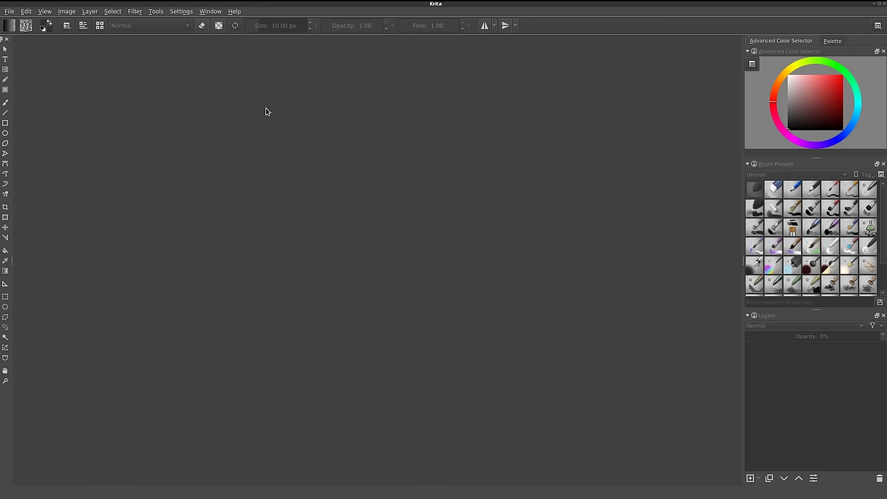
Review the General > Tools preference for tool-options placement, then show the toolbox icon-size menu
left_click(181, 12)
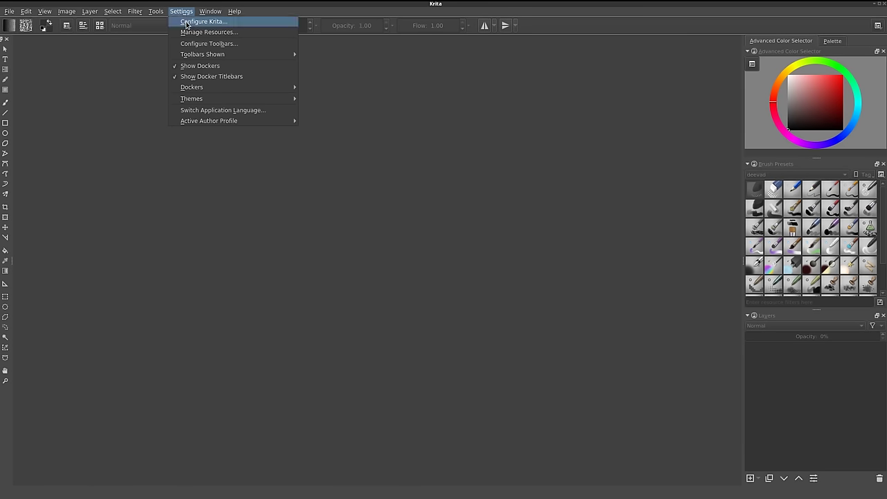
left_click(186, 23)
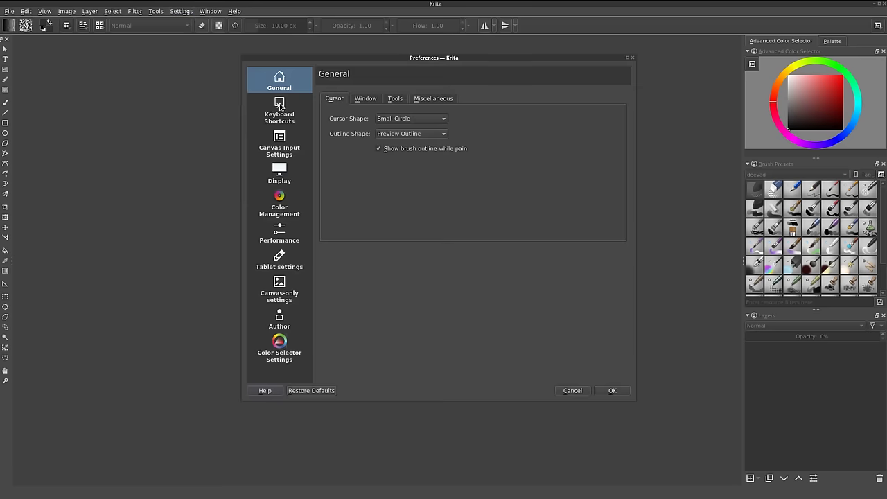
left_click(395, 100)
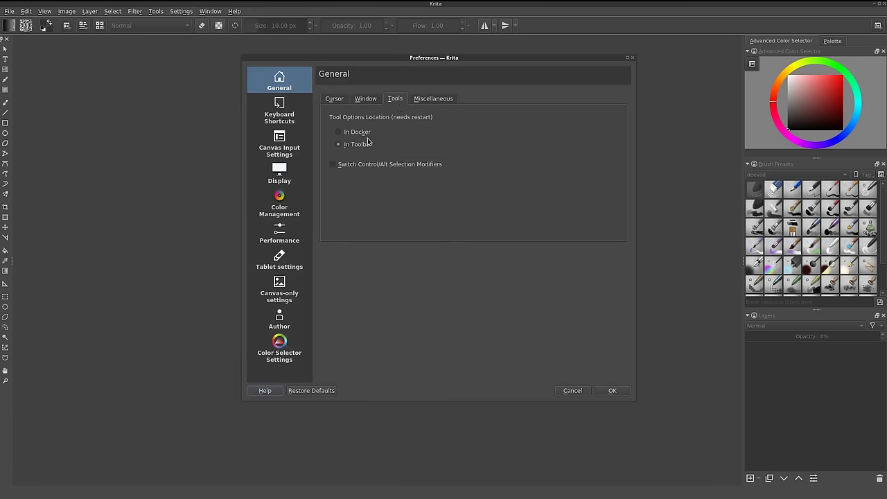
left_click(613, 391)
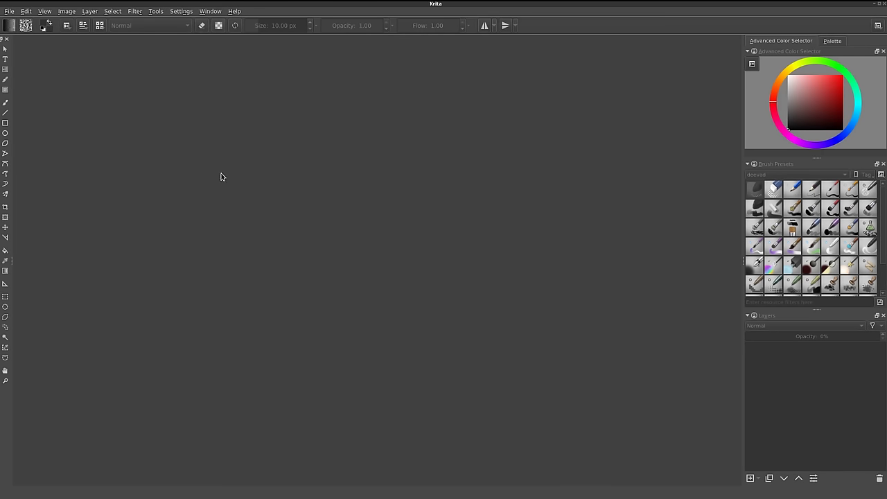
right_click(9, 174)
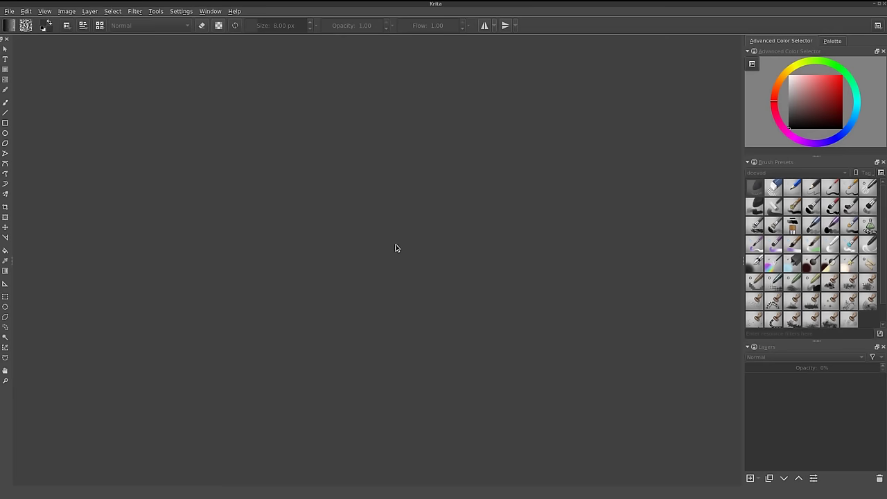
Create a new landscape A4 (300 ppi) canvas, 3508×2480 px, named 'preprod'
left_click(10, 11)
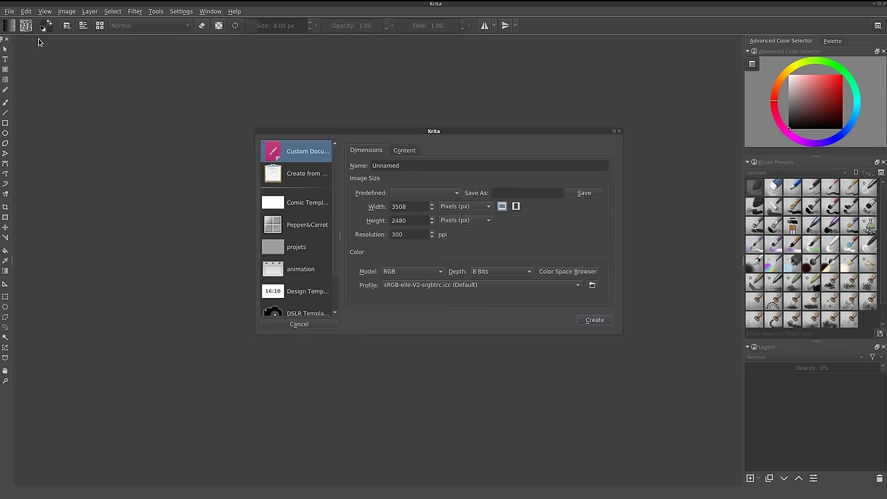
left_click(415, 193)
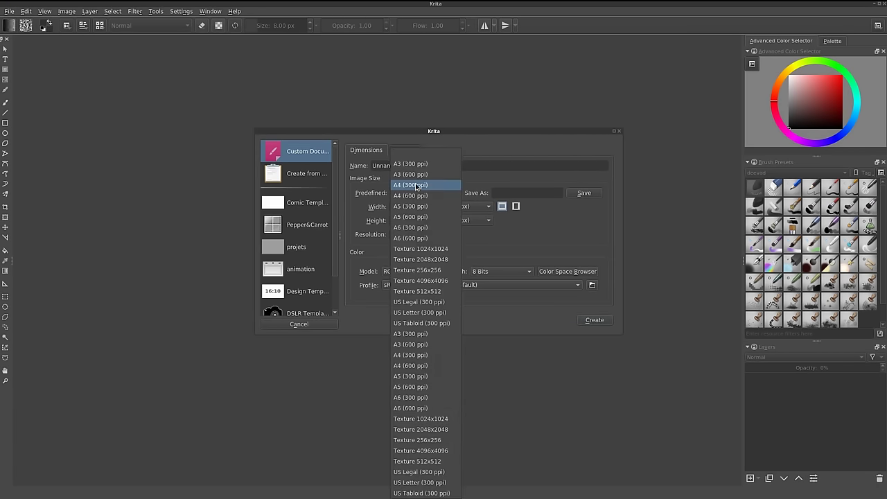
left_click(429, 191)
left_click(501, 206)
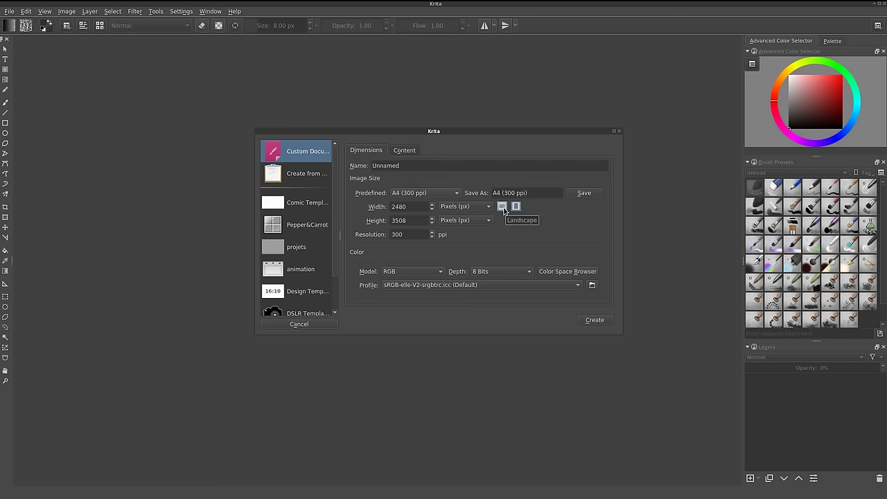
double_click(411, 165)
type("preprod")
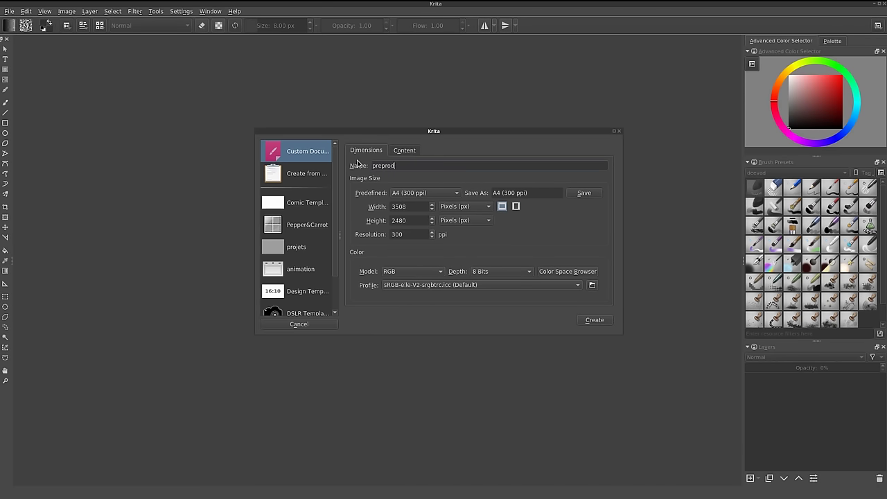
left_click(600, 328)
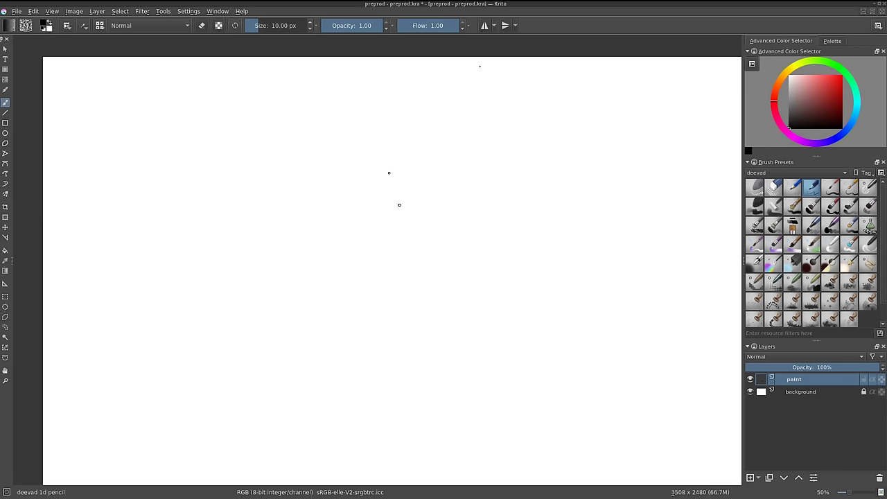
Number shot 1 and split off shot 2 after 'In a magic land'
left_click(239, 6)
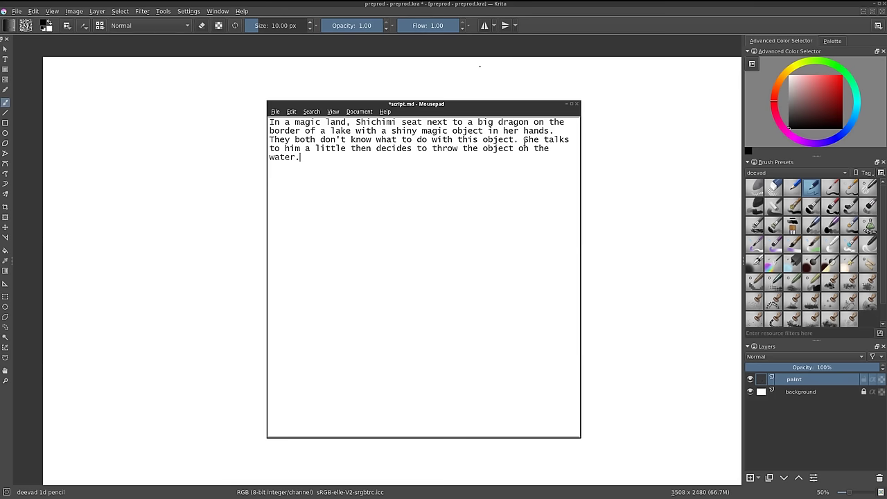
key("ctrl+Home")
type("1.")
key("ctrl+Right")
key("ctrl+Right")
key("ctrl+Right")
key("Delete")
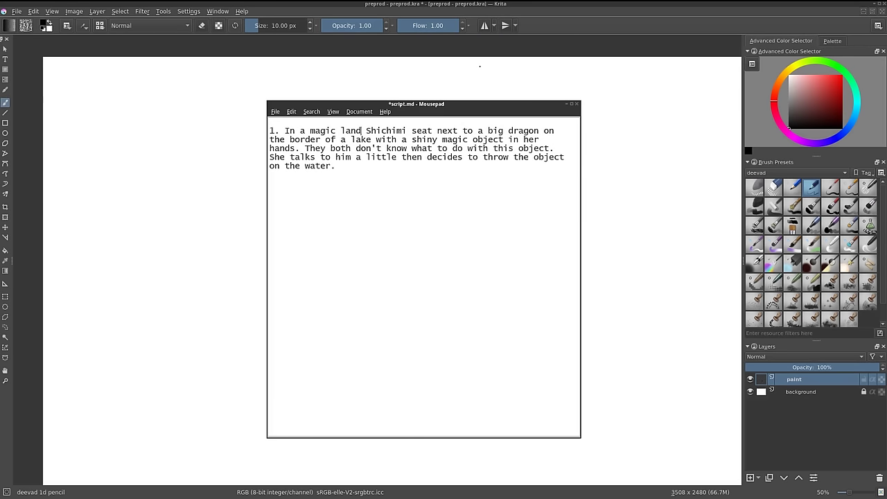
key("Delete")
key("Return")
key("Return")
type("2.")
Break out shots 3 and 4, removing the words 'then decides'
double_click(467, 166)
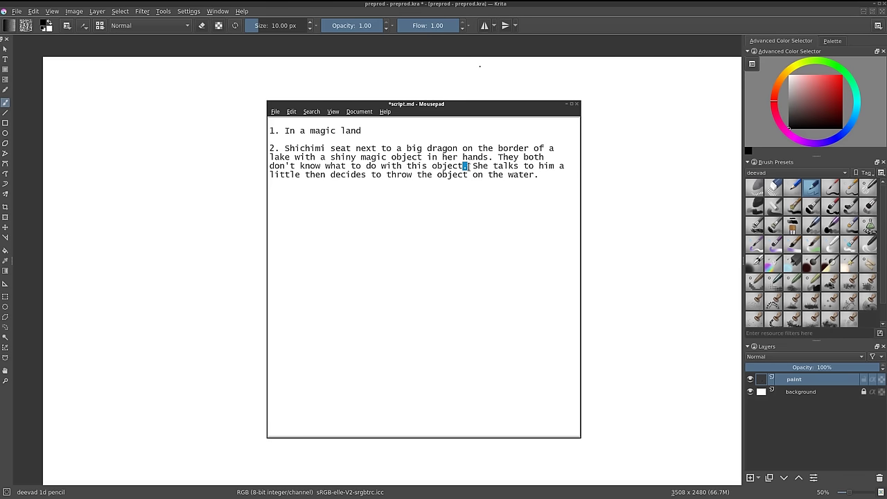
key("Delete")
key("Delete")
key("Return")
key("Return")
type("3.")
left_click_drag(416, 184, 477, 185)
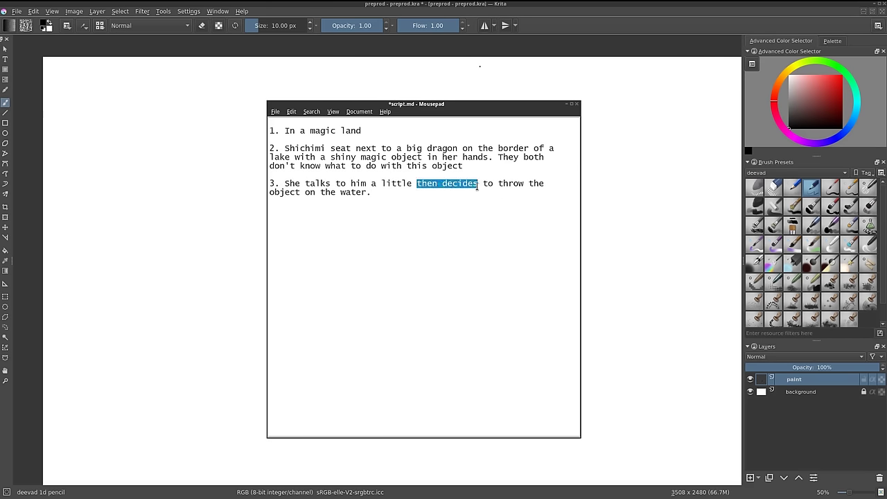
key("Up")
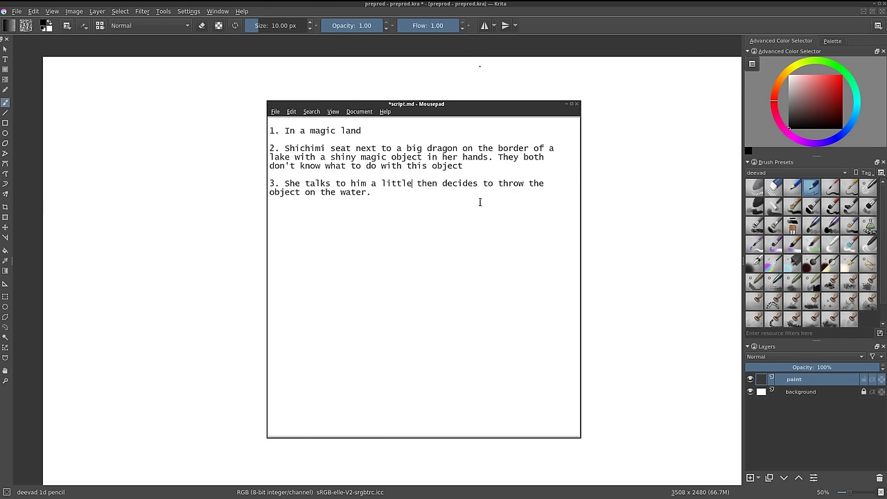
key("Return")
key("Return")
type("4.")
Reword shot 4 to begin 'Shot on her hand ; She' and add shot 5 ending 'the object fall'
key("ctrl+shift+Right")
key("ctrl+shift+Right")
key("ctrl+shift+Right")
type("She")
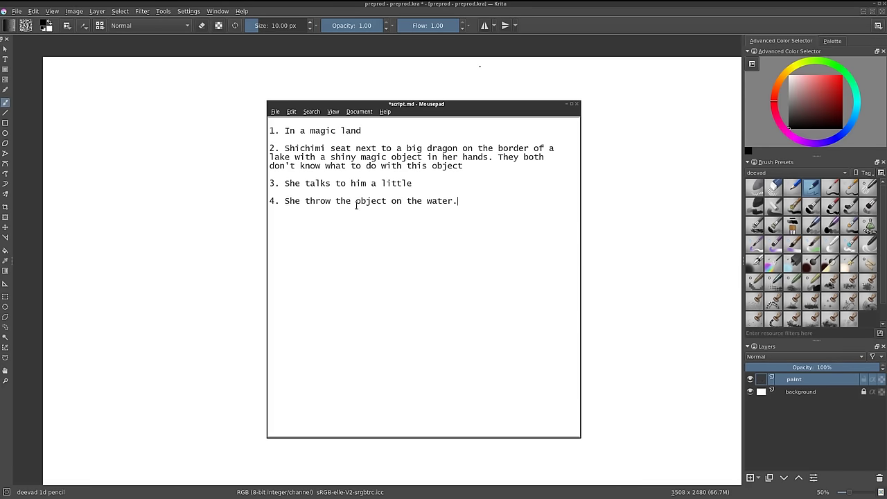
left_click(287, 200)
type("Shot on her hand ;")
left_click(484, 201)
key("Return")
key("Return")
type("5. Shot")
key("End")
key("BackSpace")
type(", the object fall")
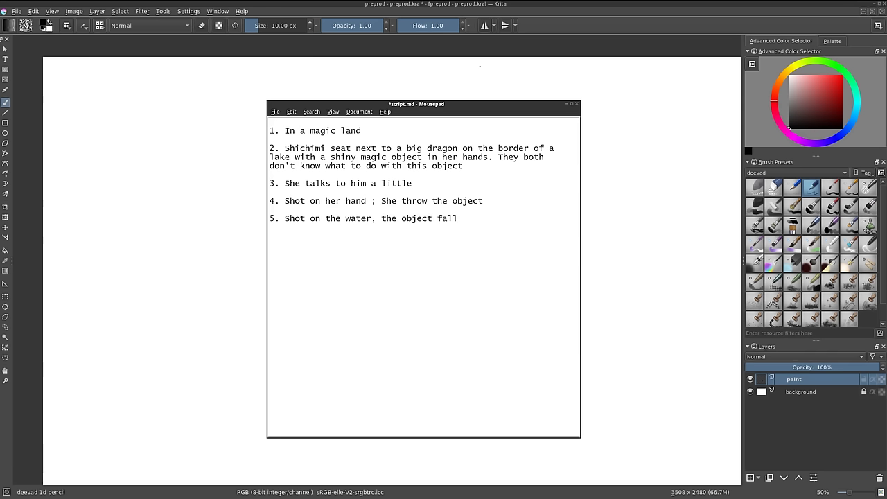
Save the script as script_cut.md and keep its window above the canvas
key("ctrl+shift+s")
type("script_cut.md")
key("Return")
right_click(547, 104)
left_click(594, 168)
With the sketch pencil, draw the first panel frame and a lakeside landscape with shoreline and trees
mouse_move(462, 249)
left_mouse_down()
mouse_move(223, 291)
mouse_move(695, 48)
left_mouse_up()
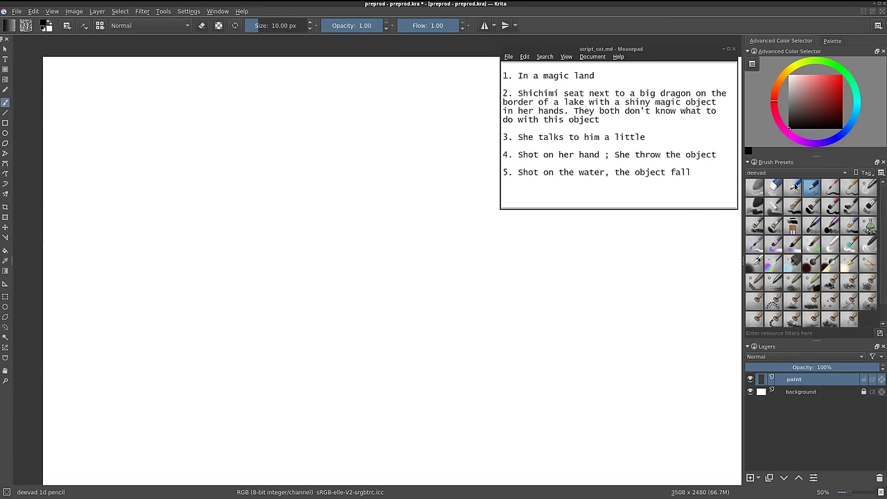
key("/")
left_click_drag(218, 112, 218, 173)
mouse_move(220, 105)
left_mouse_down()
mouse_move(324, 100)
mouse_move(331, 172)
left_mouse_up()
left_click_drag(331, 173, 218, 178)
left_click_drag(310, 116, 233, 110)
mouse_move(229, 157)
left_mouse_down()
mouse_move(325, 151)
mouse_move(248, 156)
left_mouse_up()
left_click_drag(305, 148, 330, 138)
left_click_drag(237, 155, 236, 133)
mouse_move(257, 163)
left_mouse_down()
mouse_move(292, 152)
mouse_move(241, 142)
left_mouse_up()
left_click_drag(312, 143, 330, 131)
Draw the second panel's frame below the first
left_click_drag(280, 156, 289, 144)
left_click_drag(236, 156, 326, 151)
left_click_drag(218, 182, 255, 182)
mouse_move(222, 185)
left_mouse_down()
mouse_move(222, 244)
mouse_move(324, 182)
left_mouse_up()
left_click_drag(330, 181, 333, 247)
left_click_drag(333, 246, 220, 247)
left_click_drag(219, 182, 318, 182)
left_click_drag(331, 182, 331, 212)
Sketch the dragon and seated figure in panel two, erasing stray strokes
left_click_drag(284, 184, 225, 230)
mouse_move(259, 191)
left_mouse_down()
mouse_move(243, 227)
mouse_move(296, 212)
mouse_move(260, 223)
mouse_move(262, 236)
mouse_move(359, 243)
left_mouse_up()
left_click_drag(329, 181, 363, 181)
left_click_drag(362, 181, 362, 249)
left_click_drag(225, 258, 358, 256)
key("e")
left_click_drag(330, 182, 329, 237)
key("e")
left_click_drag(263, 212, 257, 239)
left_click_drag(291, 190, 340, 191)
left_click_drag(240, 196, 277, 182)
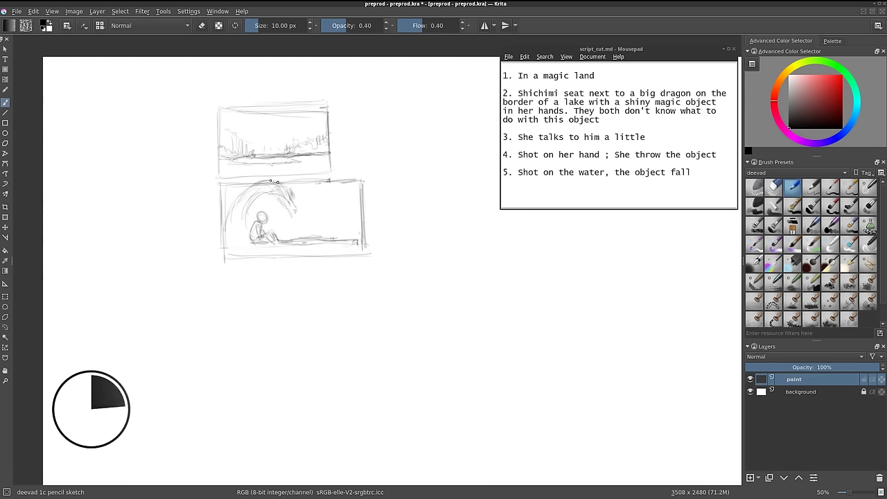
Select the second panel and shift it left and down, then deselect
key("ctrl+r")
left_click_drag(213, 179, 380, 271)
key("t")
left_click_drag(284, 197, 274, 226)
key("b")
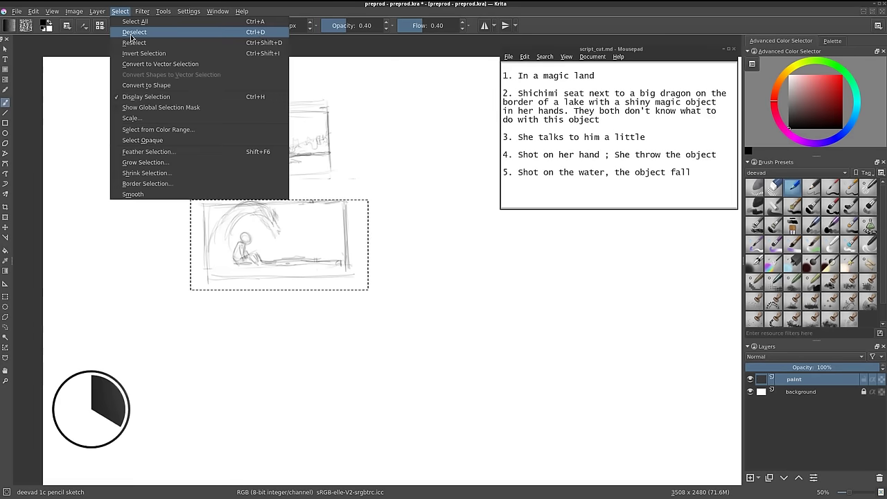
key("ctrl+shift+a")
Redraw panel two's edges and add the figure's hands, dragon head and water ripples
left_click_drag(203, 218, 344, 186)
left_click_drag(206, 188, 340, 186)
left_click_drag(252, 247, 260, 255)
left_click_drag(267, 217, 277, 226)
left_click_drag(274, 267, 320, 267)
left_click_drag(281, 266, 246, 273)
left_click_drag(325, 263, 352, 262)
mouse_move(277, 222)
left_mouse_down()
mouse_move(281, 239)
mouse_move(260, 259)
left_mouse_up()
Add dragon-head detail, building lines and background strokes, darkening the wave arc in panel two
mouse_move(263, 231)
left_mouse_down()
mouse_move(263, 261)
mouse_move(277, 260)
left_mouse_up()
left_click_drag(300, 241, 300, 260)
left_click_drag(211, 200, 211, 229)
left_click_drag(326, 256, 347, 237)
left_click_drag(260, 229, 259, 258)
left_click_drag(300, 246, 310, 252)
left_click_drag(269, 205, 231, 251)
Select the top panel and enlarge it to match the second panel
key("ctrl+r")
left_click_drag(203, 95, 343, 179)
key("ctrl+t")
left_click_drag(342, 95, 372, 75)
key("Return")
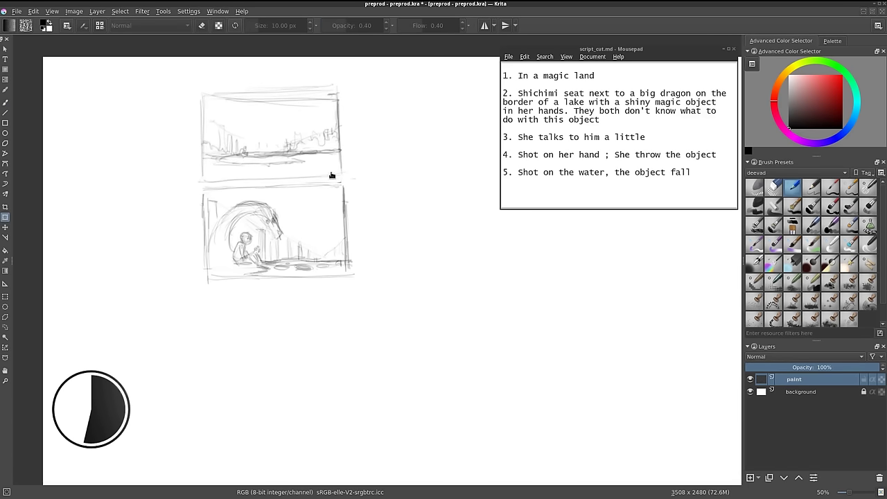
key("b")
Ink the dragon head with the darker pencil
left_click_drag(356, 218, 359, 191)
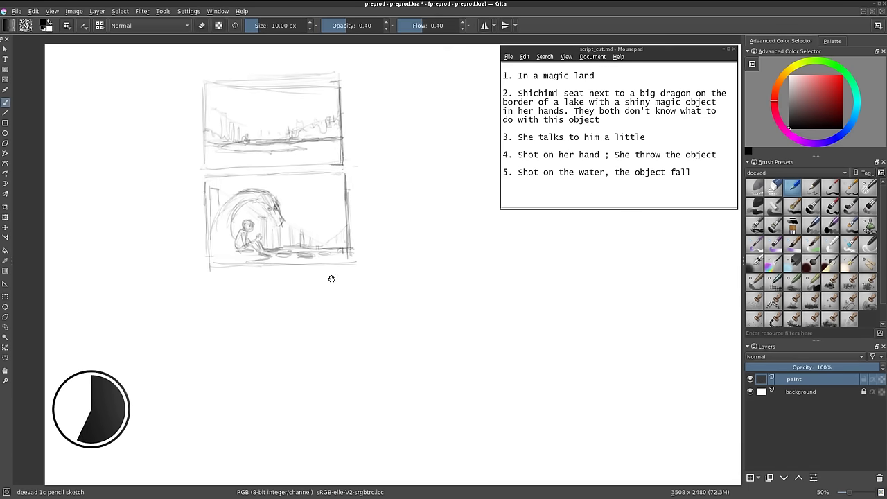
key("/")
mouse_move(276, 174)
left_mouse_down()
mouse_move(283, 204)
mouse_move(277, 190)
mouse_move(262, 223)
left_mouse_up()
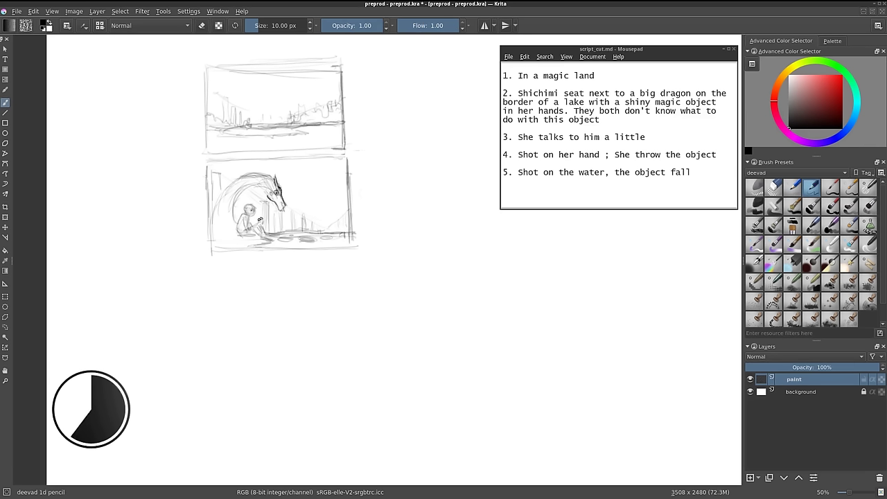
With the light pencil, frame panel three and sketch a face holding a ring-shaped object
key("/")
left_click_drag(212, 129, 314, 131)
mouse_move(211, 338)
left_mouse_down()
mouse_move(352, 255)
mouse_move(225, 340)
left_mouse_up()
mouse_move(274, 263)
left_mouse_down()
mouse_move(290, 298)
mouse_move(272, 300)
mouse_move(295, 316)
mouse_move(300, 305)
left_mouse_up()
left_click_drag(248, 295, 272, 310)
left_click_drag(250, 279, 242, 298)
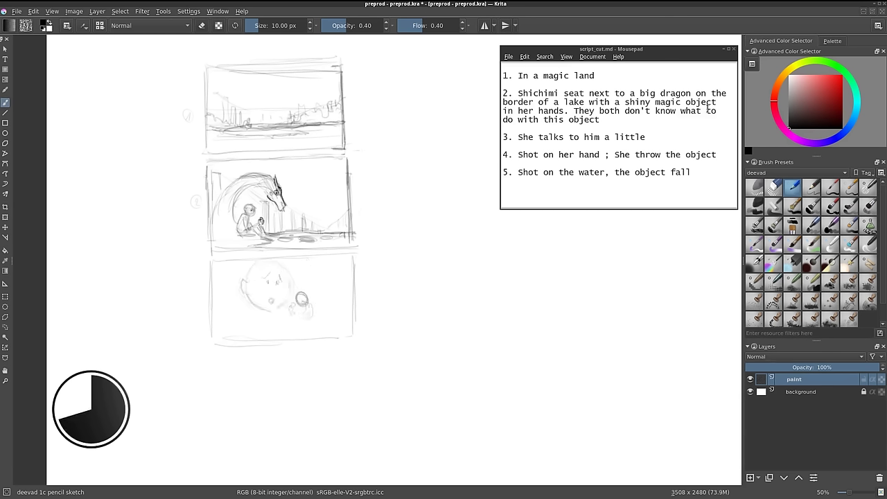
mouse_move(286, 272)
left_mouse_down()
mouse_move(293, 302)
mouse_move(296, 263)
left_mouse_up()
left_click_drag(257, 312, 242, 336)
left_click_drag(291, 320, 295, 341)
mouse_move(325, 258)
left_mouse_down()
mouse_move(319, 274)
mouse_move(354, 291)
left_mouse_up()
left_click_drag(317, 295, 344, 319)
mouse_move(325, 257)
left_mouse_down()
mouse_move(313, 271)
mouse_move(357, 277)
left_mouse_up()
Frame panel four, number panel three, and sketch a hand holding the object
left_click_drag(214, 358, 214, 417)
left_click_drag(295, 356, 330, 358)
mouse_move(202, 290)
left_mouse_down()
mouse_move(235, 287)
mouse_move(187, 317)
mouse_move(226, 290)
mouse_move(230, 301)
left_mouse_up()
left_click_drag(347, 350, 349, 407)
left_click_drag(221, 420, 326, 423)
left_click_drag(258, 369, 277, 400)
mouse_move(228, 418)
left_mouse_down()
mouse_move(316, 378)
mouse_move(330, 400)
left_mouse_up()
left_click_drag(370, 380, 375, 277)
Frame and number panels four and five; sketch water ripples and the PLIF! splash, erasing scribbles
left_click_drag(212, 330, 349, 330)
left_click_drag(210, 332, 210, 408)
left_click_drag(345, 327, 345, 411)
left_click_drag(209, 406, 342, 402)
left_click_drag(187, 367, 187, 381)
left_click_drag(249, 374, 326, 381)
left_click_drag(208, 361, 342, 362)
left_click_drag(277, 354, 291, 378)
key("e")
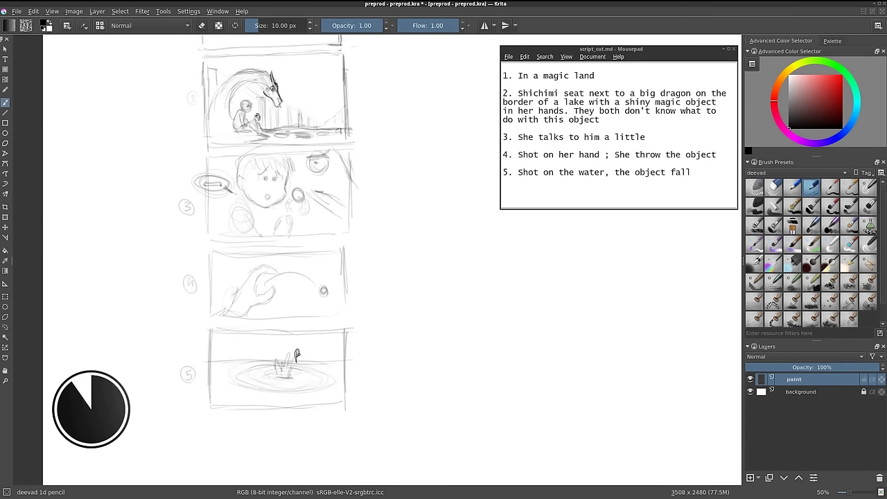
mouse_move(304, 346)
left_mouse_down()
mouse_move(313, 355)
mouse_move(305, 347)
mouse_move(316, 340)
left_mouse_up()
left_click_drag(277, 359, 290, 378)
Rectangle-select the whole five-panel storyboard and shrink it with the Transform tool
scroll(284, 394, "up", 3)
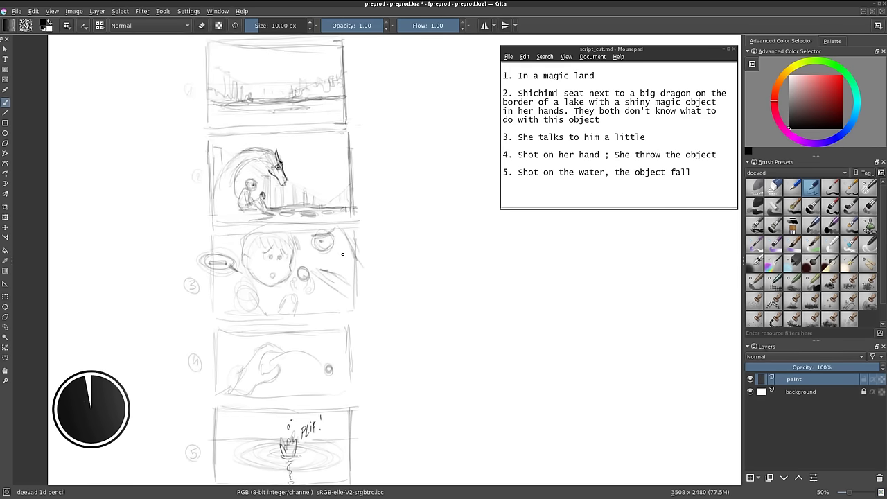
key("minus")
key("ctrl+r")
left_click_drag(187, 109, 321, 435)
key("ctrl+t")
scroll(248, 253, "up", 2, "ctrl")
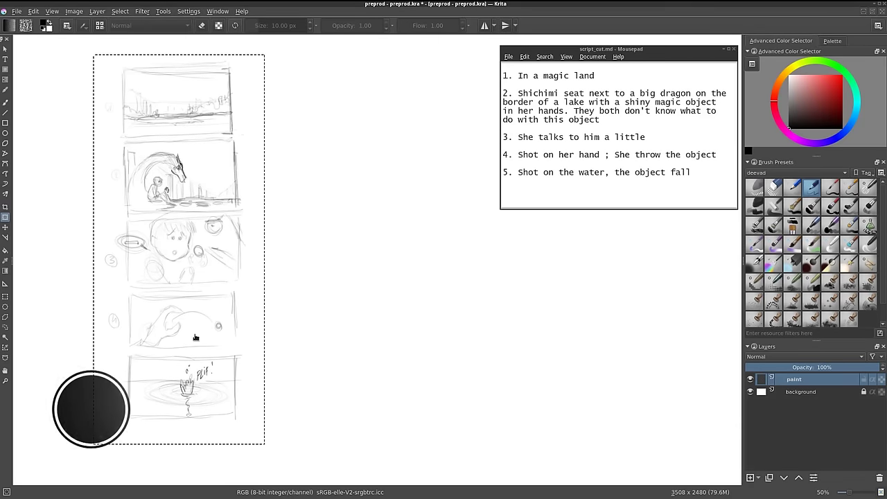
key("Return")
key("ctrl+shift+a")
key("b")
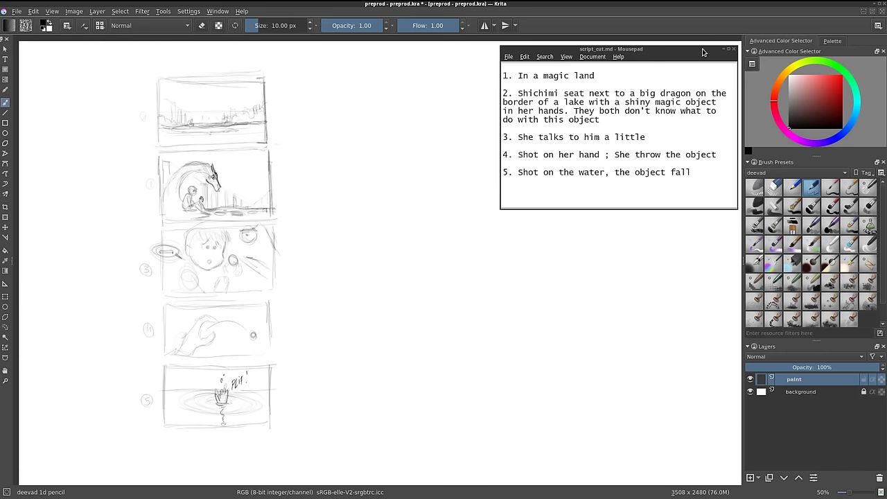
Hide the script window and keep Multiple Document Mode on Subwindows in Configure Krita's Window settings
left_click(723, 49)
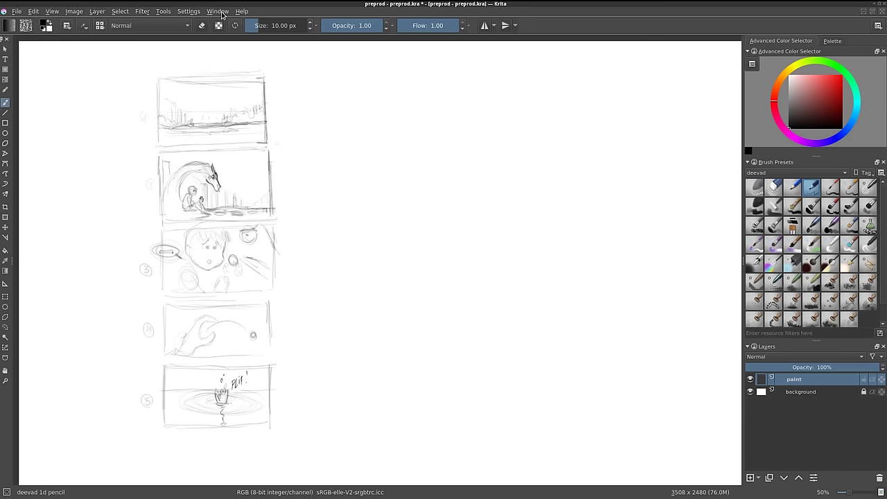
left_click(191, 13)
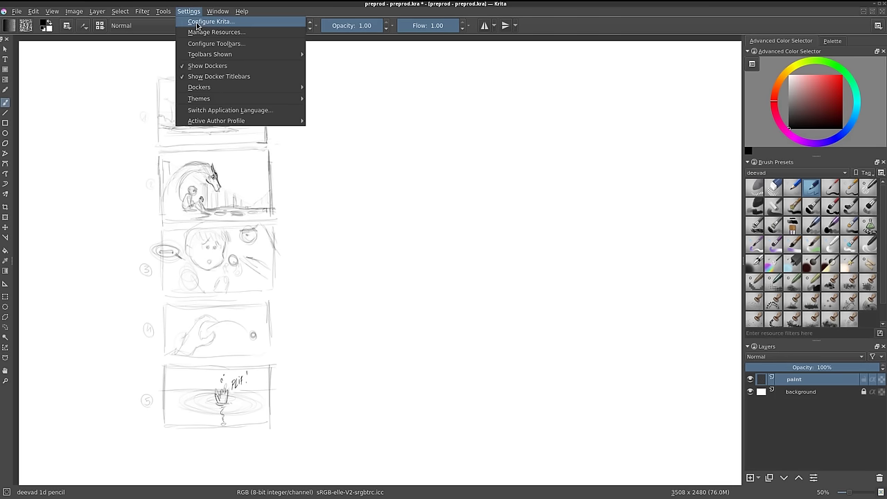
left_click(199, 24)
left_click(375, 101)
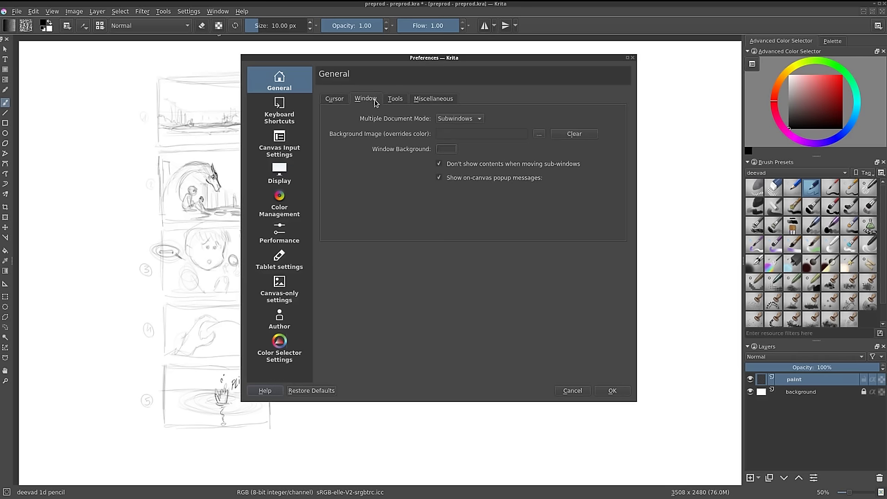
left_click_drag(375, 58, 424, 67)
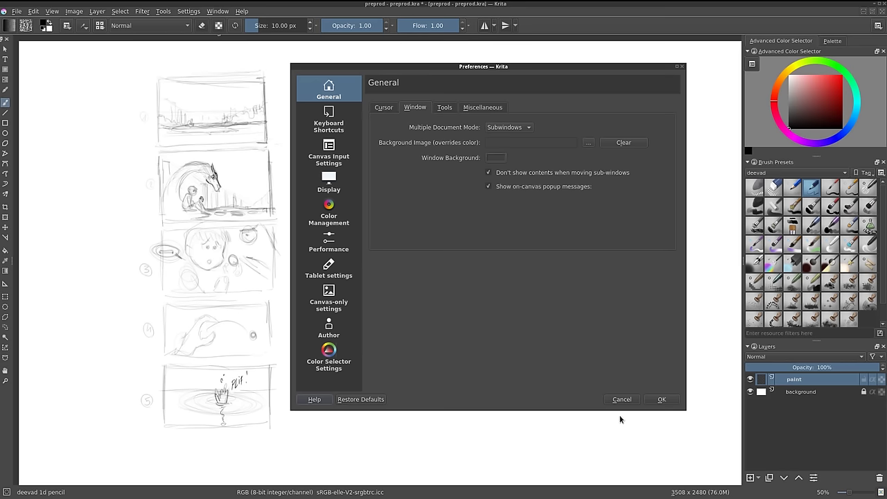
left_click(659, 400)
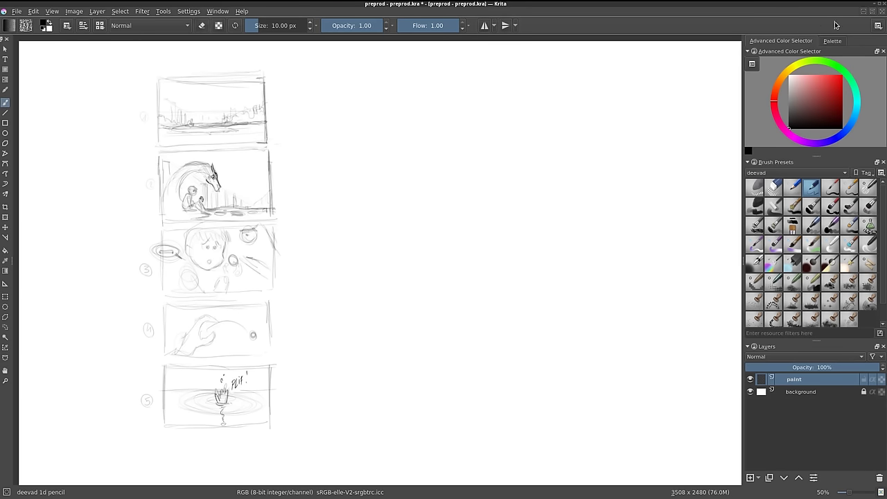
Turn the preprod sketch into an enlarged floating subwindow
left_click(873, 12)
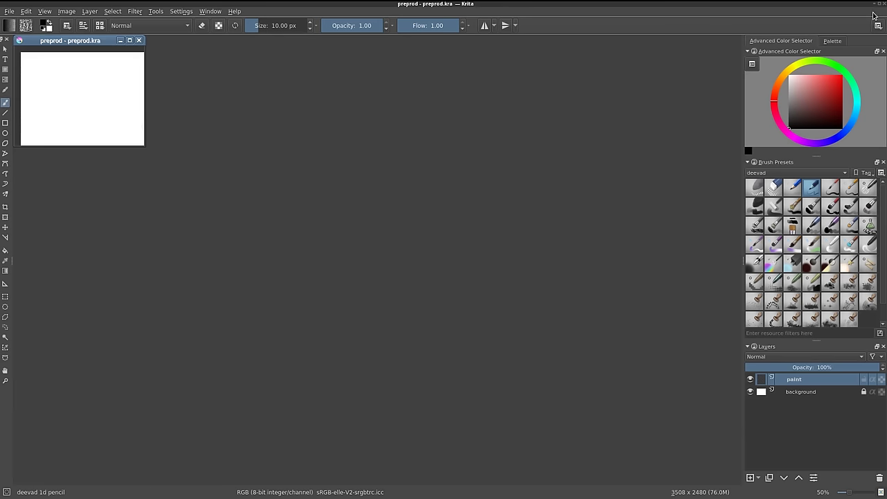
left_click_drag(145, 145, 279, 481)
left_click_drag(148, 196, 114, 183)
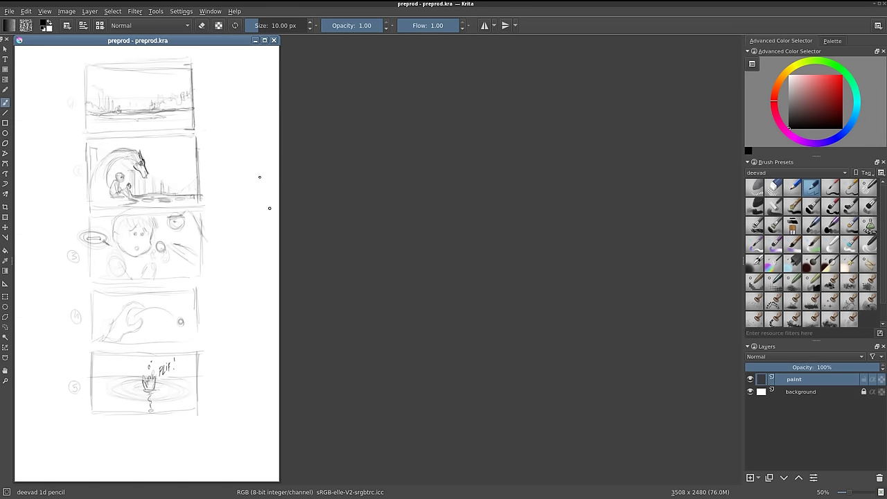
Open 2016-08-16_comic-page.kra from the Tutorial comic-page resources folder
left_click(10, 11)
left_click(28, 41)
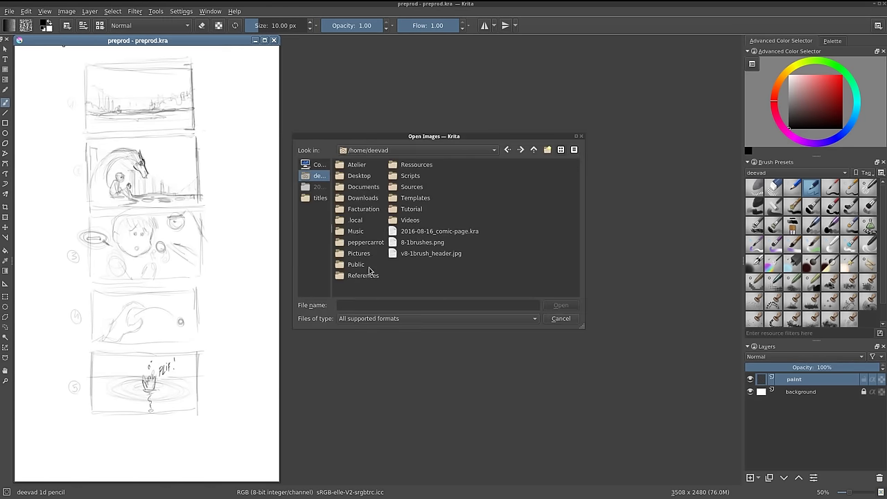
double_click(388, 198)
double_click(378, 165)
double_click(376, 188)
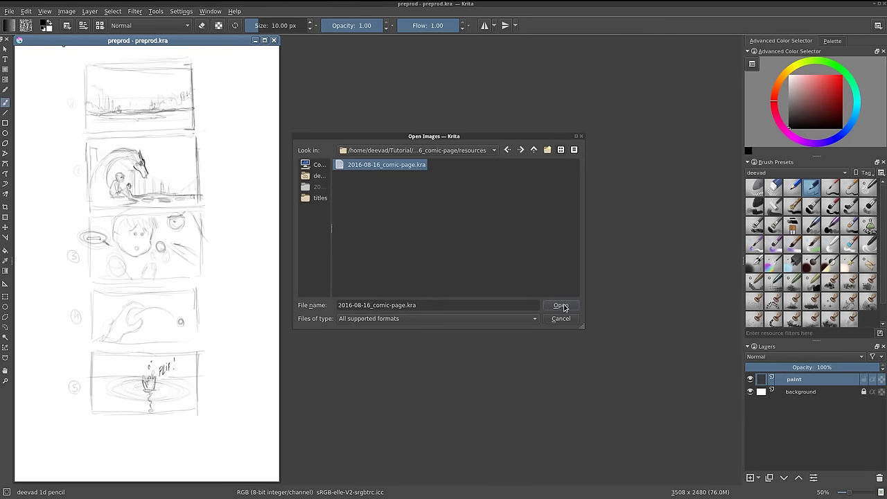
left_click(560, 304)
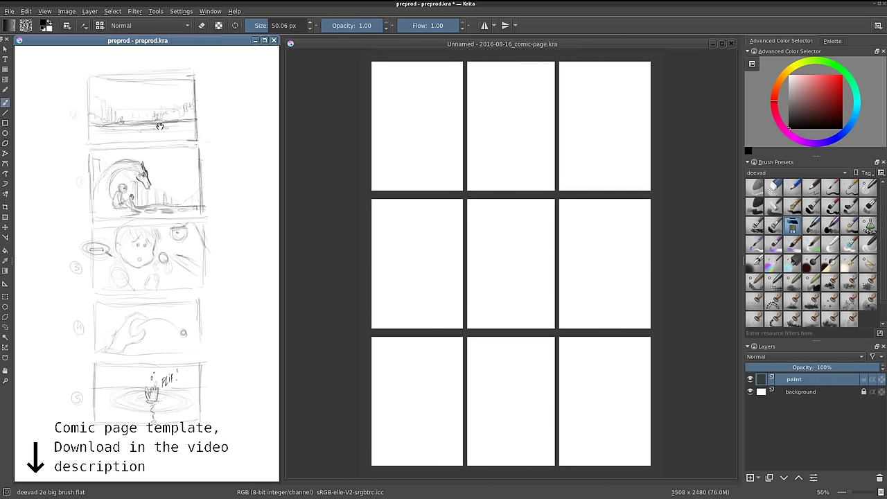
Activate the preprod window and pencil new top and bottom borders on panel 1
left_click(148, 89)
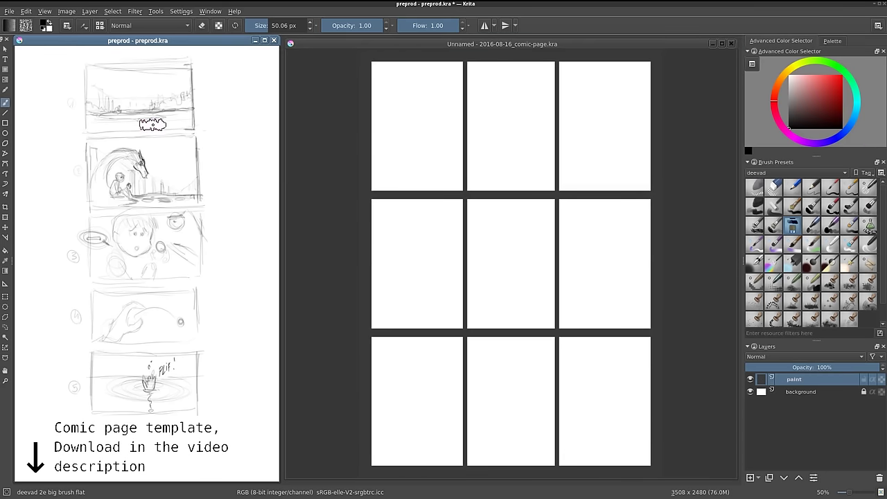
scroll(154, 125, "up", 1)
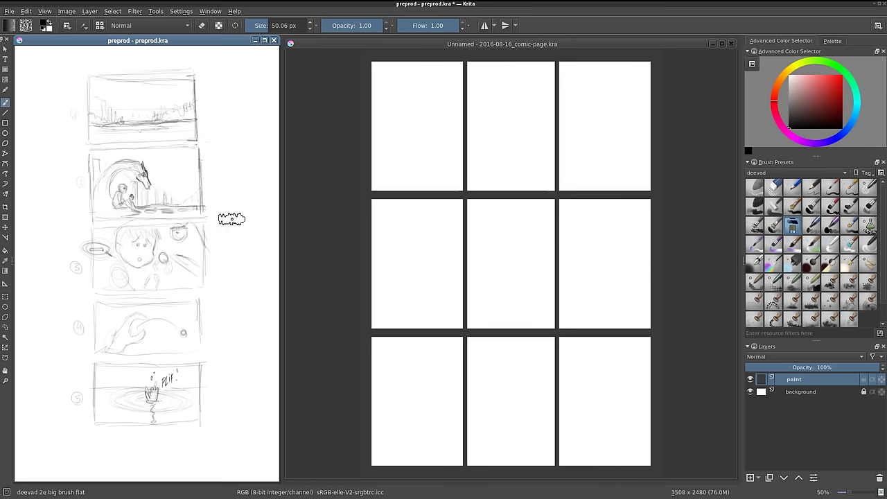
left_click_drag(231, 214, 222, 216)
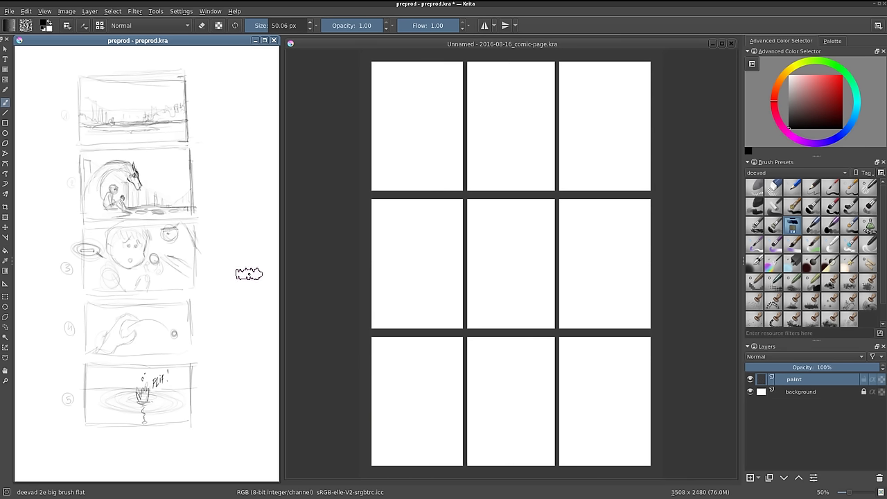
key("slash")
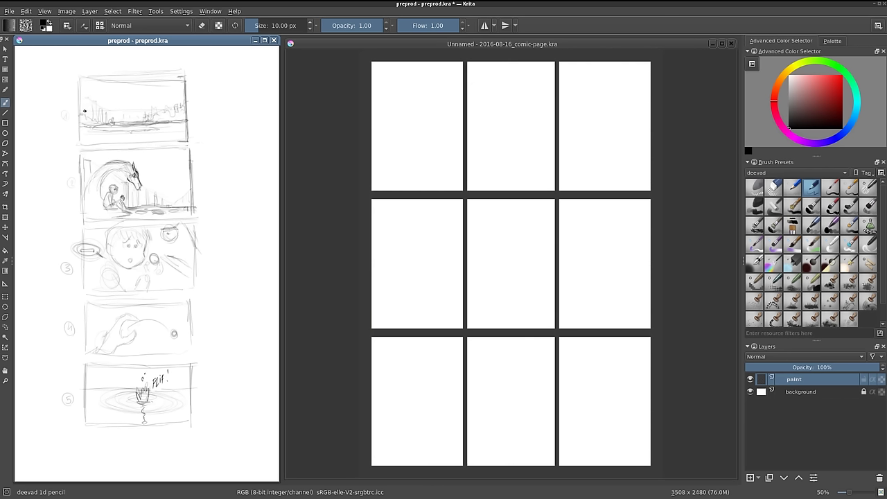
left_click_drag(78, 104, 186, 102)
mouse_move(80, 132)
left_mouse_down()
mouse_move(188, 126)
mouse_move(95, 129)
left_mouse_up()
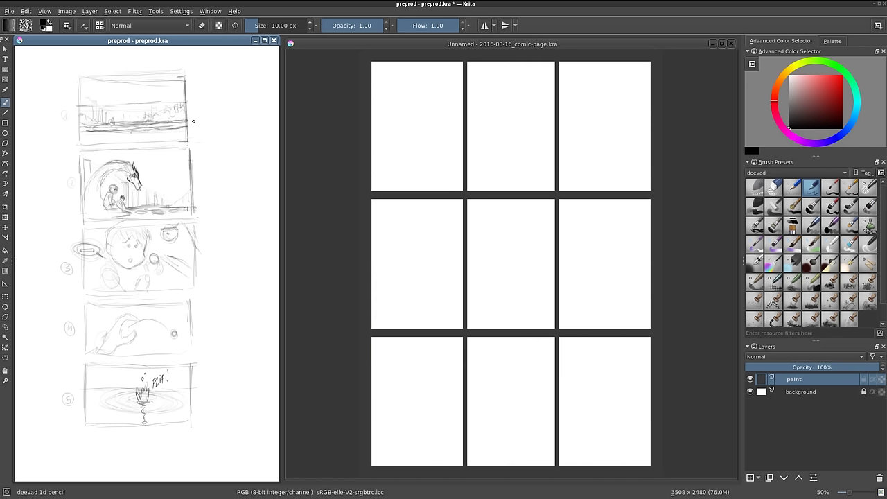
Erase the stray line between panels 1 and 2 and panel 1's top-left corner
left_click(771, 186)
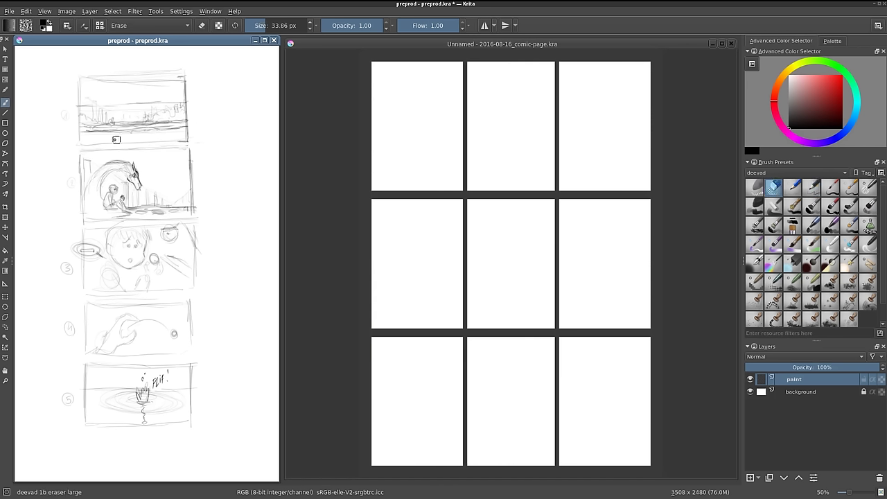
left_click_drag(87, 144, 190, 133)
mouse_move(79, 104)
left_mouse_down()
mouse_move(76, 81)
mouse_move(184, 83)
mouse_move(134, 75)
left_mouse_up()
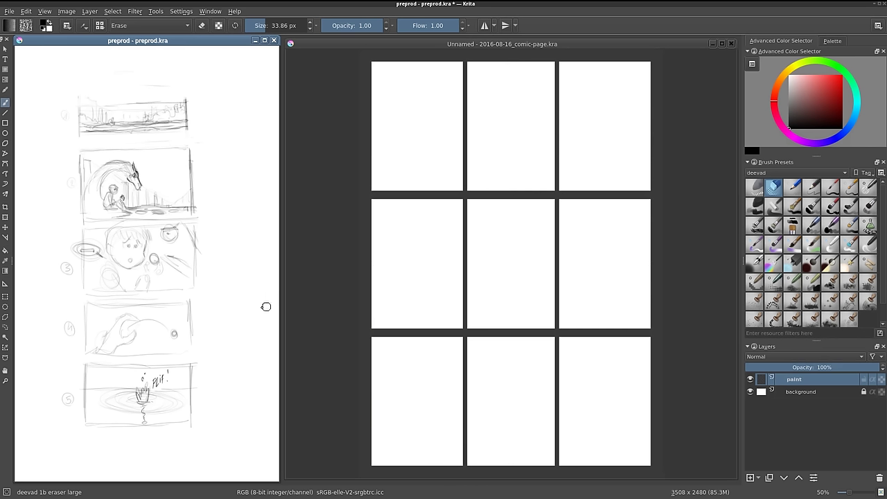
Pencil a long line beside panels 3–4 and a small page thumbnail with a divider
left_click(811, 187)
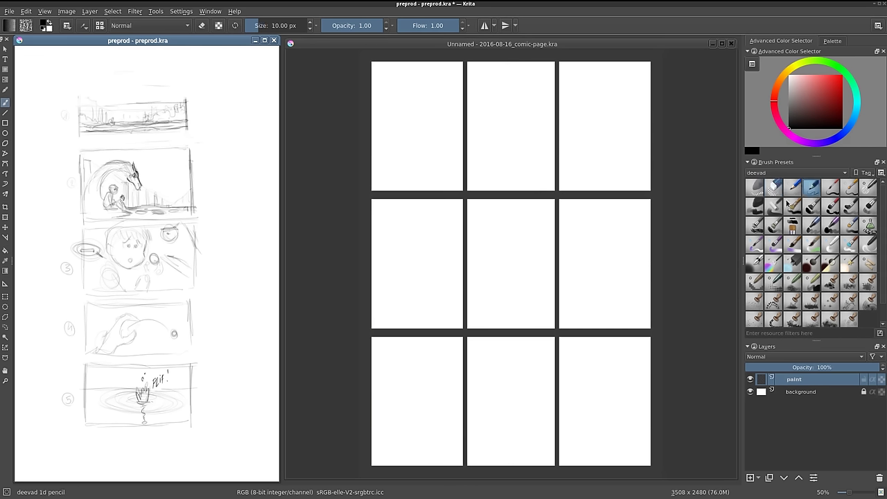
left_click_drag(210, 239, 208, 388)
mouse_move(218, 147)
left_mouse_down()
mouse_move(218, 97)
mouse_move(253, 147)
left_mouse_up()
left_click_drag(218, 102, 252, 97)
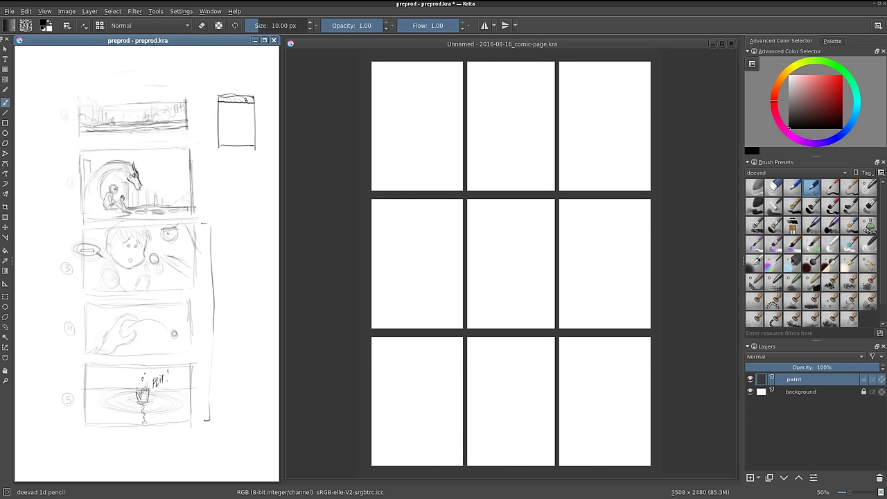
left_click_drag(221, 122, 253, 124)
left_click_drag(193, 178, 194, 174)
Add strokes in the small thumbnail, then activate the comic-page template's frame layer
mouse_move(241, 124)
left_mouse_down()
mouse_move(243, 148)
mouse_move(222, 128)
left_mouse_up()
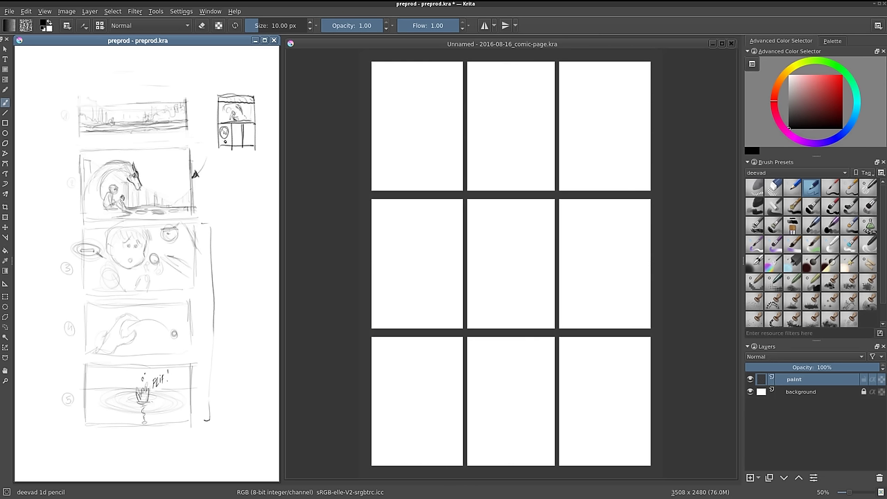
left_click_drag(234, 131, 239, 139)
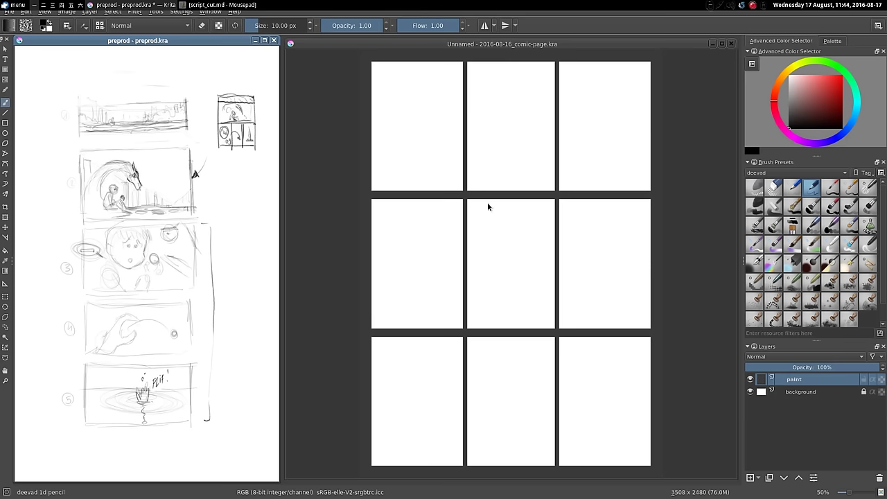
left_click(592, 46)
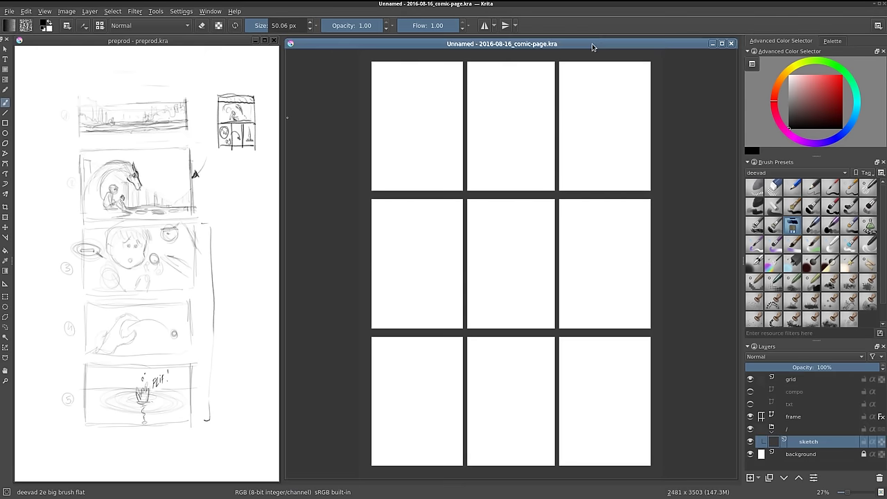
left_click(805, 418)
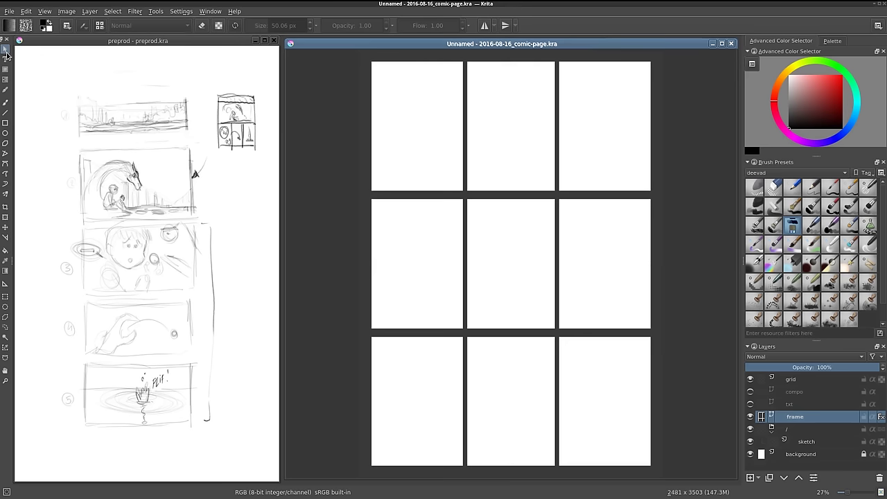
Delete the four vertical gutters in the template's top and middle rows with Shape Manipulation
left_click(6, 50)
left_click(553, 133)
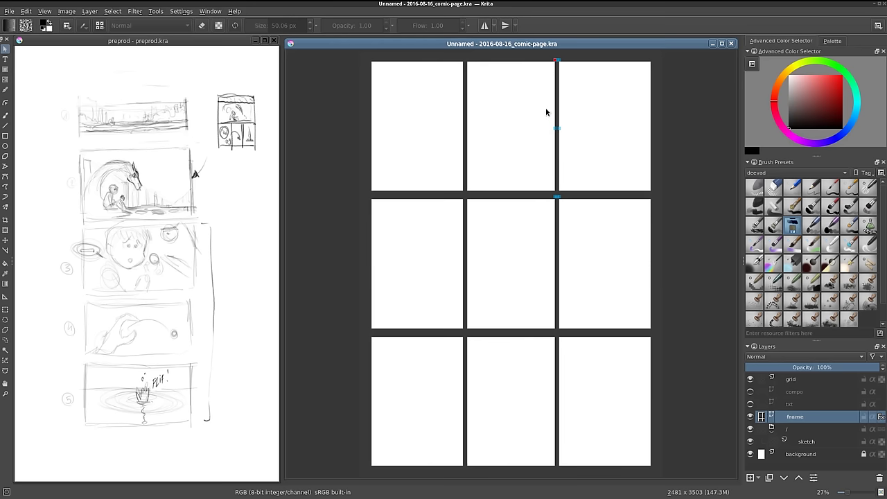
key("Delete")
left_click(463, 103)
key("Delete")
left_click(467, 253)
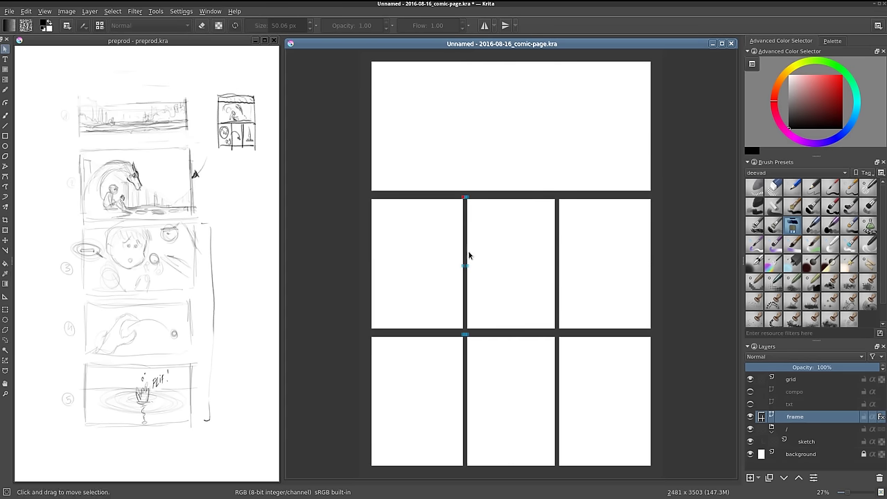
key("Delete")
left_click(558, 233)
key("Delete")
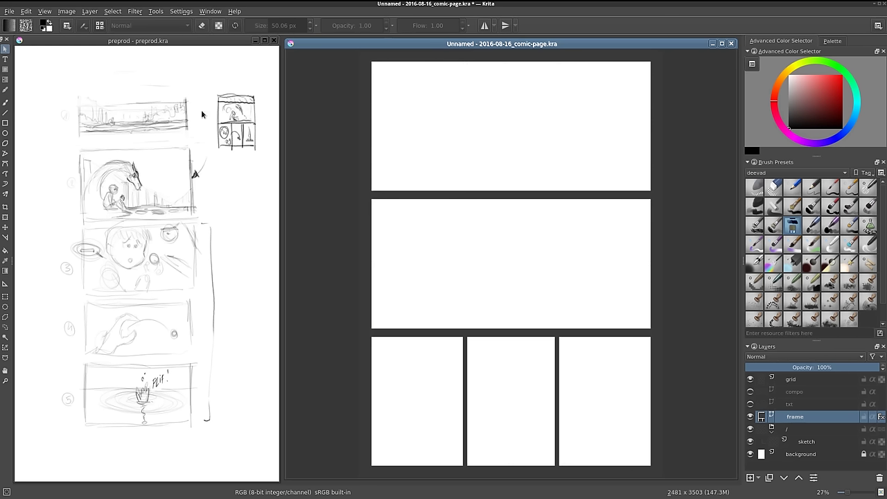
Raise the upper horizontal gutter to shorten the top panel and lift the lower gutter slightly
left_click(536, 195)
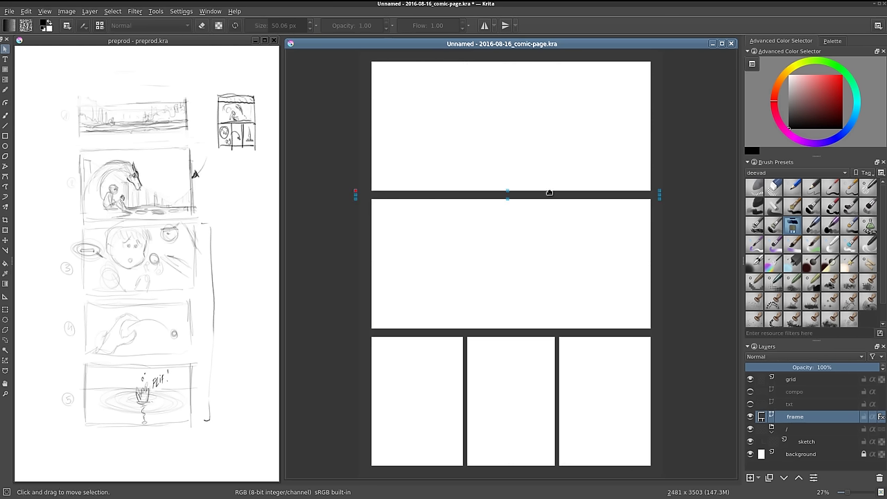
left_click(566, 194)
left_click_drag(566, 195, 564, 143)
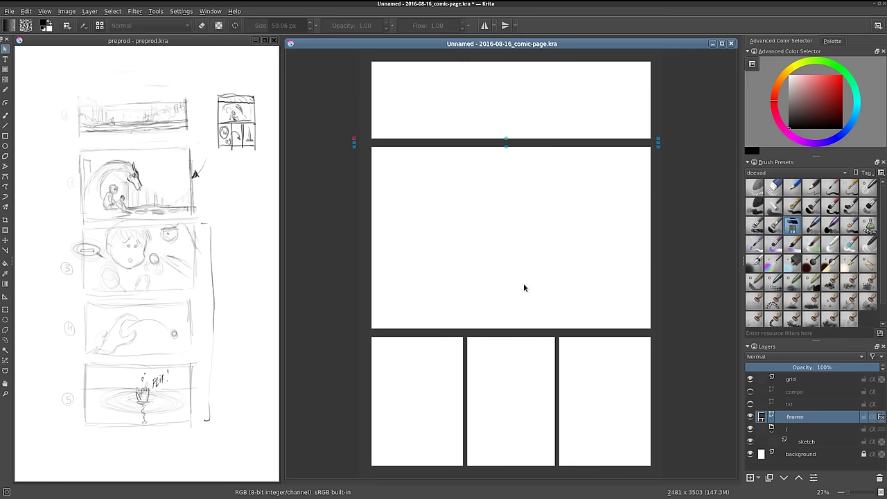
left_click_drag(519, 333, 519, 319)
left_click(464, 339)
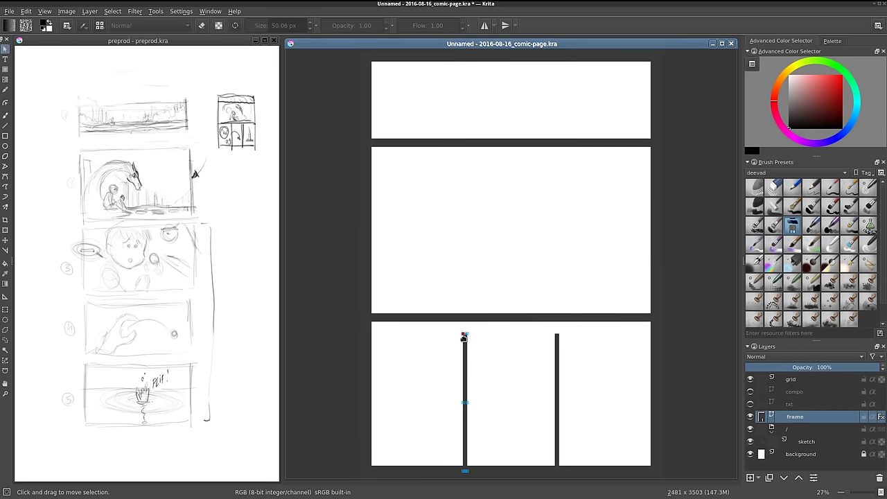
Extend the left vertical gutter up to the horizontal gutter and then the page top
scroll(464, 330, "up", 5)
left_click_drag(469, 308, 468, 202)
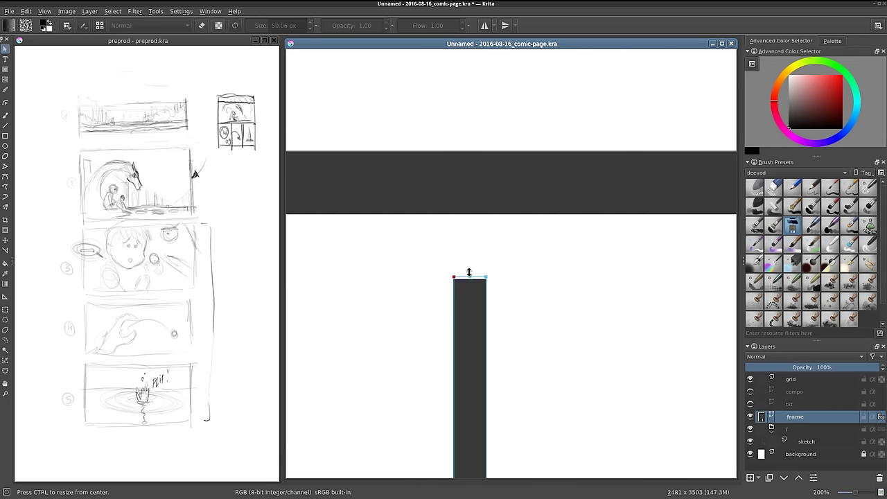
scroll(578, 280, "down", 3)
scroll(353, 221, "up", 1)
scroll(475, 198, "up", 1)
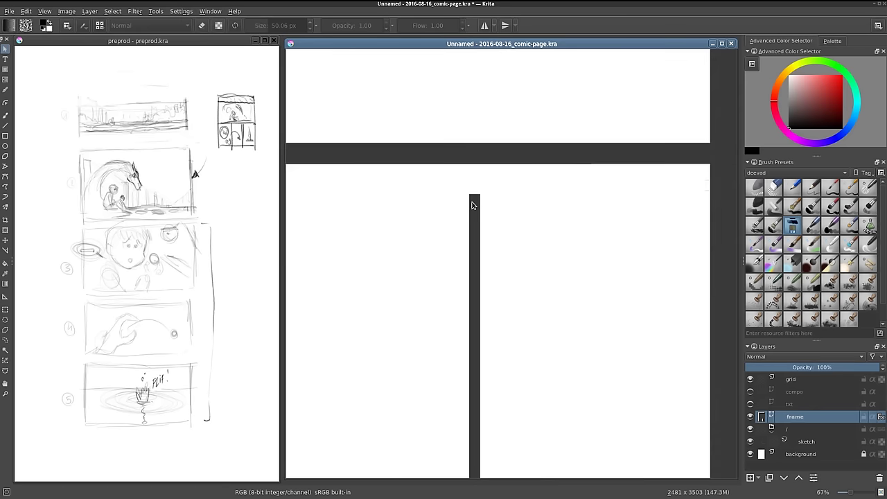
scroll(475, 198, "up", 1)
left_click_drag(474, 182, 475, 73)
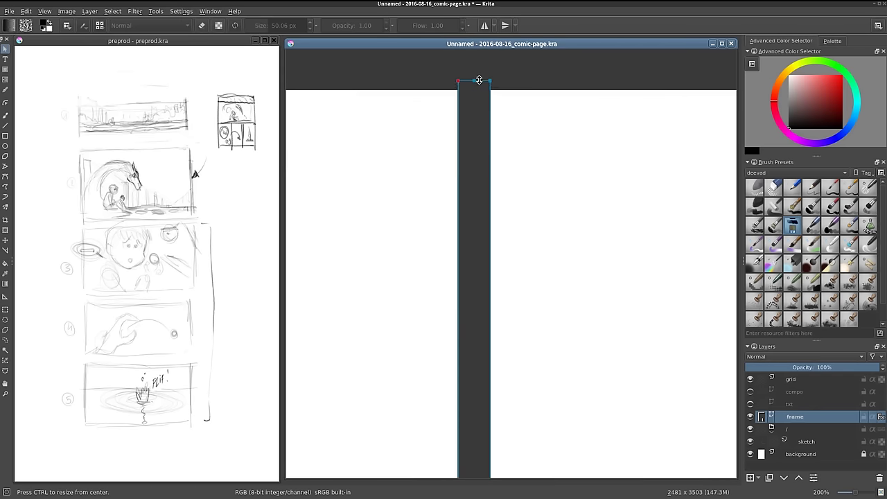
left_click(524, 122)
Nudge the horizontal gutter band slightly down and zoom out to check the whole layout
scroll(523, 119, "down", 2)
scroll(525, 118, "down", 2)
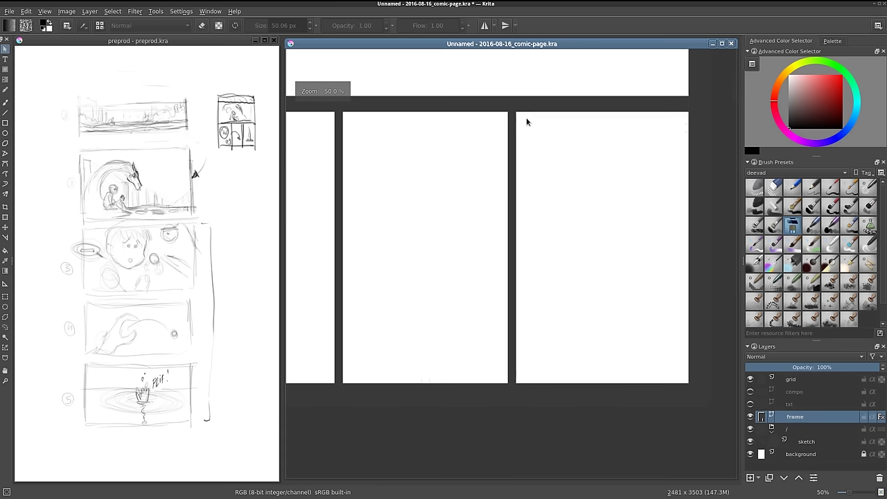
scroll(525, 116, "down", 1)
scroll(593, 186, "up", 2)
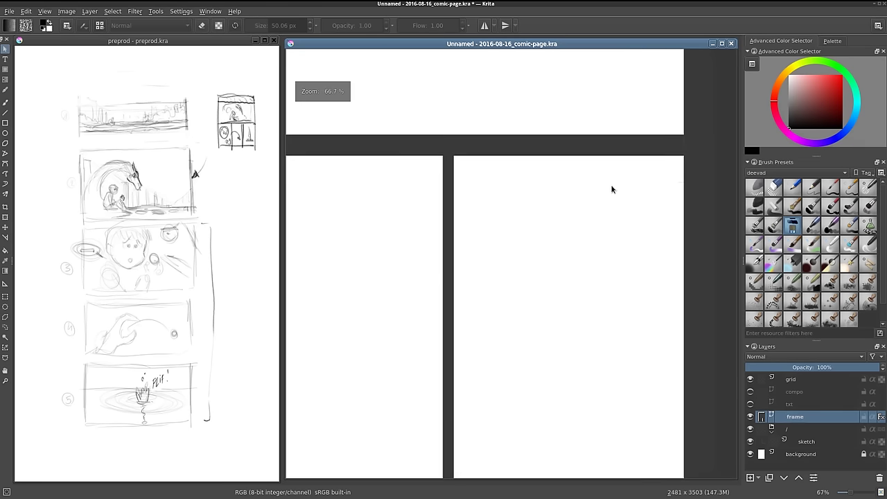
scroll(610, 189, "up", 2)
scroll(605, 151, "up", 2)
left_click_drag(605, 151, 604, 174)
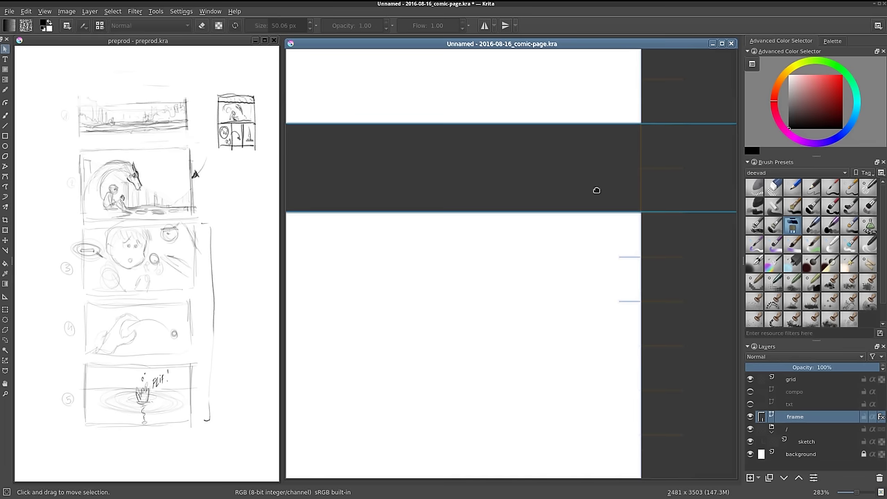
scroll(551, 229, "down", 1)
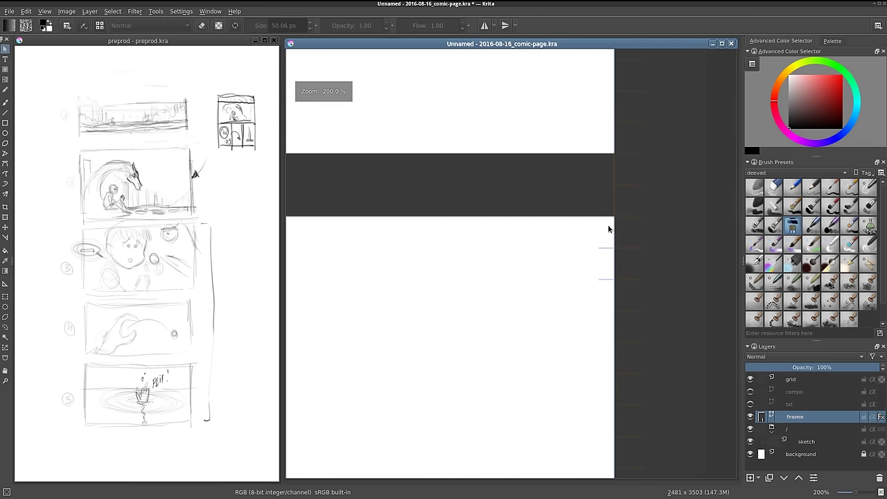
scroll(516, 206, "down", 4)
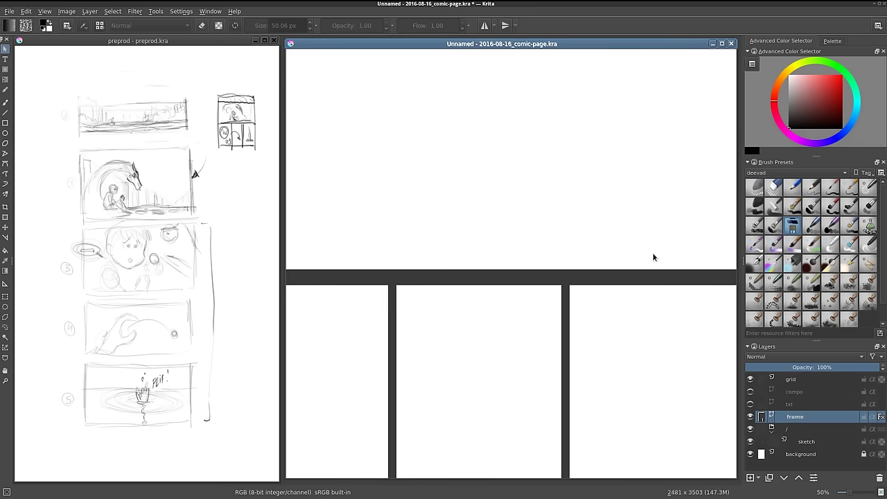
scroll(612, 159, "down", 2)
left_click_drag(606, 162, 599, 284)
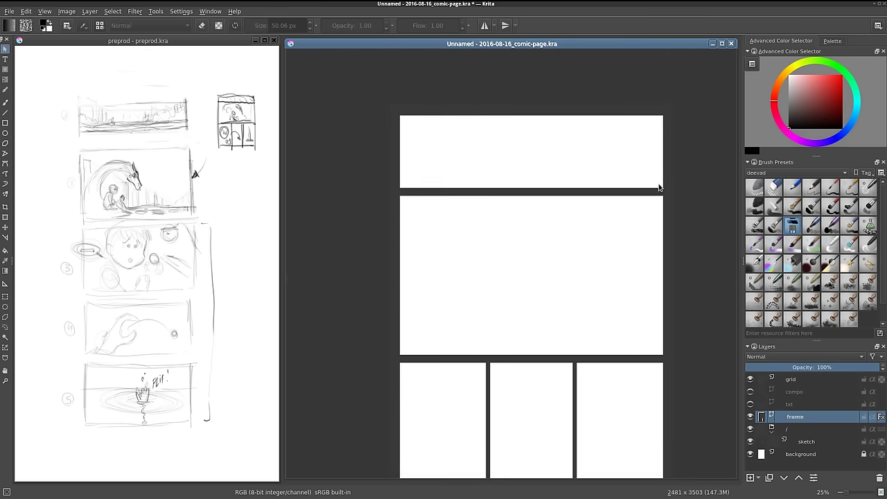
scroll(669, 196, "up", 7)
scroll(662, 206, "up", 3)
left_click_drag(657, 213, 658, 275)
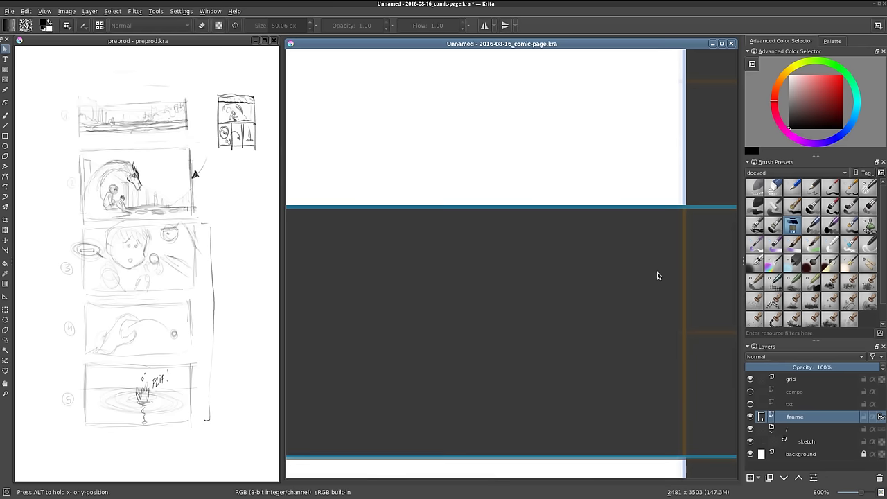
scroll(624, 172, "down", 6)
scroll(641, 276, "down", 2)
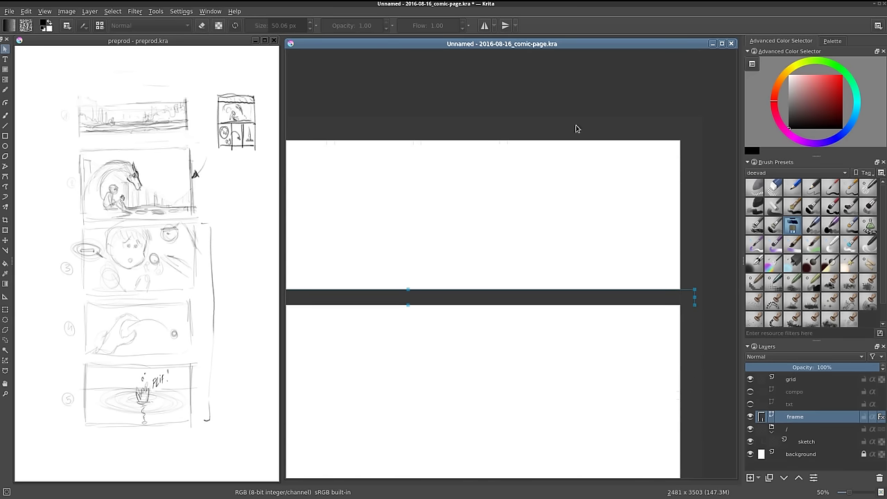
scroll(685, 294, "up", 4)
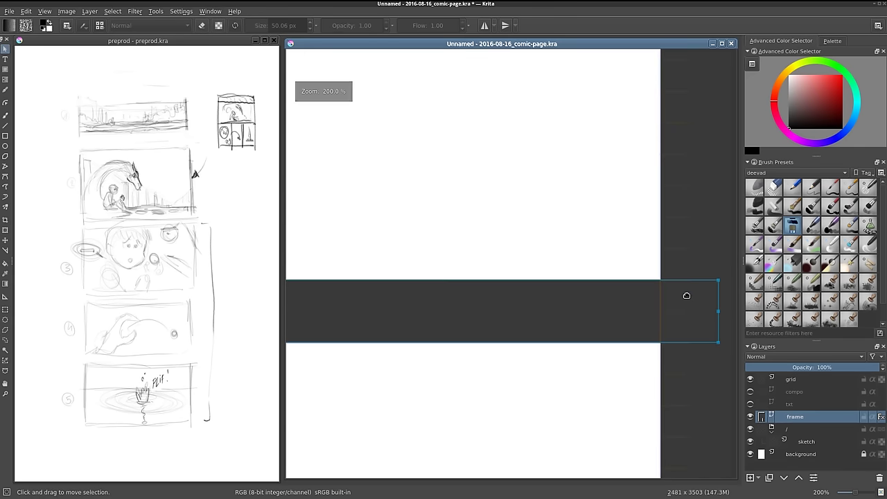
Toggle the grid layer off and on, reselect the frame layer and nudge the gutter band
left_click(799, 384)
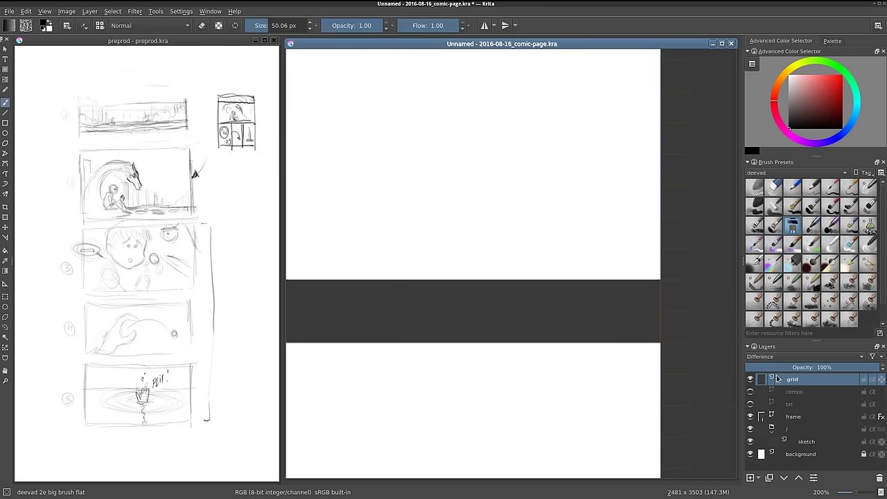
left_click(749, 380)
left_click(750, 379)
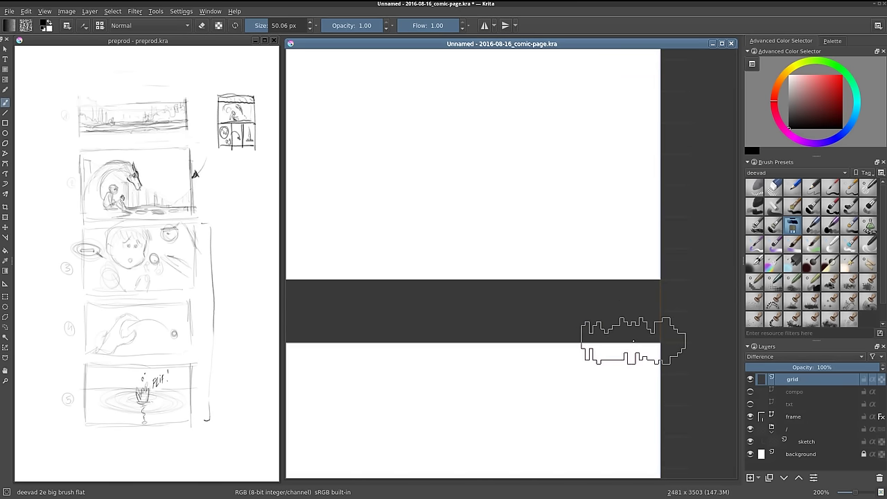
left_click(794, 416)
key("t")
left_click_drag(633, 313, 633, 310)
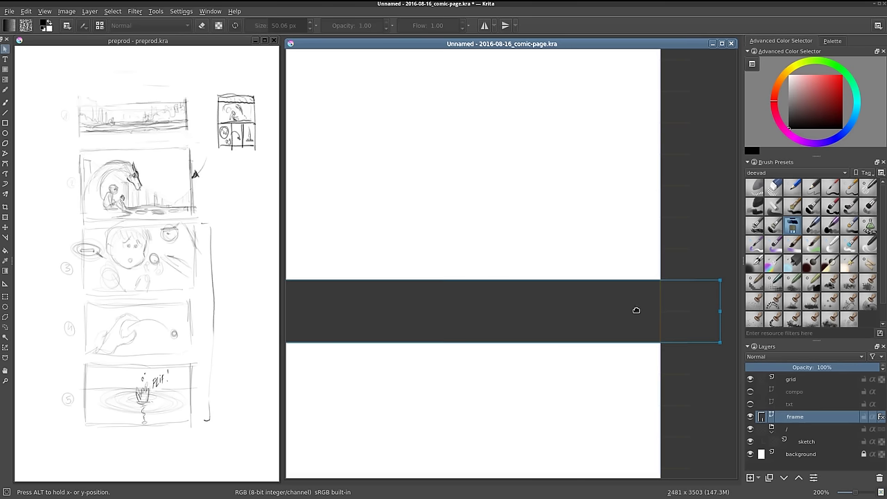
Inspect the gutter over the three lower panels at 100% zoom, then recentre the page
scroll(598, 299, "down", 5)
left_click_drag(550, 366, 577, 221)
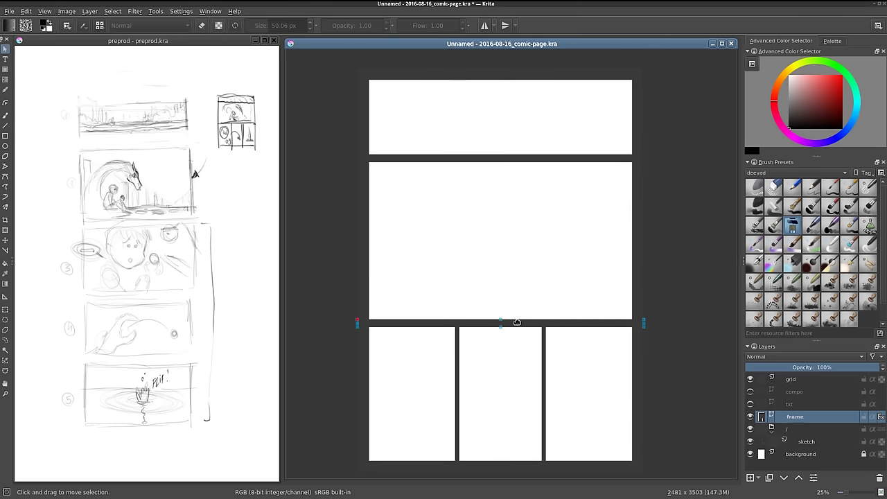
scroll(503, 321, "up", 1, "ctrl")
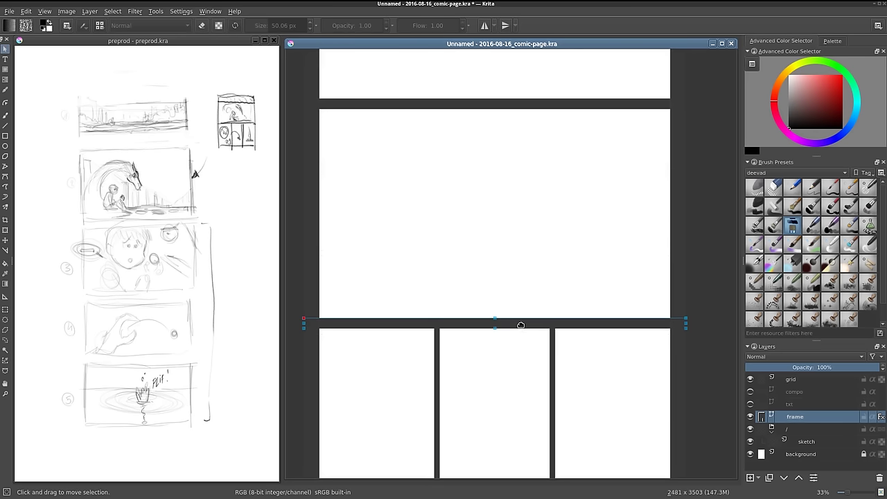
key("1")
left_click_drag(669, 335, 695, 282)
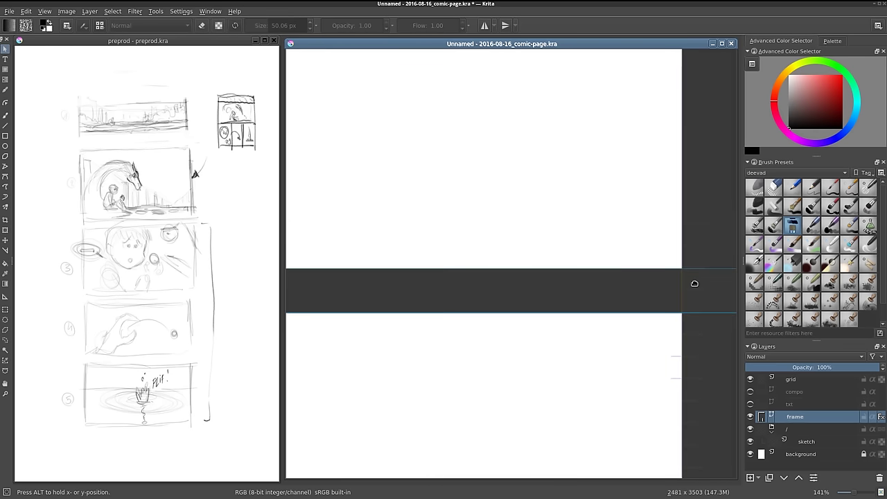
scroll(524, 326, "down", 2, "ctrl")
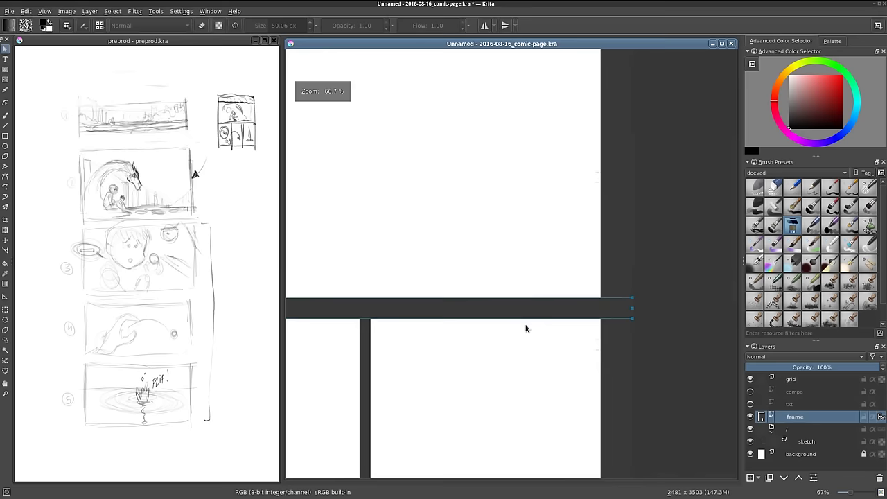
scroll(596, 245, "down", 1, "ctrl")
scroll(544, 248, "down", 1, "ctrl")
scroll(529, 181, "down", 3, "ctrl")
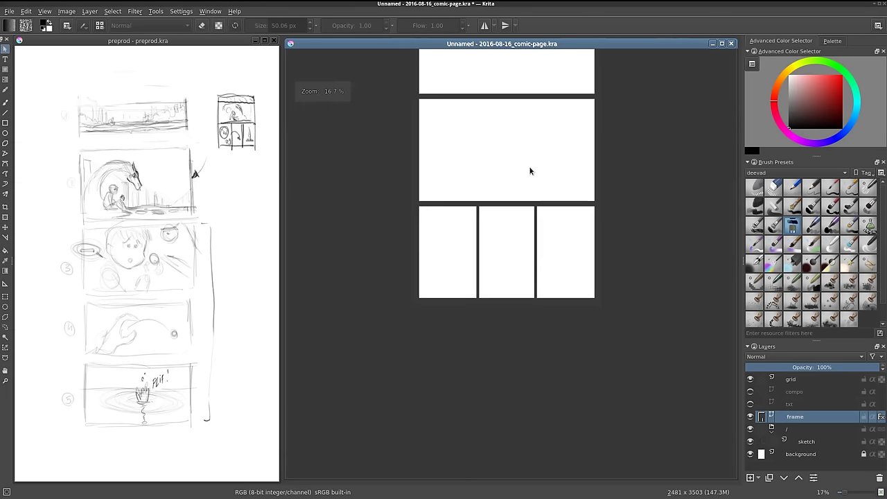
scroll(516, 234, "up", 2, "ctrl")
scroll(512, 231, "down", 1, "ctrl")
left_click_drag(512, 232, 537, 253)
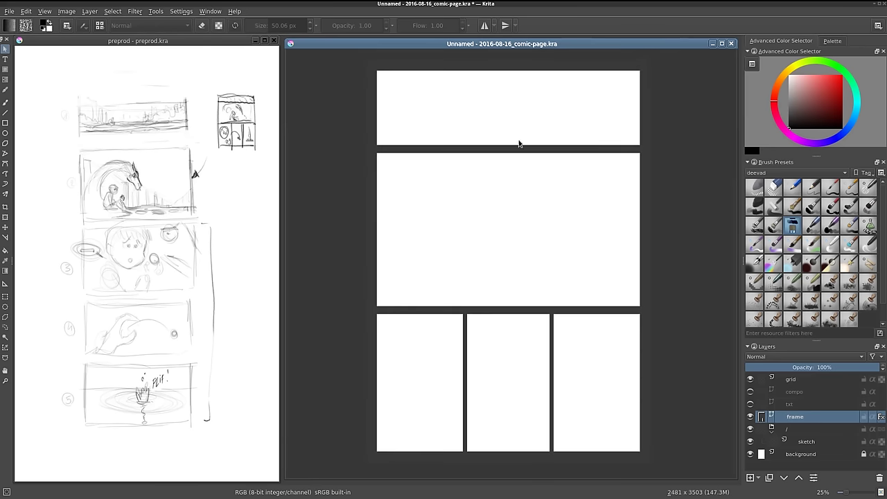
Start Save As and create a new folder named artwork in the parent project folder
left_click(15, 12)
left_click(40, 65)
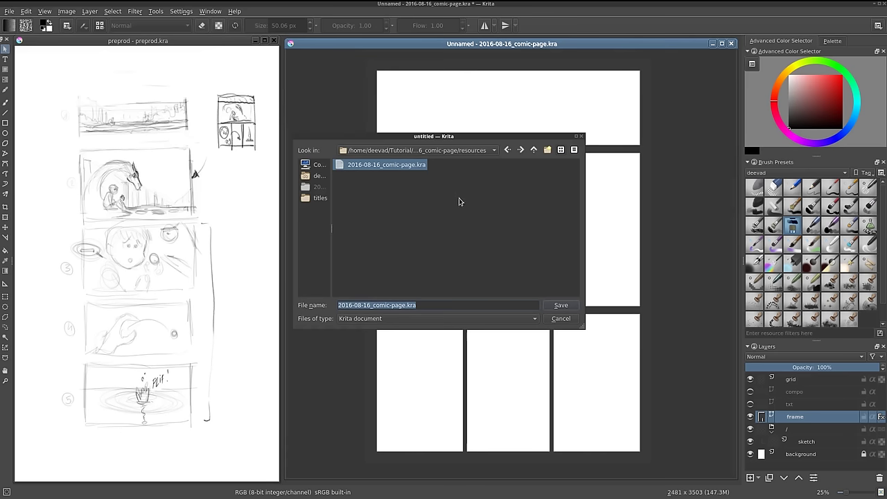
left_click(534, 150)
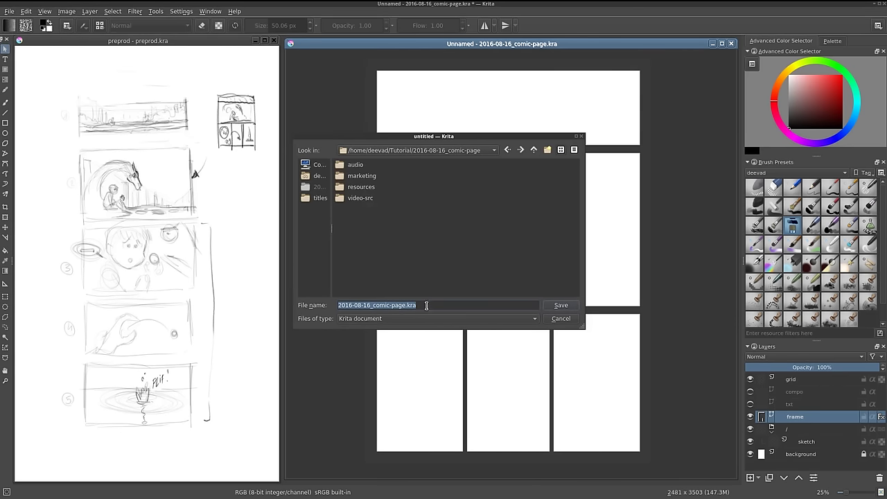
left_click(547, 149)
type("artwork")
key("Return")
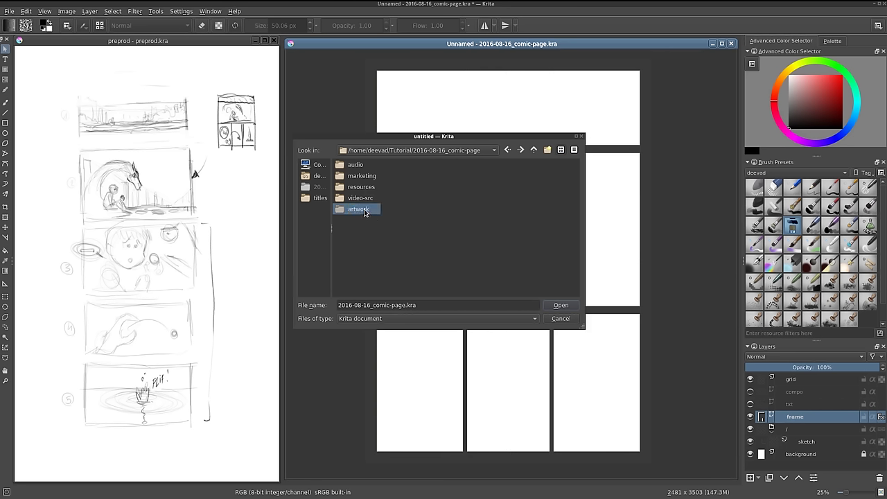
Save the page inside the artwork folder as my-comic-page_001.kra
mouse_move(365, 212)
left_mouse_down()
mouse_move(305, 220)
mouse_move(357, 217)
left_mouse_up()
left_click(320, 214)
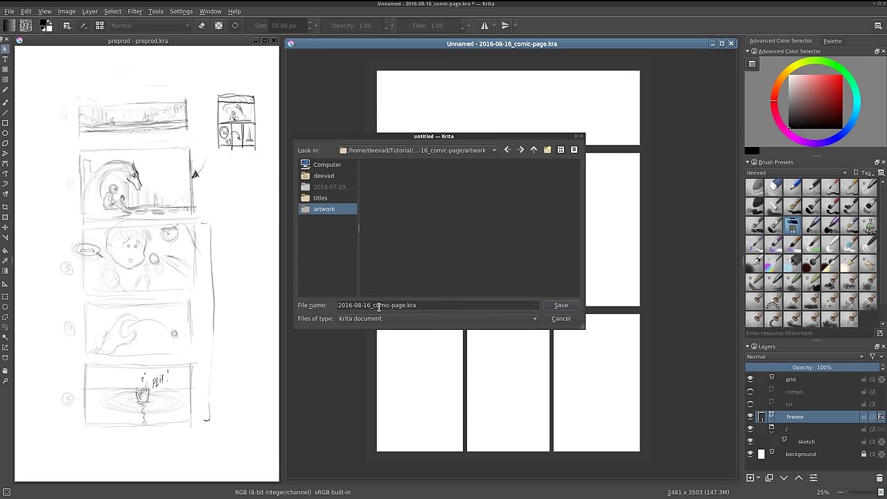
left_click_drag(370, 306, 335, 305)
type("my")
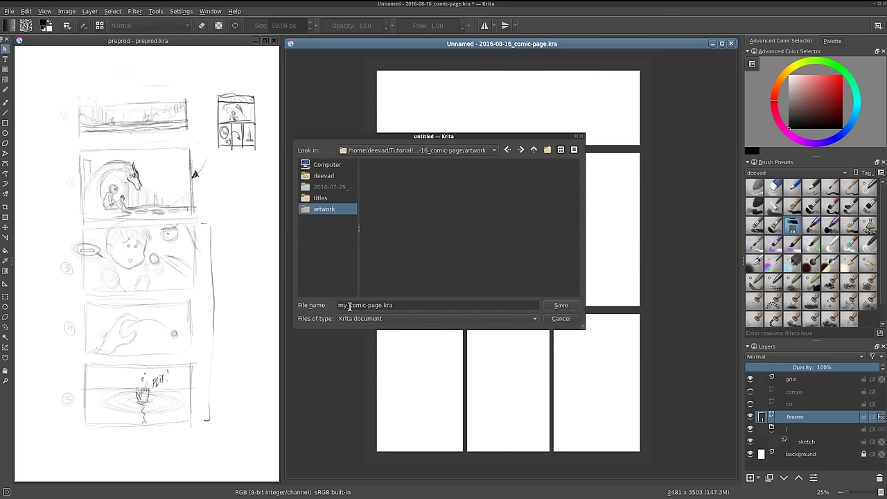
type("-")
left_click(562, 305)
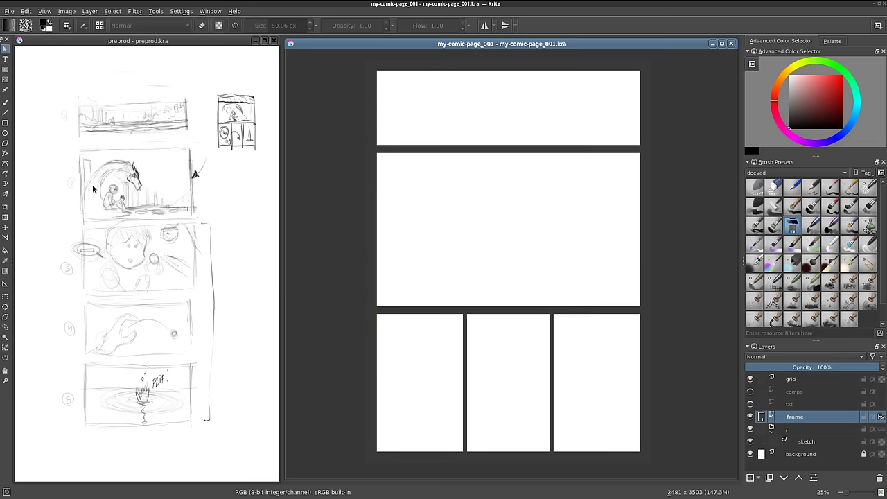
Copy the first lakeside thumbnail from preprod and paste it into the comic page
left_click(5, 296)
left_click(131, 206)
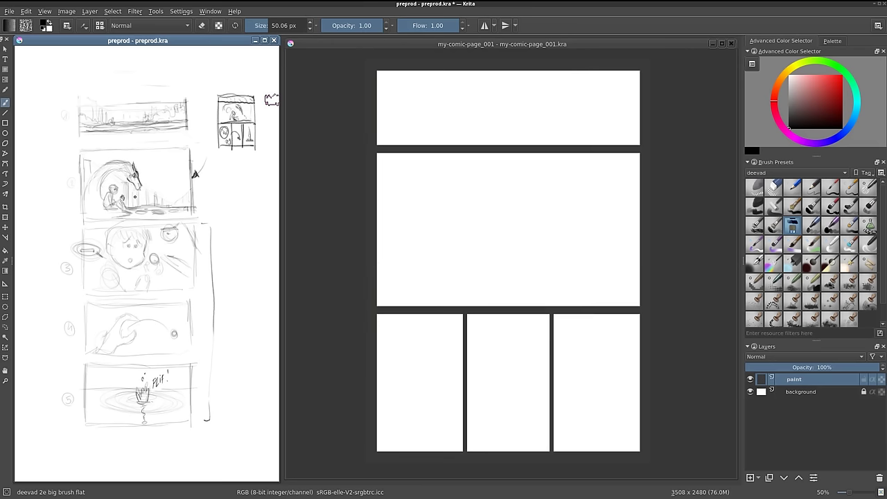
left_click_drag(118, 46, 121, 41)
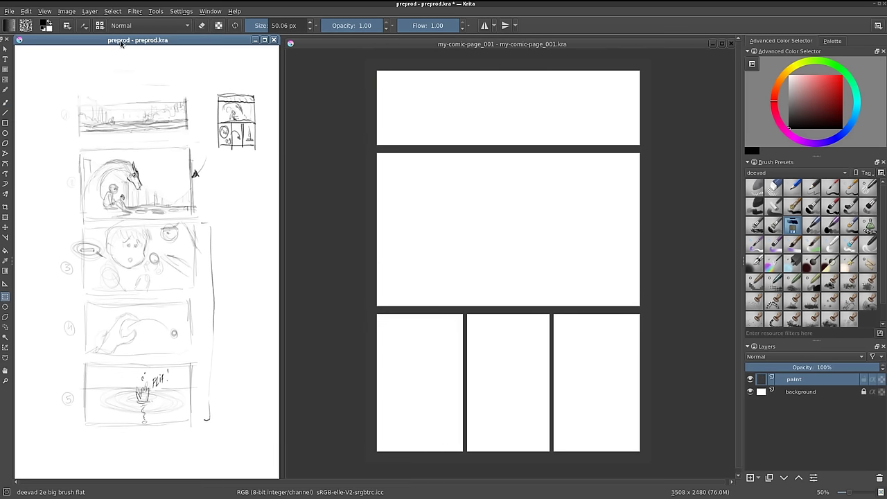
left_click_drag(72, 101, 192, 135)
key("ctrl+c")
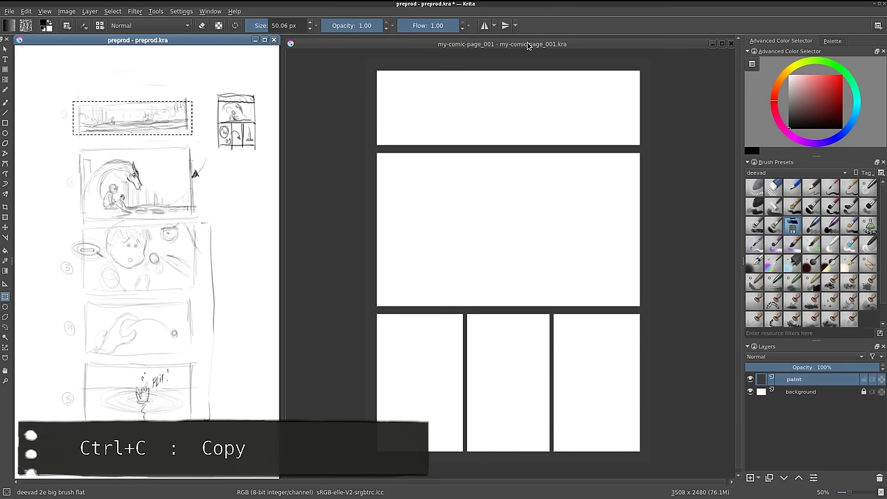
left_click(526, 45)
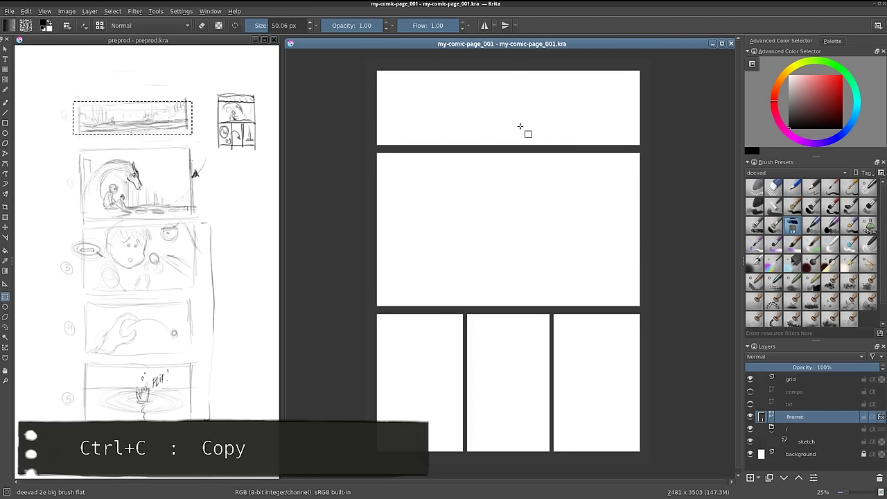
key("ctrl+v")
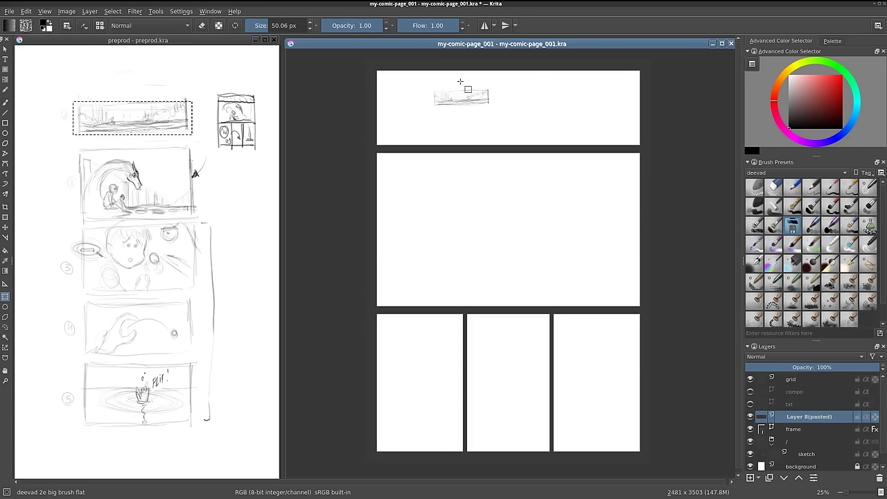
Scale the pasted skyline sketch to fill the top panel, then select the boy-and-dragon storyboard panel
key("ctrl+t")
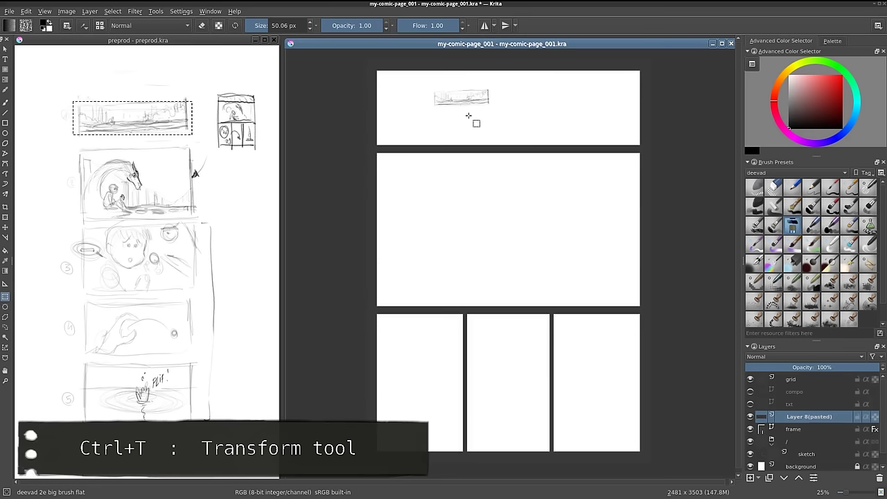
left_click_drag(491, 104, 658, 180)
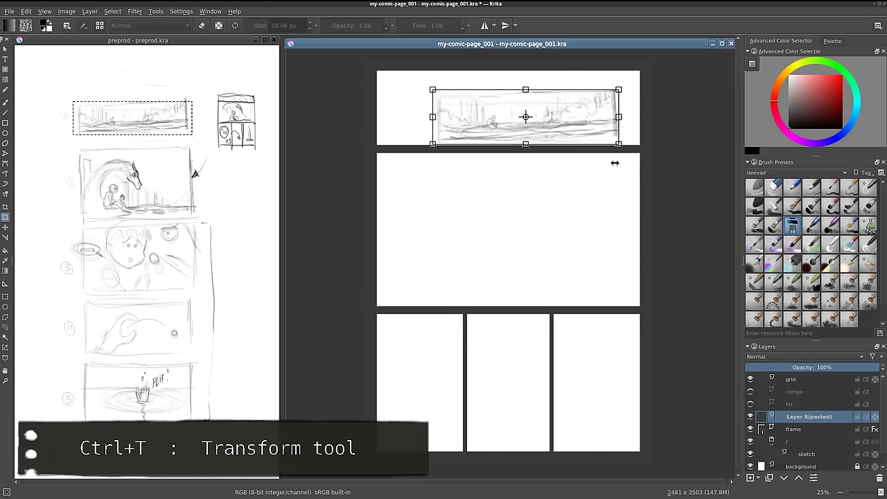
left_click_drag(629, 122, 567, 94)
mouse_move(616, 140)
left_mouse_down()
mouse_move(651, 149)
mouse_move(609, 127)
mouse_move(608, 135)
left_mouse_up()
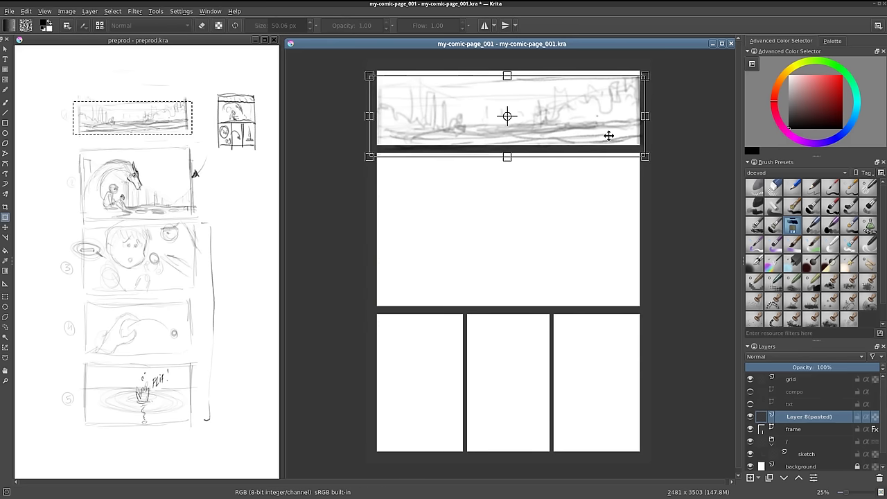
key("Return")
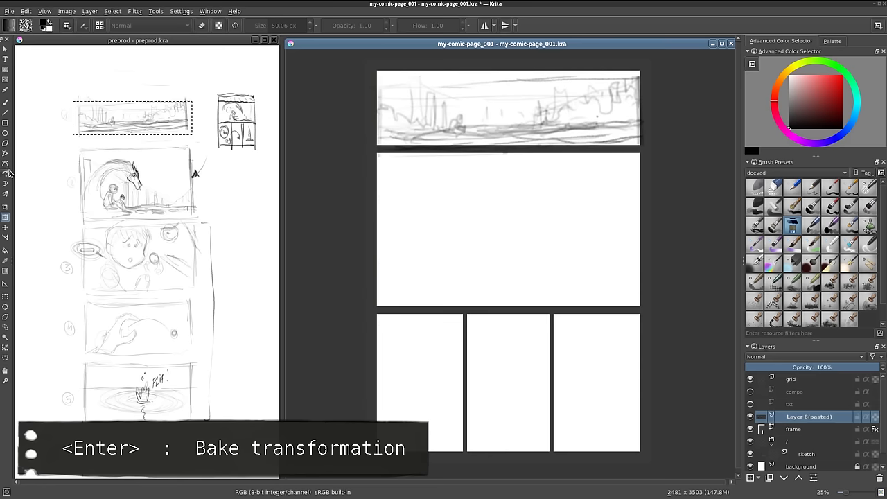
left_click(52, 228)
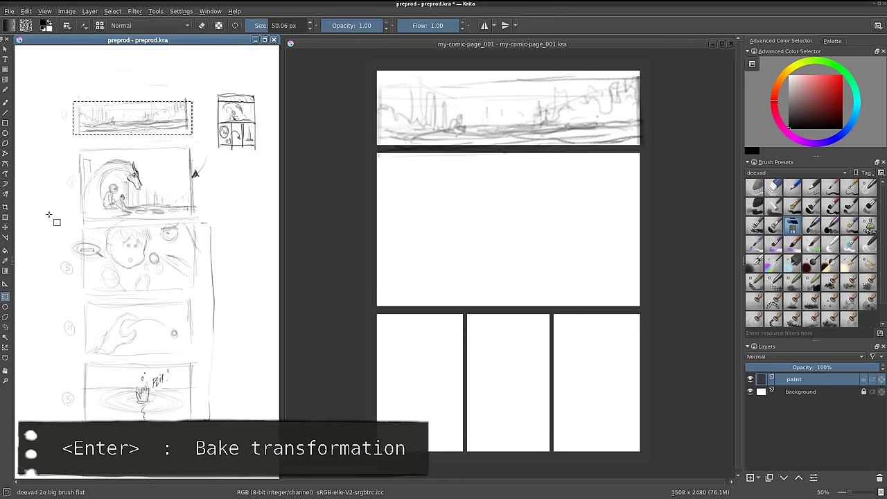
mouse_move(78, 149)
left_mouse_down()
mouse_move(185, 220)
mouse_move(192, 216)
left_mouse_up()
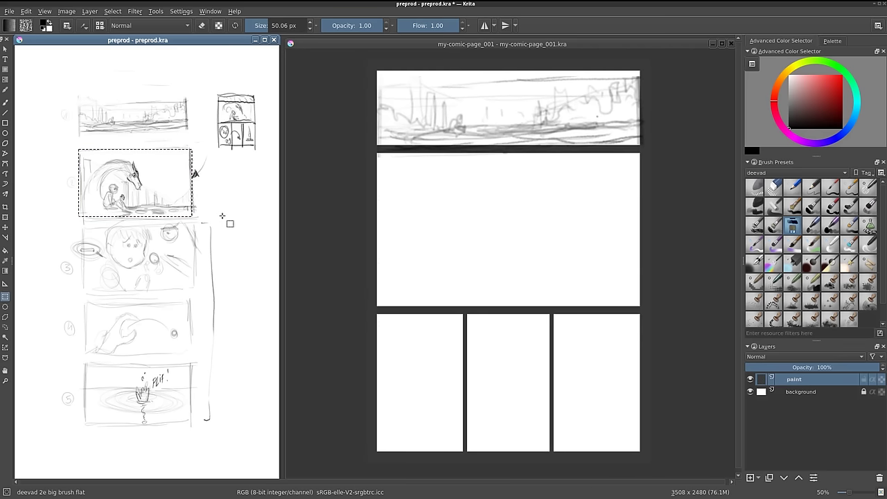
Transform the pasted boy-and-dragon sketch, Layer 9, to fill the wide middle panel
left_click(502, 45)
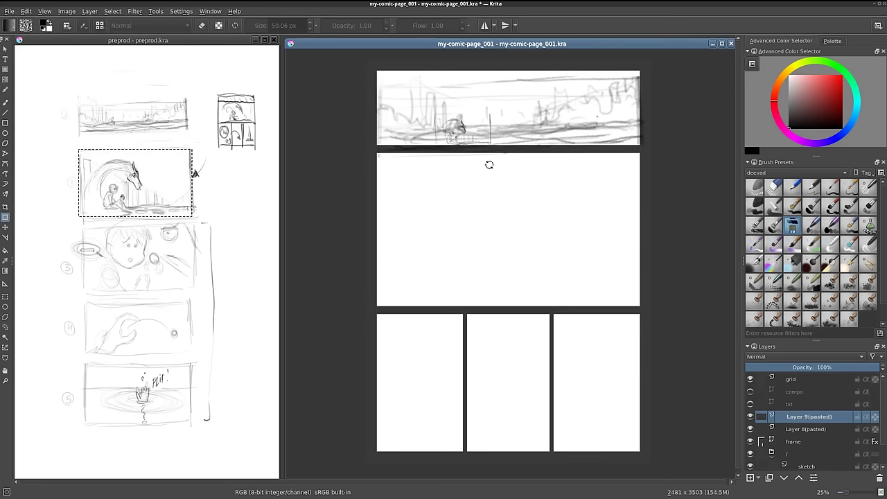
key("ctrl+t")
mouse_move(491, 146)
left_mouse_down()
mouse_move(605, 235)
mouse_move(626, 227)
mouse_move(534, 256)
mouse_move(525, 241)
mouse_move(636, 308)
mouse_move(610, 292)
left_mouse_up()
mouse_move(568, 242)
left_mouse_down()
mouse_move(566, 250)
mouse_move(568, 242)
left_mouse_up()
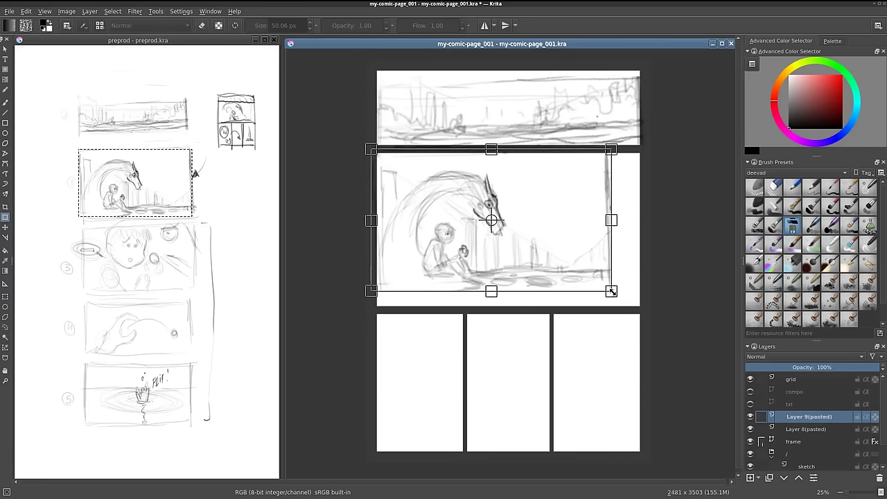
left_click_drag(611, 291, 627, 301)
left_click_drag(599, 274, 601, 272)
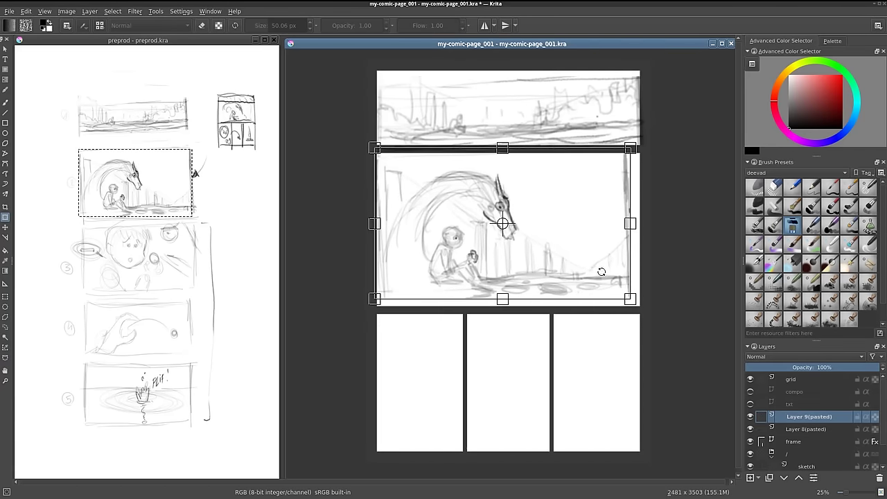
key("Return")
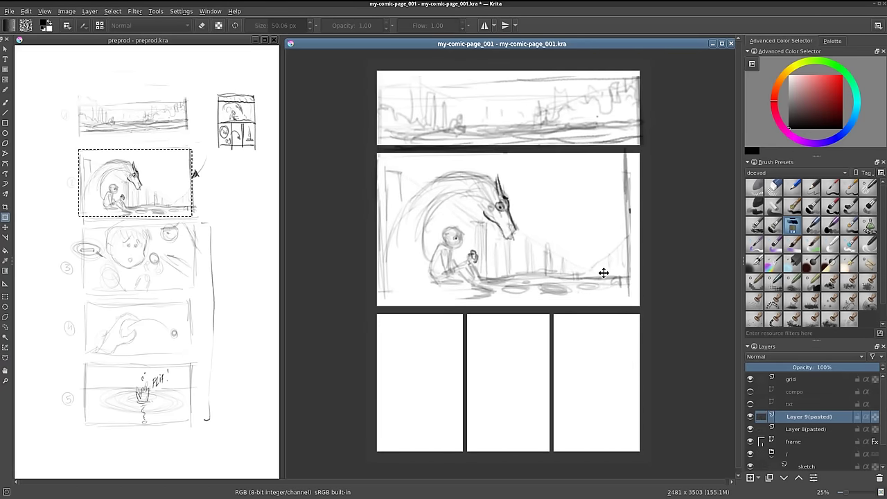
left_click(73, 243)
Move Layer 8 and Layer 9 into the frame group and merge both into the sketch layer
left_click_drag(100, 237, 86, 229)
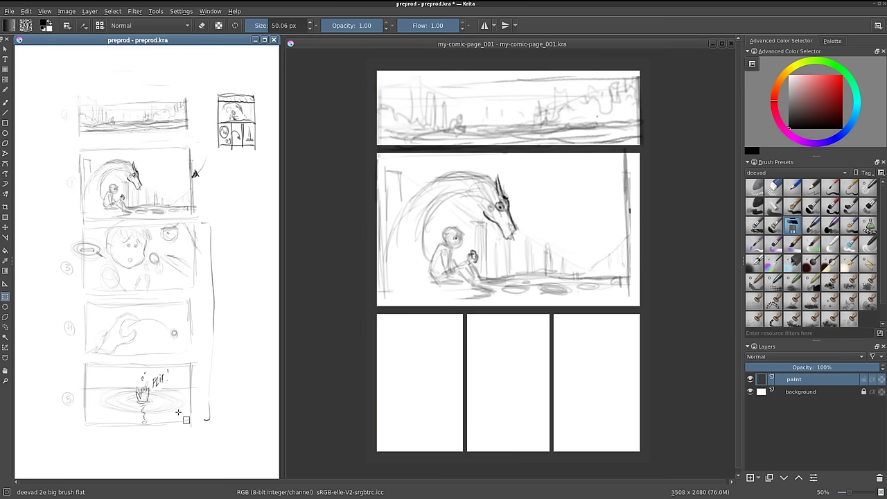
left_click(576, 322)
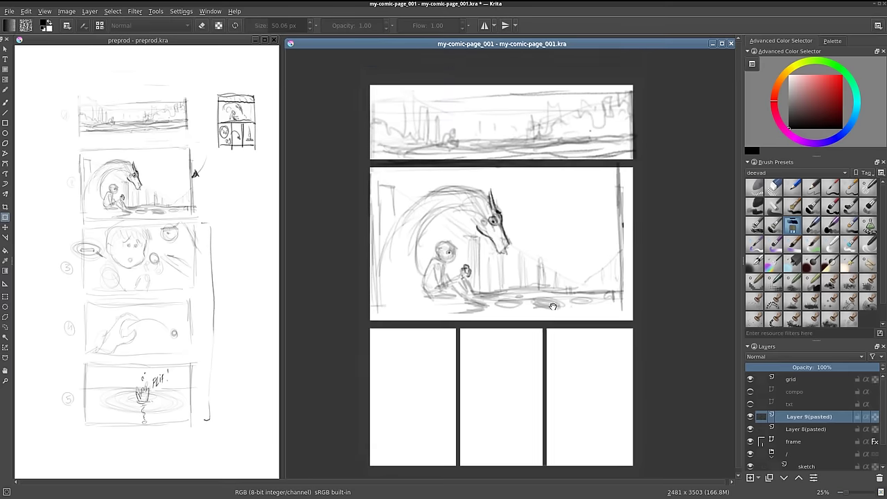
scroll(822, 428, "down", 2)
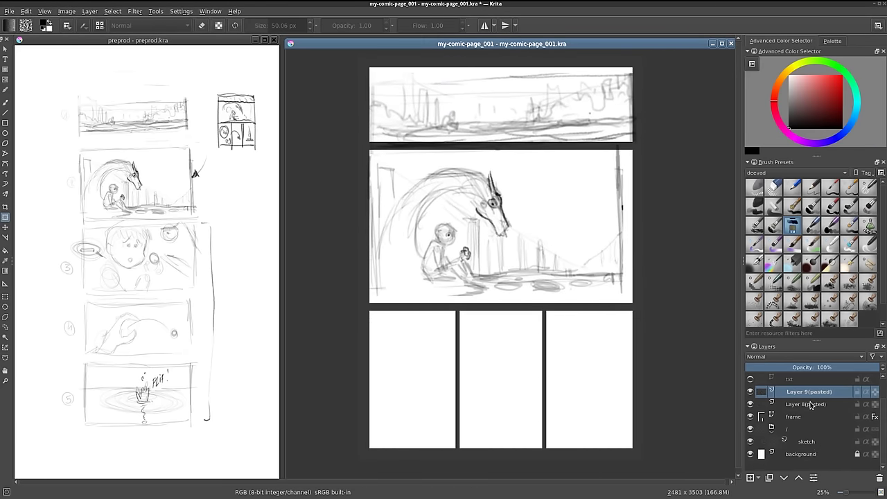
left_click_drag(808, 405, 821, 431)
left_click_drag(793, 392, 826, 429)
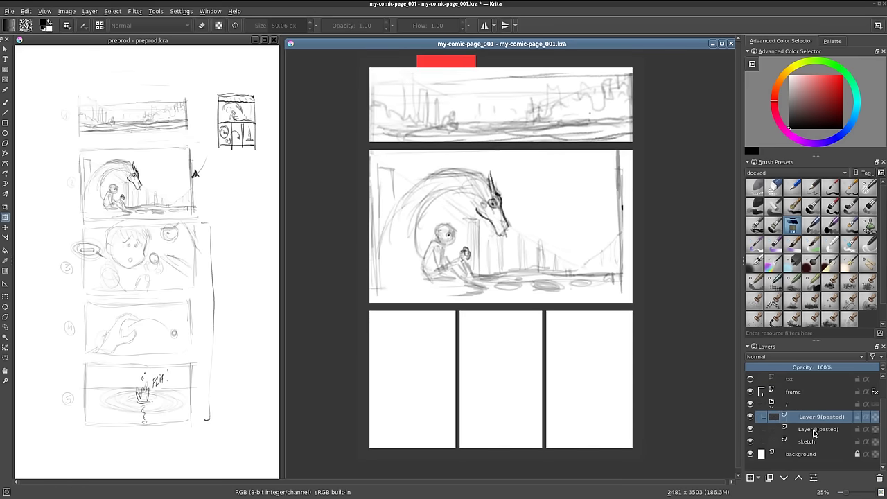
left_click(815, 433)
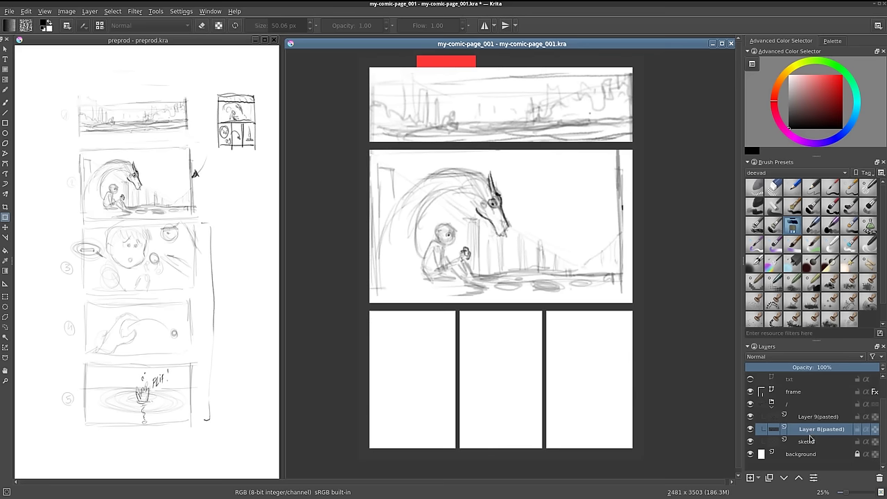
key("ctrl+e")
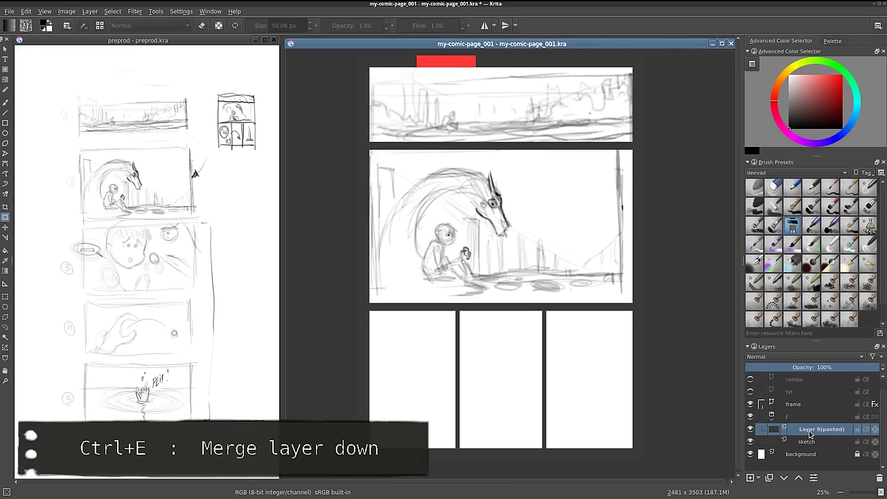
key("ctrl+e")
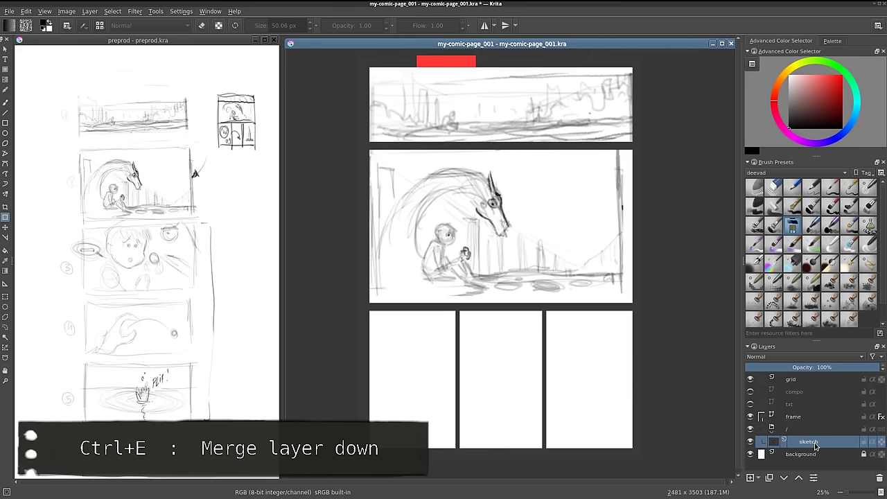
Check the merged sketch by toggling the panel frames, leaving the frames visible
left_click(749, 441)
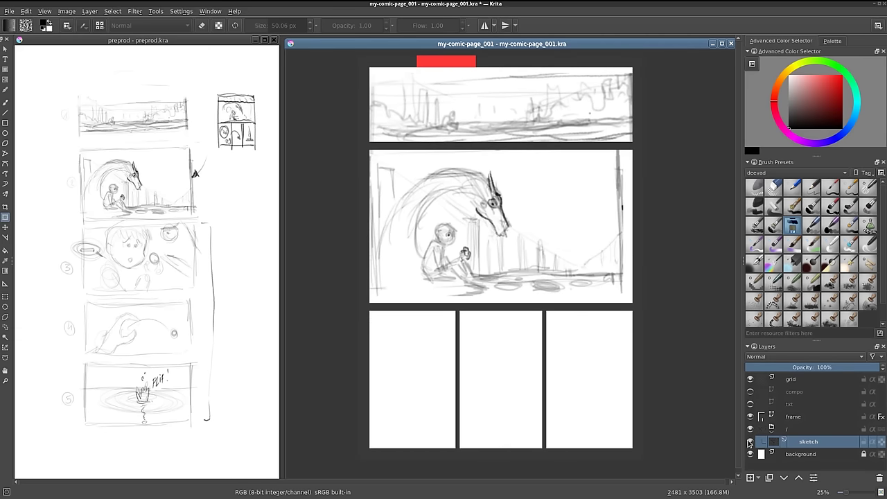
scroll(543, 317, "up", 4)
scroll(543, 316, "down", 3)
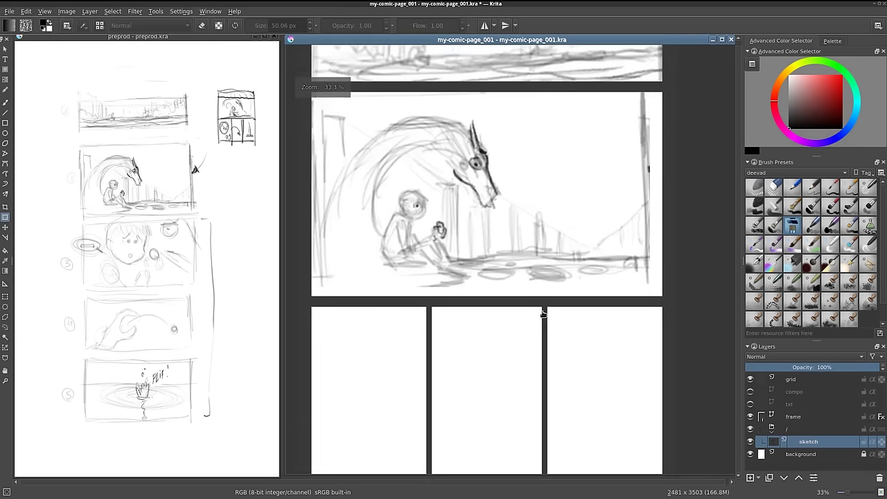
scroll(537, 291, "down", 1)
left_click_drag(533, 258, 543, 283)
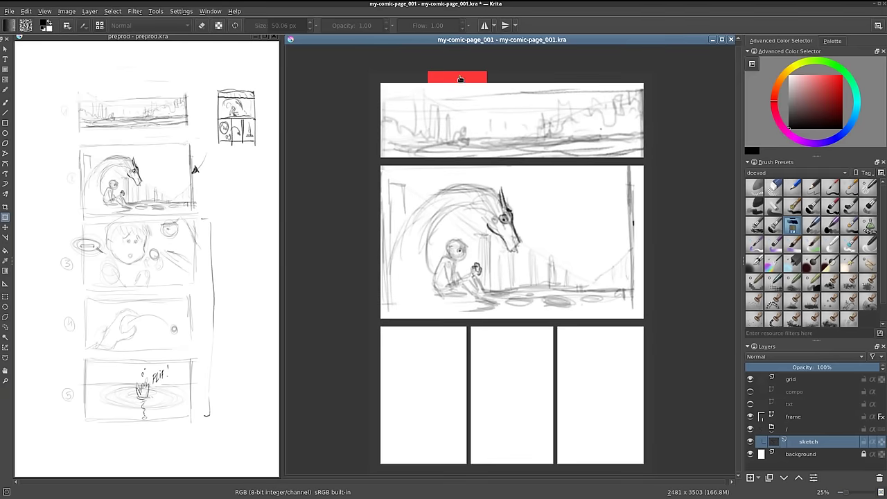
left_click(751, 417)
left_click(750, 417)
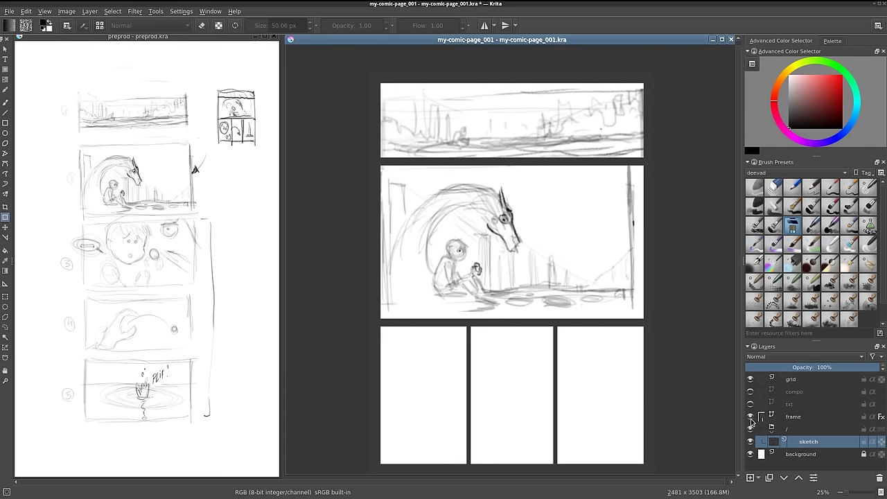
left_click(750, 417)
left_click(751, 417)
left_click(750, 417)
left_click_drag(495, 356, 488, 326)
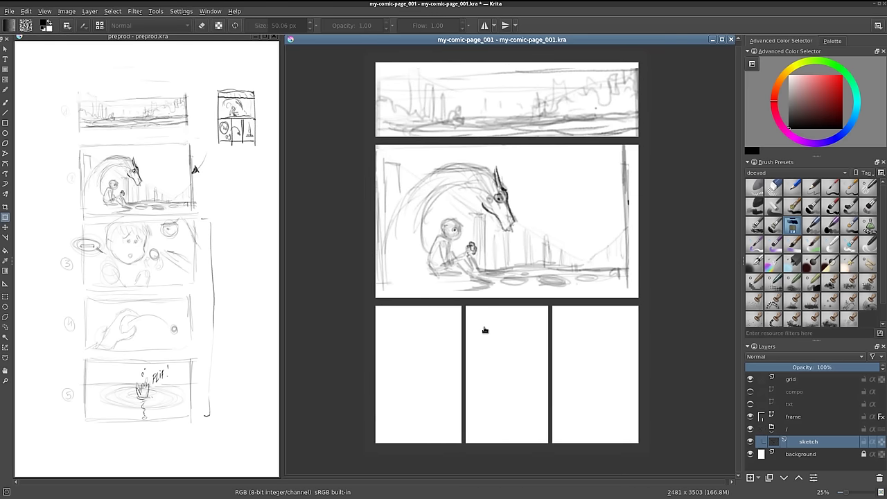
Select the deevad 2a paint sketch brush preset and reduce its size
left_click(755, 208)
key("ctrl+t")
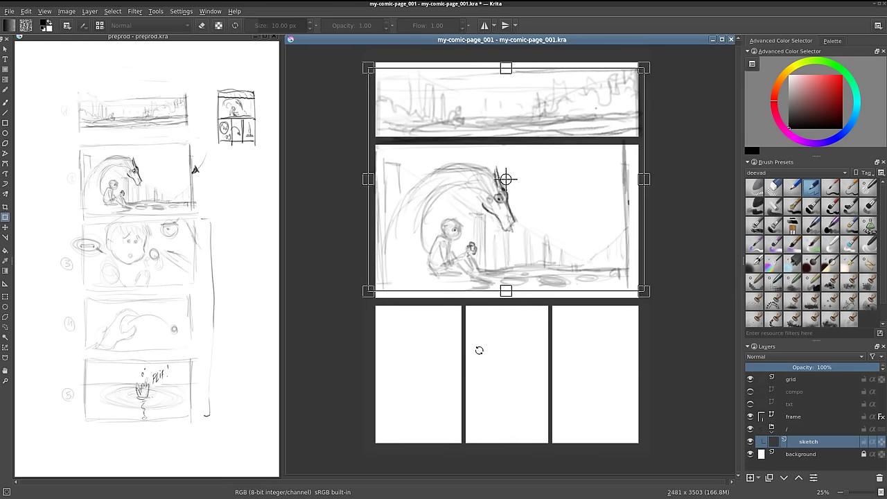
key("b")
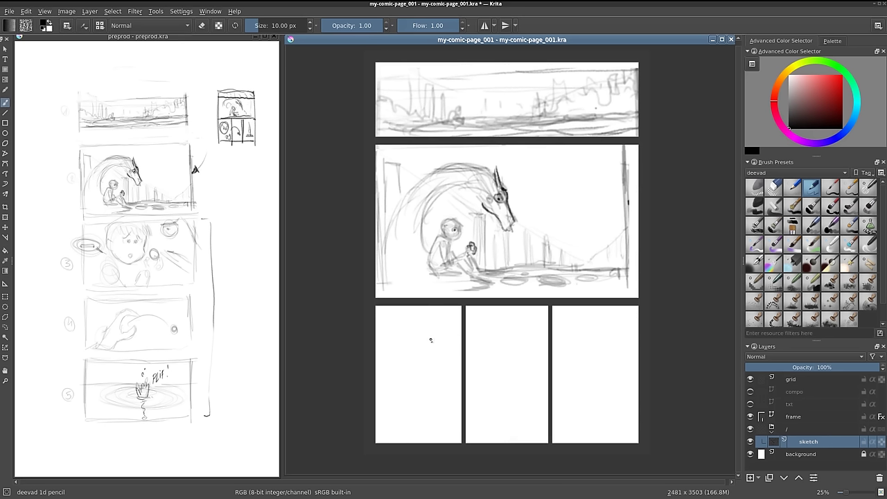
left_click(755, 207)
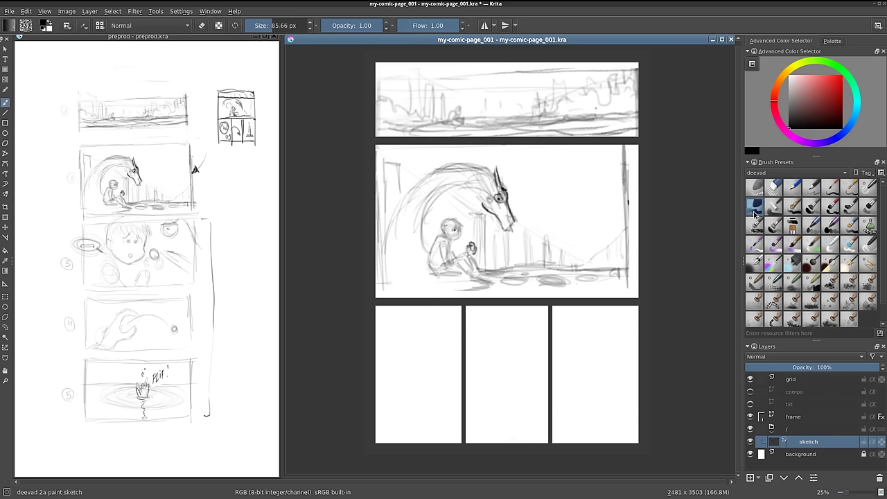
key("bracketleft")
key("bracketleft")
key("bracketleft")
At opacity 0.45, sketch the boy's head, a small figure and an ellipse in the lower-left panel
mouse_move(389, 348)
left_mouse_down()
mouse_move(409, 329)
mouse_move(423, 359)
mouse_move(423, 350)
left_mouse_up()
key("o")
key("o")
key("o")
key("o")
key("o")
mouse_move(410, 326)
left_mouse_down()
mouse_move(422, 360)
mouse_move(418, 379)
mouse_move(400, 380)
left_mouse_up()
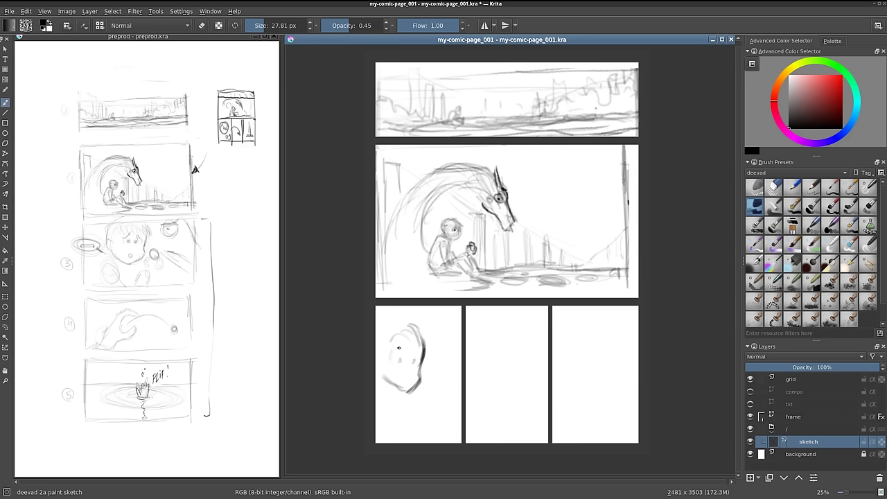
mouse_move(421, 349)
left_mouse_down()
mouse_move(428, 335)
mouse_move(430, 357)
mouse_move(419, 324)
mouse_move(380, 319)
mouse_move(375, 331)
left_mouse_up()
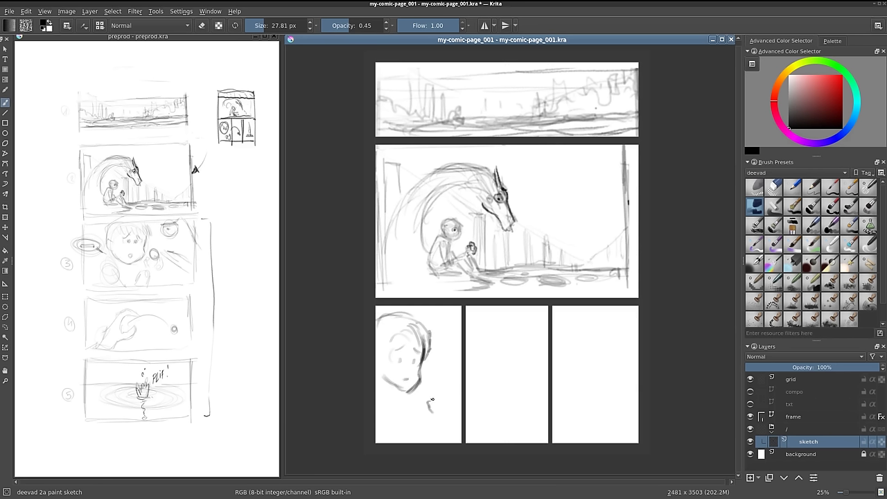
mouse_move(446, 405)
left_mouse_down()
mouse_move(444, 398)
mouse_move(451, 425)
mouse_move(438, 416)
mouse_move(439, 440)
left_mouse_up()
mouse_move(374, 417)
left_mouse_down()
mouse_move(420, 434)
mouse_move(378, 429)
mouse_move(416, 415)
mouse_move(424, 421)
mouse_move(395, 413)
mouse_move(439, 397)
mouse_move(450, 410)
mouse_move(439, 431)
mouse_move(442, 424)
left_mouse_up()
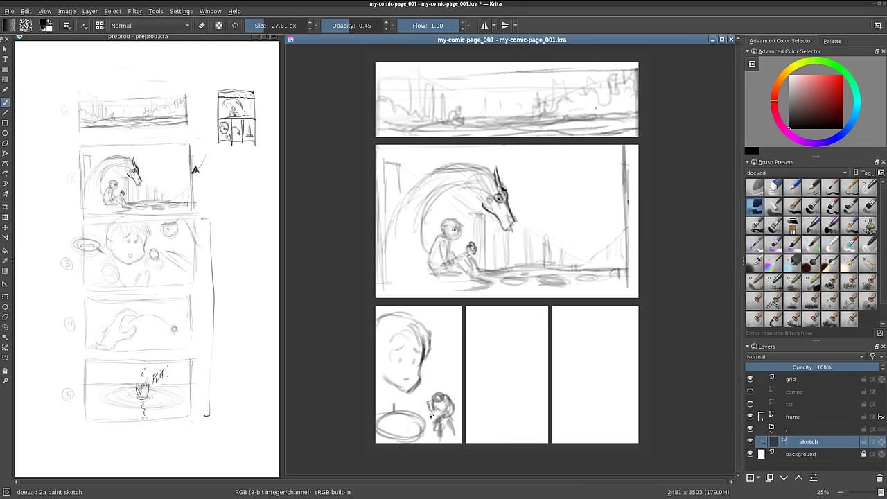
Draw the curved throw from the small figure toward the ball in the middle bottom panel
mouse_move(430, 405)
left_mouse_down()
mouse_move(500, 337)
mouse_move(545, 340)
mouse_move(599, 382)
left_mouse_up()
mouse_move(468, 360)
left_mouse_down()
mouse_move(496, 336)
mouse_move(482, 367)
mouse_move(496, 365)
mouse_move(476, 382)
left_mouse_up()
mouse_move(496, 342)
left_mouse_down()
mouse_move(537, 335)
mouse_move(604, 393)
mouse_move(594, 393)
mouse_move(613, 377)
mouse_move(621, 406)
mouse_move(588, 399)
mouse_move(622, 414)
mouse_move(581, 419)
mouse_move(635, 419)
mouse_move(590, 419)
left_mouse_up()
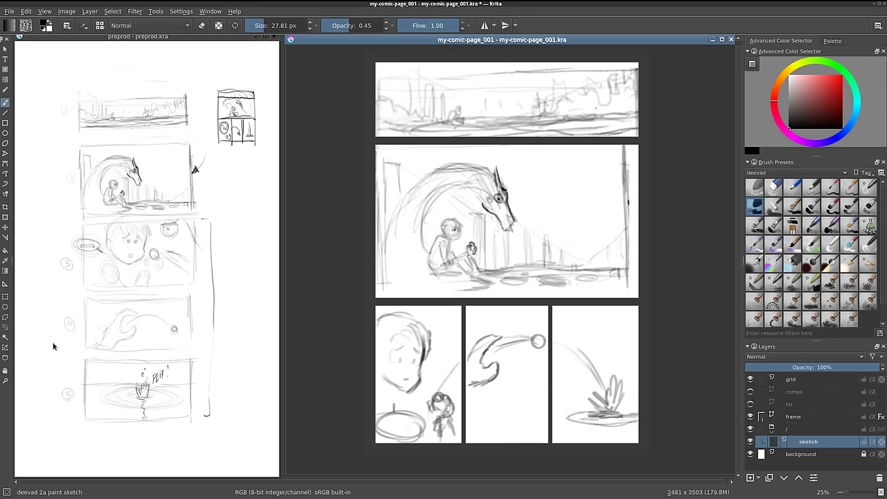
Nudge the splash sketch in the lower-right panel slightly left
left_click(5, 296)
mouse_move(555, 312)
left_mouse_down()
mouse_move(659, 436)
mouse_move(684, 447)
mouse_move(650, 439)
left_mouse_up()
left_click_drag(649, 400, 637, 398)
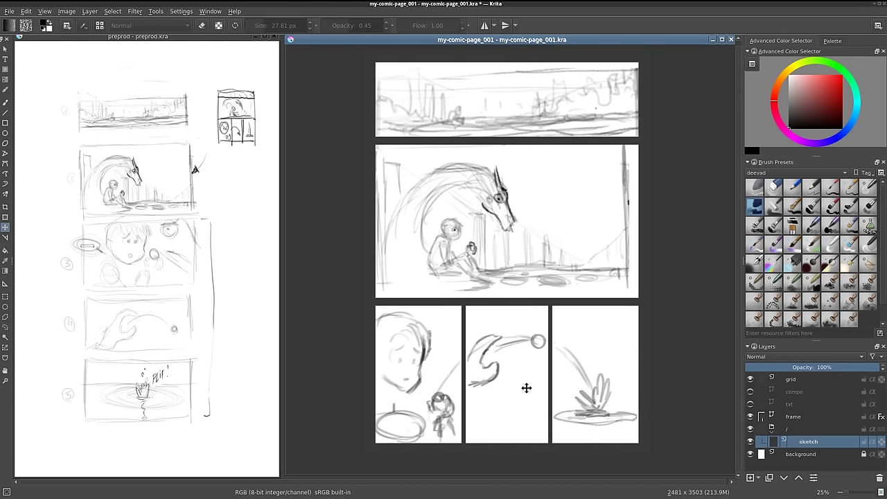
key("b")
key("ctrl+shift+a")
Touch up the bottom-panel strokes, then erase stray vertical lines at the dragon panel's right edge
mouse_move(496, 364)
left_mouse_down()
mouse_move(505, 370)
mouse_move(478, 382)
left_mouse_up()
mouse_move(451, 312)
left_mouse_down()
mouse_move(448, 332)
mouse_move(457, 314)
left_mouse_up()
left_click_drag(443, 344, 457, 375)
mouse_move(377, 413)
left_mouse_down()
mouse_move(416, 413)
mouse_move(430, 438)
mouse_move(391, 408)
mouse_move(408, 412)
left_mouse_up()
mouse_move(488, 338)
left_mouse_down()
mouse_move(506, 340)
mouse_move(492, 341)
left_mouse_up()
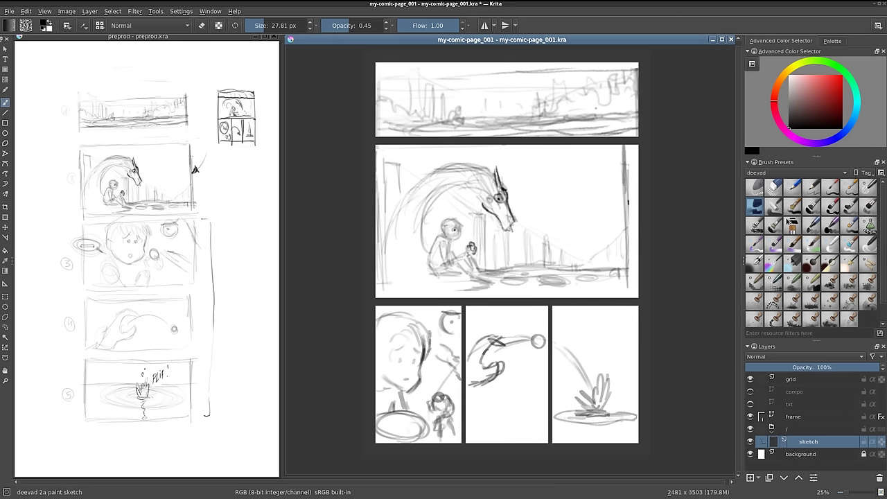
left_click(773, 187)
left_click_drag(622, 147, 629, 278)
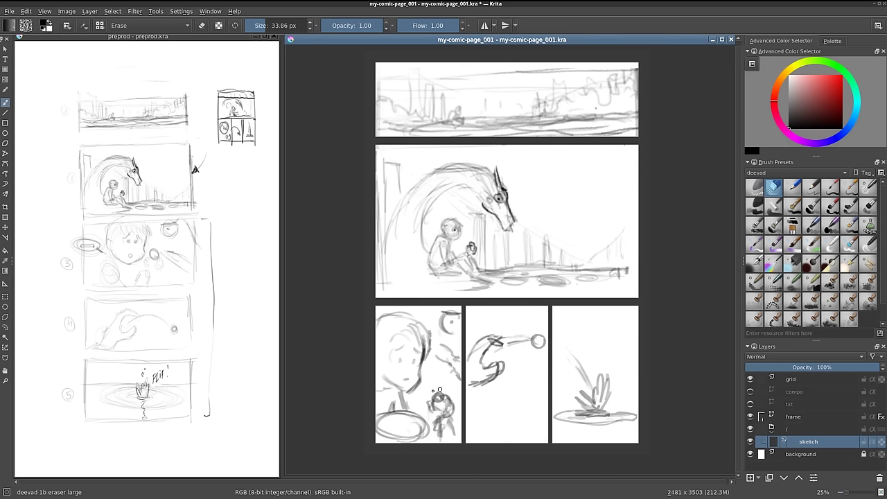
Erase stray strokes on the small figure and along the top panel's upper edge
mouse_move(435, 399)
left_mouse_down()
mouse_move(447, 401)
mouse_move(447, 412)
left_mouse_up()
left_click_drag(468, 119, 531, 116)
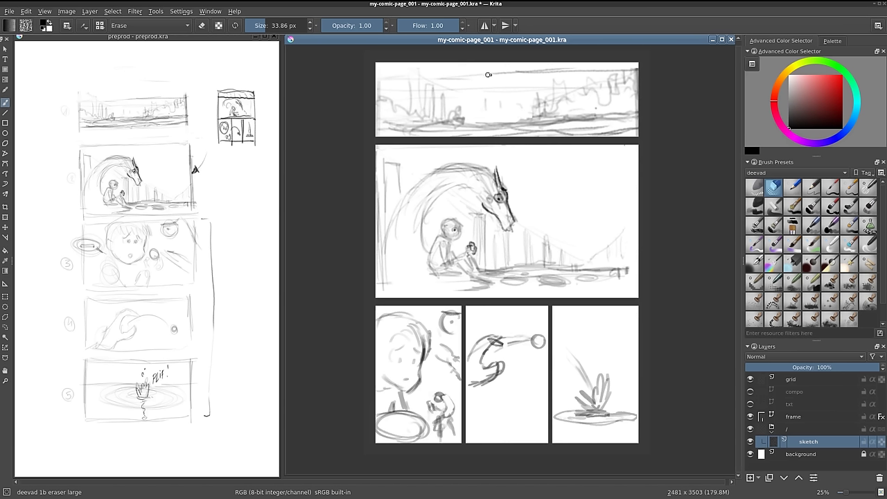
left_click_drag(513, 71, 622, 69)
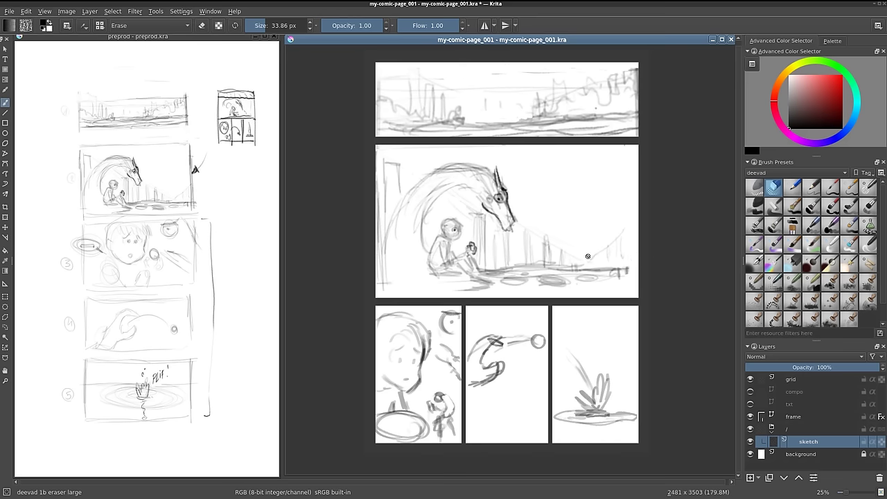
Zoom in on the dragon panel, then make the preprod storyboard the active window
scroll(589, 257, "up", 1)
scroll(590, 257, "up", 1)
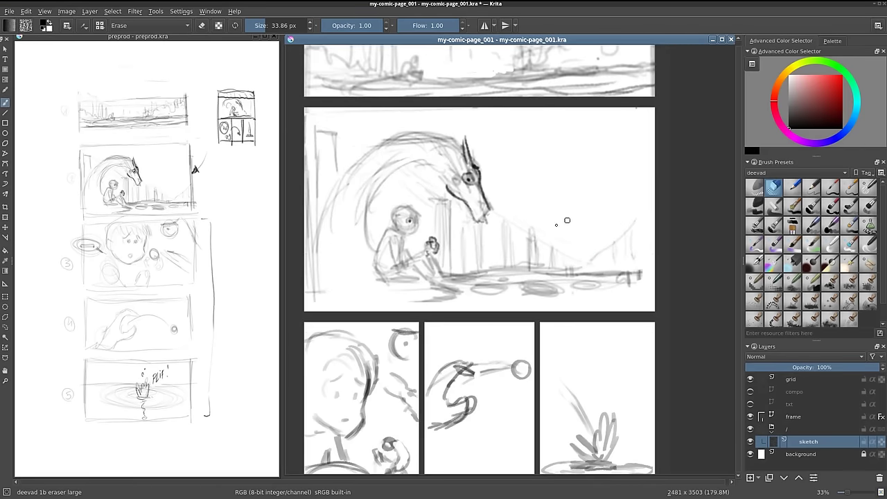
left_click_drag(556, 217, 585, 283)
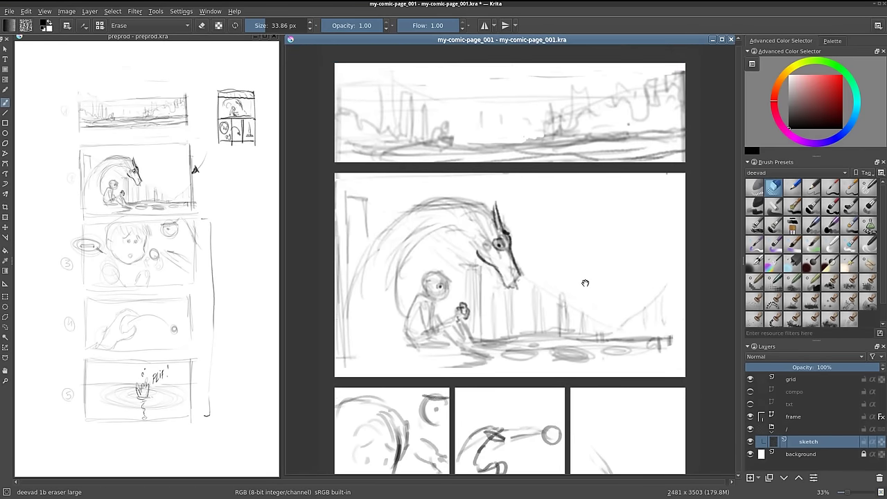
left_click(219, 90)
left_click_drag(160, 85, 176, 112)
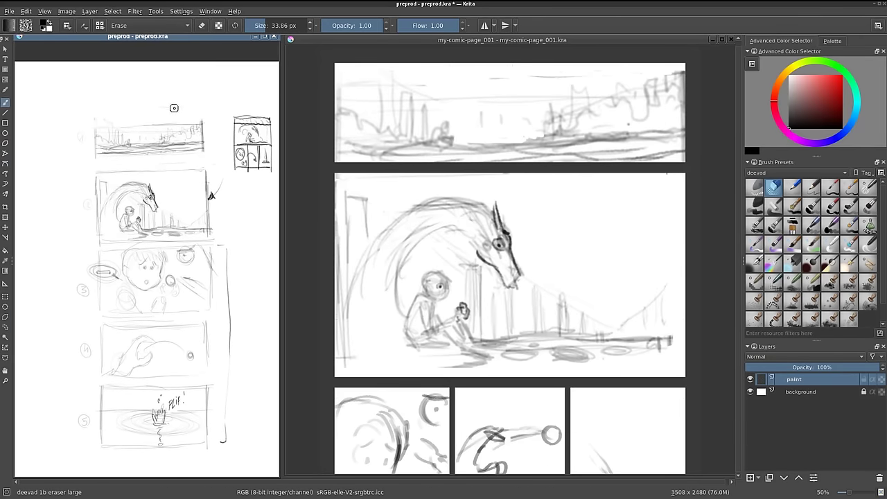
Save the storyboard as my-comic-page_000.kra in the artwork folder and close its window
key("ctrl+shift+s")
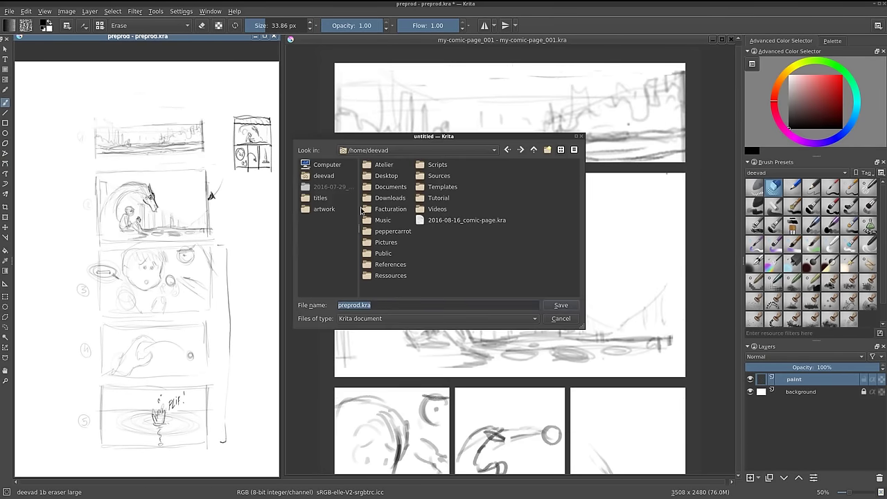
left_click(333, 209)
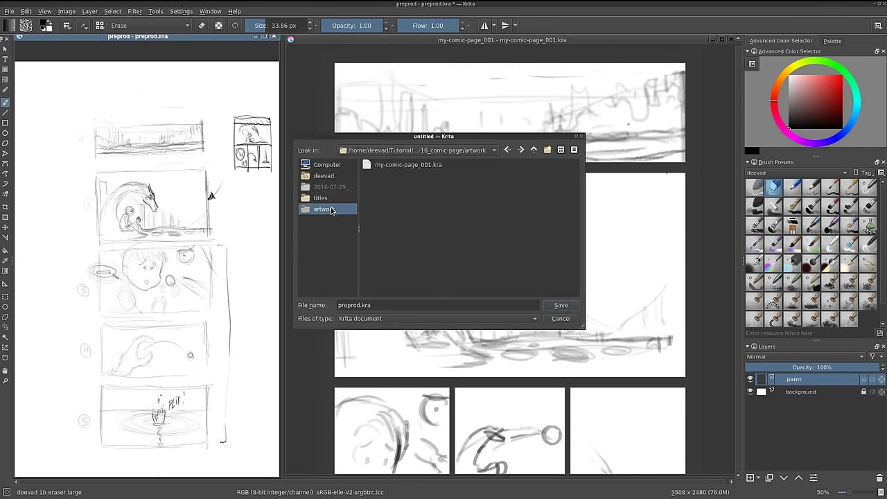
left_click(416, 169)
left_click(395, 305)
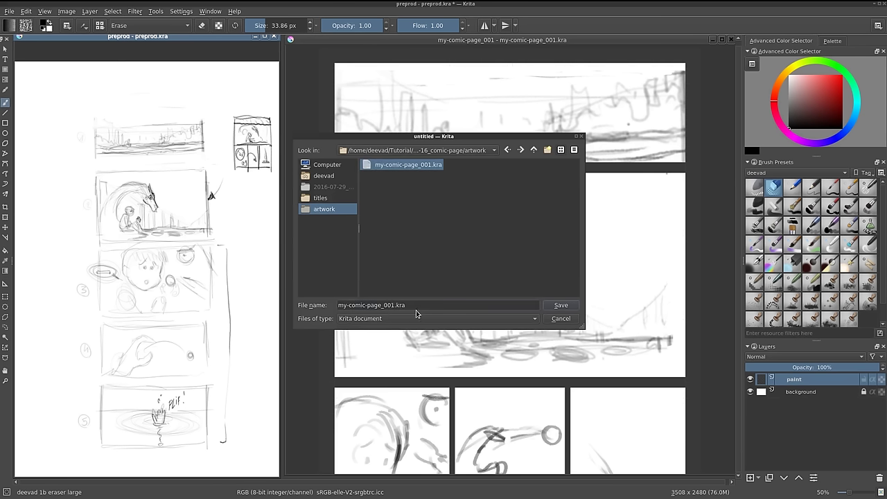
key("BackSpace")
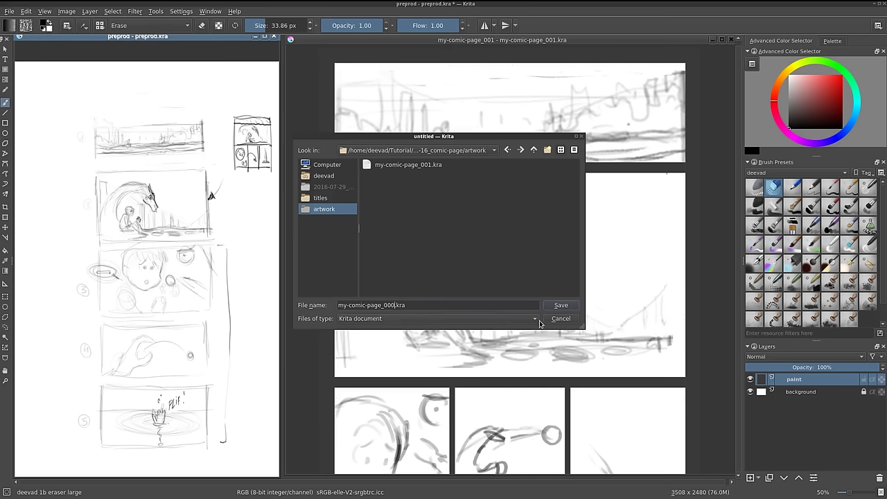
left_click(553, 305)
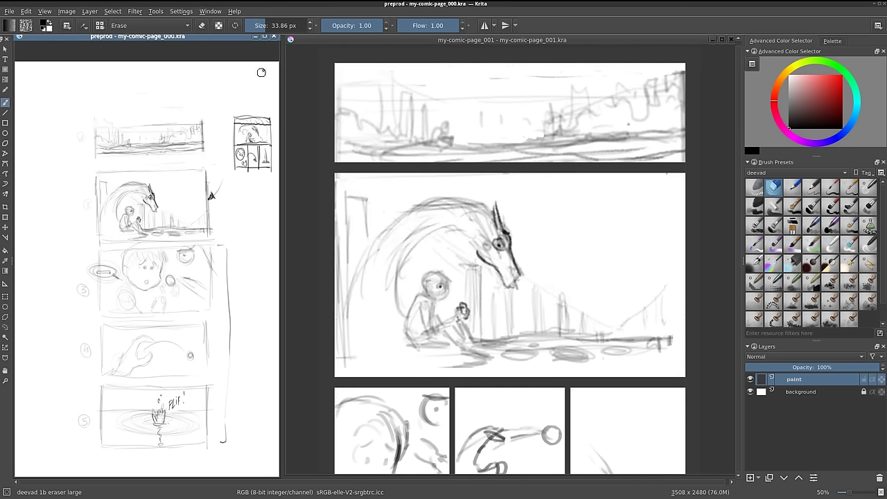
left_click(274, 39)
Maximize the comic page window, fit the whole page in view and save it with Ctrl+S
double_click(504, 41)
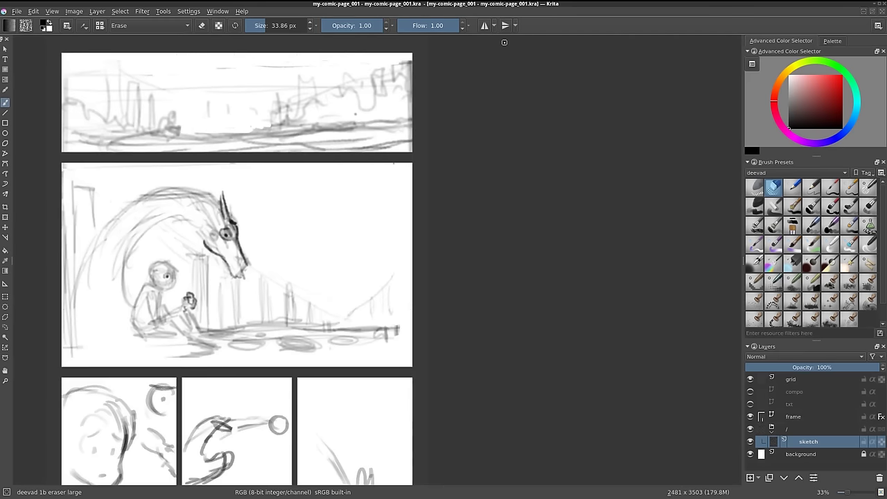
key("minus")
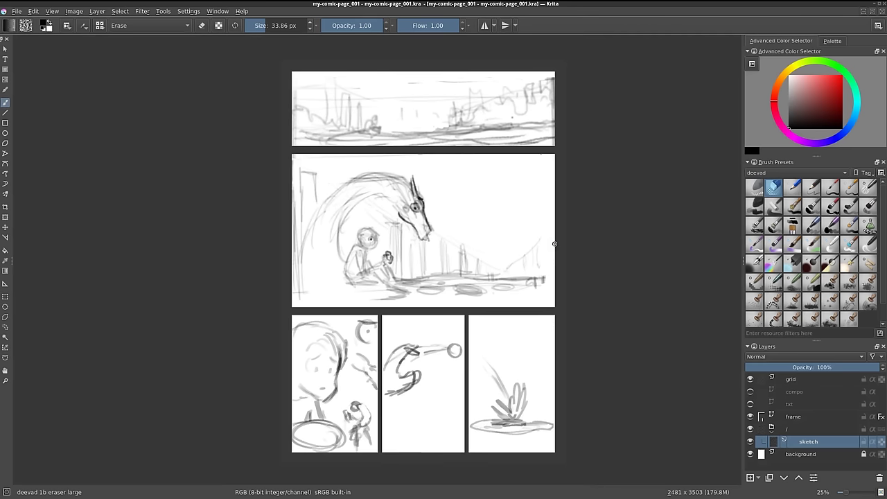
key("shift+space")
key("ctrl+s")
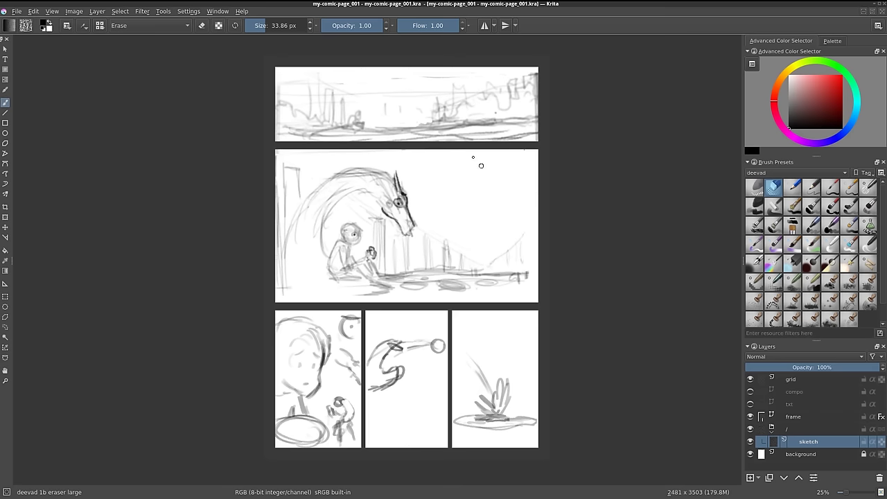
scroll(406, 123, "up", 2)
mouse_move(408, 120)
left_mouse_down()
mouse_move(395, 224)
mouse_move(406, 213)
left_mouse_up()
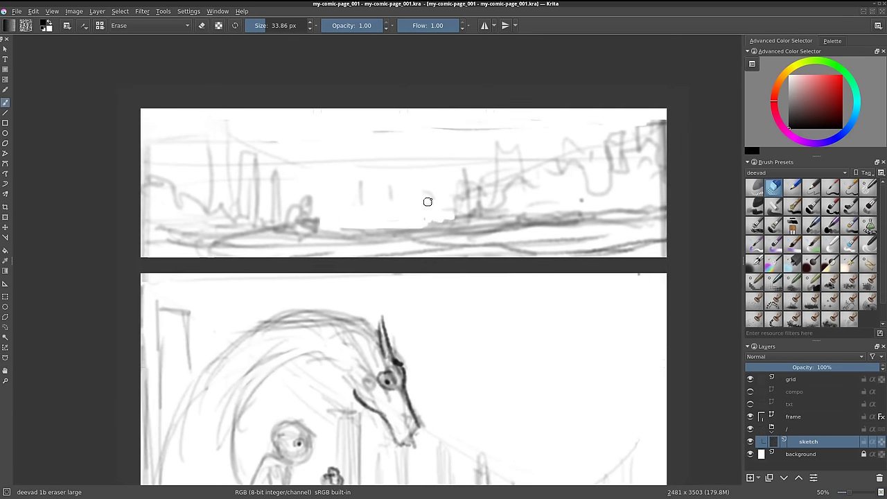
Show the compo layer's guide lines, select them all and squash them to the top panel's height
left_click(808, 394)
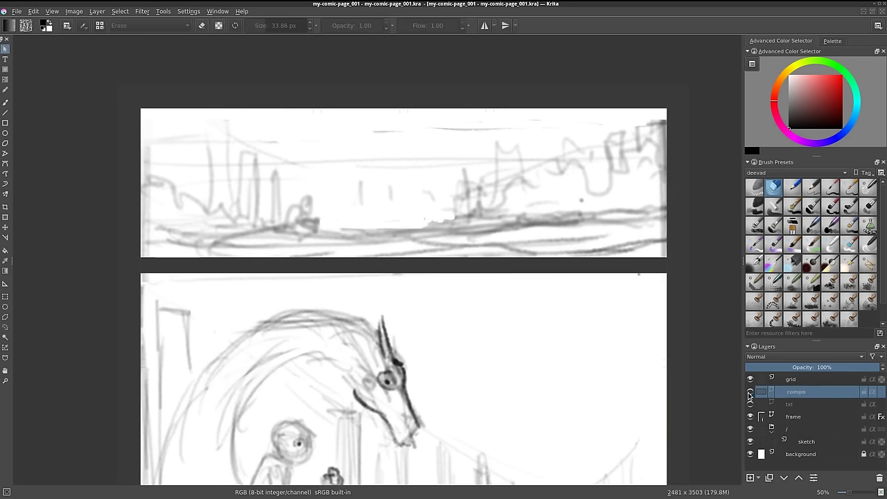
left_click(750, 392)
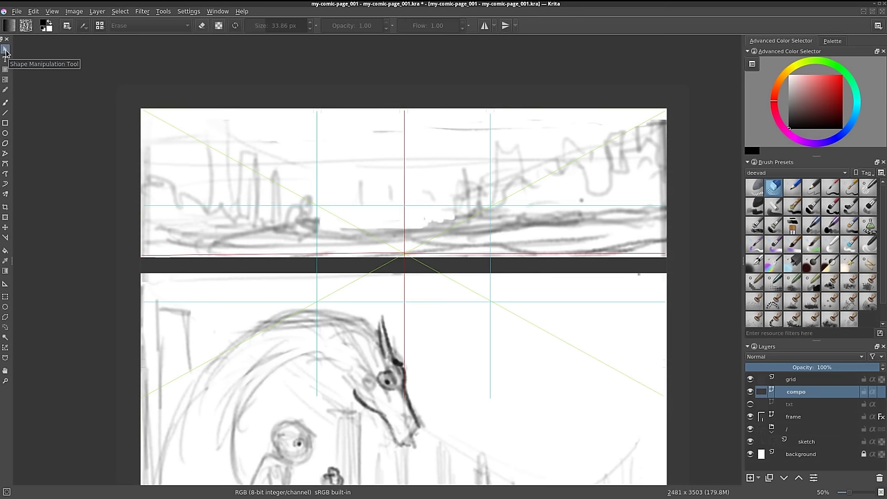
mouse_move(111, 84)
left_mouse_down()
mouse_move(684, 421)
mouse_move(707, 413)
left_mouse_up()
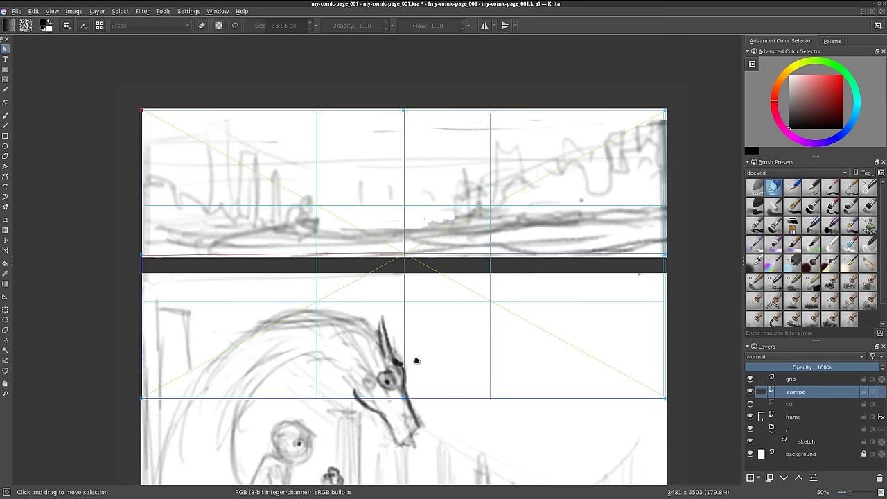
left_click_drag(405, 398, 410, 257)
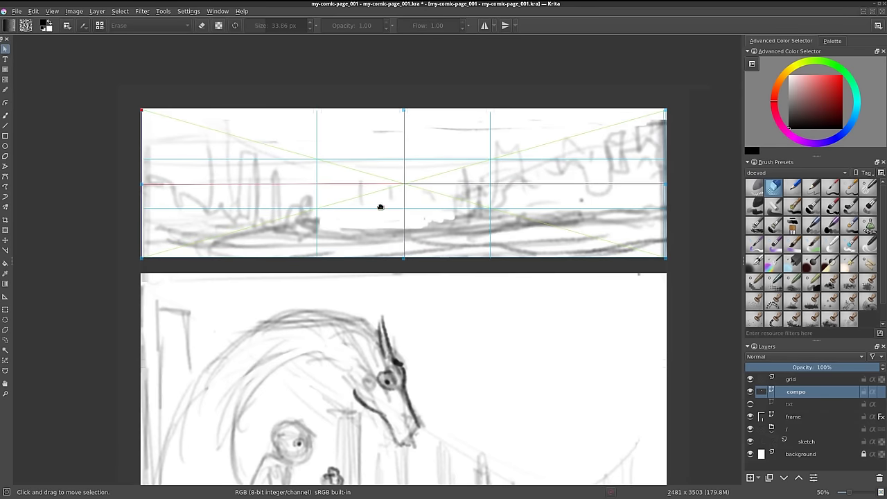
Move and stretch the composition guides to fill the dragon panel
scroll(514, 256, "down", 1)
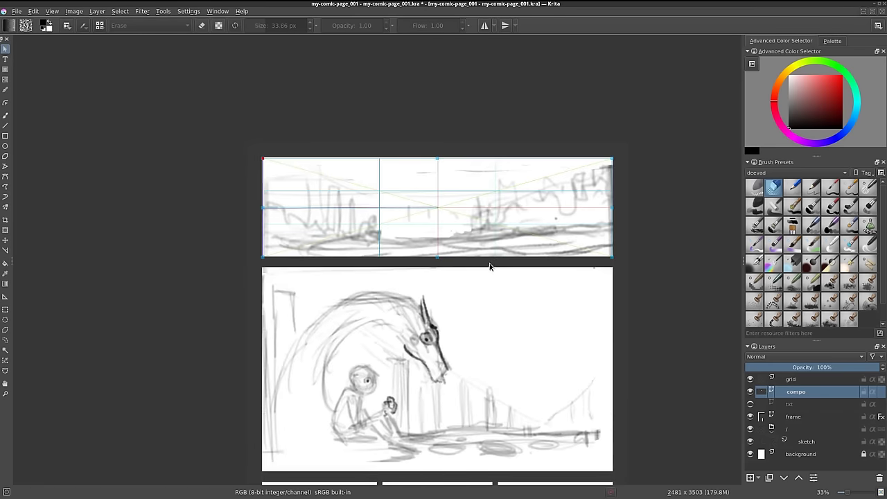
left_click_drag(491, 261, 505, 167)
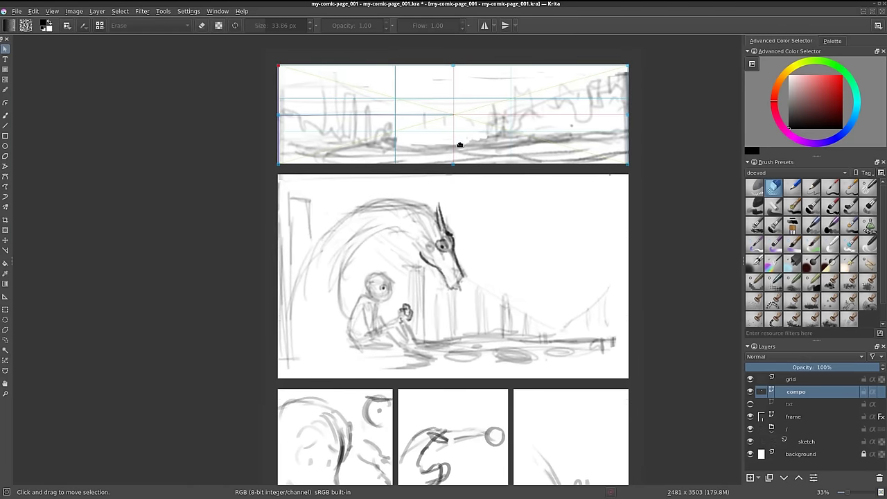
left_click_drag(455, 120, 453, 226)
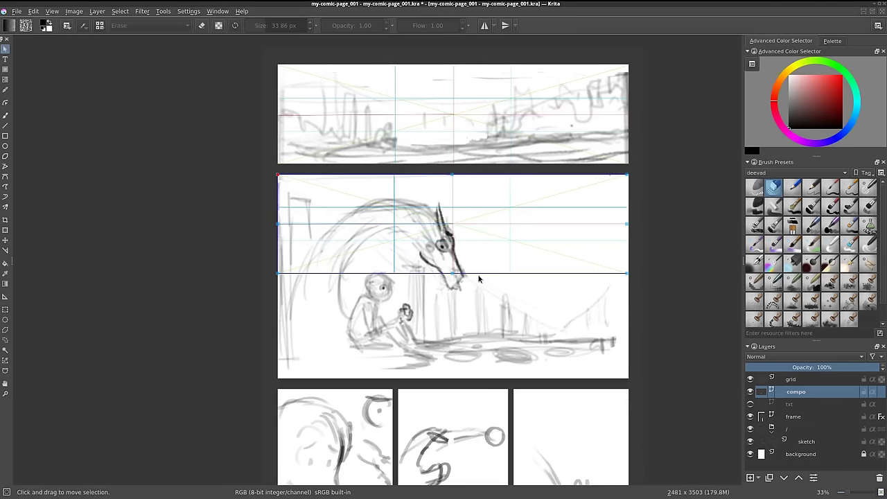
left_click_drag(474, 275, 465, 379)
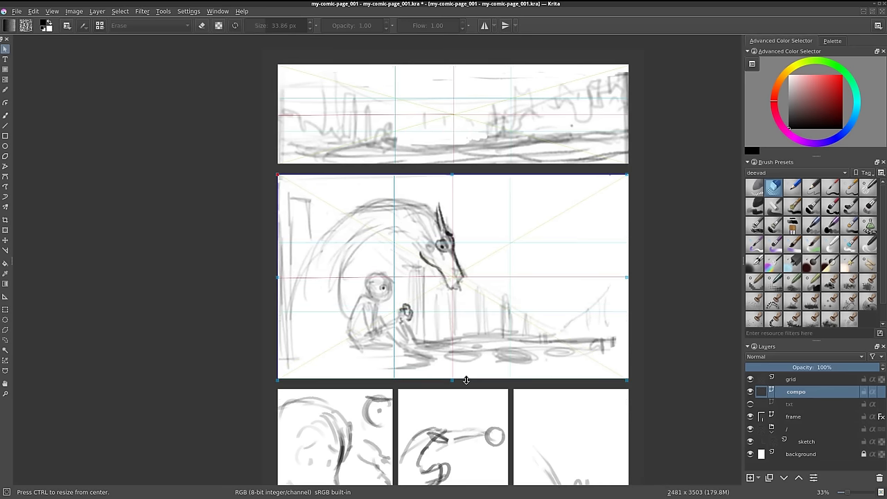
left_click_drag(626, 278, 628, 277)
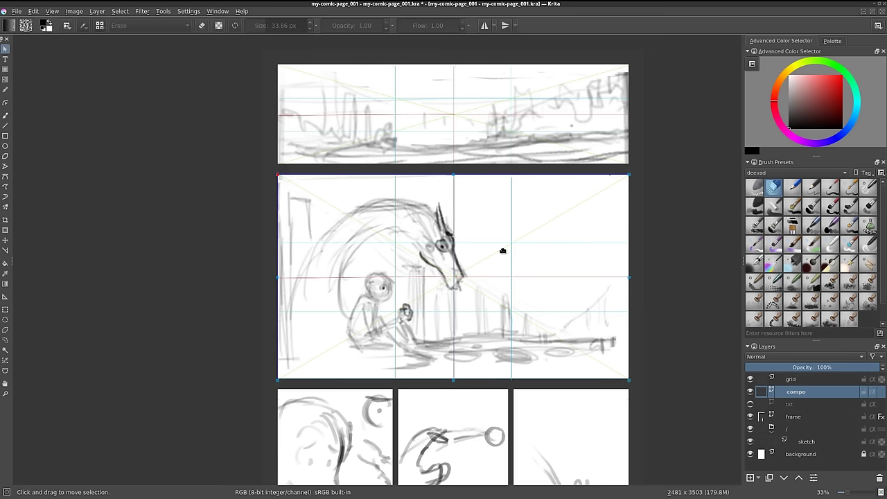
Move the guides down and shrink them to fit the first small bottom panel
scroll(458, 339, "down", 2)
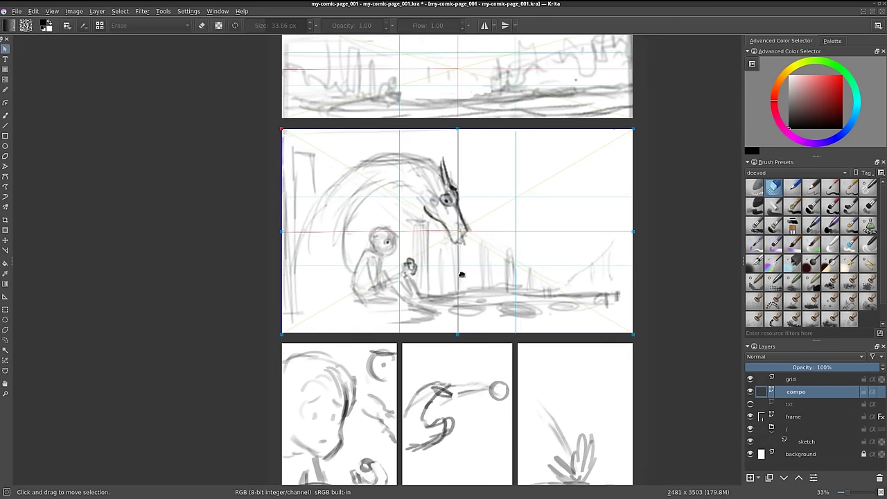
scroll(462, 273, "down", 2)
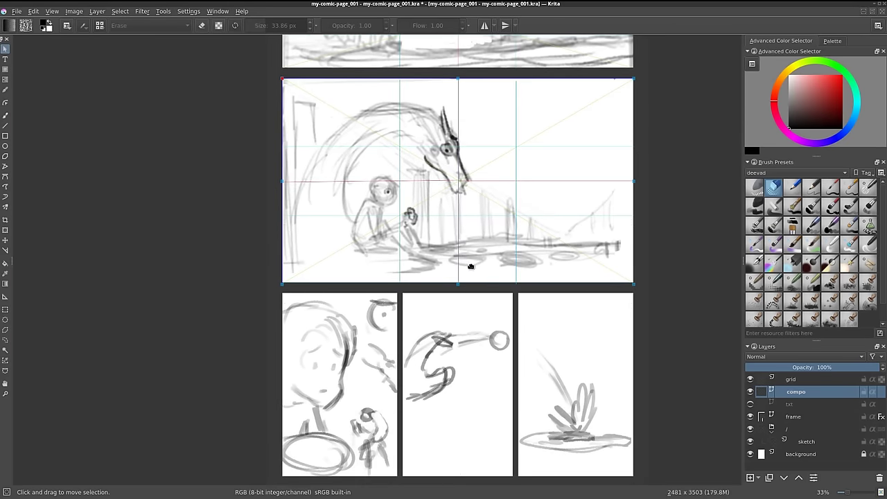
scroll(464, 249, "down", 1)
scroll(461, 231, "down", 2)
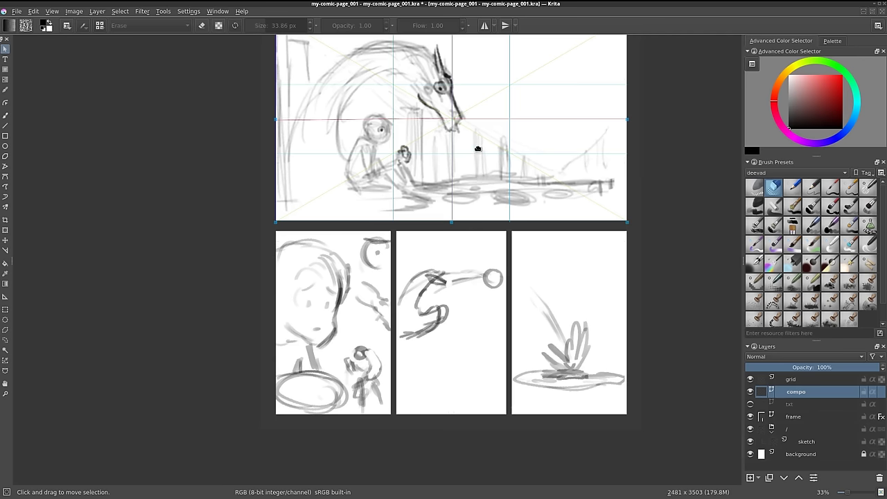
mouse_move(454, 111)
left_mouse_down()
mouse_move(465, 323)
mouse_move(451, 305)
left_mouse_up()
mouse_move(625, 209)
left_mouse_down()
mouse_move(466, 242)
mouse_move(393, 229)
left_mouse_up()
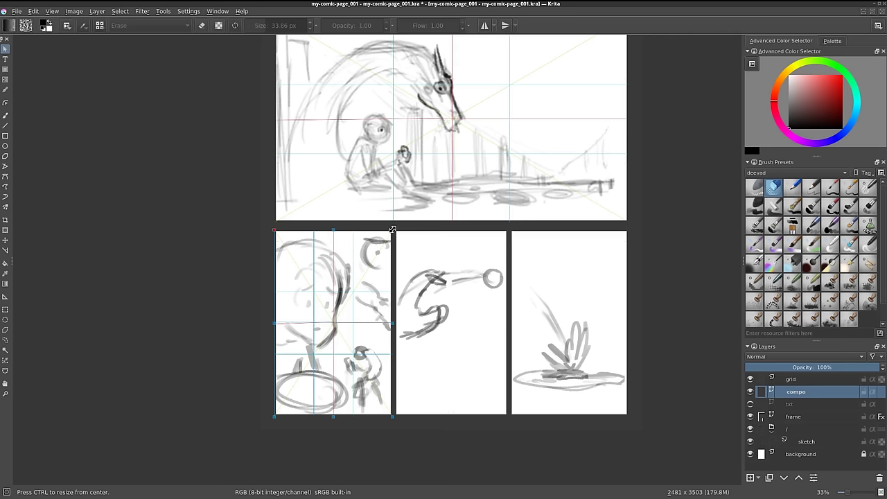
Fit the guides to the second and third small panels and apply the transform
left_click_drag(384, 252, 496, 253)
left_click_drag(513, 323, 509, 320)
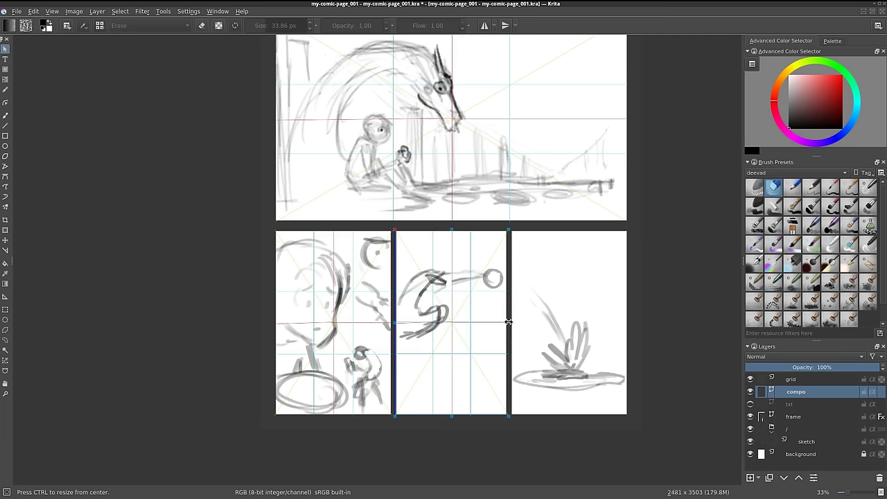
left_click_drag(491, 299, 585, 302)
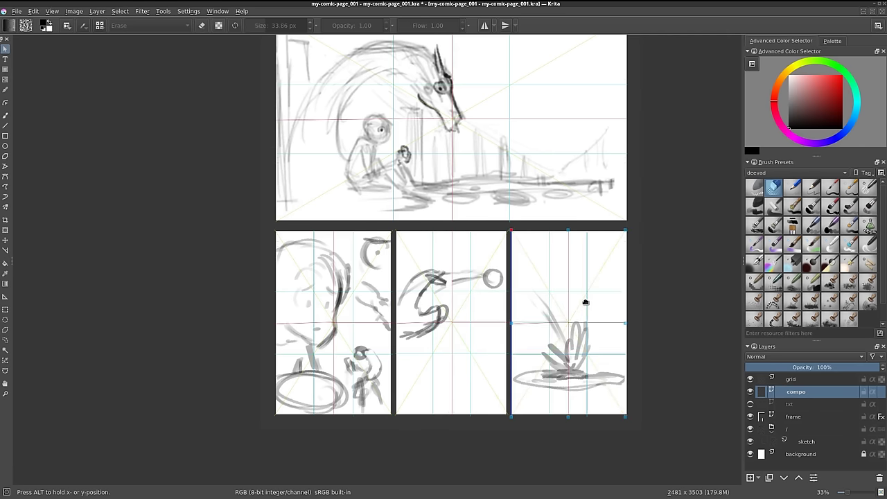
left_click_drag(625, 323, 628, 323)
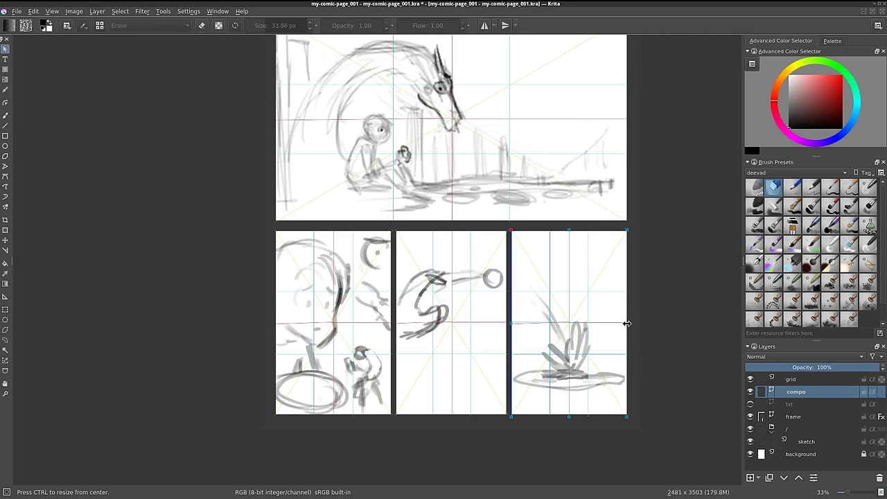
key("Return")
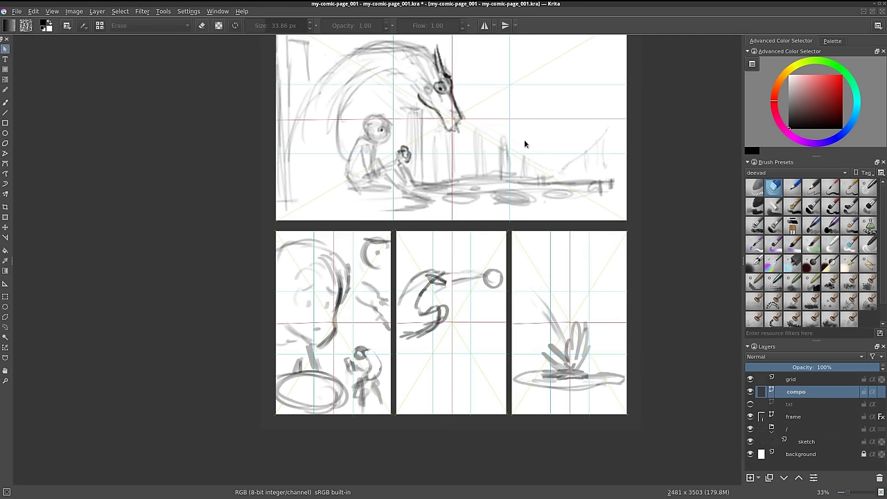
Lower the compo layer's opacity to about 60% so the composition lines fade
scroll(524, 144, "up", 4)
scroll(459, 162, "up", 1)
scroll(436, 139, "up", 1, "ctrl")
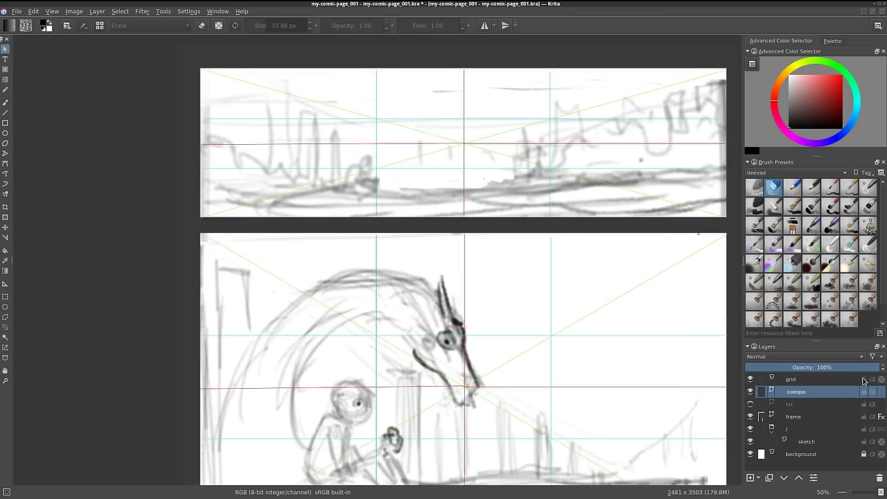
left_click_drag(867, 372, 836, 373)
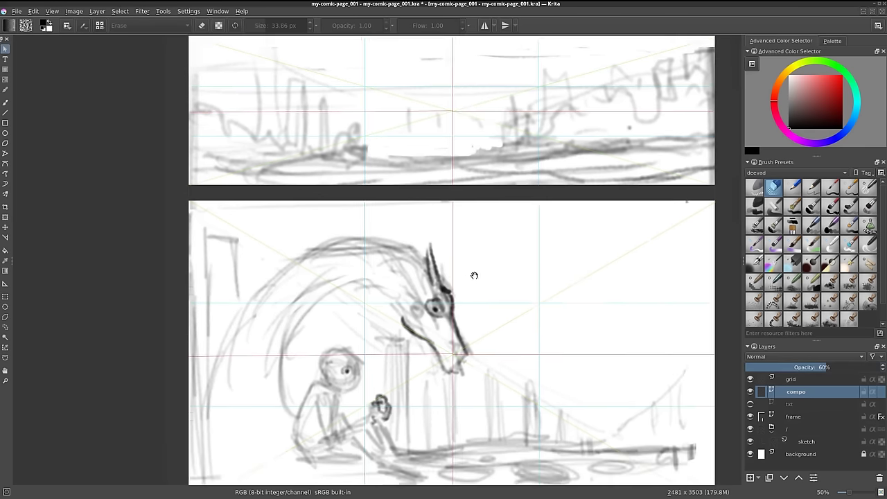
Pan and zoom out to bring the whole comic page into view
left_click_drag(518, 266, 473, 225)
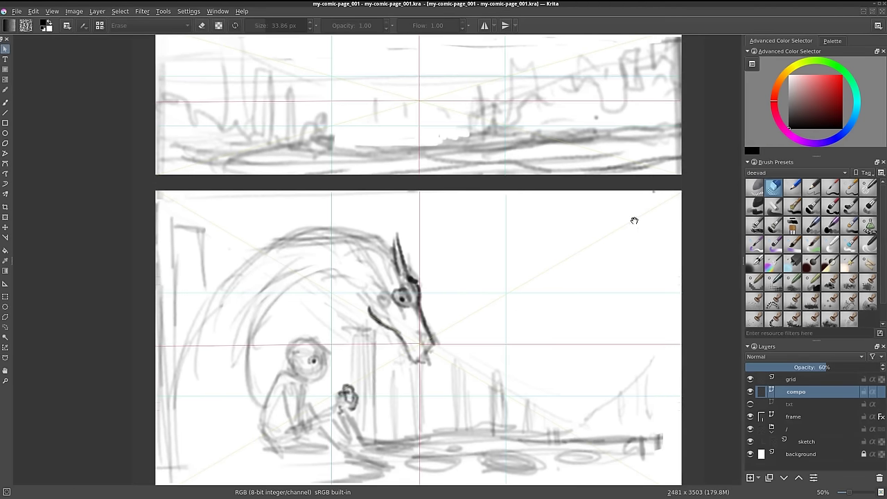
scroll(634, 220, "up", 1)
scroll(544, 258, "up", 1)
scroll(594, 221, "up", 1)
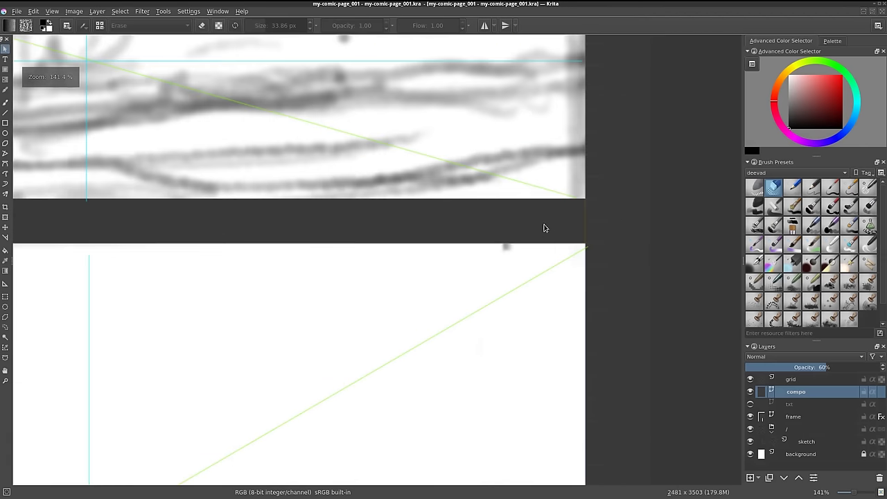
scroll(653, 247, "down", 4)
mouse_move(675, 255)
left_mouse_down()
mouse_move(637, 250)
mouse_move(527, 201)
left_mouse_up()
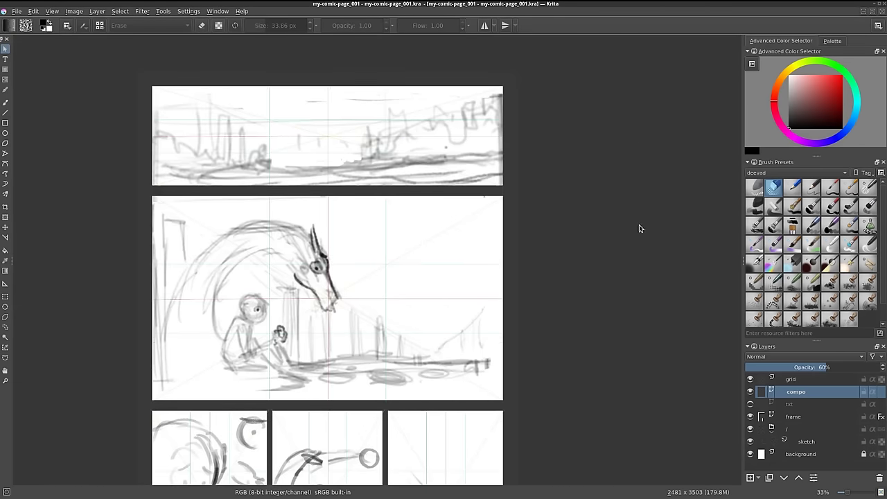
Center the top panel, check the dragon panel, then return to the top panel
left_click_drag(229, 172, 361, 185)
scroll(424, 168, "up", 2)
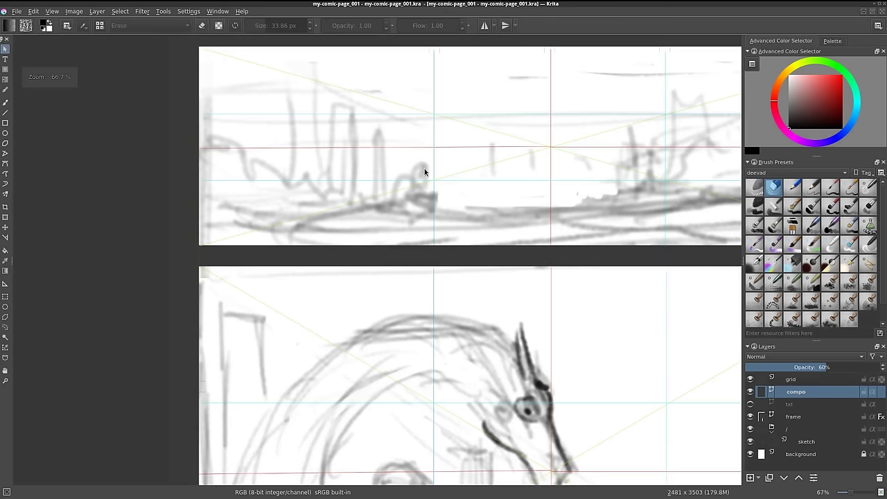
left_click_drag(424, 168, 302, 185)
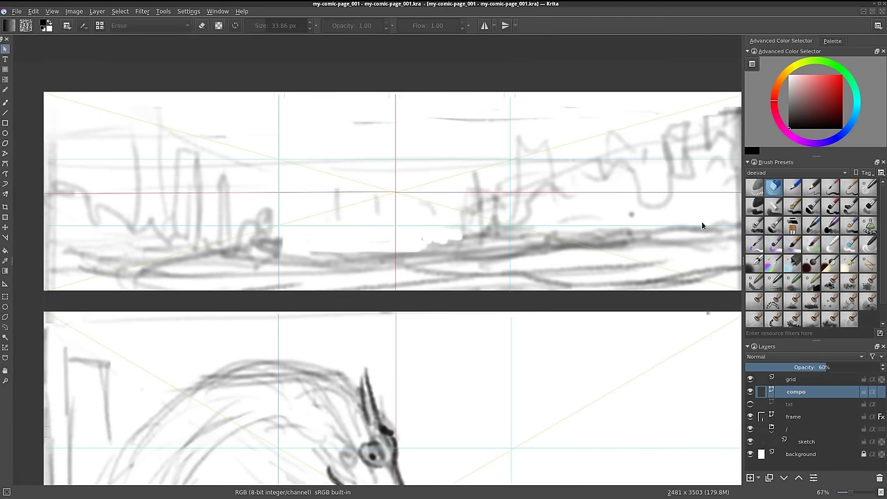
scroll(361, 273, "down", 1)
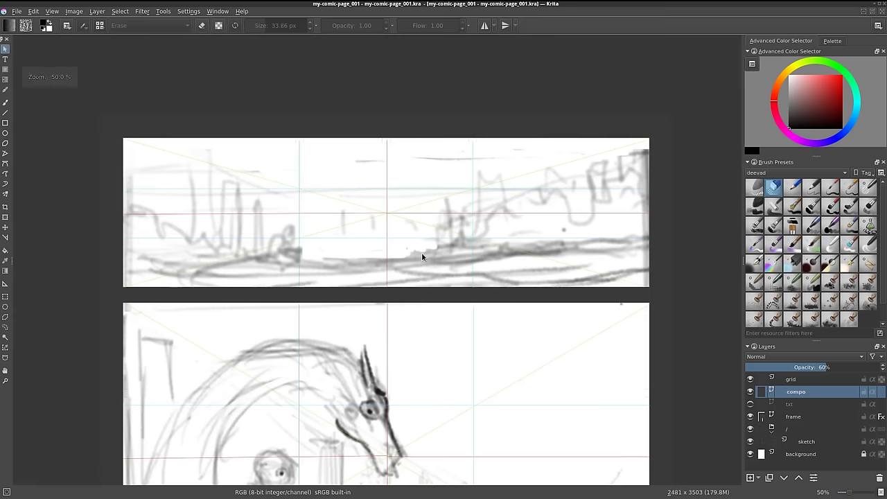
mouse_move(432, 406)
left_mouse_down()
mouse_move(439, 147)
mouse_move(451, 202)
left_mouse_up()
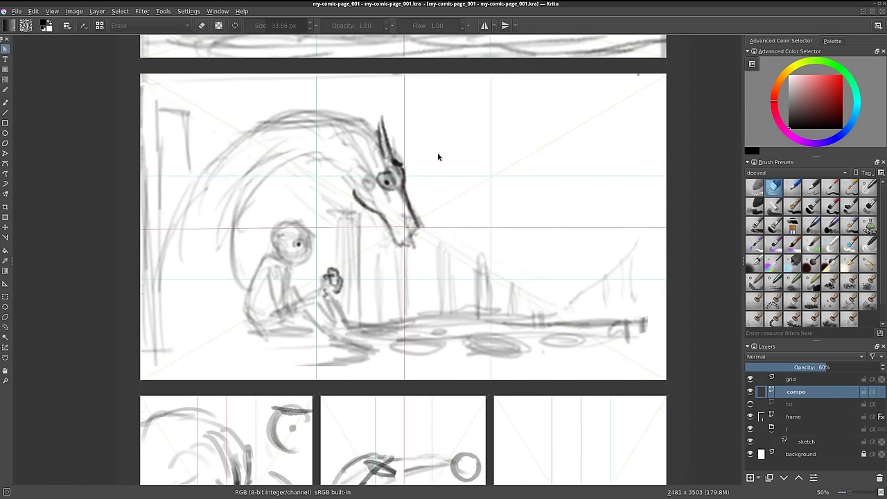
scroll(481, 478, "down", 10)
scroll(473, 168, "up", 10)
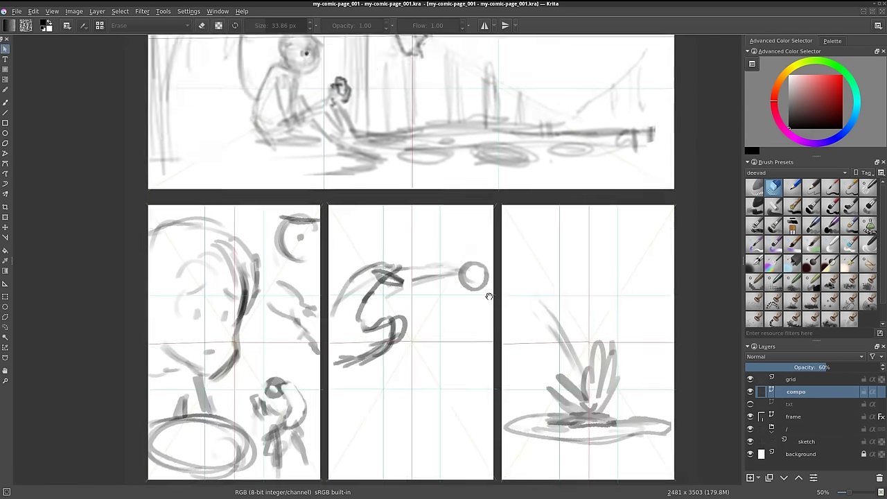
mouse_move(473, 169)
left_mouse_down()
mouse_move(458, 433)
mouse_move(377, 367)
mouse_move(354, 323)
left_mouse_up()
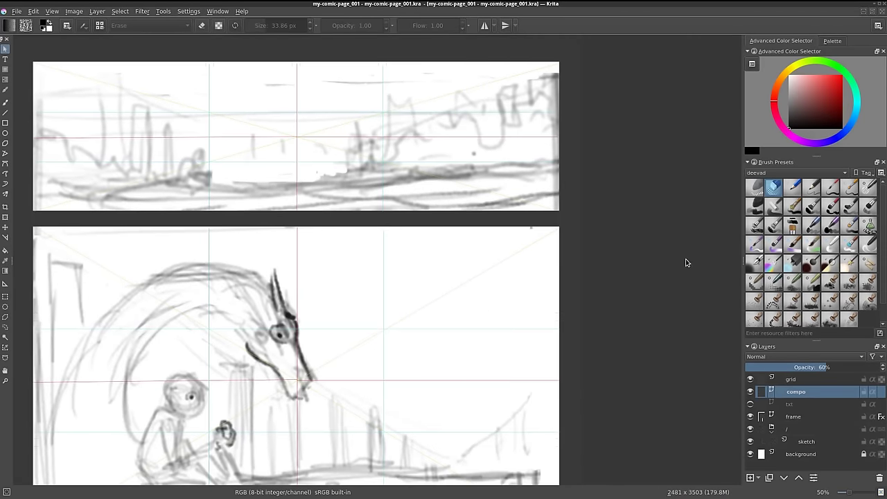
left_click(187, 12)
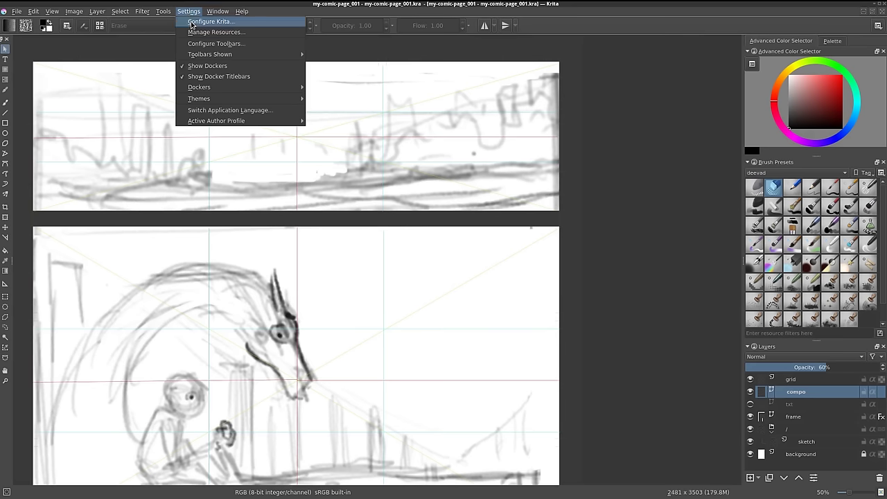
Set the Display canvas border colour to #393939, sampled from the gap between panels
left_click(191, 24)
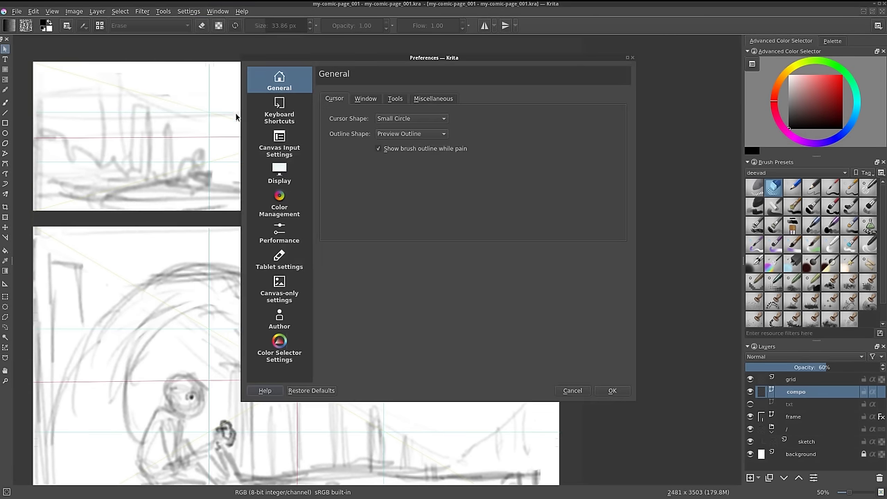
left_click(278, 171)
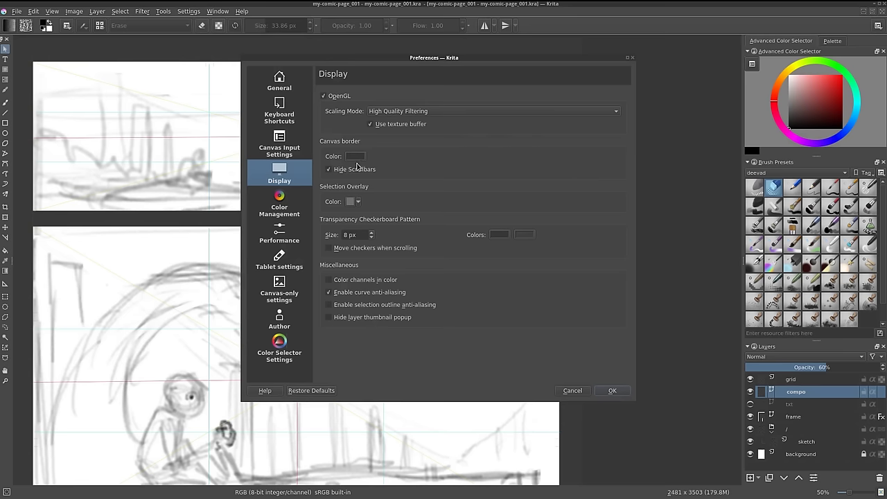
left_click(355, 157)
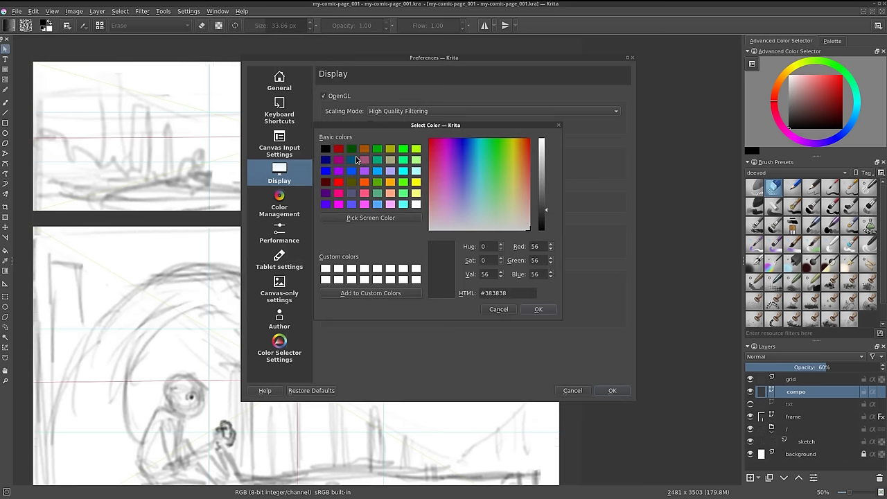
left_click(373, 219)
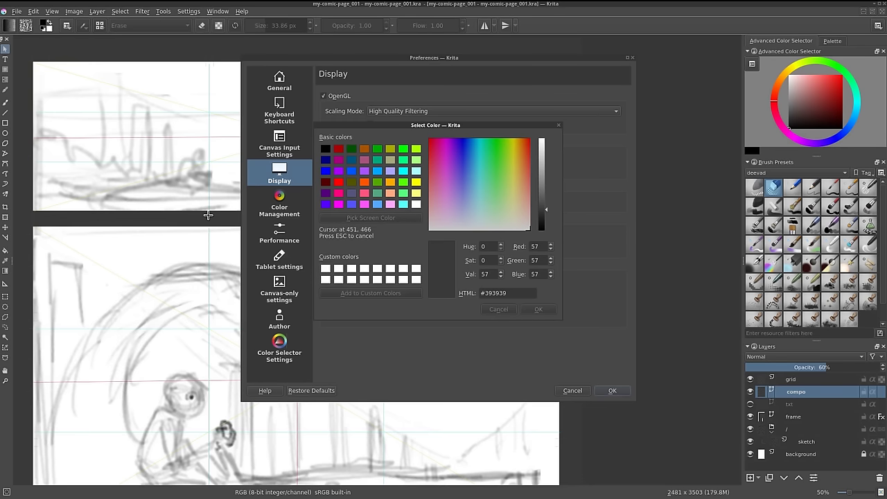
left_click(208, 216)
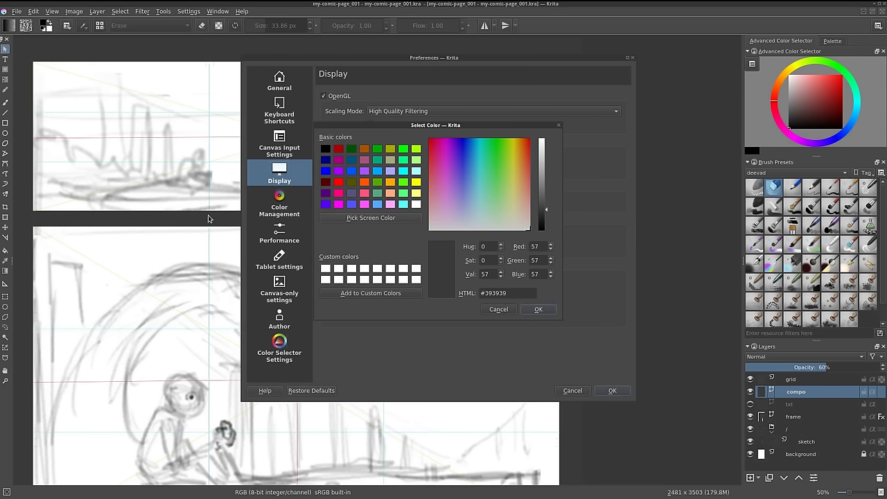
left_click(539, 311)
left_click(608, 392)
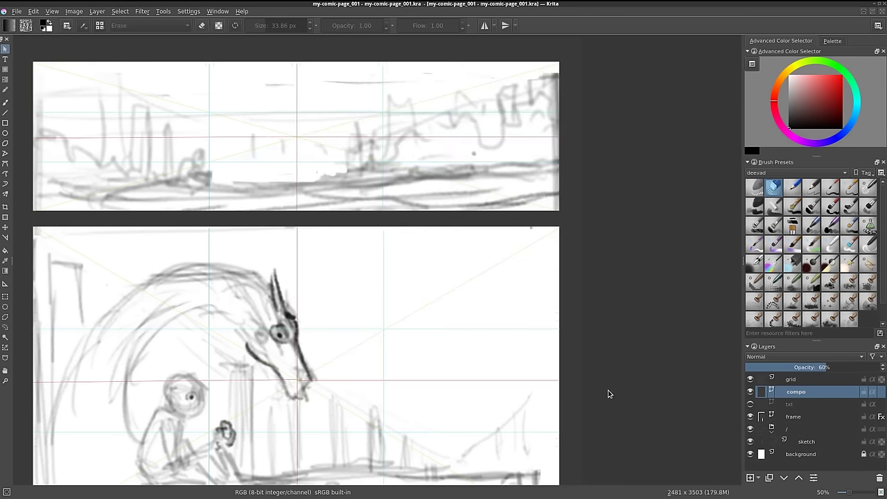
Zoom in and out to check the new dark canvas border around the page
scroll(582, 257, "up", 5)
scroll(524, 251, "up", 3)
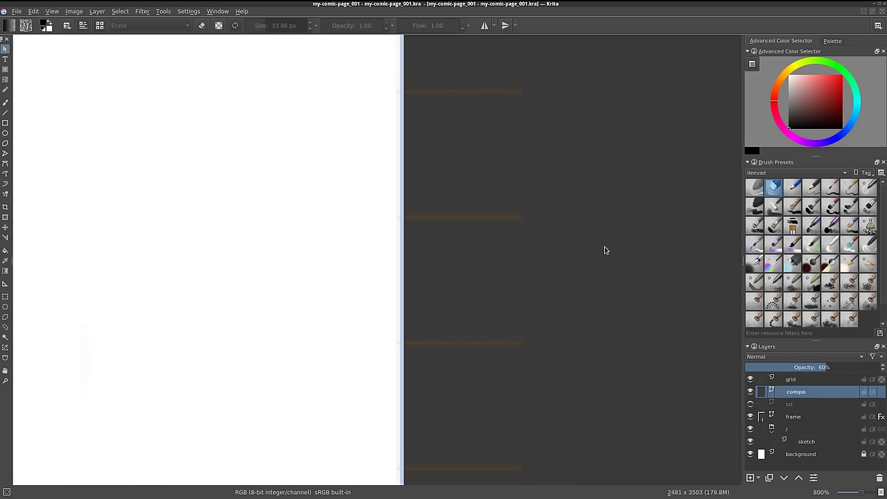
scroll(627, 274, "down", 2)
scroll(629, 278, "down", 3)
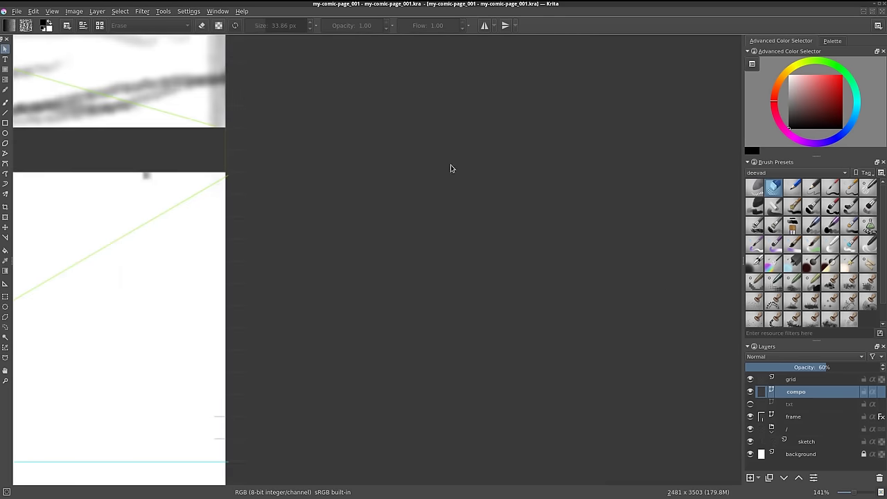
scroll(379, 194, "down", 4)
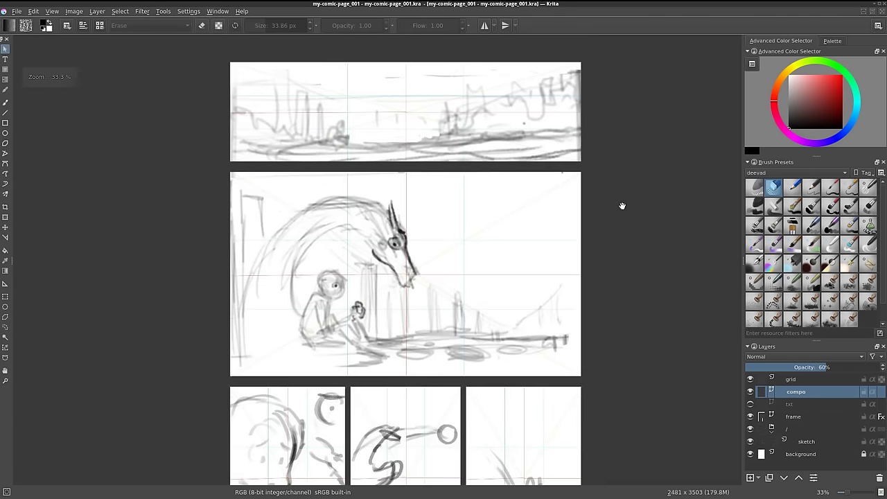
scroll(527, 155, "up", 1)
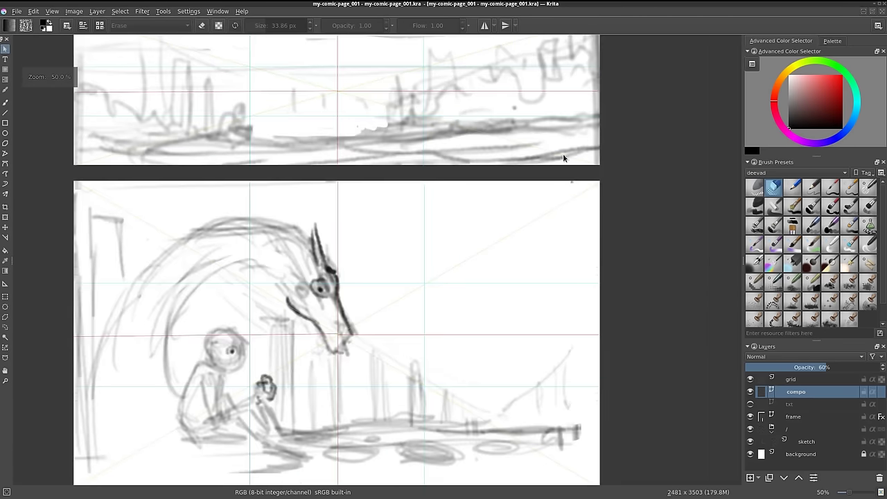
scroll(563, 157, "up", 1)
scroll(562, 158, "up", 1)
left_click_drag(627, 174, 633, 400)
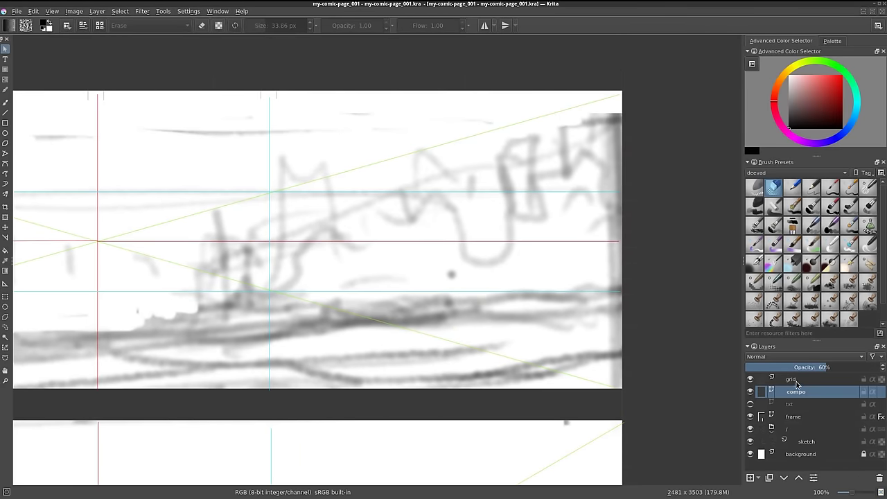
Hide the grid layer and bring the top panel back into view
left_click(750, 380)
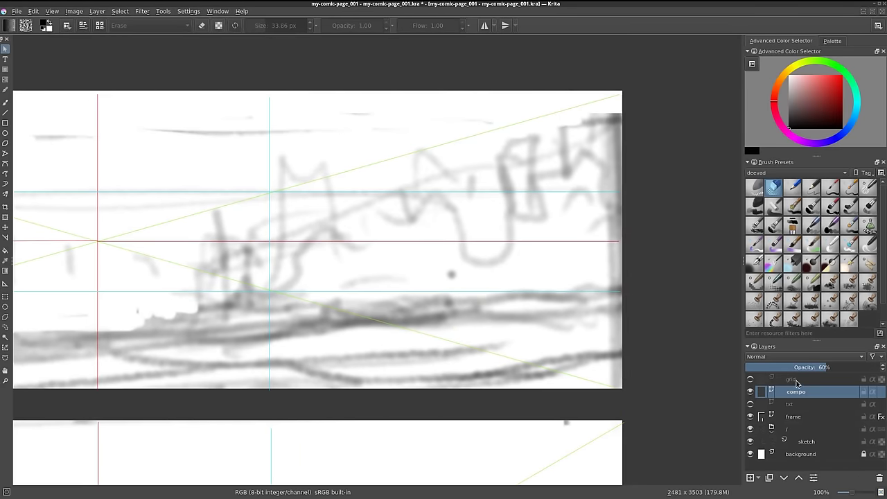
scroll(634, 379, "down", 1)
scroll(636, 377, "down", 1)
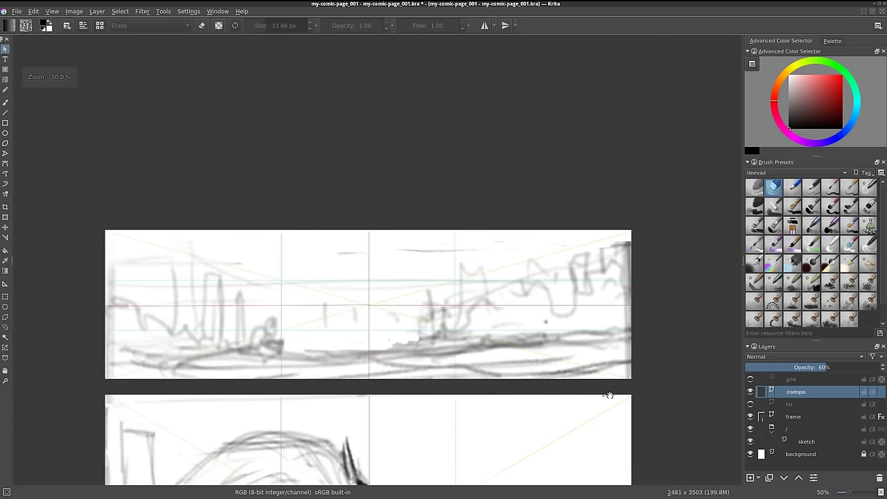
left_click_drag(608, 394, 626, 291)
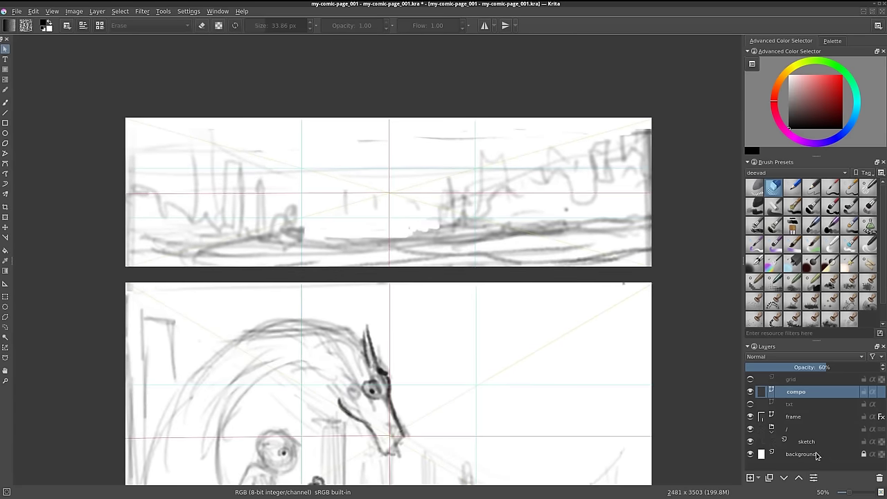
Confirm the storyboard layer name and fade it to about 44% opacity
double_click(809, 443)
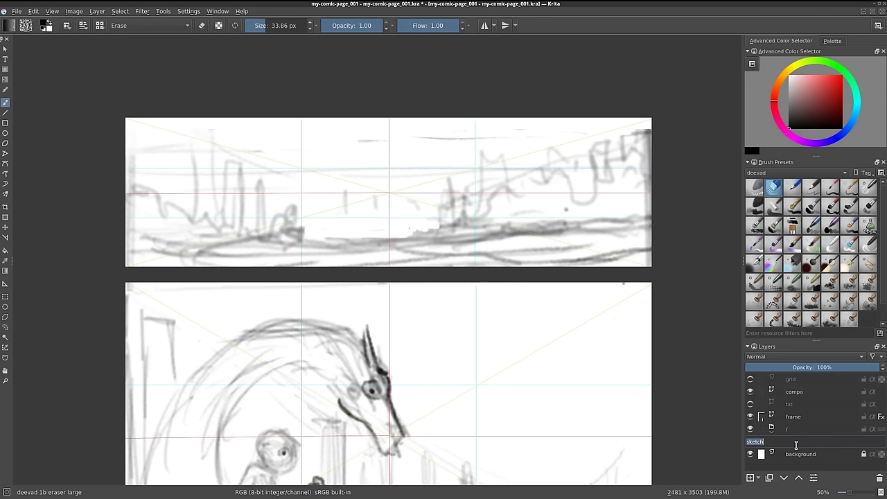
type("storyboard")
key("Return")
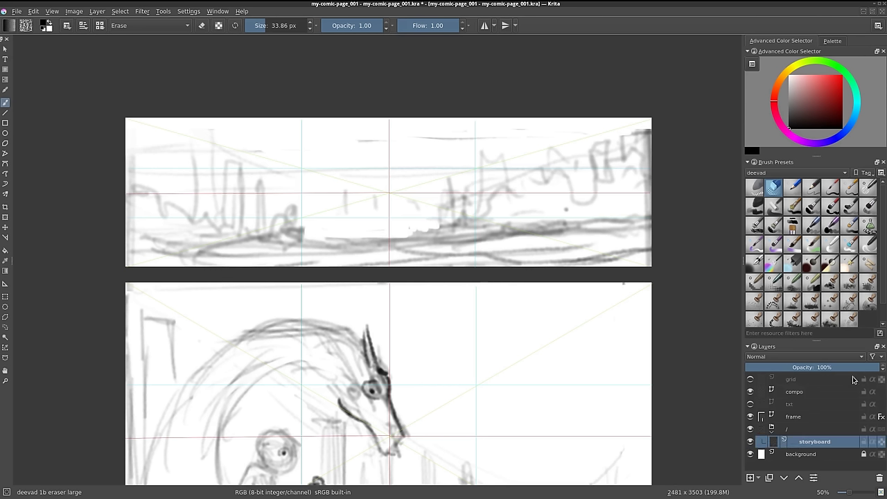
left_click_drag(858, 369, 801, 372)
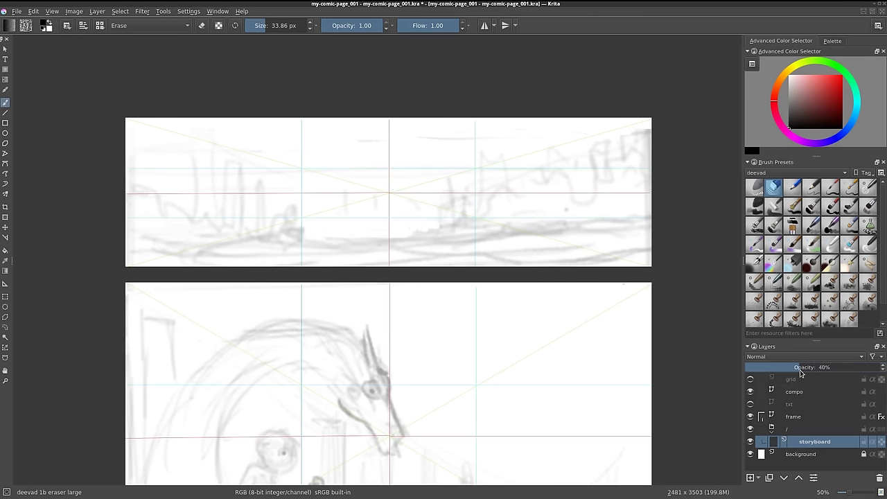
Add a new layer above storyboard named 'paint'
left_click(751, 478)
double_click(808, 440)
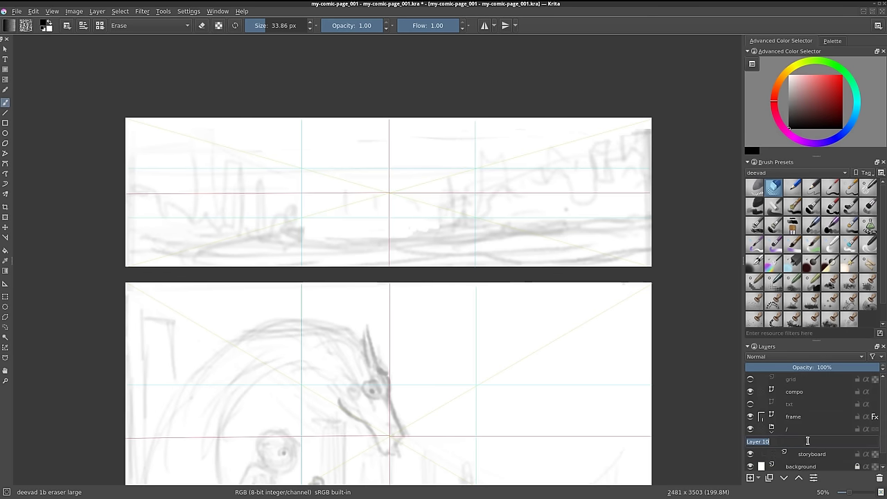
type("paint")
key("Return")
mouse_move(301, 237)
left_mouse_down()
mouse_move(322, 193)
mouse_move(325, 201)
left_mouse_up()
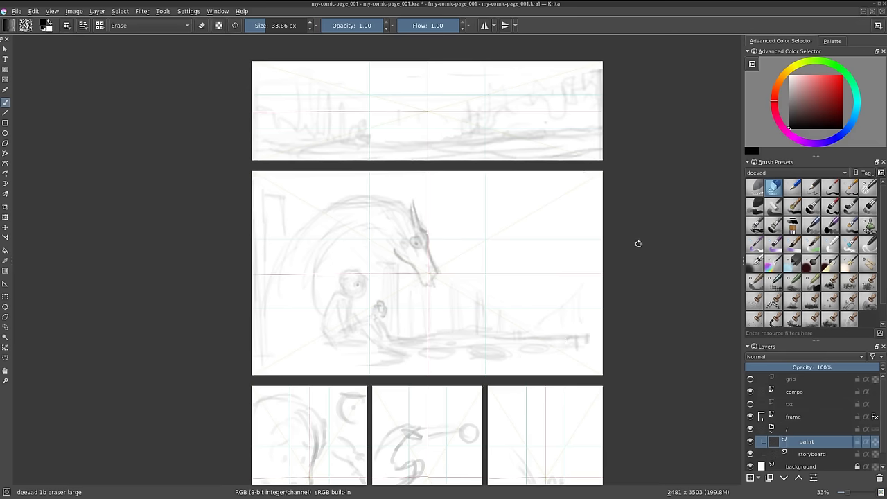
Fade storyboard further to 12%, then select paint with the 'deevad 1c pencil sketch' preset
left_click(816, 453)
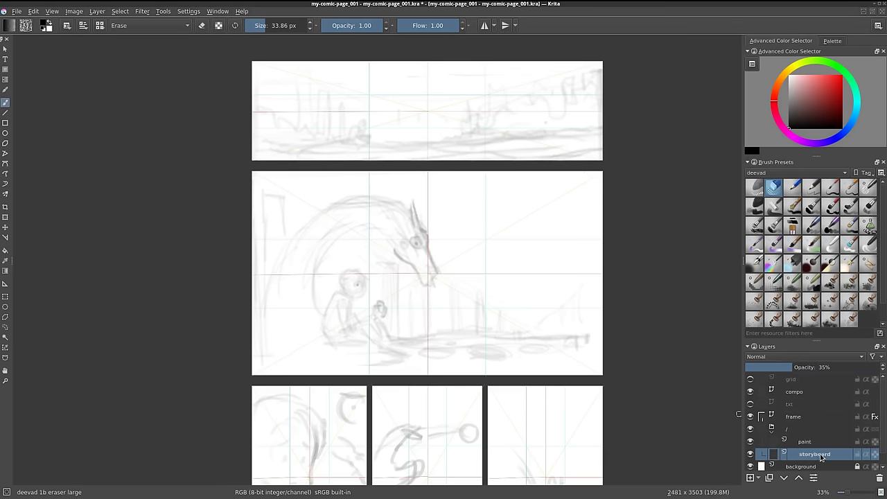
left_click_drag(788, 368, 766, 367)
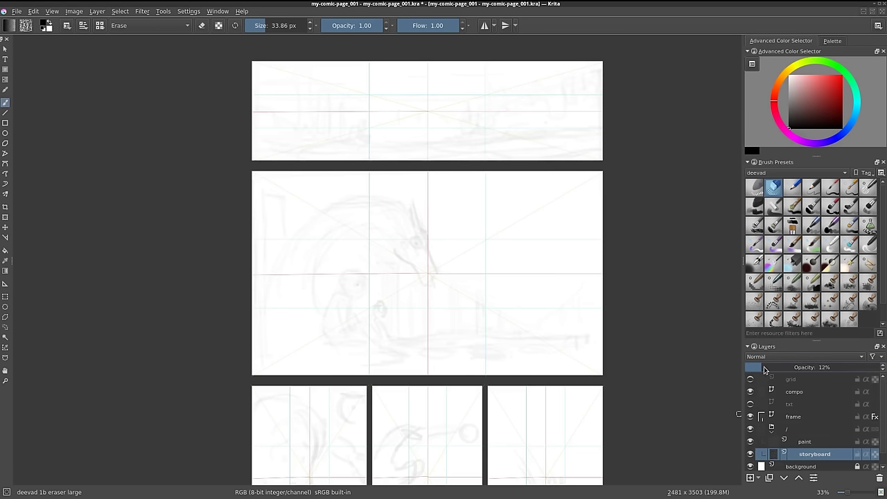
left_click(818, 442)
left_click(792, 194)
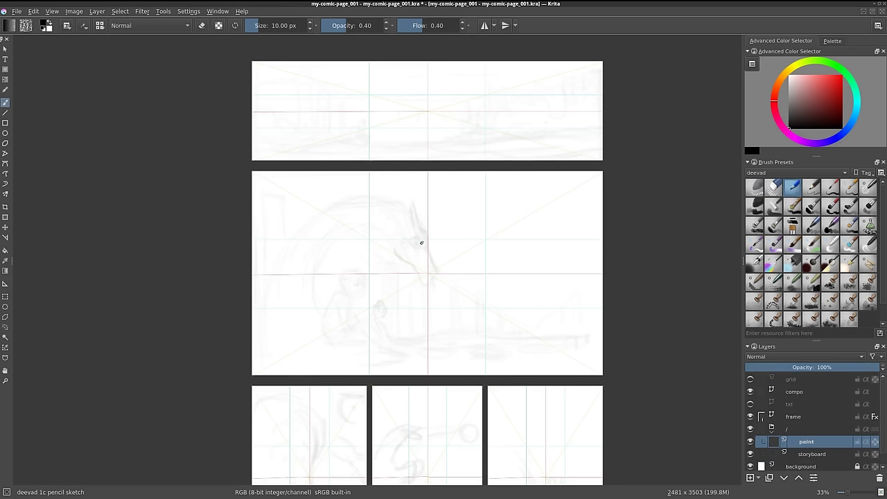
Pencil the seated boy's head, arm and leg, switching to a darker opaque pencil
scroll(422, 242, "up", 2)
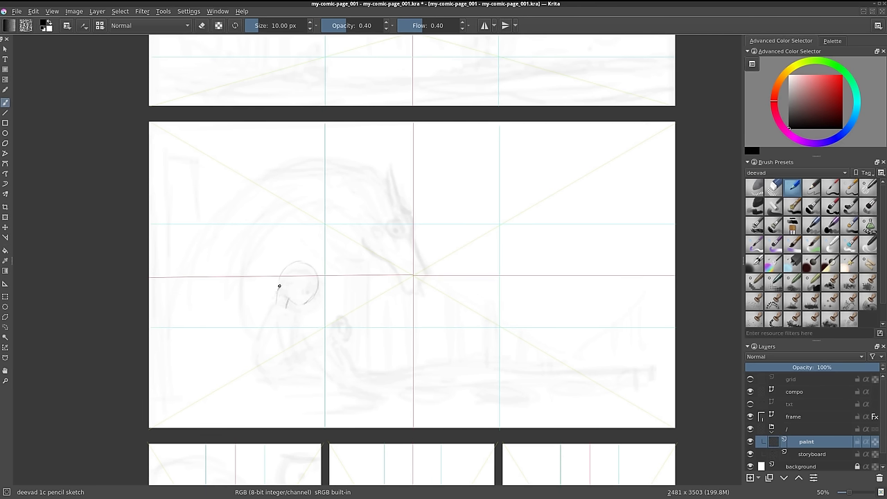
left_click_drag(288, 313, 284, 350)
left_click_drag(319, 284, 311, 299)
left_click_drag(324, 349, 322, 363)
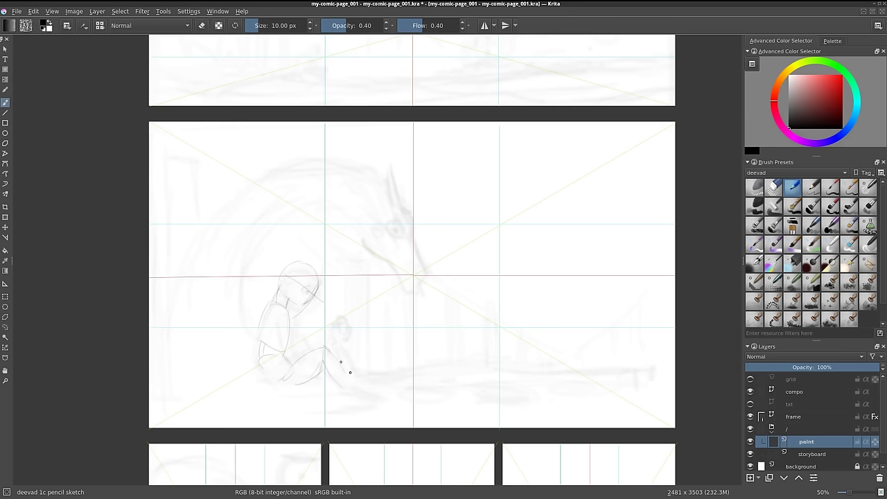
left_click_drag(345, 351, 354, 363)
left_click(811, 187)
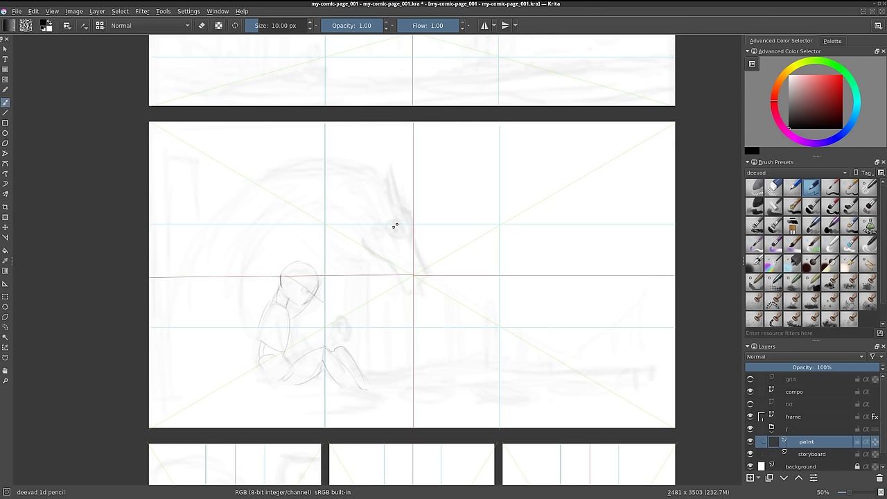
left_click_drag(312, 269, 314, 295)
Delete the boy sketch, raise storyboard opacity to 40%, and zoom out to the whole page
key("Delete")
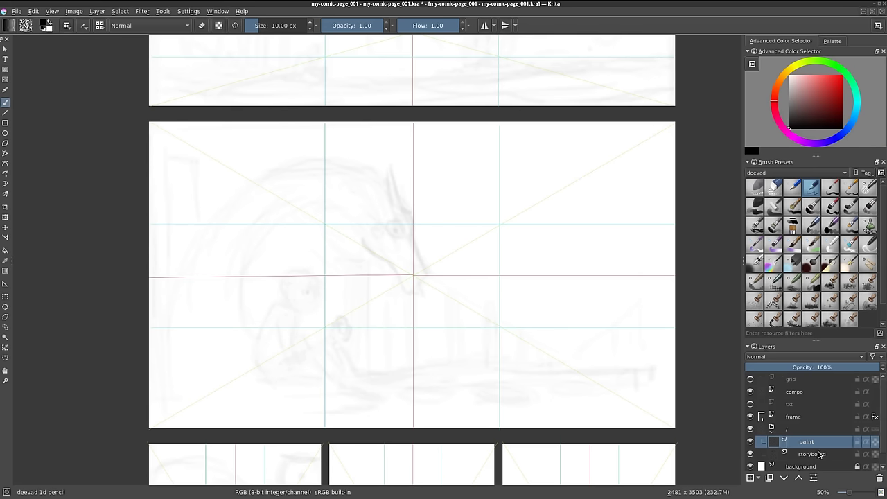
left_click(819, 454)
left_click_drag(764, 367, 799, 372)
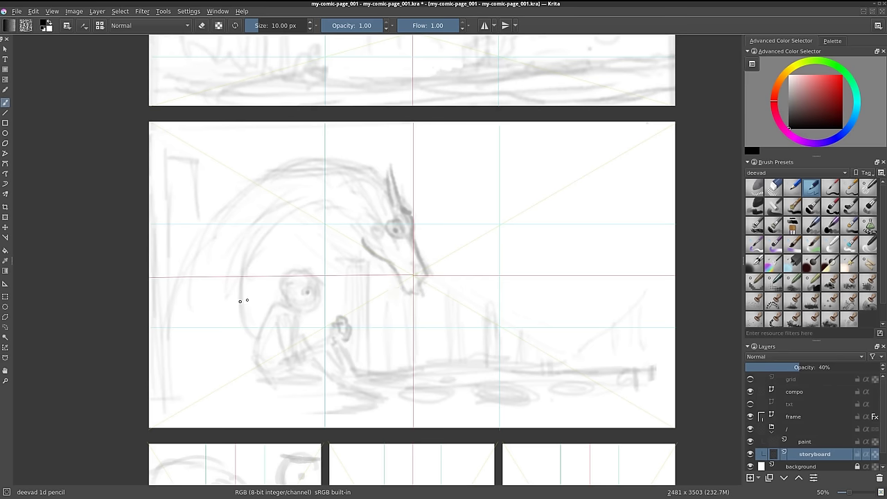
key("minus")
left_click_drag(385, 258, 431, 238)
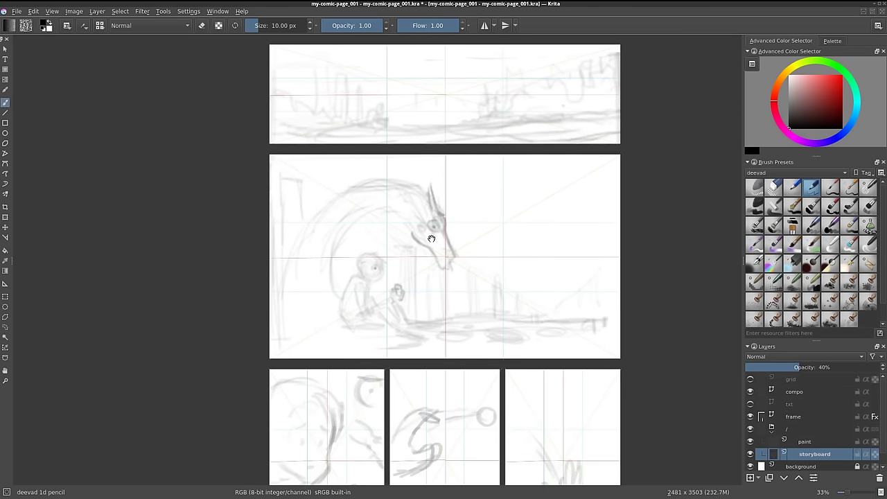
Paint the boy's body and darker head in grey with a 47 px 'deevad 2a paint sketch' brush
left_click(825, 443)
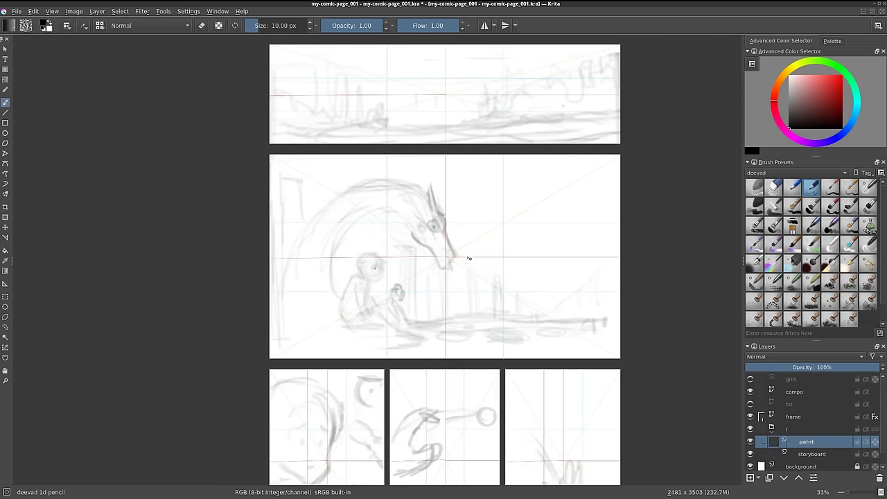
left_click(754, 206)
mouse_move(456, 226)
left_mouse_down()
mouse_move(517, 178)
mouse_move(535, 276)
mouse_move(550, 284)
left_mouse_up()
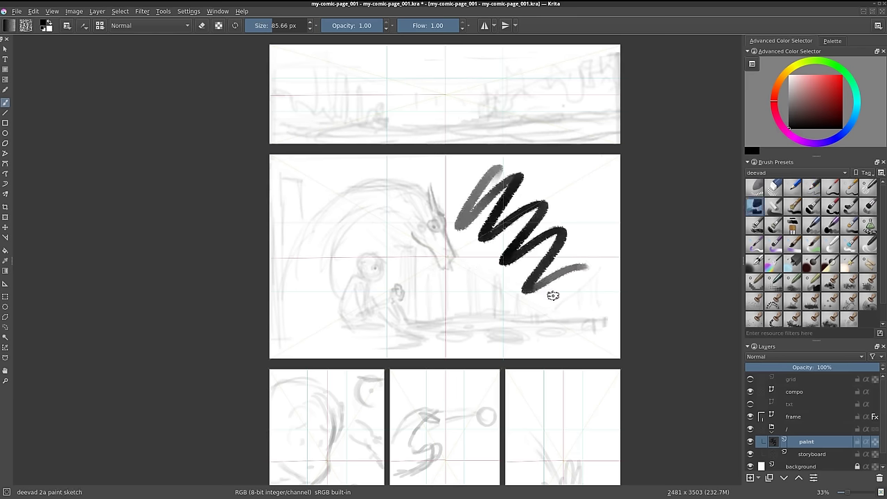
key("ctrl+z")
left_click_drag(385, 269, 375, 272)
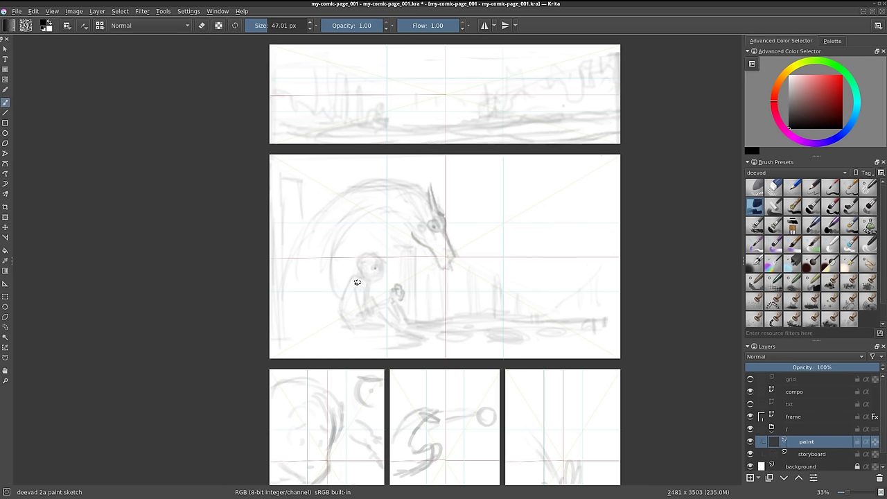
mouse_move(358, 279)
left_mouse_down()
mouse_move(345, 319)
mouse_move(360, 295)
mouse_move(364, 314)
mouse_move(354, 283)
mouse_move(370, 278)
mouse_move(372, 308)
mouse_move(387, 302)
mouse_move(352, 330)
mouse_move(388, 316)
mouse_move(380, 311)
mouse_move(381, 336)
mouse_move(391, 326)
mouse_move(387, 312)
mouse_move(405, 323)
left_mouse_up()
left_click(347, 302, "ctrl")
mouse_move(369, 261)
left_mouse_down()
mouse_move(364, 255)
mouse_move(381, 254)
mouse_move(382, 266)
mouse_move(362, 264)
mouse_move(377, 271)
mouse_move(382, 263)
mouse_move(368, 280)
mouse_move(364, 270)
left_mouse_up()
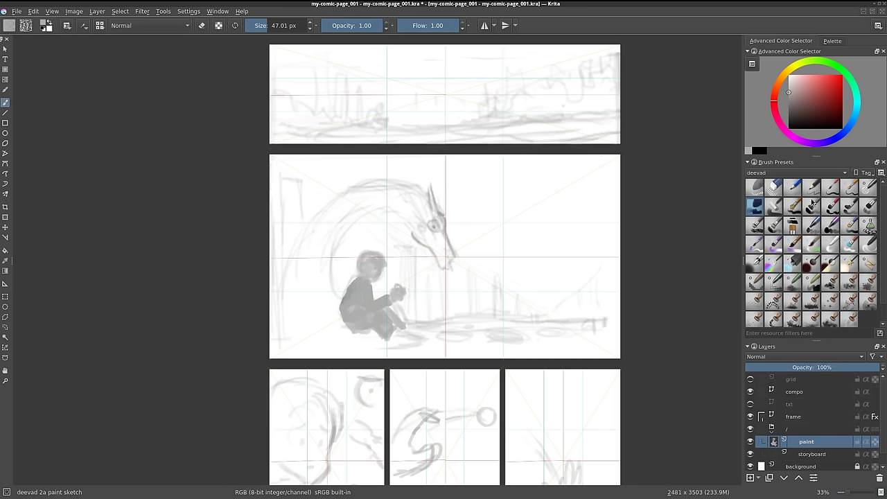
Try a black pencil head outline on new Layer 11, undo it, and delete Layer 11
left_click(811, 188)
key("d")
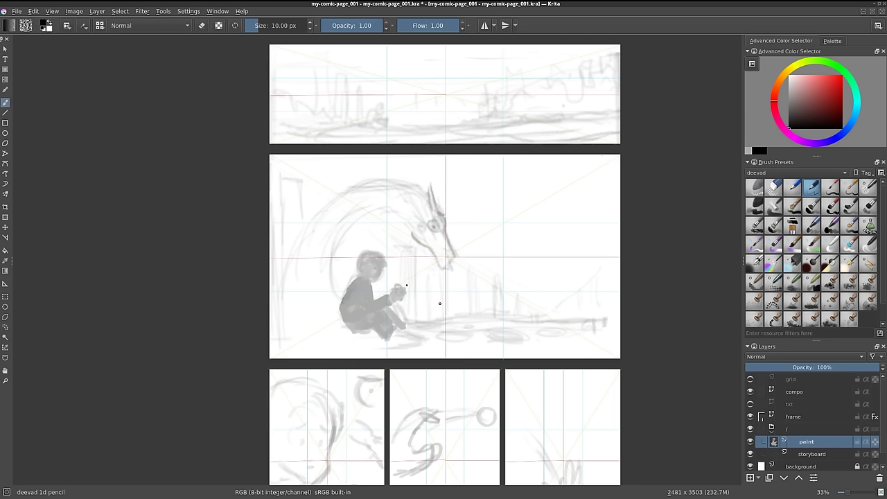
left_click(750, 477)
mouse_move(363, 270)
left_mouse_down()
mouse_move(358, 261)
mouse_move(385, 264)
left_mouse_up()
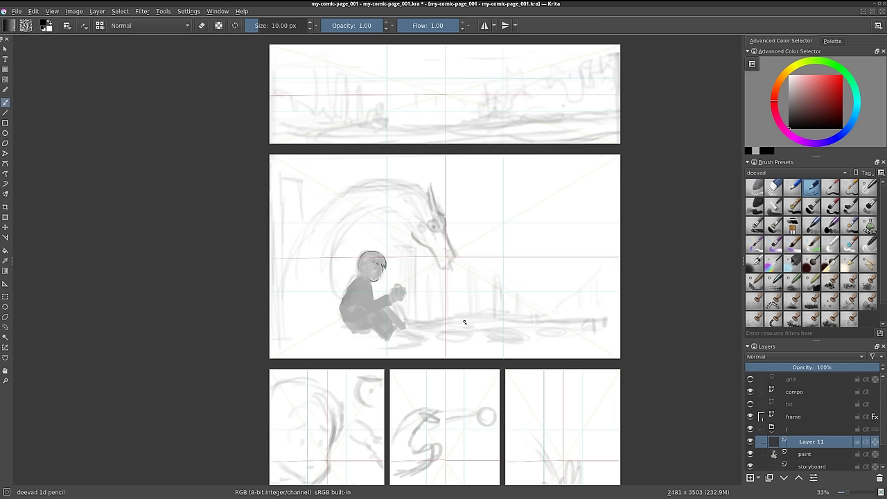
key("ctrl+z")
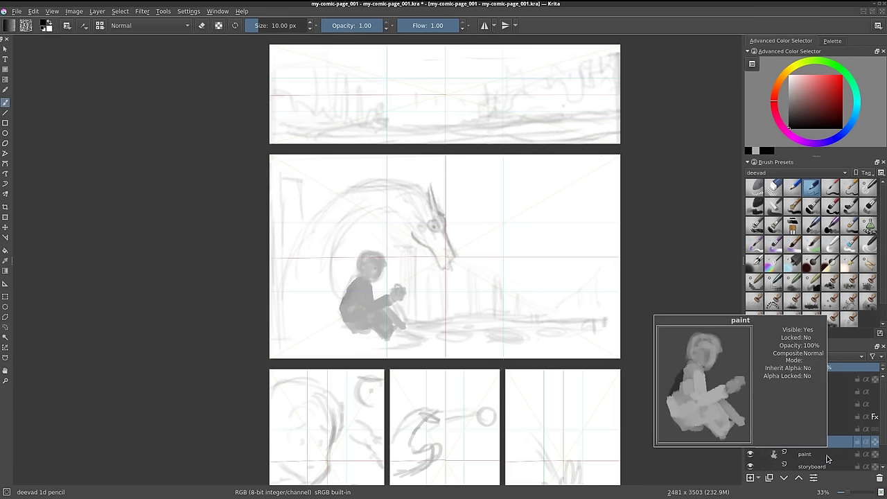
left_click(827, 456)
left_click(825, 446)
key("shift+Delete")
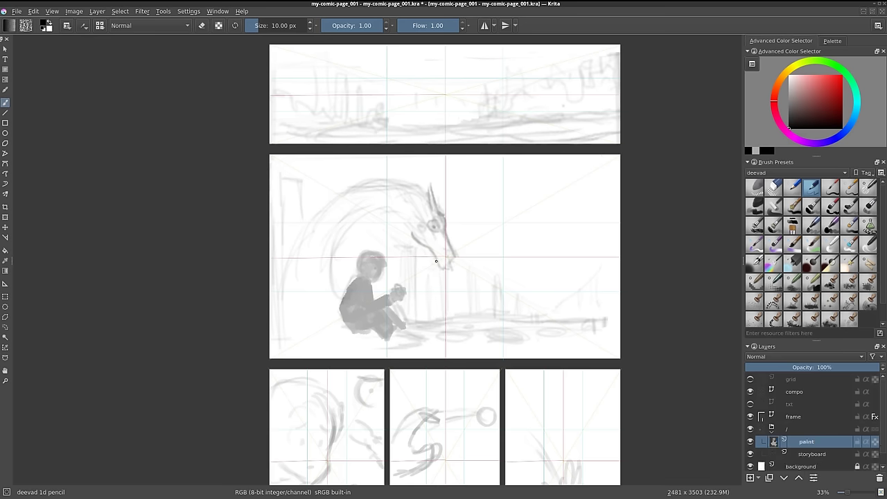
scroll(436, 261, "up", 1)
left_click_drag(436, 261, 414, 308)
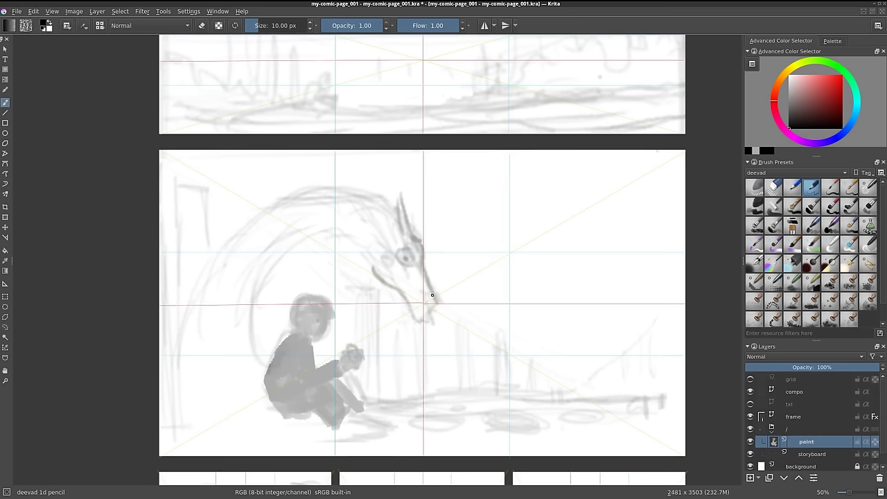
Paint dark, white and light-grey test strokes around the dragon with 'deevad 2a paint sketch'
left_click(758, 210)
mouse_move(469, 234)
left_mouse_down()
mouse_move(519, 243)
mouse_move(554, 327)
mouse_move(620, 343)
left_mouse_up()
left_click_drag(575, 188, 622, 240)
key("x")
mouse_move(519, 246)
left_mouse_down()
mouse_move(574, 277)
mouse_move(568, 298)
mouse_move(542, 284)
mouse_move(555, 320)
left_mouse_up()
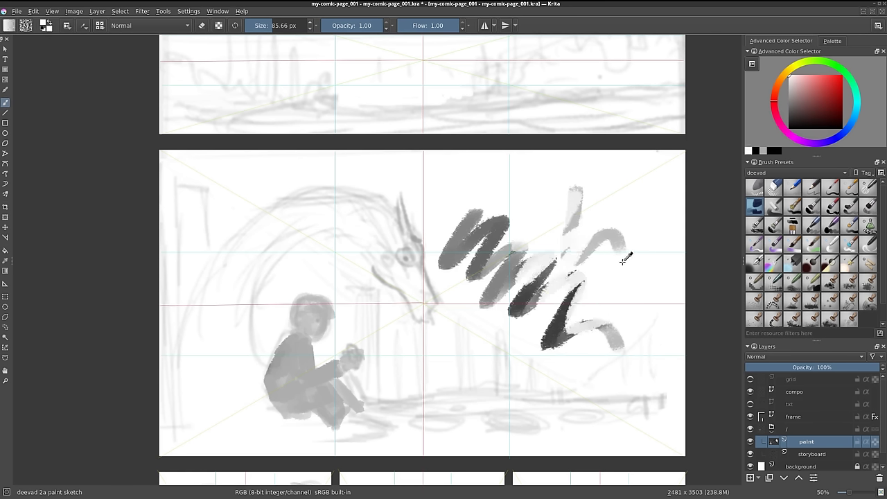
left_click(619, 232, "ctrl")
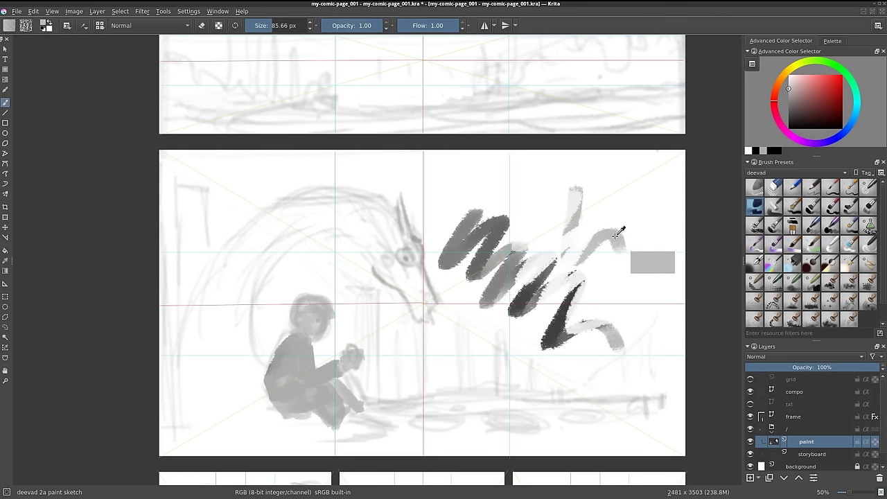
left_click_drag(619, 228, 665, 281)
left_click(560, 326, "ctrl")
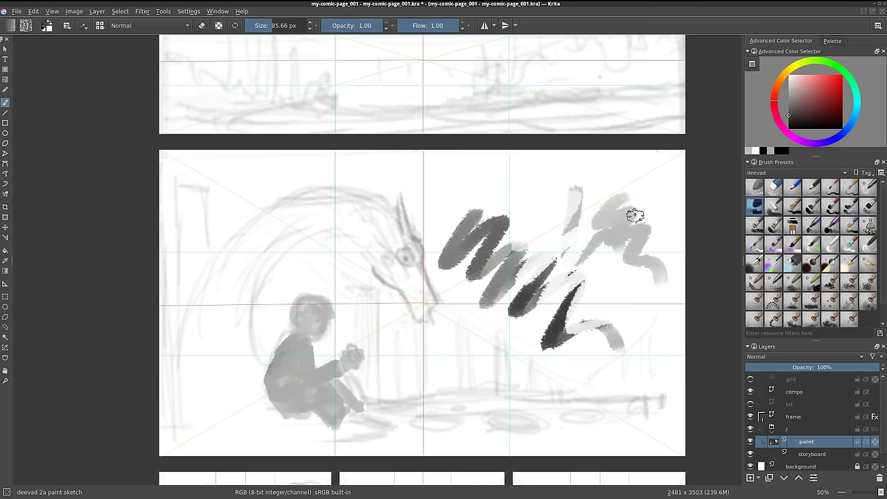
left_click_drag(627, 213, 669, 289)
left_click_drag(636, 225, 666, 284)
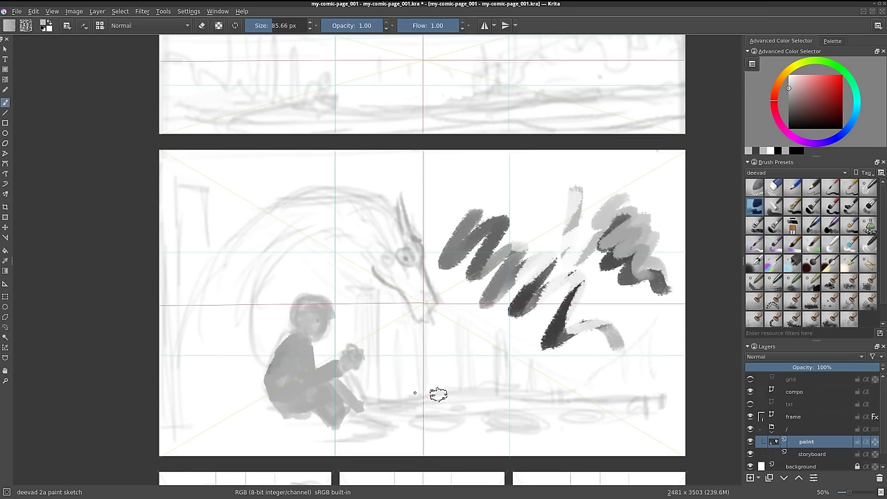
left_click_drag(412, 246, 478, 340)
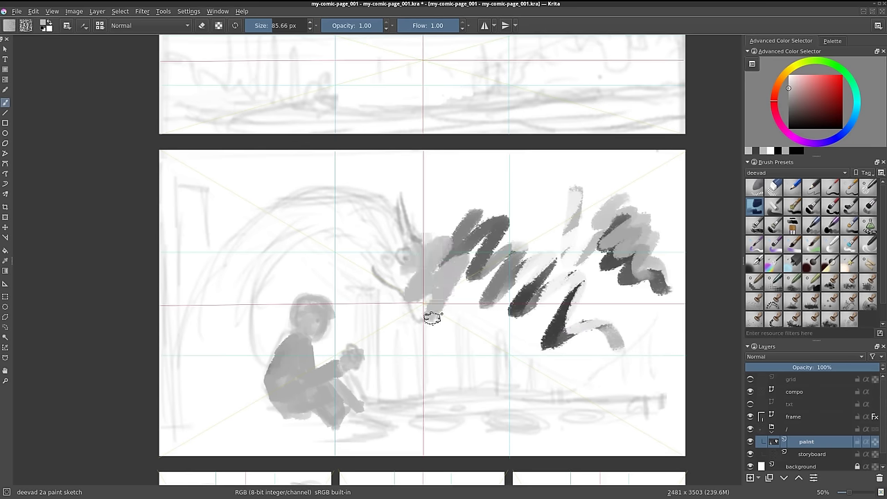
Erase with 'deevad 1b eraser large', then clear all paint from the paint layer
left_click(774, 187)
left_click_drag(410, 284, 427, 293)
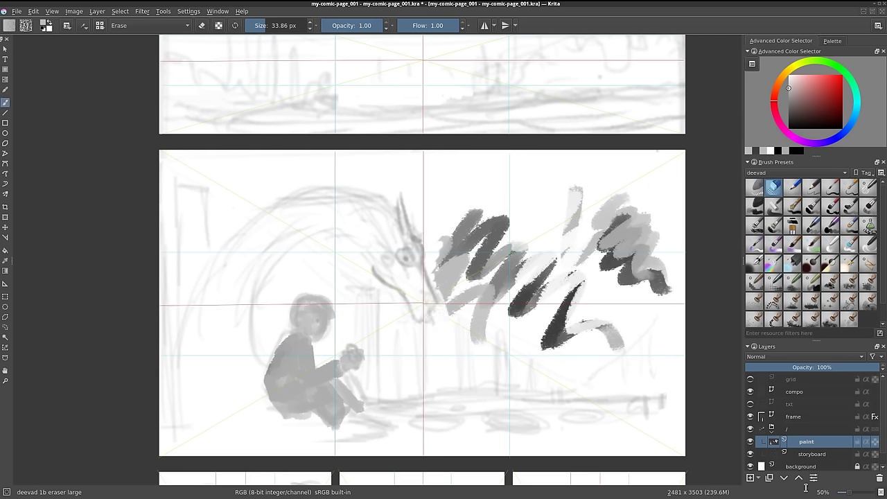
key("ctrl+z")
key("ctrl+z")
key("ctrl+z")
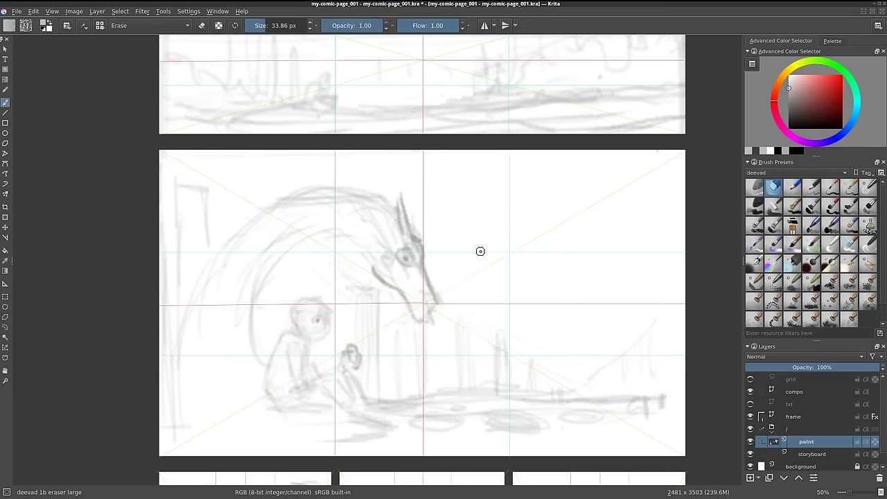
scroll(451, 226, "up", 2)
scroll(454, 247, "up", 2)
Wash the top panel in broad grey strokes with the 2a paint sketch brush, adding a dark cloud
scroll(459, 182, "up", 1)
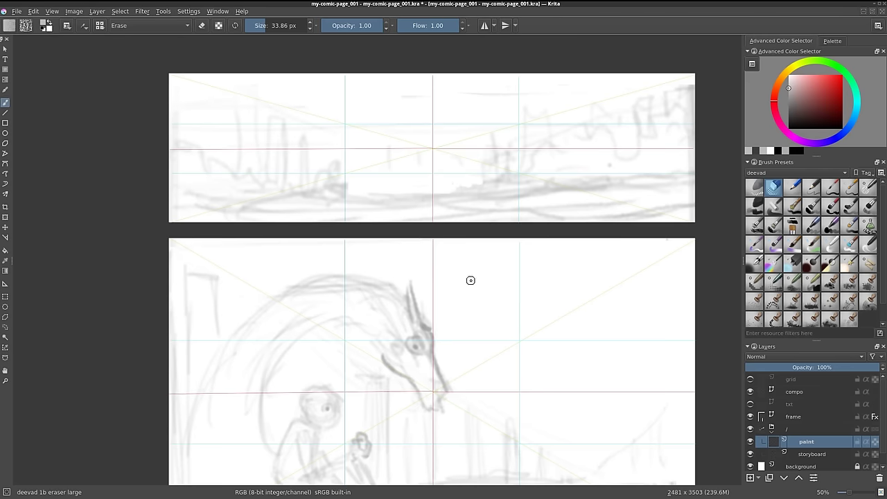
left_click_drag(470, 280, 477, 268)
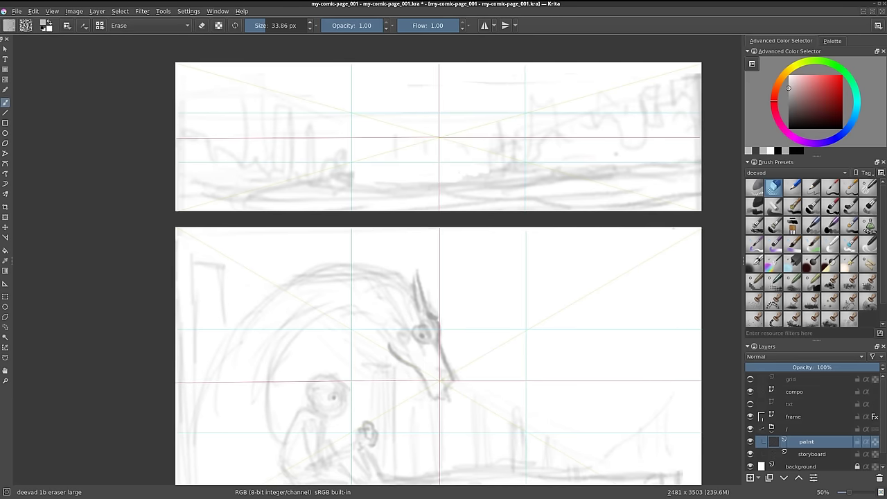
left_click(754, 206)
mouse_move(167, 201)
left_mouse_down()
mouse_move(241, 208)
mouse_move(621, 174)
mouse_move(291, 178)
mouse_move(623, 155)
mouse_move(167, 104)
left_mouse_up()
mouse_move(332, 152)
left_mouse_down()
mouse_move(455, 193)
mouse_move(647, 184)
mouse_move(113, 148)
mouse_move(218, 119)
mouse_move(608, 118)
mouse_move(596, 149)
left_mouse_up()
left_click_drag(298, 155, 347, 163)
Paint a small figure, rework the clouds and add a dark large tree at right
left_click(754, 205)
mouse_move(531, 129)
left_mouse_down()
mouse_move(537, 81)
mouse_move(623, 145)
left_mouse_up()
left_click_drag(630, 77, 641, 201)
left_click_drag(479, 160, 596, 111)
mouse_move(548, 132)
left_mouse_down()
mouse_move(565, 109)
mouse_move(630, 139)
left_mouse_up()
Zoom out to 33% and paint stone posts, an arch and a beam over a lightened ground
key("minus")
left_click_drag(360, 149, 374, 198)
left_click_drag(447, 173, 354, 157)
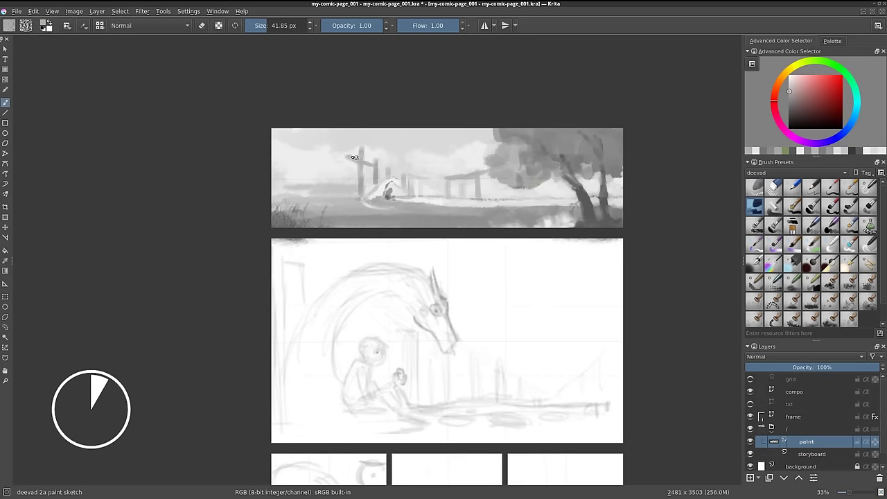
left_click_drag(405, 208, 491, 211)
left_click_drag(339, 218, 564, 215)
left_click_drag(374, 170, 374, 187)
mouse_move(554, 208)
left_mouse_down()
mouse_move(522, 207)
mouse_move(568, 212)
left_mouse_up()
Paint trees at the top panel's left and right with a dark shadow under the figure
mouse_move(277, 201)
left_mouse_down()
mouse_move(319, 180)
mouse_move(332, 183)
left_mouse_up()
mouse_move(277, 181)
left_mouse_down()
mouse_move(329, 158)
mouse_move(343, 170)
left_mouse_up()
left_click_drag(388, 197, 436, 201)
key("bracketleft")
key("bracketleft")
key("bracketleft")
left_click_drag(360, 202, 378, 187)
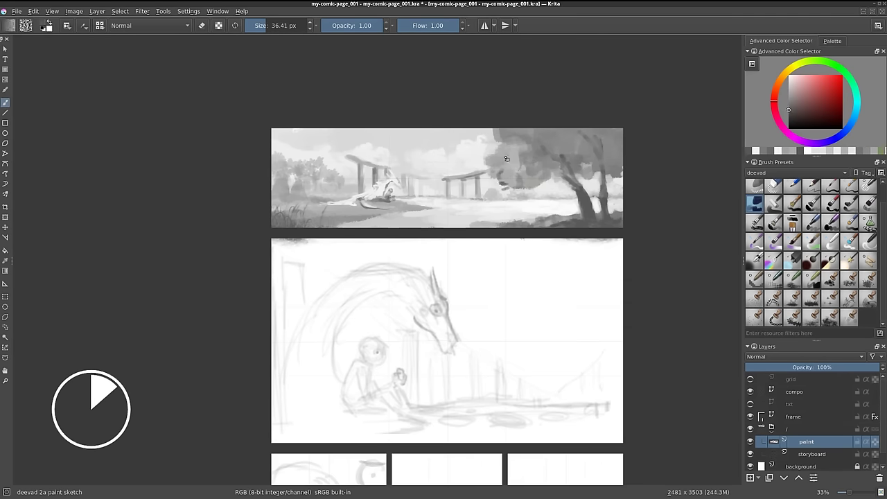
left_click_drag(495, 187, 564, 163)
Airbrush soft shading over a rectangle selection of the top panel
key("ctrl+r")
left_click_drag(266, 123, 628, 233)
left_click(754, 260)
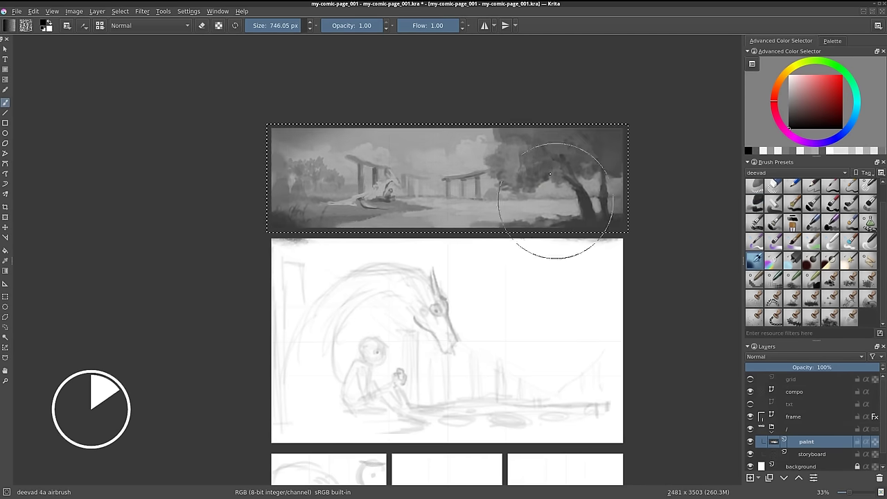
key("slash")
Paint crescent moons, the white dragon by the water, light reflections and foliage
left_click_drag(463, 133, 464, 170)
left_click_drag(462, 203, 478, 207)
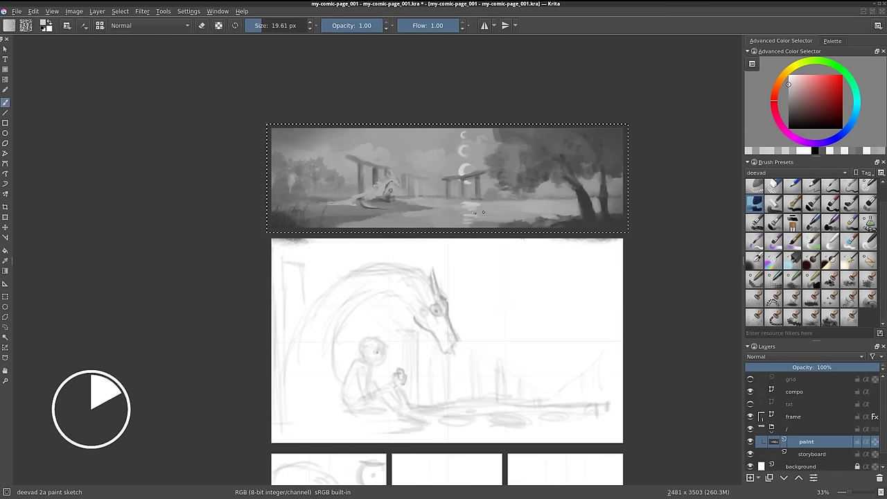
left_click_drag(555, 191, 567, 222)
left_click_drag(496, 129, 479, 151)
mouse_move(391, 175)
left_mouse_down()
mouse_move(369, 199)
mouse_move(321, 205)
left_mouse_up()
left_click_drag(469, 200, 554, 201)
left_click_drag(321, 169, 305, 161)
left_click_drag(324, 215, 366, 213)
left_click_drag(392, 187, 409, 202)
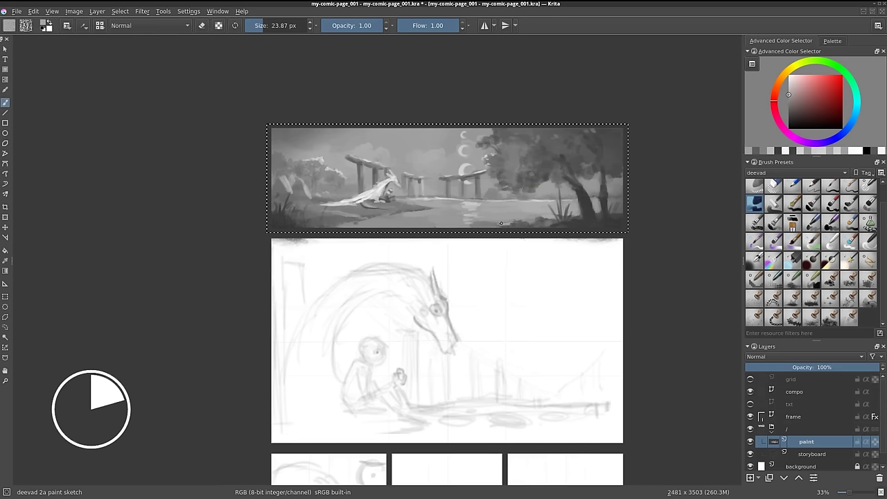
Rough in the middle panel's seated child in grey with a light head highlight
mouse_move(501, 223)
left_mouse_down()
mouse_move(526, 167)
mouse_move(495, 267)
mouse_move(273, 261)
mouse_move(570, 371)
mouse_move(308, 353)
left_mouse_up()
scroll(561, 251, "down", 2)
scroll(562, 250, "down", 1)
key("ctrl+shift+a")
left_click(409, 137, "ctrl")
mouse_move(374, 279)
left_mouse_down()
mouse_move(385, 275)
mouse_move(364, 326)
mouse_move(384, 291)
left_mouse_up()
mouse_move(374, 326)
left_mouse_down()
mouse_move(390, 323)
mouse_move(380, 281)
mouse_move(388, 267)
left_mouse_up()
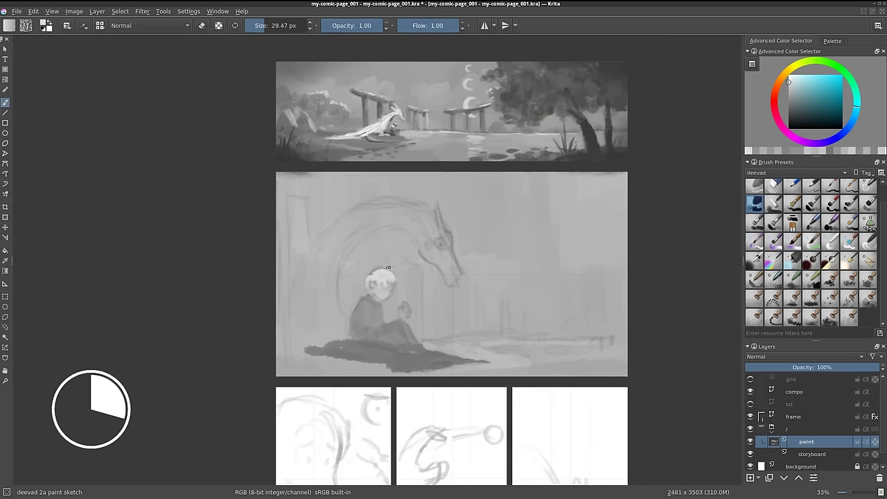
Paint the pale dragon's arched neck, head, eye, horns and spines above the shaded child
left_click(788, 106)
left_click_drag(325, 229, 416, 347)
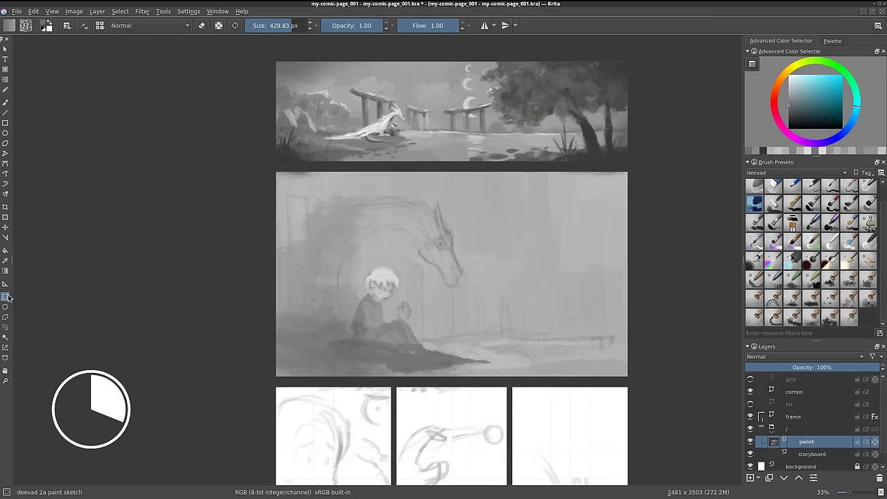
mouse_move(427, 208)
left_mouse_down()
mouse_move(453, 274)
mouse_move(305, 278)
left_mouse_up()
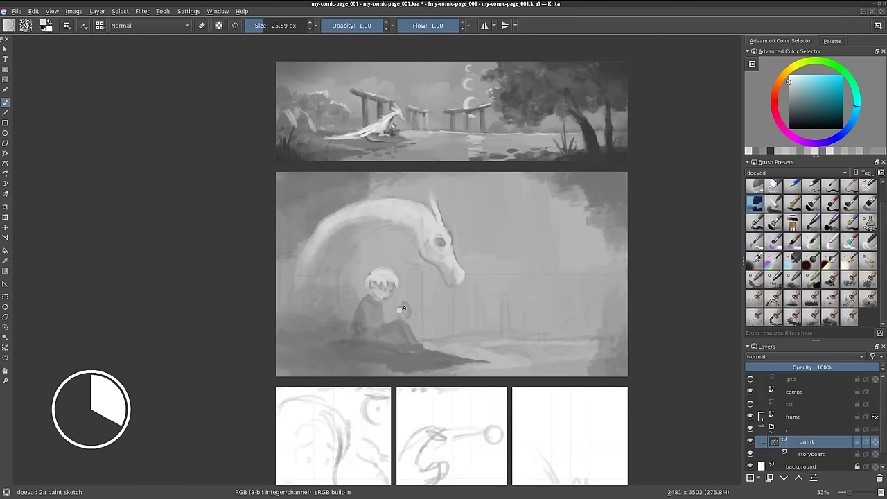
left_click_drag(401, 309, 397, 316)
left_click_drag(438, 238, 464, 274)
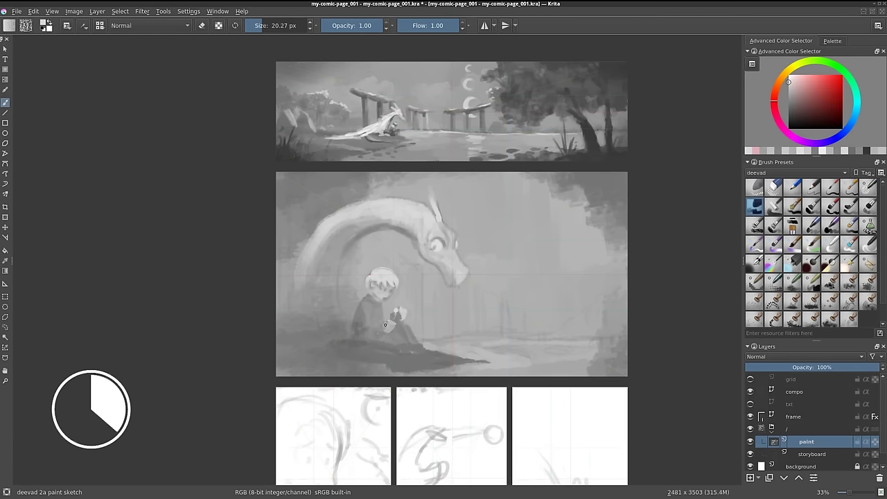
left_click_drag(385, 323, 416, 347)
left_click_drag(361, 336, 384, 353)
mouse_move(385, 194)
left_mouse_down()
mouse_move(424, 233)
mouse_move(402, 243)
mouse_move(295, 236)
mouse_move(322, 357)
left_mouse_up()
left_click_drag(284, 236, 301, 258)
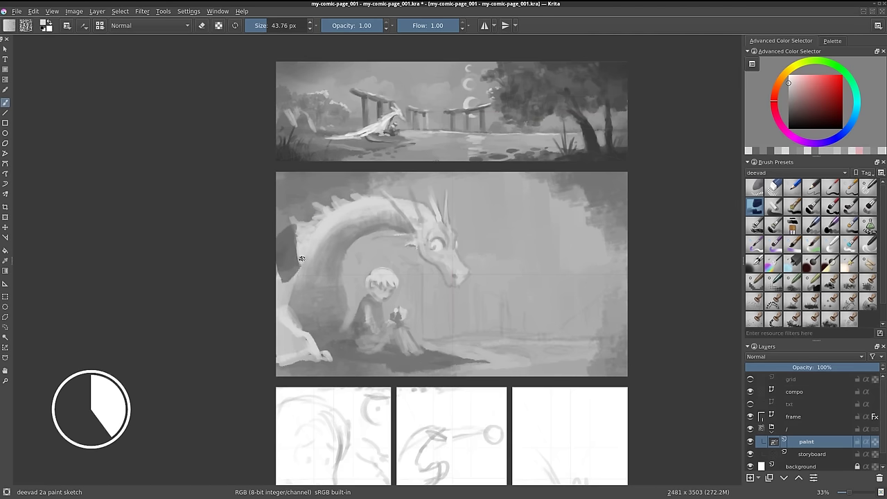
Add a glowing crescent moon framed by dark overhanging foliage at the upper right
mouse_move(526, 201)
left_mouse_down()
mouse_move(560, 294)
mouse_move(616, 311)
left_mouse_up()
left_click_drag(588, 201, 608, 218)
mouse_move(533, 181)
left_mouse_down()
mouse_move(563, 200)
mouse_move(614, 205)
mouse_move(626, 220)
left_mouse_up()
left_click_drag(480, 173, 518, 201)
left_click_drag(395, 327, 423, 353)
mouse_move(392, 309)
left_mouse_down()
mouse_move(374, 350)
mouse_move(388, 339)
left_mouse_up()
left_click_drag(367, 364, 345, 356)
Paint background in the middle panel and touch up the top panel's pillars and gate
left_click_drag(589, 360, 610, 347)
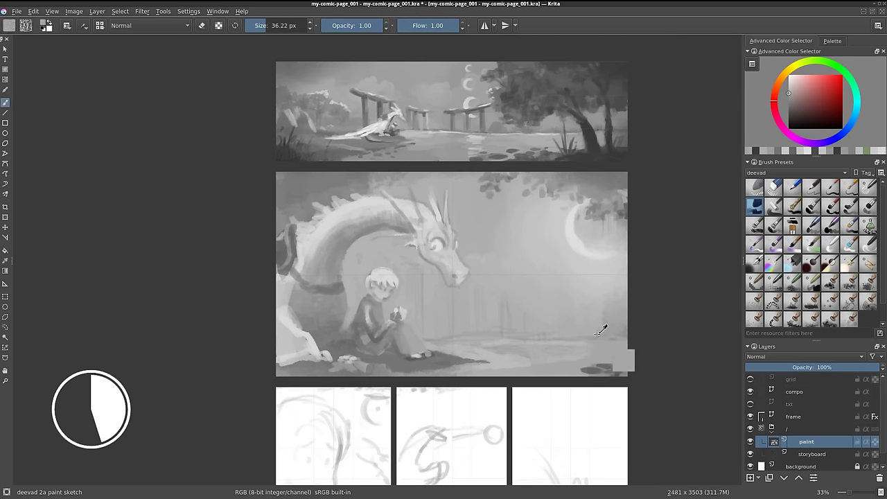
left_click_drag(478, 336, 541, 319)
left_click_drag(415, 125, 408, 104)
left_click_drag(353, 90, 392, 136)
mouse_move(485, 104)
left_mouse_down()
mouse_move(464, 118)
mouse_move(458, 105)
left_mouse_up()
Paint a row of city tower silhouettes at the middle panel's right
left_click_drag(503, 325, 504, 302)
left_click_drag(554, 322, 555, 256)
left_click_drag(523, 324, 523, 281)
mouse_move(568, 319)
left_mouse_down()
mouse_move(584, 313)
mouse_move(586, 298)
left_mouse_up()
left_click_drag(588, 333, 528, 327)
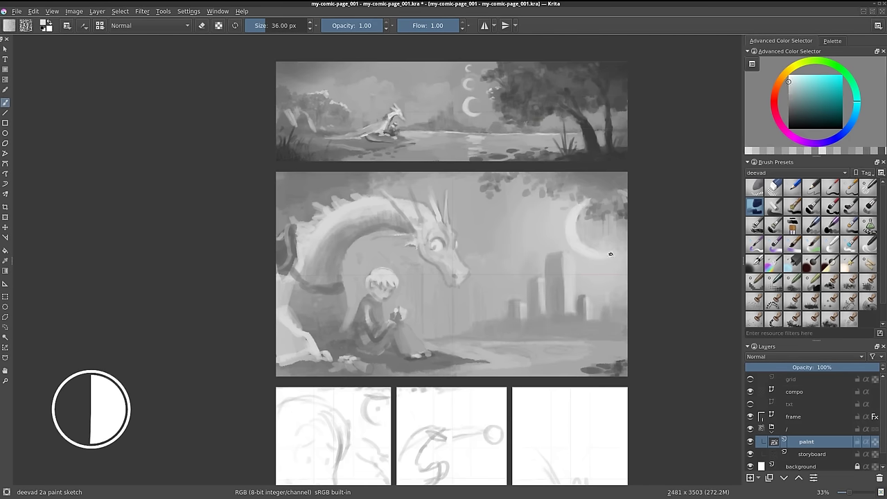
mouse_move(443, 87)
left_mouse_down()
mouse_move(498, 69)
mouse_move(467, 82)
left_mouse_up()
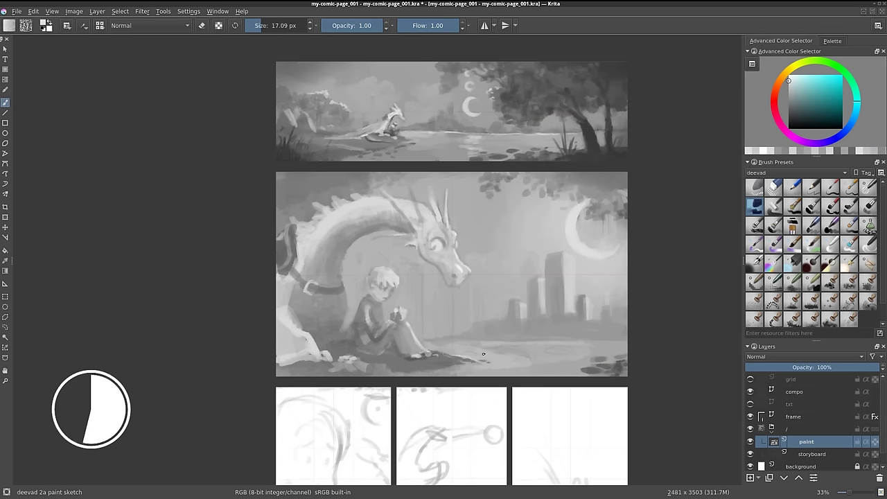
Refine the horizon, moon, city buildings and ground with greys sampled from the painting
left_click(552, 302, "ctrl")
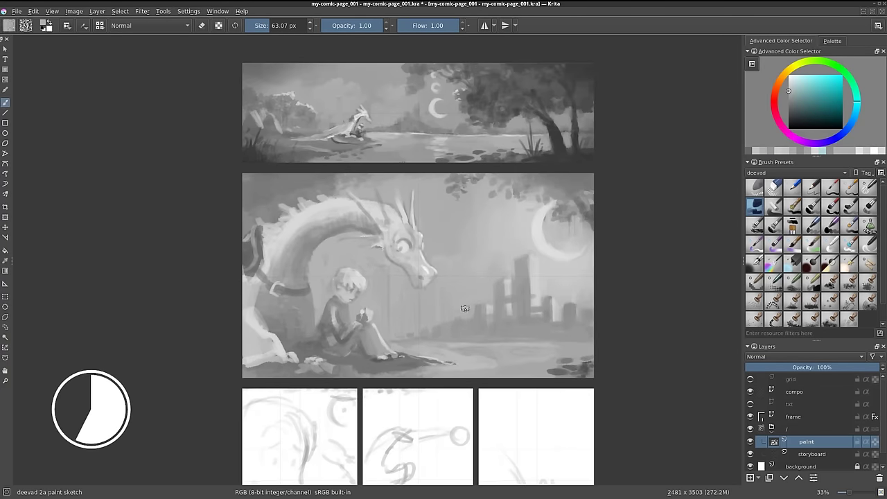
left_click(561, 232, "ctrl")
left_click_drag(390, 340, 562, 346)
mouse_move(569, 229)
left_mouse_down()
mouse_move(534, 253)
mouse_move(554, 291)
left_mouse_up()
mouse_move(535, 256)
left_mouse_down()
mouse_move(537, 301)
mouse_move(589, 322)
left_mouse_up()
left_click_drag(568, 208, 548, 237)
left_click_drag(433, 111, 436, 97)
left_click_drag(426, 346, 575, 350)
left_click_drag(485, 367, 353, 374)
left_click(407, 211, "ctrl")
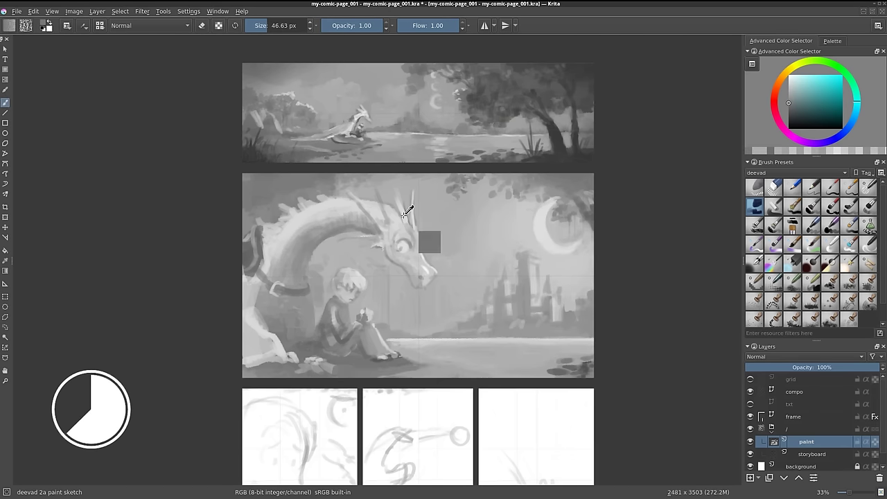
Paste a merged copy of the middle panel and shift and scale it with Ctrl+T
left_click(814, 454)
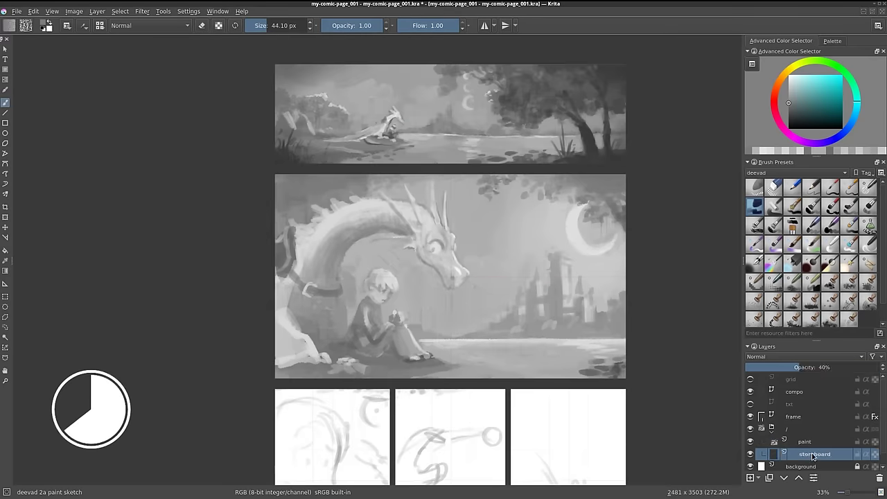
key("ctrl+shift+c")
key("ctrl+v")
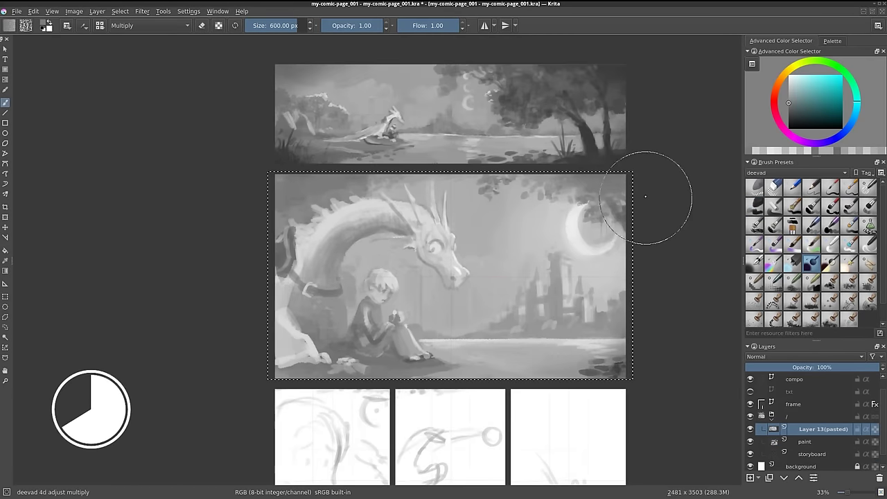
key("ctrl+t")
left_click_drag(623, 277, 529, 263)
key("Return")
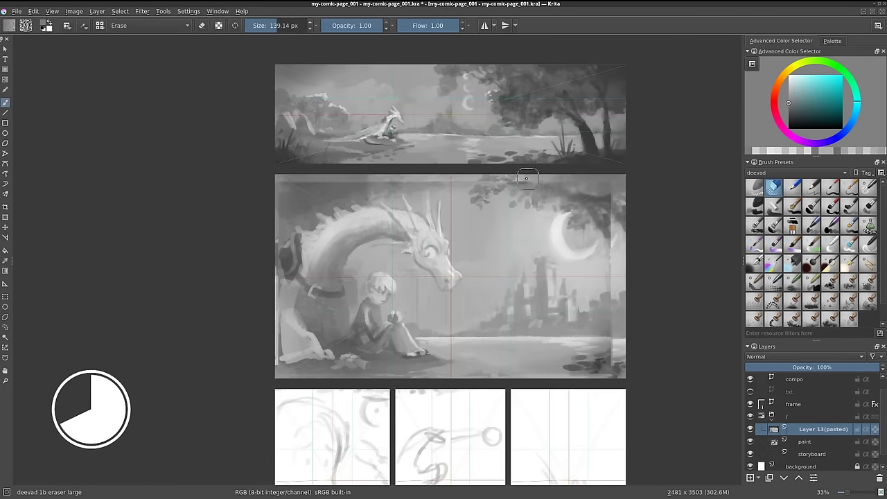
Erase the copy's right edge and add white back spikes and a foreleg to the dragon
left_click_drag(604, 194, 605, 360)
left_click(755, 205)
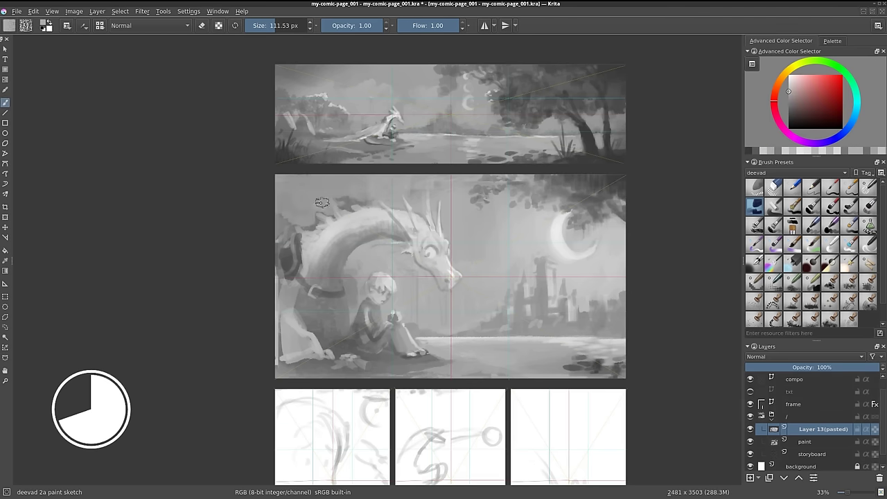
left_click_drag(305, 208, 347, 197)
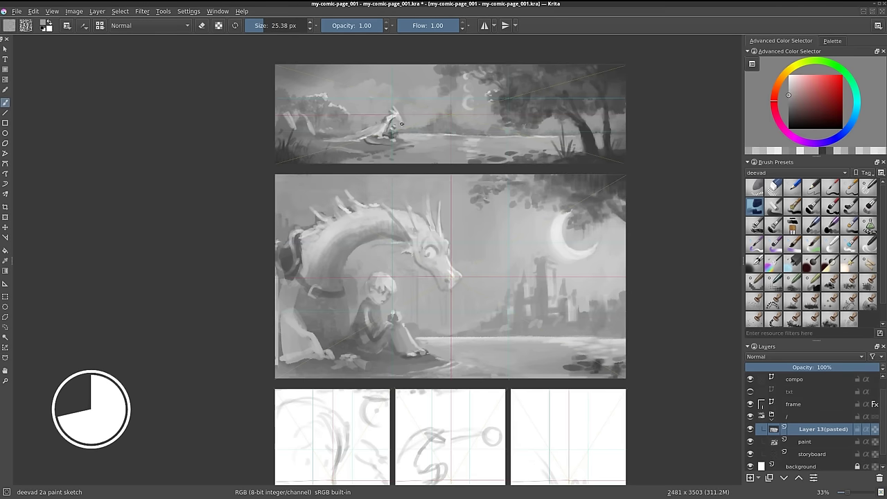
left_click_drag(339, 229, 412, 218)
mouse_move(374, 275)
left_mouse_down()
mouse_move(339, 285)
mouse_move(304, 347)
left_mouse_up()
left_click_drag(322, 287, 275, 336)
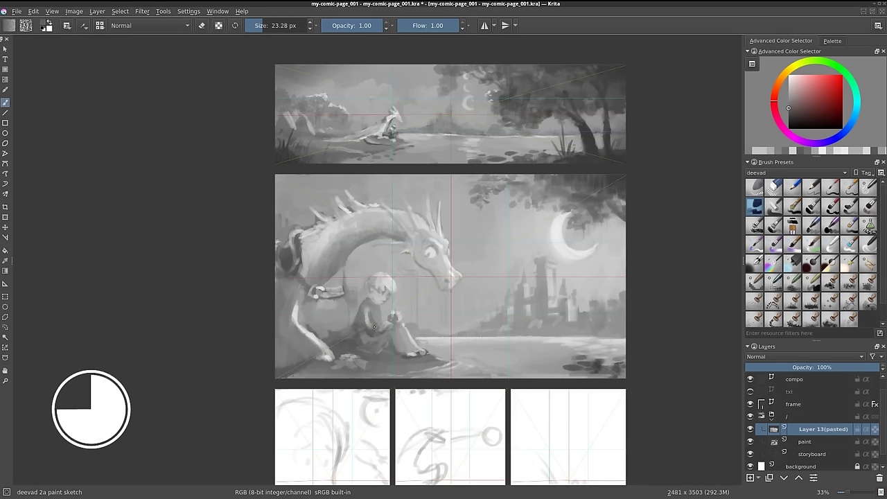
Block in the boy's face, hair and body in greys in the lower-left panel
scroll(481, 253, "down", 5)
mouse_move(277, 298)
left_mouse_down()
mouse_move(307, 372)
mouse_move(277, 300)
mouse_move(316, 429)
left_mouse_up()
mouse_move(339, 288)
left_mouse_down()
mouse_move(348, 325)
mouse_move(332, 332)
mouse_move(305, 278)
mouse_move(253, 343)
left_mouse_up()
left_click_drag(326, 332, 315, 399)
left_click_drag(346, 347, 320, 424)
Paint the boy's hand and jacket in the lower-left close-up
key("ctrl+z")
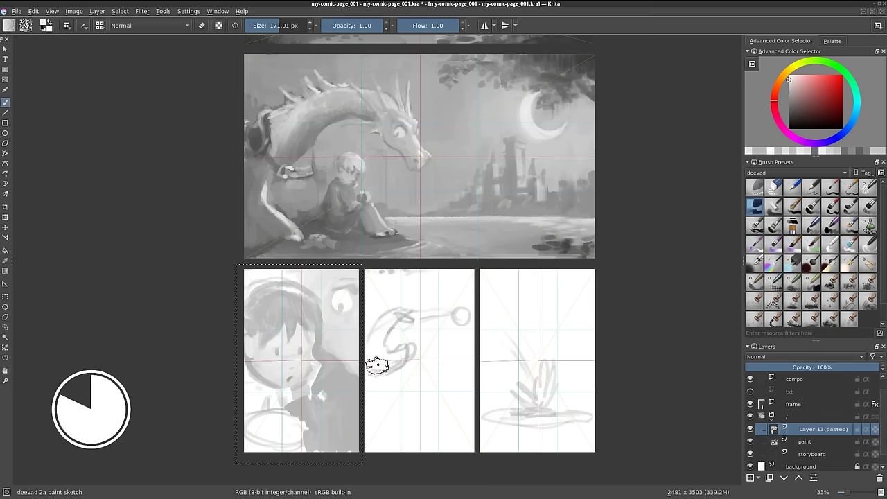
left_click_drag(305, 340, 286, 331)
left_click(306, 401, "ctrl")
left_click_drag(306, 402, 291, 437)
left_click_drag(264, 374, 277, 443)
left_click_drag(319, 398, 326, 443)
left_click_drag(273, 391, 270, 409)
Lighten the boy's hair and face, then check the close-up by mirroring the view
left_click_drag(280, 311, 289, 334)
mouse_move(250, 284)
left_mouse_down()
mouse_move(253, 367)
mouse_move(312, 298)
left_mouse_up()
left_click(264, 384, "ctrl")
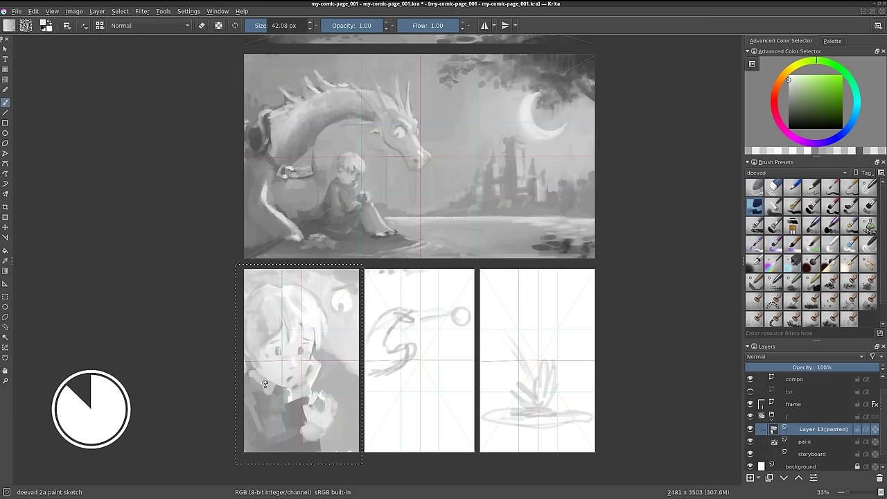
left_click_drag(253, 385, 270, 436)
left_click(357, 416, "ctrl")
mouse_move(280, 298)
left_mouse_down()
mouse_move(294, 326)
mouse_move(353, 370)
left_mouse_up()
mouse_move(303, 410)
left_mouse_down()
mouse_move(326, 450)
mouse_move(256, 440)
left_mouse_up()
key("m")
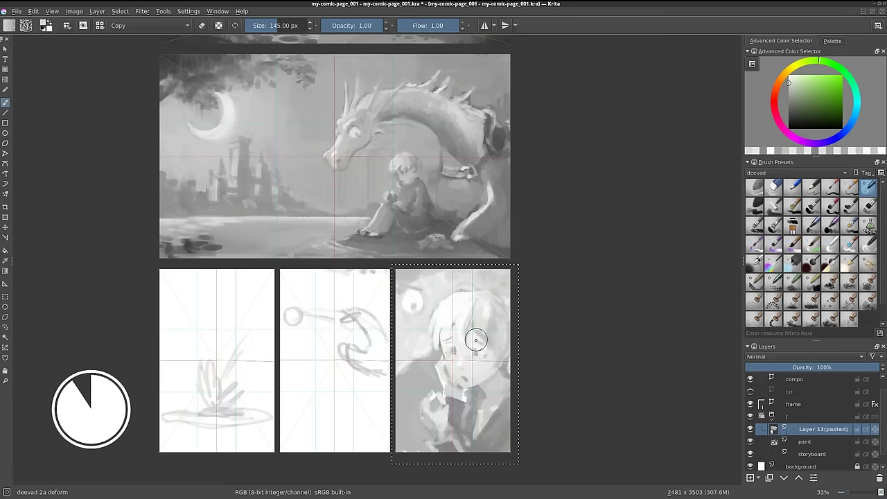
key("m")
Fill the lower-middle panel dark and paint a hand reaching toward a light ring
key("slash")
mouse_move(381, 350)
left_mouse_down()
mouse_move(409, 322)
mouse_move(391, 378)
mouse_move(378, 374)
left_mouse_up()
mouse_move(458, 326)
left_mouse_down()
mouse_move(466, 323)
mouse_move(388, 349)
left_mouse_up()
left_click_drag(371, 385, 419, 370)
key("ctrl+shift+a")
left_click_drag(454, 322, 463, 327)
left_click_drag(395, 338, 391, 367)
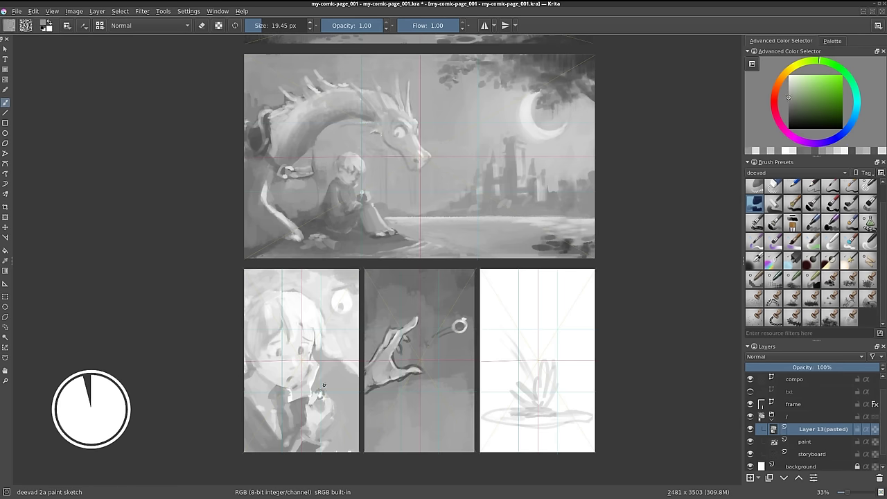
Fill the lower-right panel grey and paint a bright splash with streaks and ripples
left_click_drag(482, 250, 612, 447)
mouse_move(584, 326)
left_mouse_down()
mouse_move(580, 415)
mouse_move(526, 433)
mouse_move(537, 346)
left_mouse_up()
left_click_drag(526, 412, 547, 332)
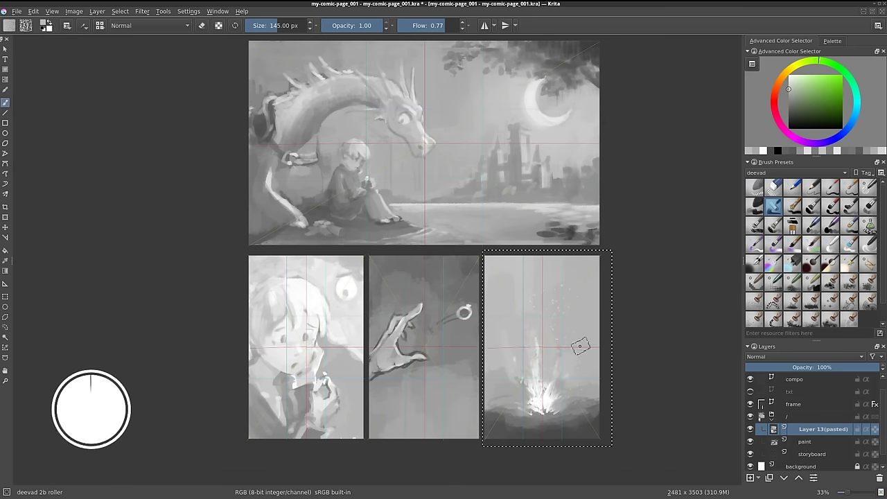
left_click_drag(582, 413, 499, 419)
key("/")
left_click_drag(506, 298, 548, 367)
left_click_drag(544, 326, 547, 431)
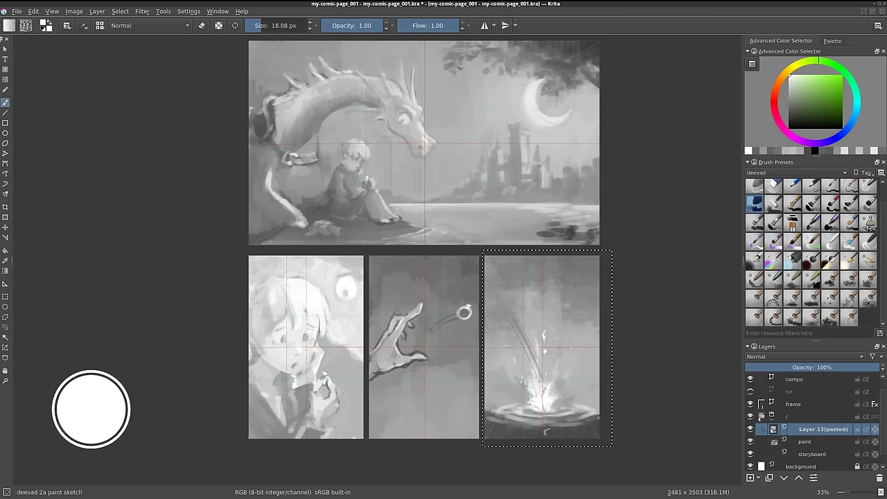
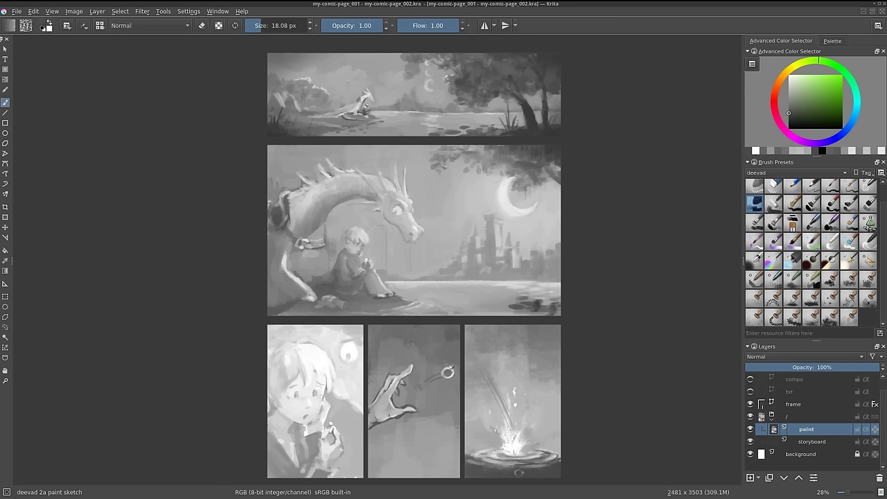
Drop perspective-star.png onto the dragon panel and insert it as a new layer
mouse_move(639, 174)
left_mouse_down()
mouse_move(428, 272)
mouse_move(418, 262)
left_mouse_up()
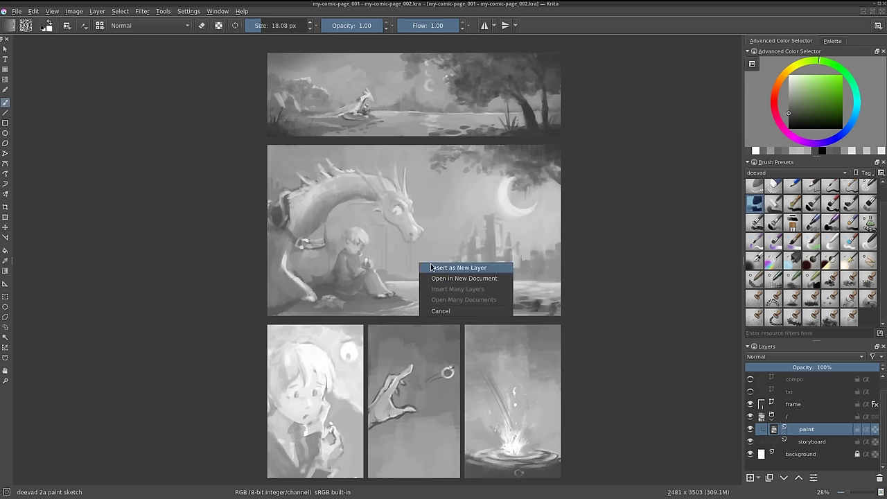
left_click(445, 268)
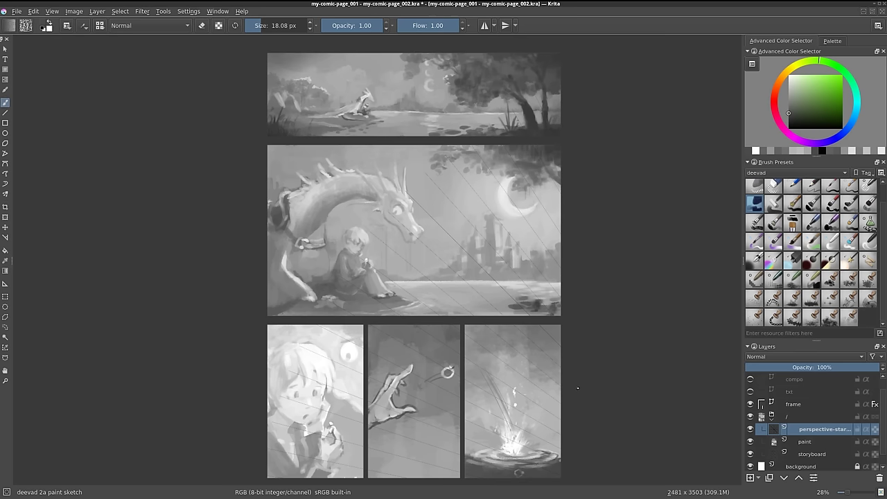
Transform the perspective guide, shrinking it and moving it over the comic panels
key("ctrl+t")
scroll(530, 324, "down", 1)
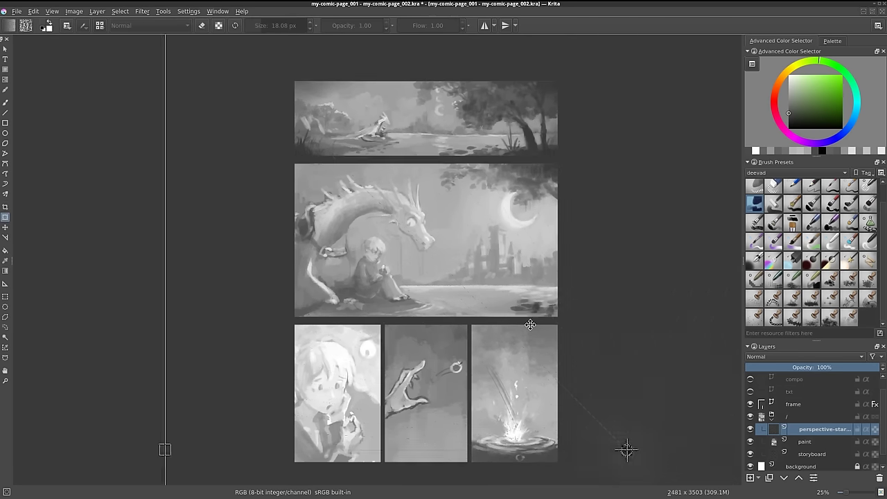
scroll(529, 324, "down", 4)
scroll(559, 356, "up", 1)
scroll(549, 309, "up", 1)
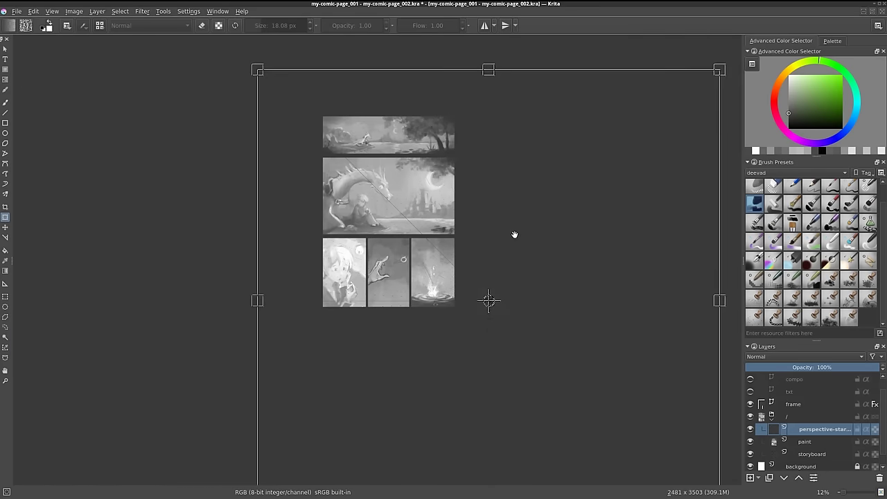
mouse_move(515, 273)
left_mouse_down()
mouse_move(446, 179)
mouse_move(417, 191)
left_mouse_up()
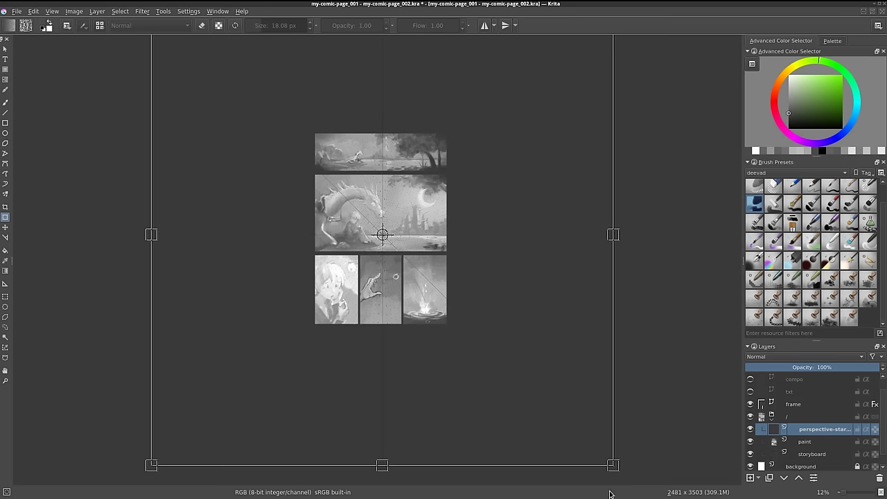
left_click_drag(613, 465, 355, 203)
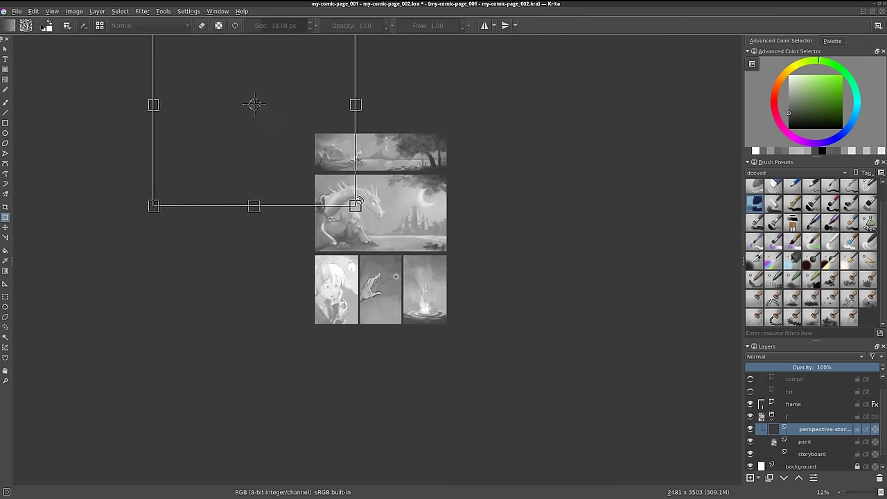
mouse_move(316, 118)
left_mouse_down()
mouse_move(430, 220)
mouse_move(493, 298)
left_mouse_up()
scroll(430, 222, "up", 1)
scroll(418, 224, "up", 2)
Rescale and position the guide so its vanishing point sits on the dragon panel's horizon
left_click_drag(573, 43, 593, 264)
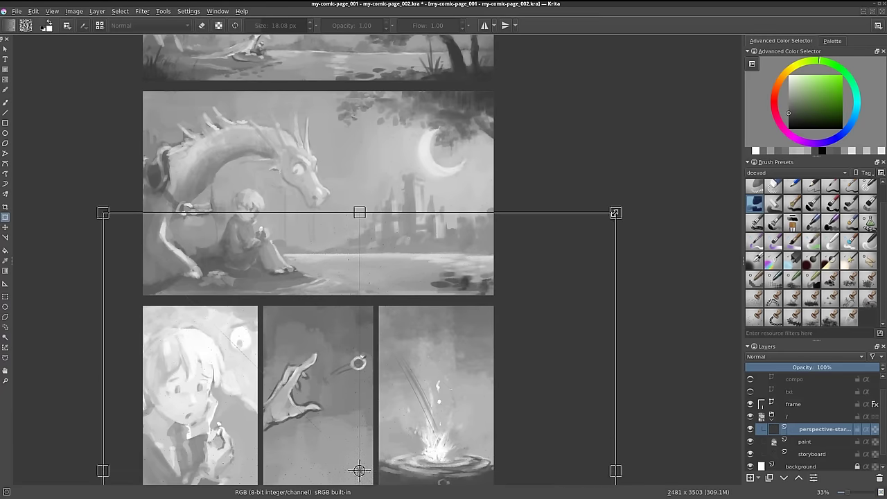
left_click_drag(615, 212, 600, 225)
mouse_move(456, 357)
left_mouse_down()
mouse_move(411, 188)
mouse_move(414, 141)
left_mouse_up()
scroll(406, 225, "up", 3)
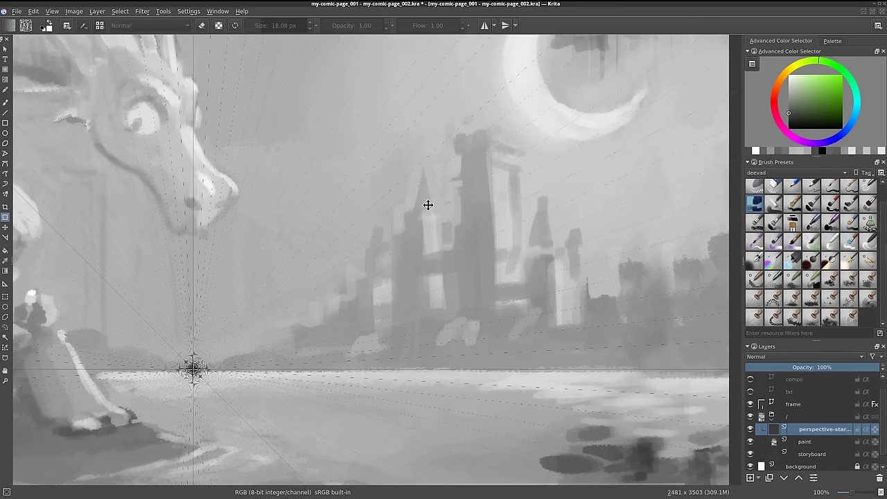
scroll(220, 354, "down", 2)
scroll(226, 349, "down", 1)
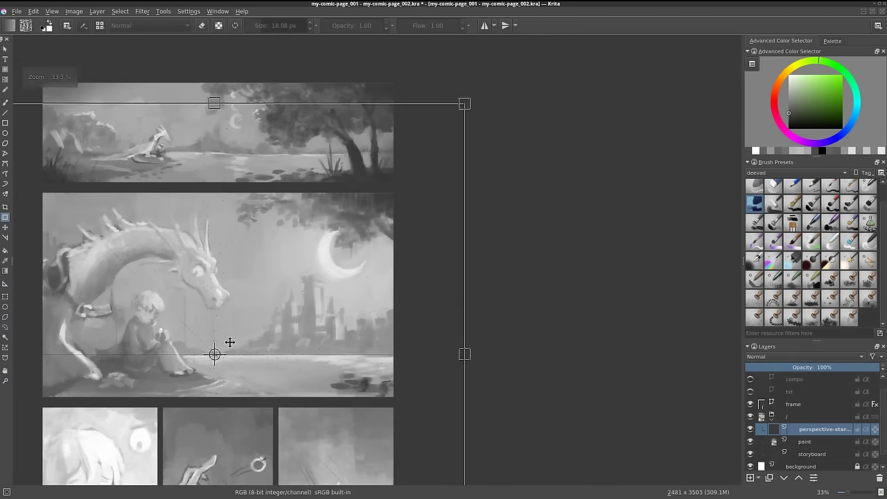
mouse_move(271, 336)
left_mouse_down()
mouse_move(496, 289)
mouse_move(478, 292)
left_mouse_up()
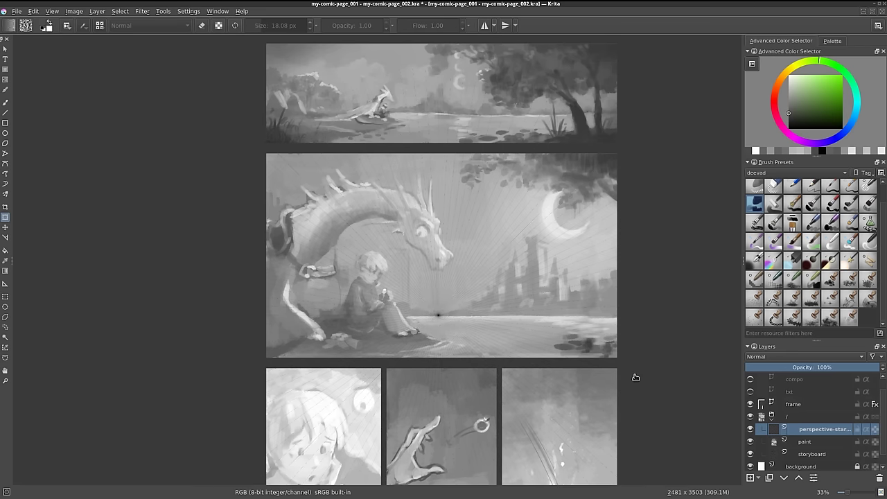
scroll(485, 308, "up", 1)
scroll(458, 291, "up", 1)
scroll(447, 263, "up", 1)
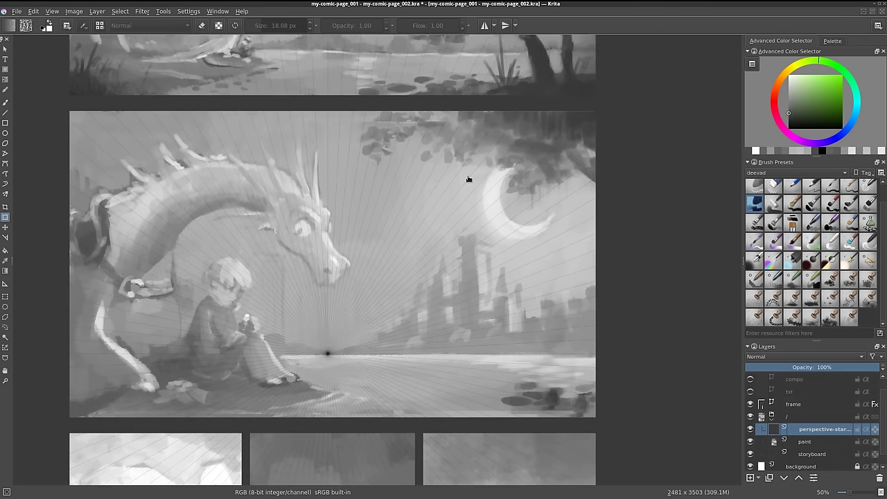
scroll(443, 274, "down", 3)
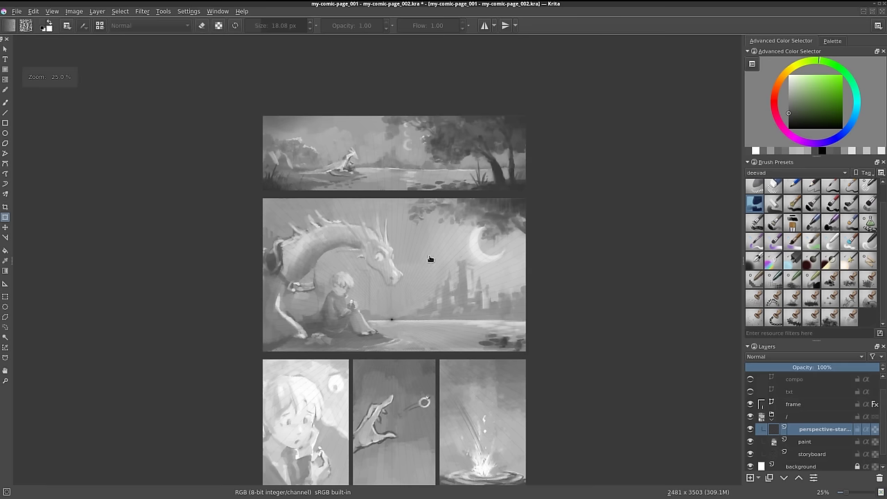
Clear the perspective guide lines from the top panel using a rectangular selection
left_click(7, 297)
mouse_move(219, 51)
left_mouse_down()
mouse_move(671, 194)
mouse_move(537, 193)
left_mouse_up()
scroll(485, 180, "up", 2)
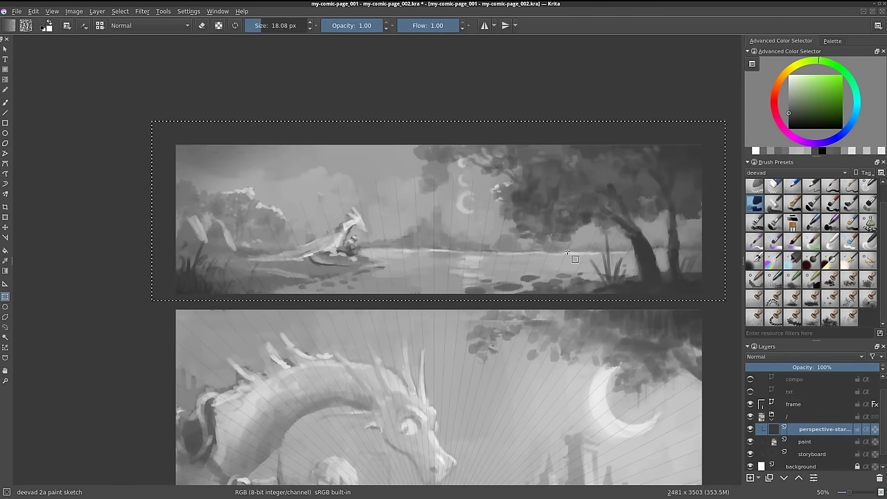
key("ctrl+shift+a")
Delete the guide lines over the three lower panels, deselect, and recentre on the dragon panel
left_click_drag(572, 444, 531, 164)
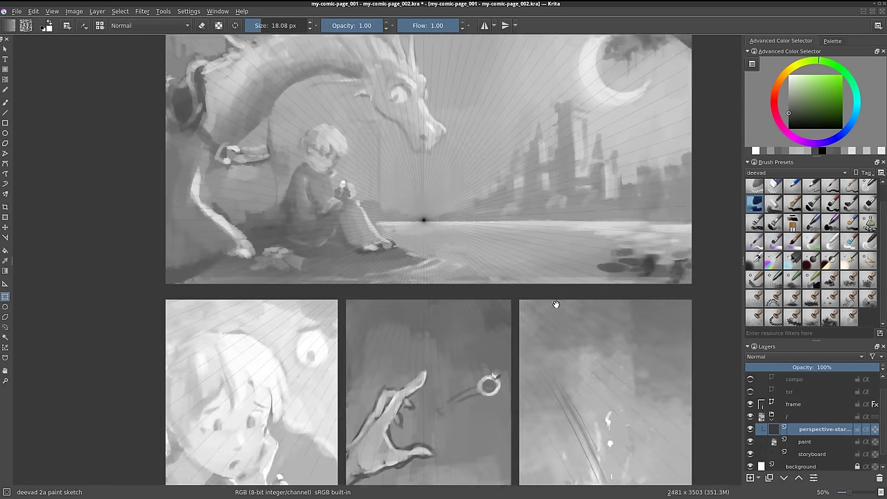
left_click_drag(697, 455, 81, 133)
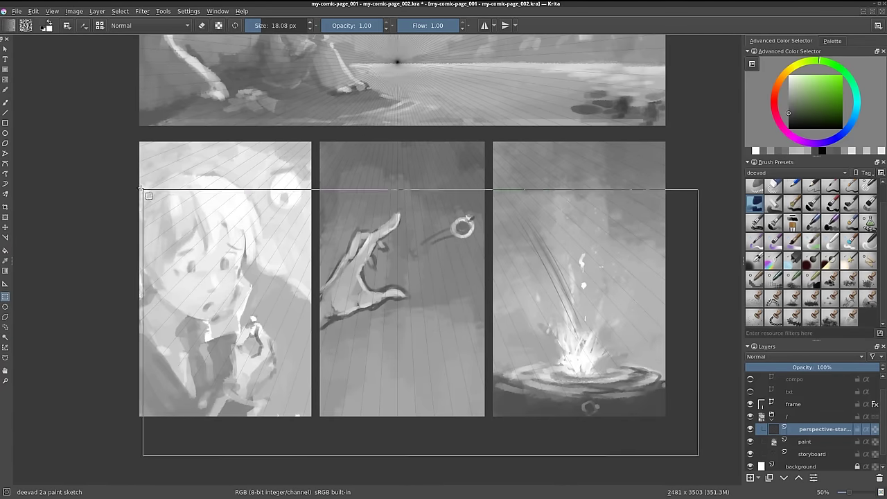
key("Delete")
key("ctrl+shift+a")
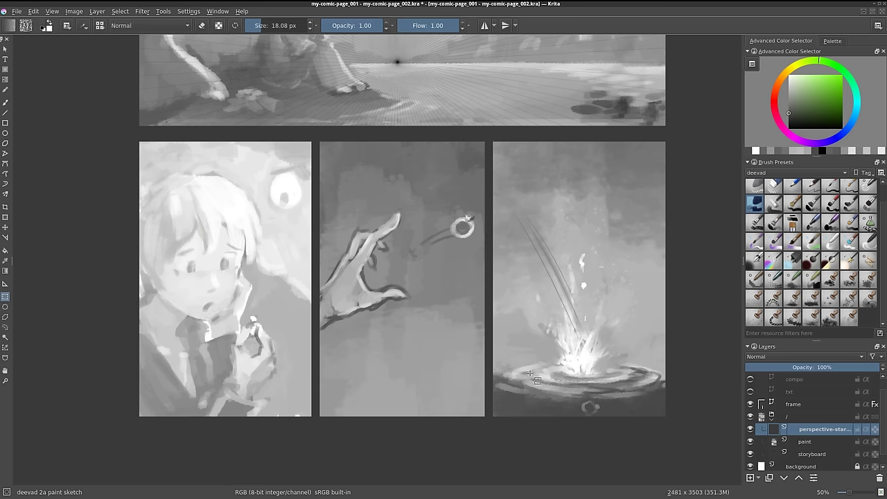
scroll(521, 459, "up", 5)
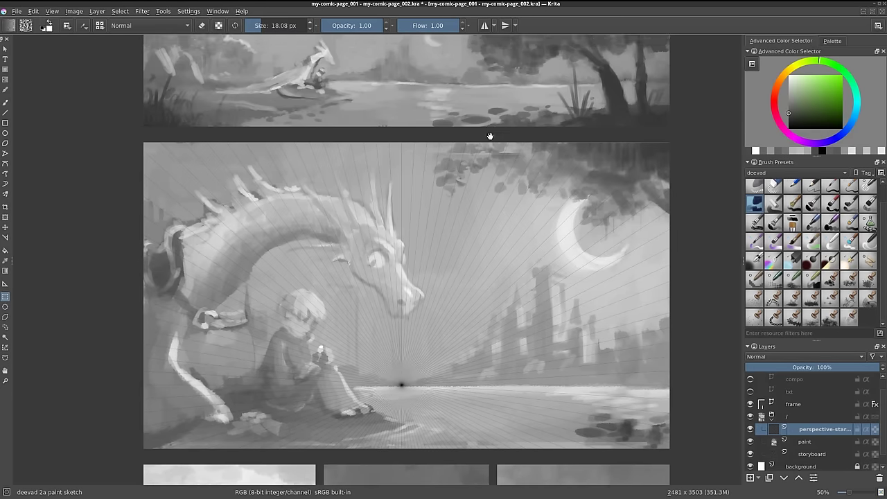
left_click_drag(491, 135, 481, 390)
scroll(450, 356, "up", 1, "ctrl")
scroll(450, 356, "down", 1, "ctrl")
scroll(450, 356, "down", 1, "ctrl")
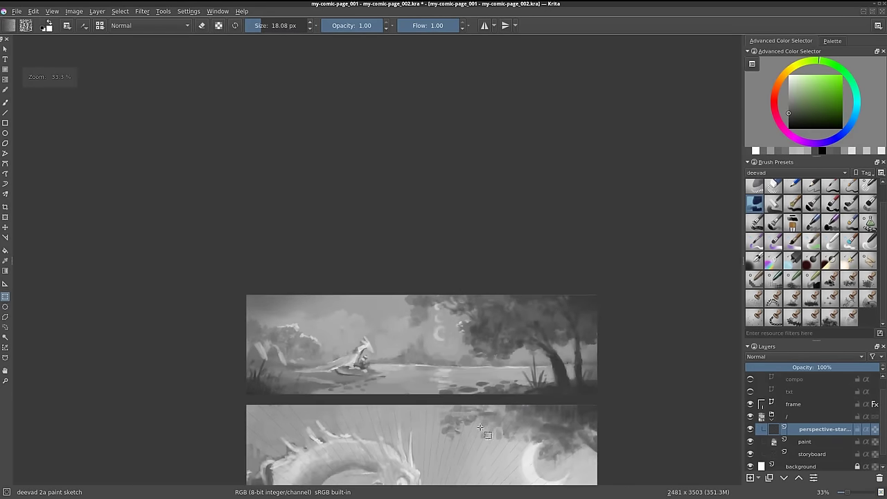
scroll(415, 298, "down", 5)
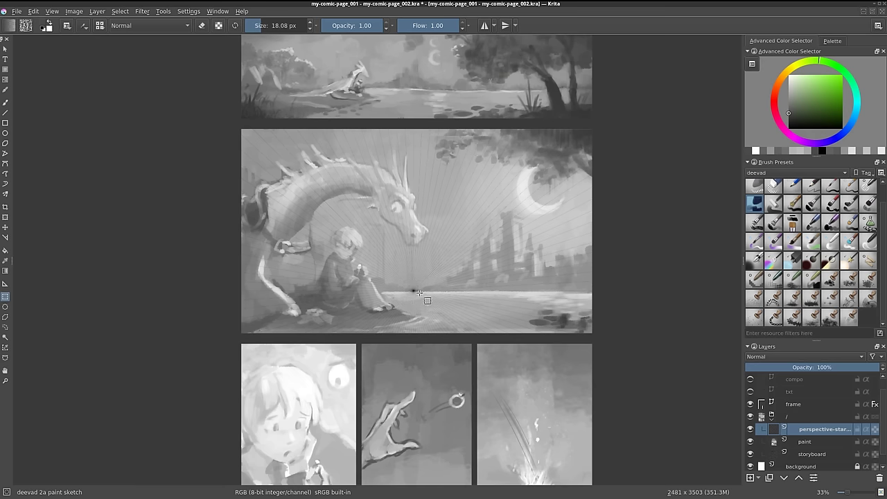
scroll(419, 294, "up", 1, "ctrl")
left_click_drag(416, 286, 389, 339)
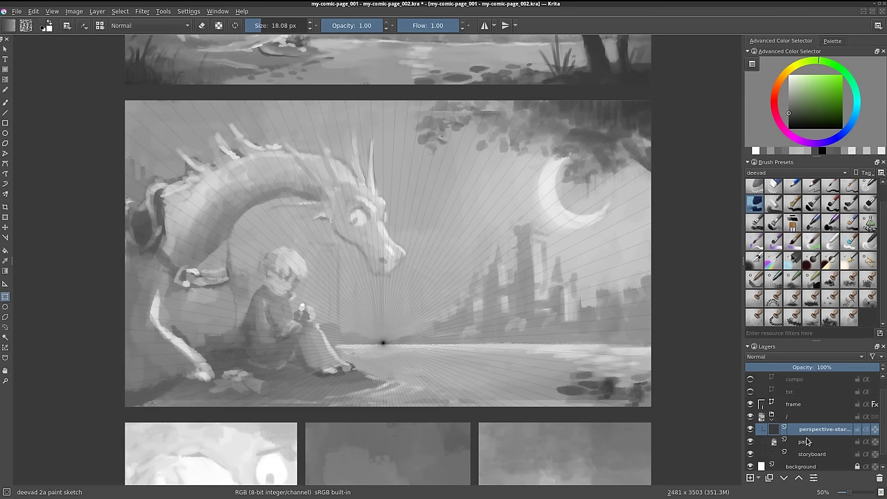
Duplicate perspective-star.png and slide the copy right along the horizon past the panel's edge
left_click(767, 478)
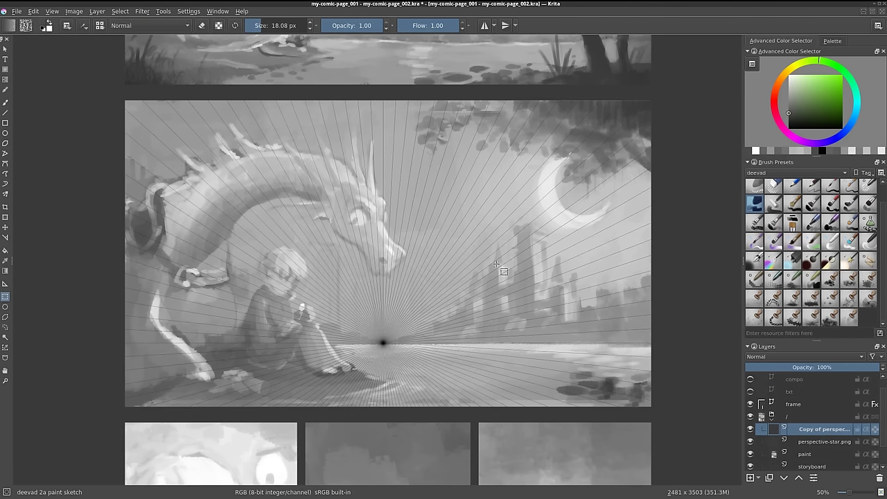
key("t")
left_click_drag(406, 328, 625, 330)
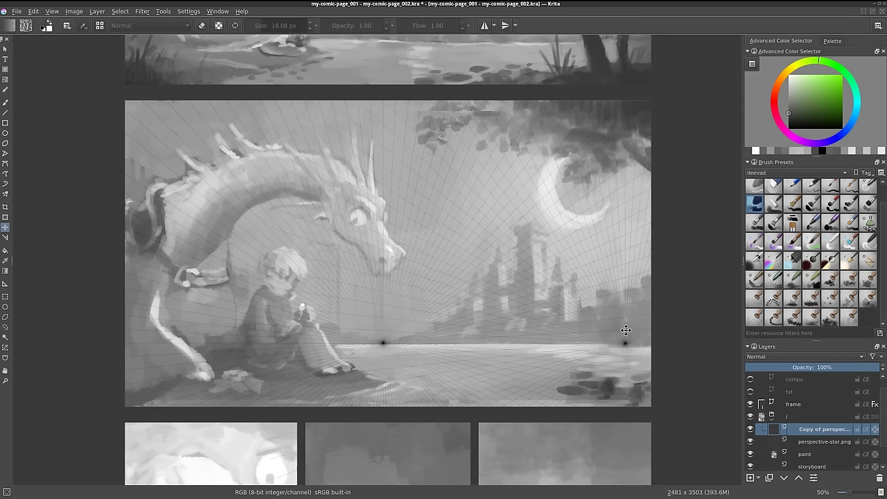
left_click_drag(394, 344, 467, 344)
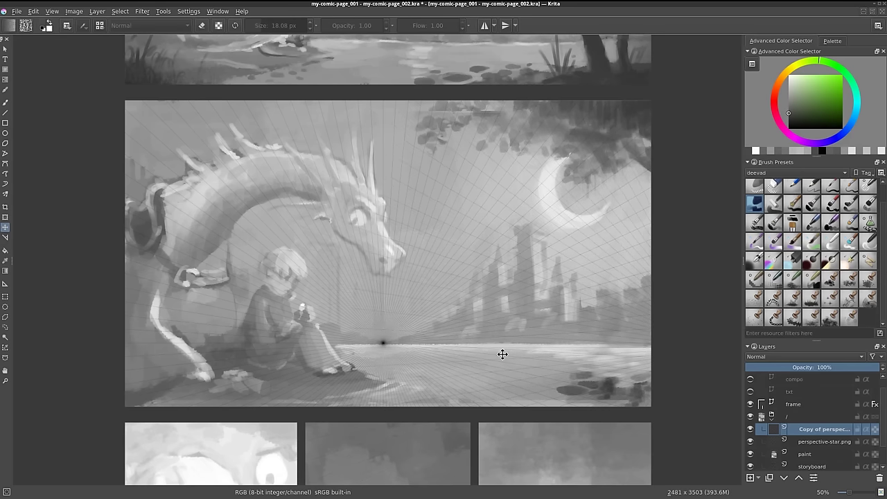
left_click_drag(467, 344, 551, 359)
left_click_drag(574, 357, 576, 358)
scroll(554, 296, "down", 2)
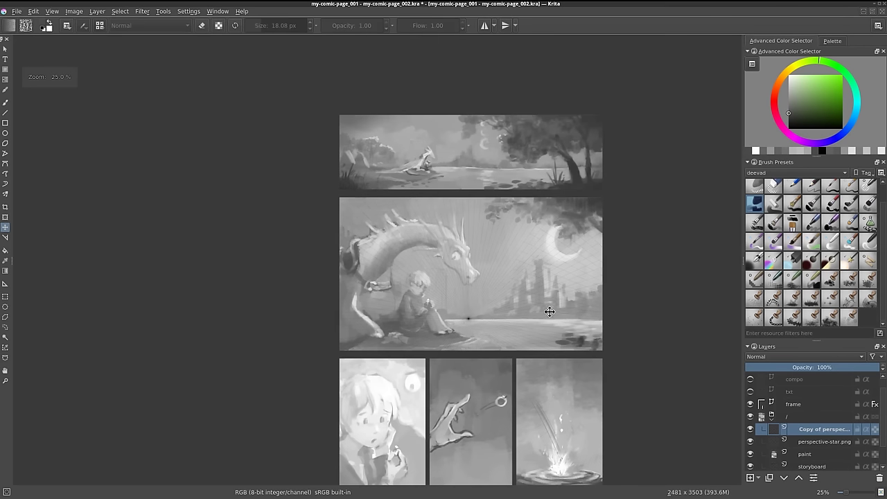
scroll(570, 284, "up", 2)
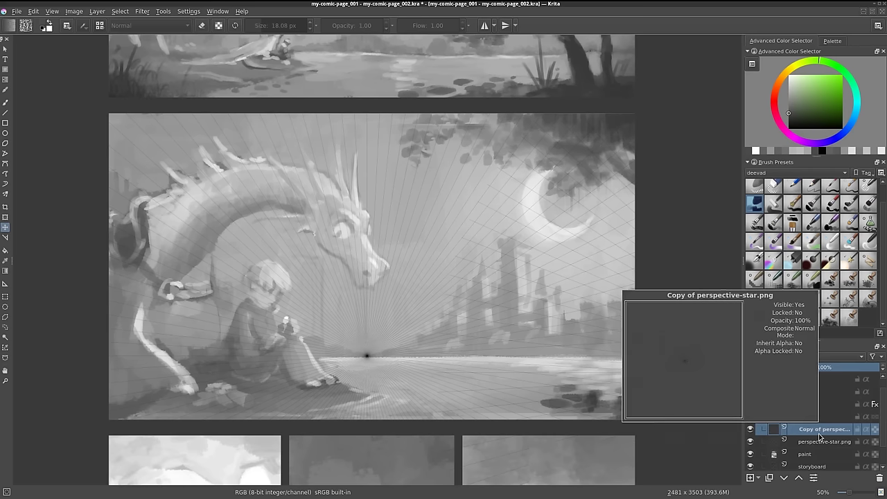
left_click_drag(510, 264, 521, 298)
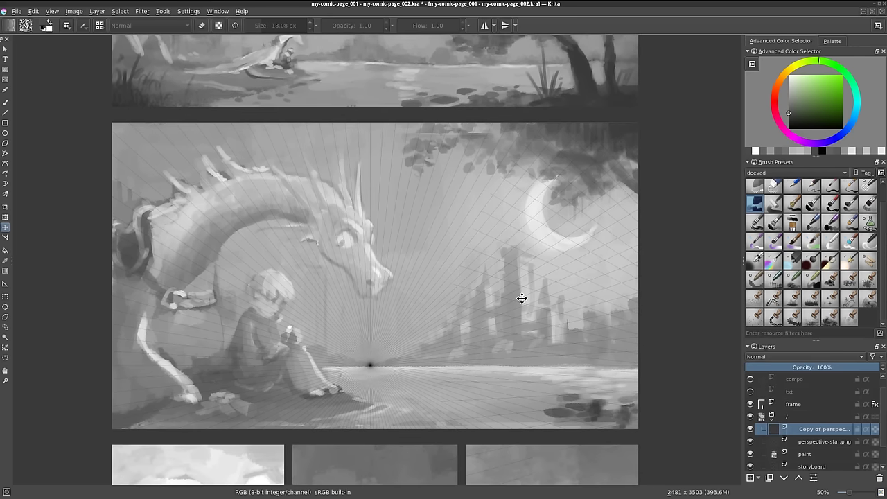
Colorize the copied guide layer with hue 219, saturation 90 and raised lightness
key("ctrl+u")
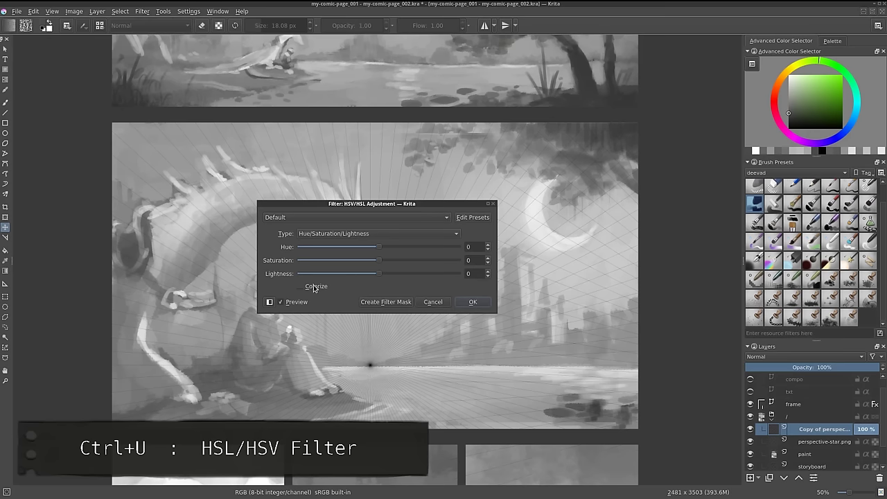
left_click(313, 287)
left_click_drag(380, 276, 402, 278)
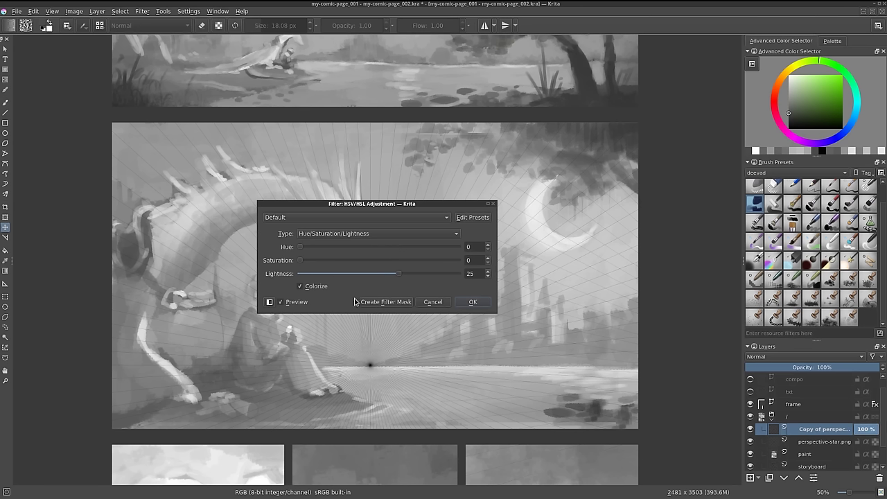
mouse_move(300, 262)
left_mouse_down()
mouse_move(441, 263)
mouse_move(421, 274)
left_mouse_up()
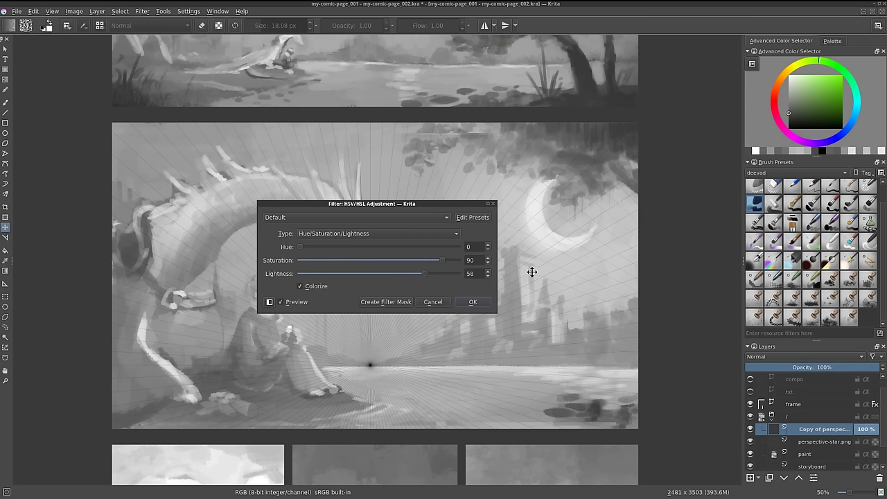
left_click_drag(299, 248, 378, 246)
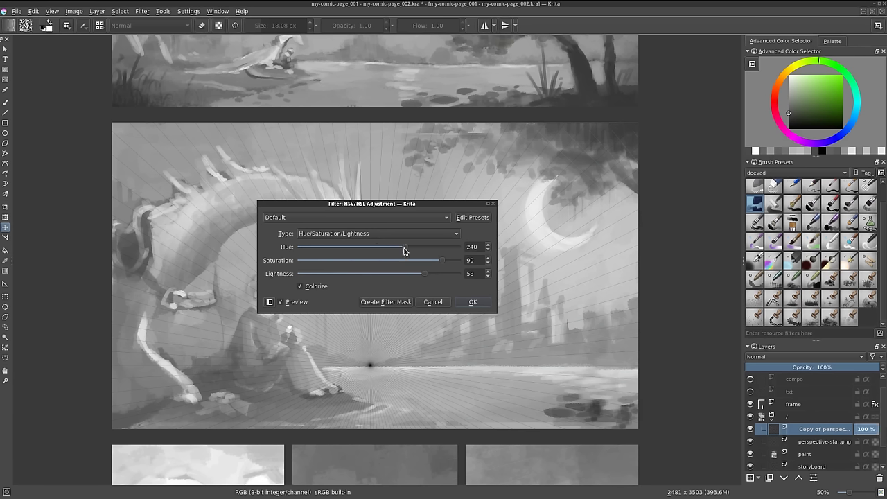
left_click_drag(405, 249, 393, 247)
left_click(473, 302)
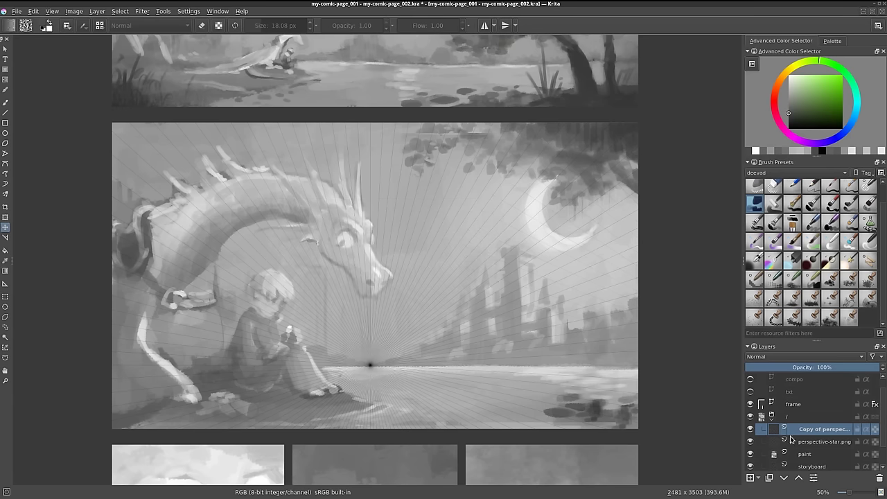
Colorize the original perspective-star.png layer red using the Last Used preset, hue 11
left_click(814, 443)
key("ctrl+u")
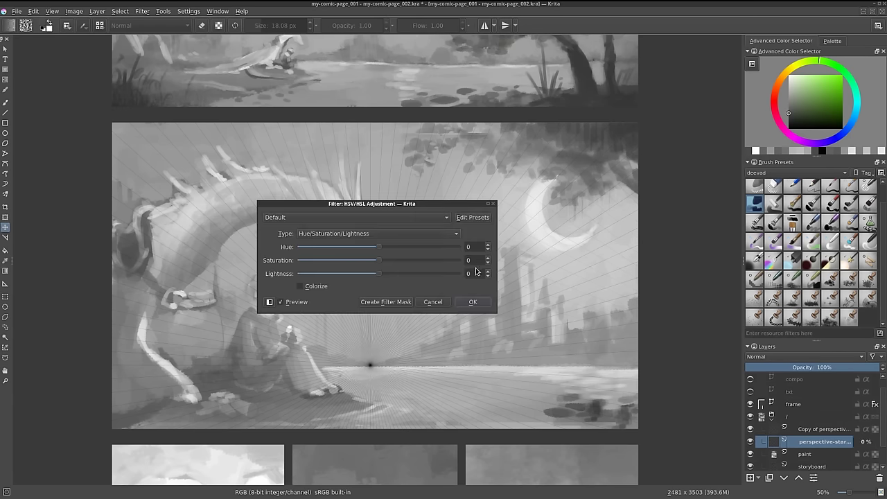
left_click(370, 219)
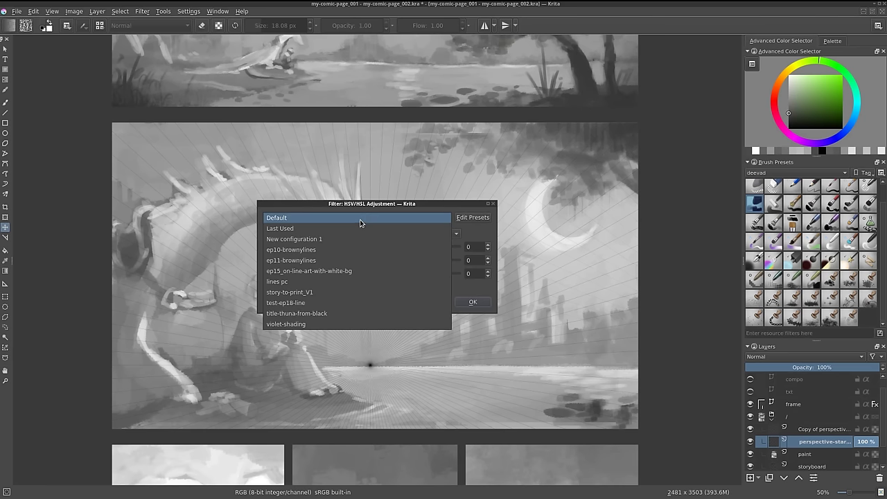
left_click(358, 228)
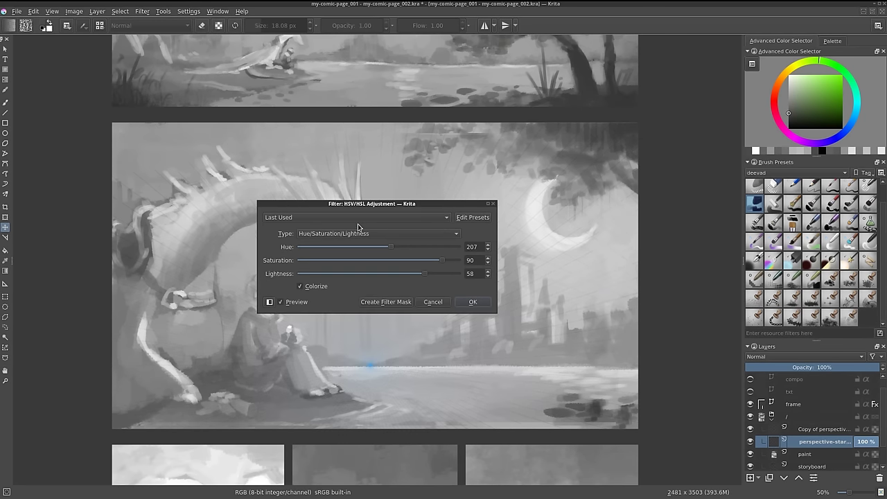
left_click_drag(386, 244, 305, 249)
Apply the red tint and delete the duplicate perspective layer
left_click(462, 304)
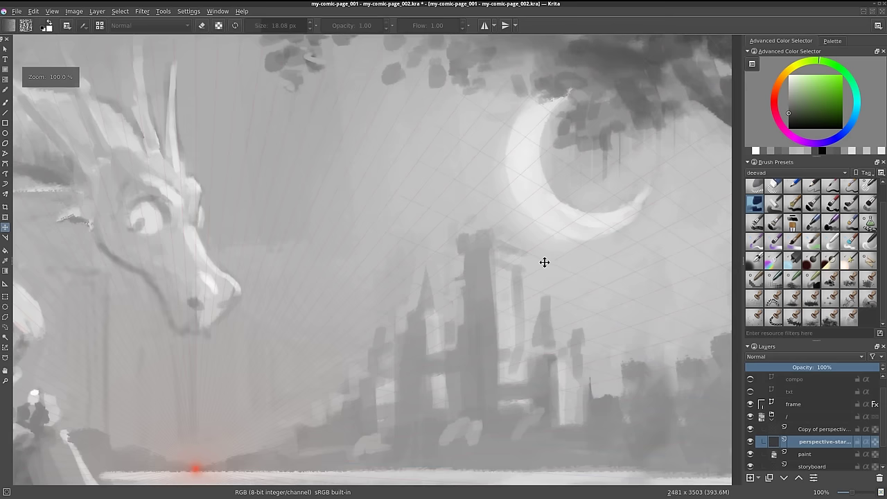
scroll(544, 262, "up", 2)
scroll(546, 262, "up", 1)
scroll(499, 267, "down", 3)
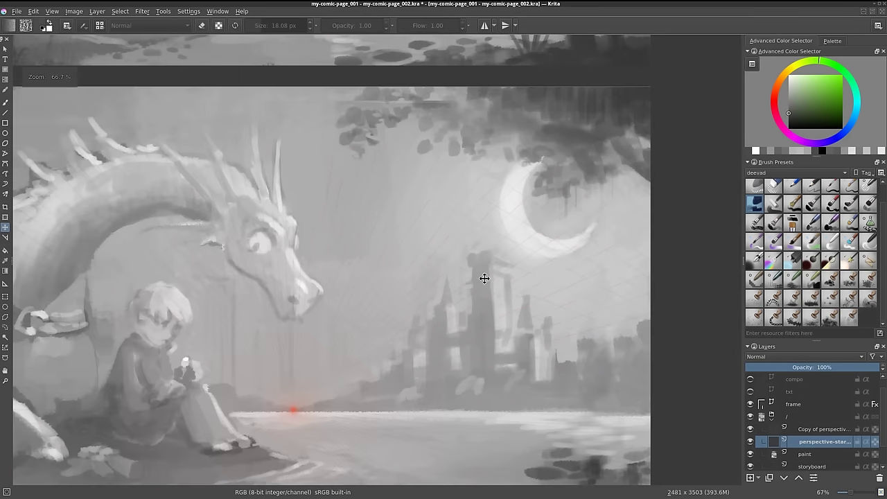
left_click(821, 433)
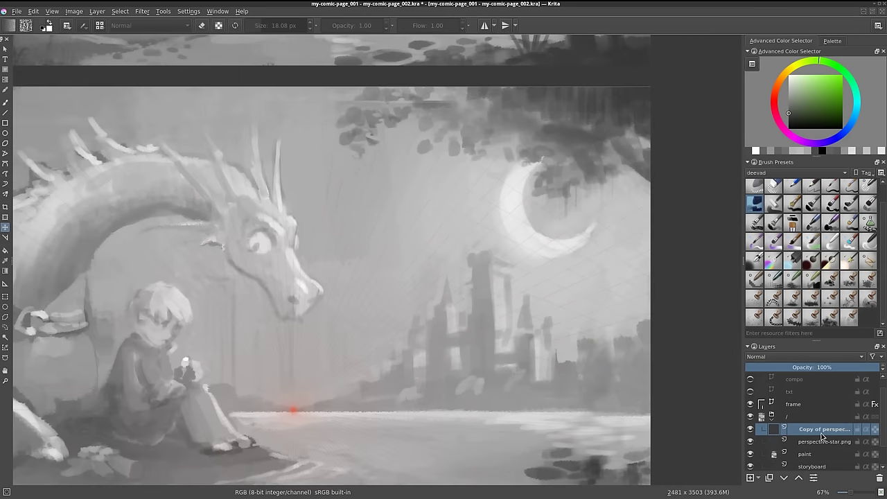
key("shift+Delete")
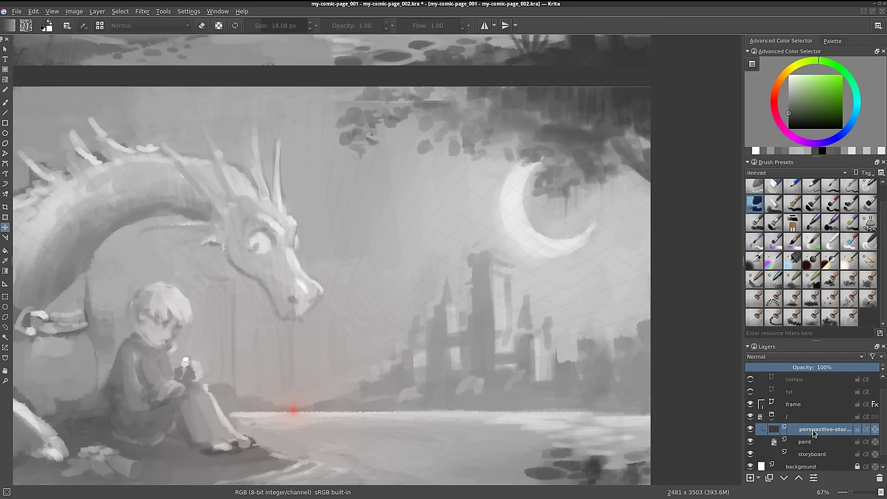
Rename perspective-star.png to 'persp' and move it to the top of the layer stack
double_click(814, 431)
type("pers")
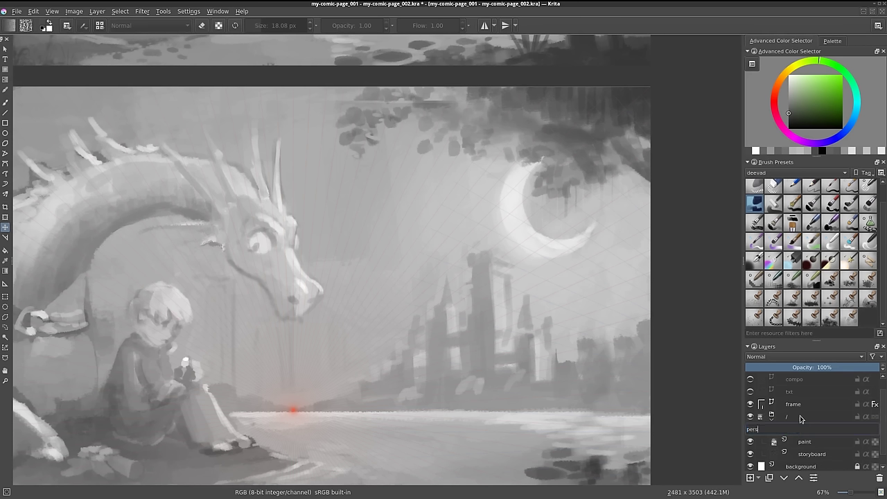
type("p")
key("Return")
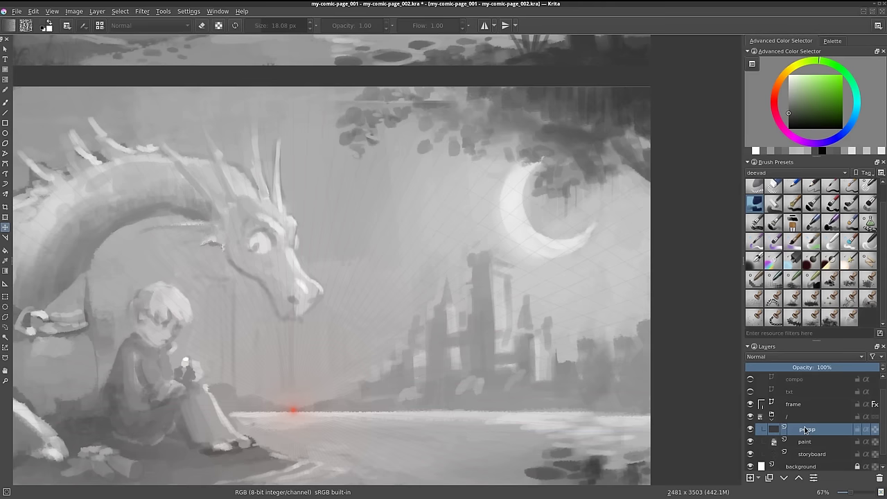
left_click_drag(805, 430, 831, 385)
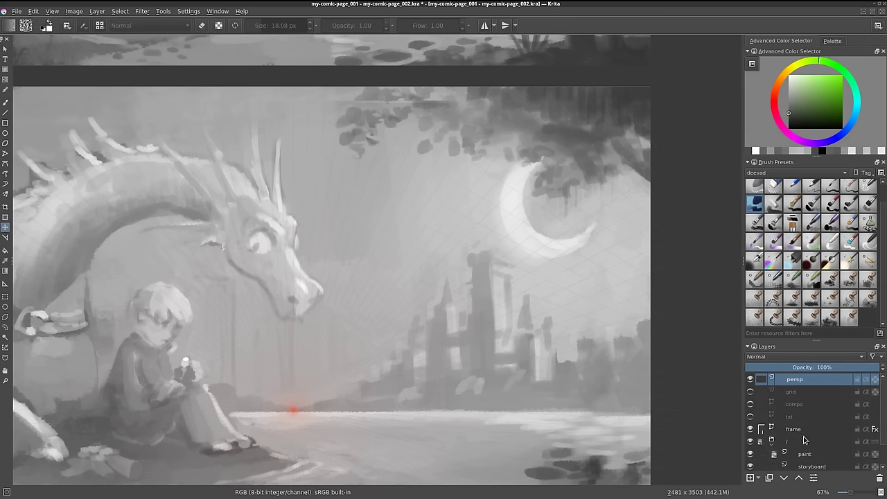
scroll(483, 360, "down", 2)
scroll(471, 358, "up", 2)
mouse_move(282, 395)
left_mouse_down()
mouse_move(380, 363)
mouse_move(368, 347)
left_mouse_up()
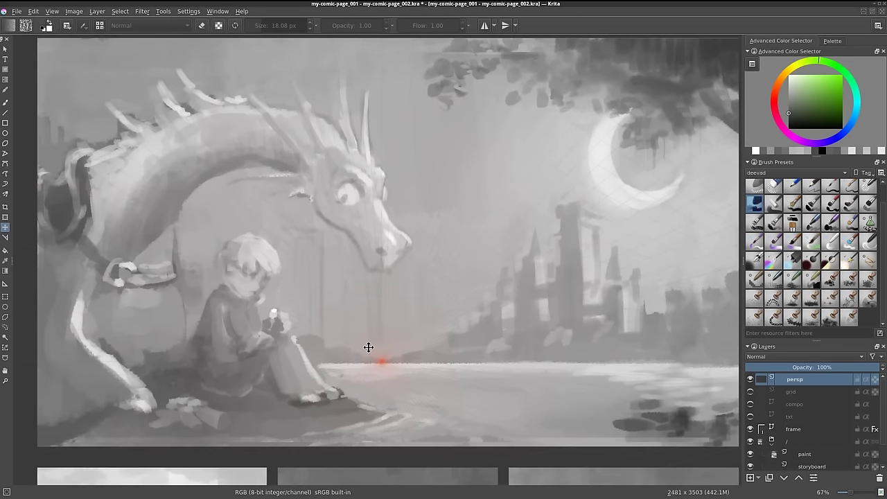
Erase the red vanishing-point dot with the deevad 1a eraser thin preset at 192 px
left_click(764, 191)
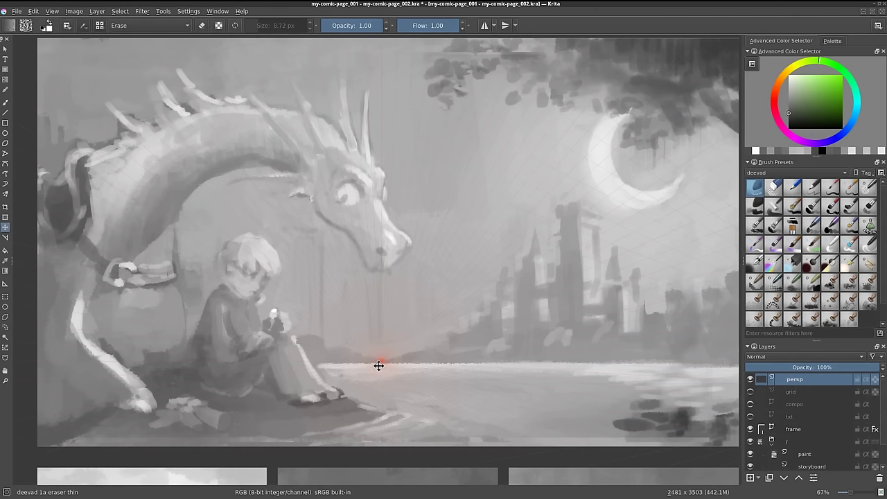
key("b")
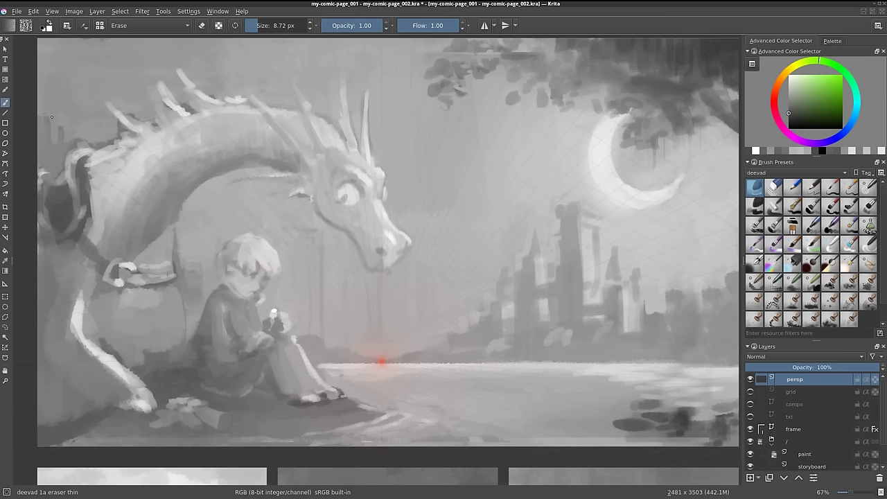
left_click_drag(376, 344, 443, 344)
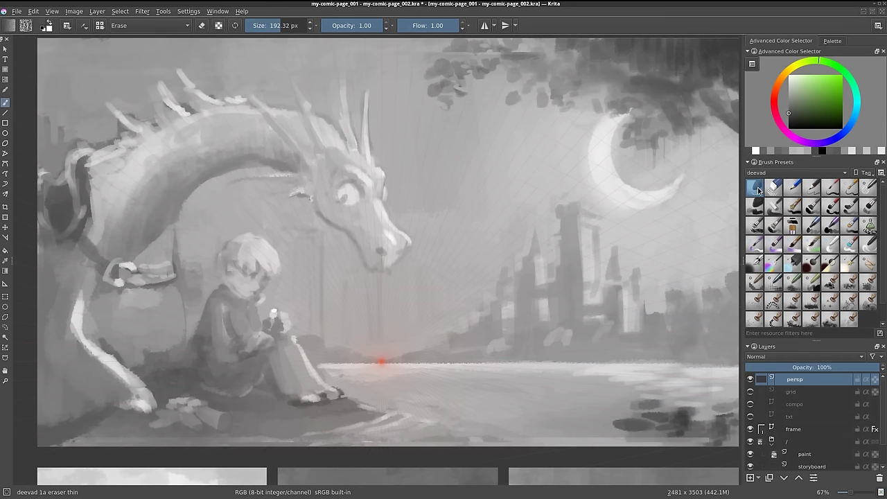
left_click_drag(380, 356, 380, 360)
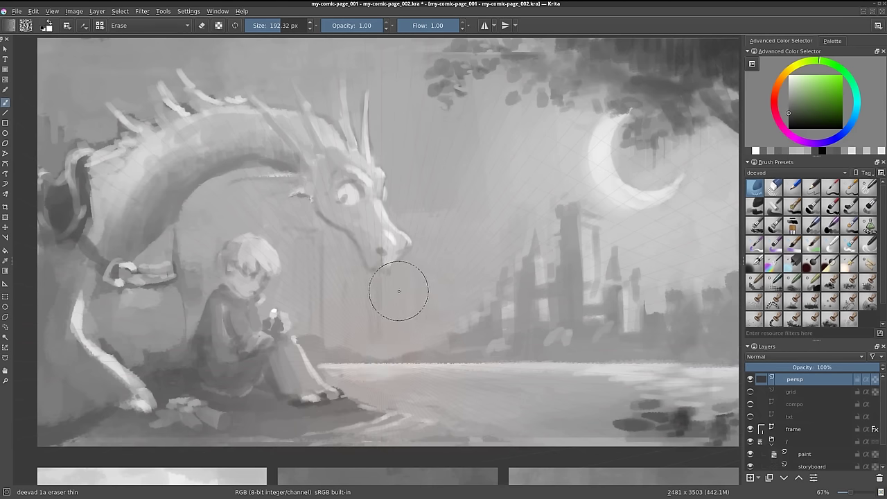
scroll(414, 309, "down", 2)
scroll(430, 298, "up", 1)
scroll(450, 295, "up", 1)
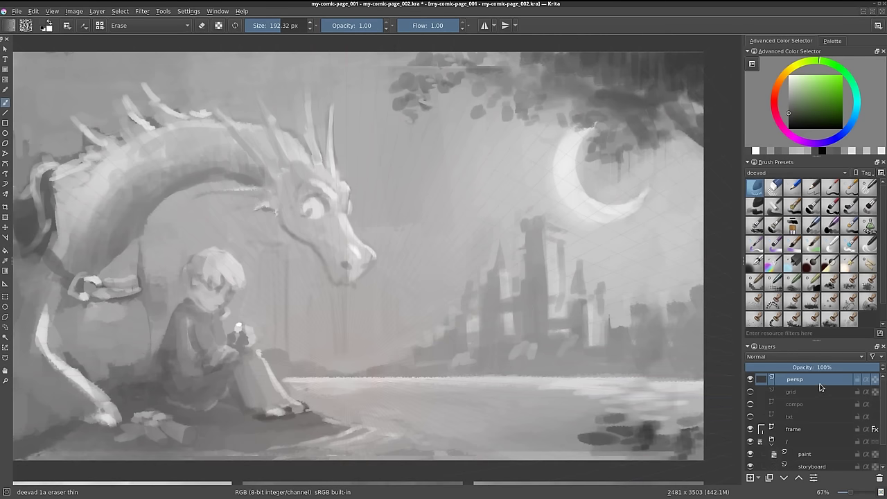
Lower the persp layer's opacity to 70% and reframe the whole page
left_click(841, 372)
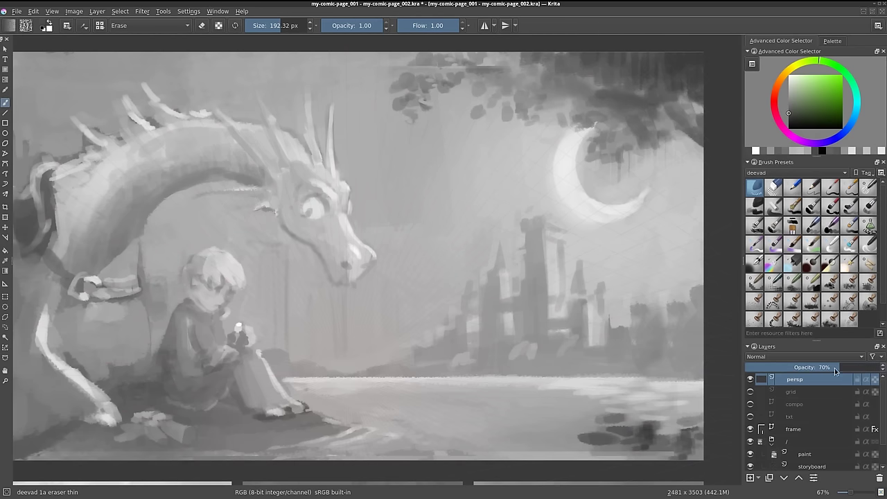
scroll(591, 299, "up", 5)
scroll(593, 298, "down", 2)
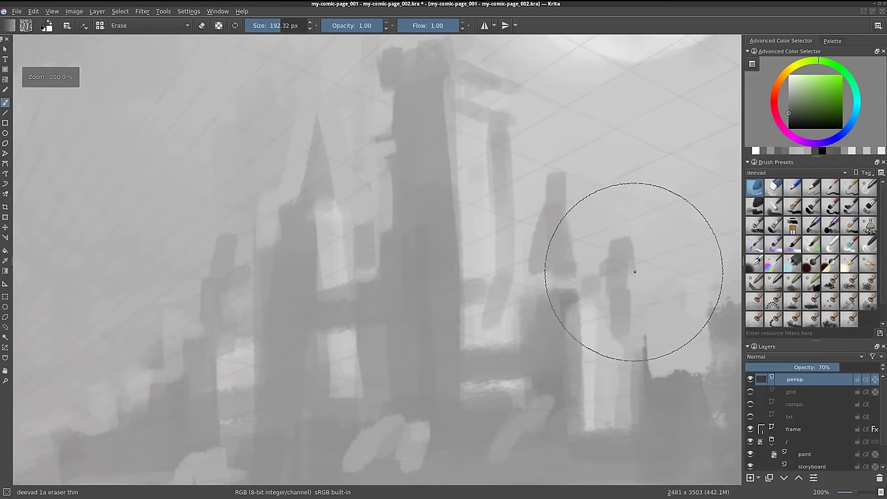
scroll(530, 268, "down", 2)
scroll(521, 264, "down", 1)
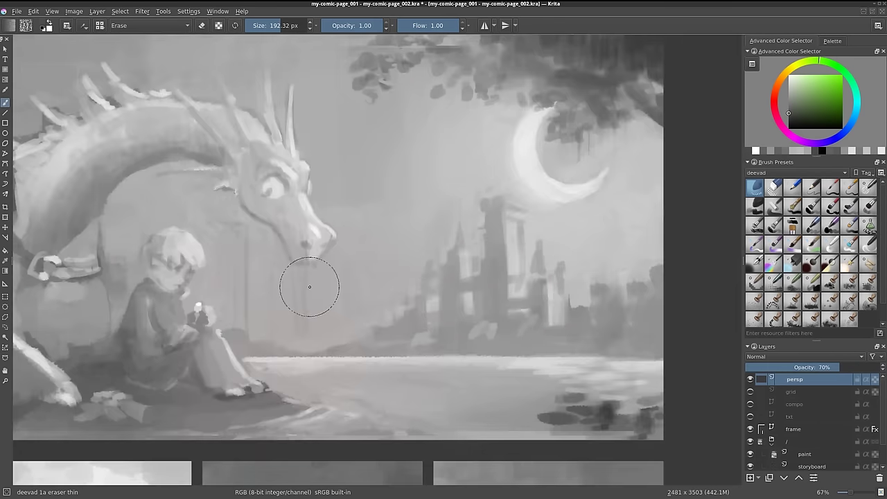
scroll(310, 286, "down", 2)
left_click_drag(301, 277, 365, 311)
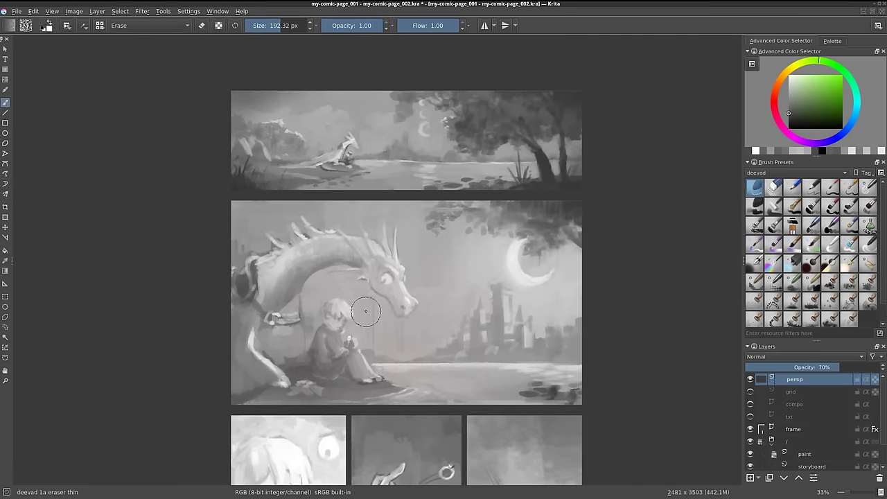
left_click_drag(372, 252, 366, 235)
left_click_drag(366, 203, 363, 225)
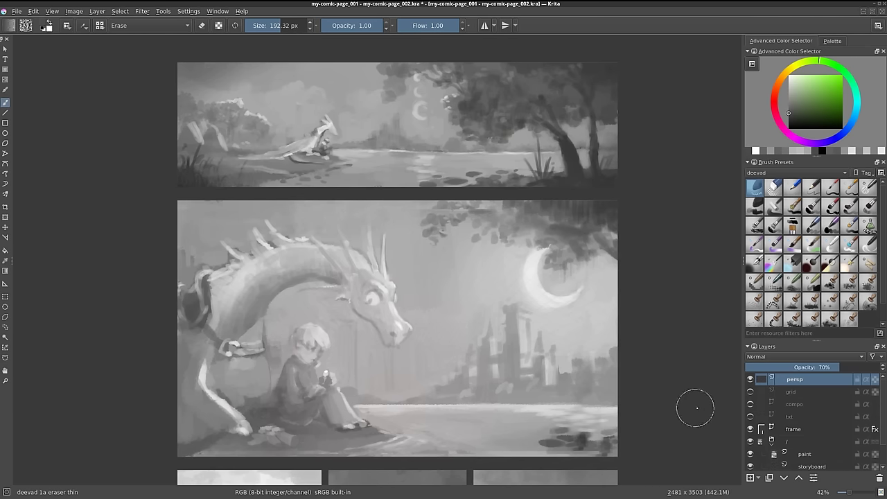
Select the paint layer, save, and touch up the girl's hair with a sampled dark colour
left_click(822, 455)
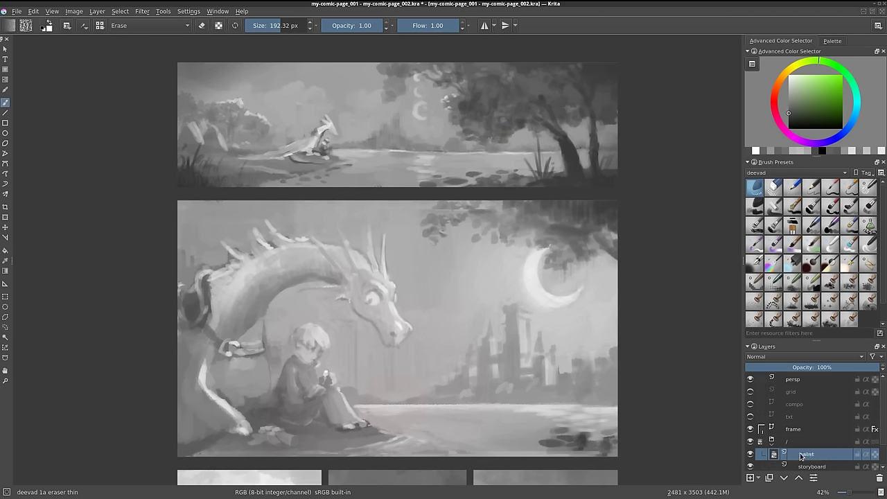
left_click_drag(297, 184, 315, 178)
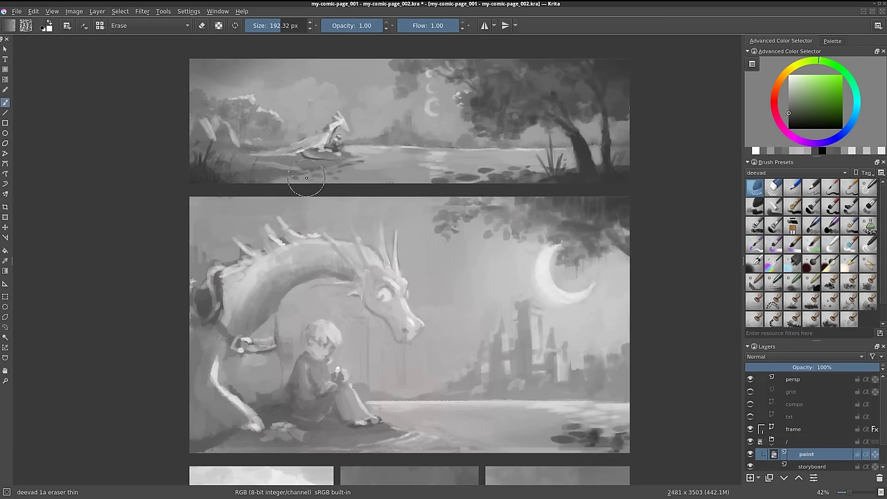
left_click_drag(343, 298, 376, 321)
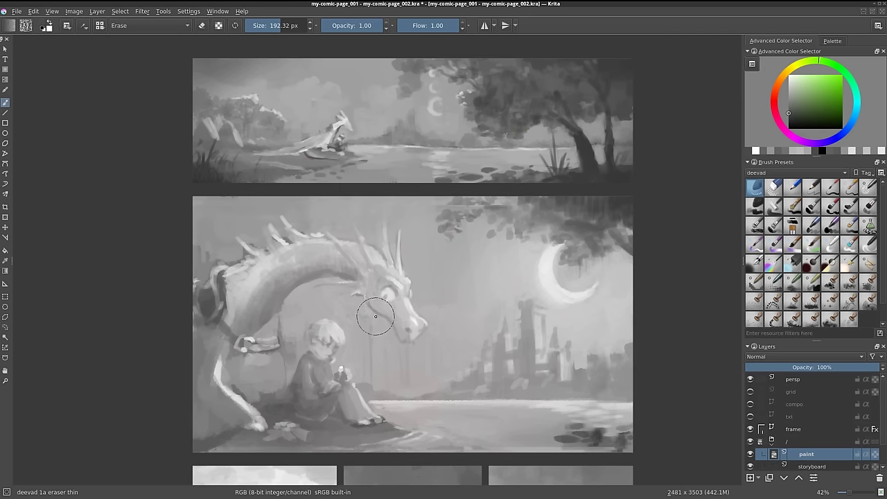
left_click(503, 347, "ctrl")
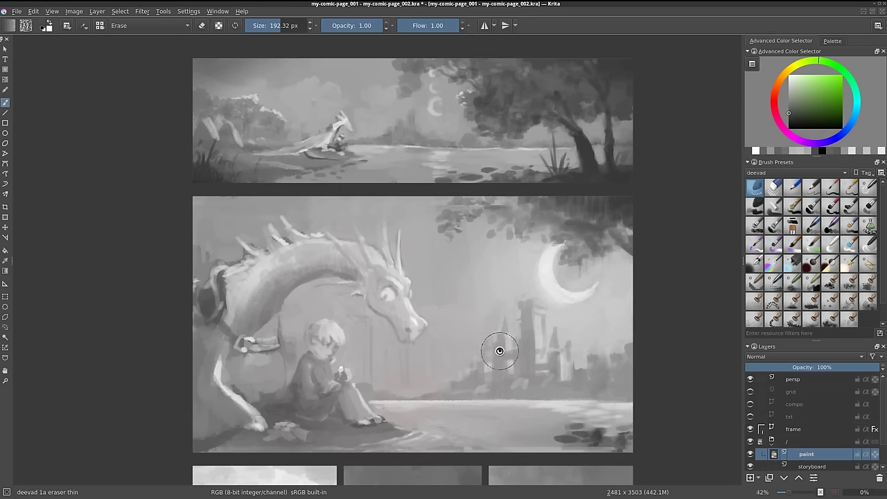
key("ctrl+s")
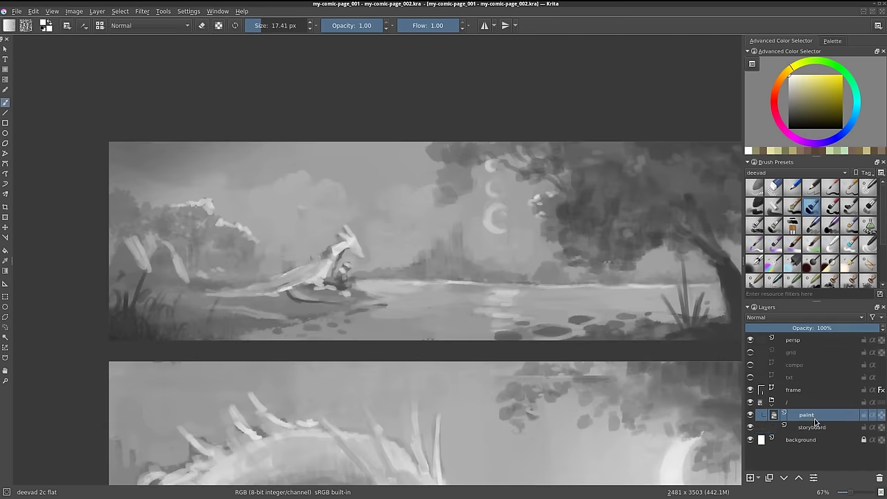
scroll(91, 408, "left", 3)
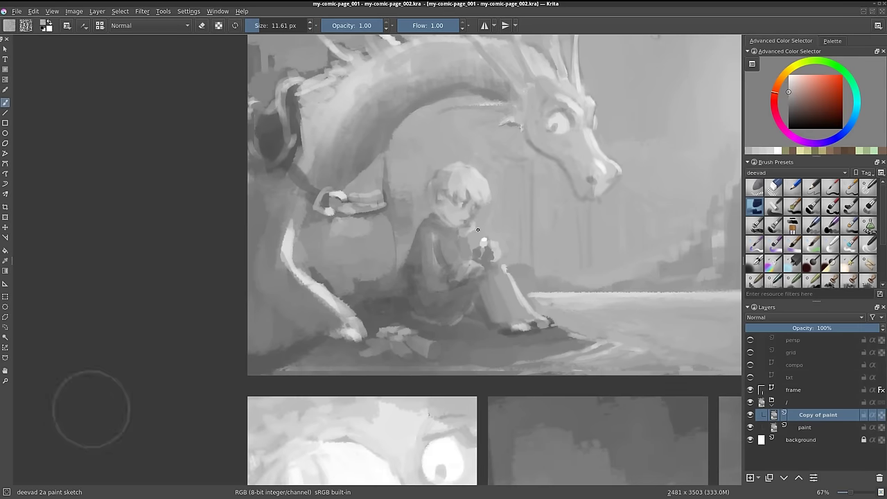
scroll(90, 409, "left", 3)
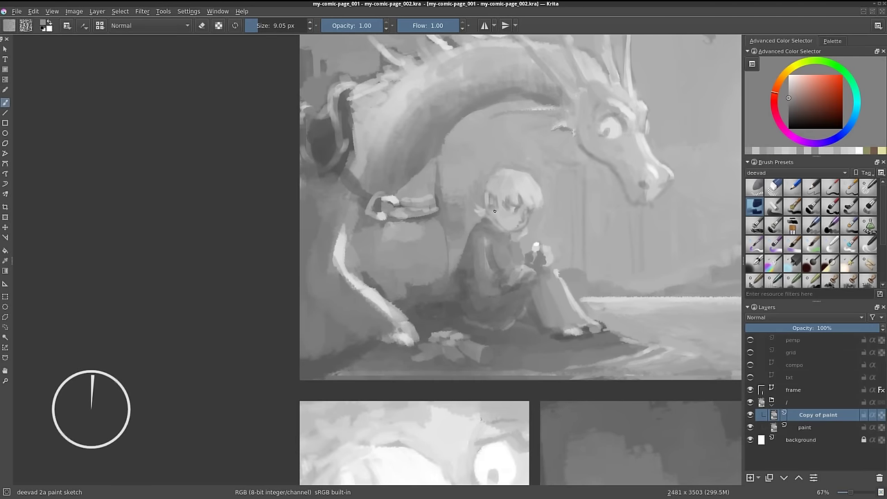
left_click_drag(539, 198, 474, 193)
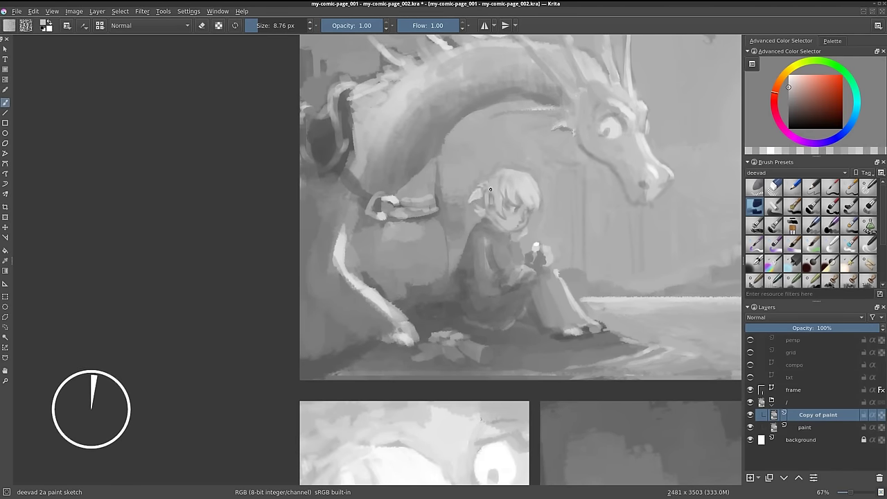
scroll(478, 196, "right", 2)
Check in mirrored view, then paint darker strokes on the girl's body and around her hands
key("m")
key("bracketleft")
key("bracketleft")
key("m")
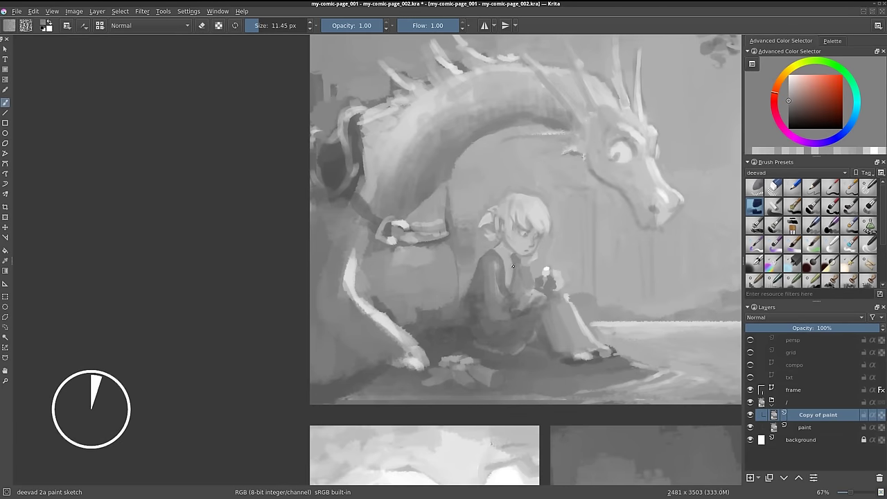
key("bracketright")
key("bracketright")
left_click(507, 202, "ctrl")
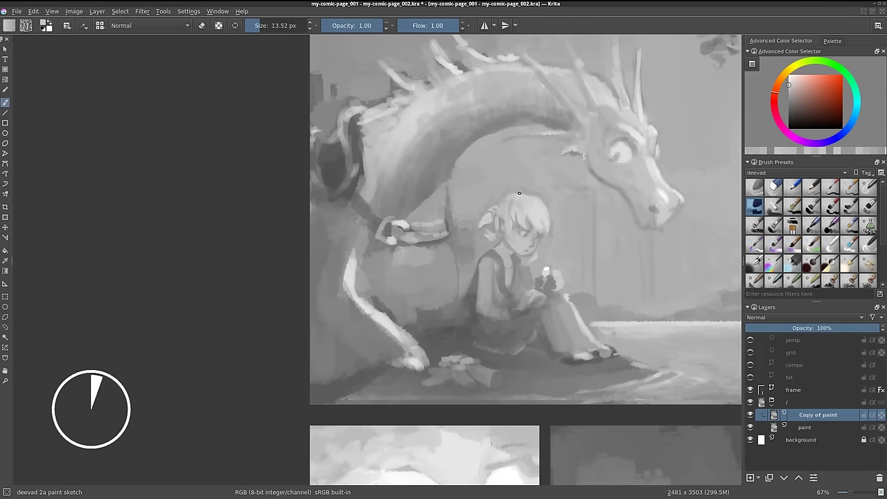
key("bracketright")
key("bracketright")
key("bracketright")
left_click_drag(485, 208, 499, 271)
mouse_move(513, 218)
left_mouse_down()
mouse_move(532, 238)
mouse_move(558, 232)
mouse_move(499, 260)
left_mouse_up()
left_click_drag(565, 226, 534, 266)
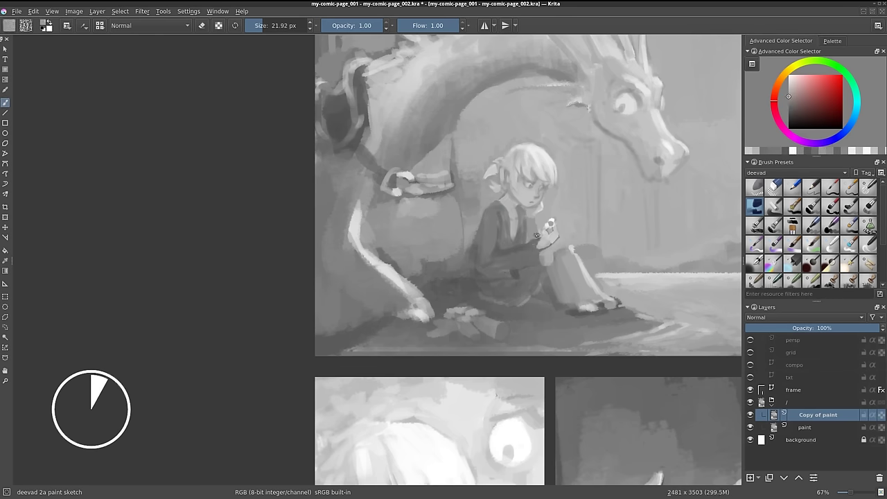
Lighten the girl's feet and darken her lap and robe, checking in mirrored view
key("m")
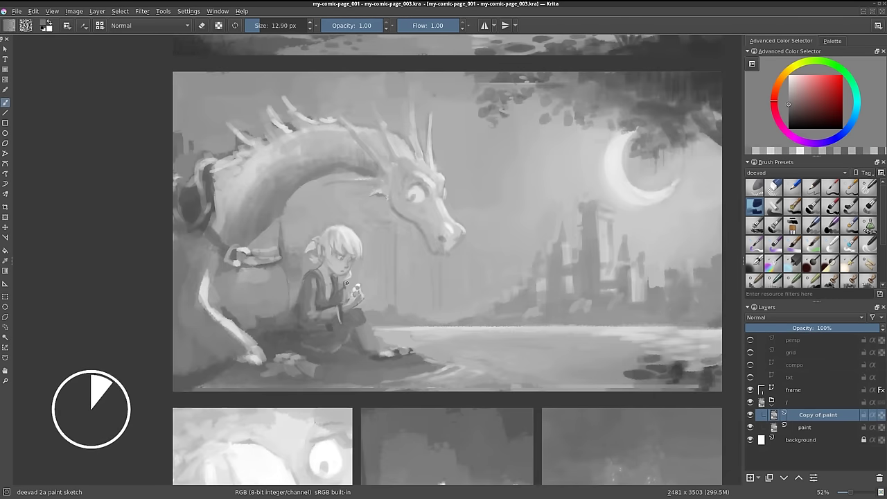
key("plus")
left_click_drag(312, 261, 378, 255)
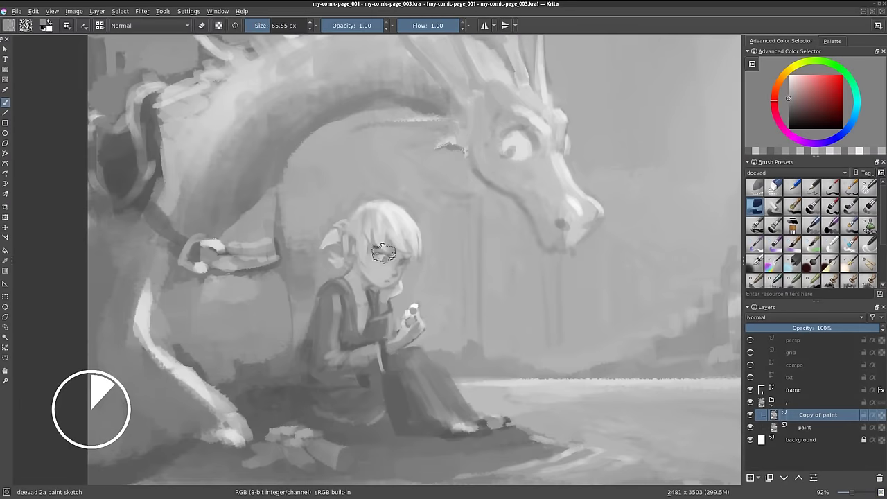
key("m")
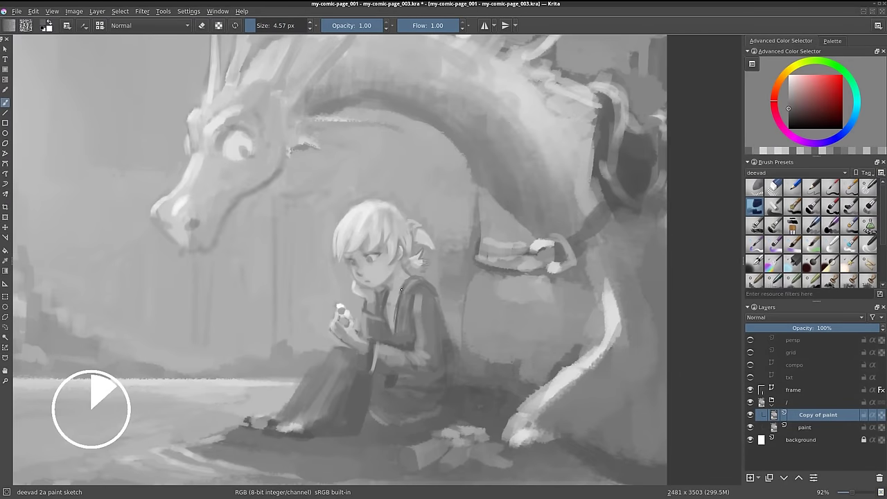
key("minus")
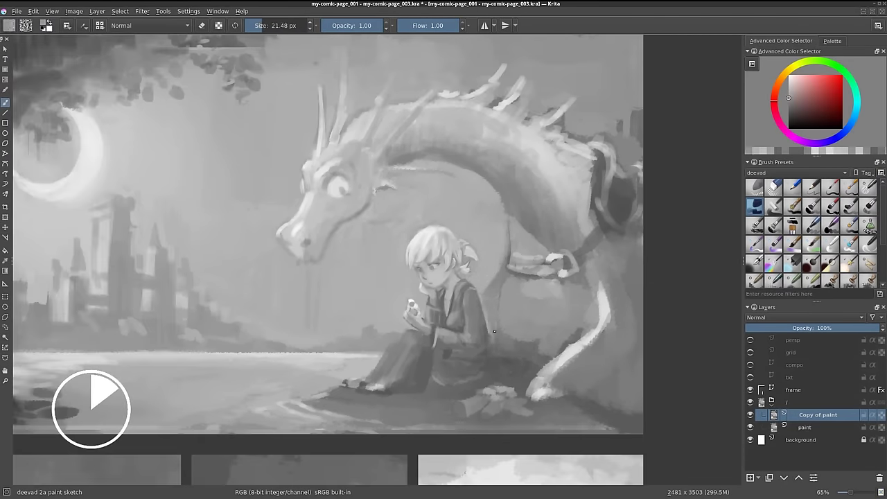
key("m")
left_click_drag(456, 362, 507, 352)
mouse_move(442, 315)
left_mouse_down()
mouse_move(389, 328)
mouse_move(444, 364)
left_mouse_up()
key("m")
key("m")
Repaint the dragon's eye white with a pupil, darken its snout, and rework the shoreline
mouse_move(487, 209)
left_mouse_down()
mouse_move(464, 180)
mouse_move(492, 221)
left_mouse_up()
left_click_drag(485, 191, 513, 239)
left_click_drag(453, 179, 478, 173)
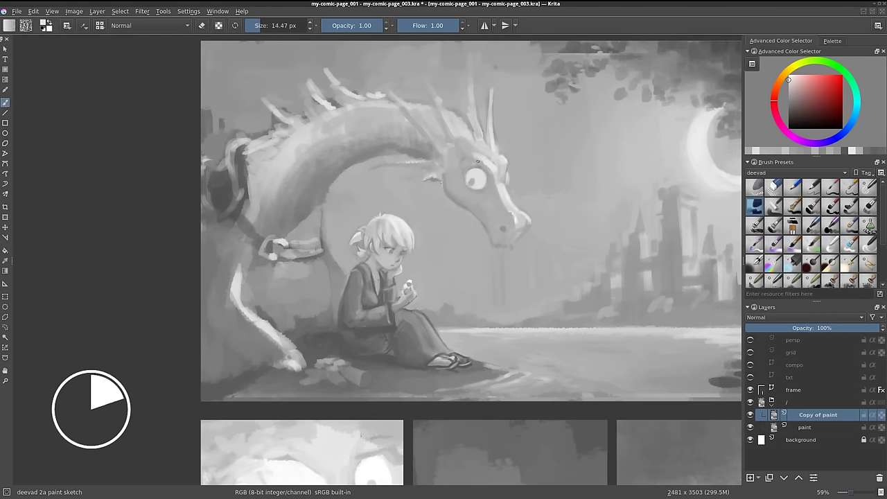
scroll(478, 161, "down", 2)
left_click_drag(413, 383, 489, 399)
left_click_drag(568, 364, 676, 405)
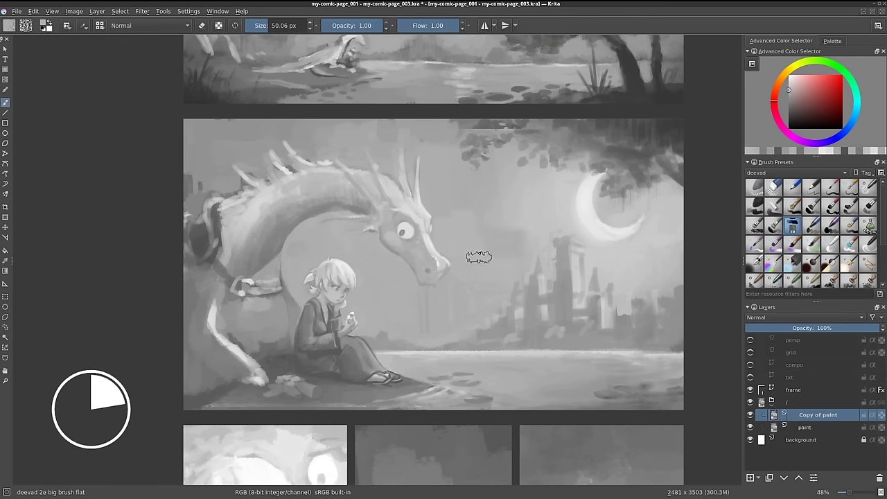
Stamp leaf foliage along the tree canopy with a leaf-stamping brush
scroll(804, 236, "down", 2)
left_click(792, 276)
left_click_drag(450, 135, 535, 144)
Paint light strokes on the dragon's jaw, horns and neck, then darken the jaw
key("slash")
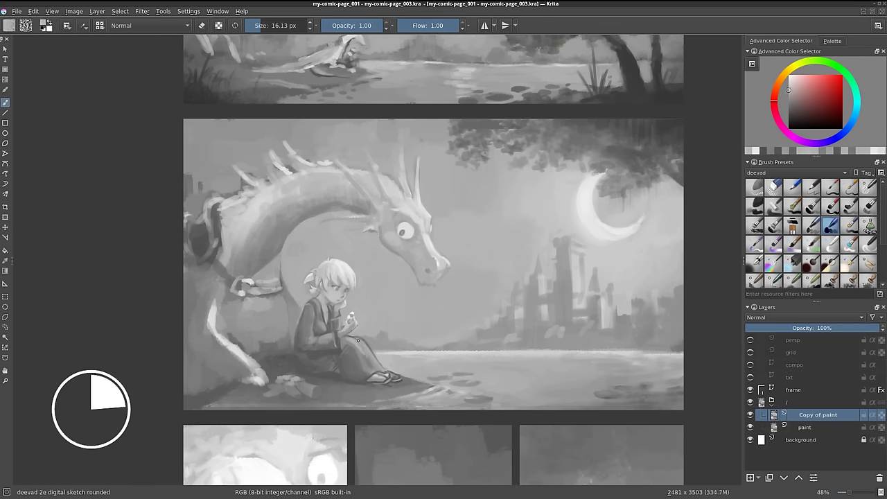
mouse_move(416, 234)
left_mouse_down()
mouse_move(454, 283)
mouse_move(462, 280)
left_mouse_up()
left_click(455, 283, "ctrl")
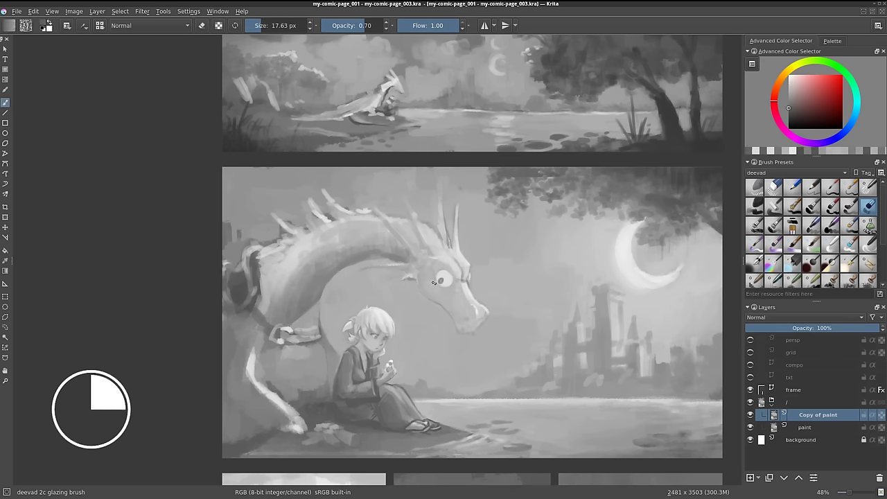
key("slash")
left_click(429, 284, "ctrl")
left_click_drag(472, 303, 479, 325)
left_click_drag(449, 248, 416, 191)
left_click_drag(413, 249, 384, 275)
left_click(416, 281, "ctrl")
left_click_drag(457, 291, 484, 316)
Repaint the castle tower top and shape its walls with sampled light and dark greys
scroll(429, 315, "up", 2)
left_click(577, 277, "ctrl")
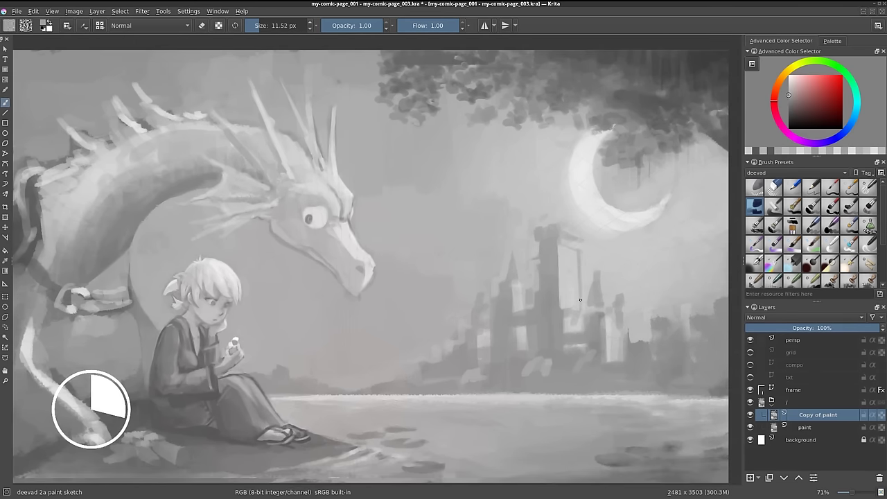
mouse_move(547, 229)
left_mouse_down()
mouse_move(560, 243)
mouse_move(541, 231)
left_mouse_up()
left_click(571, 230, "ctrl")
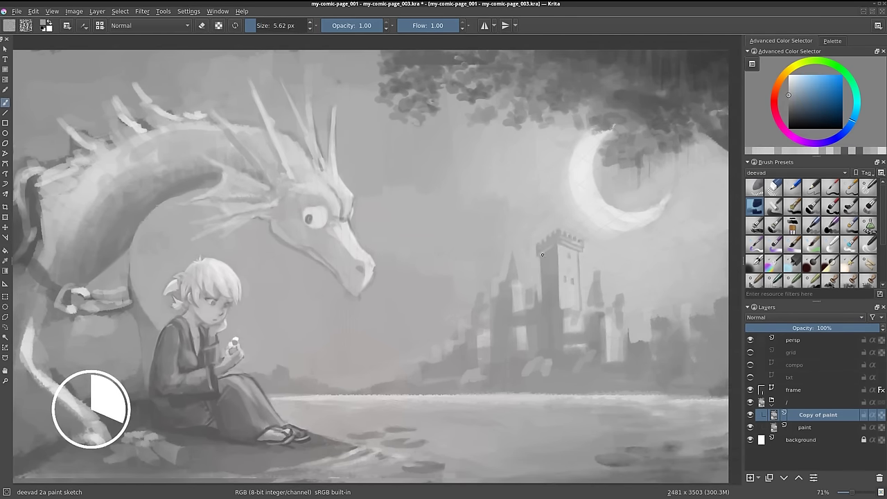
left_click(519, 282, "ctrl")
mouse_move(603, 316)
left_mouse_down()
mouse_move(610, 361)
mouse_move(634, 349)
left_mouse_up()
left_click_drag(471, 325, 485, 367)
left_click(581, 320, "ctrl")
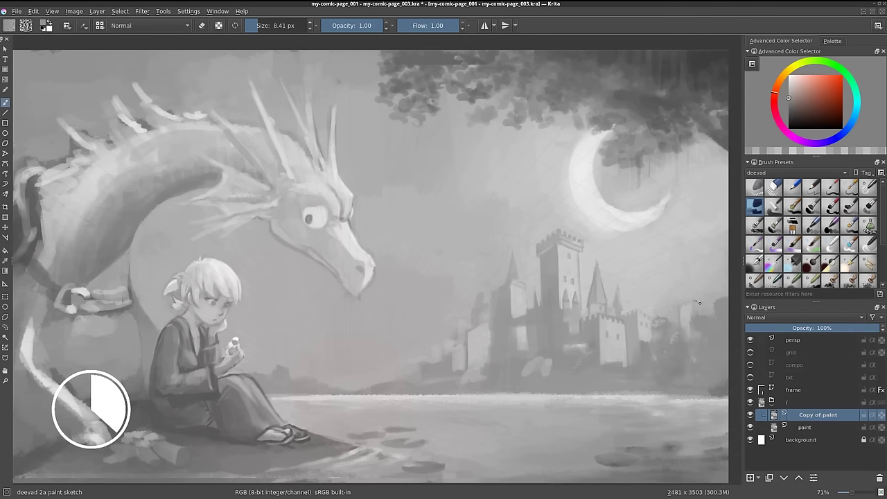
key("minus")
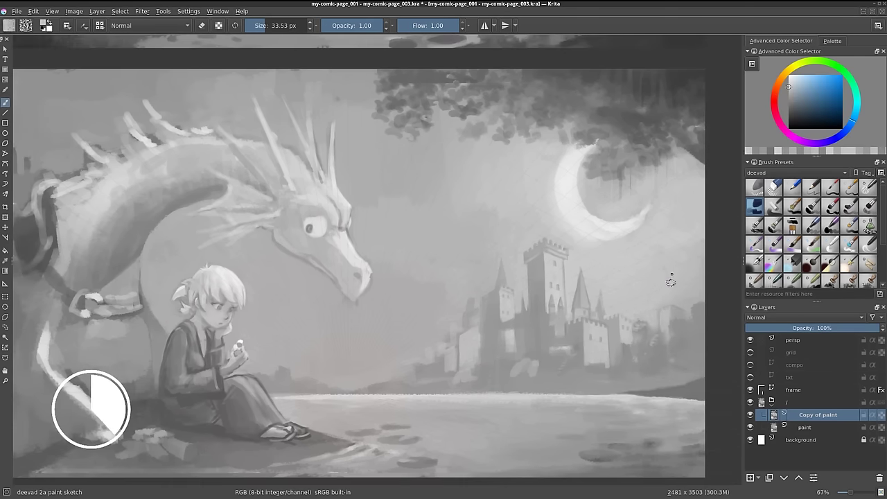
Paint dark clouds left of the moon and extend them across the sky
left_click_drag(671, 281, 556, 298)
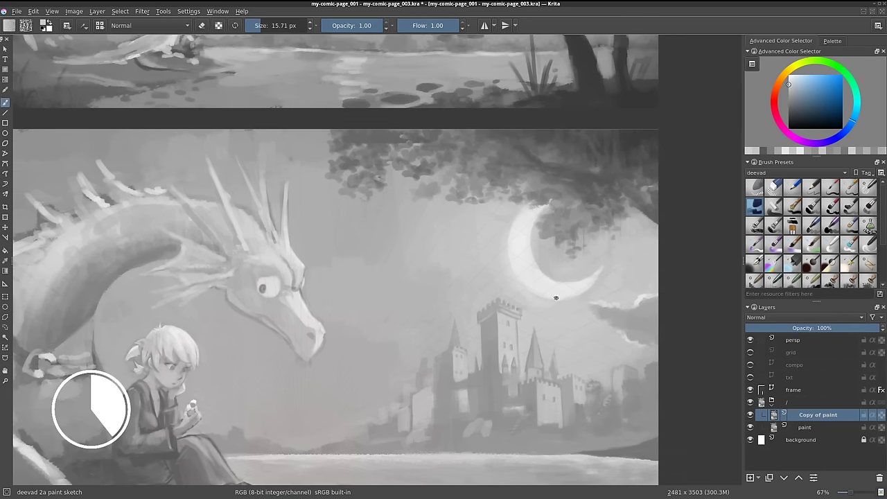
mouse_move(478, 263)
left_mouse_down()
mouse_move(368, 328)
mouse_move(467, 248)
left_mouse_up()
left_click_drag(572, 355, 636, 316)
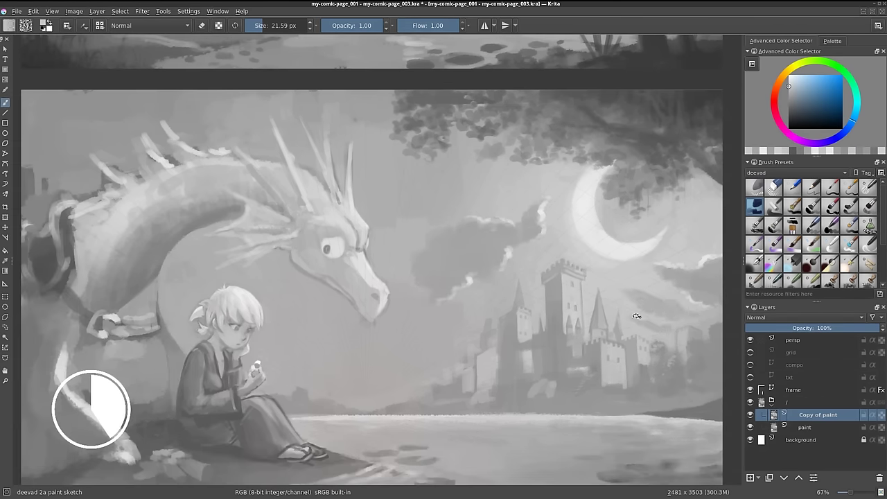
key("minus")
key("minus")
key("1")
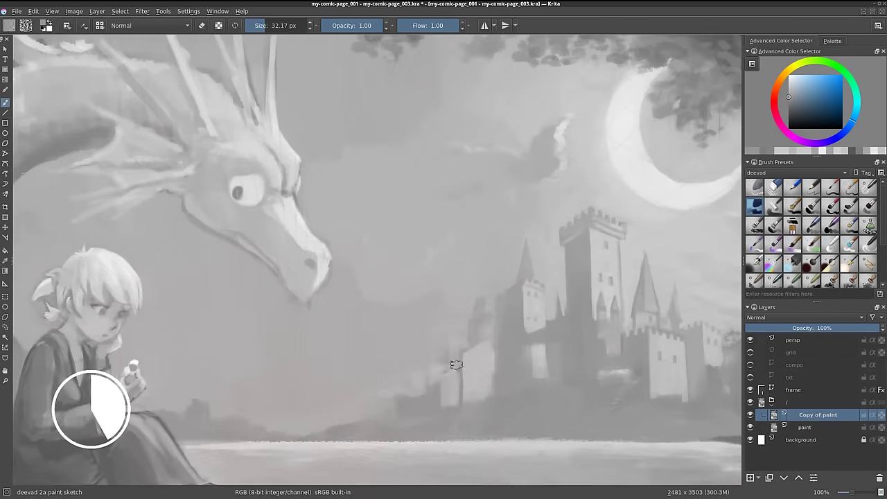
key("minus")
key("minus")
key("minus")
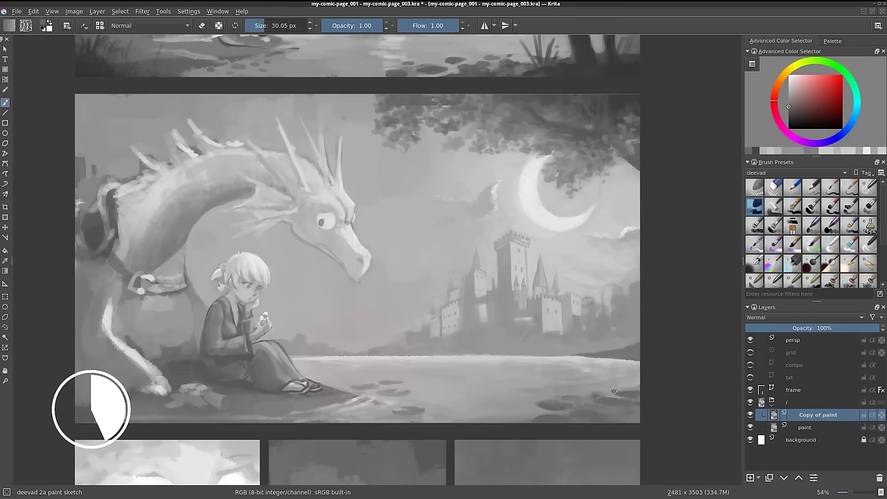
scroll(386, 288, "up", 2)
key("bracketleft")
left_click(356, 212, "ctrl")
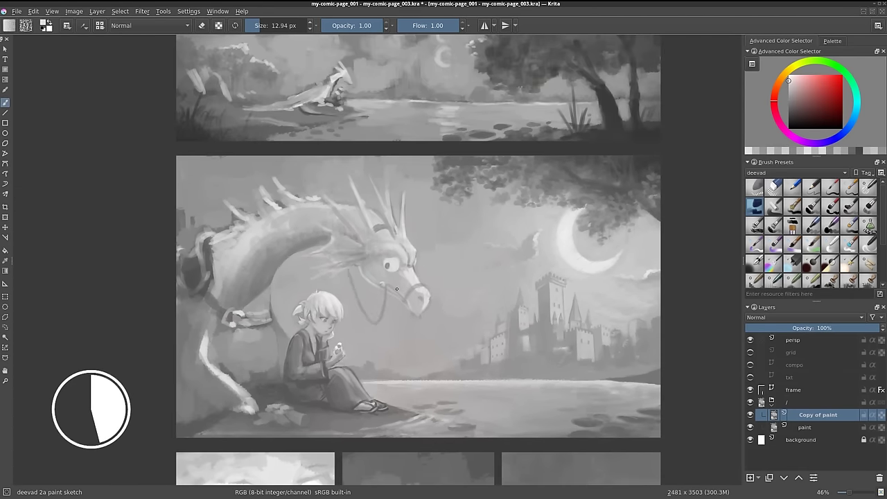
Highlight the dragon's head spikes with sampled lighter greys
left_click_drag(396, 288, 475, 251)
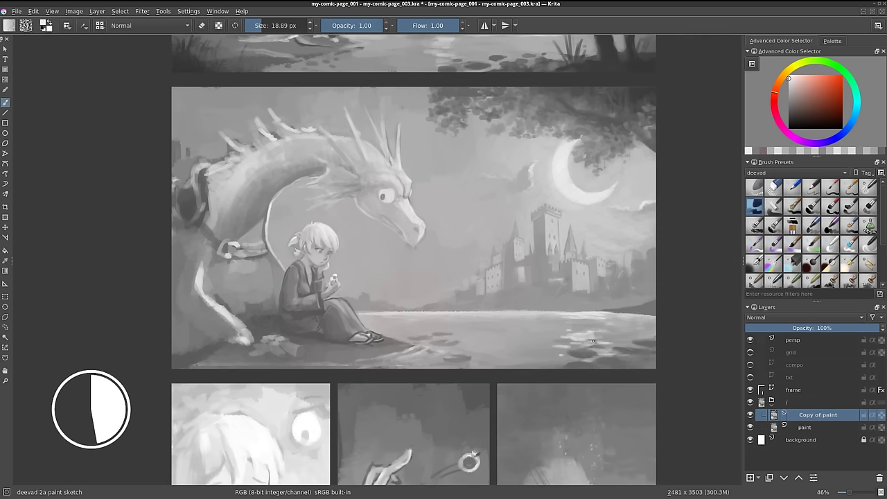
left_click_drag(673, 364, 590, 333)
key("bracketright")
left_click(463, 289, "ctrl")
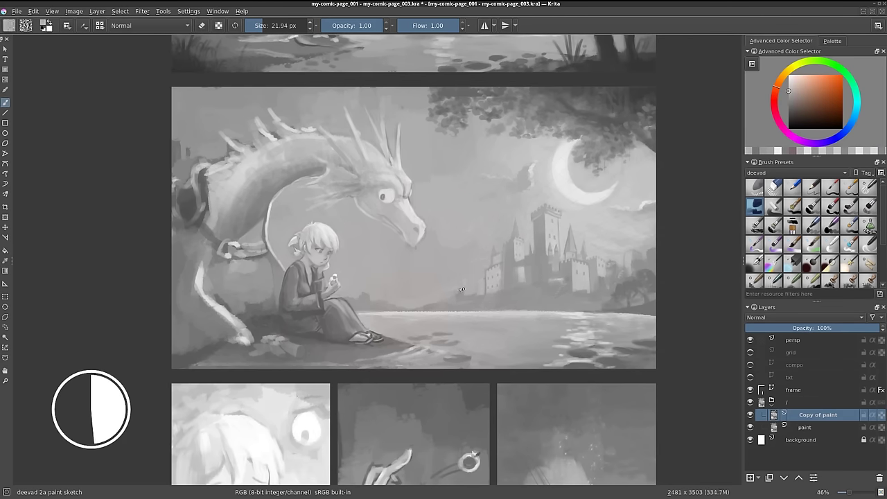
mouse_move(373, 196)
left_mouse_down()
mouse_move(455, 194)
mouse_move(497, 238)
left_mouse_up()
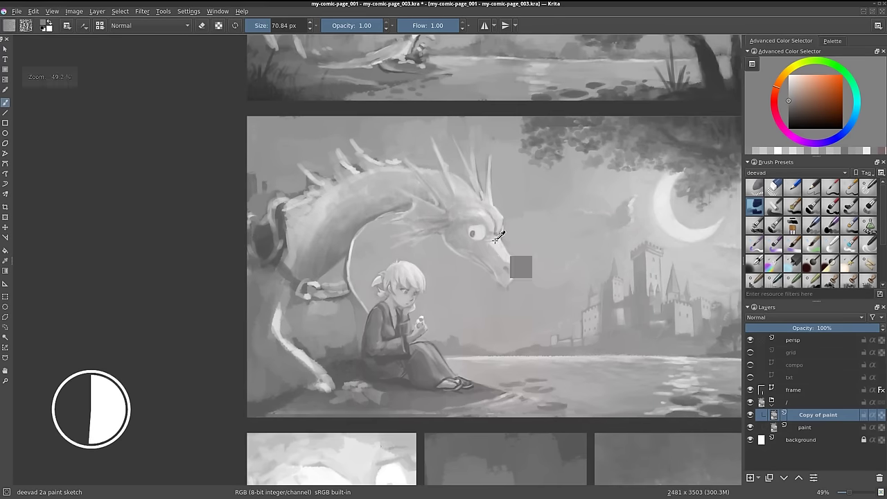
left_click_drag(469, 184, 423, 166)
left_click(498, 241, "ctrl")
left_click_drag(485, 203, 480, 154)
Refine the head spikes with a smaller brush and darker grey strokes
key("bracketleft")
left_click(496, 246, "ctrl")
left_click_drag(489, 213, 478, 186)
left_click(478, 186, "ctrl")
left_click_drag(420, 158, 453, 211)
key("bracketleft")
left_click_drag(465, 173, 433, 206)
Highlight the dragon's snout with a lighter grey
key("bracketright")
left_click(490, 253, "ctrl")
left_click_drag(509, 258, 530, 277)
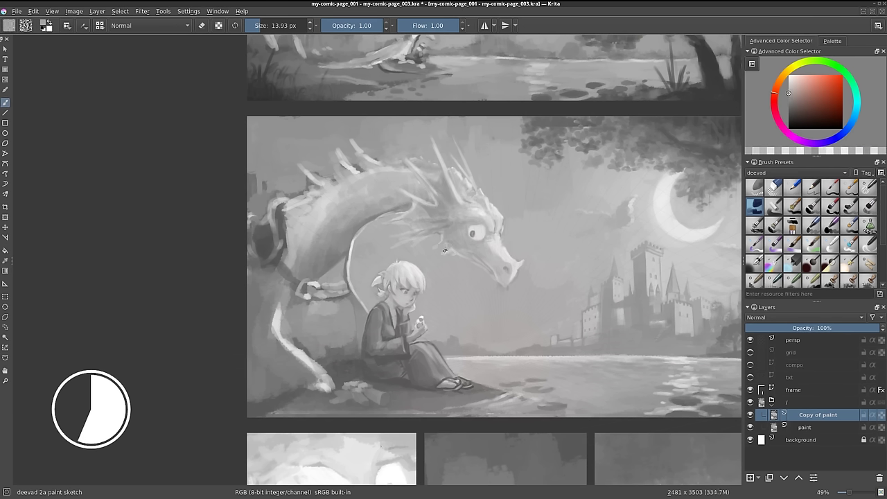
key("bracketleft")
left_click(473, 262, "ctrl")
Lighten the ground along the bottom of the dragon panel
key("bracketleft")
key("minus")
key("bracketright")
left_click(347, 334, "ctrl")
left_click_drag(315, 340, 419, 341)
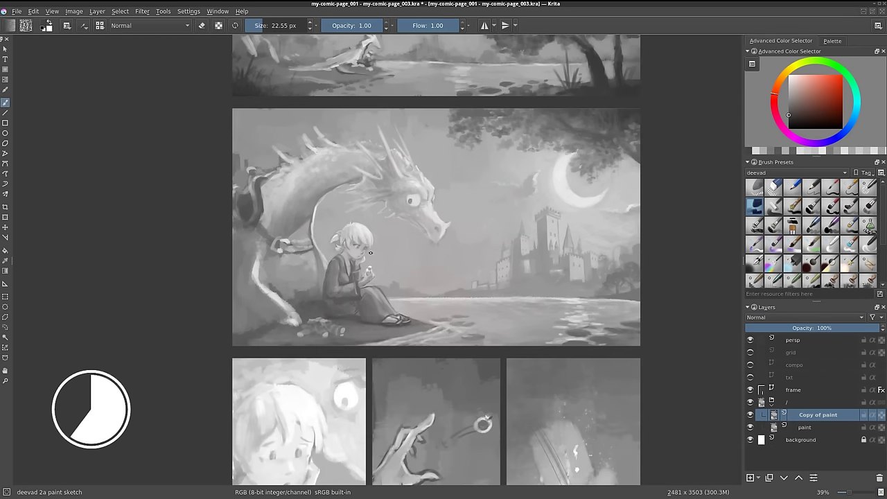
Copy part of the painting, paste it as a new layer and start transforming it
key("plus")
key("ctrl+v")
key("ctrl+t")
Apply the transform to the pasted piece and lighten the sky above the dragon
key("Return")
key("b")
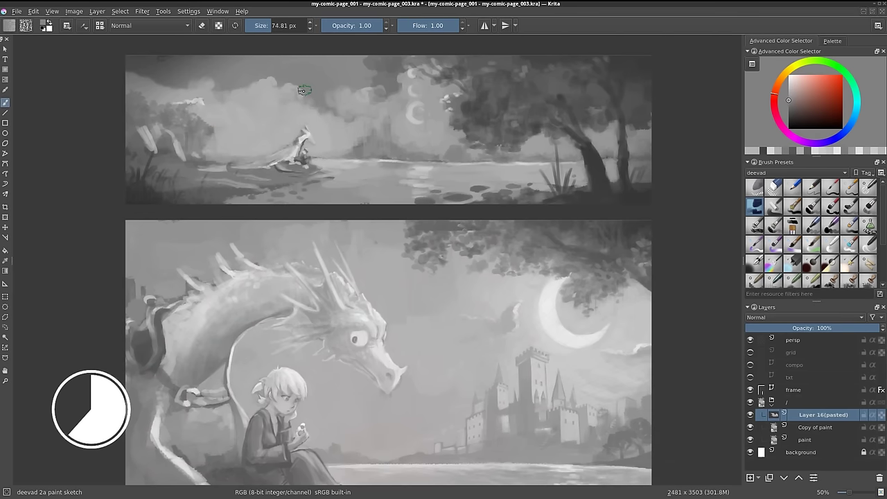
left_click_drag(279, 76, 399, 97)
left_click_drag(215, 69, 128, 90)
Merge the pasted layer down into Copy of paint with Ctrl+E
key("minus")
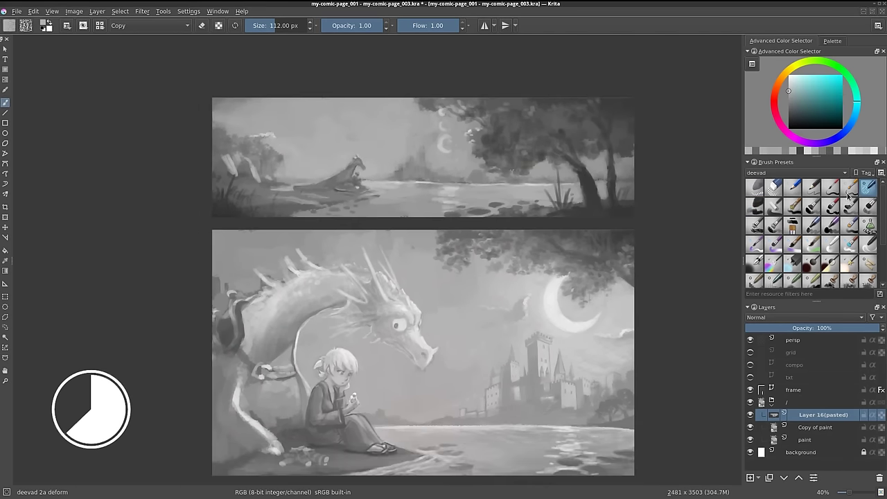
key("bracketleft")
key("bracketleft")
key("ctrl+e")
Paint a light distant castle skyline near the trees and water in the top panel
key("bracketleft")
mouse_move(401, 167)
left_mouse_down()
mouse_move(428, 144)
mouse_move(403, 170)
mouse_move(452, 169)
mouse_move(423, 154)
mouse_move(387, 180)
left_mouse_up()
key("bracketright")
key("bracketleft")
key("bracketleft")
key("bracketleft")
left_click_drag(518, 177, 554, 165)
left_click_drag(470, 216, 528, 203)
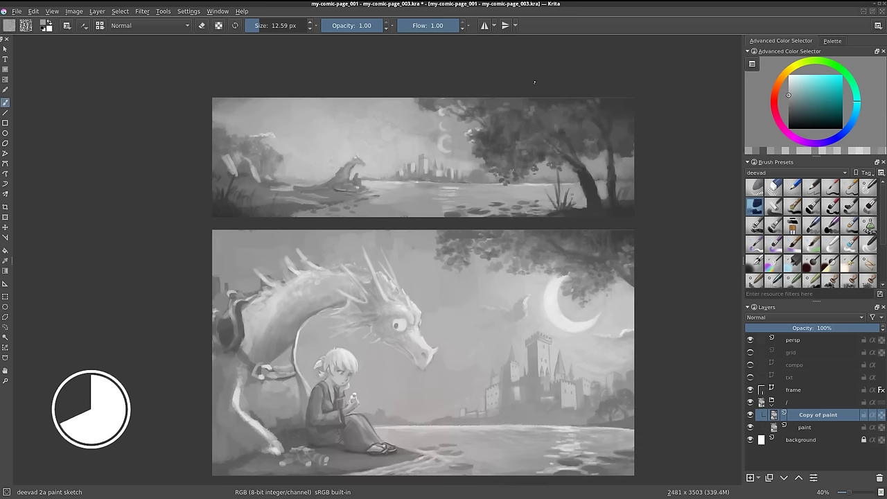
Paint the small top-panel dragon with a raised head and curved tail, undoing a stray bird stroke
left_click_drag(446, 128, 457, 145)
left_click(365, 233, "ctrl")
mouse_move(360, 184)
left_mouse_down()
mouse_move(367, 171)
mouse_move(396, 197)
left_mouse_up()
left_click_drag(337, 208, 300, 188)
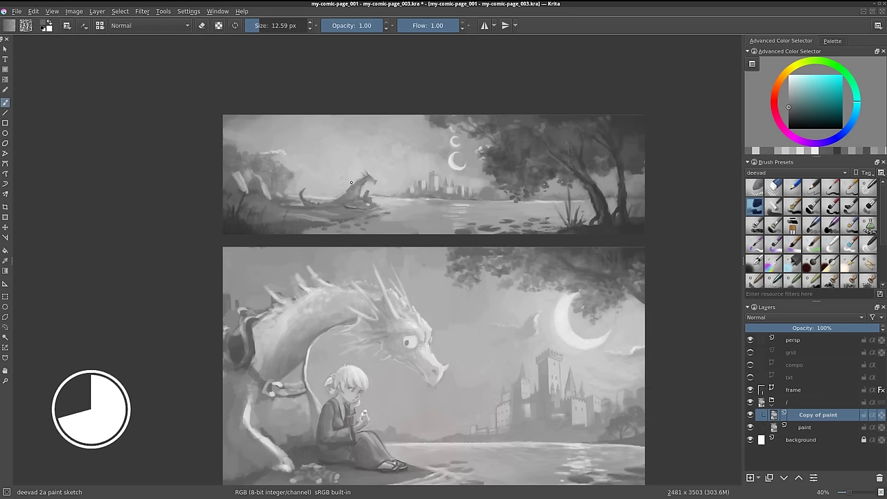
left_click_drag(576, 195, 554, 205)
key("ctrl+z")
key("ctrl+z")
Shrink the brush, mirror the view to check the page, and sample a light grey
key("bracketleft")
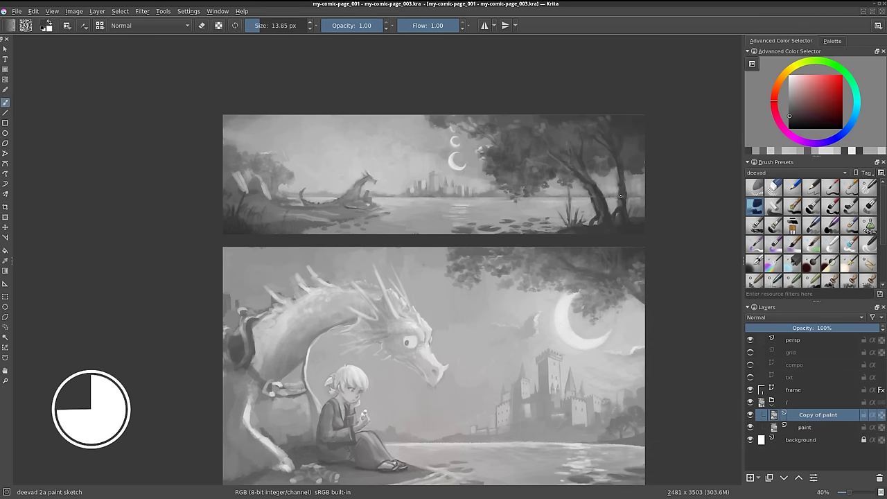
key("bracketleft")
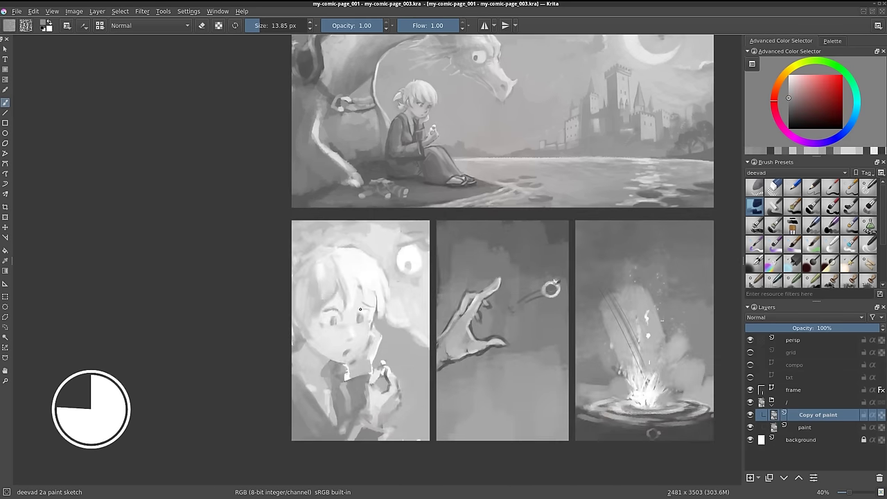
key("m")
left_click(532, 296, "ctrl")
Paint a dark stroke near the girl's mouth using a dark sampled tone
left_click(529, 291, "ctrl")
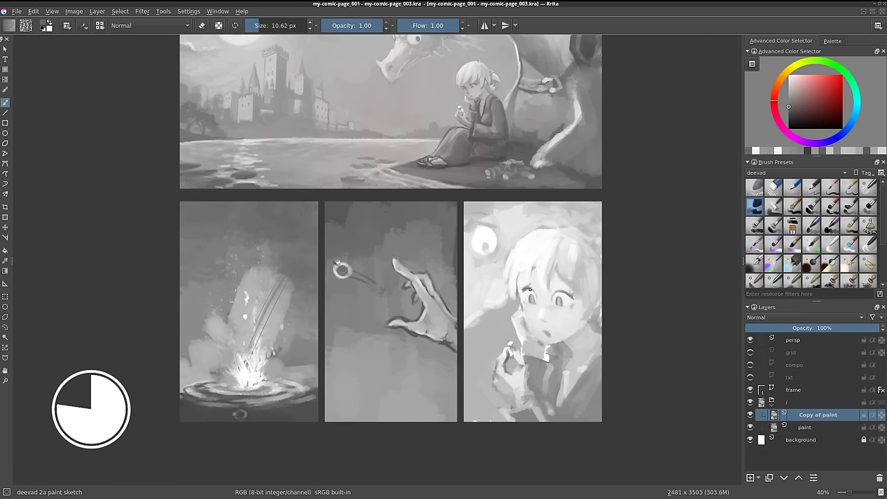
left_click(485, 312, "ctrl")
left_click(485, 356, "ctrl")
key("m")
key("bracketleft")
left_click(354, 280, "ctrl")
mouse_move(347, 303)
left_mouse_down()
mouse_move(398, 321)
mouse_move(360, 325)
mouse_move(336, 308)
mouse_move(341, 338)
left_mouse_up()
Add small skin-tone strokes to the girl's face and light strokes on her hair
left_click(395, 302, "ctrl")
key("bracketright")
key("bracketright")
key("bracketright")
left_click(336, 308, "ctrl")
key("bracketleft")
key("bracketleft")
key("bracketleft")
left_click(337, 302, "ctrl")
left_click_drag(333, 246, 337, 269)
left_click(397, 273, "ctrl")
mouse_move(338, 228)
left_mouse_down()
mouse_move(340, 276)
mouse_move(376, 270)
mouse_move(406, 300)
mouse_move(409, 329)
mouse_move(378, 359)
left_mouse_up()
Mirror the view to check the face and save the comic page
key("bracketright")
key("bracketright")
key("m")
key("ctrl+s")
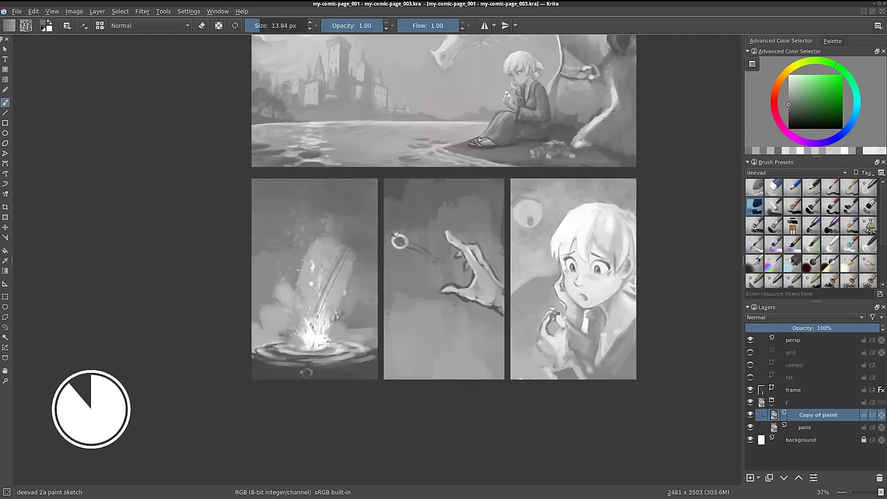
Refine the girl's hand, darken the jacket edge in the close-up panel, and save
mouse_move(553, 321)
left_mouse_down()
mouse_move(575, 371)
mouse_move(551, 377)
left_mouse_up()
key("]")
mouse_move(627, 322)
left_mouse_down()
mouse_move(621, 373)
mouse_move(610, 377)
left_mouse_up()
left_click_drag(589, 309, 586, 370)
key("[")
key("[")
left_click(586, 236)
key("minus")
key("ctrl+s")
Mirror the view back and touch up the reaching-hand panel
key("m")
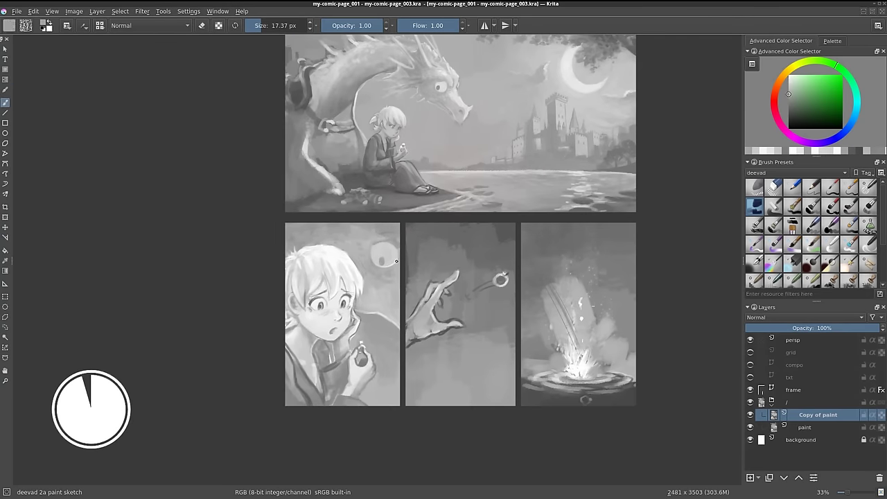
key("bracketright")
key("bracketright")
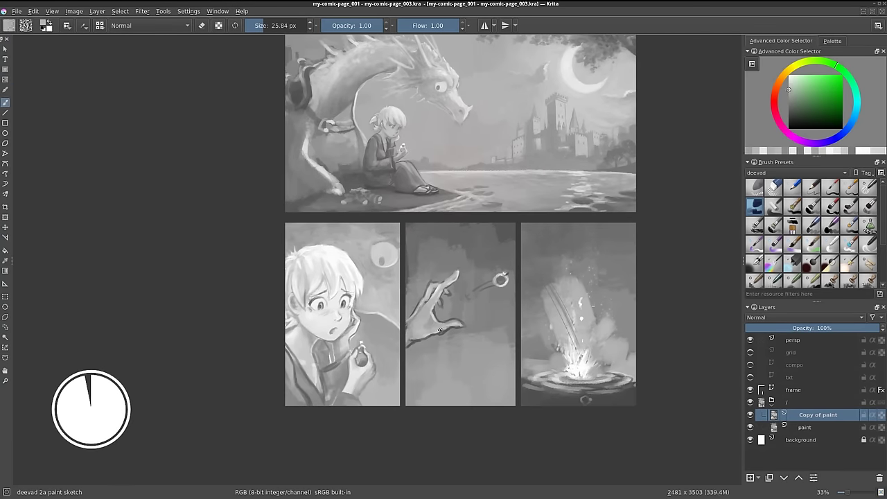
left_click_drag(436, 335, 446, 330)
key("bracketleft")
key("bracketleft")
key("slash")
left_click_drag(623, 284, 554, 347)
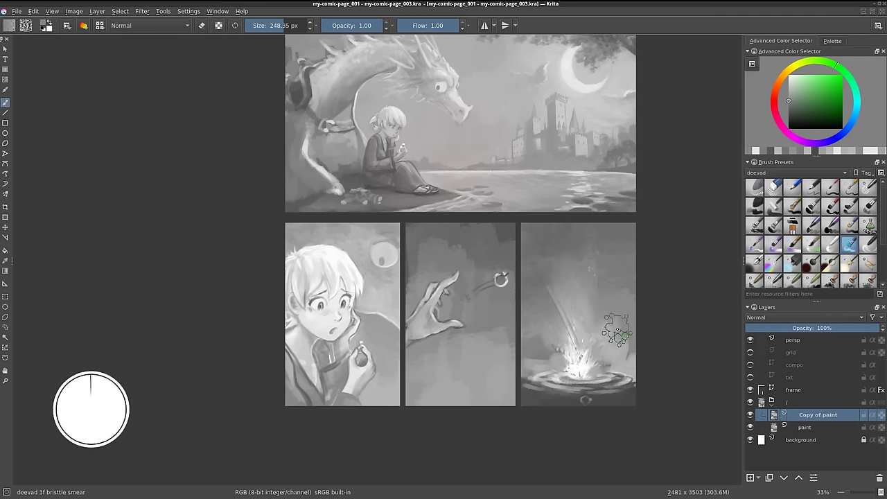
left_click_drag(627, 249, 566, 328)
key("slash")
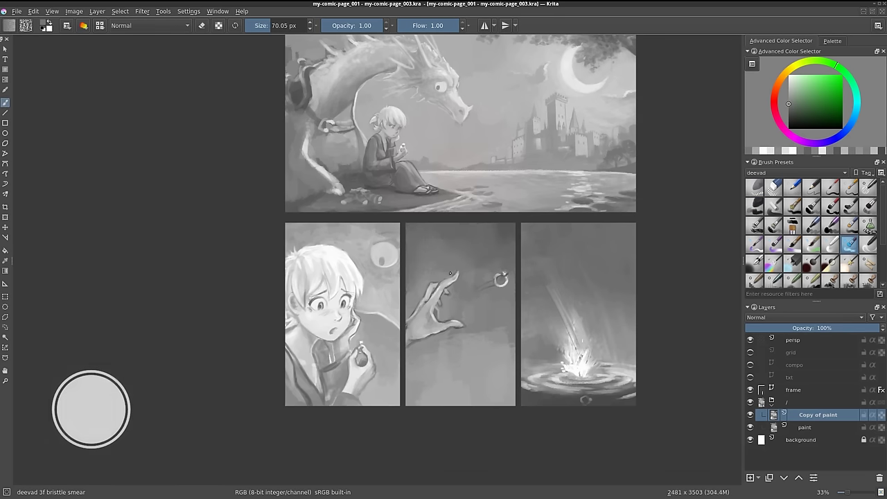
mouse_move(518, 265)
left_mouse_down()
mouse_move(491, 275)
mouse_move(584, 234)
left_mouse_up()
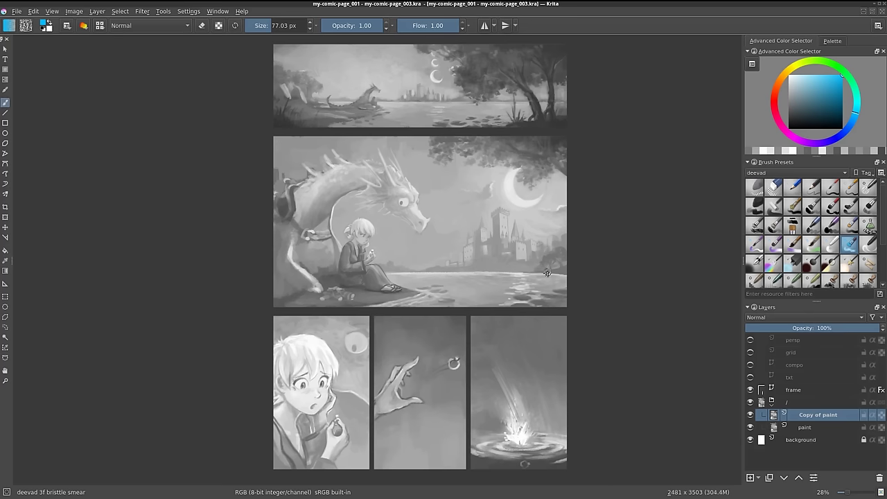
mouse_move(547, 170)
left_mouse_down()
mouse_move(531, 109)
mouse_move(469, 202)
mouse_move(417, 386)
left_mouse_up()
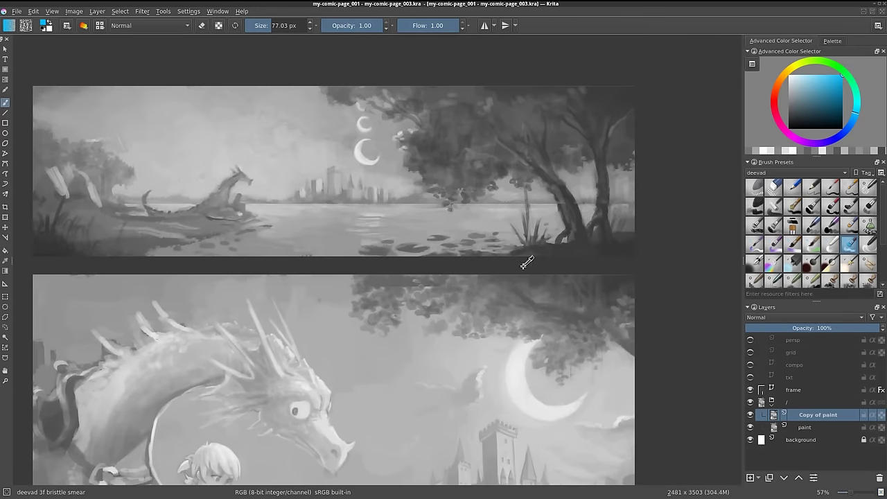
left_click_drag(527, 257, 524, 284)
left_click_drag(504, 341, 504, 365)
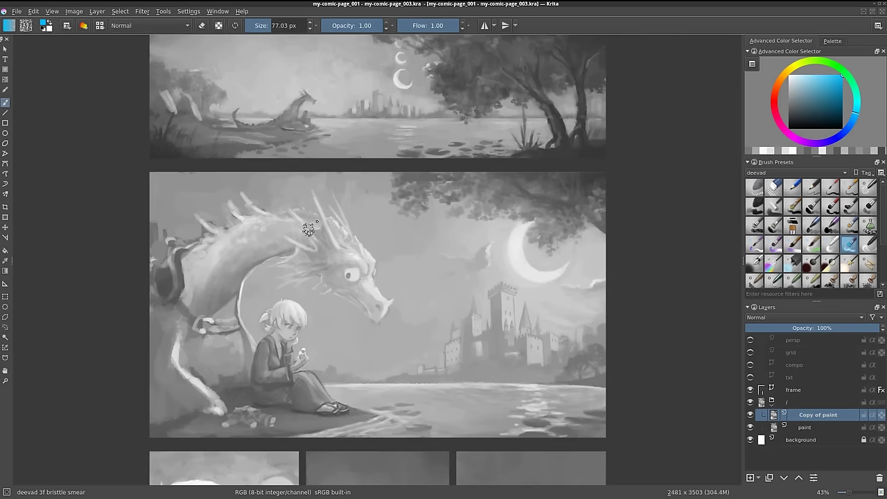
mouse_move(361, 409)
left_mouse_down()
mouse_move(393, 201)
mouse_move(344, 320)
left_mouse_up()
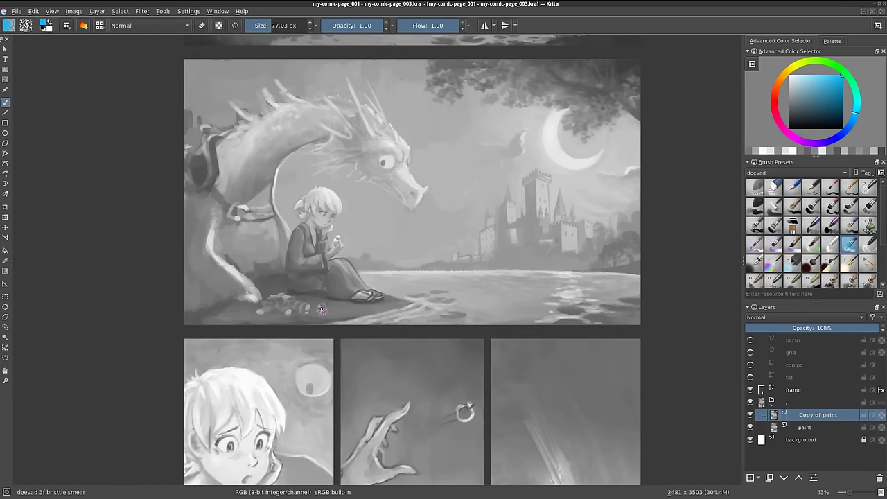
scroll(334, 238, "down", 3)
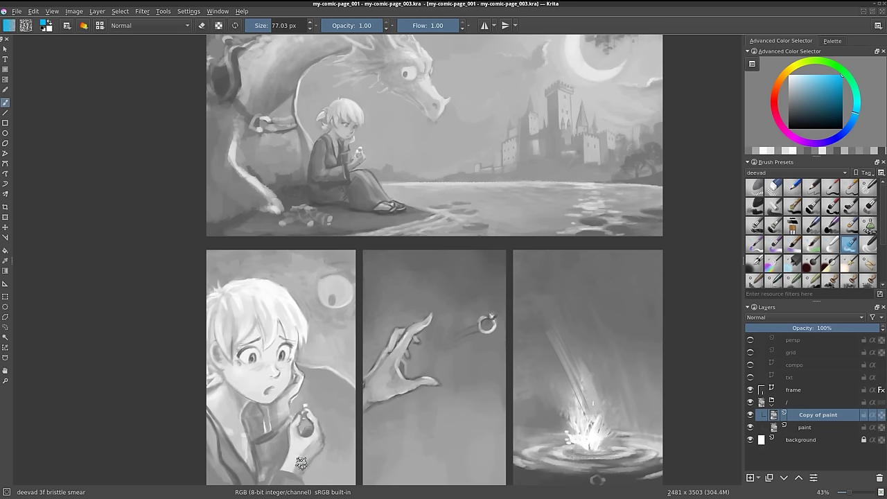
scroll(360, 305, "up", 5)
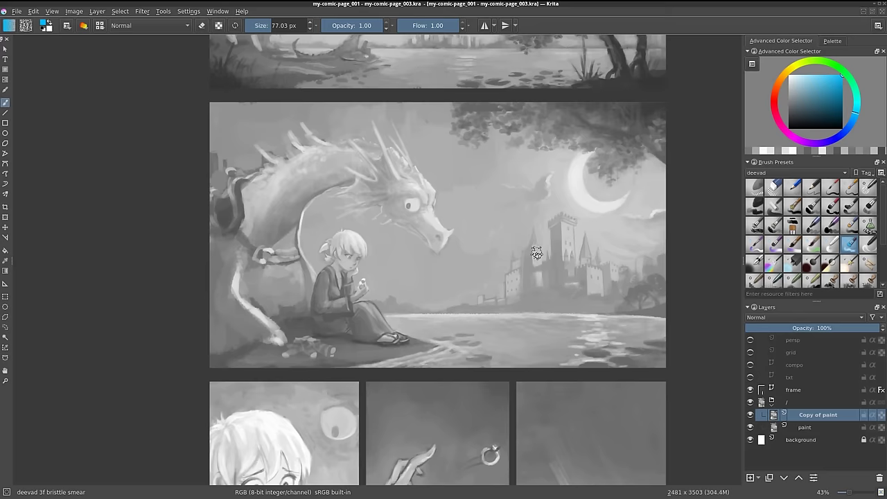
scroll(539, 273, "right", 2)
scroll(513, 266, "right", 1)
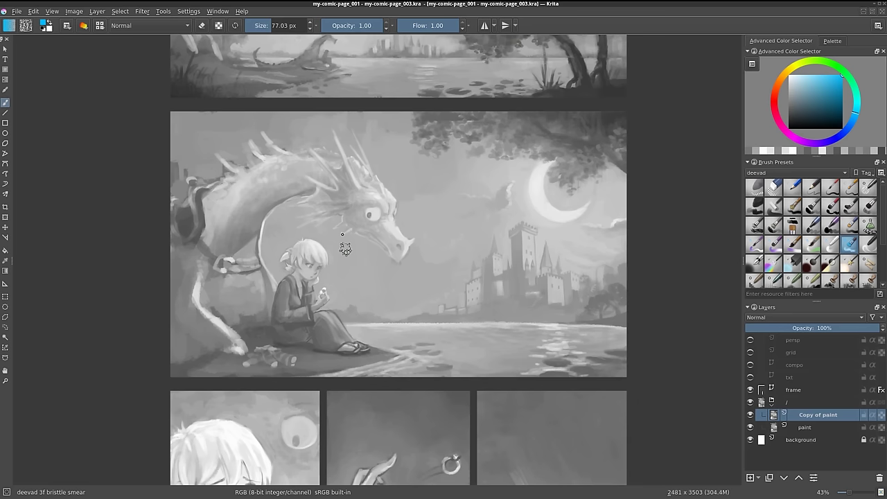
mouse_move(420, 109)
left_mouse_down()
mouse_move(430, 195)
mouse_move(425, 307)
mouse_move(439, 113)
mouse_move(442, 141)
left_mouse_up()
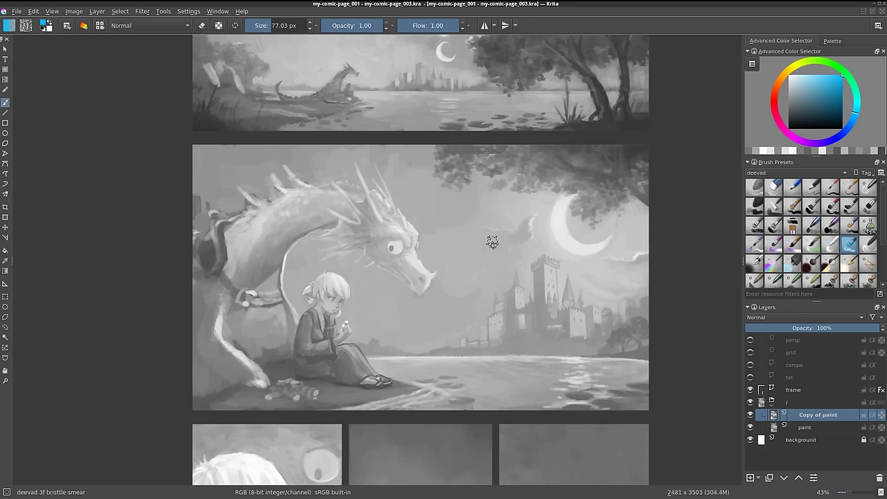
mouse_move(480, 250)
left_mouse_down()
mouse_move(471, 299)
mouse_move(472, 168)
mouse_move(470, 404)
mouse_move(472, 350)
left_mouse_up()
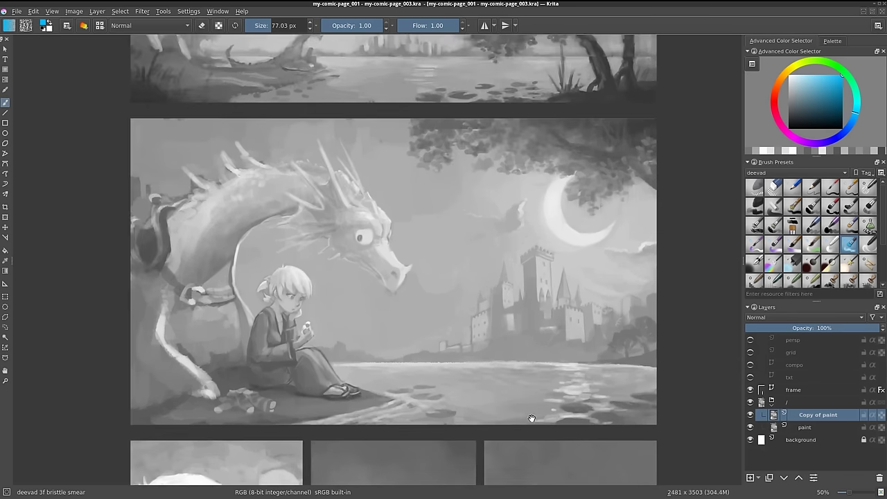
Toggle Copy of paint's visibility to compare versions, then merge it down into paint
left_click_drag(530, 418, 518, 296)
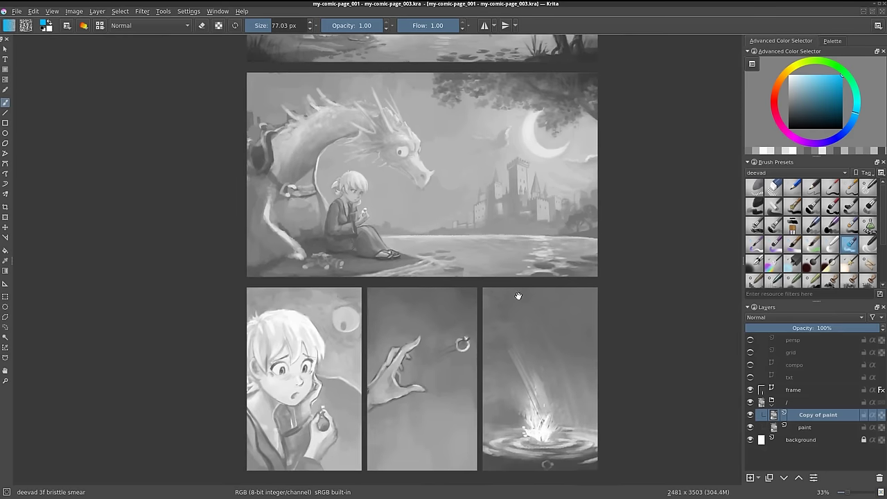
left_click(750, 415)
mouse_move(434, 388)
left_mouse_down()
mouse_move(427, 271)
mouse_move(429, 443)
left_mouse_up()
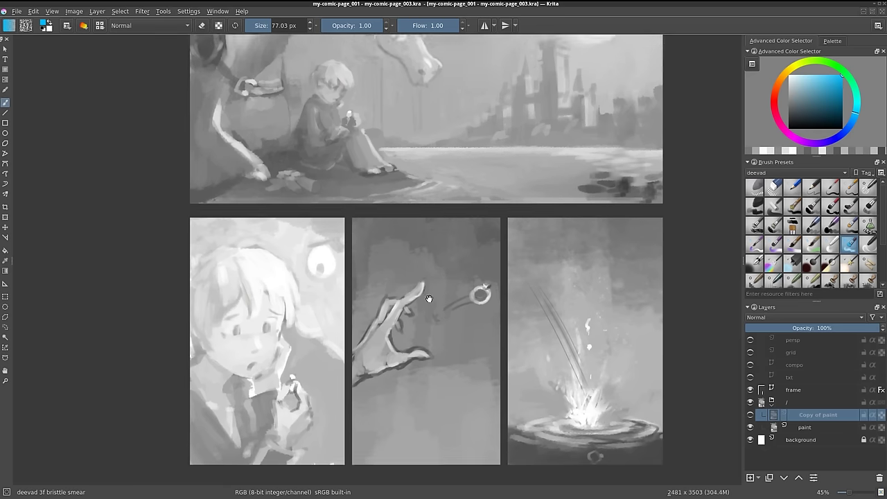
left_click(750, 414)
scroll(635, 291, "down", 5)
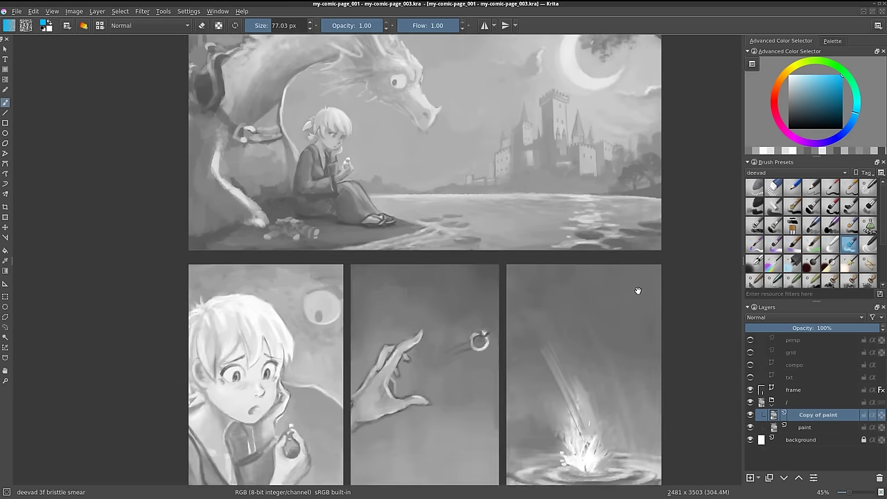
left_click(750, 415)
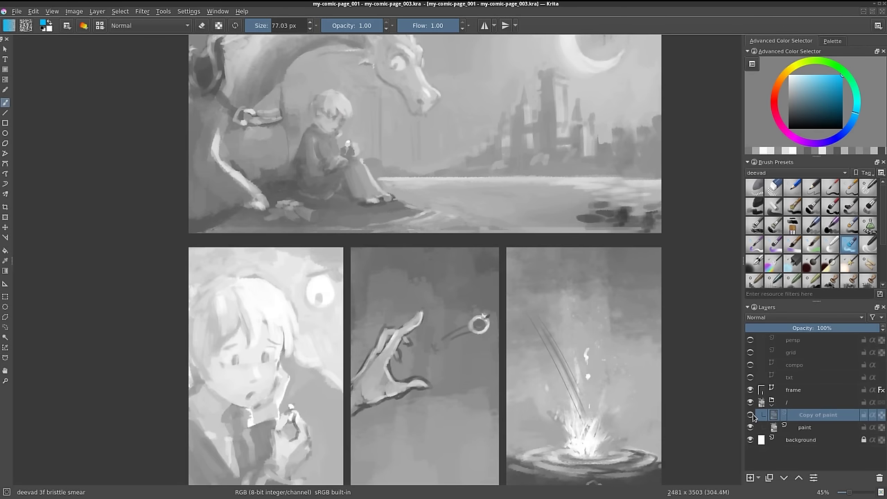
left_click(750, 414)
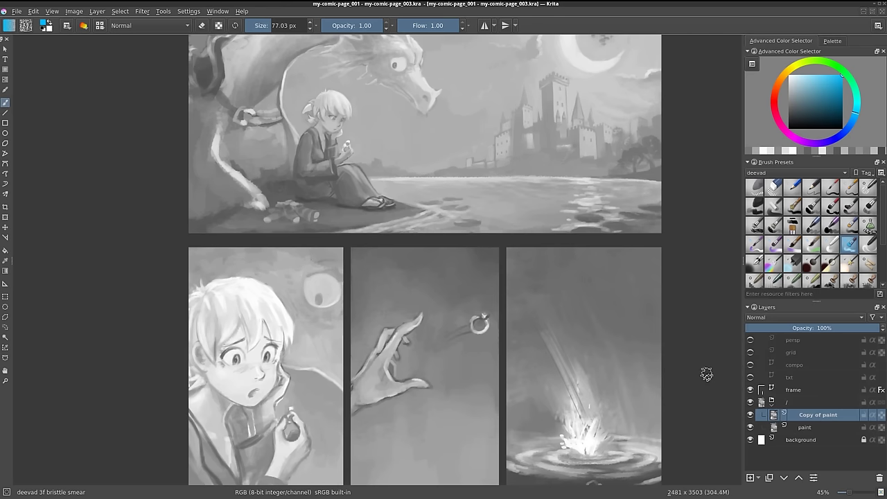
key("shift+Delete")
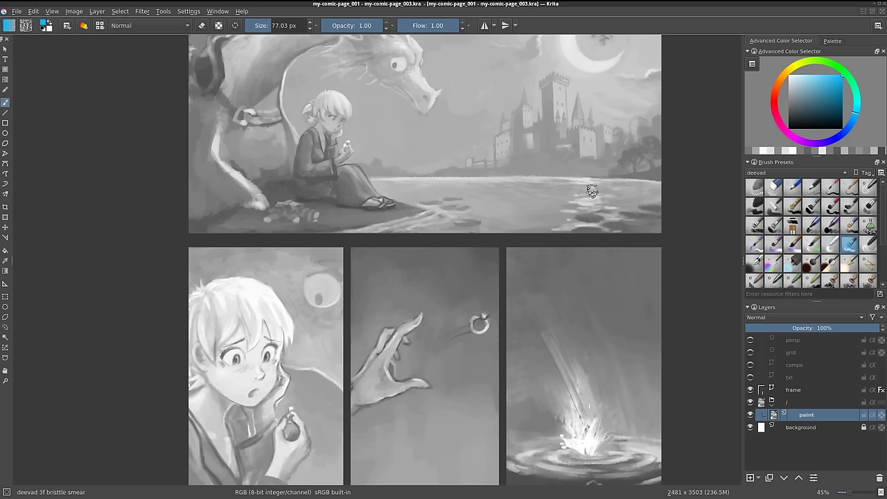
Hide the frame layer to reveal painting overflow past the page, then open the Image menu
scroll(600, 388, "up", 4)
scroll(608, 385, "up", 1)
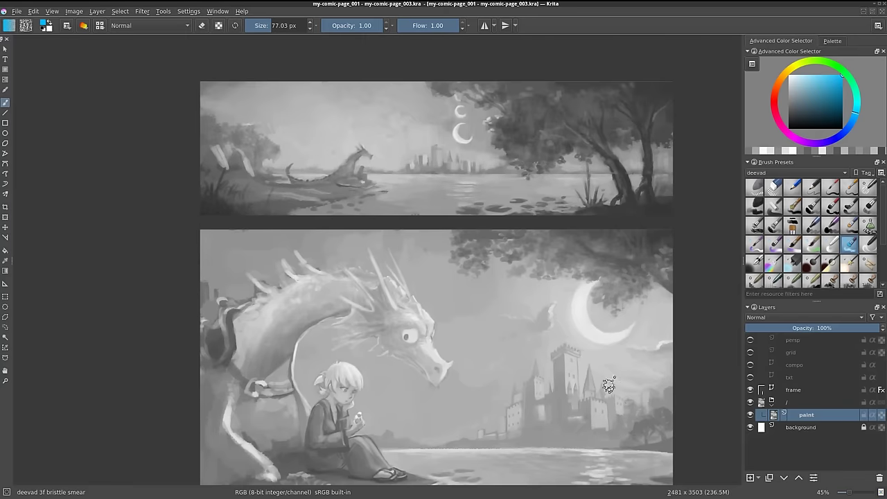
left_click(749, 390)
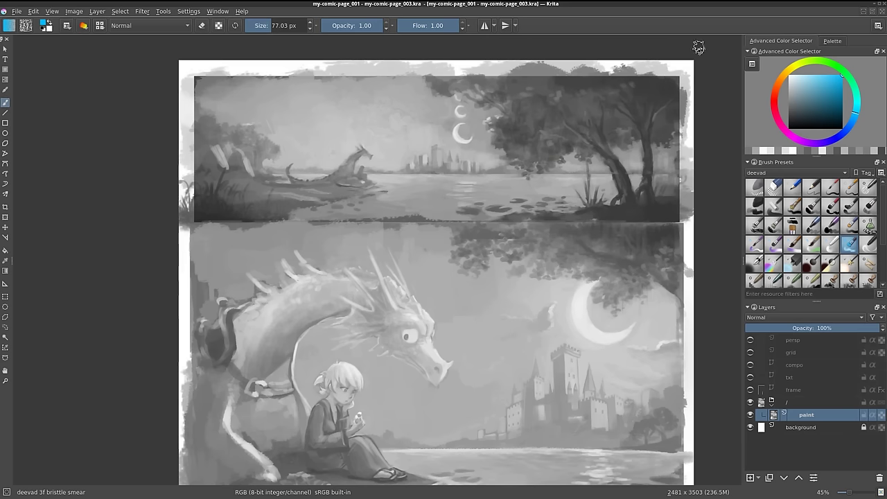
scroll(711, 244, "down", 2)
scroll(711, 244, "down", 3)
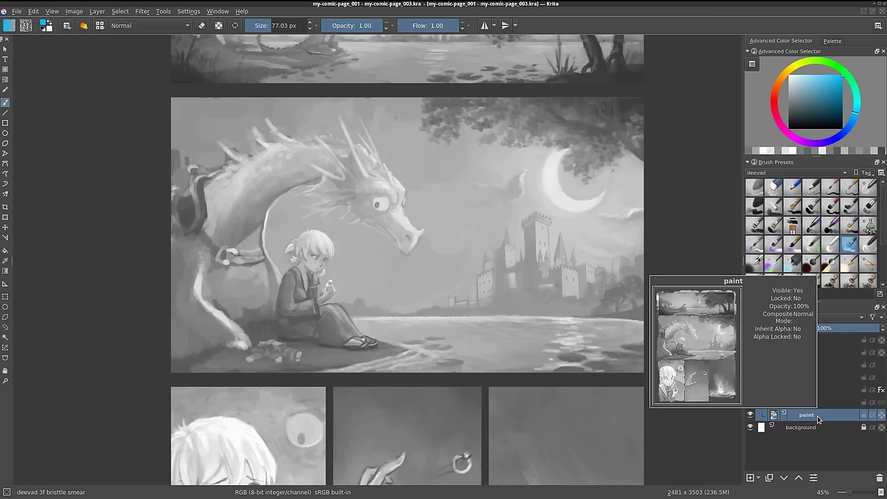
left_click(73, 13)
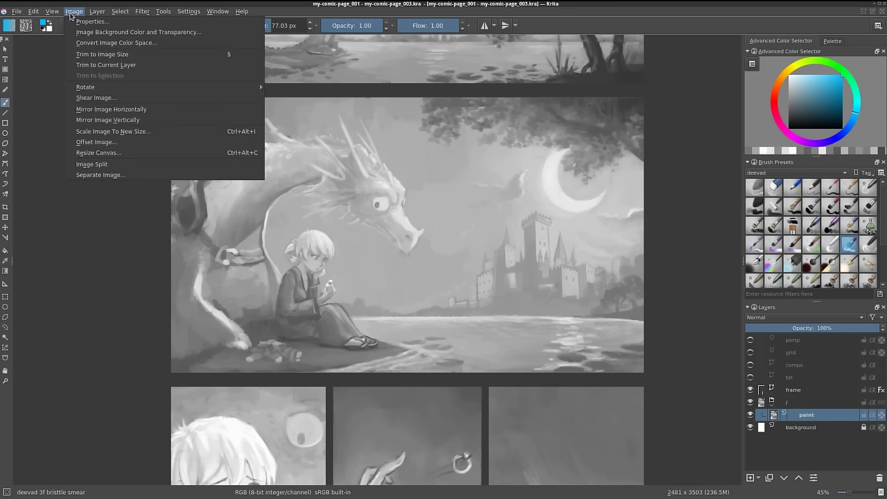
Apply Trim to Image Size to the layers and turn the frame layer back on
left_click(104, 55)
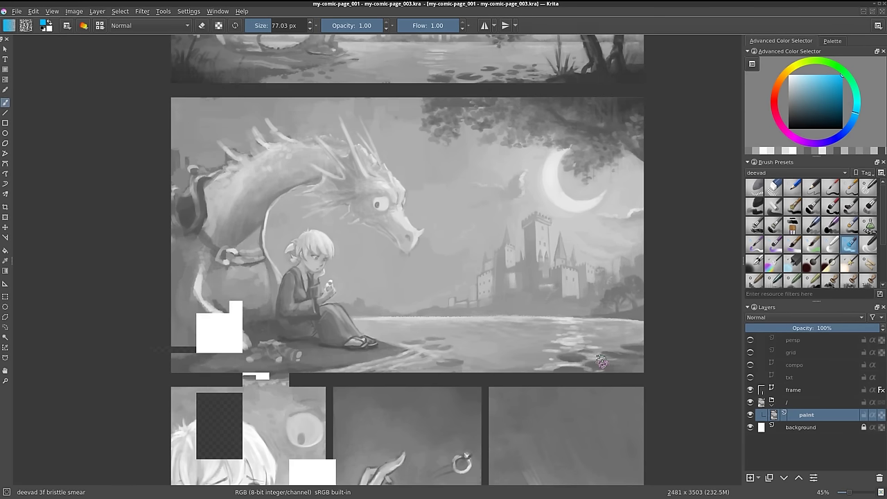
scroll(601, 362, "down", 1, "ctrl")
scroll(316, 233, "down", 2)
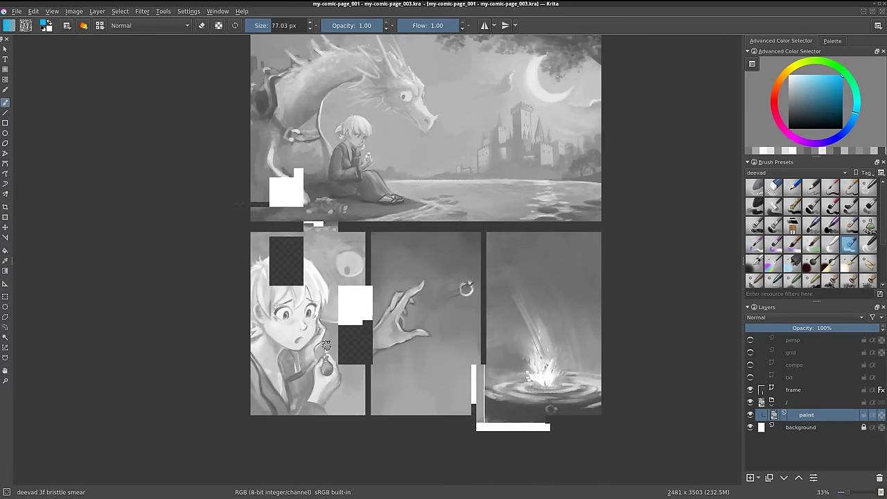
scroll(340, 346, "up", 5, "ctrl")
scroll(346, 347, "down", 1, "ctrl")
scroll(353, 349, "down", 4, "ctrl")
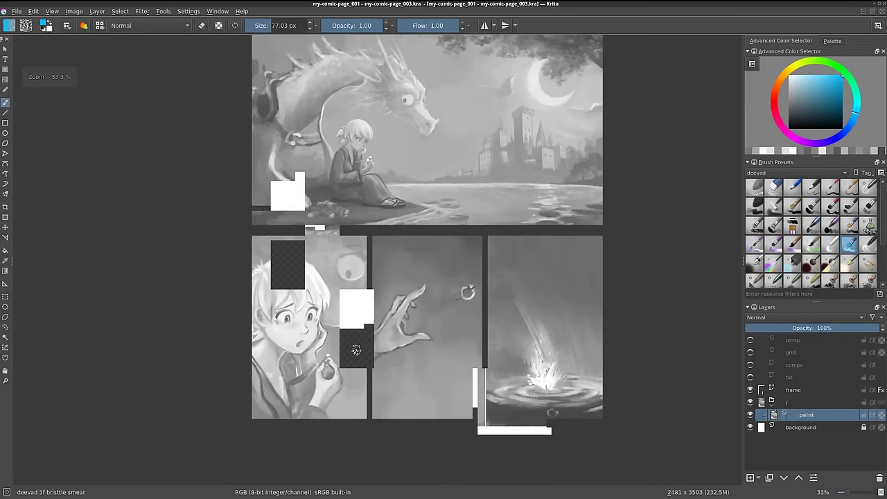
scroll(356, 354, "up", 1)
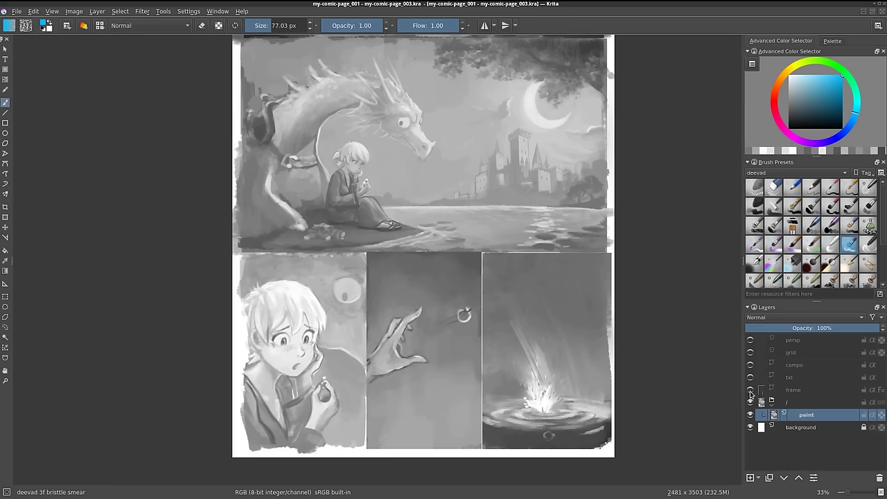
left_click(750, 391)
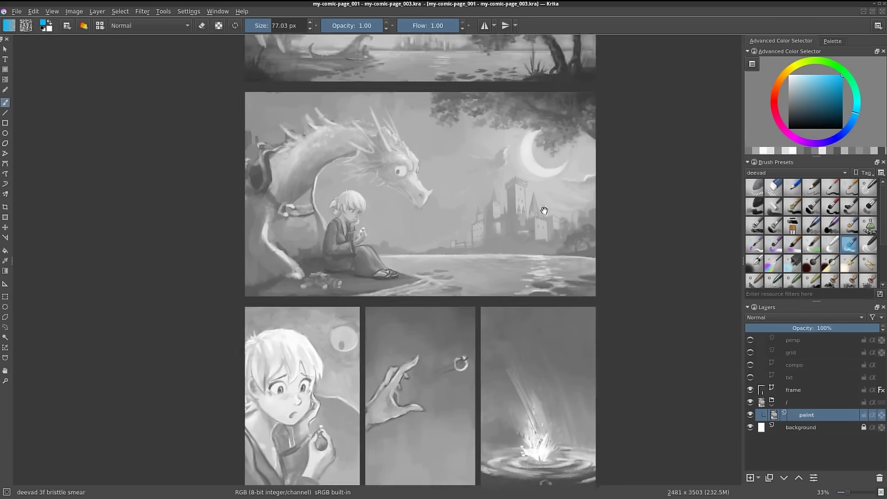
mouse_move(574, 207)
left_mouse_down()
mouse_move(546, 348)
mouse_move(544, 178)
left_mouse_up()
scroll(540, 226, "up", 2, "ctrl")
scroll(540, 229, "down", 1)
scroll(541, 229, "down", 1)
left_click_drag(539, 267, 556, 309)
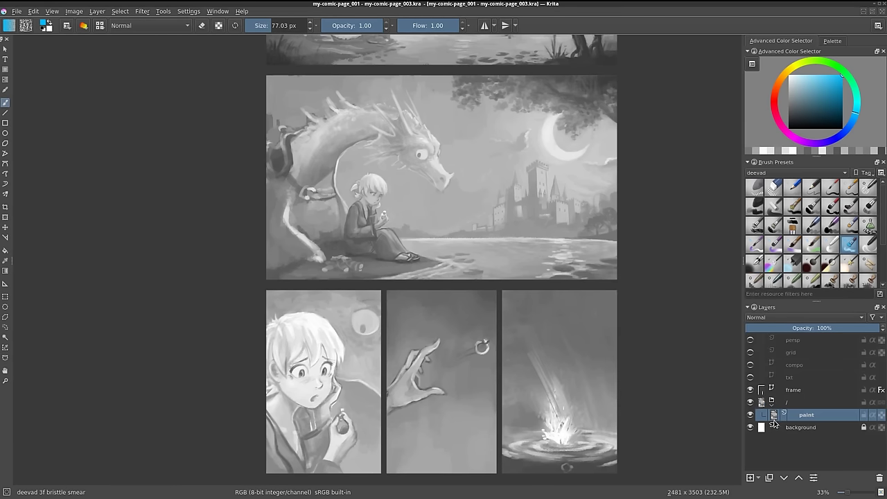
mouse_move(666, 159)
left_mouse_down()
mouse_move(665, 297)
mouse_move(652, 259)
left_mouse_up()
scroll(537, 302, "down", 1)
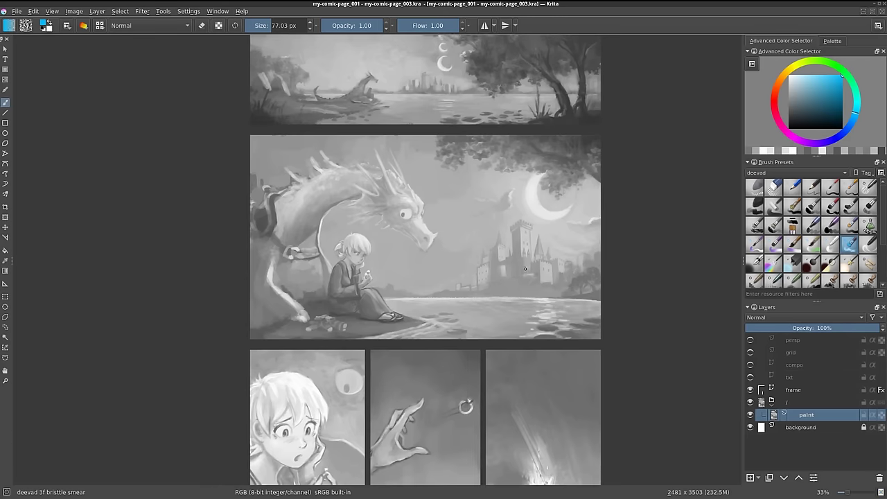
scroll(527, 269, "down", 2)
scroll(526, 268, "up", 1)
scroll(516, 263, "up", 1)
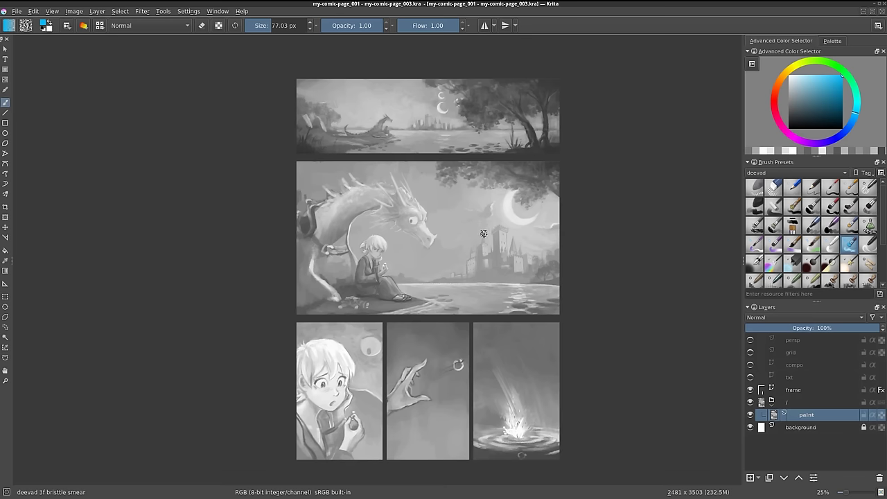
key("ctrl+shift+s")
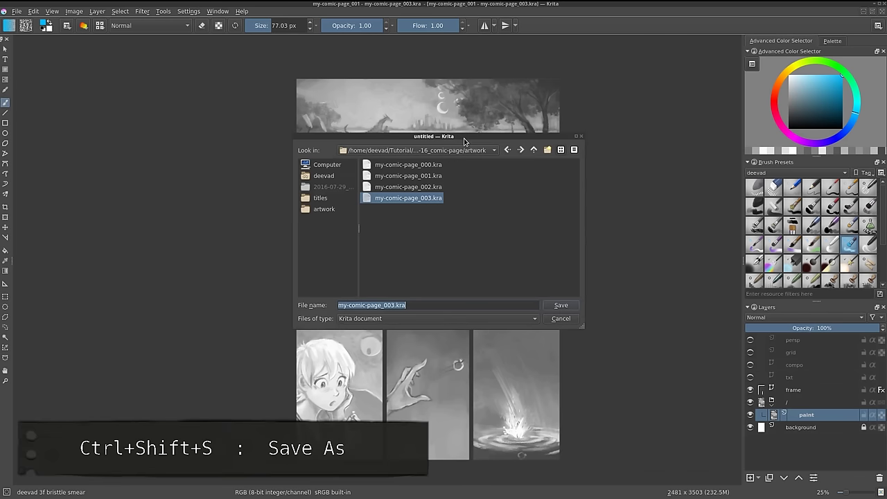
left_click_drag(463, 138, 638, 131)
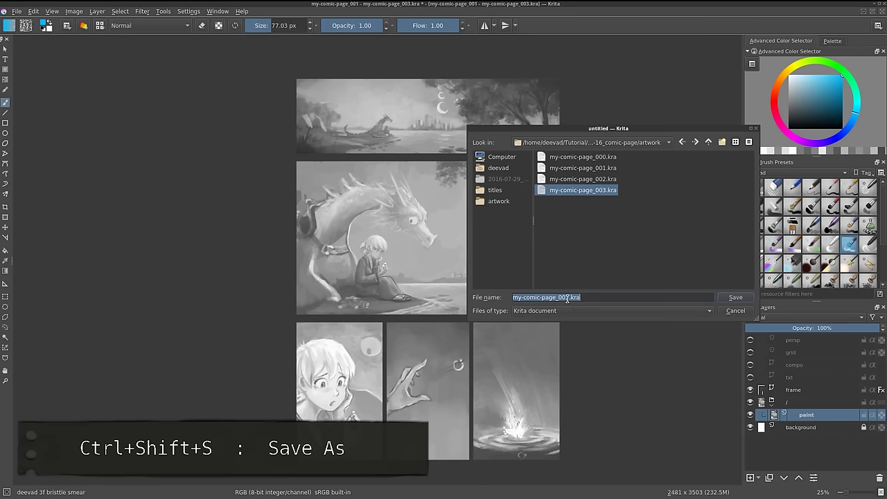
left_click(567, 297)
key("BackSpace")
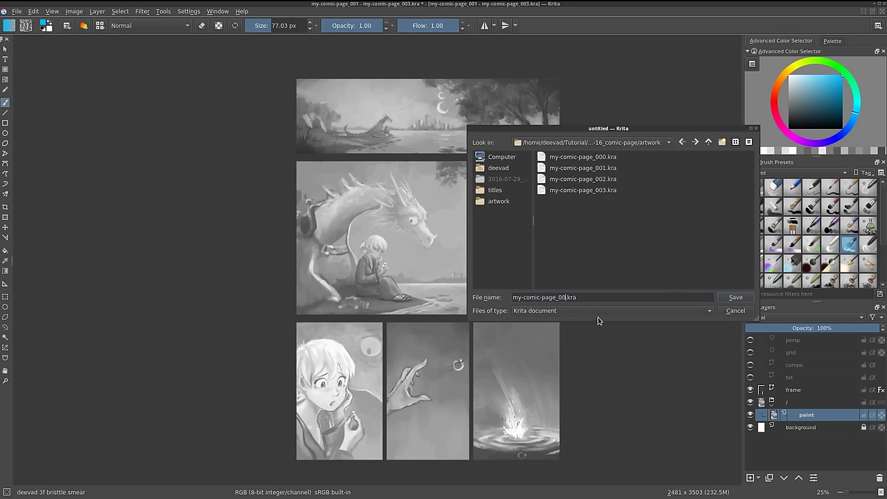
left_click(738, 312)
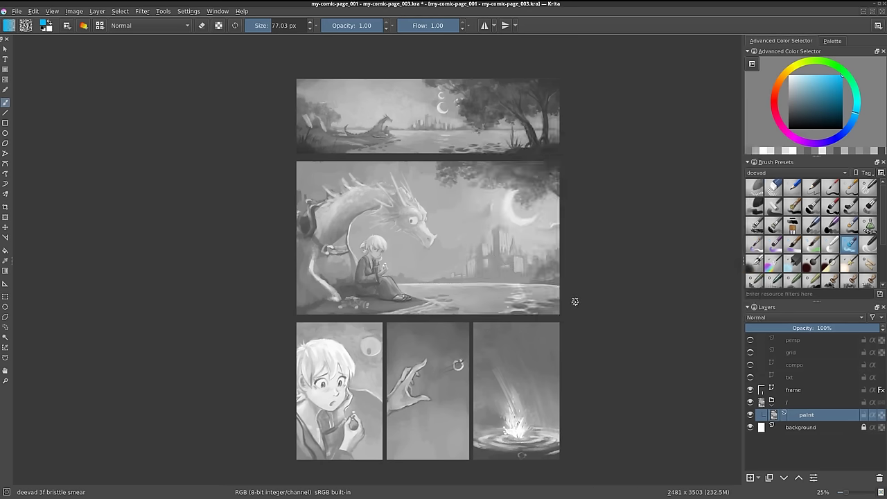
left_click(21, 13)
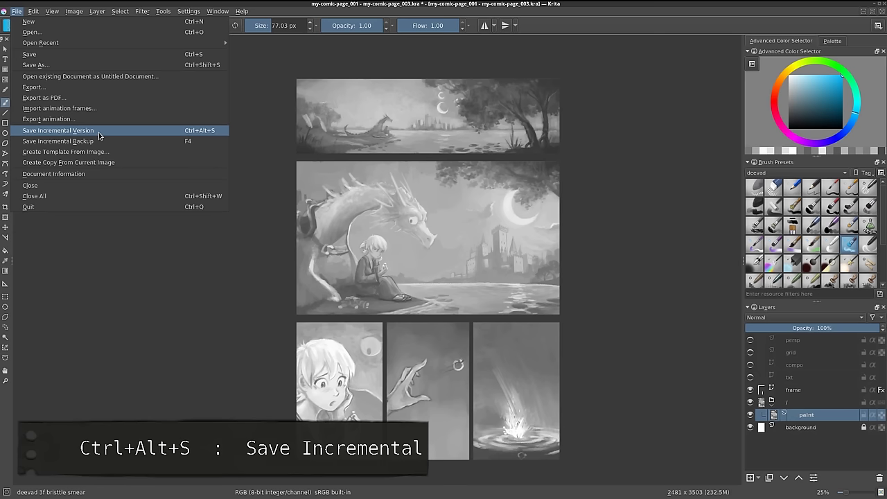
left_click(99, 132)
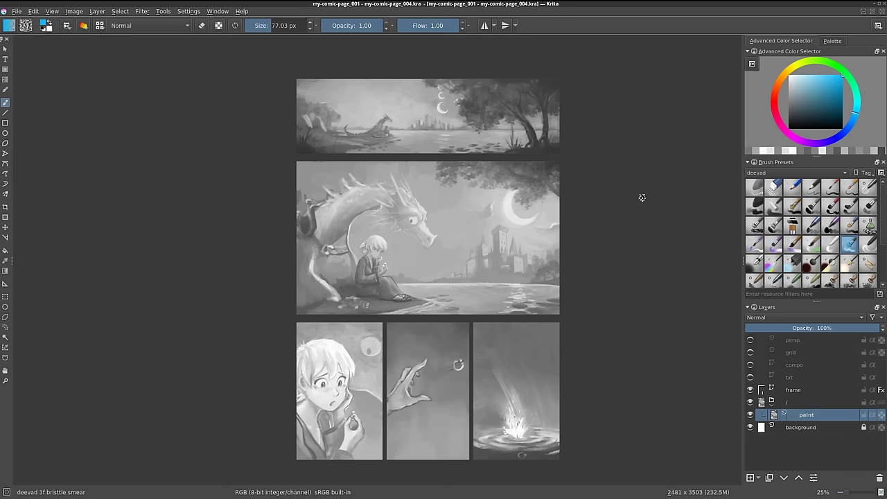
Frame the comic page and drag the paint layer's Opacity down to 25%
left_click_drag(644, 232, 641, 223)
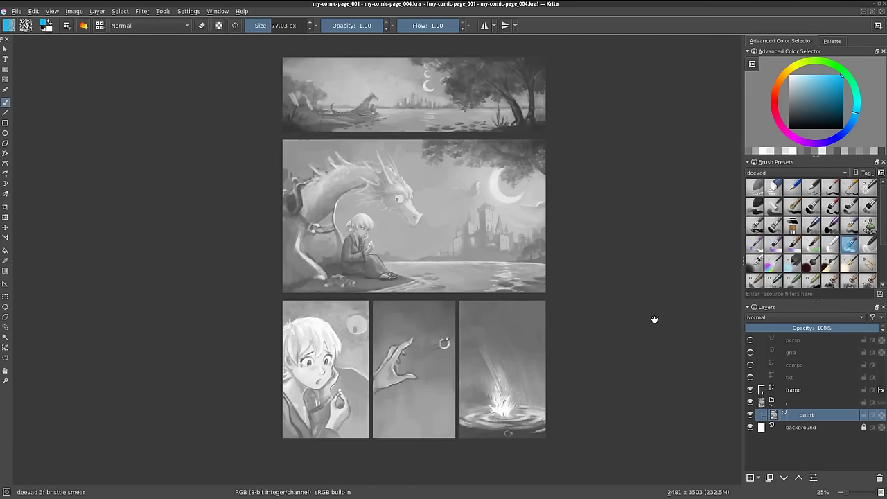
scroll(589, 365, "up", 1)
mouse_move(579, 367)
left_mouse_down()
mouse_move(641, 323)
mouse_move(647, 420)
left_mouse_up()
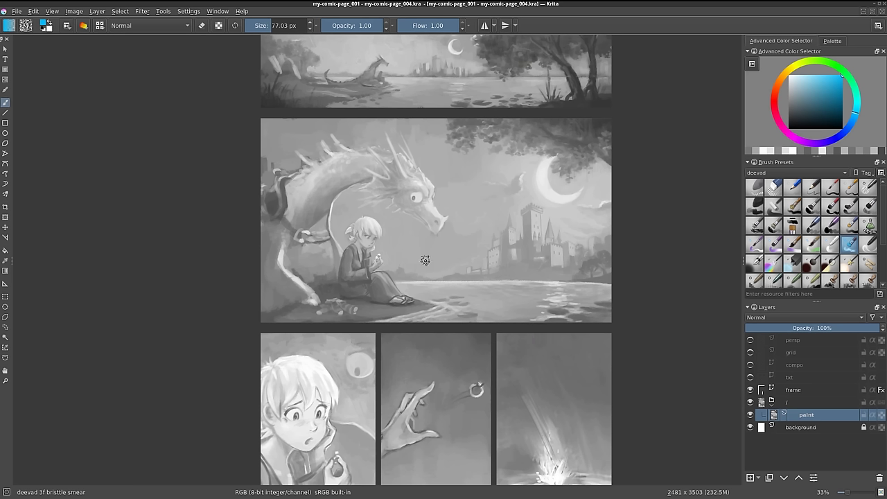
scroll(424, 261, "up", 1)
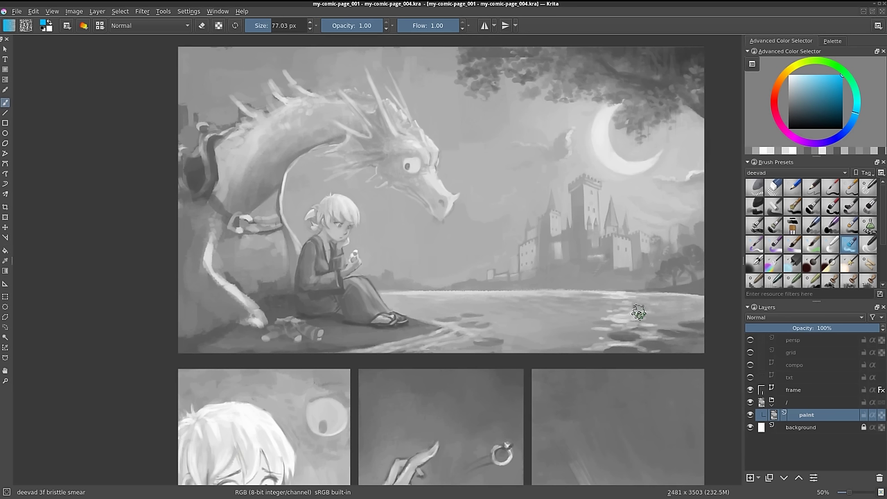
scroll(637, 311, "down", 1)
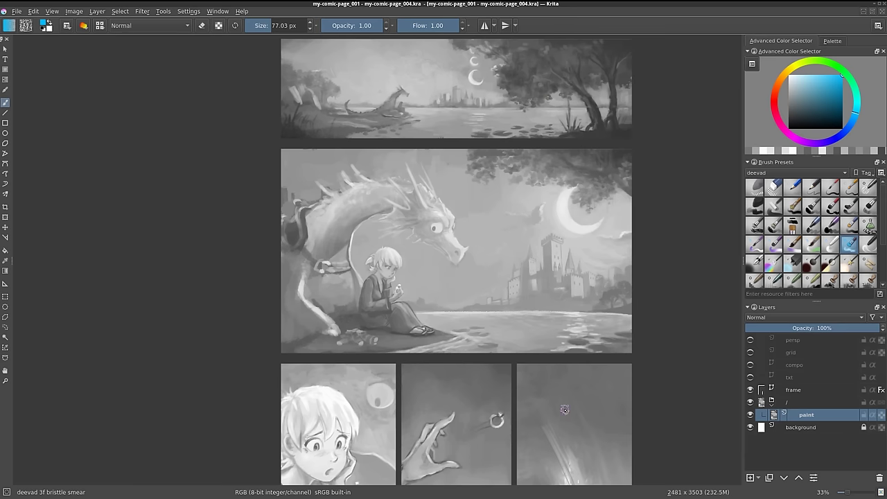
left_click_drag(565, 410, 565, 310)
scroll(505, 330, "up", 1)
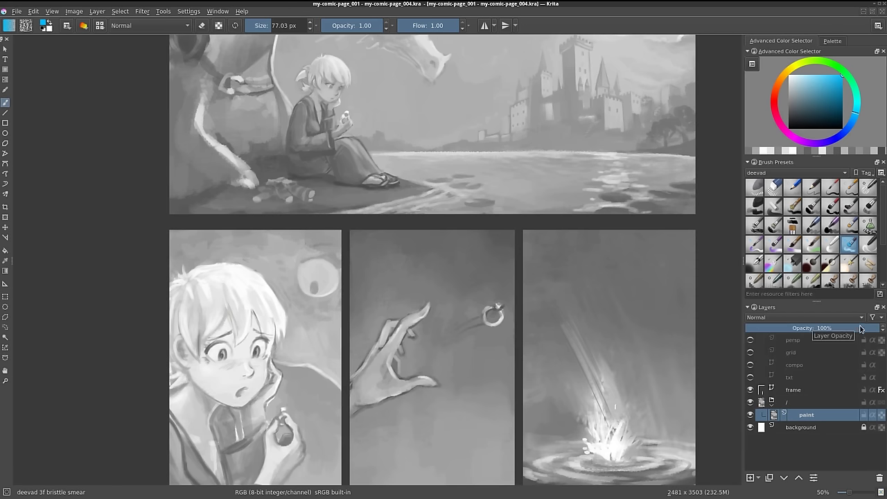
left_click(812, 328)
left_click_drag(812, 330, 779, 330)
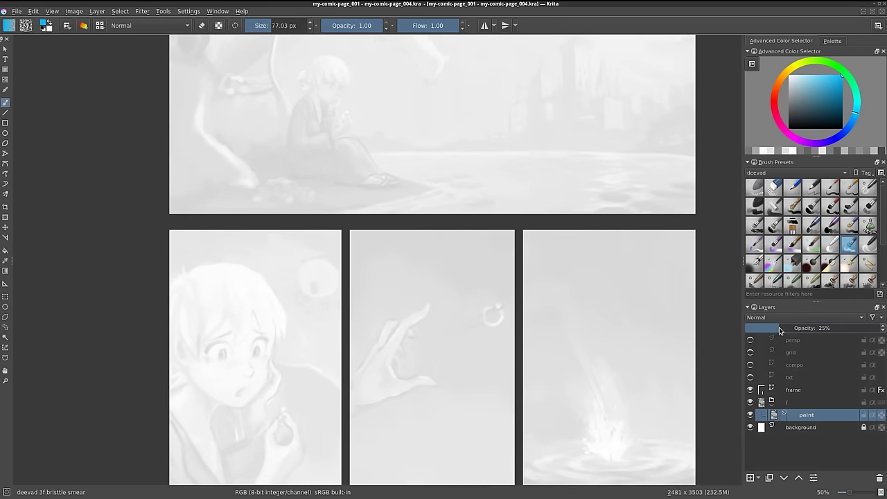
left_click_drag(529, 227, 545, 430)
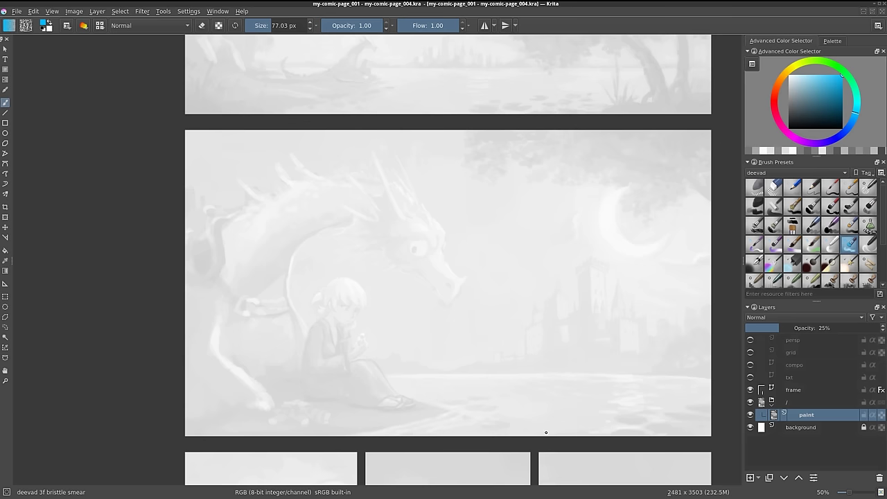
Add a new layer above the paint layer and rename it 'ink'
left_click(750, 477)
double_click(804, 416)
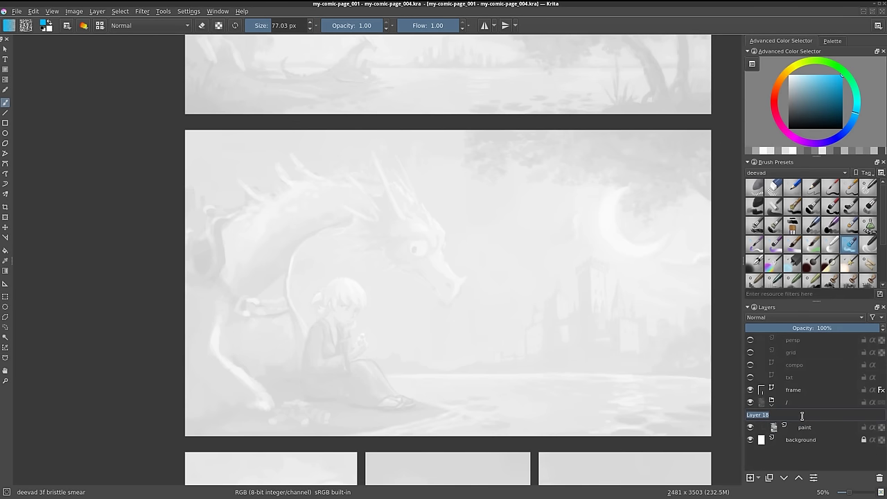
type("ink")
key("Return")
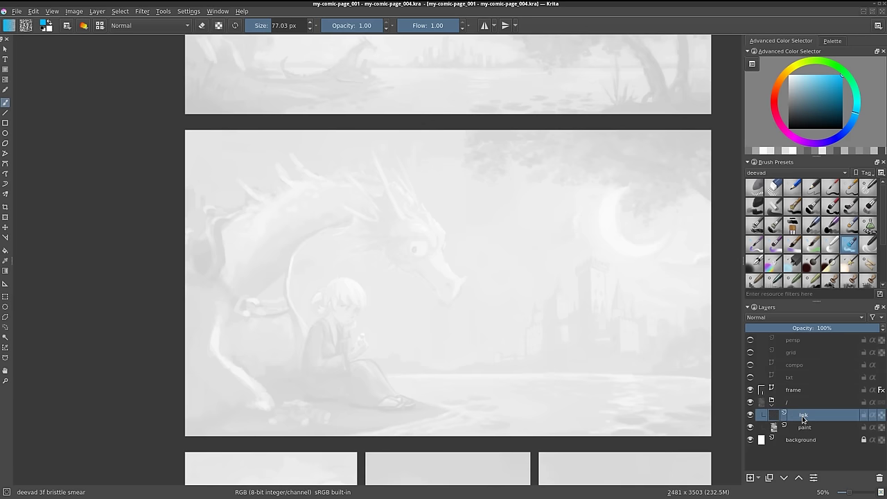
Frame the landscape and dragon panels and select the deevad 1d pencil preset
mouse_move(445, 148)
left_mouse_down()
mouse_move(446, 311)
mouse_move(422, 296)
left_mouse_up()
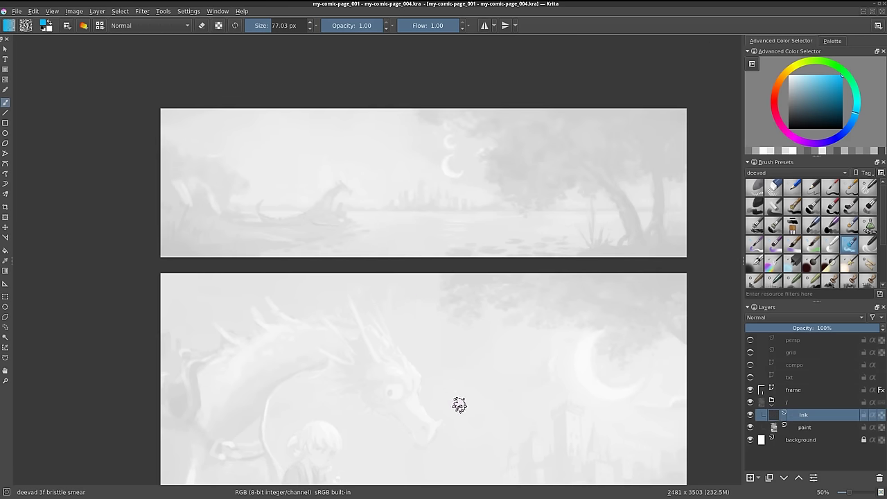
left_click_drag(459, 404, 463, 261)
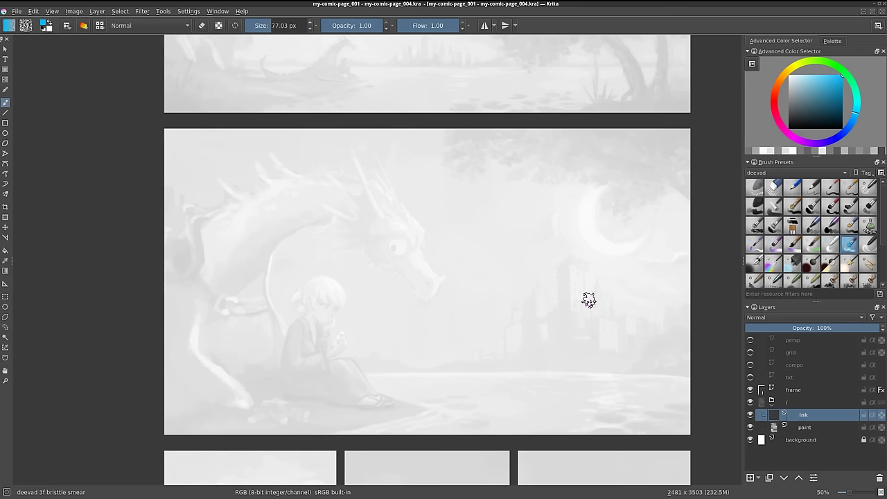
scroll(478, 271, "down", 4)
scroll(481, 180, "down", 1)
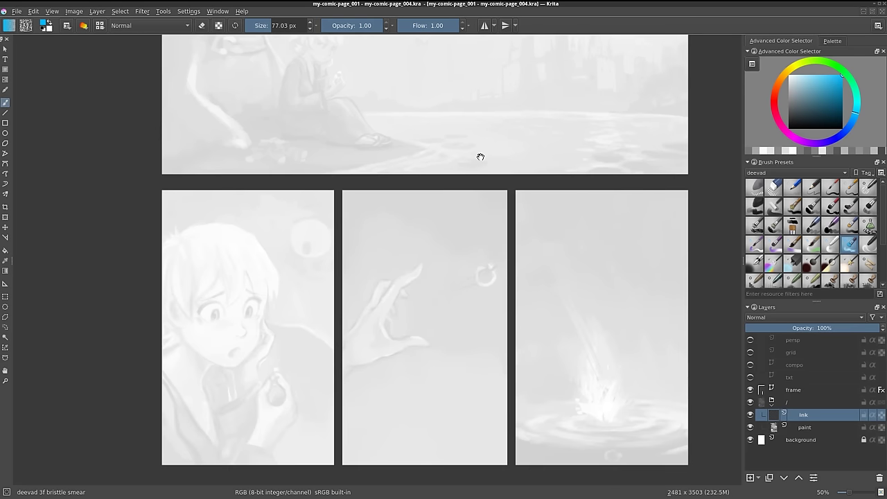
mouse_move(485, 113)
left_mouse_down()
mouse_move(501, 214)
mouse_move(495, 435)
left_mouse_up()
mouse_move(485, 218)
left_mouse_down()
mouse_move(491, 340)
mouse_move(488, 116)
left_mouse_up()
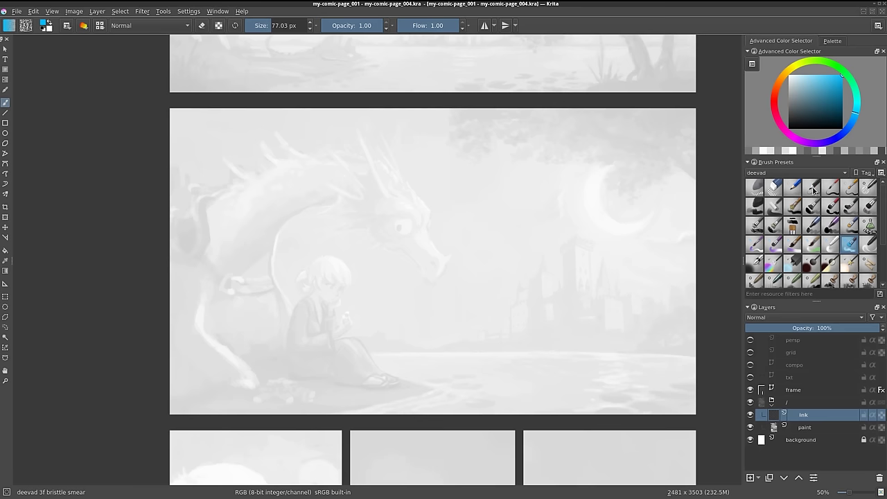
left_click(815, 191)
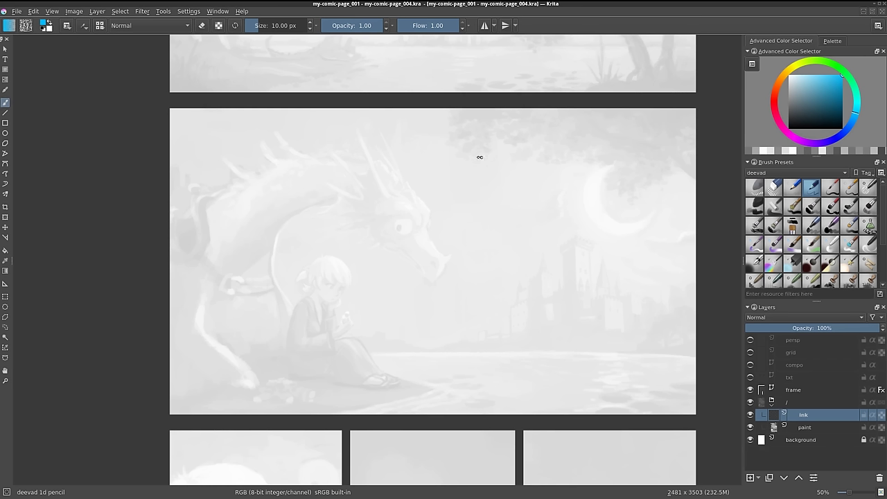
Set the colour to black with D and scribble test zigzags, loops and dots in the sky
key("d")
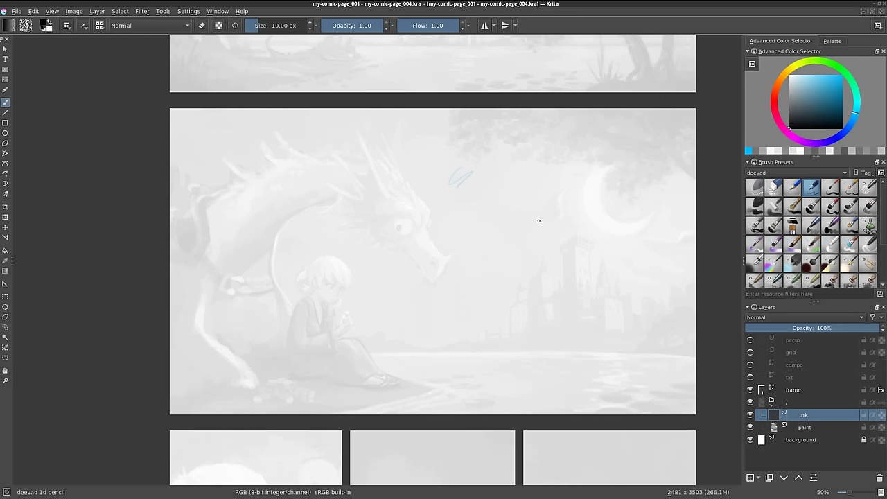
left_click_drag(478, 189, 509, 250)
scroll(534, 230, "up", 1)
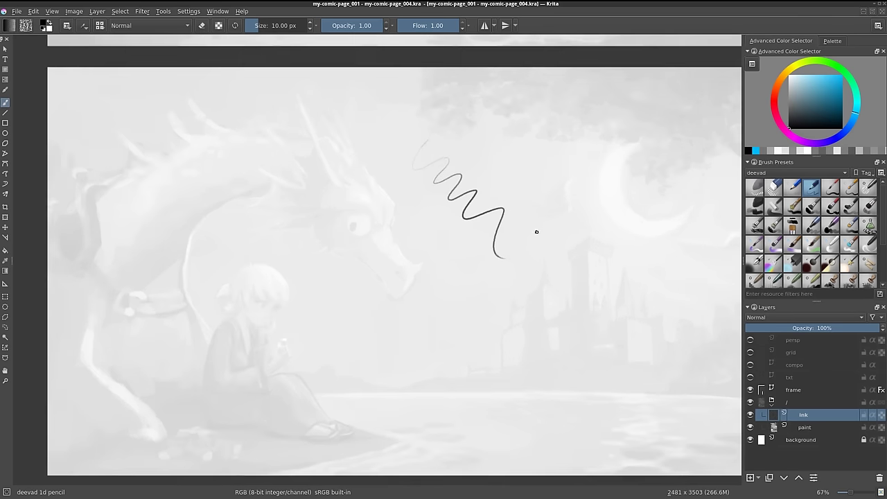
scroll(491, 205, "up", 2)
scroll(460, 206, "up", 1)
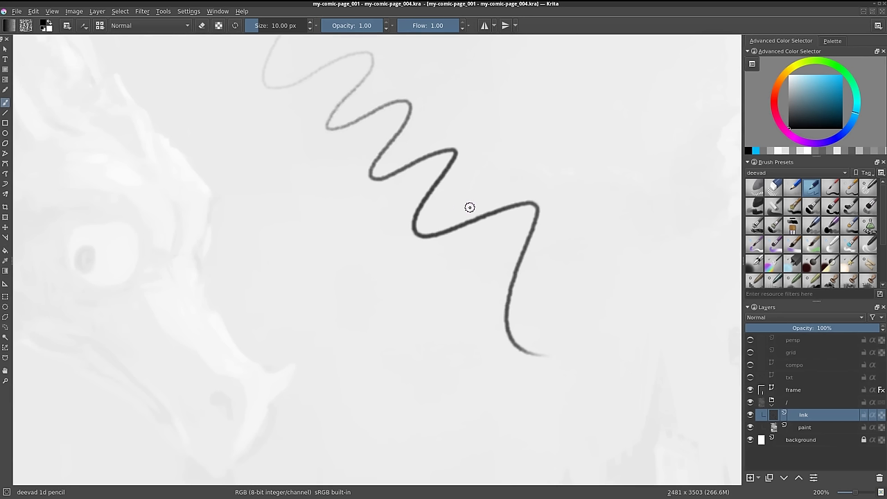
mouse_move(302, 182)
left_mouse_down()
mouse_move(352, 194)
mouse_move(374, 212)
mouse_move(382, 252)
mouse_move(398, 273)
mouse_move(450, 303)
mouse_move(455, 344)
mouse_move(491, 392)
mouse_move(507, 394)
mouse_move(447, 391)
mouse_move(531, 337)
mouse_move(492, 409)
left_mouse_up()
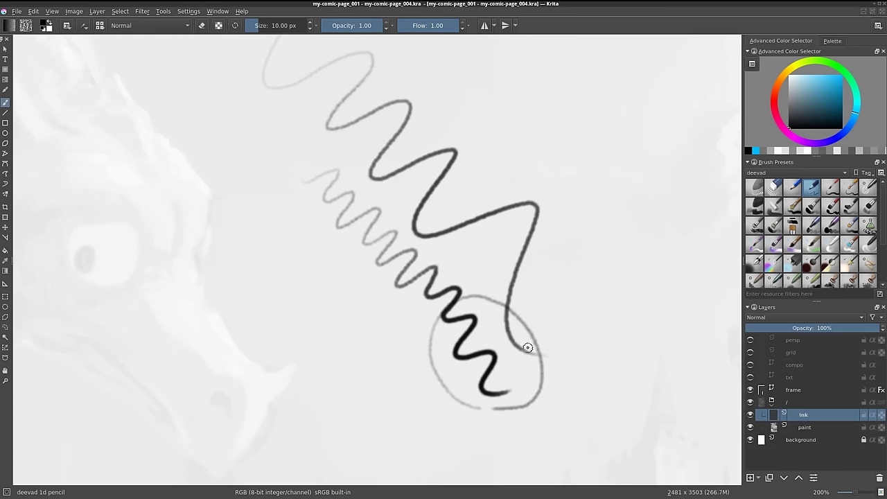
left_click_drag(547, 280, 505, 320)
left_click(494, 333)
mouse_move(334, 167)
left_mouse_down()
mouse_move(308, 232)
mouse_move(338, 169)
left_mouse_up()
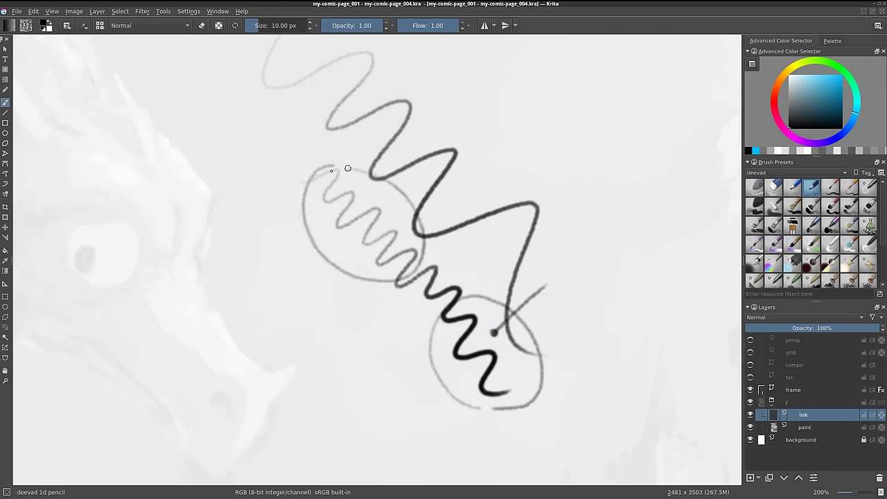
left_click_drag(383, 203, 504, 119)
left_click(386, 203)
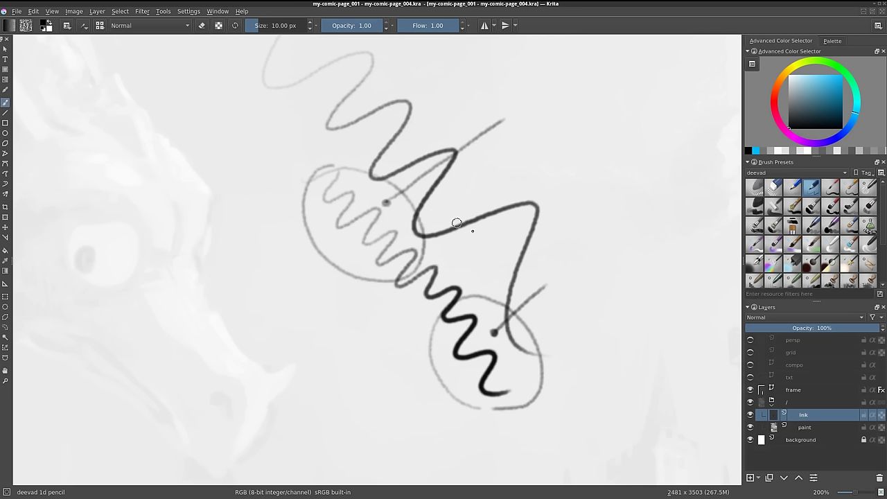
mouse_move(571, 194)
left_mouse_down()
mouse_move(582, 267)
mouse_move(690, 316)
mouse_move(602, 258)
mouse_move(659, 168)
mouse_move(659, 263)
mouse_move(650, 286)
left_mouse_up()
Ink the dragon's eye curve and a head line, shrinking the pencil to 9 px
scroll(521, 300, "down", 2)
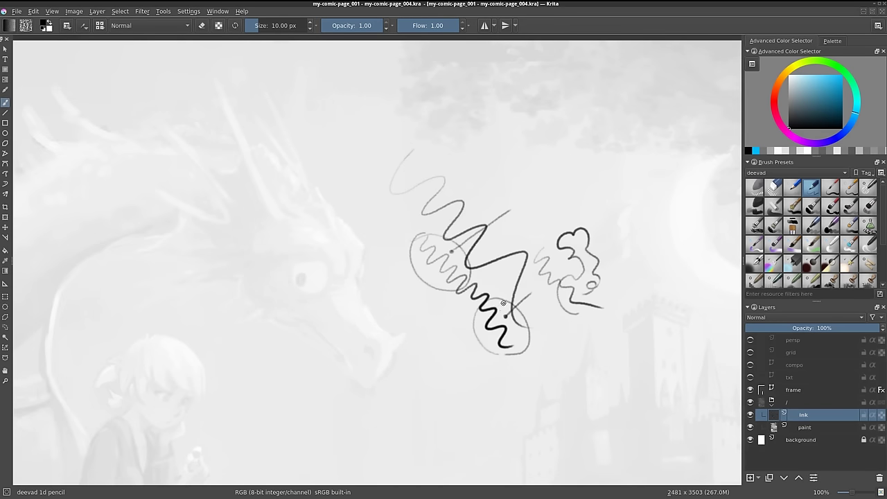
scroll(505, 305, "down", 1)
mouse_move(496, 337)
left_mouse_down()
mouse_move(539, 267)
mouse_move(519, 273)
left_mouse_up()
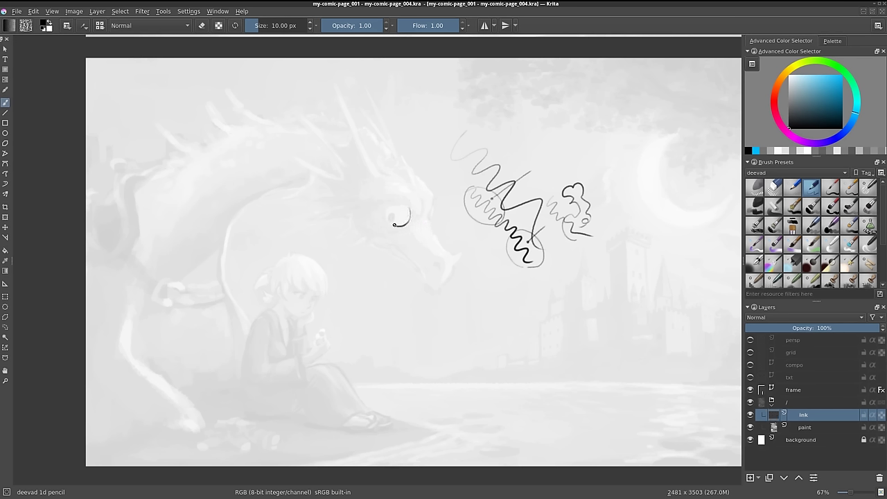
mouse_move(388, 211)
left_mouse_down()
mouse_move(386, 221)
mouse_move(414, 217)
left_mouse_up()
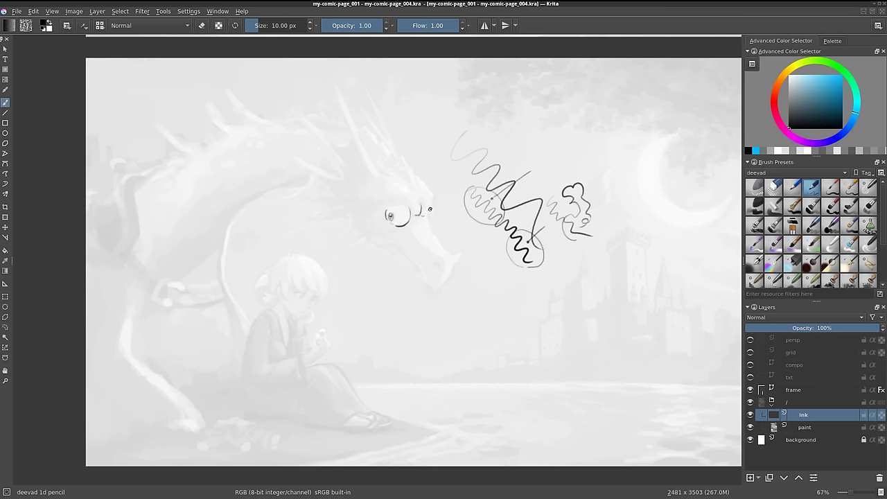
left_click(309, 28)
left_click_drag(421, 179, 435, 233)
key("minus")
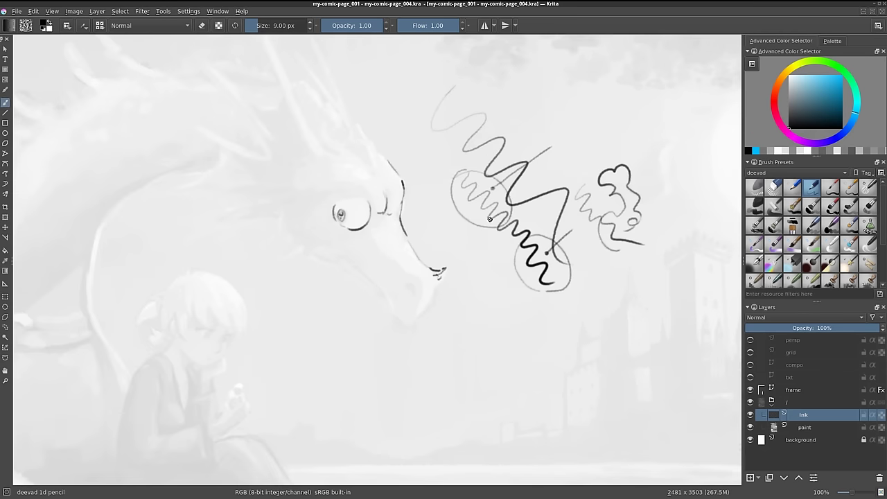
key("minus")
key("plus")
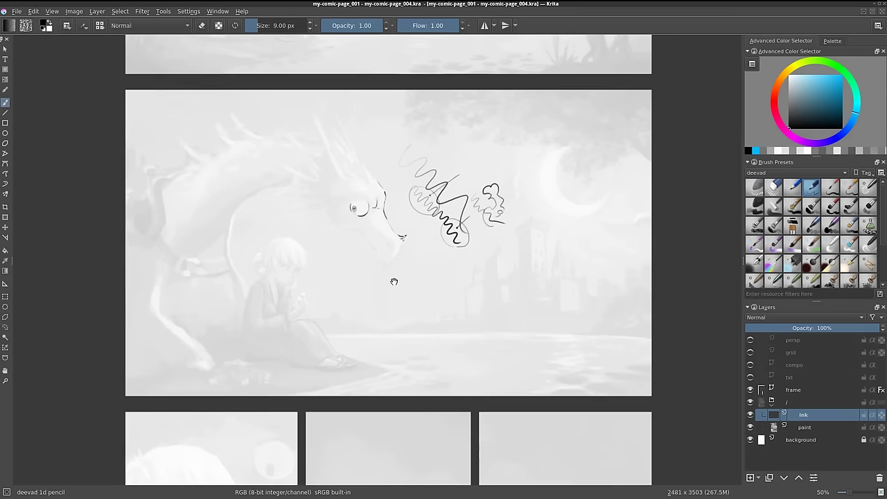
left_click_drag(394, 279, 423, 312)
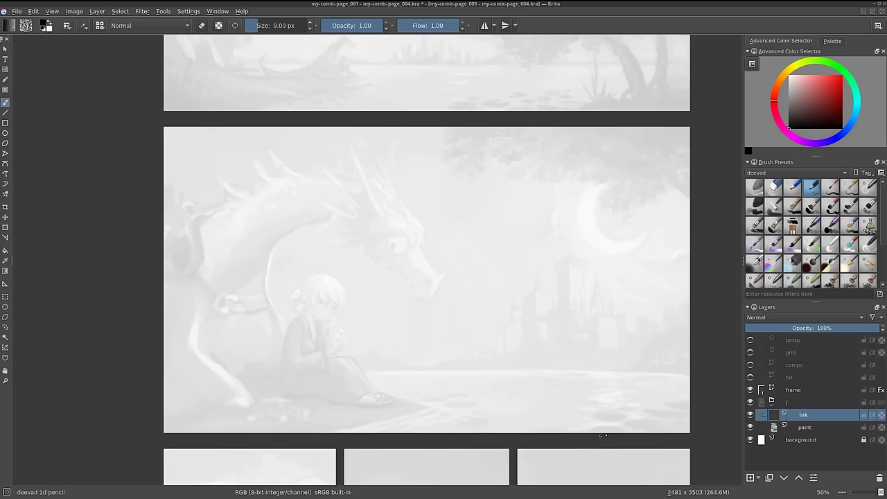
Save the document and lower the ink layer to 85% opacity
key("ctrl+s")
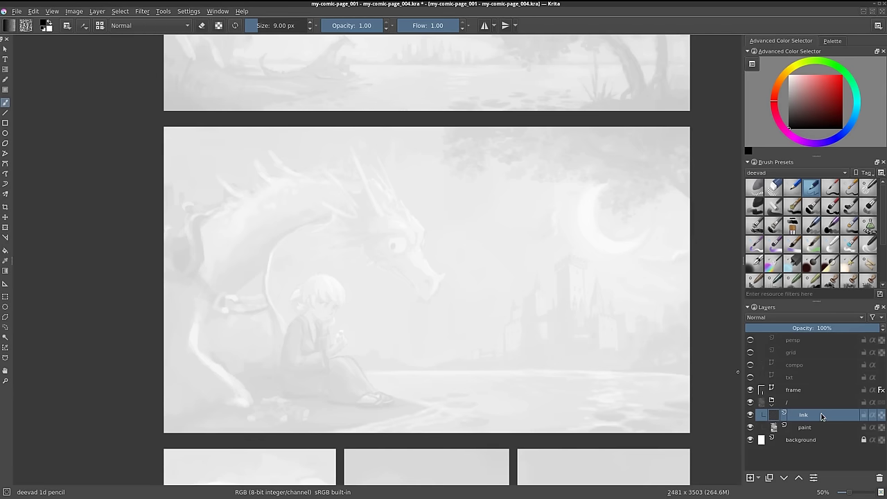
left_click(866, 329)
left_click_drag(866, 329, 861, 330)
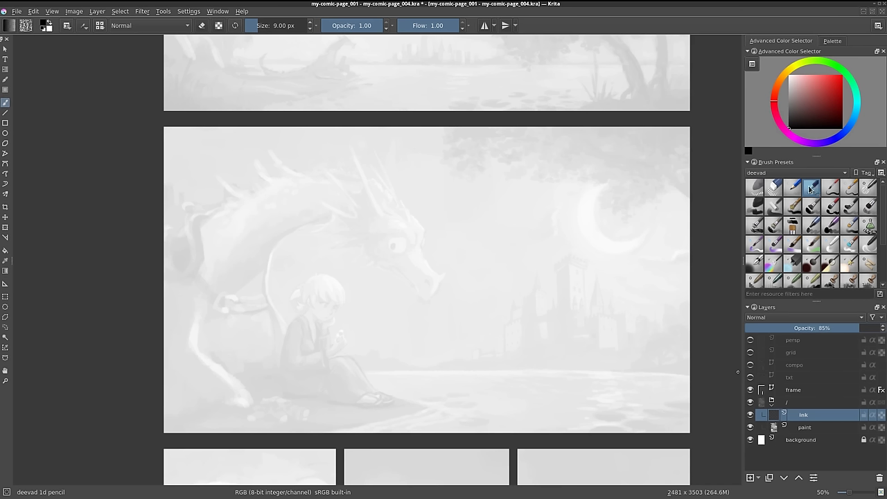
Draw and erase test zigzags by the moon, toggling pencil and deevad 1b eraser large with Numpad /
left_click_drag(499, 195, 542, 262)
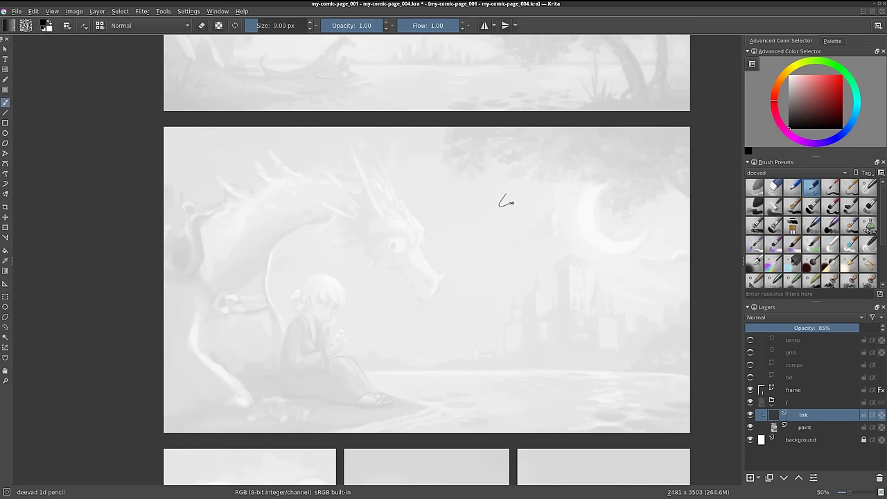
left_click(773, 187)
mouse_move(504, 197)
left_mouse_down()
mouse_move(526, 206)
mouse_move(519, 221)
left_mouse_up()
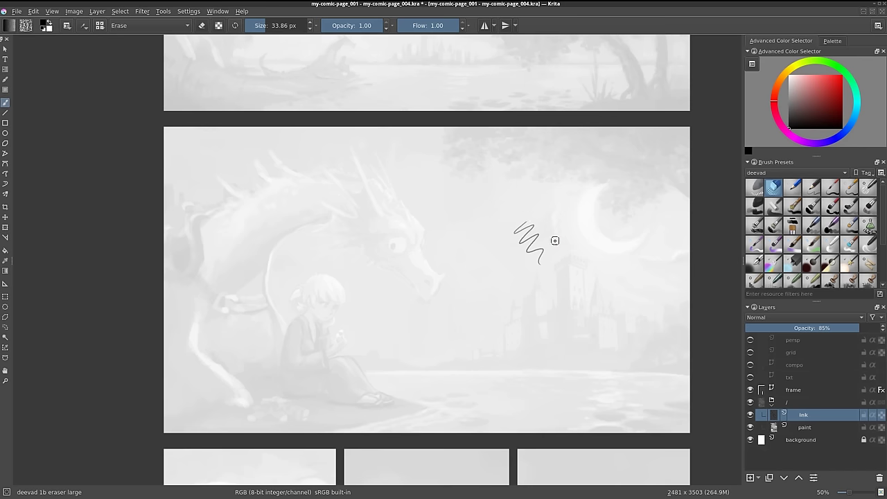
key("KP_Divide")
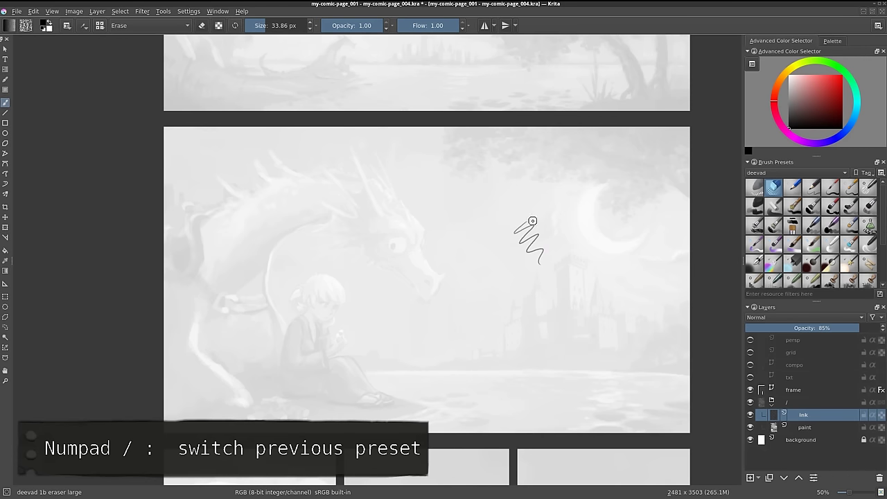
key("KP_Divide")
left_click_drag(542, 210, 567, 254)
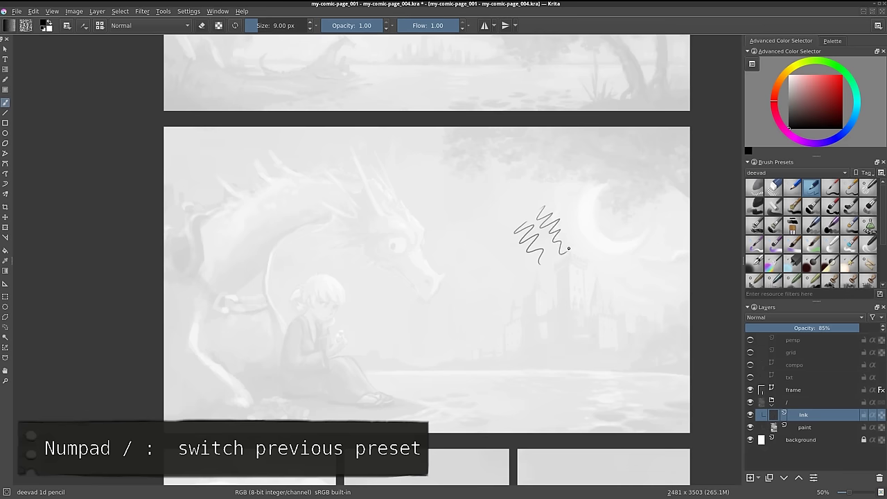
key("KP_Divide")
mouse_move(547, 223)
left_mouse_down()
mouse_move(549, 235)
mouse_move(564, 243)
mouse_move(558, 227)
mouse_move(572, 244)
mouse_move(556, 247)
mouse_move(565, 256)
mouse_move(562, 241)
mouse_move(572, 258)
left_mouse_up()
key("KP_Divide")
key("KP_Divide")
key("KP_Divide")
mouse_move(514, 249)
left_mouse_down()
mouse_move(504, 257)
mouse_move(524, 281)
mouse_move(513, 259)
mouse_move(520, 263)
mouse_move(501, 253)
mouse_move(527, 255)
mouse_move(535, 239)
mouse_move(540, 267)
left_mouse_up()
key("KP_Divide")
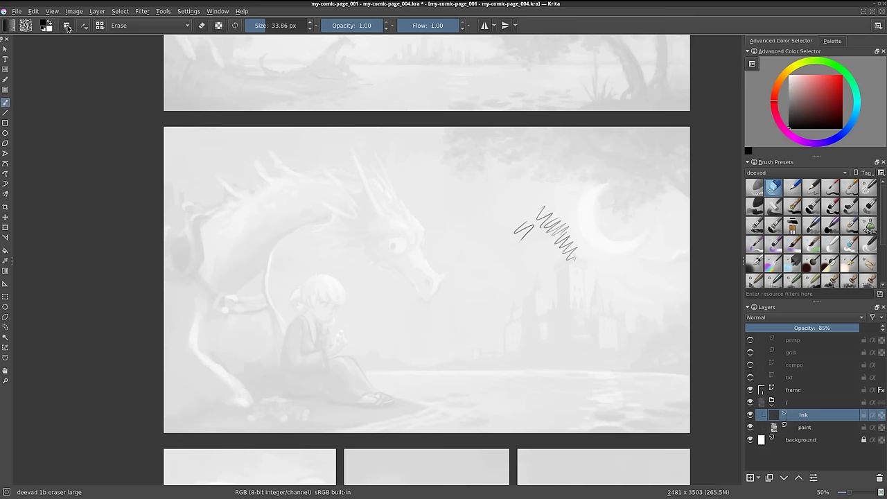
Set brush smoothing to Stabilizer with Distance about 108, then reselect the deevad 1d pencil
left_click(68, 26)
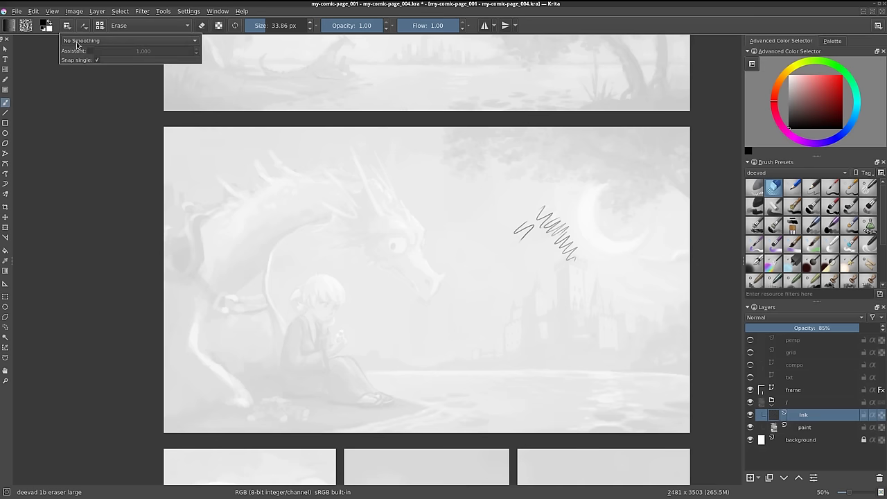
left_click(84, 43)
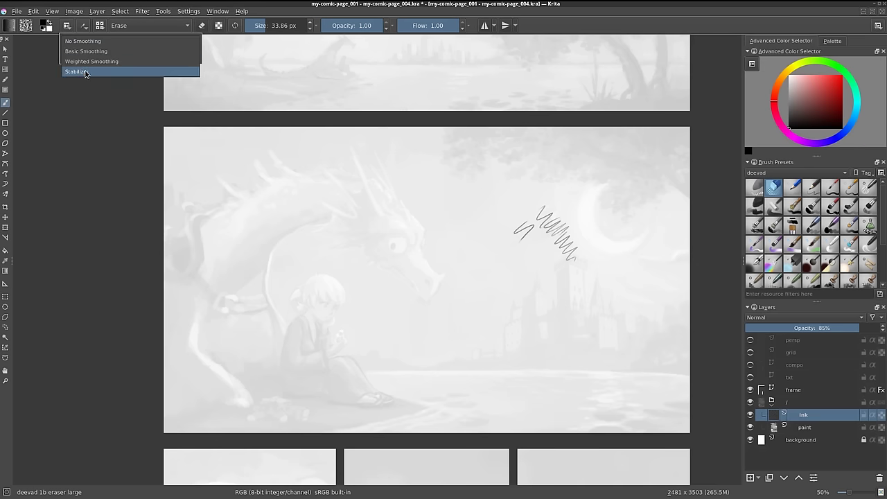
left_click(85, 72)
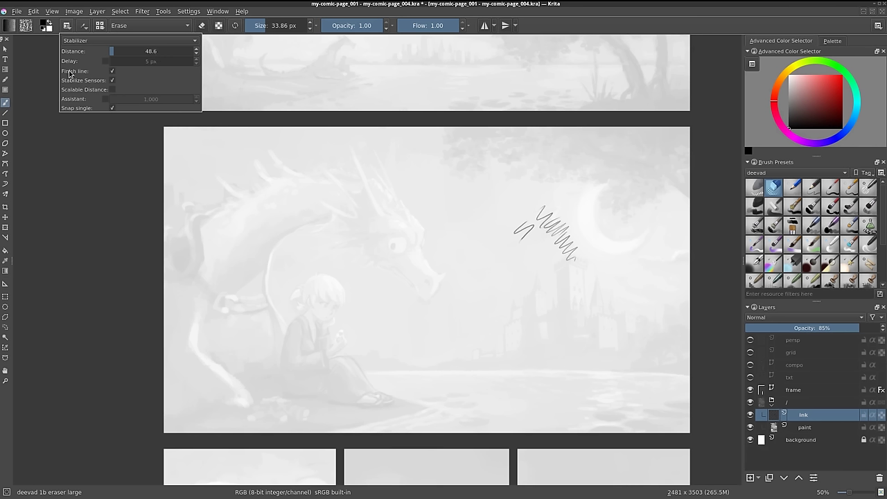
left_click(118, 56)
left_click_drag(117, 55, 136, 124)
left_click_drag(129, 51, 117, 55)
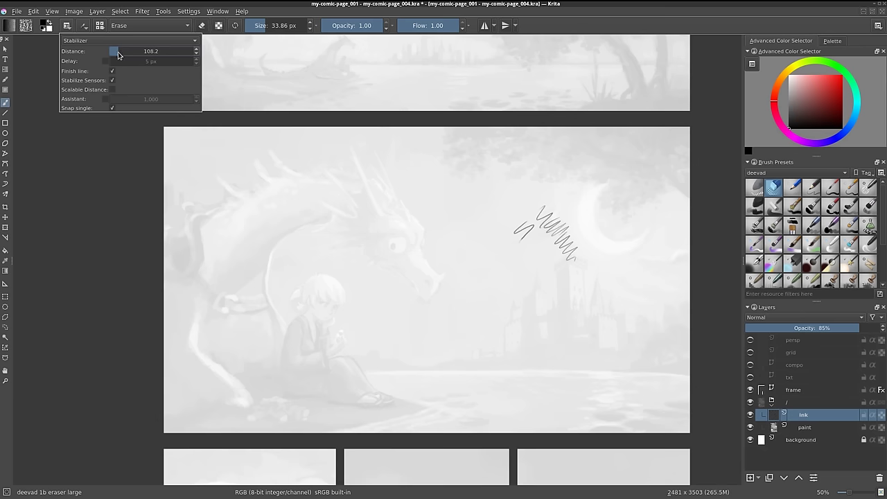
left_click(27, 111)
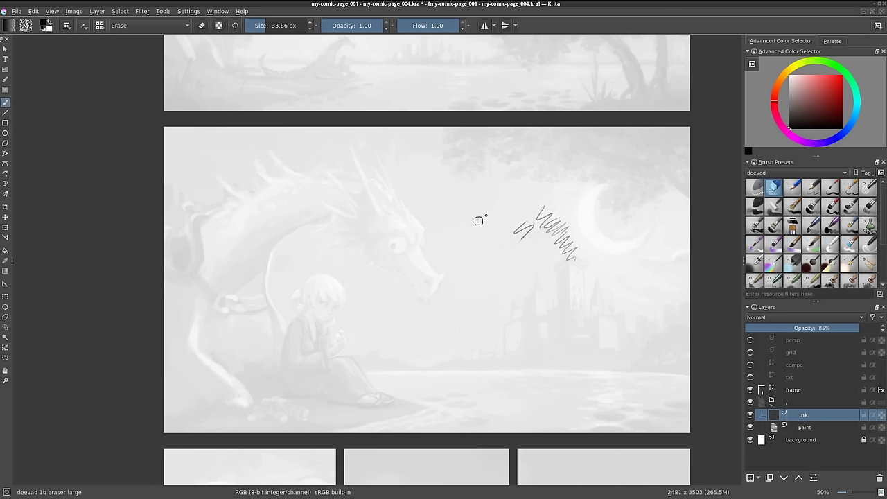
left_click(813, 189)
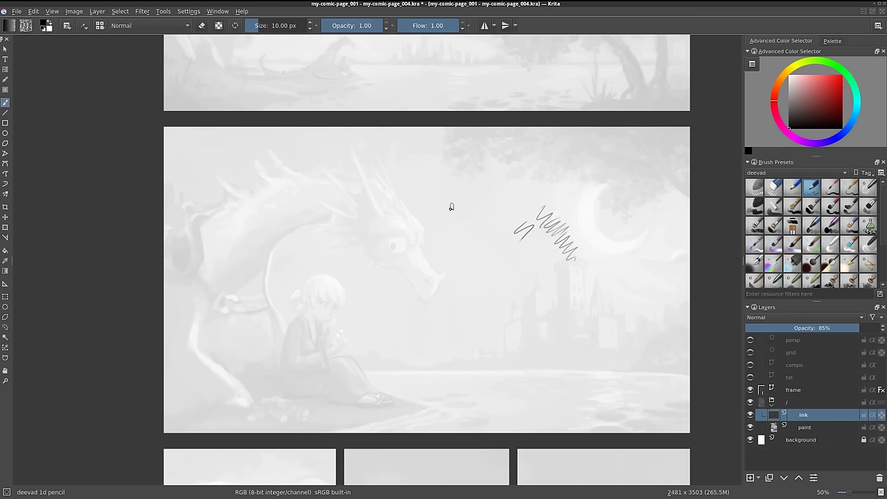
Draw small test marks near the dragon's head and set the stabilizer Distance to 90
left_click_drag(465, 207, 467, 210)
left_click_drag(509, 199, 519, 207)
left_click_drag(508, 221, 459, 228)
left_click_drag(487, 248, 495, 243)
left_click(67, 28)
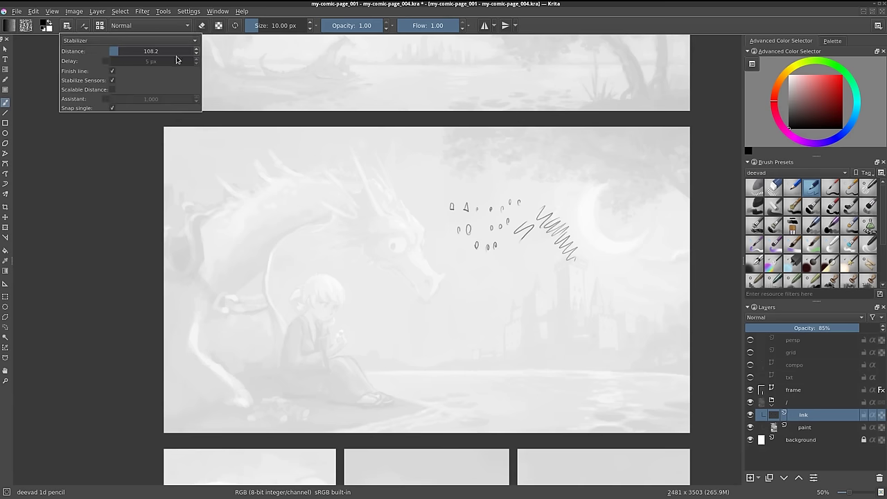
double_click(152, 52)
type("90")
key("Return")
Test the 90 distance with a loop and tick, then enter Distance 48.6
left_click(497, 234)
left_click_drag(514, 246, 515, 245)
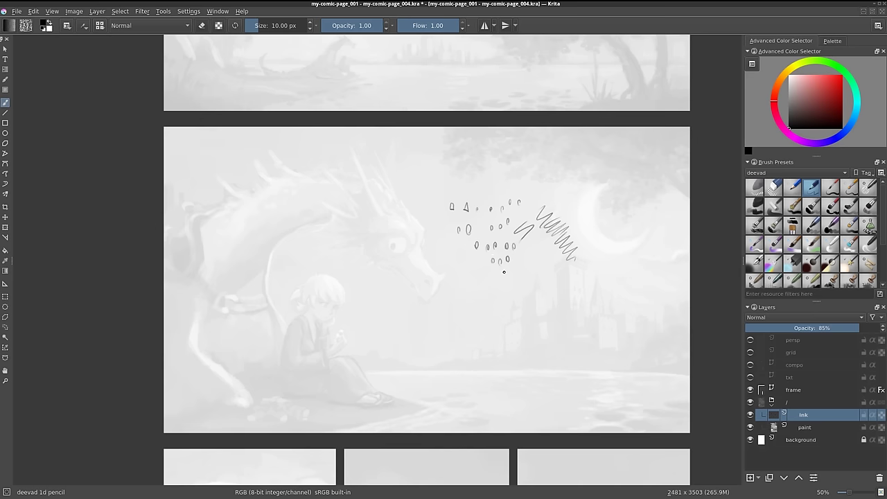
left_click_drag(493, 272, 493, 267)
left_click(66, 25)
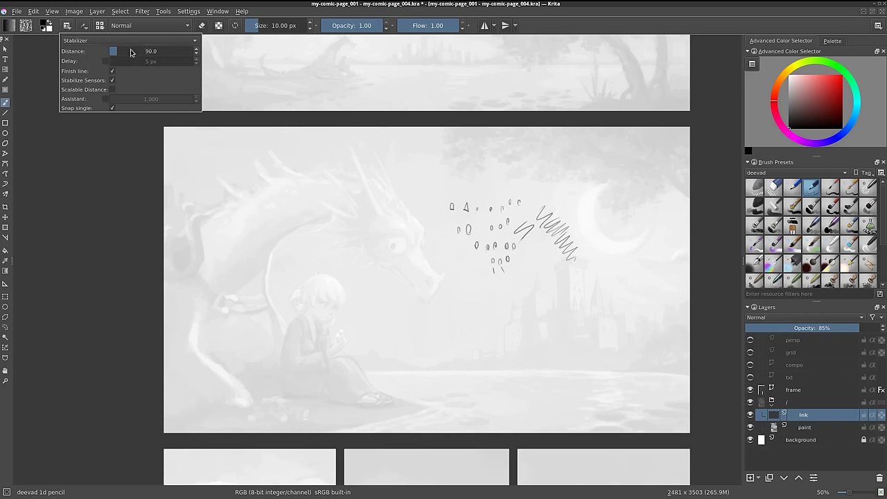
double_click(156, 52)
type("48.6")
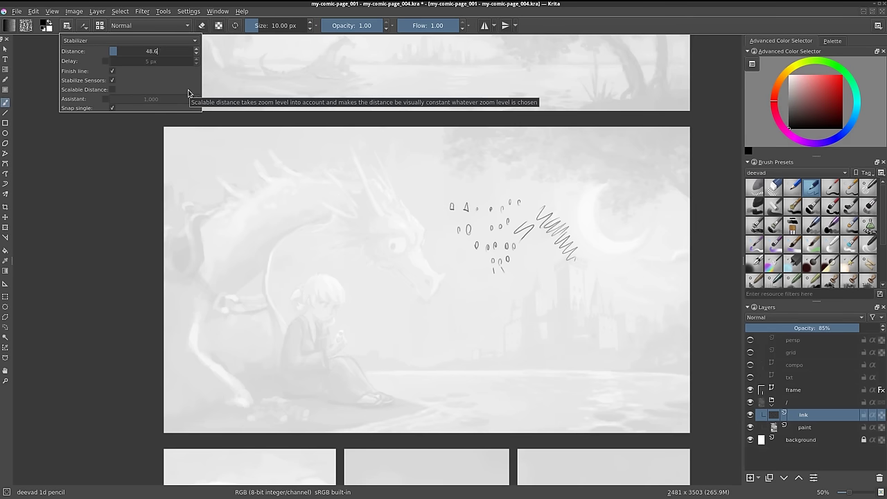
Draw a long stabilized test curve, then wipe the ink layer clean with Delete
left_click(473, 242)
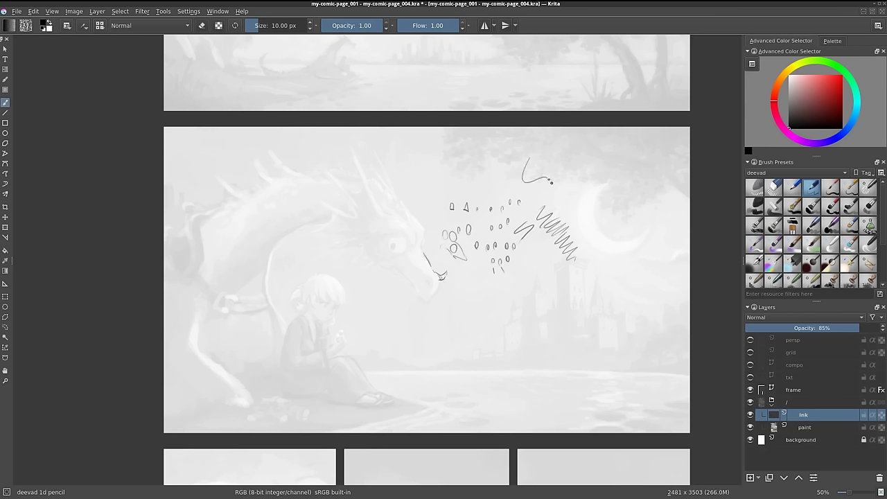
mouse_move(549, 181)
left_mouse_down()
mouse_move(415, 334)
mouse_move(514, 205)
left_mouse_up()
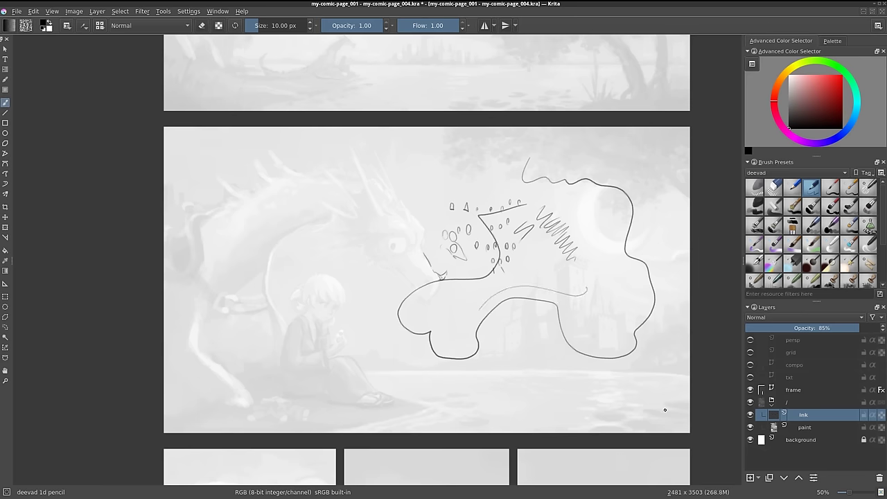
left_click_drag(548, 275, 549, 306)
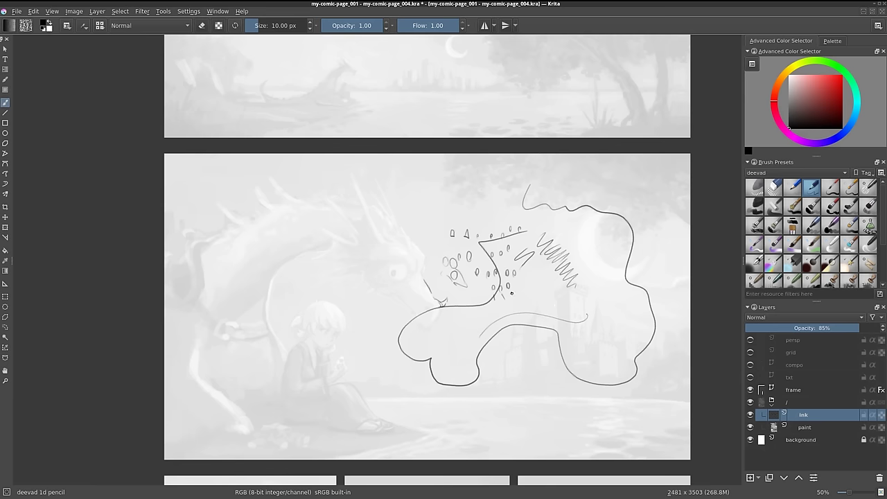
key("Delete")
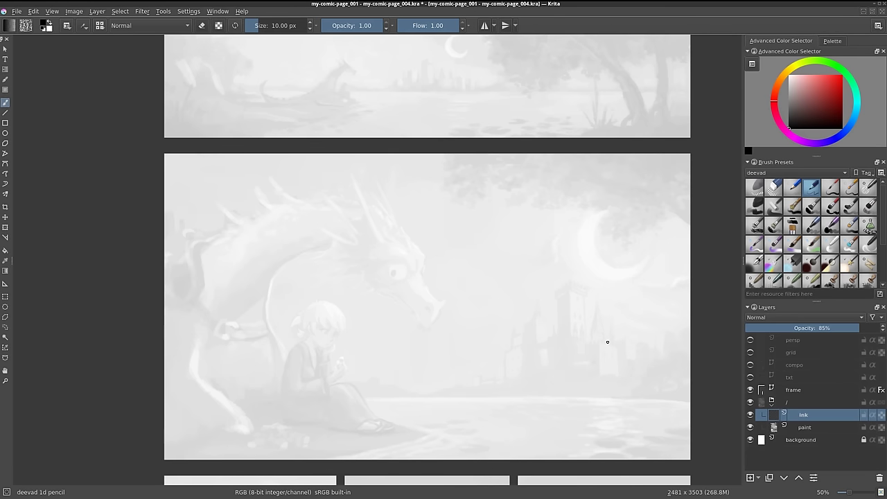
At 100% zoom, ink the dragon's brow, eye, snout, nostril, jaw, whiskers and mouth
left_click_drag(413, 240, 446, 305)
mouse_move(419, 256)
left_mouse_down()
mouse_move(415, 274)
mouse_move(400, 279)
left_mouse_up()
key("1")
mouse_move(452, 172)
left_mouse_down()
mouse_move(455, 186)
mouse_move(486, 160)
left_mouse_up()
left_click_drag(455, 126, 492, 142)
left_click_drag(496, 208, 517, 233)
mouse_move(519, 248)
left_mouse_down()
mouse_move(529, 237)
mouse_move(526, 288)
left_mouse_up()
left_click_drag(409, 196, 352, 210)
left_click_drag(423, 216, 381, 223)
left_click_drag(405, 166, 392, 196)
mouse_move(421, 221)
left_mouse_down()
mouse_move(515, 261)
mouse_move(498, 255)
left_mouse_up()
Ink the dragon's horns, crown spikes and a long cheek whisker, using the mirrored view
key("m")
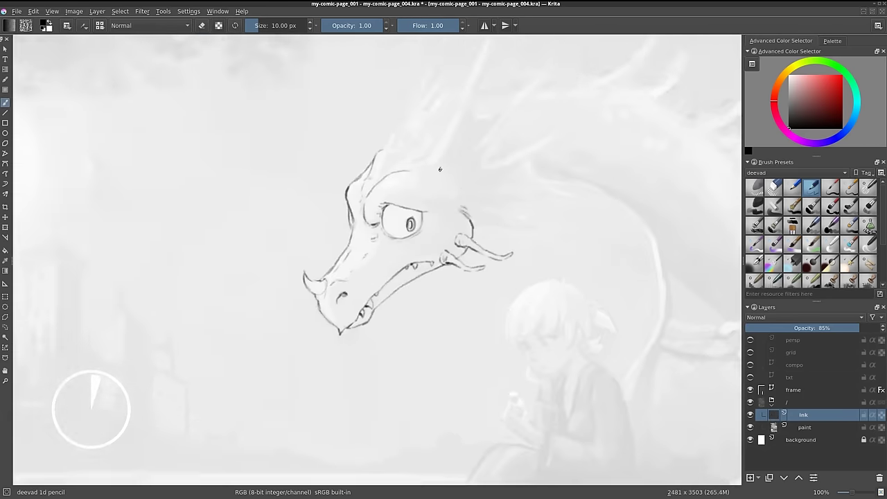
left_click_drag(500, 167, 529, 71)
key("e")
key("e")
mouse_move(413, 209)
left_mouse_down()
mouse_move(425, 186)
mouse_move(458, 166)
mouse_move(464, 197)
left_mouse_up()
left_click_drag(504, 275, 565, 305)
left_click_drag(575, 286, 604, 309)
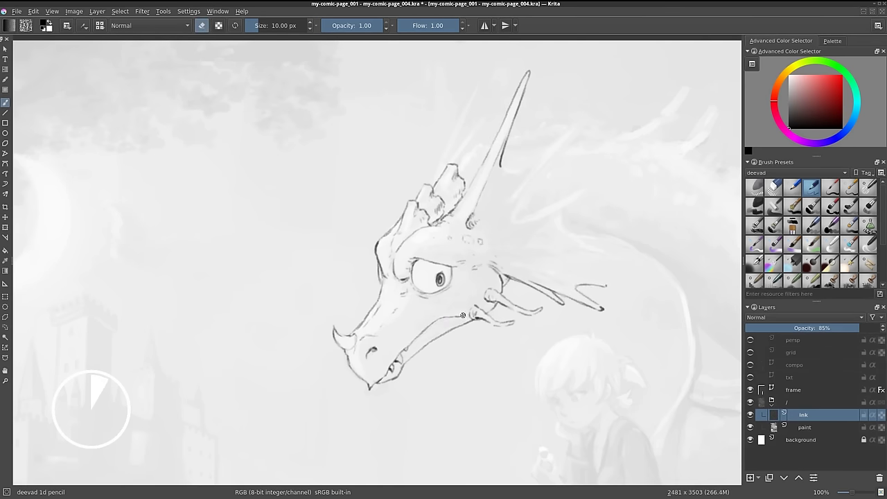
key("m")
left_click_drag(311, 196, 383, 227)
left_click_drag(316, 133, 472, 194)
left_click_drag(444, 156, 419, 173)
Save incremental version _005 and ink fin spikes beside the dragon's head
key("ctrl+alt+s")
mouse_move(408, 240)
left_mouse_down()
mouse_move(373, 253)
mouse_move(367, 266)
left_mouse_up()
key("m")
left_click_drag(418, 226, 457, 253)
left_click_drag(418, 281, 470, 276)
key("e")
key("e")
left_click_drag(413, 242, 458, 255)
key("e")
key("e")
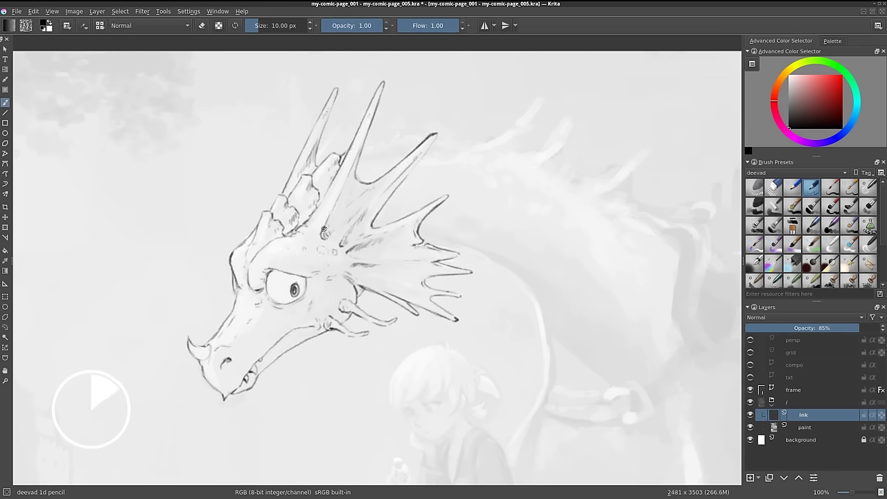
key("minus")
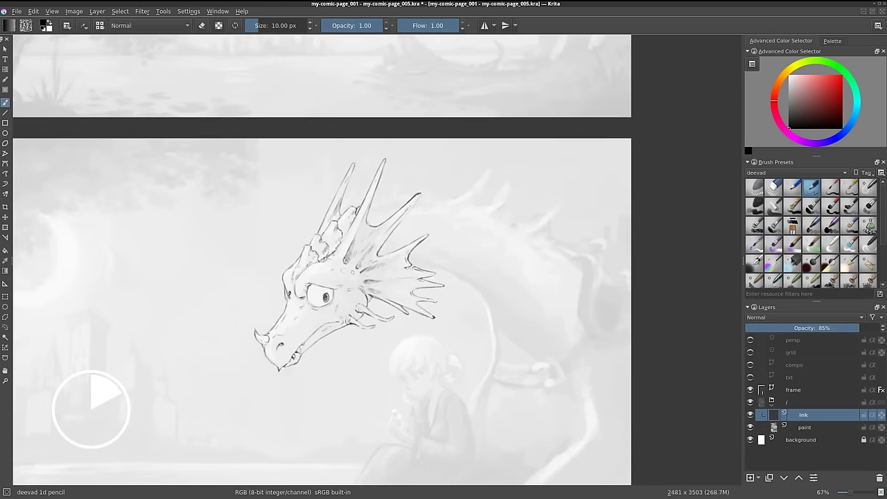
key("plus")
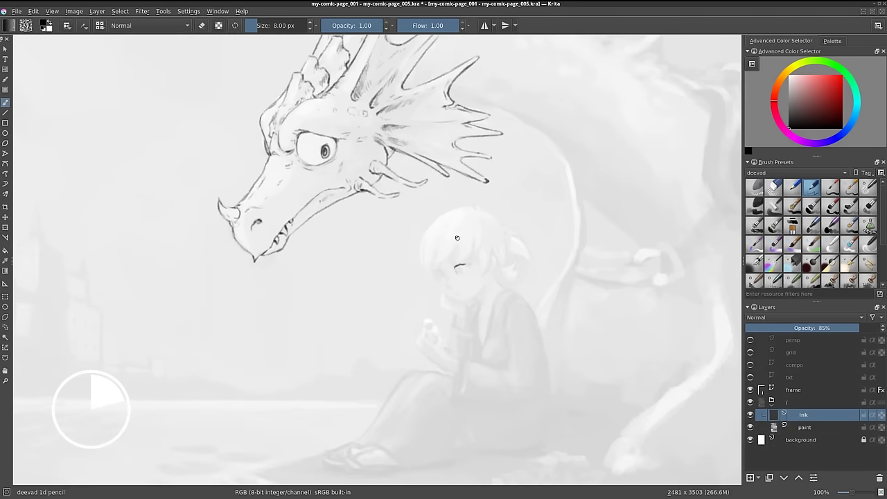
Ink the girl's eye, chin, ear, jawline, spiky hair and forehead bangs
mouse_move(435, 269)
left_mouse_down()
mouse_move(506, 266)
mouse_move(475, 281)
mouse_move(463, 277)
mouse_move(506, 316)
mouse_move(492, 315)
mouse_move(526, 304)
left_mouse_up()
key("plus")
key("e")
key("e")
key("e")
Ink the ornament beside her head, the hand under her chin and extra hair strands
key("e")
key("e")
left_click_drag(534, 274, 551, 299)
mouse_move(537, 242)
left_mouse_down()
mouse_move(539, 269)
mouse_move(509, 289)
left_mouse_up()
left_click_drag(441, 250, 436, 274)
left_click_drag(444, 226, 503, 187)
left_click_drag(516, 179, 539, 189)
left_click_drag(492, 234, 450, 266)
key("e")
mouse_move(463, 229)
left_mouse_down()
mouse_move(445, 281)
mouse_move(499, 261)
left_mouse_up()
left_click_drag(513, 228, 515, 252)
key("e")
key("e")
mouse_move(548, 208)
left_mouse_down()
mouse_move(588, 262)
mouse_move(568, 228)
left_mouse_up()
left_click_drag(551, 240, 562, 252)
mouse_move(465, 309)
left_mouse_down()
mouse_move(494, 332)
mouse_move(505, 359)
left_mouse_up()
left_click_drag(482, 335, 485, 355)
key("e")
left_click_drag(444, 252, 445, 280)
key("e")
mouse_move(555, 225)
left_mouse_down()
mouse_move(565, 298)
mouse_move(566, 285)
left_mouse_up()
key("e")
key("e")
scroll(567, 284, "down", 3)
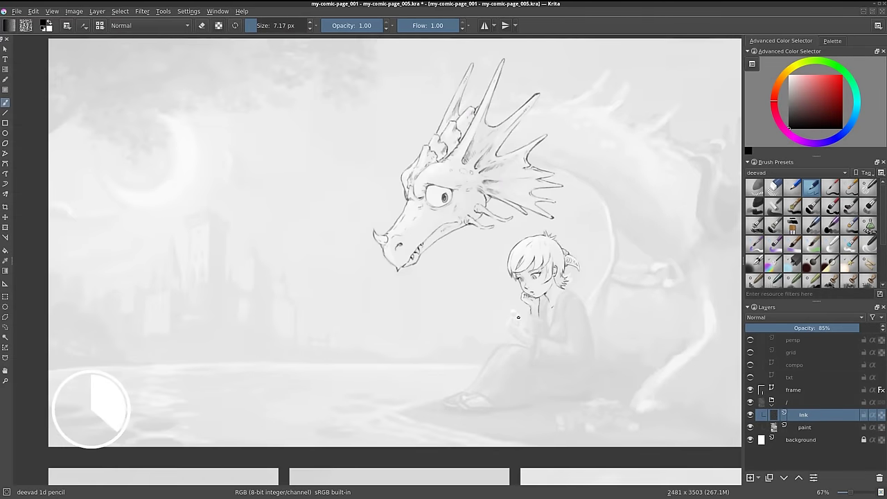
scroll(518, 317, "up", 1)
Ink the girl's hand and held object, shoulder, forearm, sleeve and back contour
mouse_move(496, 302)
left_mouse_down()
mouse_move(468, 323)
mouse_move(507, 347)
left_mouse_up()
left_click_drag(559, 275, 586, 310)
left_click_drag(529, 289, 525, 337)
mouse_move(463, 324)
left_mouse_down()
mouse_move(496, 356)
mouse_move(545, 371)
left_mouse_up()
key("e")
left_click_drag(502, 346, 548, 353)
key("e")
mouse_move(511, 338)
left_mouse_down()
mouse_move(508, 370)
mouse_move(540, 353)
left_mouse_up()
left_click_drag(575, 293, 575, 364)
left_click_drag(547, 306, 551, 341)
left_click_drag(571, 346, 558, 383)
key("m")
key("e")
Ink her body outline, lower sleeve, the robe's right edge and her sandals
left_click_drag(404, 254, 413, 273)
left_click_drag(444, 305, 451, 349)
left_click_drag(432, 250, 440, 304)
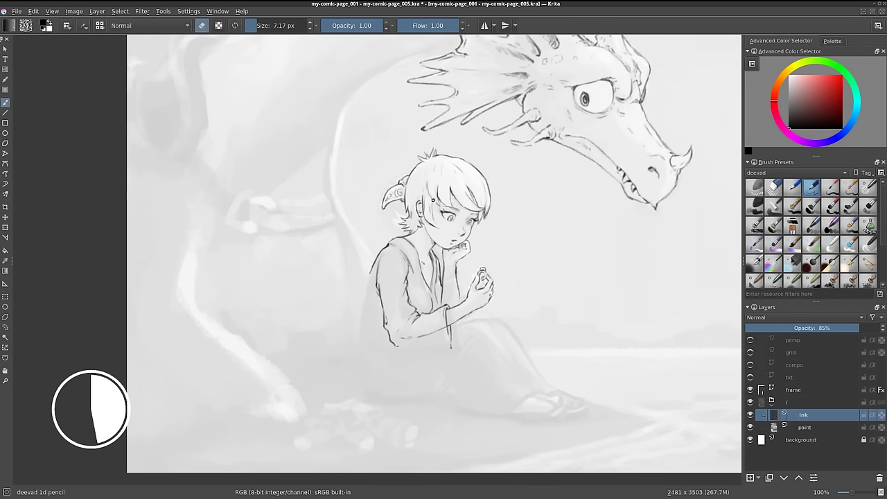
scroll(419, 222, "down", 2)
key("m")
scroll(391, 260, "up", 2)
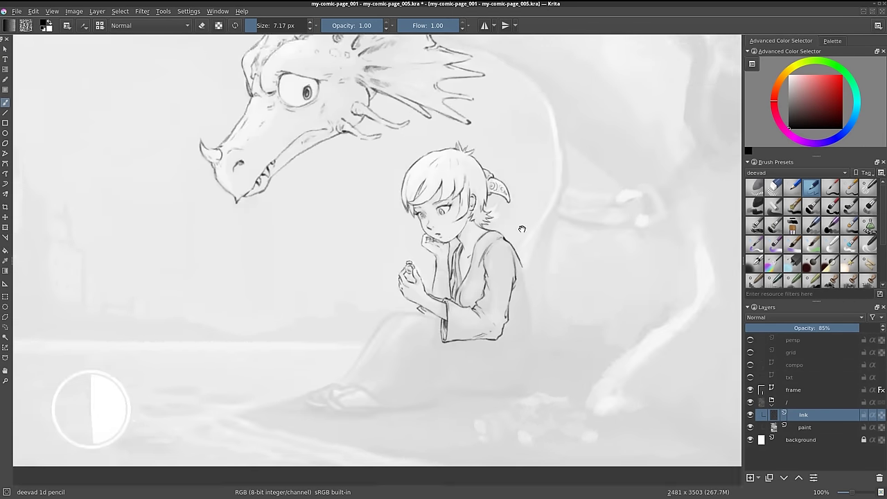
left_click_drag(542, 253, 546, 309)
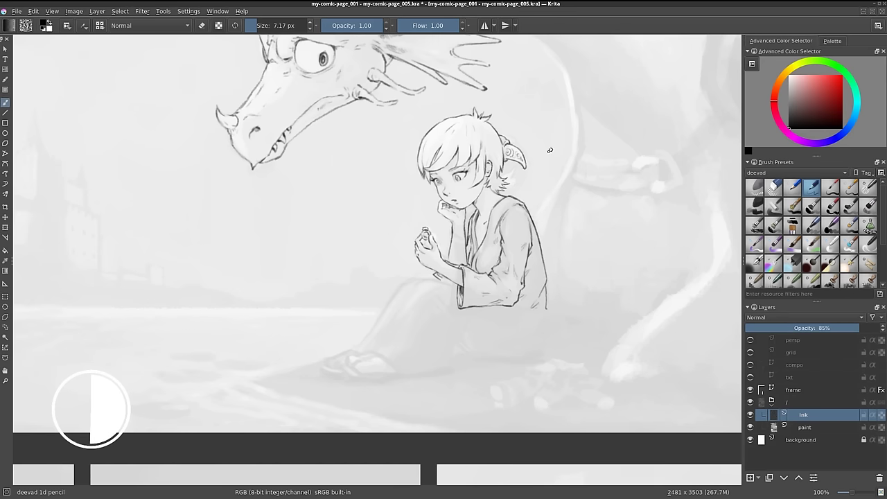
mouse_move(516, 303)
left_mouse_down()
mouse_move(542, 331)
mouse_move(526, 357)
left_mouse_up()
mouse_move(347, 350)
left_mouse_down()
mouse_move(374, 374)
mouse_move(379, 366)
mouse_move(402, 375)
left_mouse_up()
mouse_move(327, 361)
left_mouse_down()
mouse_move(401, 379)
mouse_move(320, 368)
mouse_move(337, 362)
left_mouse_up()
Ink the robe's lap line, left contour, folds, hem and grass tufts along its bottom
left_click_drag(397, 284, 458, 277)
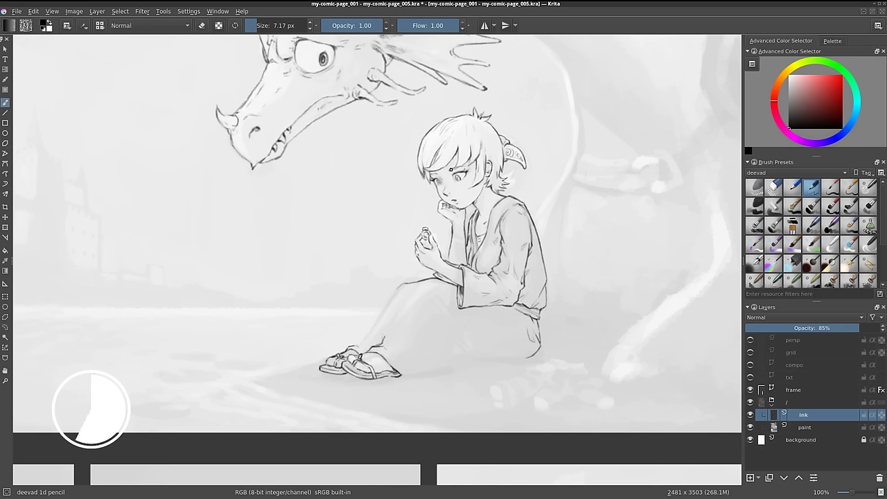
left_click_drag(387, 299, 359, 343)
left_click_drag(399, 379, 429, 372)
left_click_drag(415, 291, 400, 316)
left_click_drag(450, 299, 432, 373)
left_click_drag(473, 346, 534, 351)
key("e")
key("e")
left_click_drag(467, 375, 523, 372)
left_click_drag(429, 308, 466, 310)
key("e")
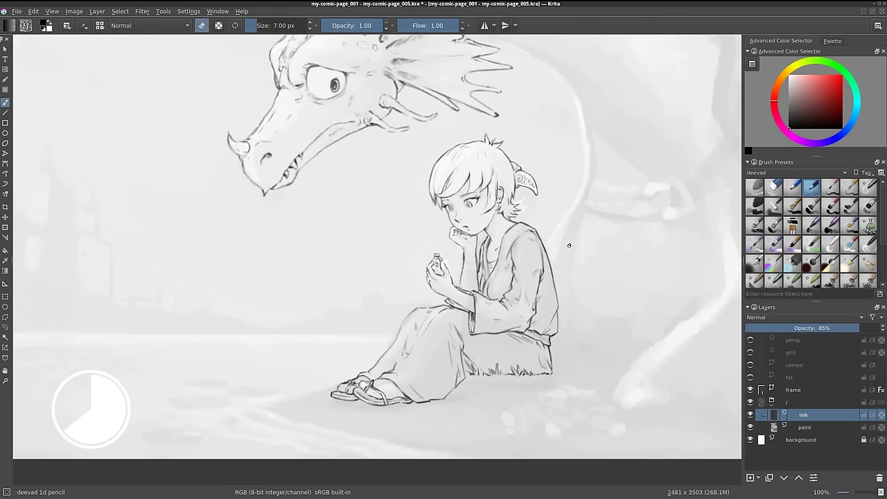
Enlarge the pencil to 9 px and ink the dragon's crest, neck and buckled collar
key("m")
scroll(542, 320, "down", 2)
key("e")
key("bracketright")
left_click_drag(442, 123, 406, 143)
left_click_drag(392, 194, 319, 292)
key("m")
left_click_drag(435, 286, 482, 294)
mouse_move(431, 303)
left_mouse_down()
mouse_move(496, 315)
mouse_move(521, 298)
left_mouse_up()
left_click_drag(501, 310, 521, 310)
left_click_drag(434, 278, 426, 347)
Ink the dragon's chest, leg and claw, the curled saddle and leg scale marks
left_click_drag(518, 278, 454, 435)
left_click_drag(459, 425, 481, 431)
left_click_drag(514, 294, 535, 257)
key("ctrl+z")
left_click_drag(530, 167, 545, 252)
left_click_drag(518, 187, 534, 264)
mouse_move(548, 194)
left_mouse_down()
mouse_move(571, 270)
mouse_move(555, 284)
mouse_move(543, 266)
mouse_move(567, 313)
left_mouse_up()
left_click_drag(481, 434, 572, 450)
Ink the long ground line, grass tufts and the dragon's chest line down to the ground
mouse_move(415, 395)
left_mouse_down()
mouse_move(485, 388)
mouse_move(572, 413)
left_mouse_up()
left_click_drag(512, 409, 572, 393)
left_click_drag(414, 351, 416, 386)
left_click_drag(232, 431, 265, 418)
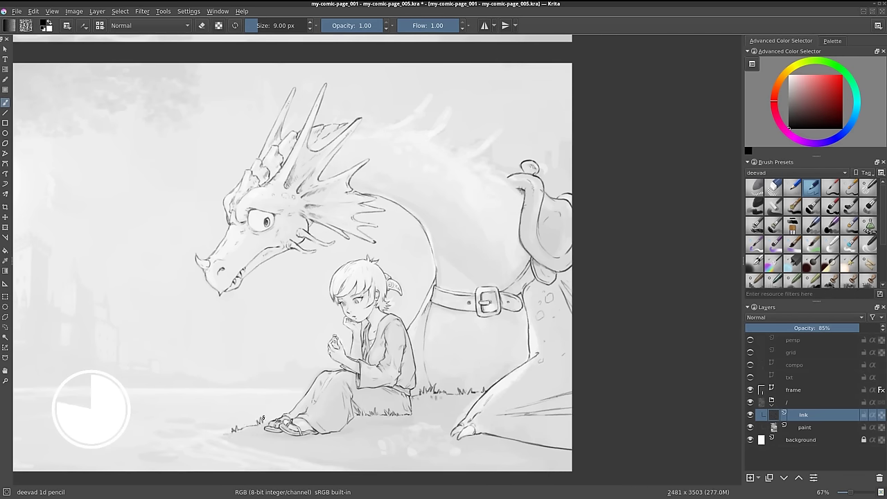
mouse_move(421, 225)
left_mouse_down()
mouse_move(435, 265)
mouse_move(426, 338)
left_mouse_up()
left_click_drag(435, 250, 443, 392)
key("e")
key("e")
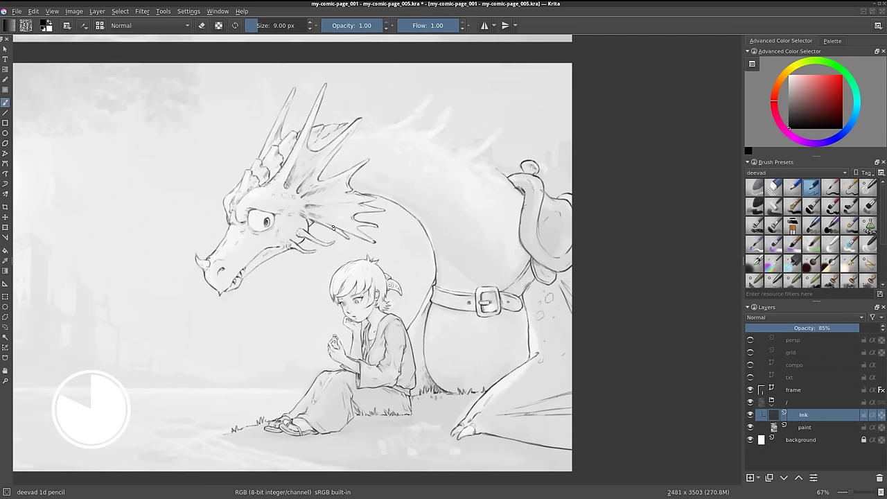
Ink spikes along the dragon's back and scale plates down its neck toward the collar
left_click_drag(428, 146, 485, 111)
mouse_move(465, 158)
left_mouse_down()
mouse_move(511, 125)
mouse_move(563, 142)
left_mouse_up()
left_click_drag(543, 181, 513, 166)
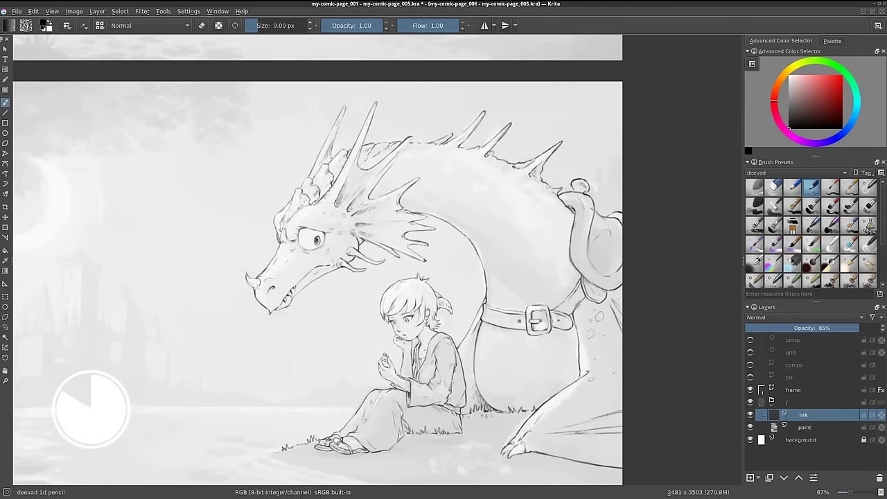
mouse_move(477, 261)
left_mouse_down()
mouse_move(543, 286)
mouse_move(554, 308)
left_mouse_up()
left_click_drag(486, 309, 543, 302)
left_click_drag(474, 378, 463, 414)
left_click_drag(554, 331, 554, 357)
left_click_drag(395, 190, 363, 162)
Ink shoreline ground strokes and lily pads on the water
left_click_drag(396, 416, 474, 431)
left_click_drag(366, 396, 437, 416)
left_click_drag(493, 428, 515, 435)
left_click_drag(327, 401, 377, 416)
left_click_drag(371, 418, 441, 435)
left_click_drag(293, 396, 326, 398)
left_click_drag(316, 390, 355, 390)
mouse_move(273, 422)
left_mouse_down()
mouse_move(319, 419)
mouse_move(401, 434)
left_mouse_up()
Ink a log campfire beside the girl with ground around it
left_click_drag(636, 304, 647, 320)
mouse_move(511, 409)
left_mouse_down()
mouse_move(549, 399)
mouse_move(596, 413)
mouse_move(545, 415)
mouse_move(547, 408)
left_mouse_up()
left_click_drag(575, 420, 616, 416)
mouse_move(534, 425)
left_mouse_down()
mouse_move(626, 419)
mouse_move(590, 399)
left_mouse_up()
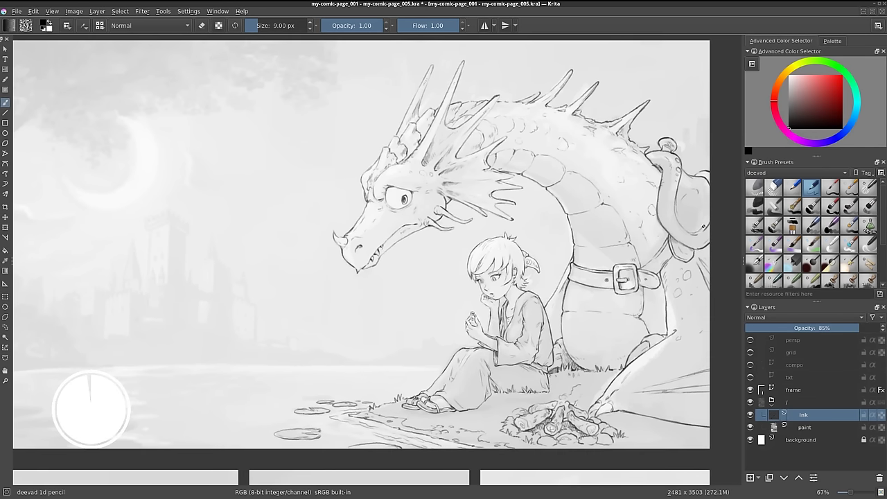
left_click_drag(628, 277, 358, 169)
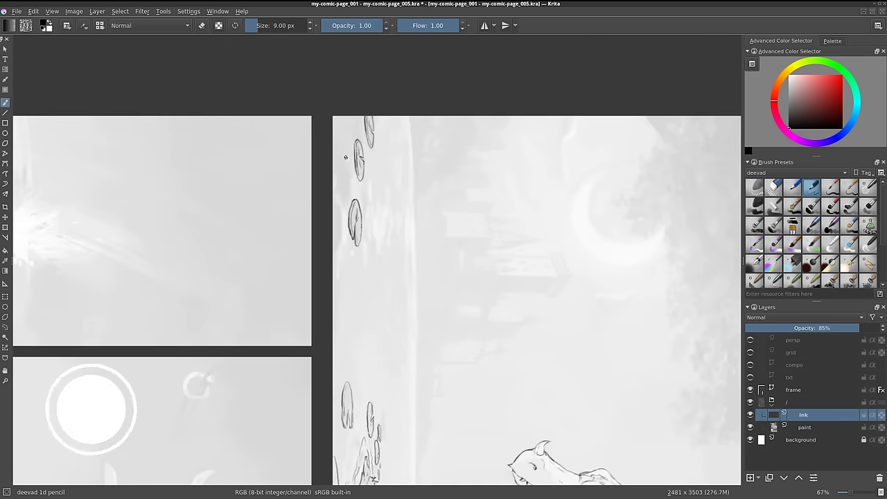
Reset the canvas rotation, fit the top panel, then zoom to 200% on the girl's face
key("5")
key("minus")
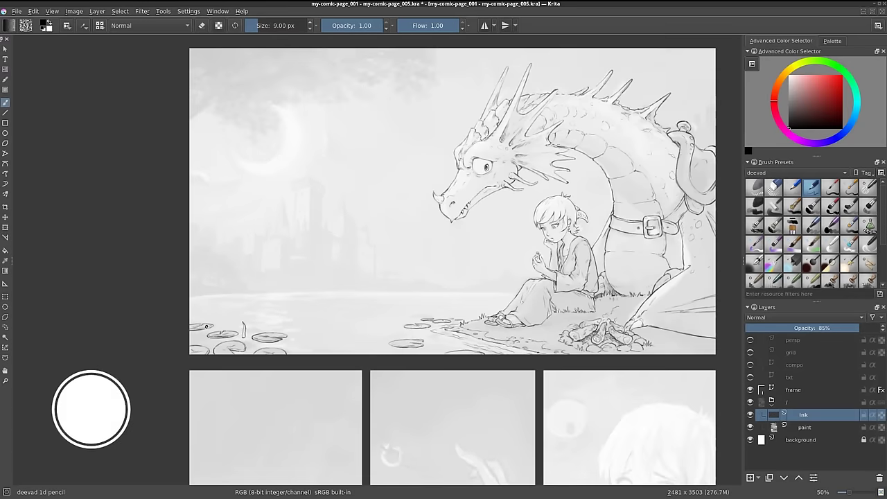
key("plus")
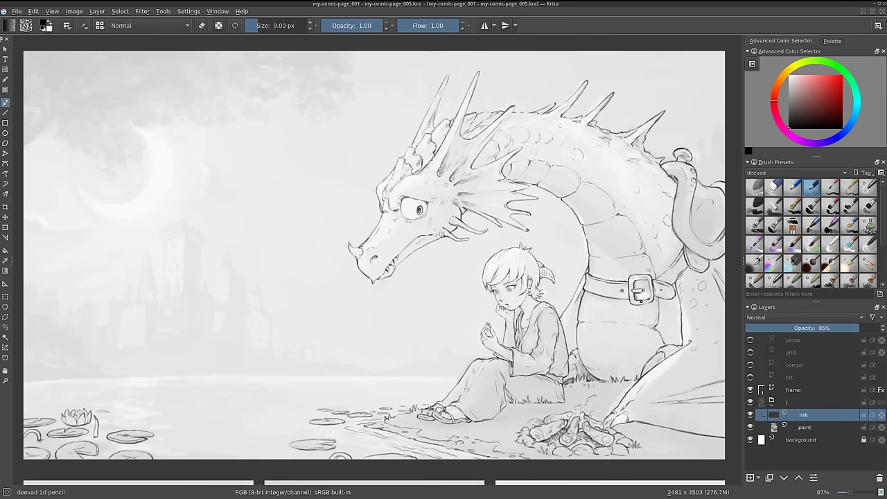
scroll(532, 286, "up", 3)
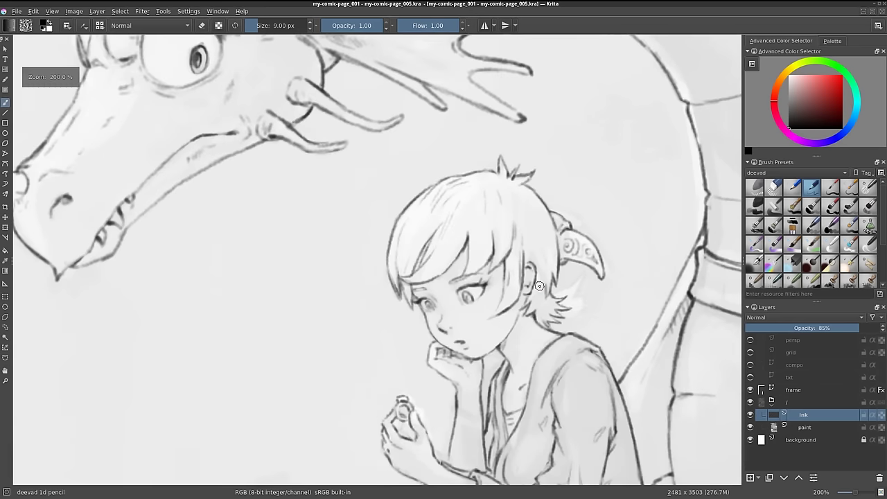
With the ink layer hidden, raise the paint layer's opacity to 50%, then show the ink again
left_click(749, 414)
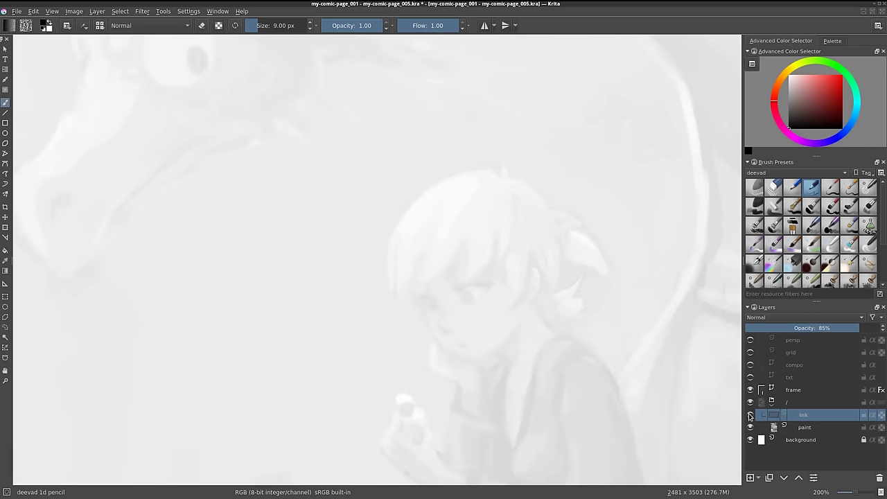
left_click(804, 430)
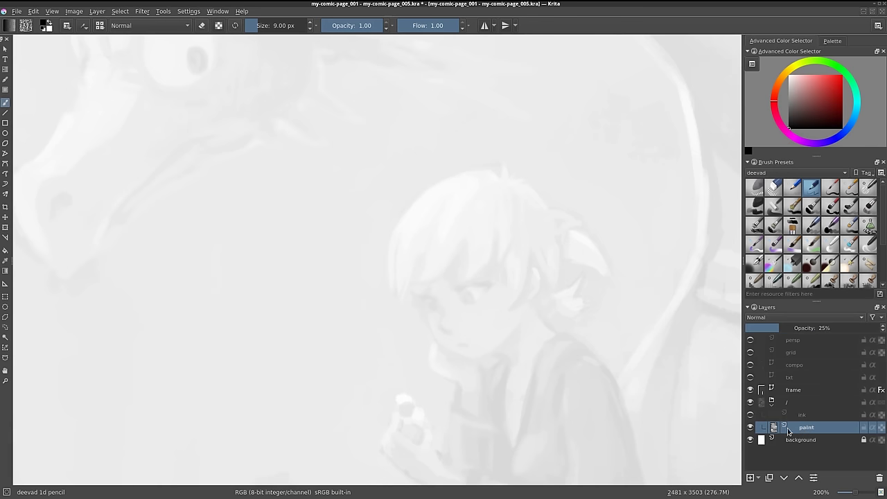
left_click_drag(780, 330, 807, 329)
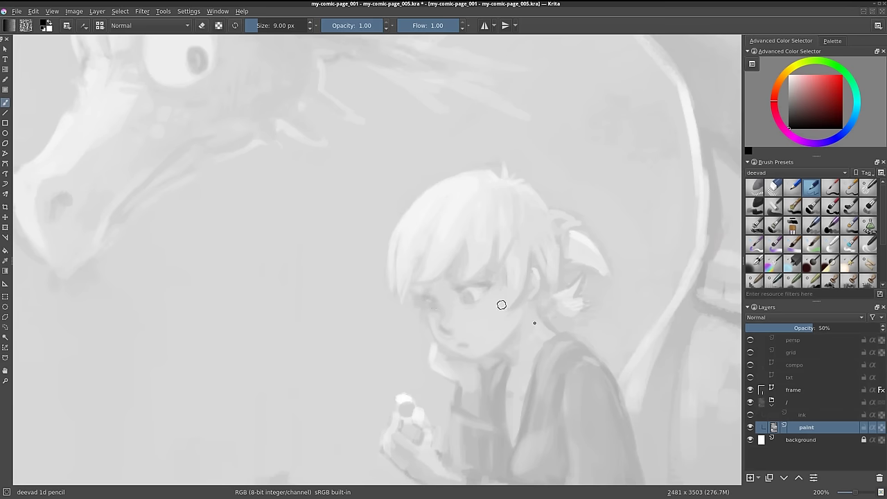
left_click(749, 415)
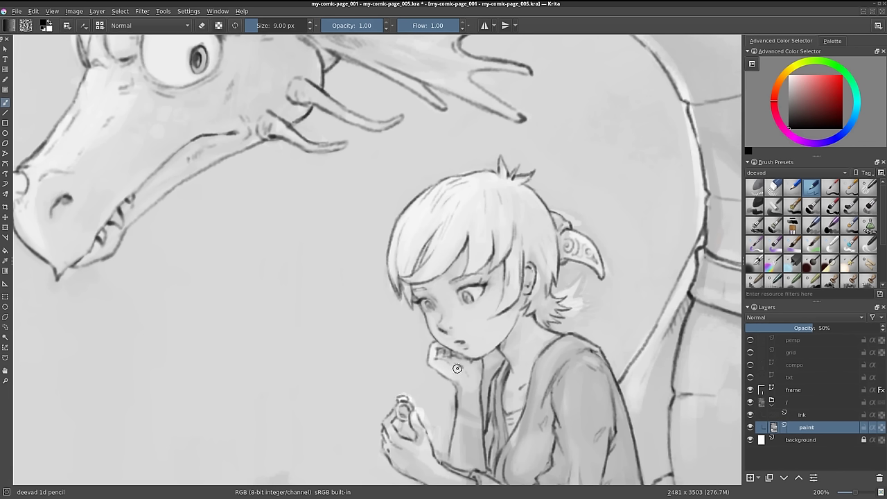
Zoom out and back in on the girl, toggling the ink to compare line art against paint
key("1")
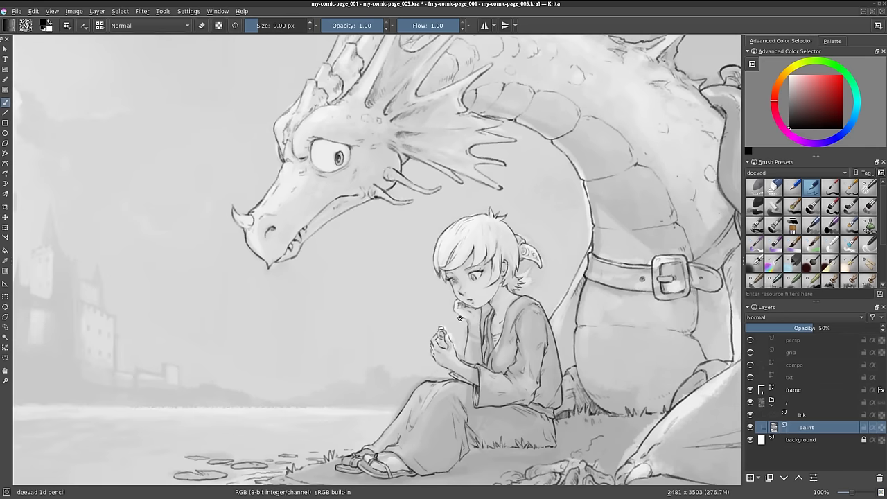
key("2")
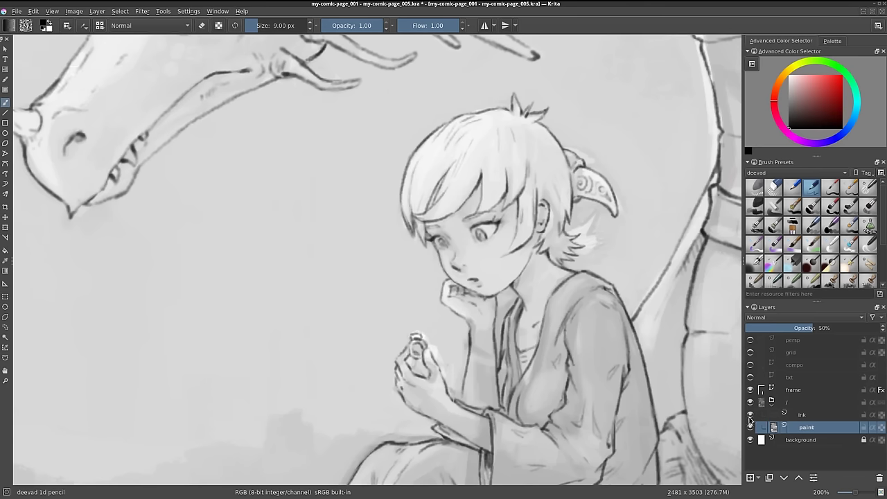
left_click(749, 415)
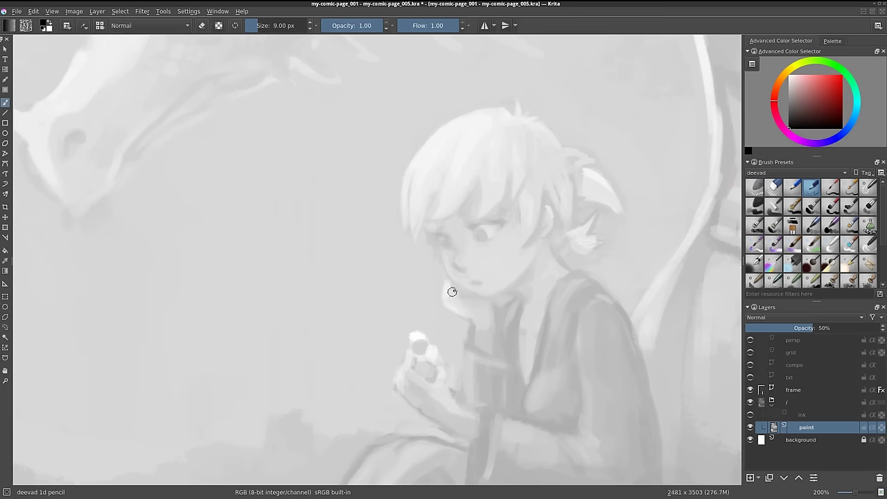
left_click_drag(476, 374, 491, 303)
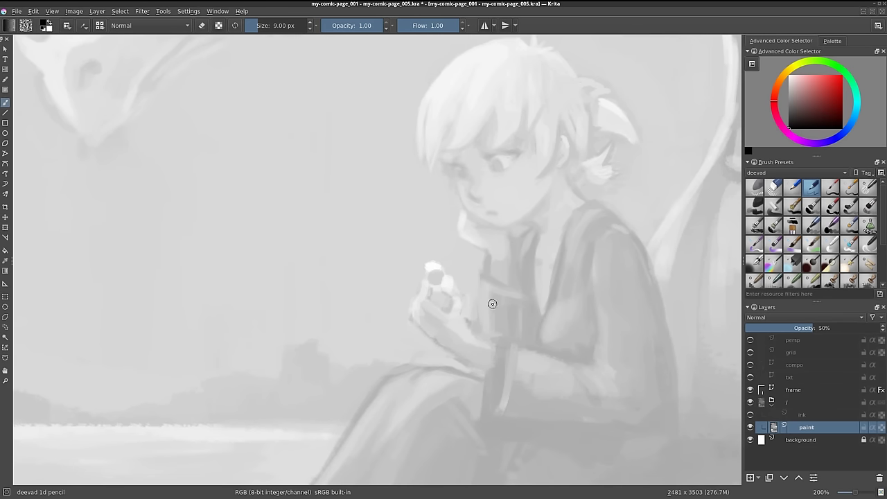
left_click(750, 414)
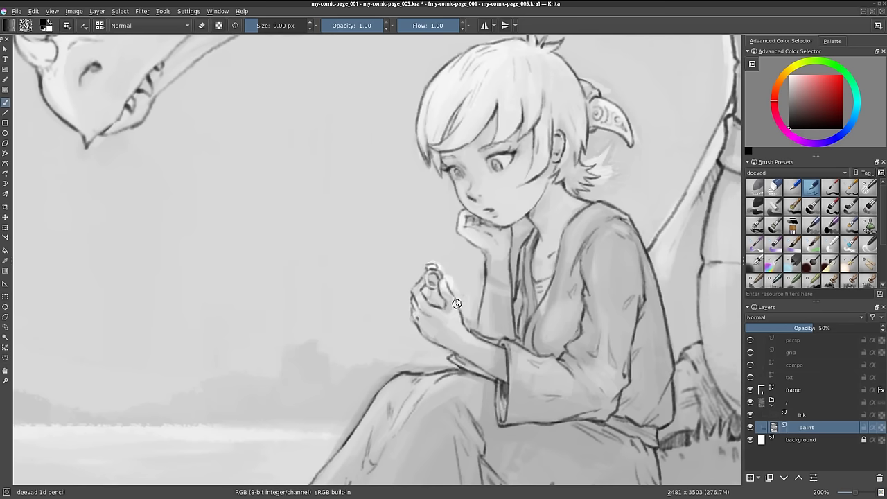
scroll(487, 298, "down", 2)
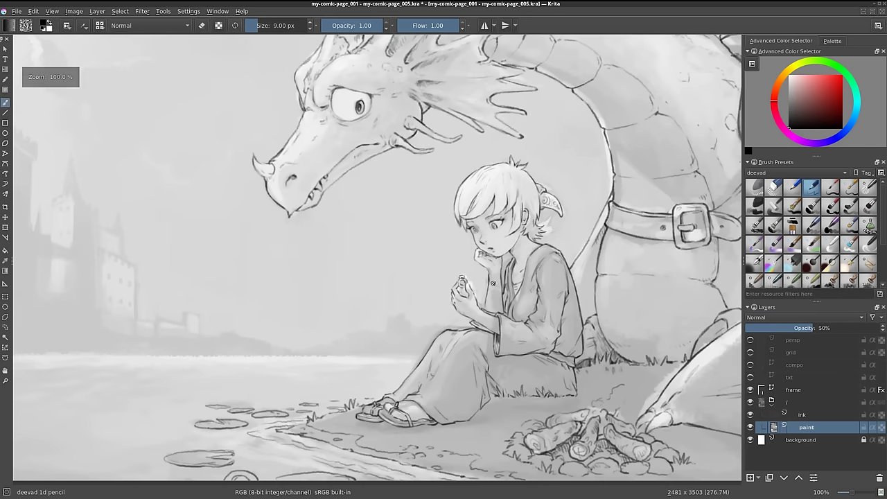
scroll(491, 275, "down", 1)
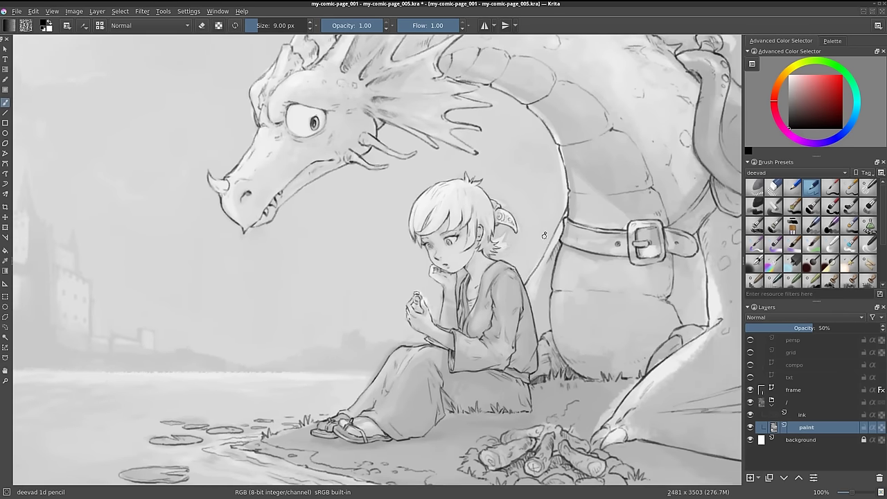
scroll(537, 223, "down", 1)
left_click_drag(496, 197, 495, 296)
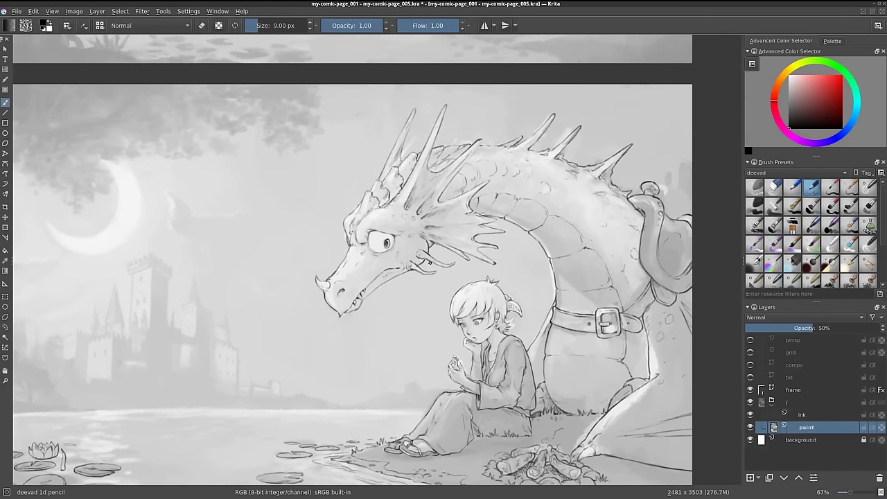
scroll(459, 280, "up", 1)
mouse_move(571, 310)
left_mouse_down()
mouse_move(403, 280)
mouse_move(403, 293)
left_mouse_up()
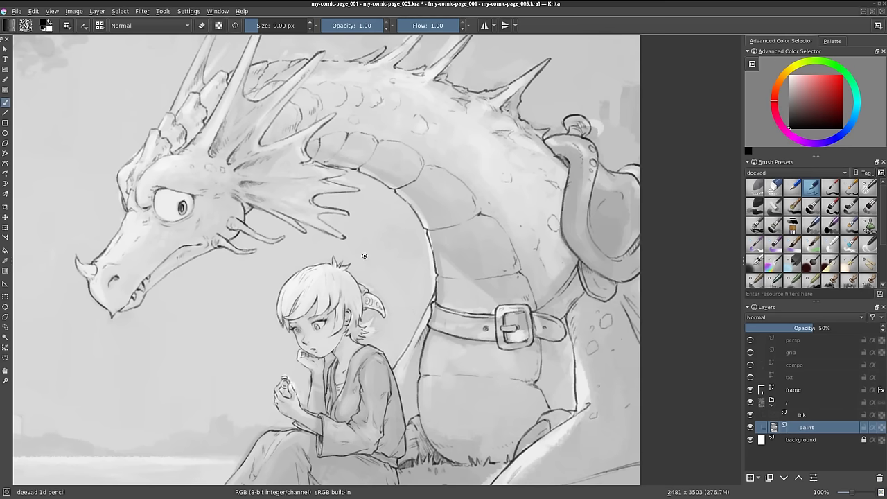
left_click_drag(366, 173, 426, 258)
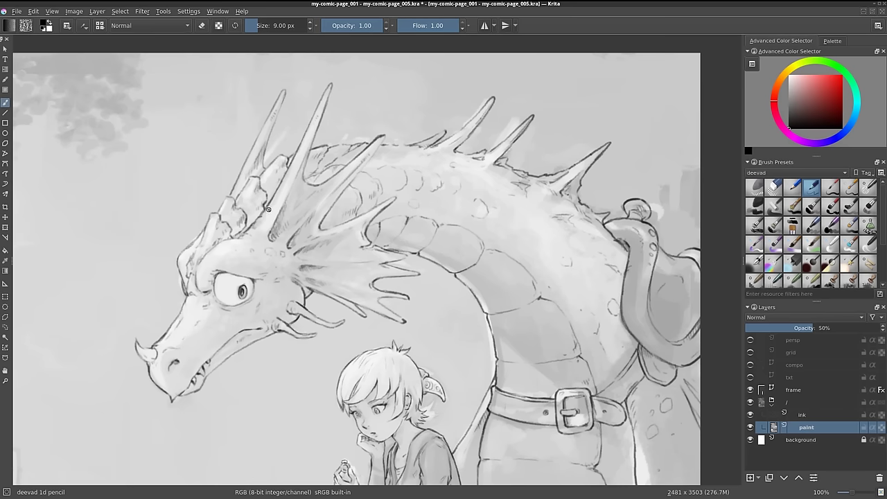
scroll(442, 241, "up", 1, "ctrl")
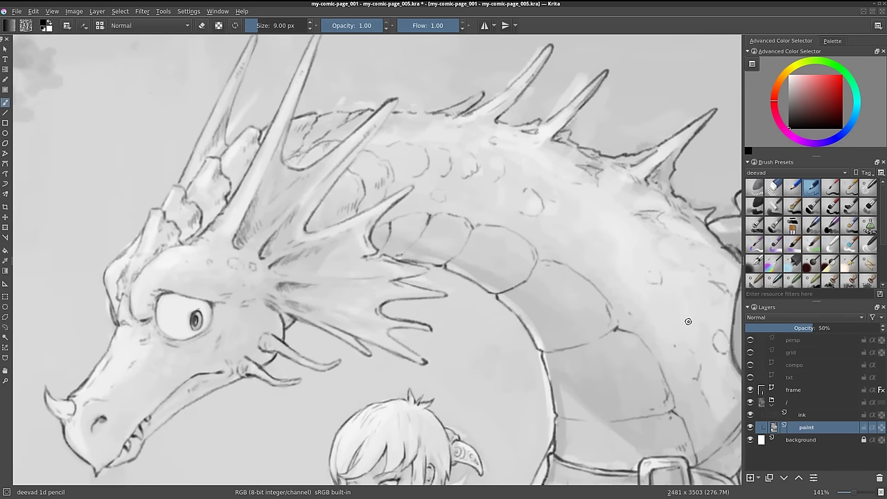
left_click_drag(687, 322, 613, 287)
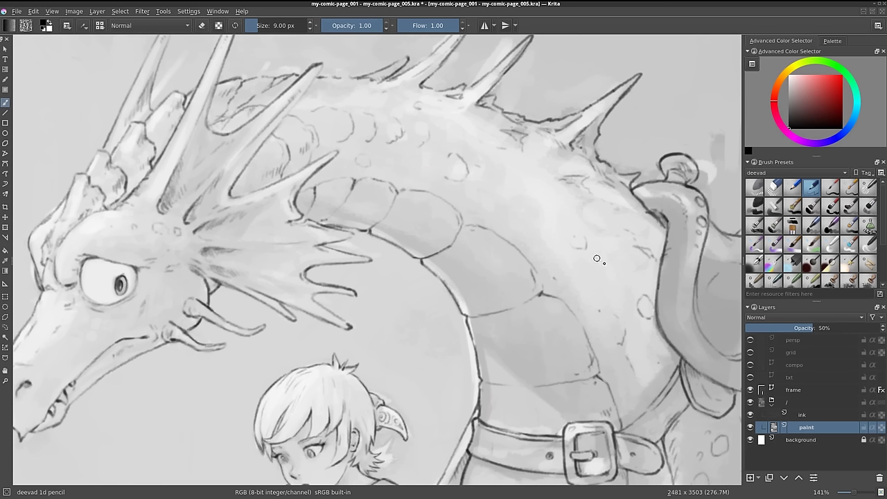
left_click(749, 414)
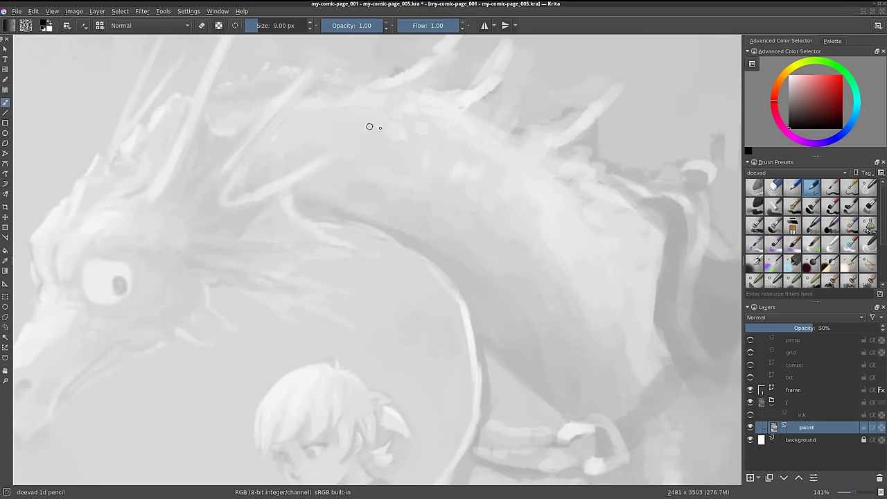
left_click(750, 414)
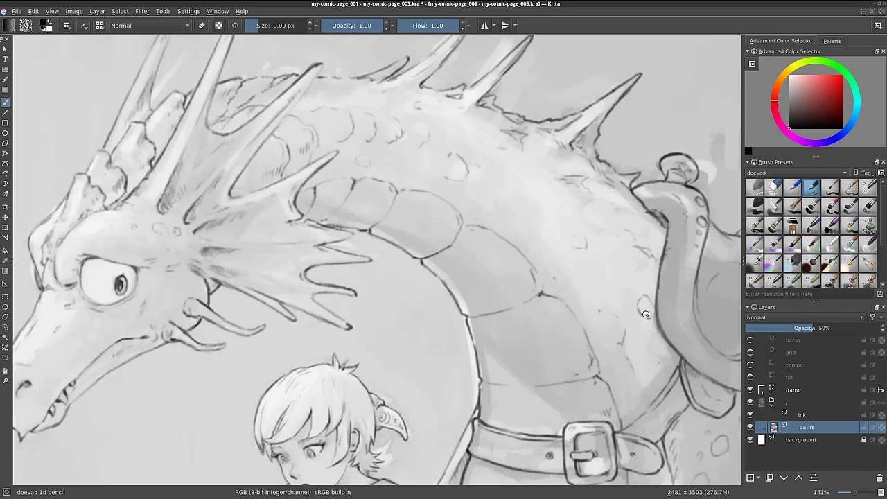
scroll(584, 264, "down", 1)
scroll(584, 262, "down", 1)
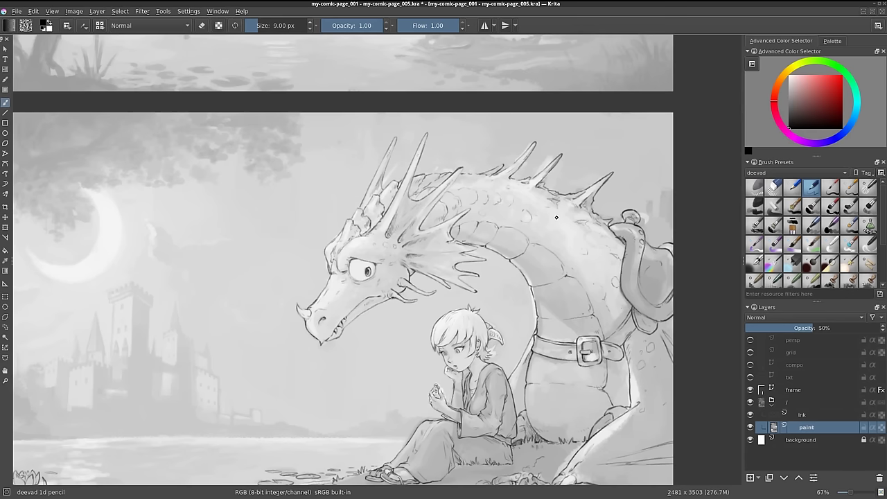
scroll(569, 275, "down", 3)
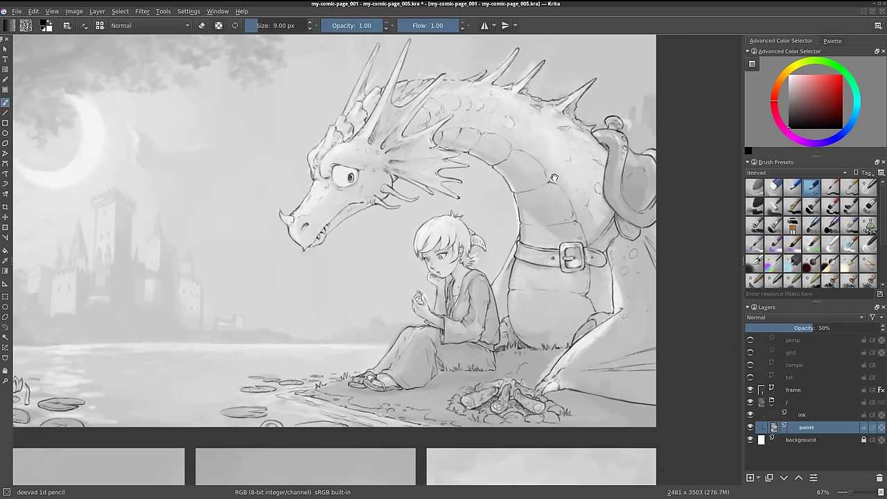
mouse_move(285, 357)
left_mouse_down()
mouse_move(323, 352)
mouse_move(347, 382)
left_mouse_up()
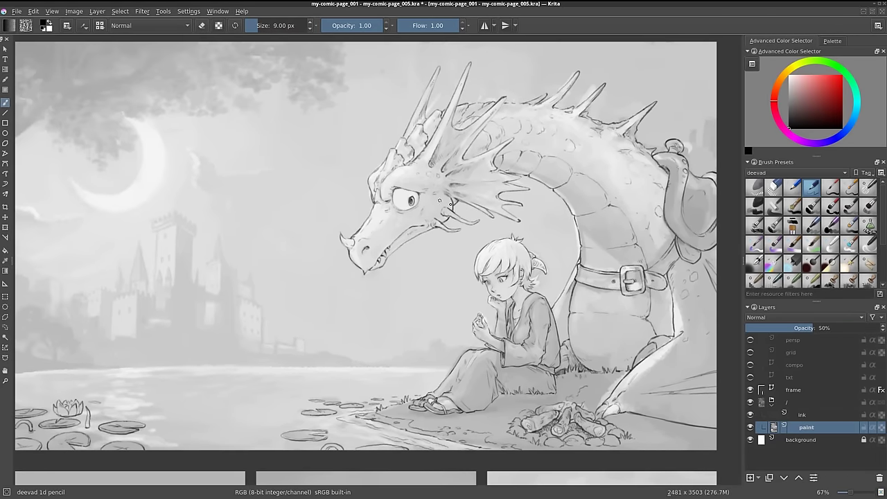
scroll(454, 211, "up", 2)
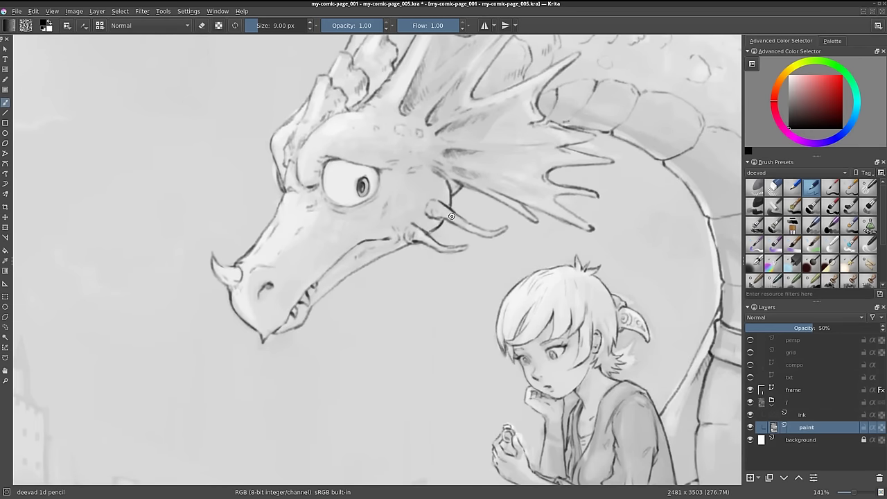
scroll(452, 220, "down", 2)
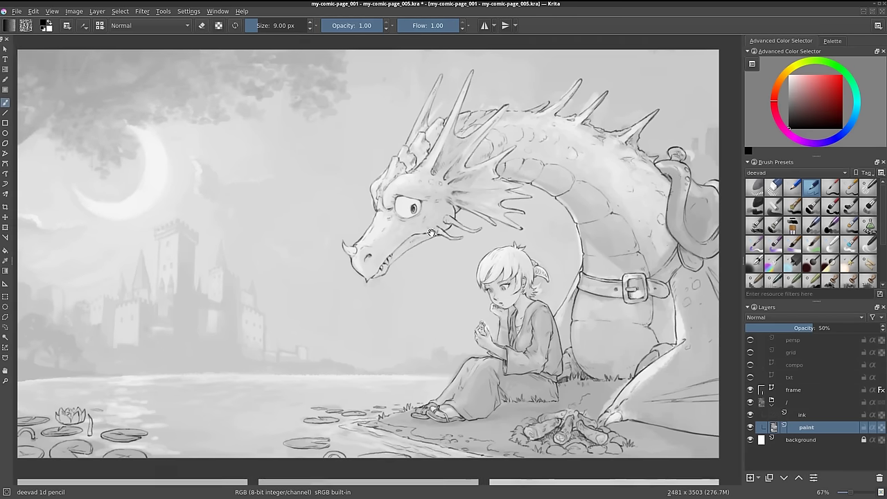
left_click_drag(428, 225, 441, 241)
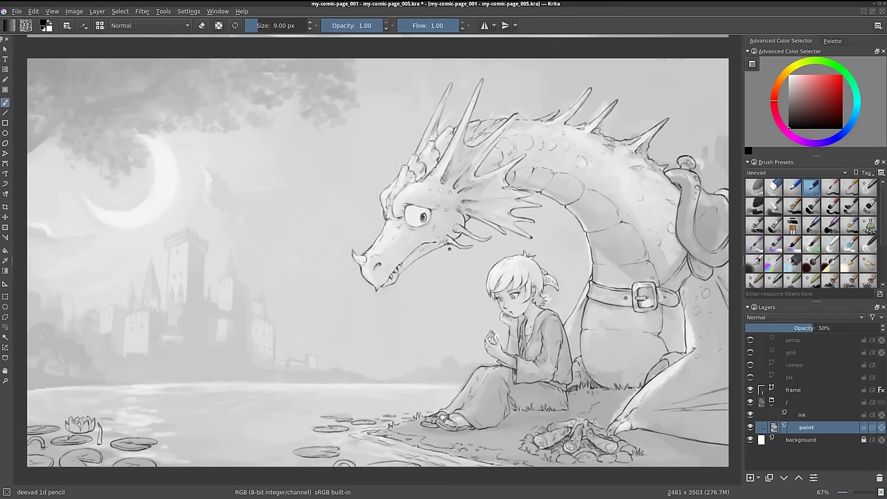
Flip the canvas view horizontally back and forth, leaving the panel mirrored
key("m")
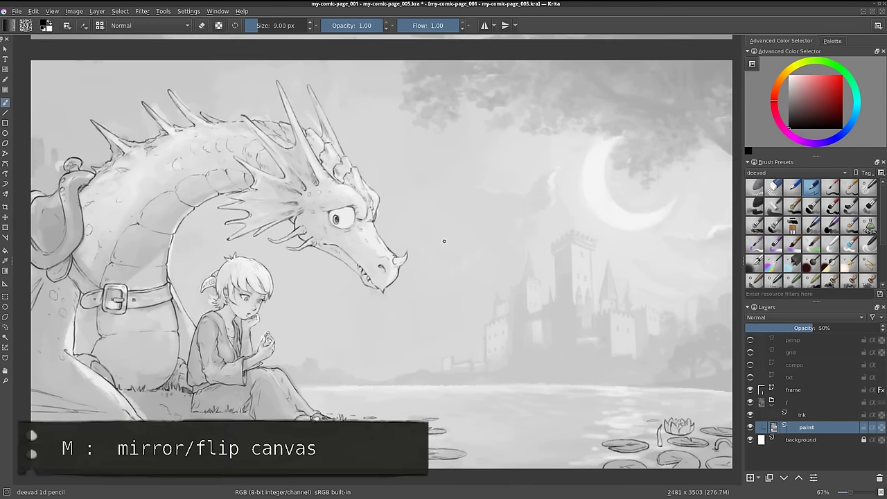
key("m")
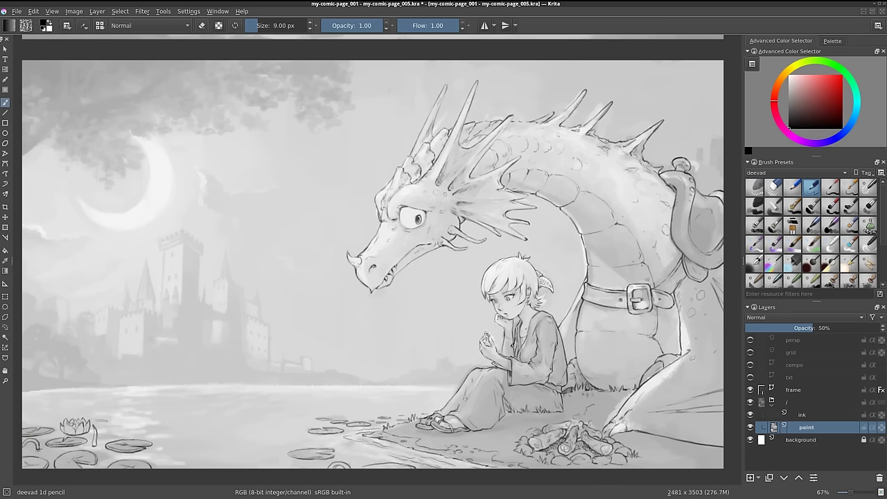
key("m")
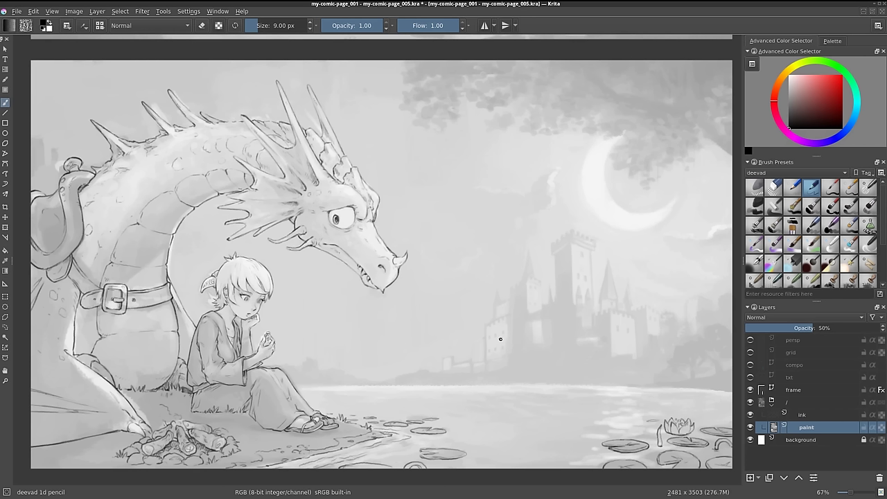
key("m")
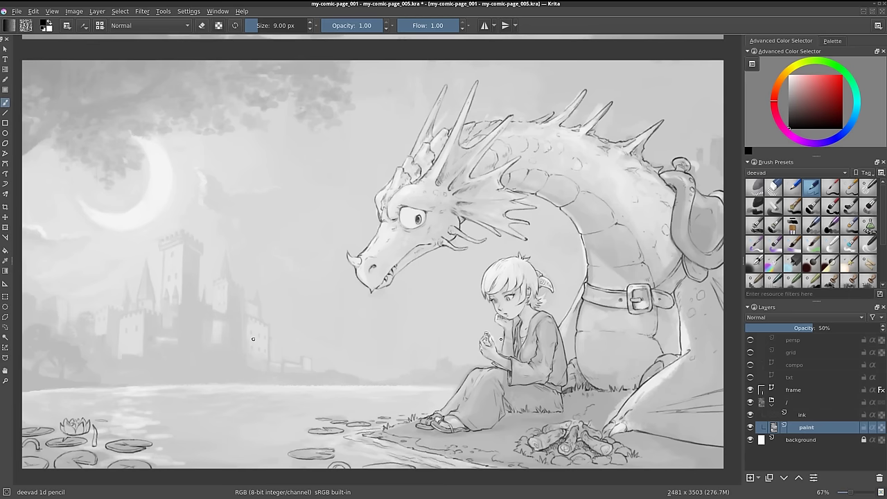
key("m")
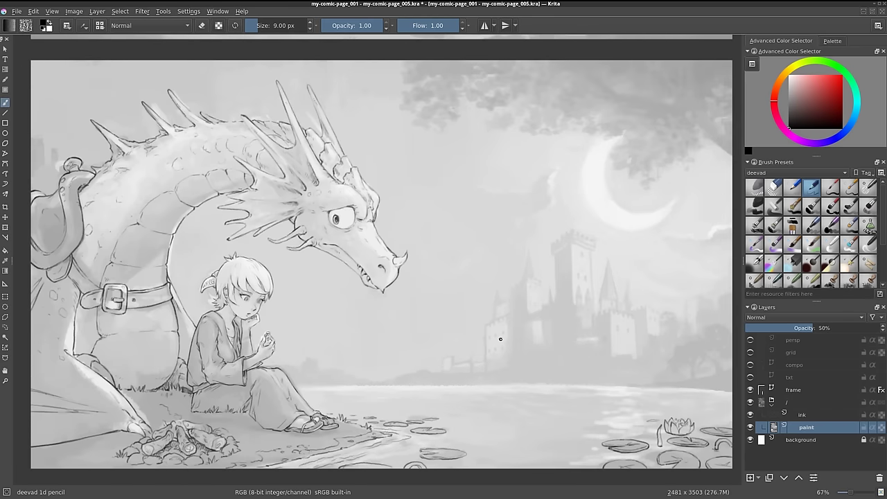
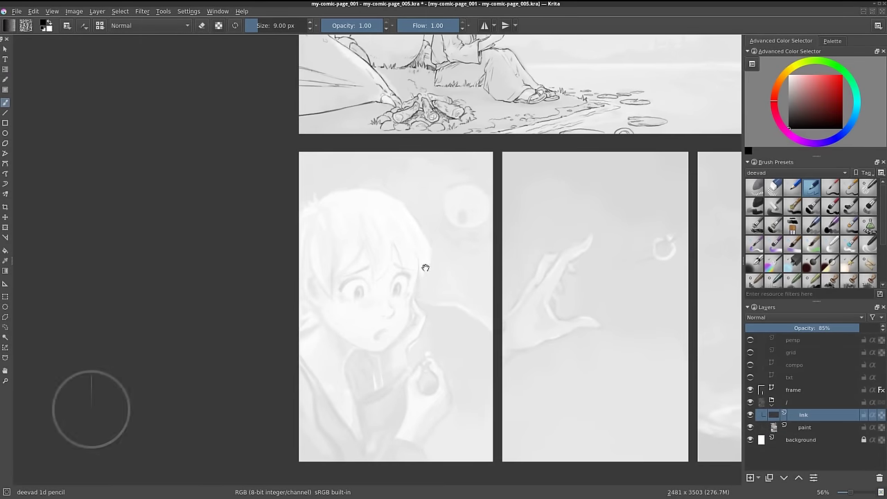
Ink and darken the eye outlines and pupils, toggling eraser mode and mirroring the view to check
left_click_drag(341, 288, 353, 293)
key("e")
key("e")
key("e")
key("e")
key("e")
key("e")
key("e")
key("e")
left_click_drag(357, 287, 362, 296)
key("e")
key("e")
key("e")
key("e")
mouse_move(368, 281)
left_mouse_down()
mouse_move(370, 295)
mouse_move(371, 280)
left_mouse_up()
left_click_drag(392, 285, 397, 277)
key("e")
key("e")
key("m")
key("e")
key("e")
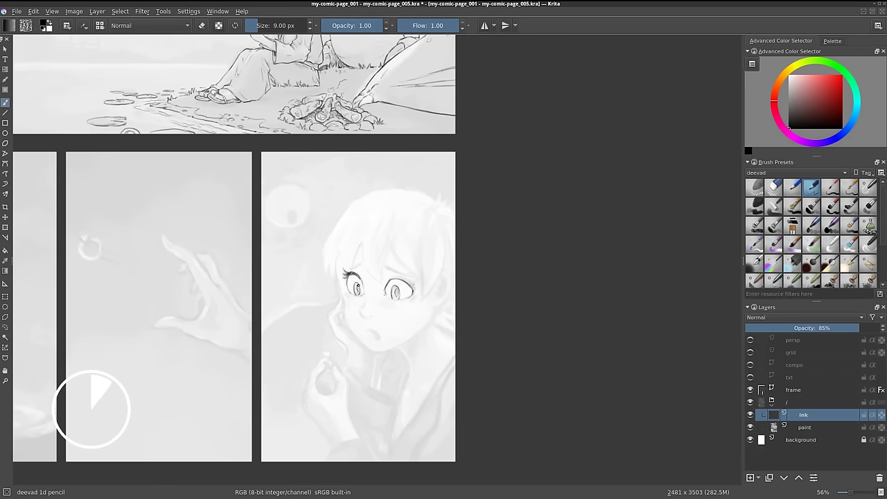
key("e")
key("e")
key("e")
key("e")
mouse_move(357, 281)
left_mouse_down()
mouse_move(359, 293)
mouse_move(414, 287)
mouse_move(406, 275)
left_mouse_up()
key("e")
key("e")
key("e")
key("e")
key("e")
key("e")
key("e")
key("e")
key("e")
key("e")
key("e")
Ink the nose, the jaw and chin outline with a 10 px brush, the ear and the neck line
left_click_drag(360, 310, 365, 316)
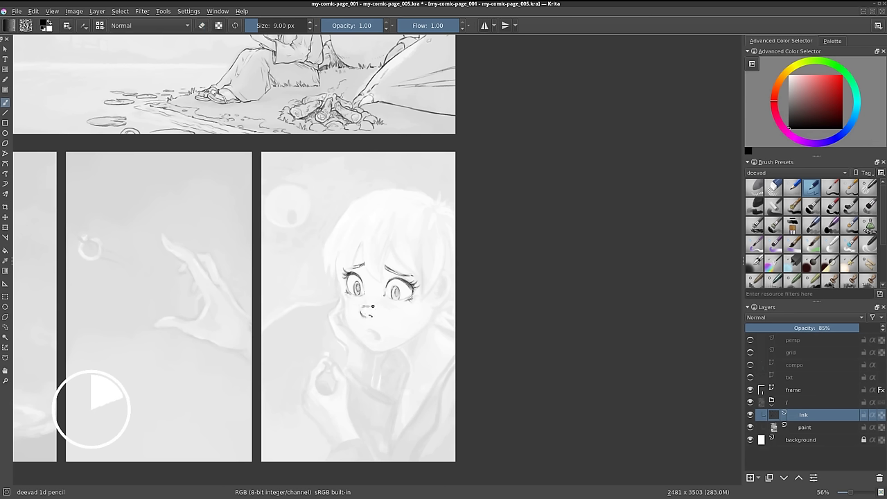
key("m")
key("e")
left_click_drag(461, 266, 456, 324)
key("]")
left_click_drag(377, 313, 426, 345)
mouse_move(414, 344)
left_mouse_down()
mouse_move(452, 327)
mouse_move(424, 331)
mouse_move(437, 330)
left_mouse_up()
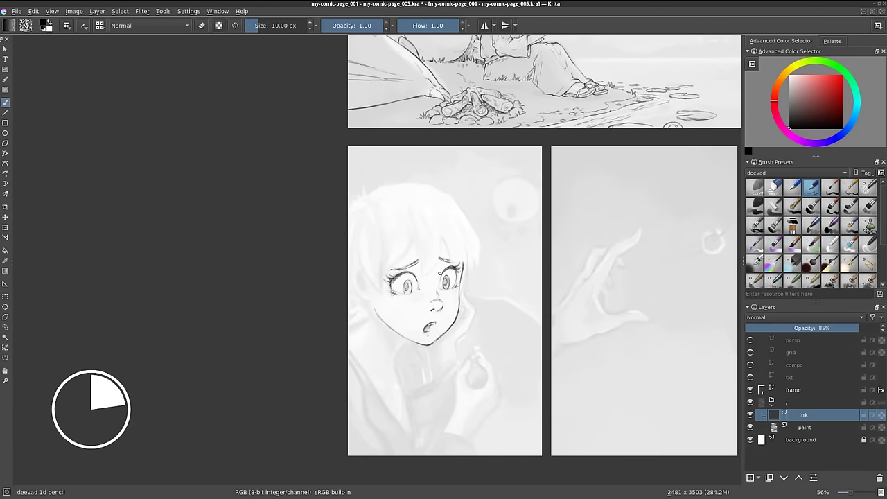
mouse_move(358, 268)
left_mouse_down()
mouse_move(355, 291)
mouse_move(372, 300)
mouse_move(357, 283)
mouse_move(366, 290)
left_mouse_up()
mouse_move(404, 340)
left_mouse_down()
mouse_move(388, 363)
mouse_move(407, 413)
mouse_move(383, 410)
left_mouse_up()
Add hair strokes around the ear and ink the hand resting against the cheek
left_click_drag(342, 376, 325, 397)
left_click_drag(330, 381, 318, 396)
mouse_move(429, 356)
left_mouse_down()
mouse_move(436, 392)
mouse_move(419, 427)
mouse_move(435, 384)
left_mouse_up()
left_click_drag(392, 411, 397, 443)
left_click_drag(331, 331, 334, 358)
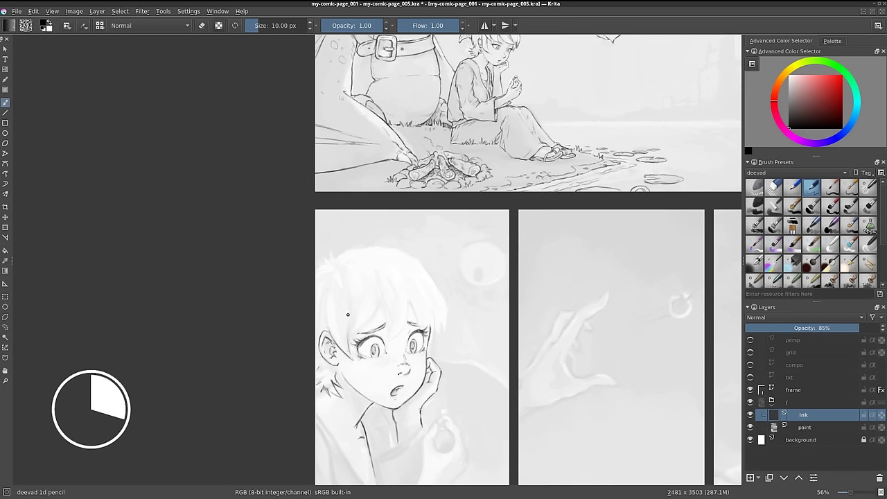
mouse_move(329, 323)
left_mouse_down()
mouse_move(337, 360)
mouse_move(334, 351)
left_mouse_up()
Ink the hair and head outline, adding hair strands on both sides of the head
key("e")
key("e")
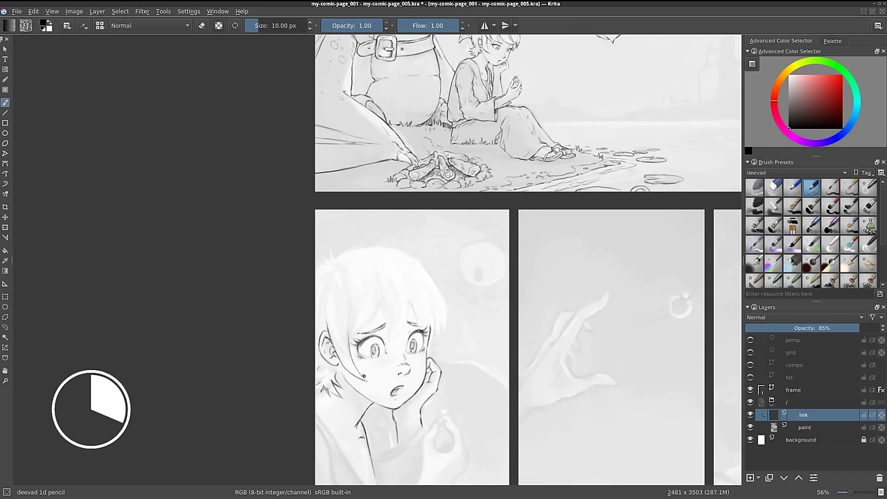
left_click_drag(327, 299, 328, 326)
left_click_drag(337, 273, 327, 300)
mouse_move(360, 325)
left_mouse_down()
mouse_move(350, 360)
mouse_move(424, 348)
left_mouse_up()
key("e")
key("e")
mouse_move(390, 316)
left_mouse_down()
mouse_move(437, 349)
mouse_move(425, 377)
left_mouse_up()
key("e")
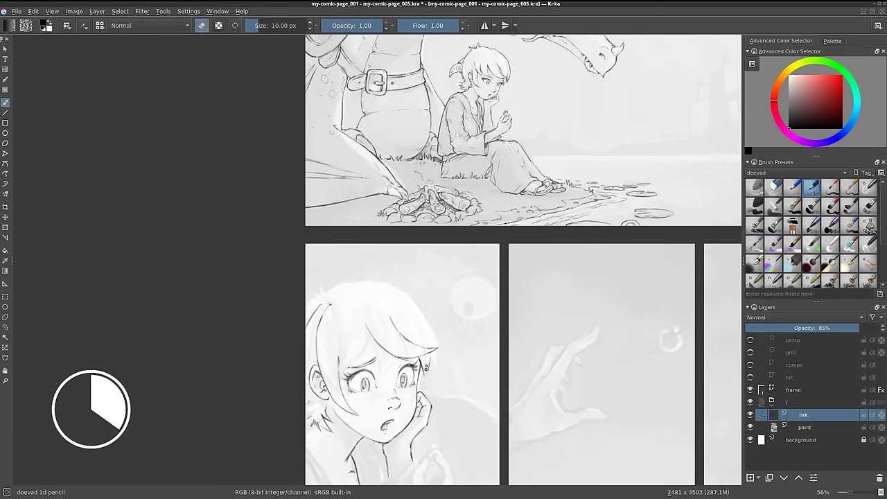
mouse_move(338, 367)
left_mouse_down()
mouse_move(327, 324)
mouse_move(350, 373)
mouse_move(339, 388)
mouse_move(331, 352)
left_mouse_up()
key("e")
key("e")
key("e")
key("e")
key("e")
mouse_move(331, 356)
left_mouse_down()
mouse_move(330, 342)
mouse_move(349, 351)
mouse_move(364, 320)
left_mouse_up()
key("e")
left_click_drag(411, 301, 421, 342)
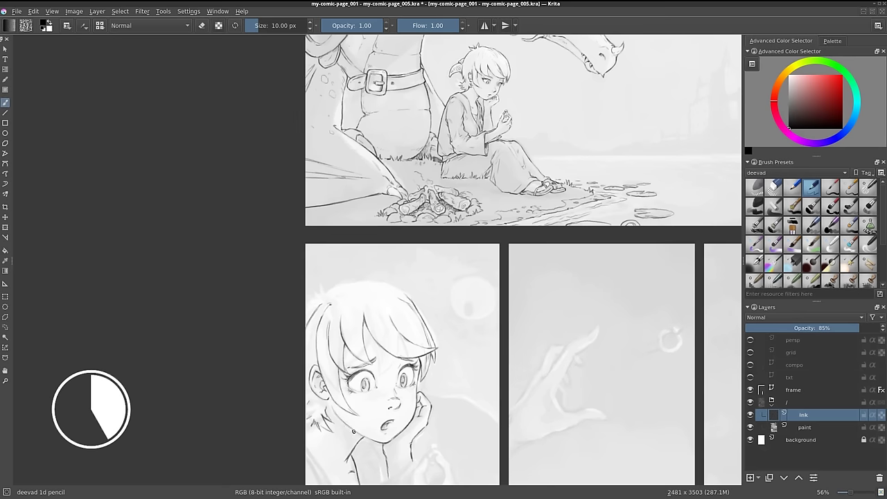
Ink the fingers of the hand at 50% zoom, checking in a mirrored view
mouse_move(331, 268)
left_mouse_down()
mouse_move(340, 265)
mouse_move(333, 290)
mouse_move(424, 303)
left_mouse_up()
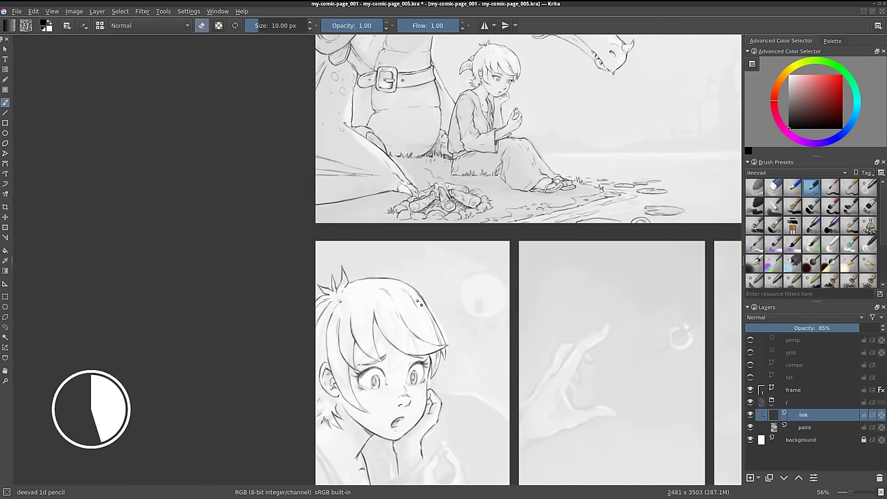
key("m")
left_click_drag(374, 332, 391, 376)
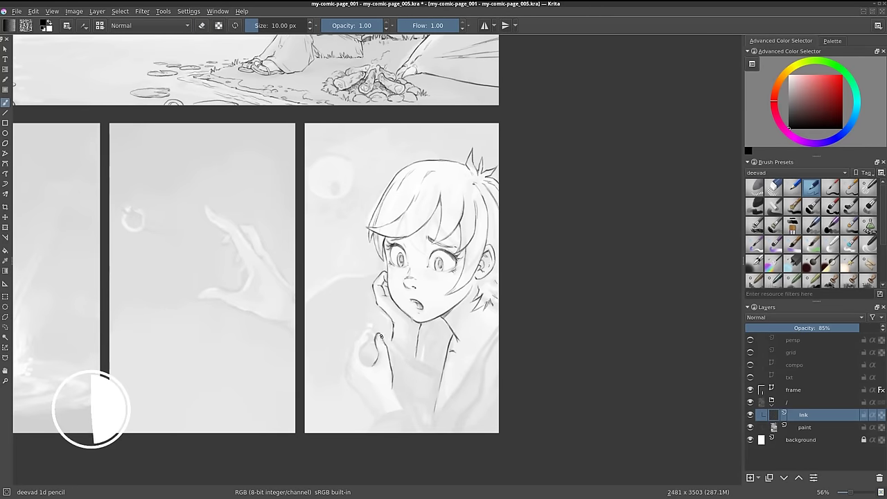
key("minus")
left_click_drag(355, 310, 387, 345)
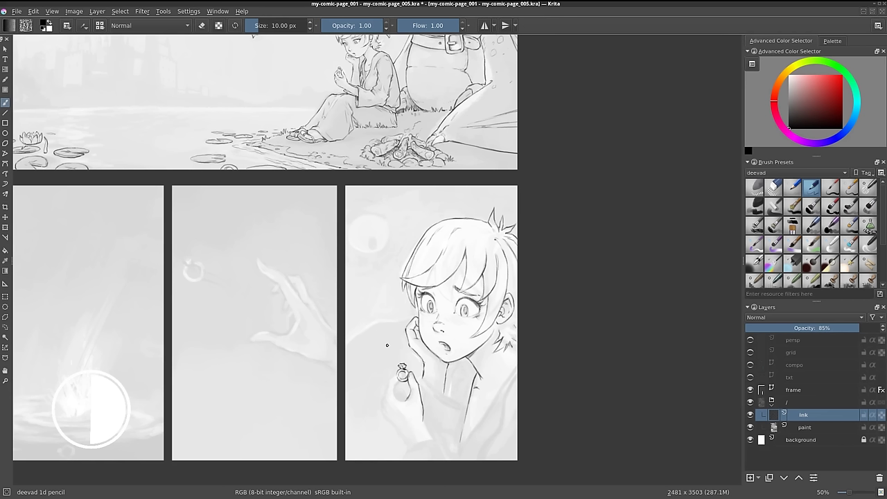
mouse_move(395, 394)
left_mouse_down()
mouse_move(387, 417)
mouse_move(382, 411)
mouse_move(406, 438)
left_mouse_up()
mouse_move(406, 390)
left_mouse_down()
mouse_move(401, 399)
mouse_move(427, 431)
left_mouse_up()
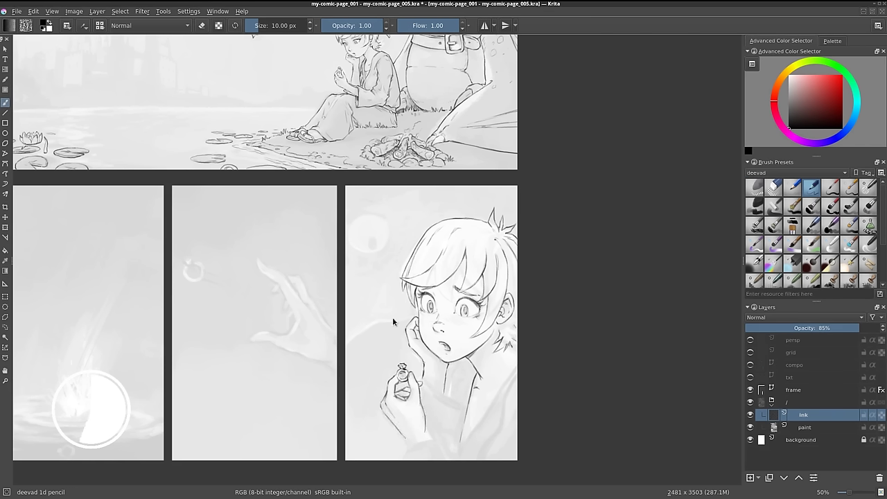
key("m")
key("slash")
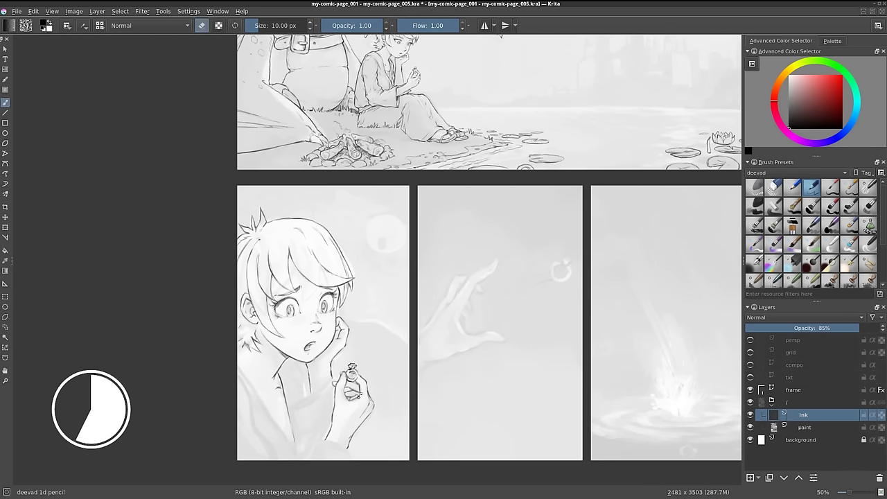
Ink the lower sleeve line and the dragon eye beside the face
left_click_drag(344, 448, 308, 455)
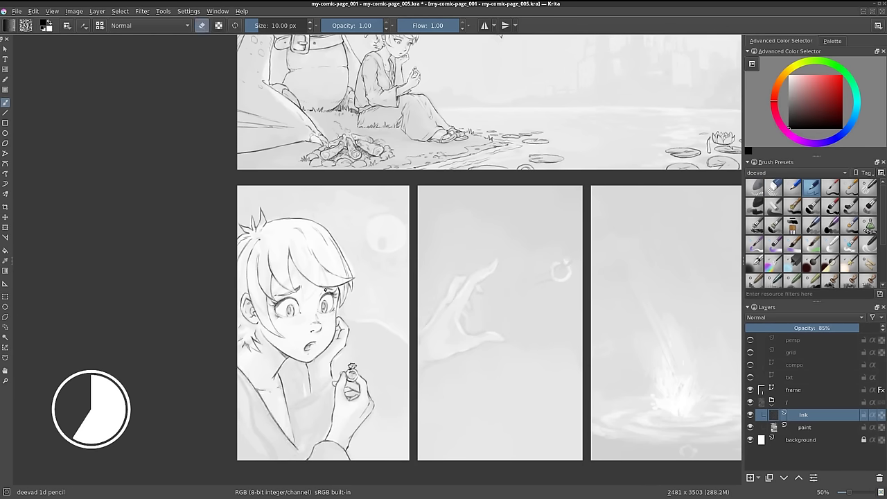
left_click_drag(326, 381, 300, 459)
mouse_move(360, 293)
left_mouse_down()
mouse_move(381, 325)
mouse_move(355, 323)
mouse_move(378, 303)
left_mouse_up()
left_click_drag(320, 385, 383, 419)
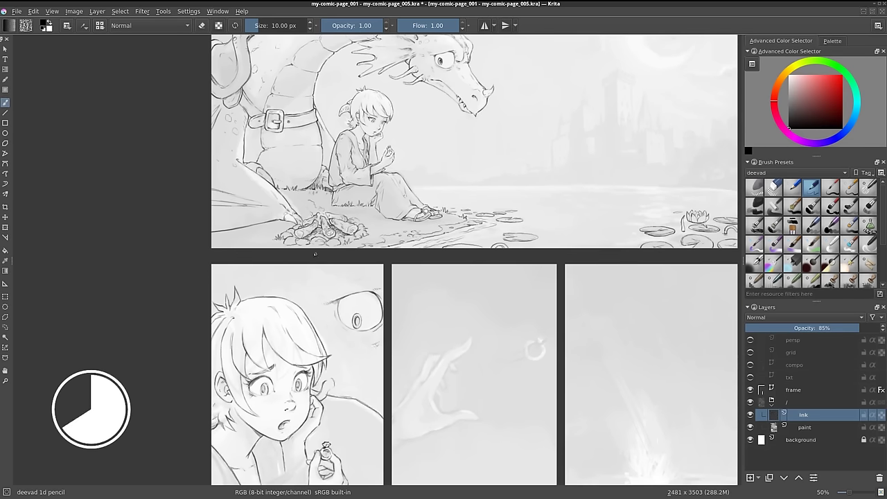
Ink the collar, shirt lines, top of the hair outline and left side of the body
left_click_drag(315, 254, 382, 162)
left_click_drag(351, 349, 351, 378)
left_click_drag(322, 205, 377, 228)
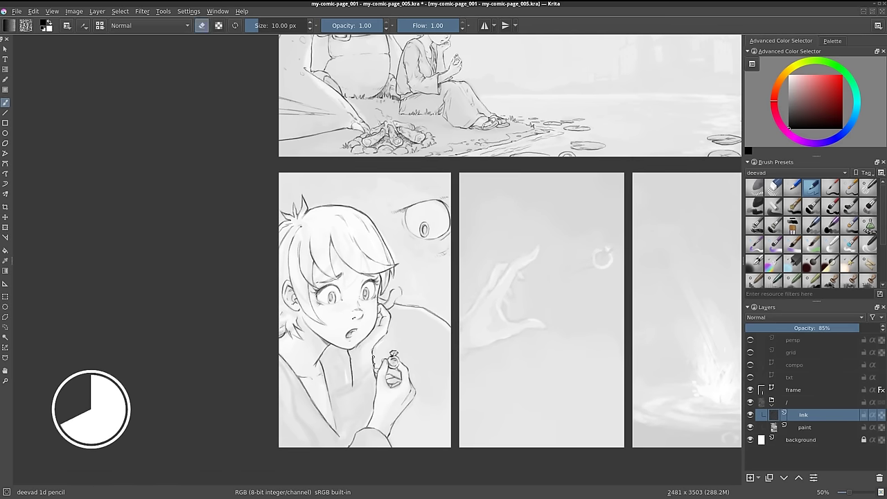
left_click_drag(375, 380, 334, 399)
left_click_drag(404, 249, 393, 259)
left_click_drag(330, 397, 347, 445)
left_click_drag(347, 381, 356, 392)
left_click_drag(325, 351, 343, 386)
left_click_drag(331, 345, 348, 385)
left_click_drag(283, 366, 308, 434)
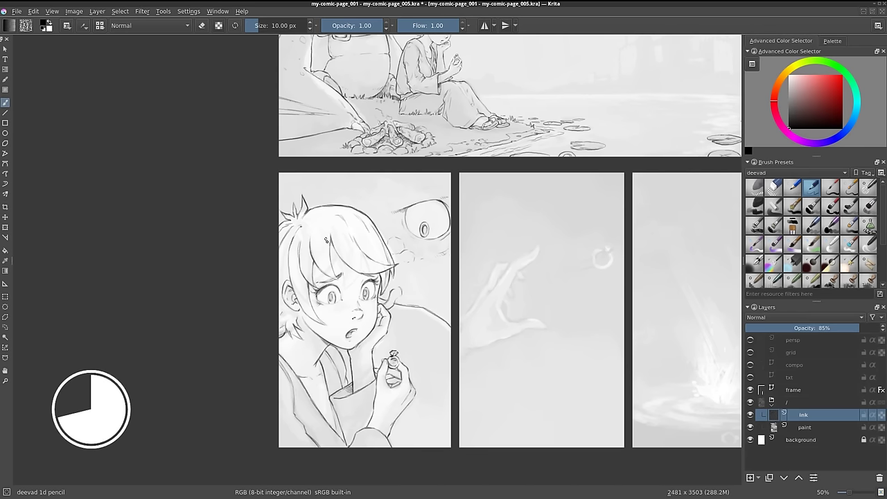
left_click_drag(400, 418, 399, 448)
left_click_drag(312, 391, 329, 408)
Ink the flicking hand's contour, the sparkle beside the fingertip and the small ring
scroll(323, 290, "down", 1)
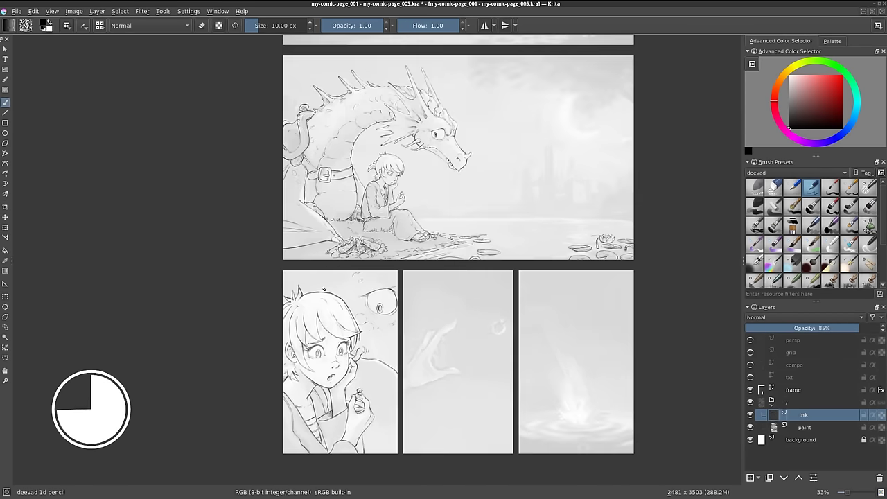
scroll(330, 379, "up", 1)
left_click_drag(456, 320, 418, 395)
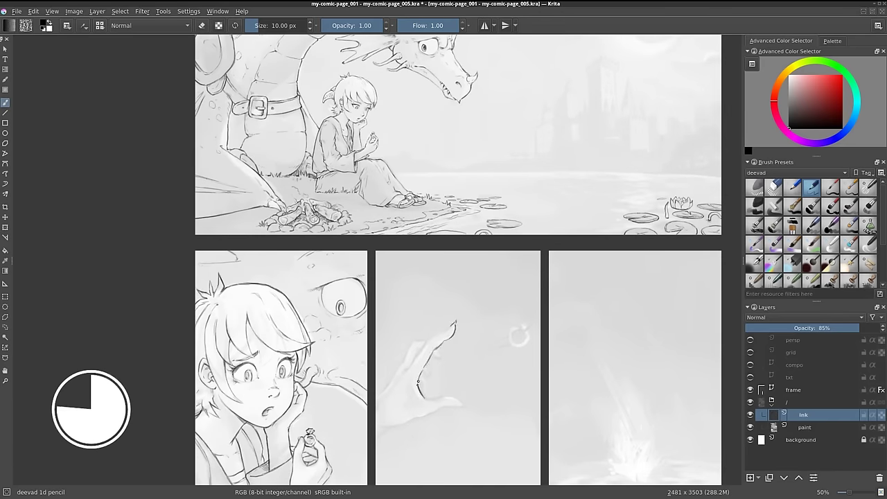
mouse_move(416, 357)
left_mouse_down()
mouse_move(388, 385)
mouse_move(443, 338)
left_mouse_up()
left_click_drag(442, 349, 434, 357)
left_click_drag(420, 394, 460, 408)
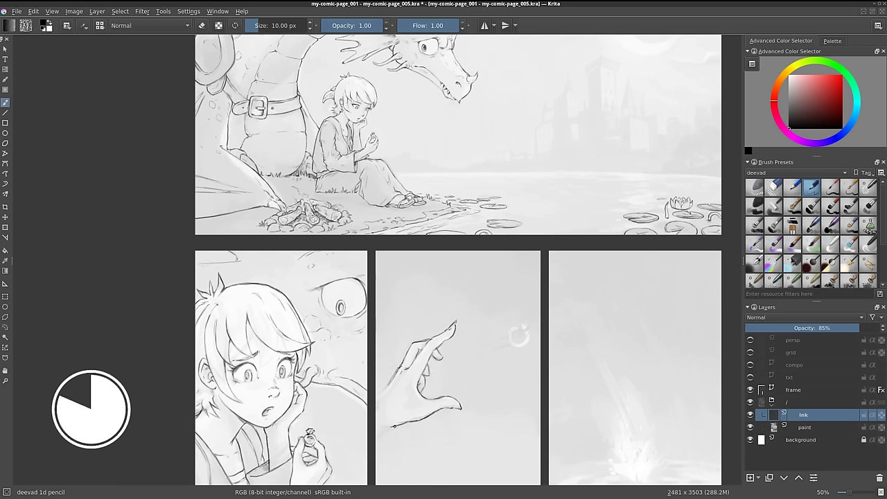
left_click_drag(514, 338, 524, 332)
mouse_move(467, 339)
left_mouse_down()
mouse_move(478, 346)
mouse_move(470, 362)
left_mouse_up()
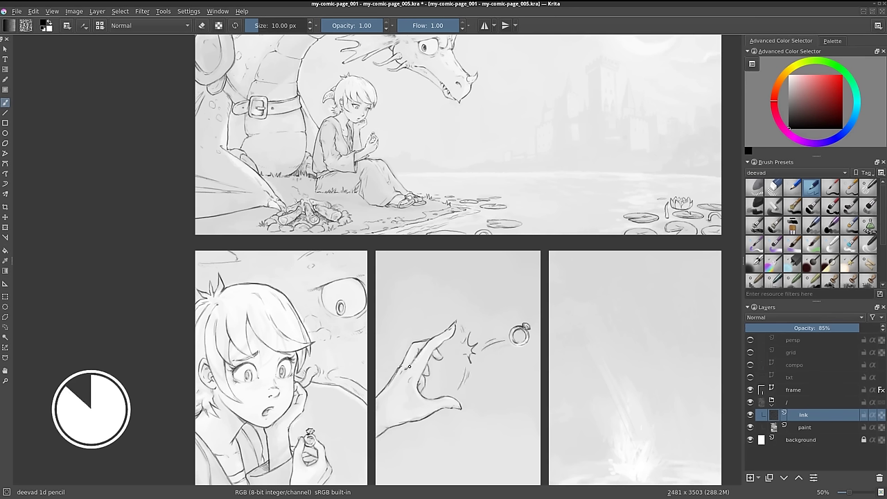
left_click_drag(424, 347, 376, 280)
Ink the small distant dragon and lily-pad lines in the top panel, using the deevad 1b eraser large preset for cleanup
key("e")
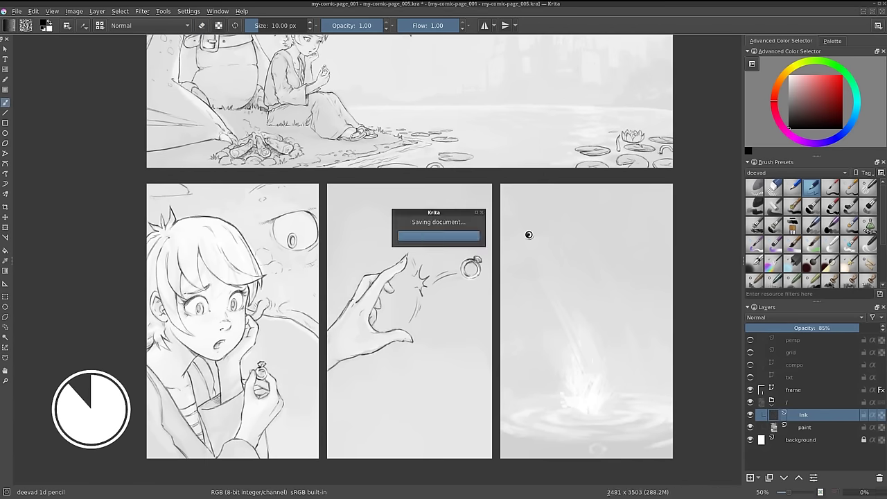
scroll(635, 421, "up", 1)
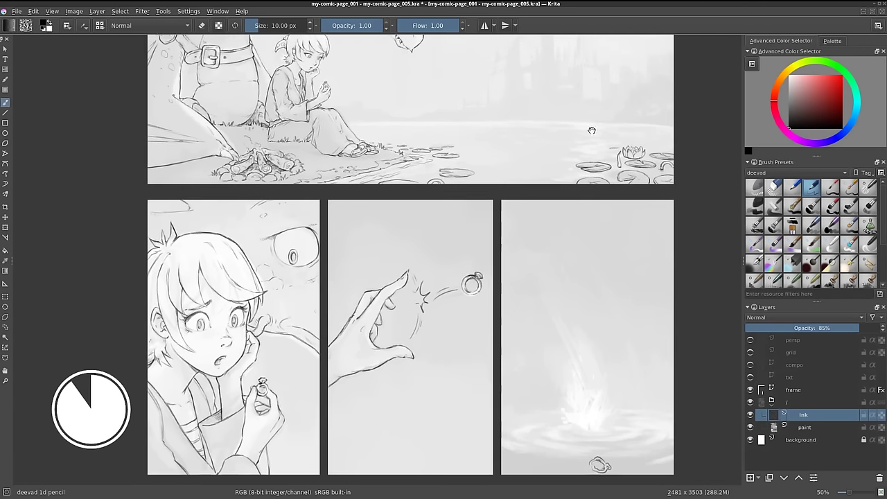
scroll(635, 421, "up", 5)
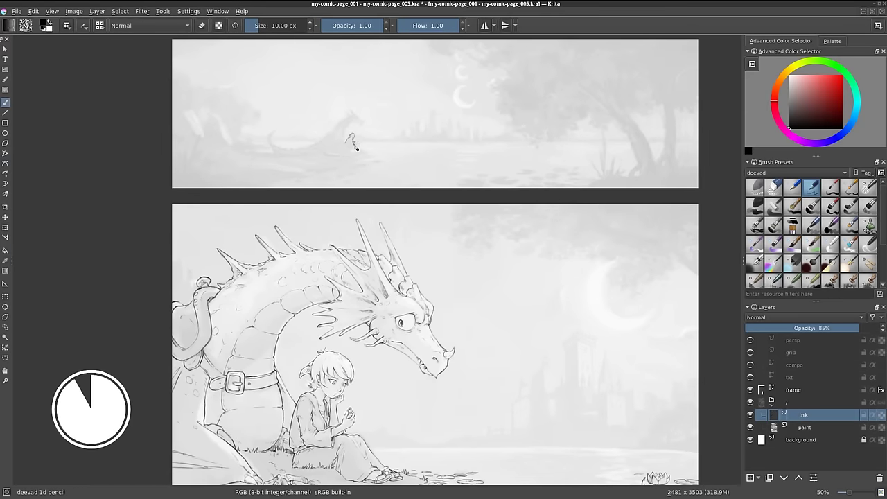
mouse_move(342, 142)
left_mouse_down()
mouse_move(317, 153)
mouse_move(269, 144)
left_mouse_up()
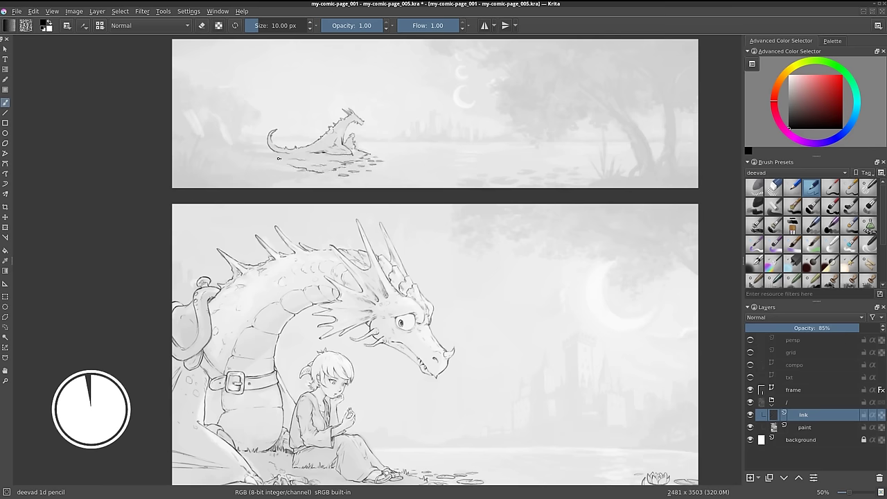
mouse_move(491, 180)
left_mouse_down()
mouse_move(566, 171)
mouse_move(582, 178)
left_mouse_up()
left_click_drag(333, 166, 374, 167)
left_click(811, 187)
mouse_move(273, 186)
left_mouse_down()
mouse_move(317, 177)
mouse_move(276, 181)
left_mouse_up()
key("slash")
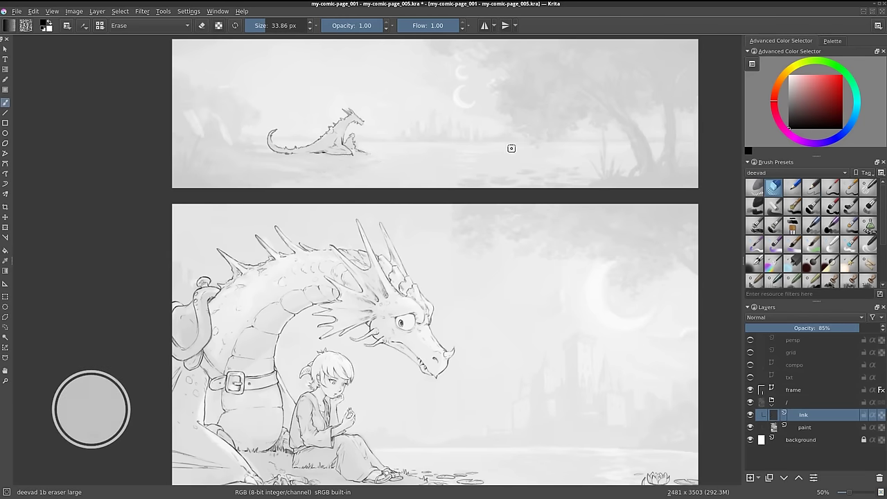
scroll(510, 148, "down", 5)
key("m")
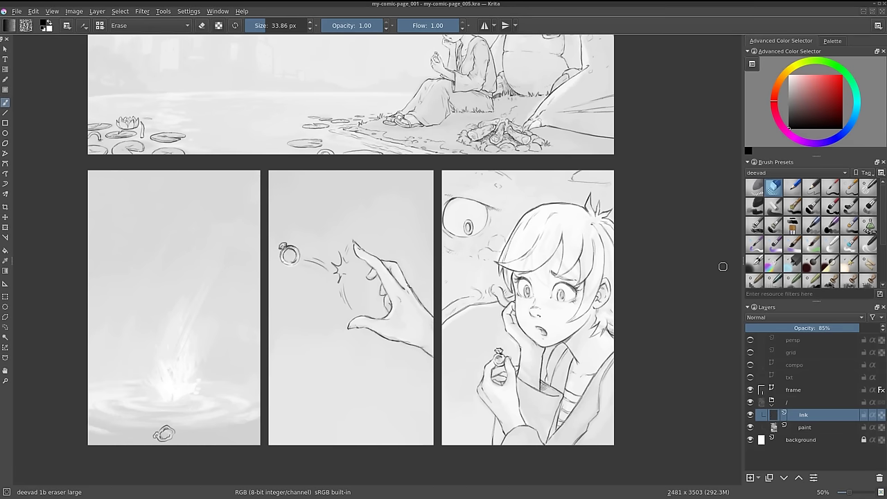
mouse_move(528, 191)
left_mouse_down()
mouse_move(533, 264)
mouse_move(537, 239)
left_mouse_up()
scroll(535, 243, "up", 1, "ctrl")
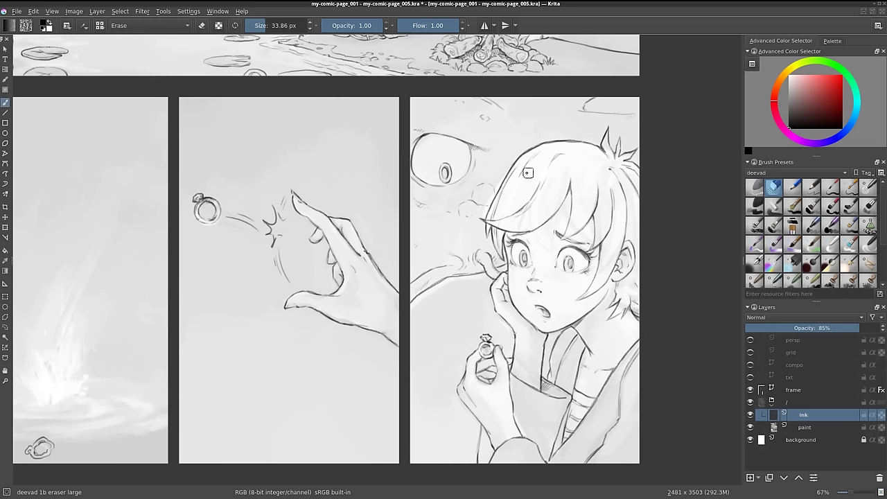
scroll(507, 98, "up", 5)
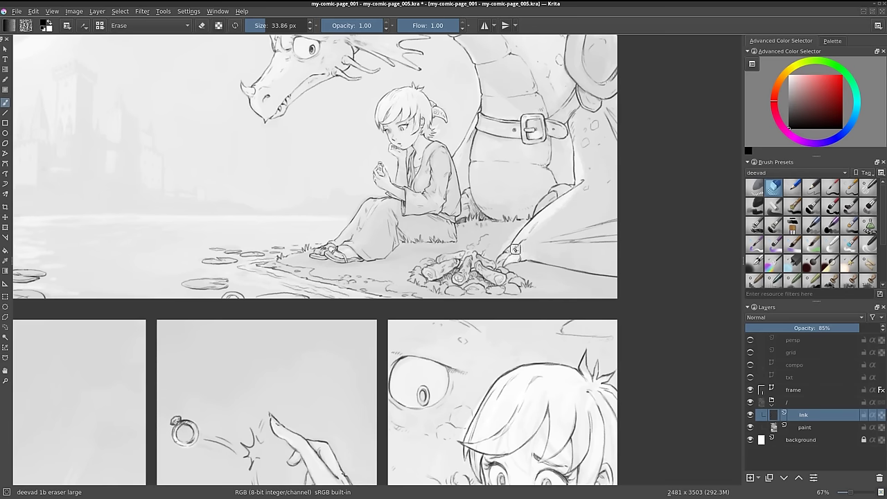
scroll(515, 258, "down", 1)
left_click_drag(489, 302, 517, 200)
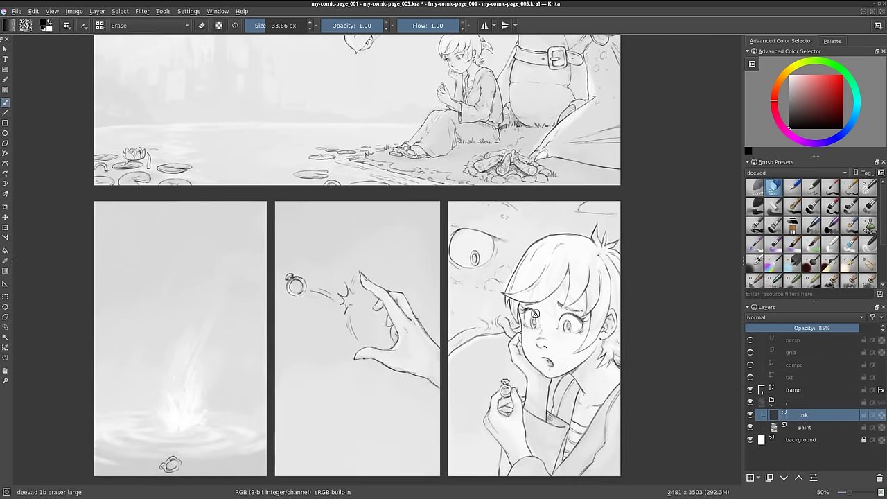
left_click_drag(534, 402, 544, 304)
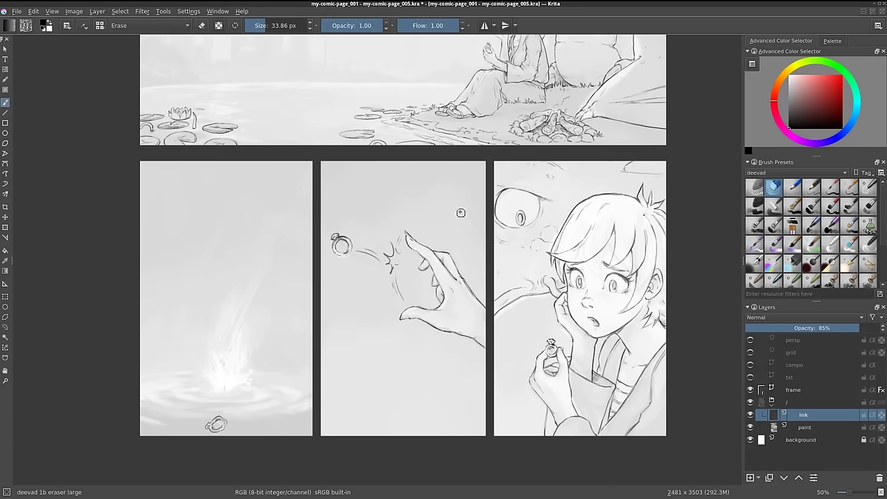
left_click_drag(450, 174, 455, 226)
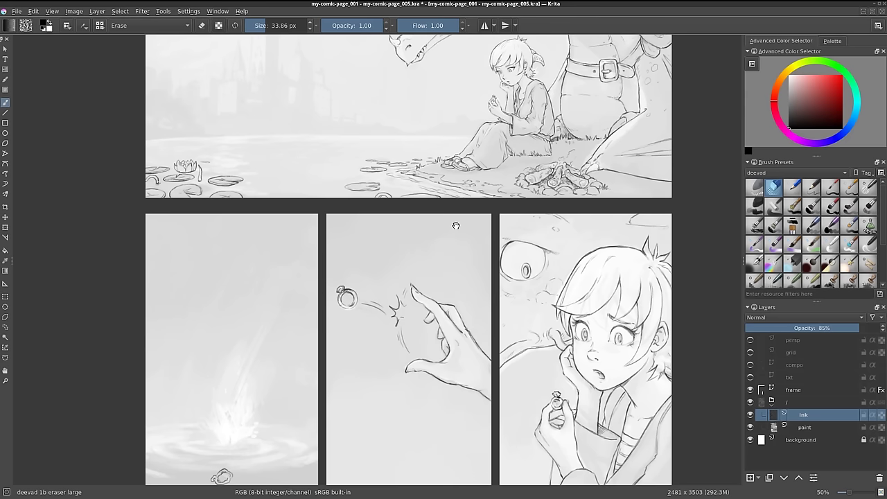
left_click_drag(456, 226, 455, 370)
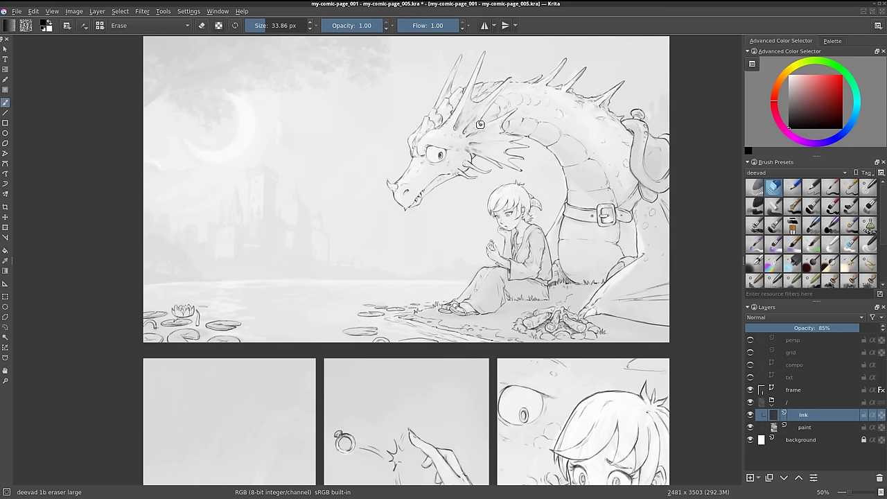
left_click_drag(479, 124, 513, 203)
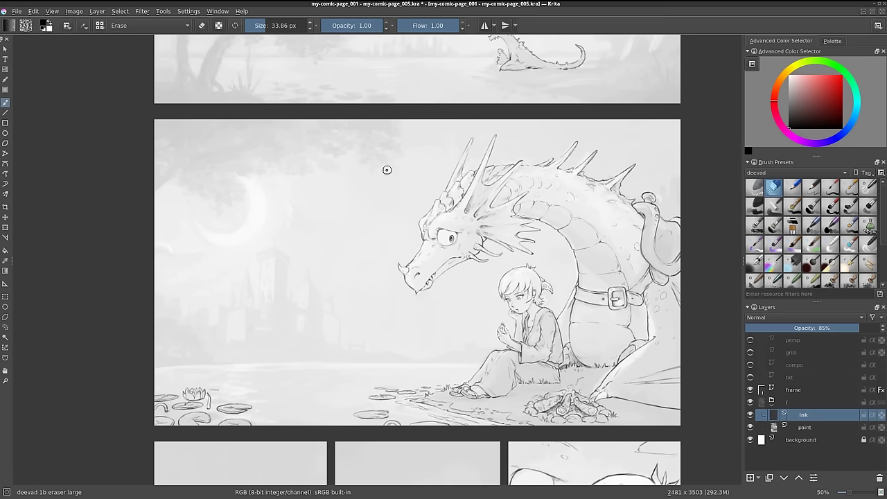
mouse_move(351, 164)
left_mouse_down()
mouse_move(360, 182)
mouse_move(356, 129)
left_mouse_up()
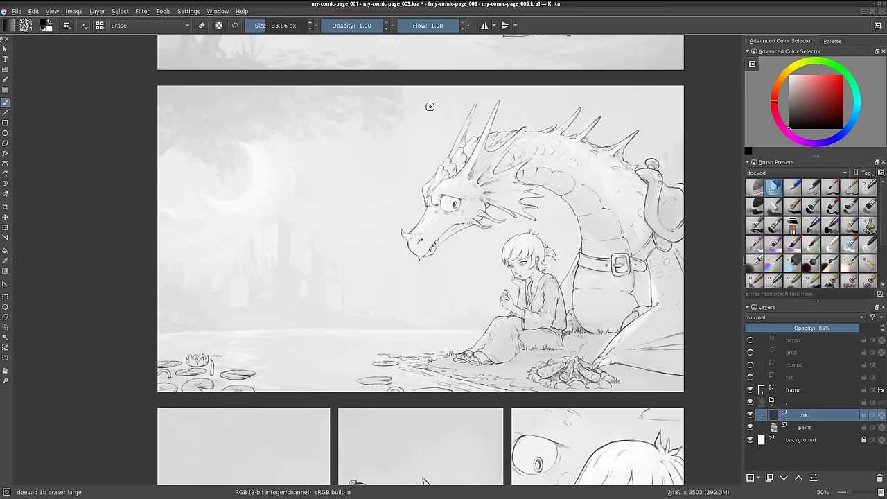
mouse_move(429, 106)
left_mouse_down()
mouse_move(432, 282)
mouse_move(431, 225)
left_mouse_up()
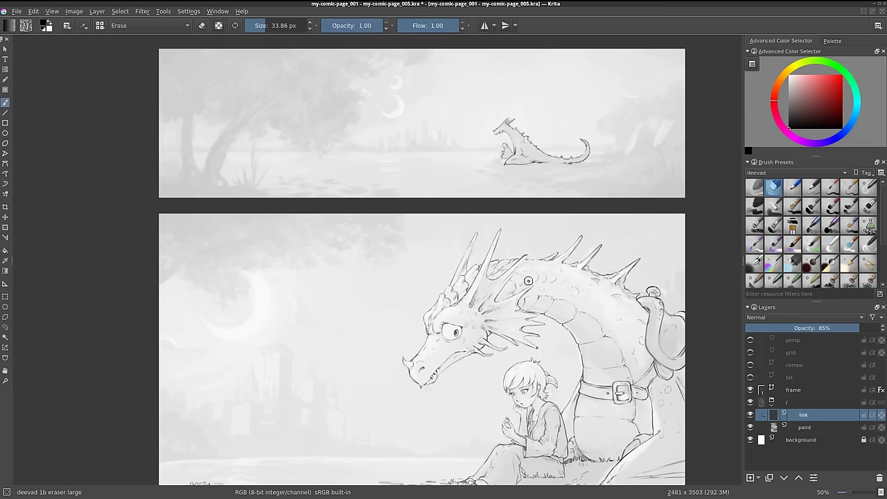
left_click_drag(509, 356, 514, 221)
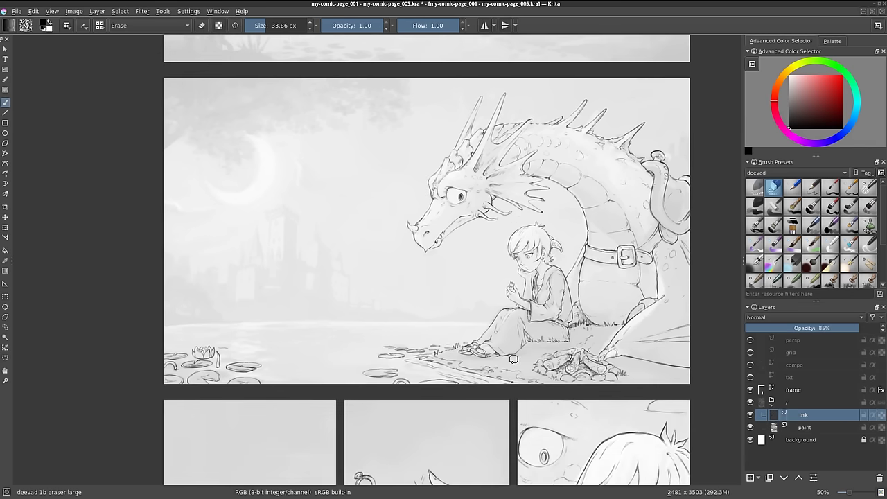
mouse_move(508, 405)
left_mouse_down()
mouse_move(525, 119)
mouse_move(525, 129)
left_mouse_up()
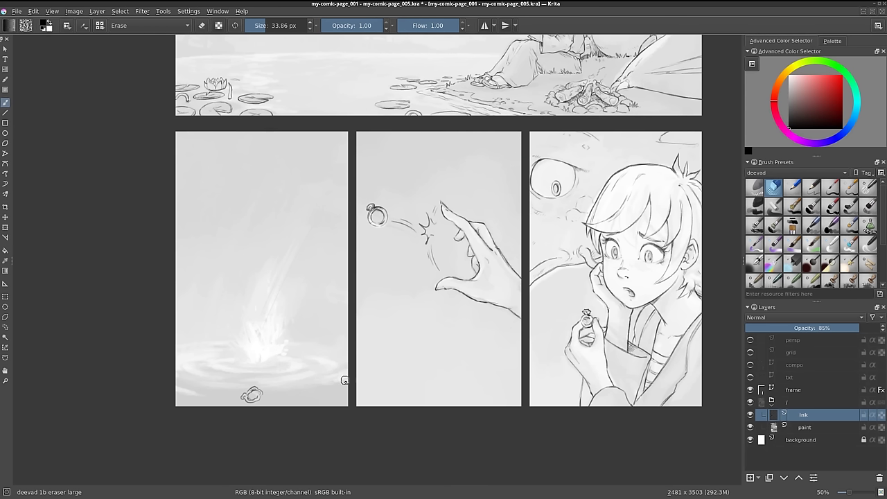
mouse_move(435, 123)
left_mouse_down()
mouse_move(408, 147)
mouse_move(412, 371)
left_mouse_up()
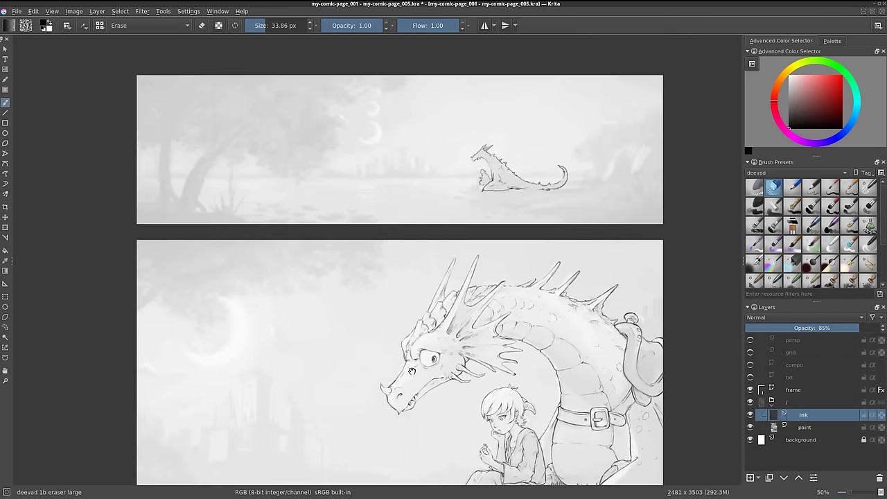
Hide the grey paint layer so only the ink line art shows
left_click(805, 427)
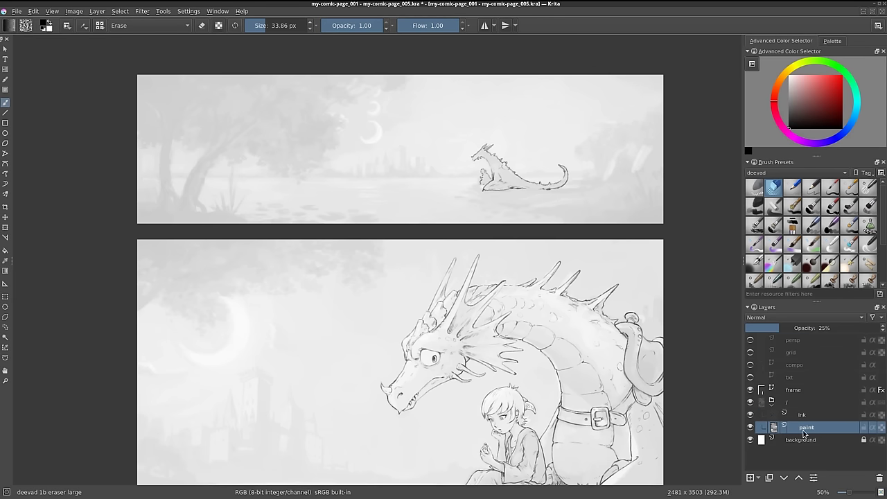
left_click(751, 428)
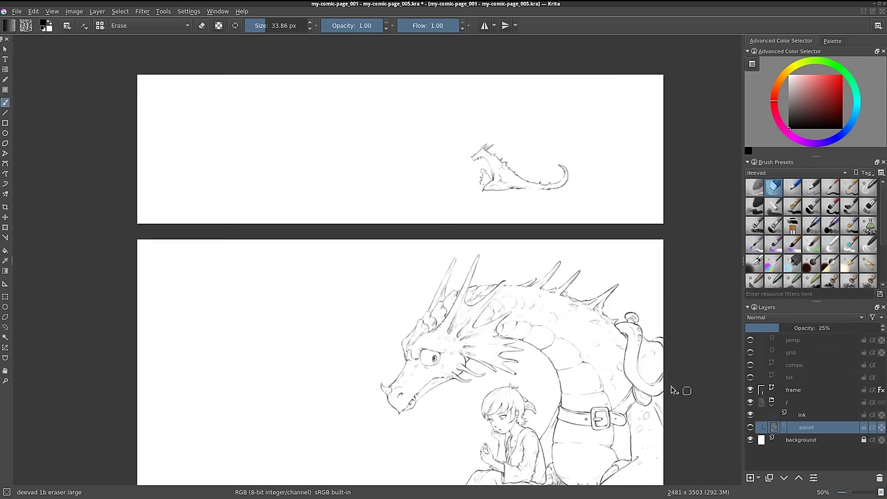
left_click_drag(582, 353, 585, 87)
left_click_drag(576, 368, 581, 228)
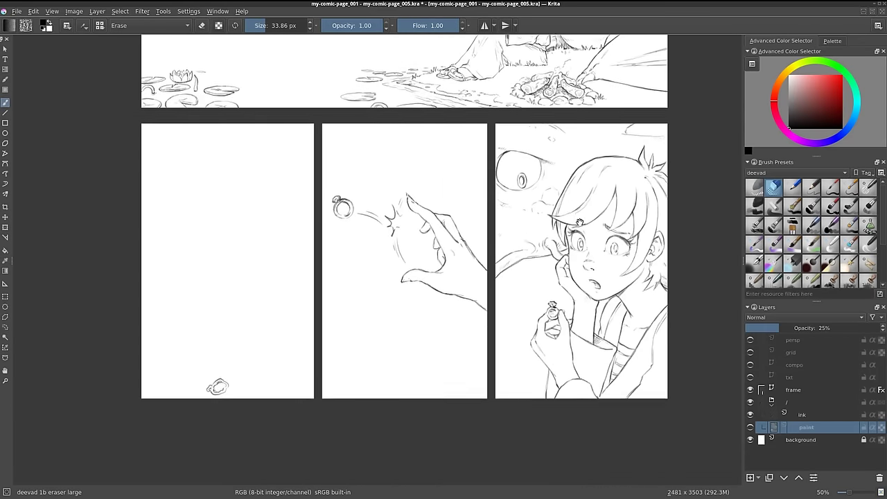
scroll(562, 143, "up", 5)
scroll(562, 144, "up", 5)
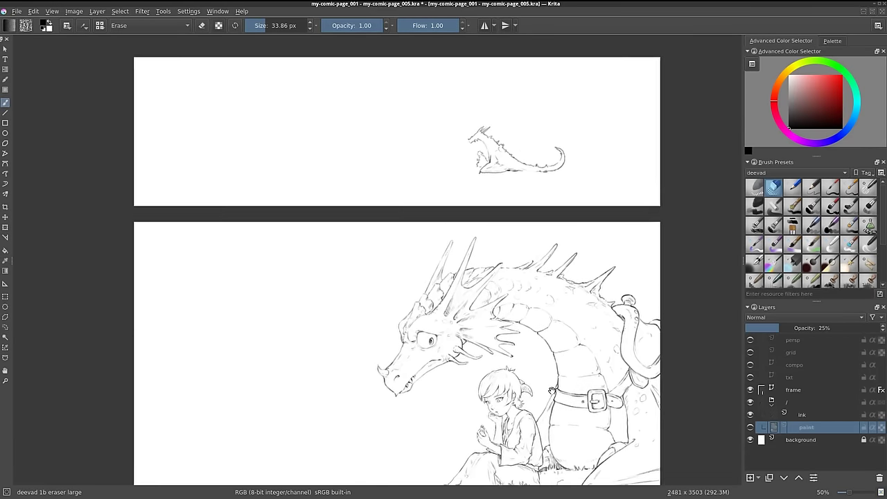
Select the frame layer and save an incremental version, my-comic-page_006.kra
left_click(802, 392)
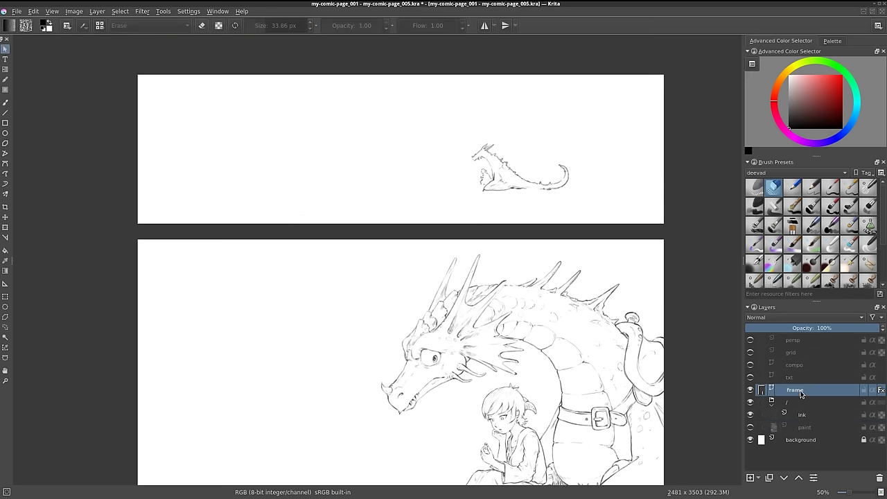
scroll(591, 241, "down", 1)
scroll(591, 242, "down", 2)
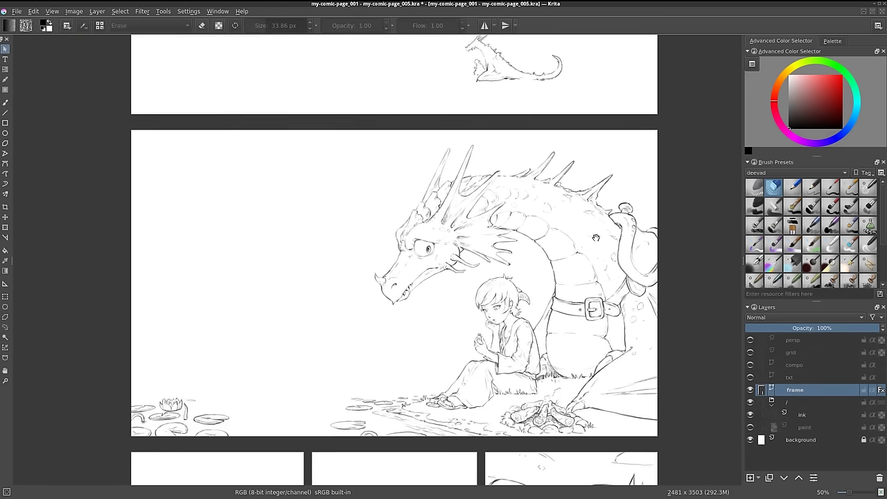
scroll(591, 241, "down", 1, "ctrl")
scroll(591, 249, "right", 1)
scroll(555, 255, "down", 1)
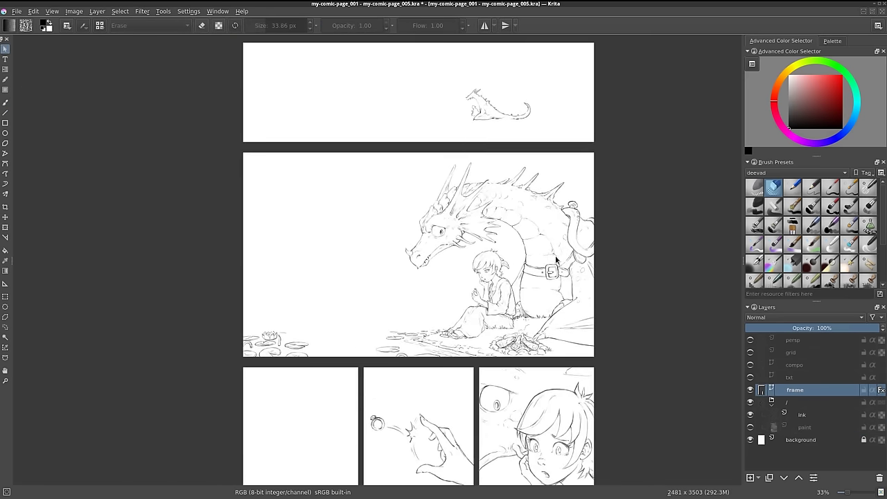
left_click(19, 12)
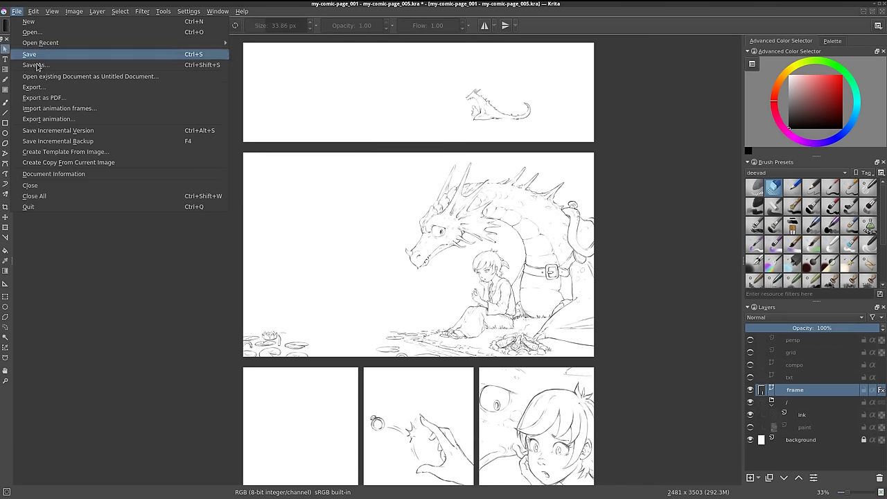
left_click(82, 131)
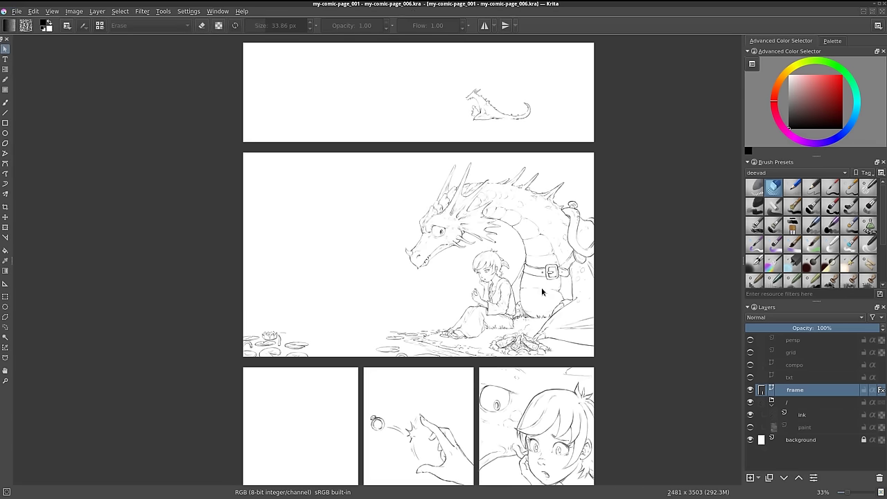
Mirror the canvas with M and pan across all panels to inspect the flipped line art
scroll(541, 286, "up", 1)
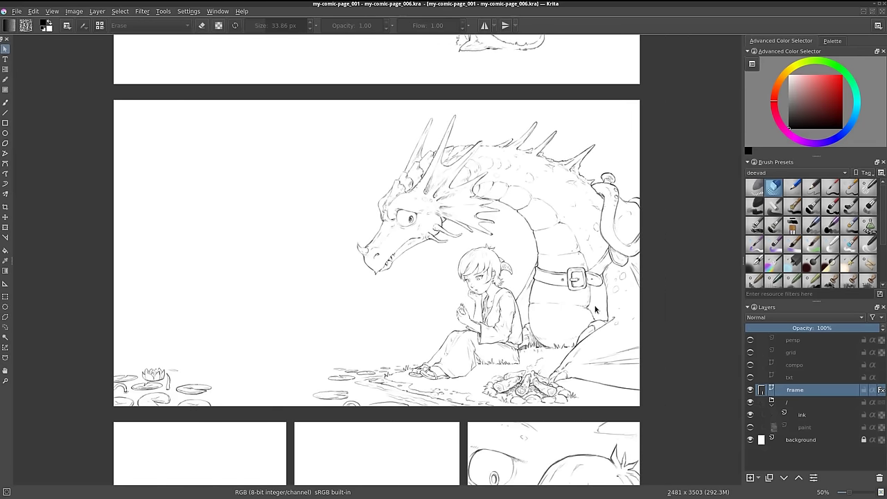
key("m")
mouse_move(465, 260)
left_mouse_down()
mouse_move(479, 391)
mouse_move(495, 83)
mouse_move(501, 342)
mouse_move(503, 282)
left_mouse_up()
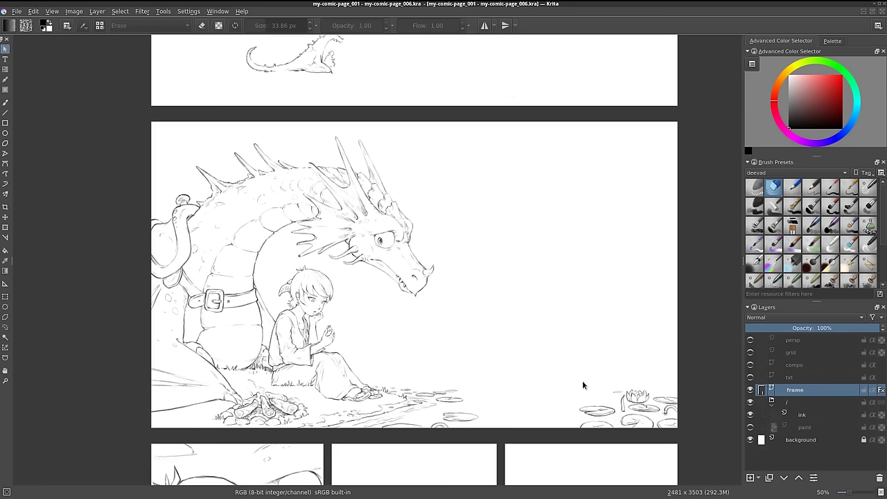
scroll(225, 396, "down", 5)
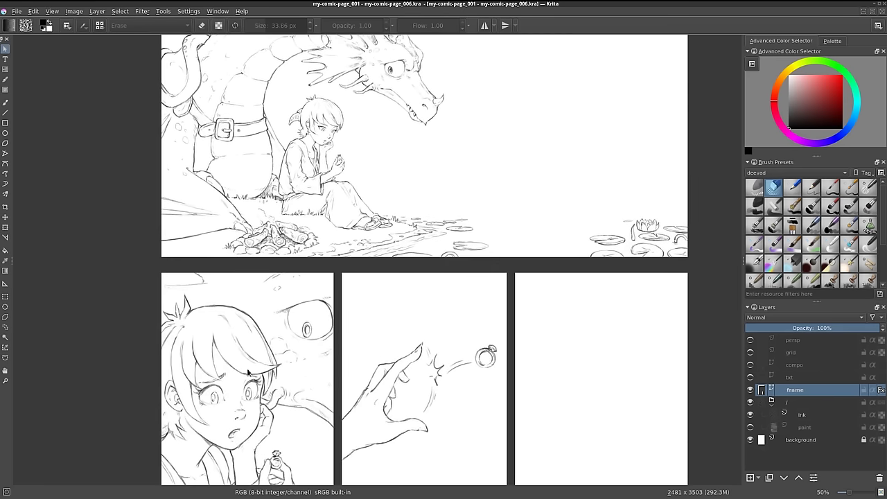
left_click_drag(438, 171, 443, 322)
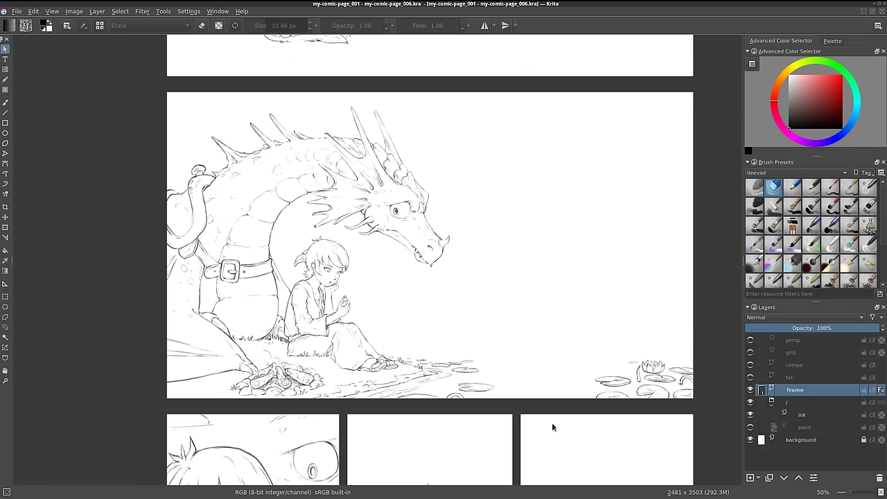
left_click_drag(552, 427, 525, 109)
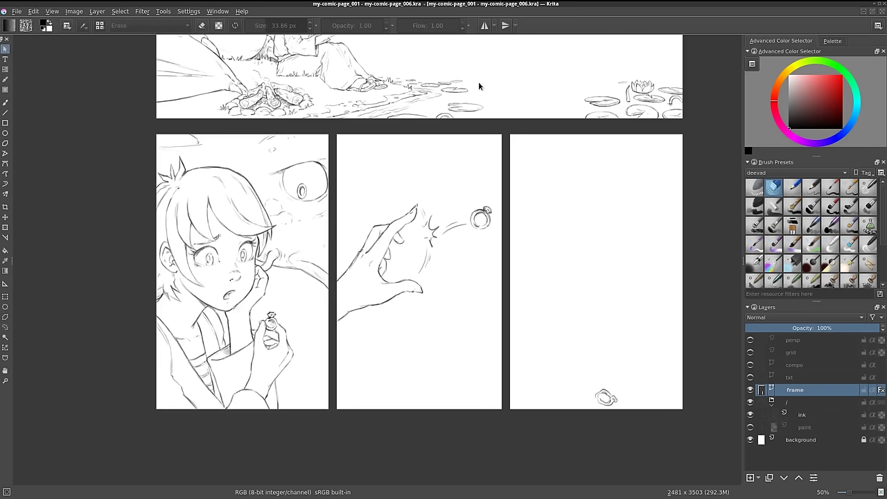
scroll(479, 86, "up", 10)
scroll(476, 297, "up", 3)
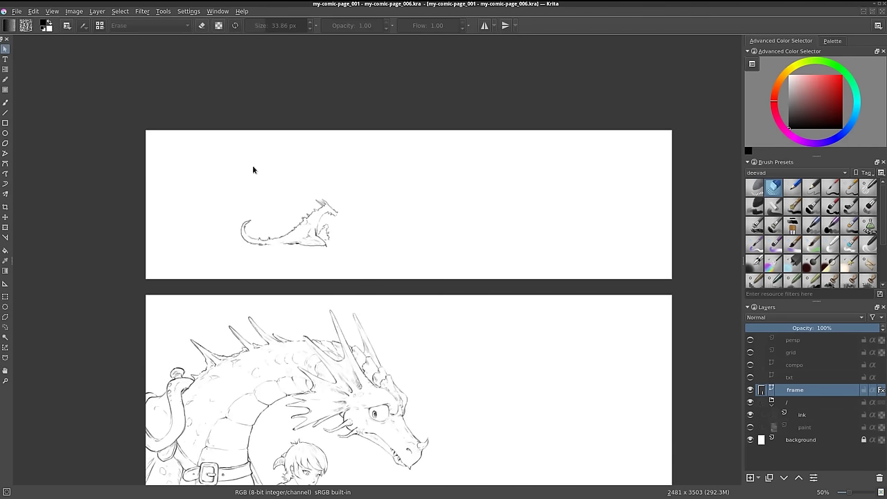
mouse_move(503, 414)
left_mouse_down()
mouse_move(528, 263)
mouse_move(517, 301)
left_mouse_up()
scroll(485, 317, "down", 2)
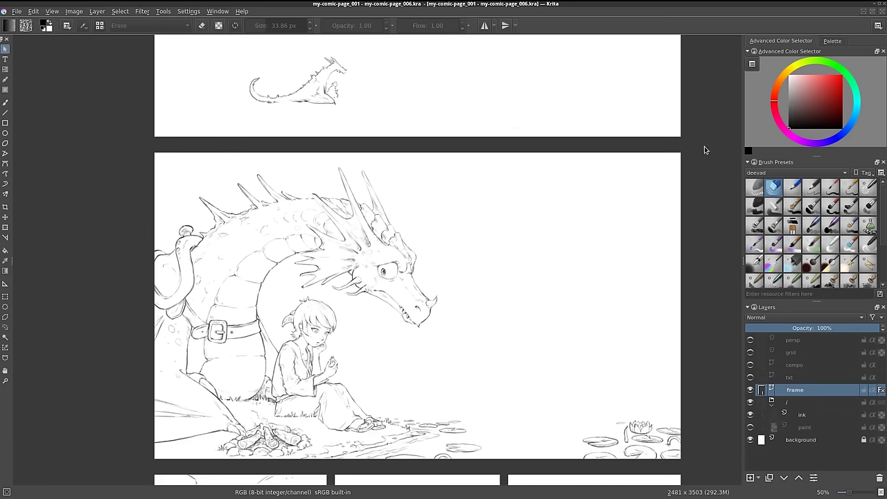
scroll(704, 150, "up", 5)
scroll(667, 159, "down", 4)
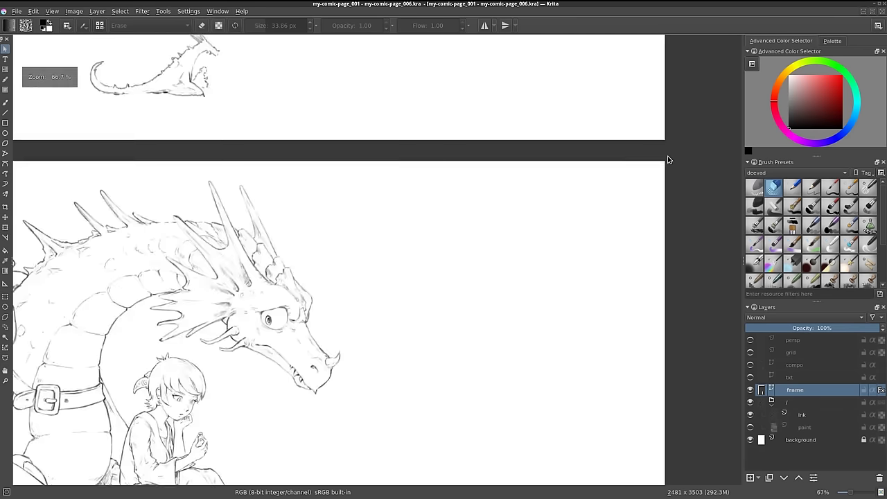
scroll(686, 194, "down", 1)
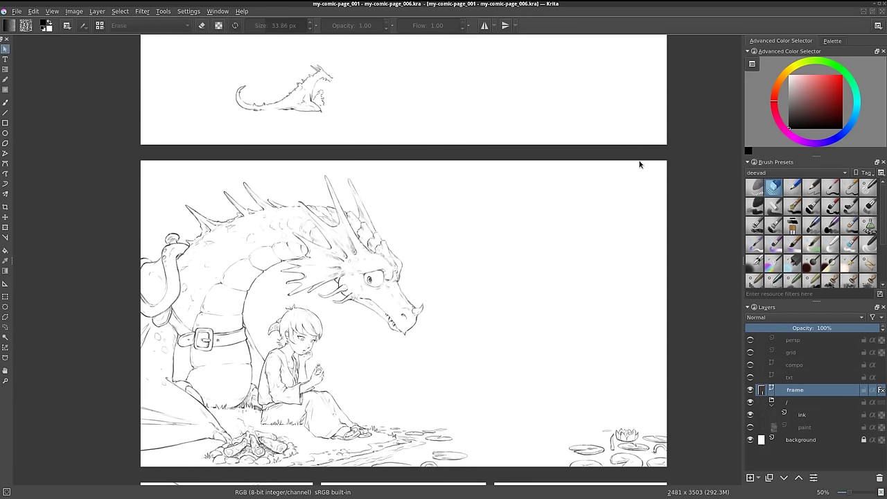
Open the frame layer's Layer Style dialog and move it aside to see the canvas
right_click(815, 395)
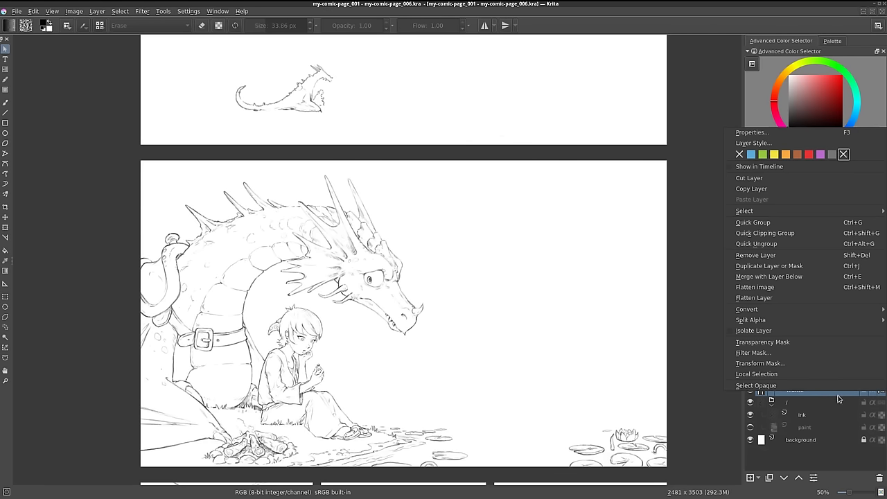
left_click(830, 395)
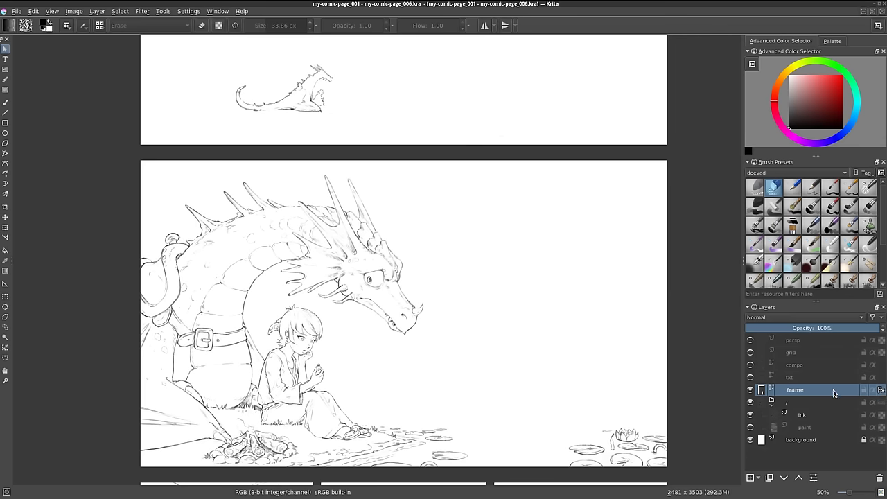
right_click(833, 393)
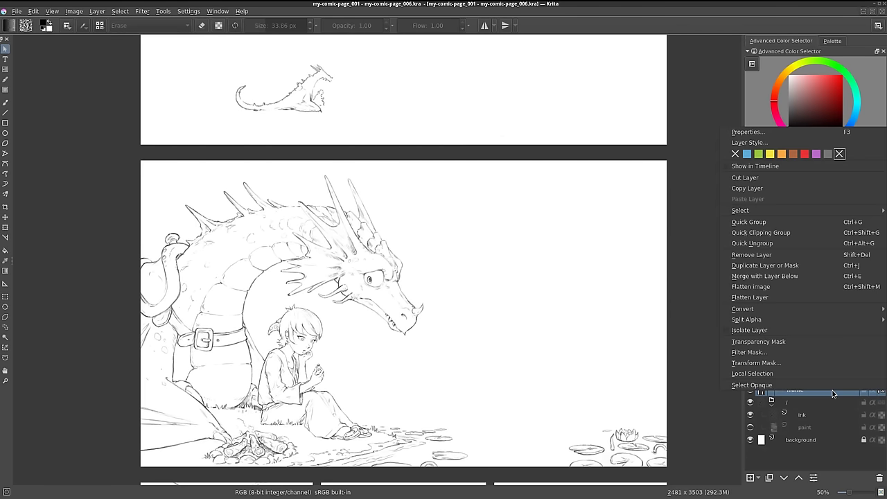
left_click(749, 142)
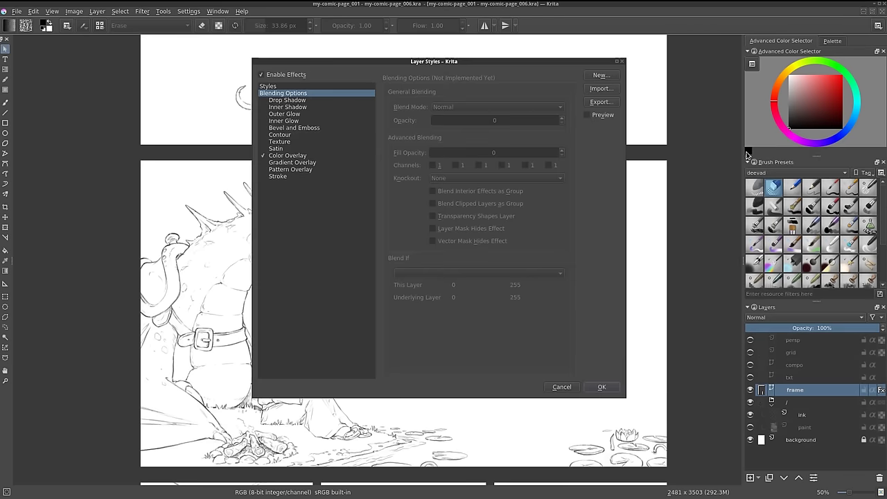
left_click_drag(457, 62, 712, 64)
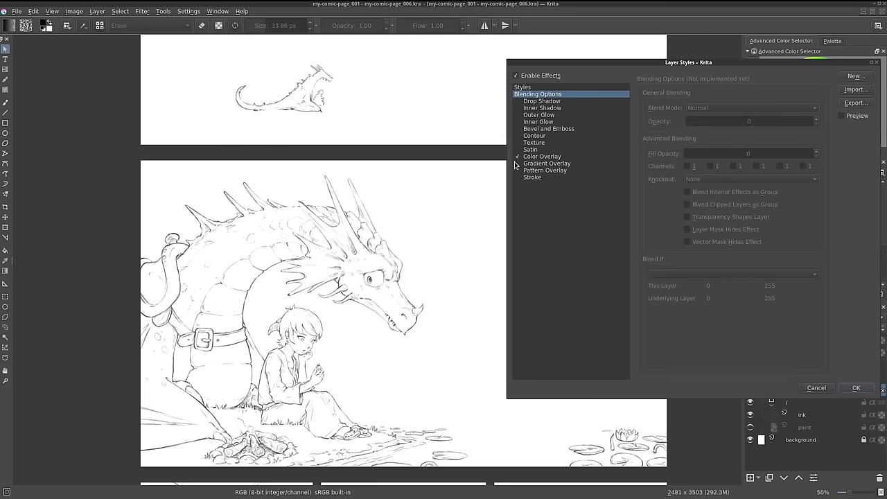
Set the Color Overlay colour to white and enable the Stroke effect
left_click(545, 158)
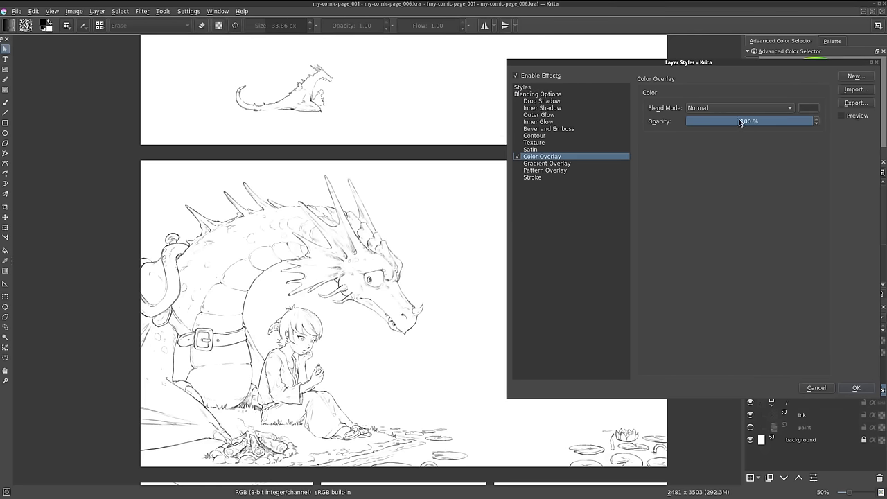
left_click(808, 109)
left_click_drag(794, 160, 796, 139)
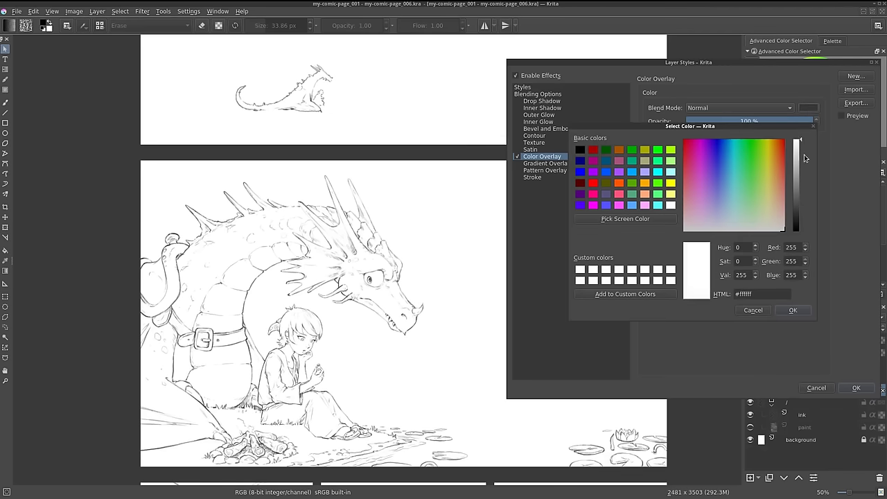
left_click(794, 310)
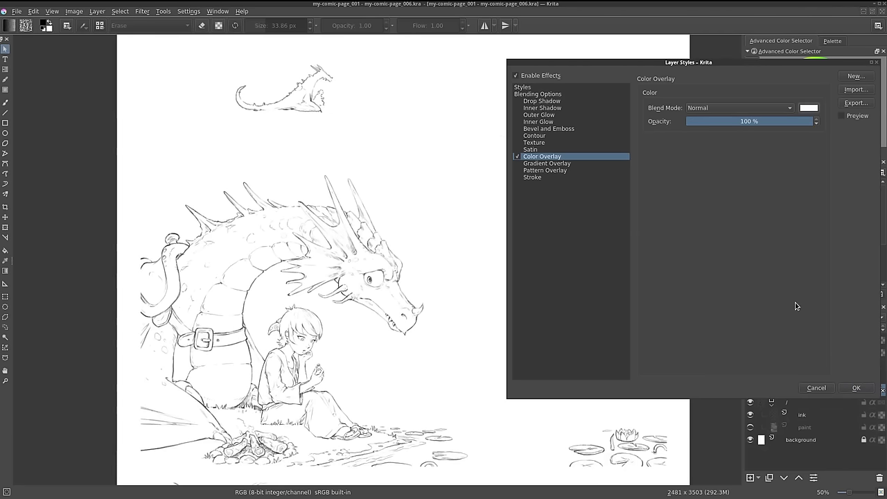
left_click(532, 178)
left_click(517, 178)
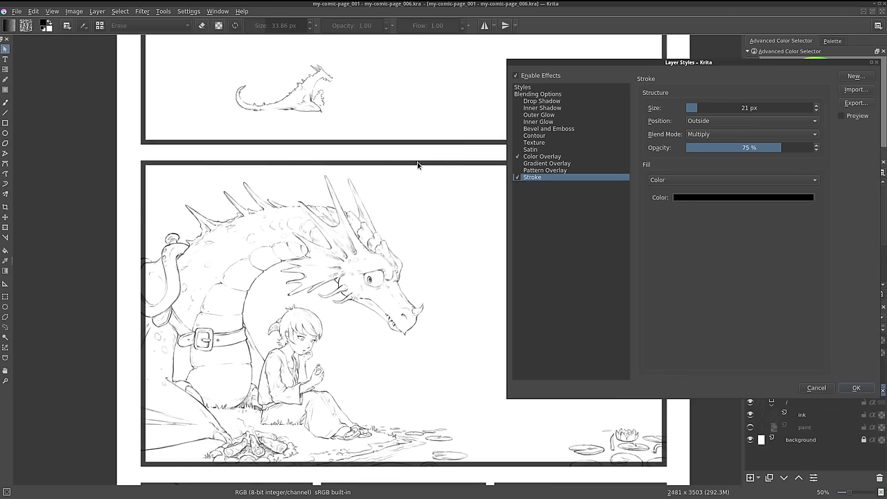
Set the frame stroke to 3 px, Center position, Normal blend mode and 100% opacity
double_click(746, 111)
type("3")
key("Return")
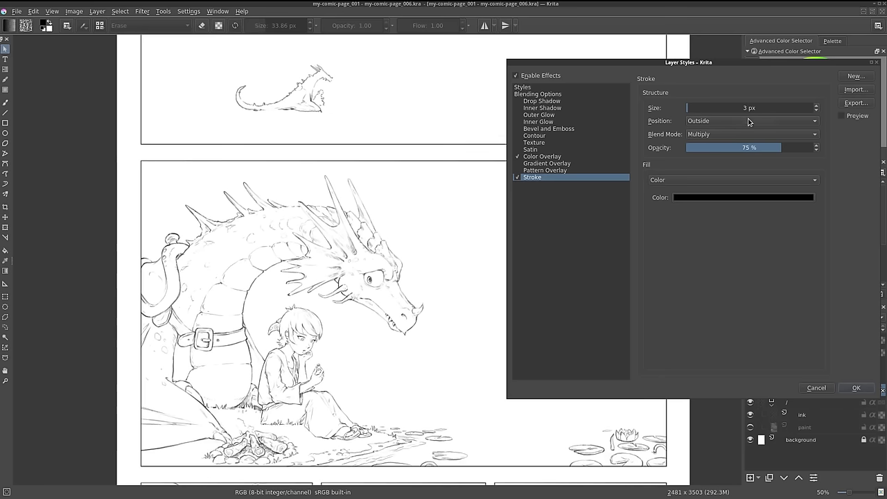
left_click(743, 123)
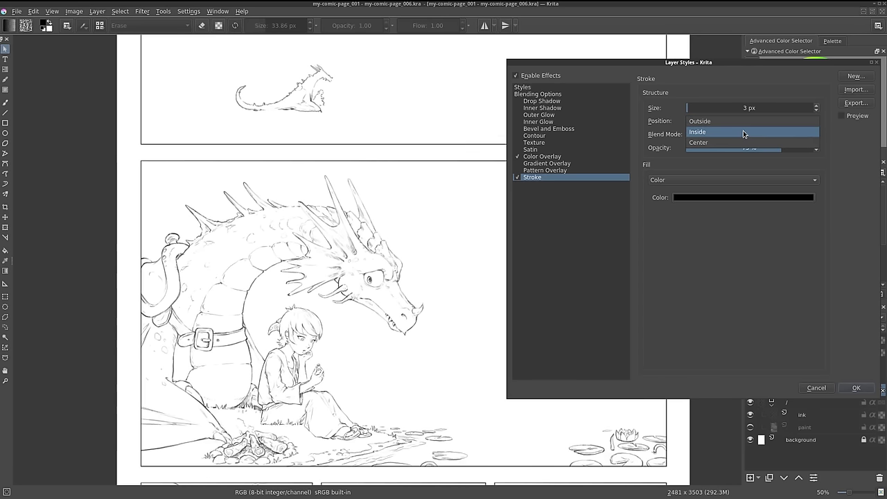
left_click(743, 143)
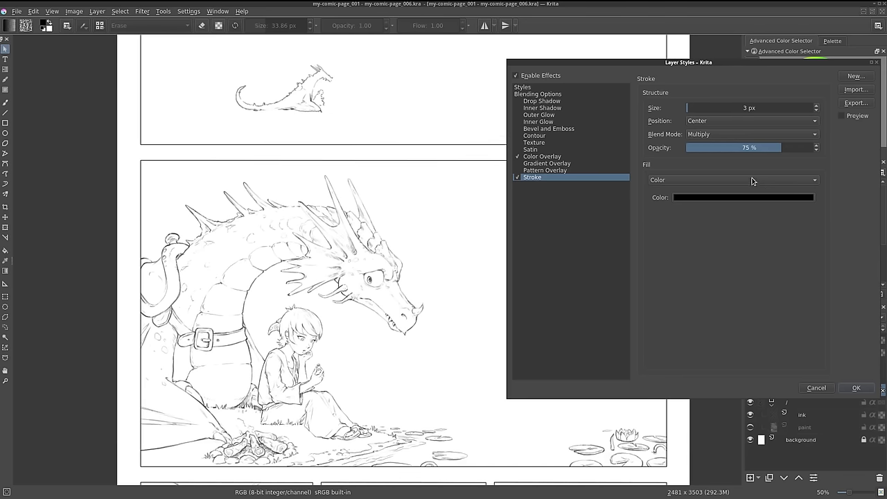
left_click(728, 136)
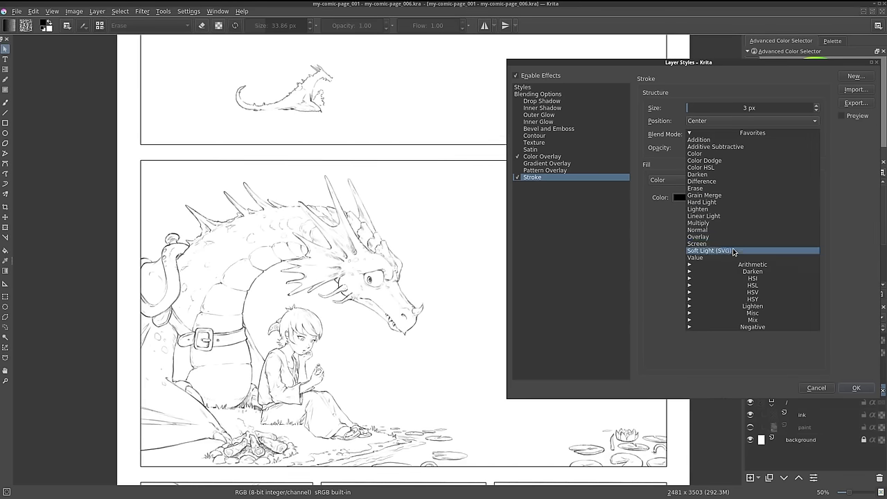
left_click(735, 231)
left_click_drag(789, 147, 824, 148)
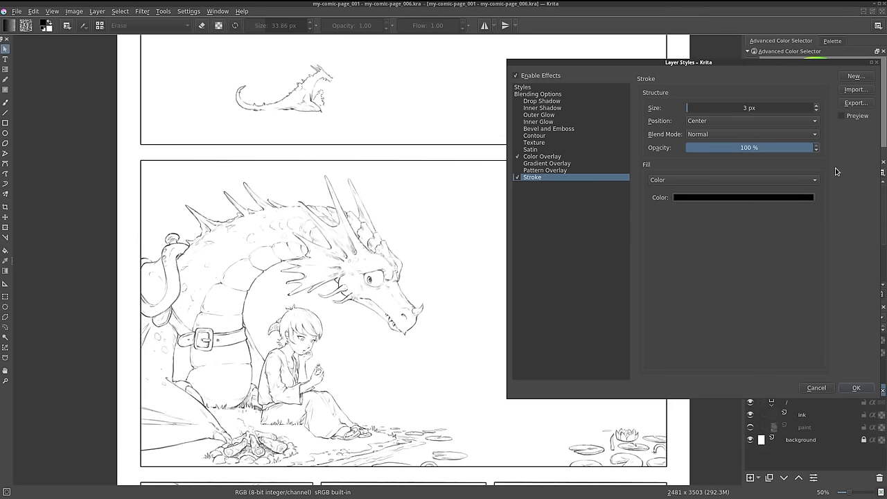
Apply the frame layer style and bring the lower row of panels into view
left_click(856, 390)
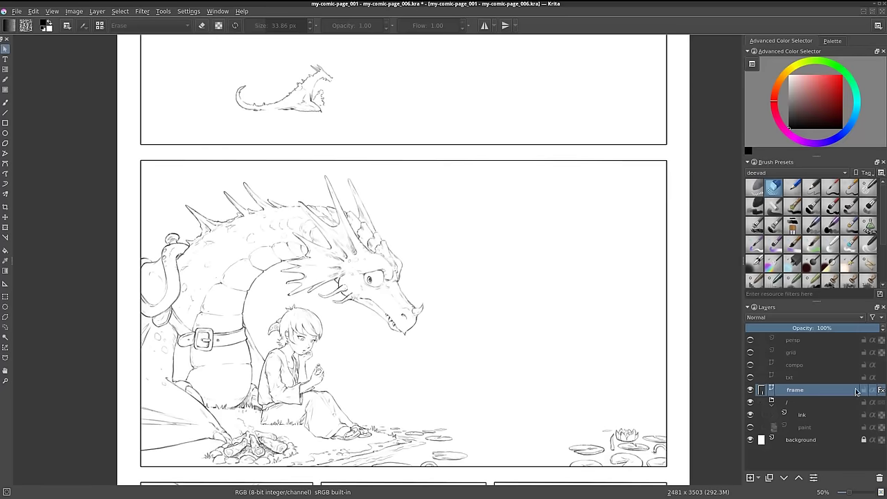
left_click_drag(592, 142, 591, 81)
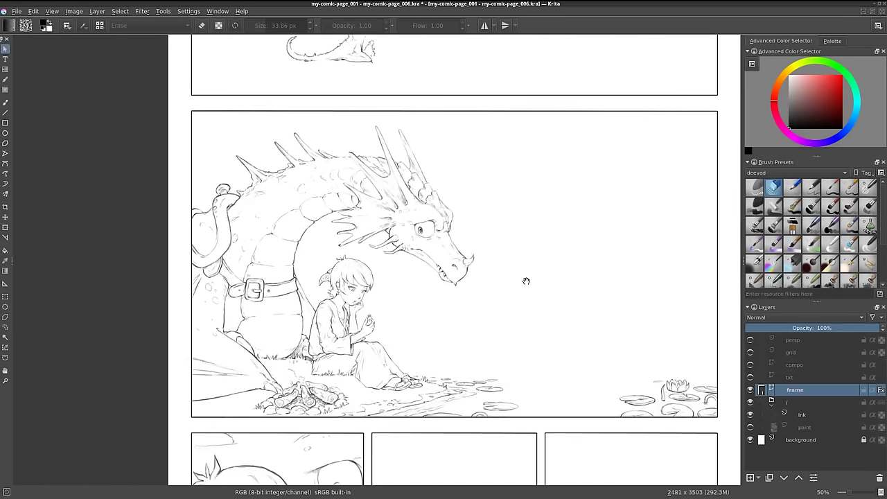
left_click_drag(525, 279, 541, 111)
left_click_drag(505, 358, 431, 232)
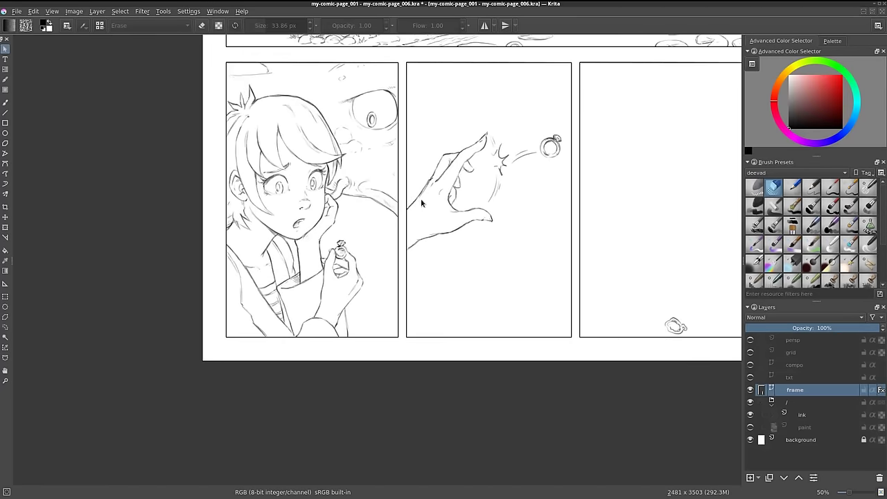
scroll(416, 127, "up", 4)
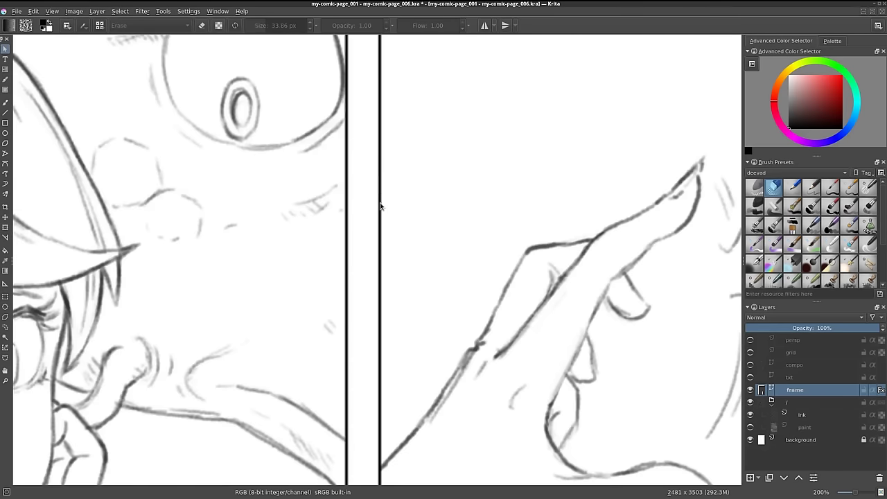
scroll(427, 240, "down", 3)
scroll(428, 240, "down", 2)
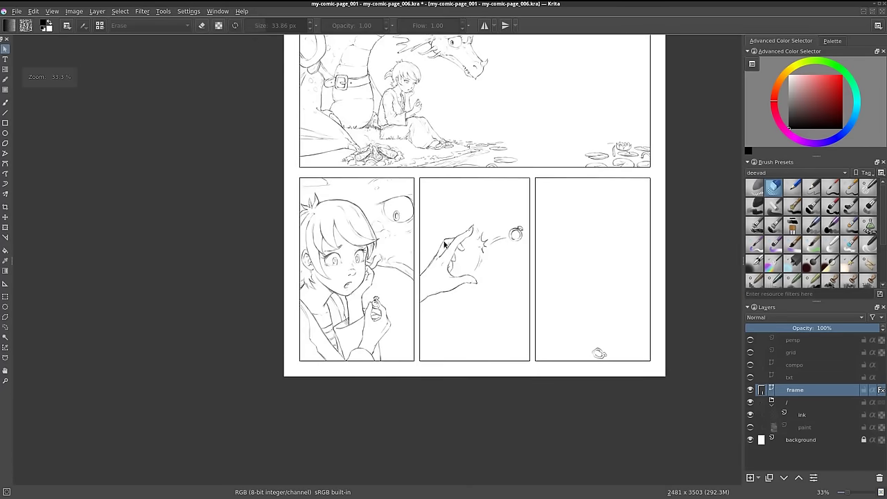
scroll(489, 234, "up", 1)
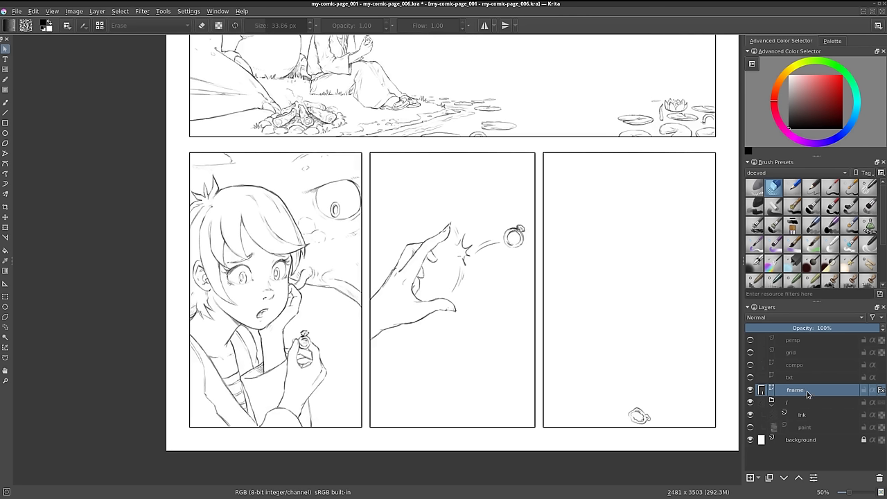
Shift the gutter between the middle and right lower panels to the right
left_click(540, 194)
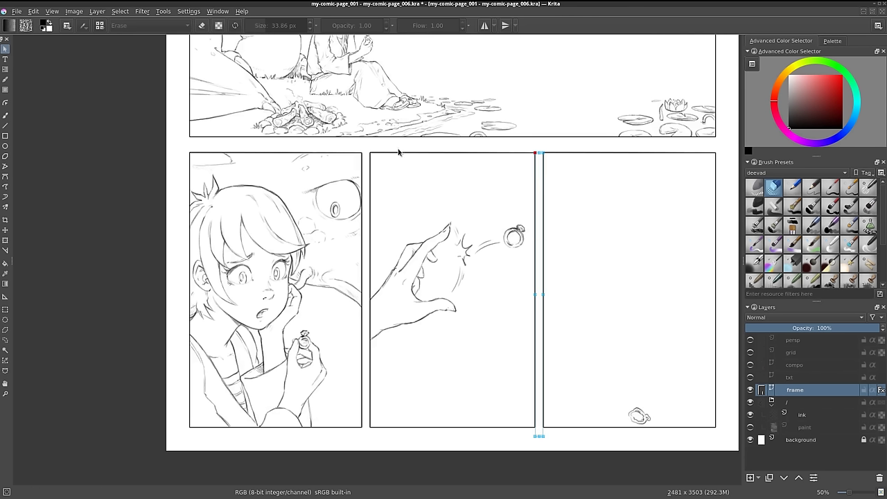
left_click_drag(538, 209, 574, 205)
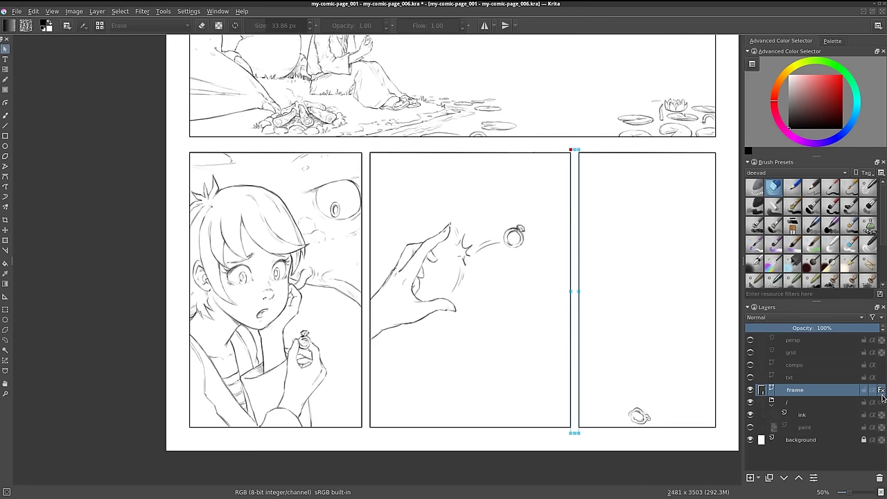
scroll(581, 208, "up", 2)
scroll(582, 211, "up", 1)
scroll(582, 211, "up", 1)
scroll(582, 211, "down", 4)
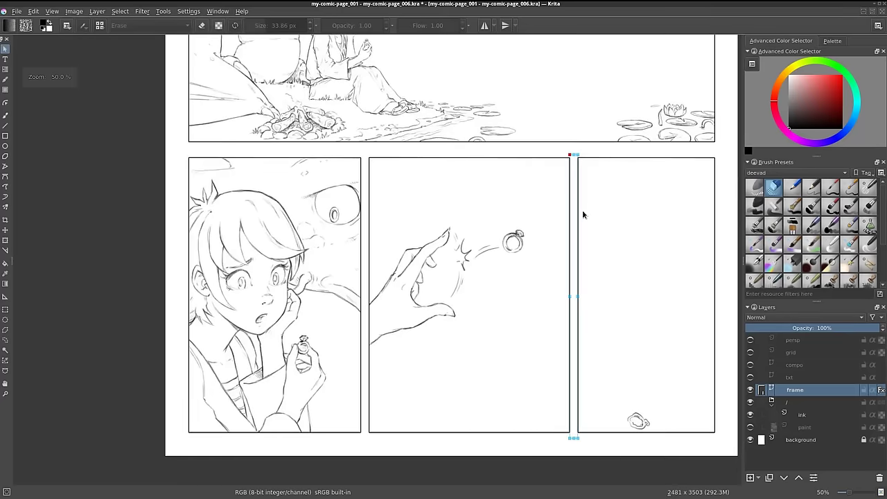
scroll(569, 152, "up", 4)
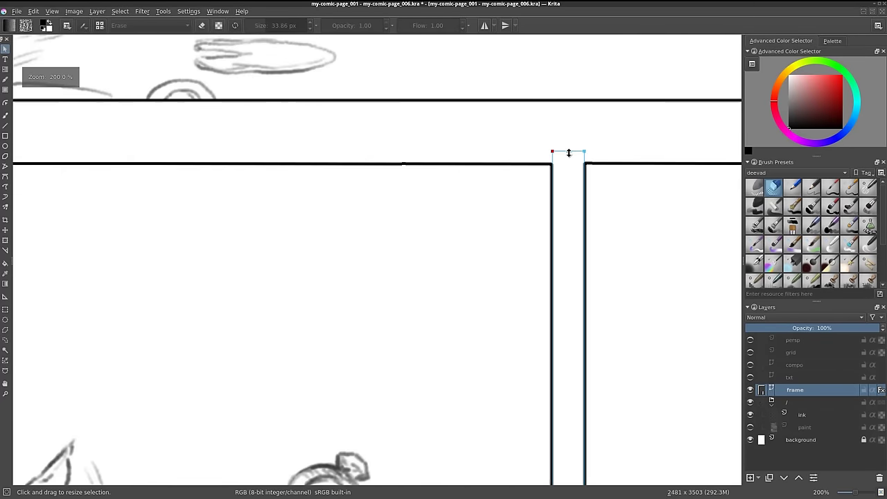
Stretch the gutter shape's top edge toward the top gutter and reselect it
mouse_move(568, 152)
left_mouse_down()
mouse_move(568, 191)
mouse_move(567, 135)
left_mouse_up()
scroll(604, 178, "down", 3)
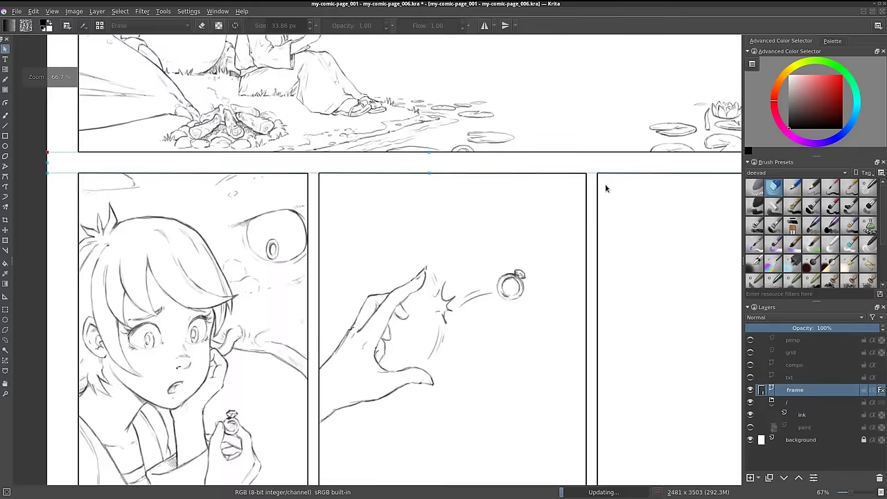
scroll(613, 214, "down", 3)
scroll(606, 263, "up", 1)
left_click(593, 287)
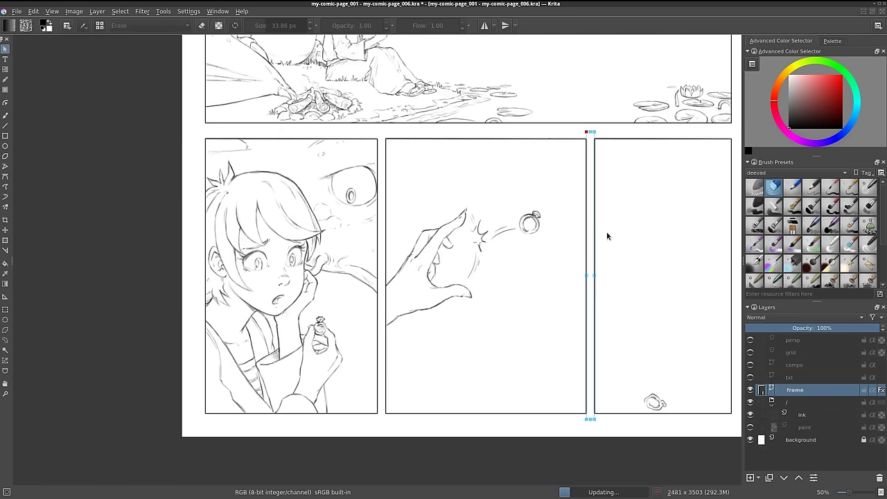
Skew the middle-right lower gutter into a top-to-bottom diagonal band, then deselect it
mouse_move(588, 131)
left_mouse_down()
mouse_move(569, 100)
mouse_move(512, 127)
left_mouse_up()
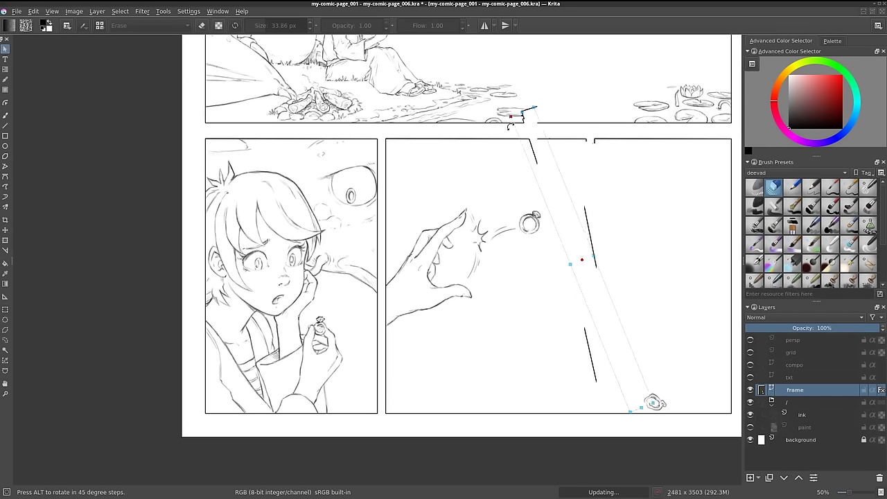
left_click_drag(554, 173, 562, 198)
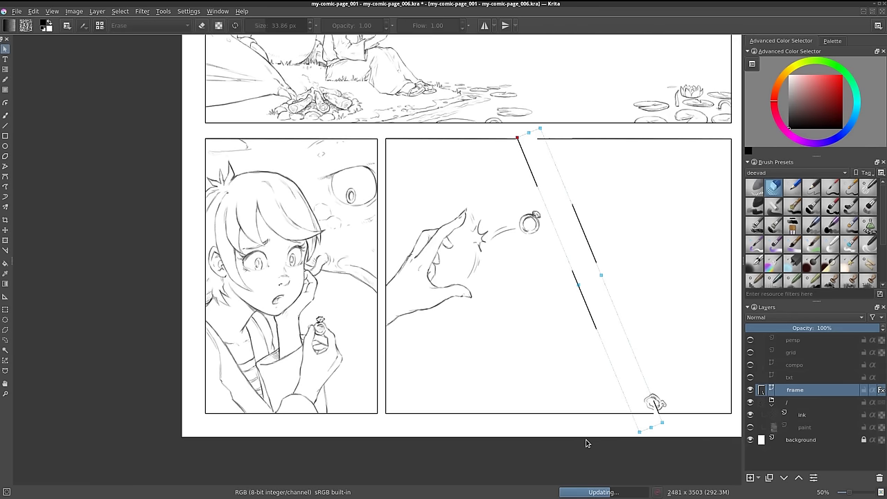
scroll(555, 257, "up", 1)
scroll(560, 257, "up", 2)
scroll(560, 257, "up", 2)
scroll(609, 290, "up", 2)
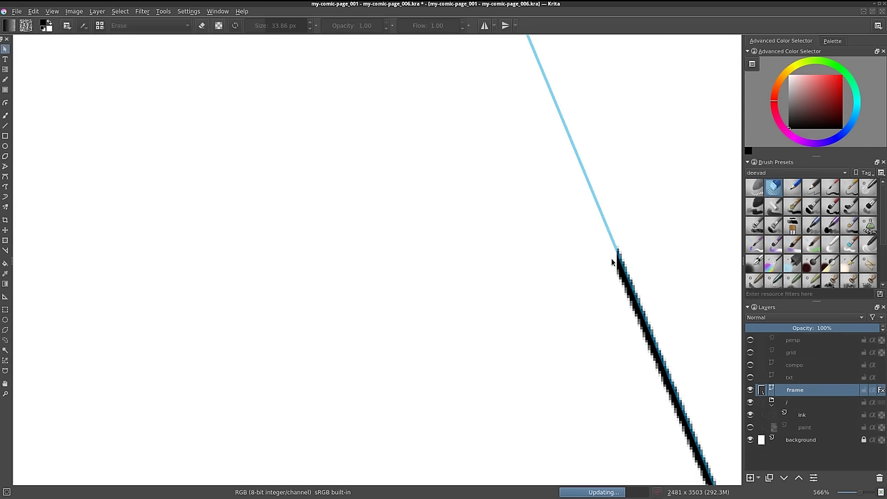
scroll(592, 274, "down", 3)
scroll(589, 277, "down", 3)
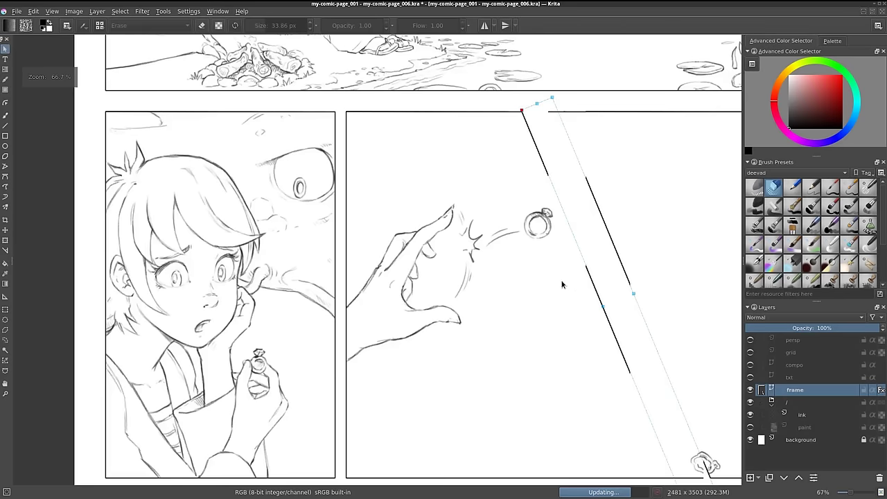
scroll(562, 284, "down", 2)
scroll(561, 286, "up", 1)
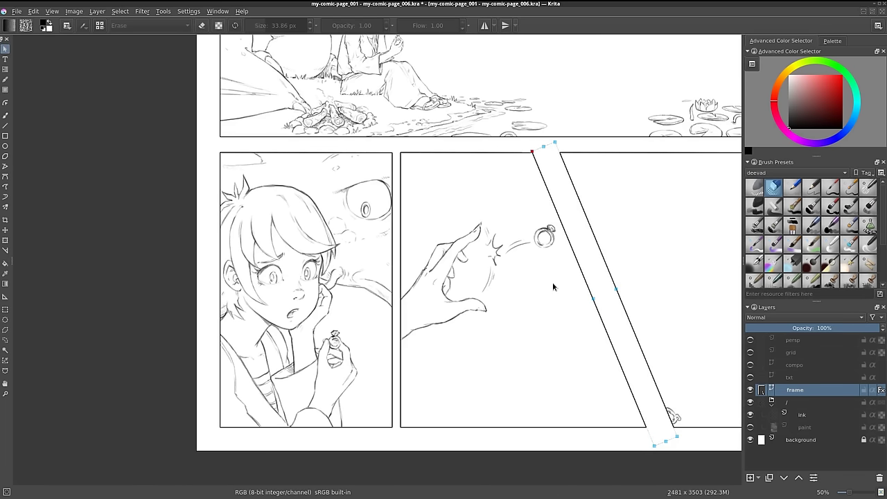
left_click(553, 287)
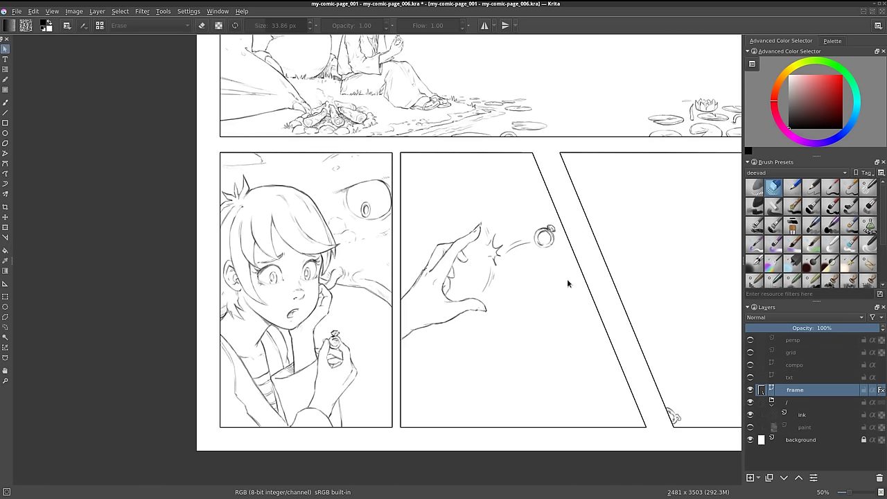
left_click_drag(596, 295, 507, 303)
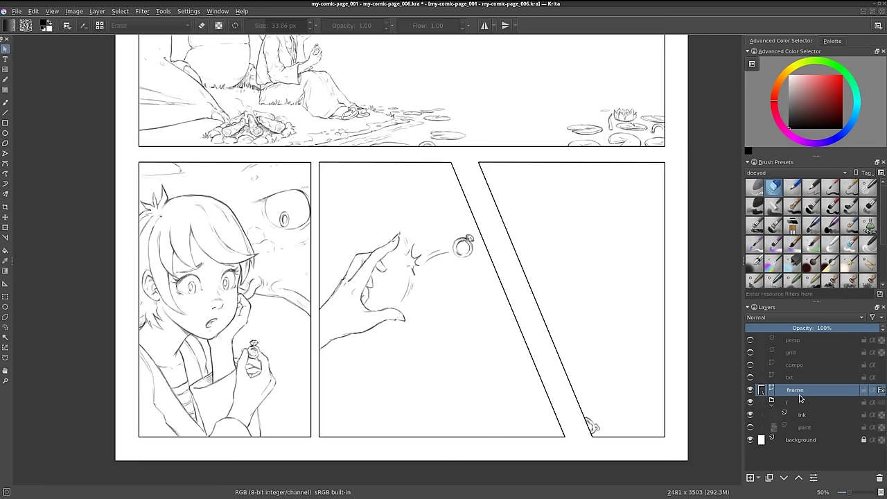
Undo the diagonal gutter on the frame layer, restoring the straight vertical gutter
left_click(806, 415)
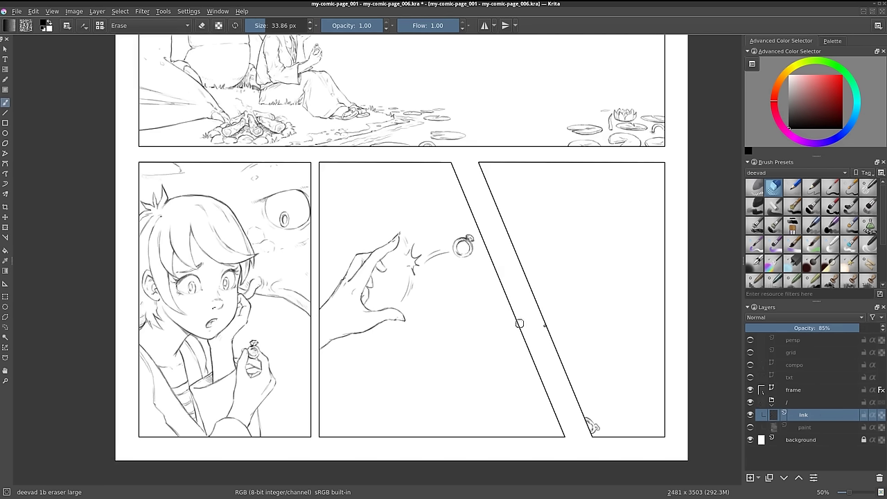
left_click(800, 393)
mouse_move(458, 230)
left_mouse_down()
mouse_move(492, 253)
mouse_move(503, 242)
left_mouse_up()
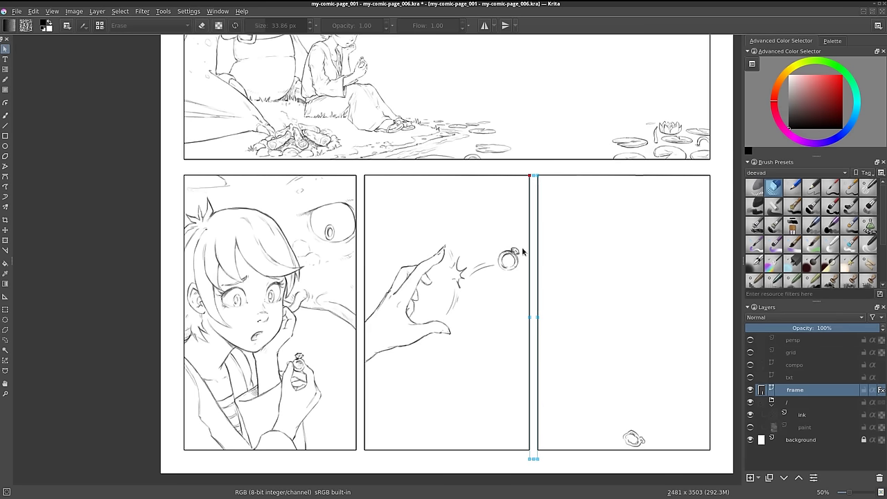
key("ctrl+z")
left_click(589, 253)
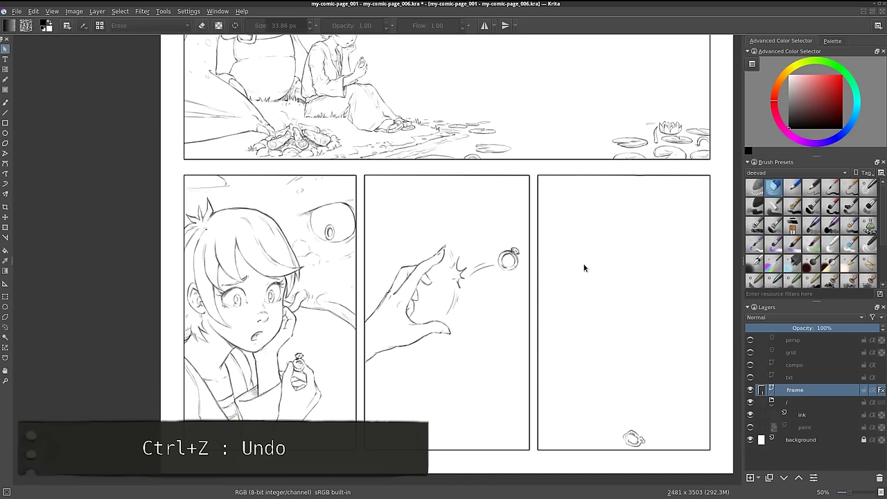
scroll(585, 278, "down", 1)
mouse_move(561, 205)
left_mouse_down()
mouse_move(558, 293)
mouse_move(541, 358)
mouse_move(534, 210)
mouse_move(535, 219)
left_mouse_up()
scroll(534, 219, "up", 1)
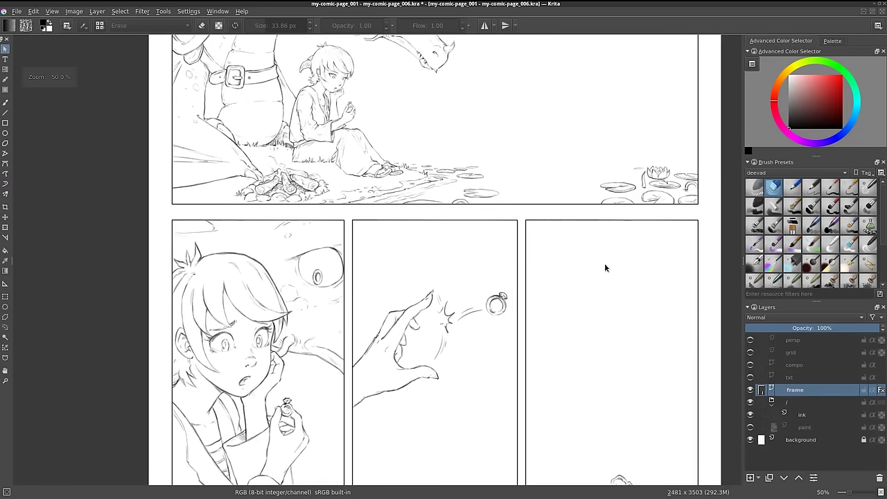
Show the grey paint layer and make it less transparent over the dragon panel
left_click(812, 428)
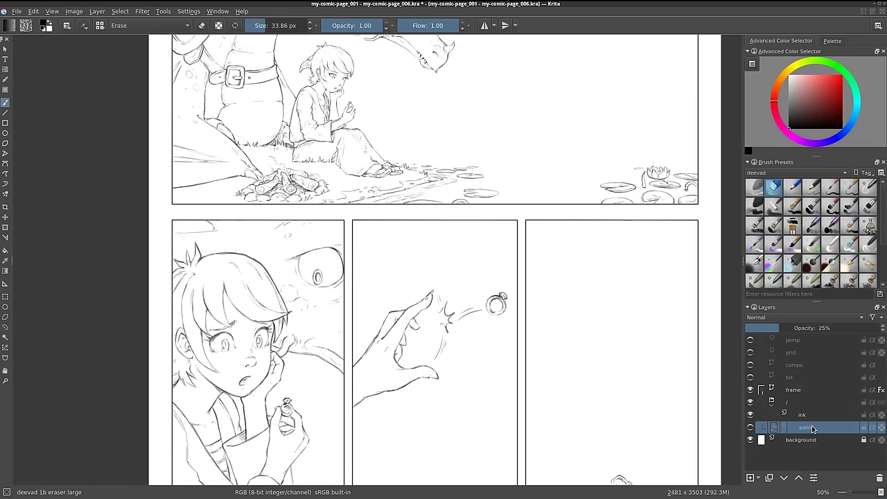
left_click(749, 428)
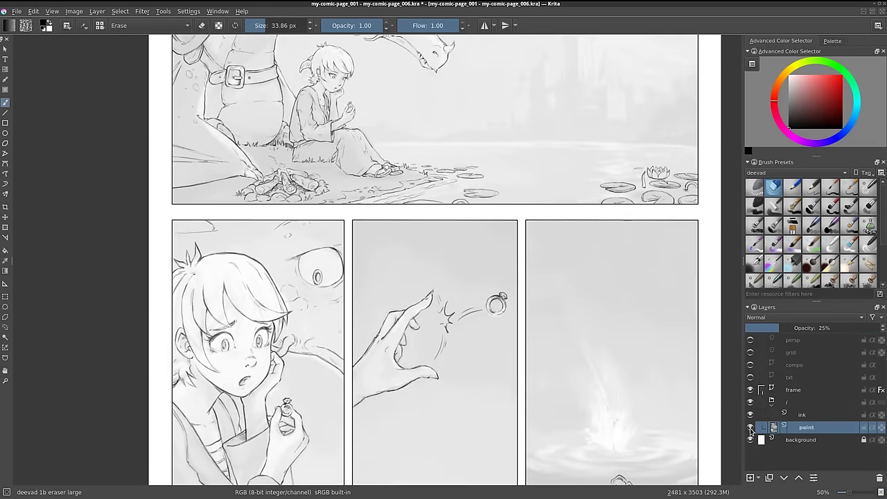
mouse_move(503, 135)
left_mouse_down()
mouse_move(508, 275)
mouse_move(500, 367)
left_mouse_up()
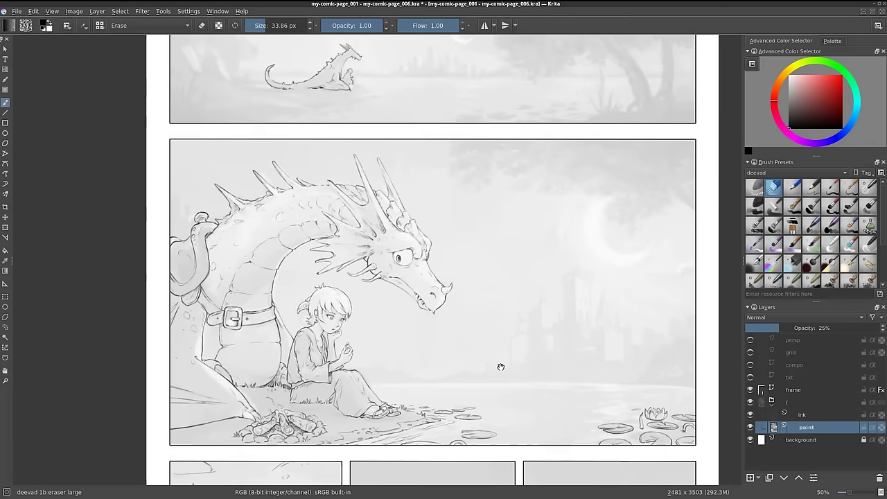
mouse_move(529, 228)
left_mouse_down()
mouse_move(523, 368)
mouse_move(524, 188)
left_mouse_up()
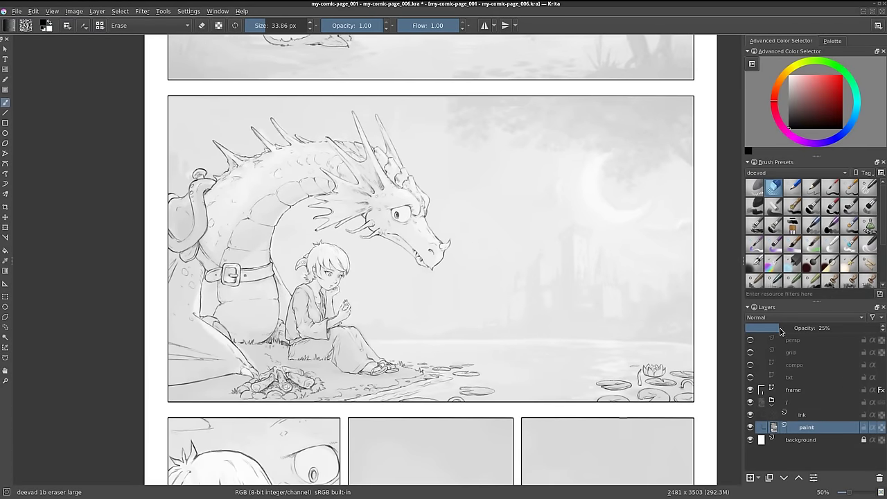
left_click_drag(780, 332, 806, 333)
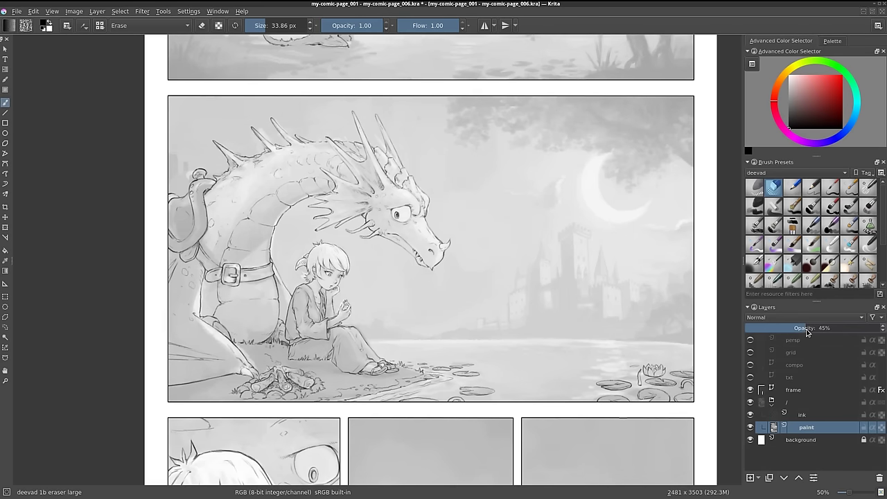
Review the lower panels and raise the paint layer to 100% opacity
left_click_drag(536, 149, 533, 311)
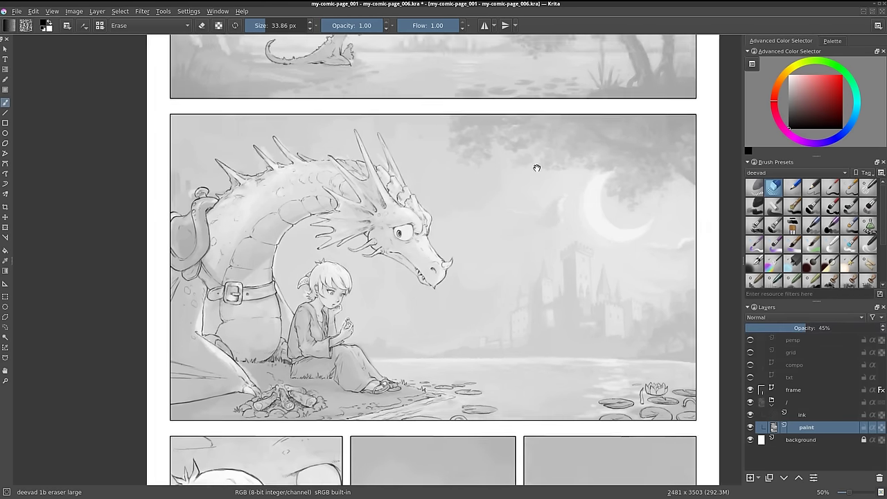
left_click_drag(597, 387, 584, 201)
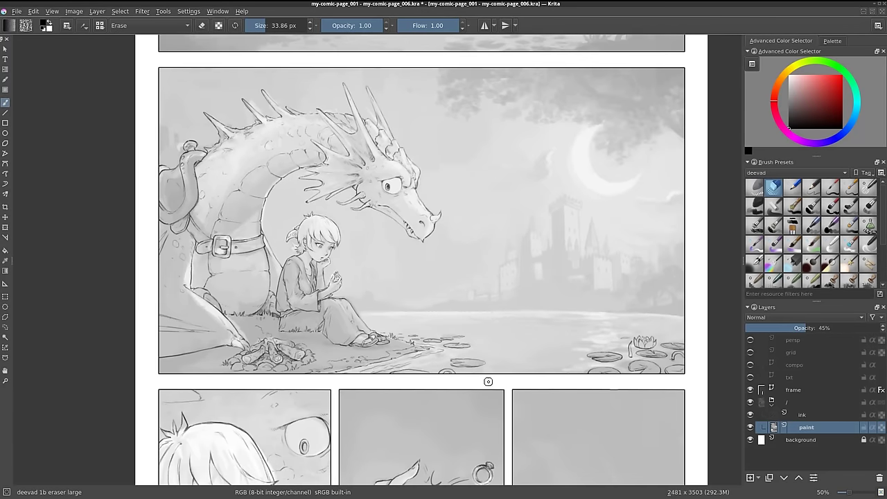
left_click_drag(486, 419, 495, 218)
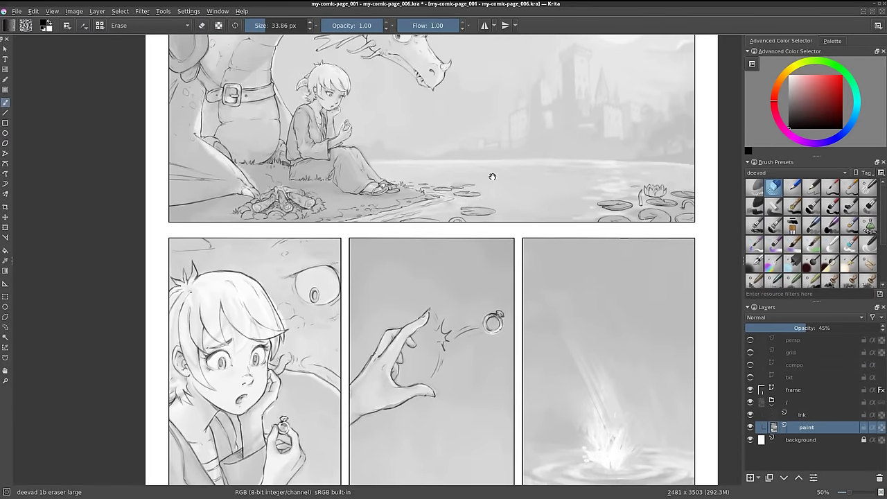
left_click_drag(495, 219, 490, 194)
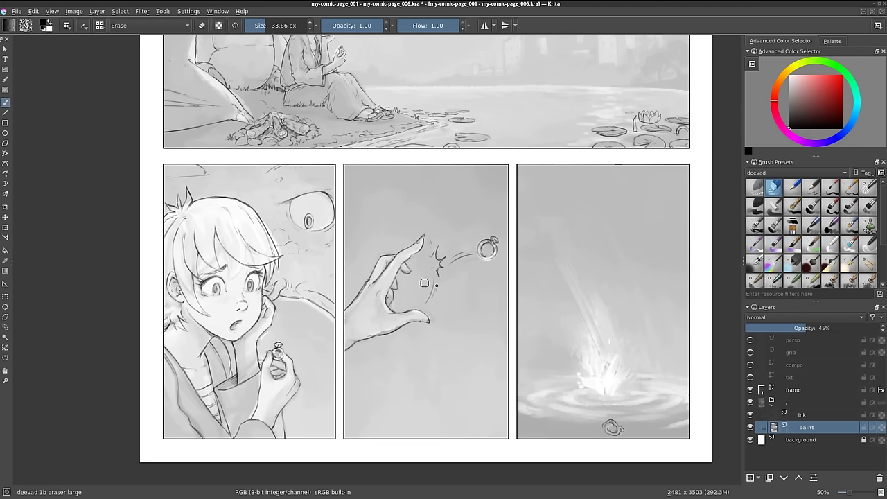
left_click_drag(383, 185, 381, 308)
left_click_drag(303, 141, 424, 228)
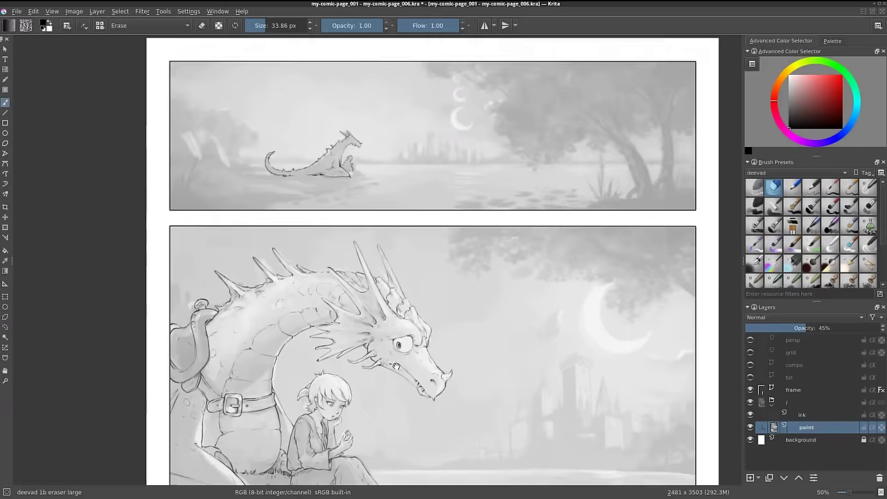
scroll(424, 227, "down", 4)
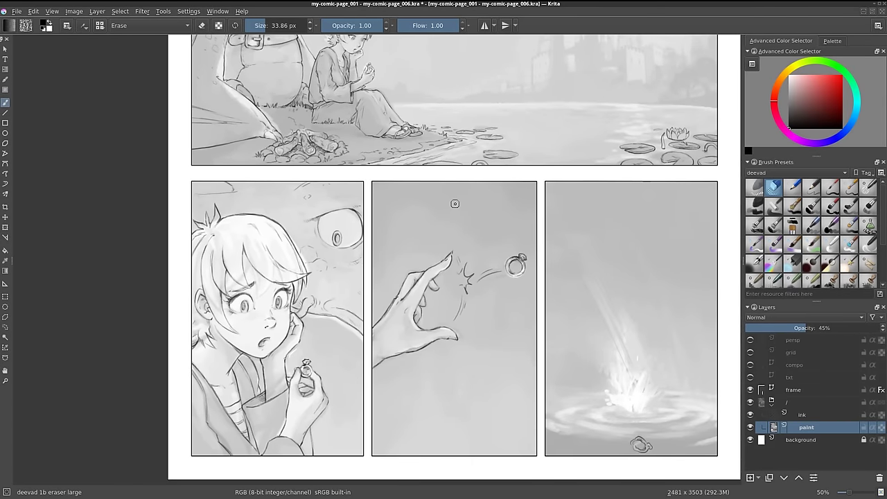
left_click_drag(819, 333, 885, 334)
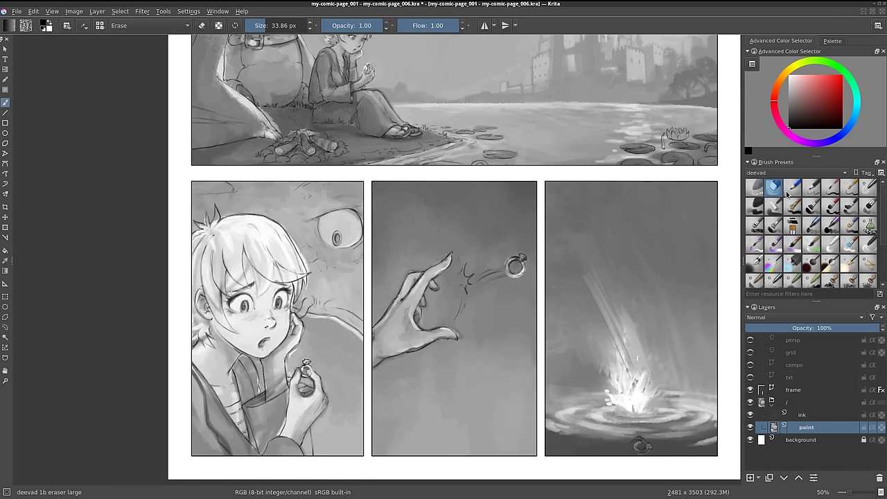
Choose the '2c flat' brush, undo the stray dab, swap to white and shrink the brush
left_click(811, 208)
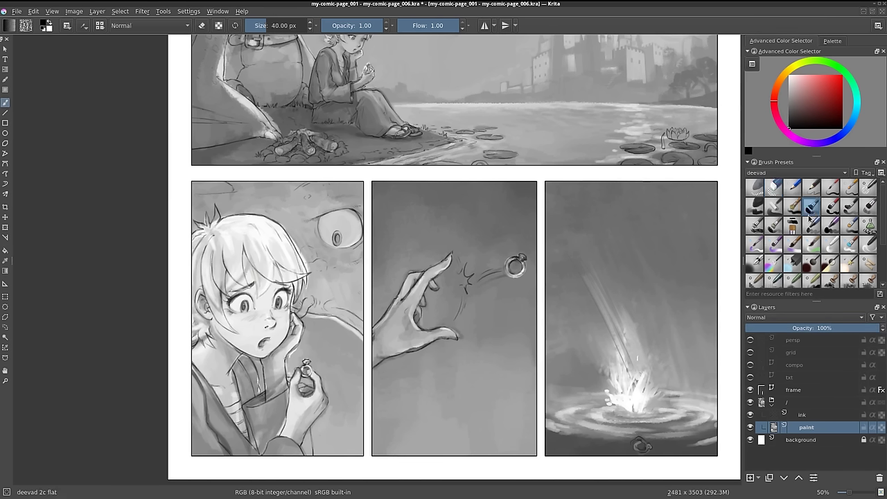
left_click(295, 316)
key("ctrl+z")
key("x")
key("bracketleft")
Add a new layer above the paint layer named fix-paint
left_click(750, 478)
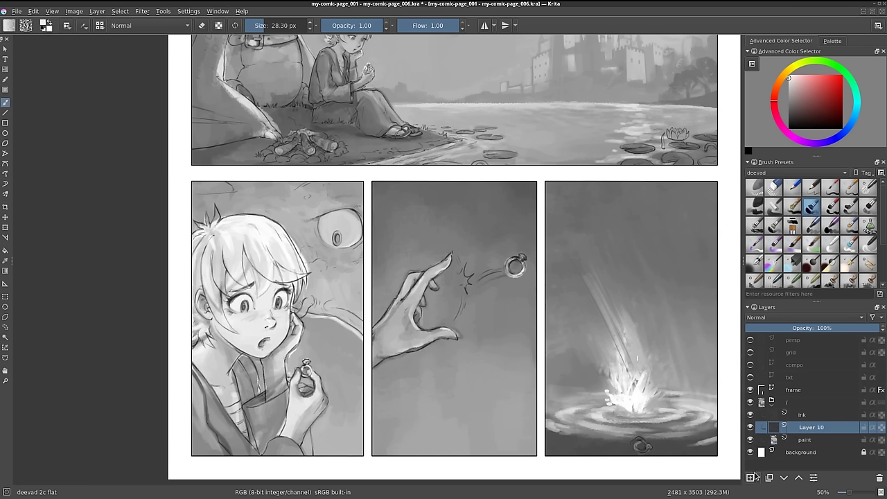
double_click(808, 427)
key("BackSpace")
type("fix-paint")
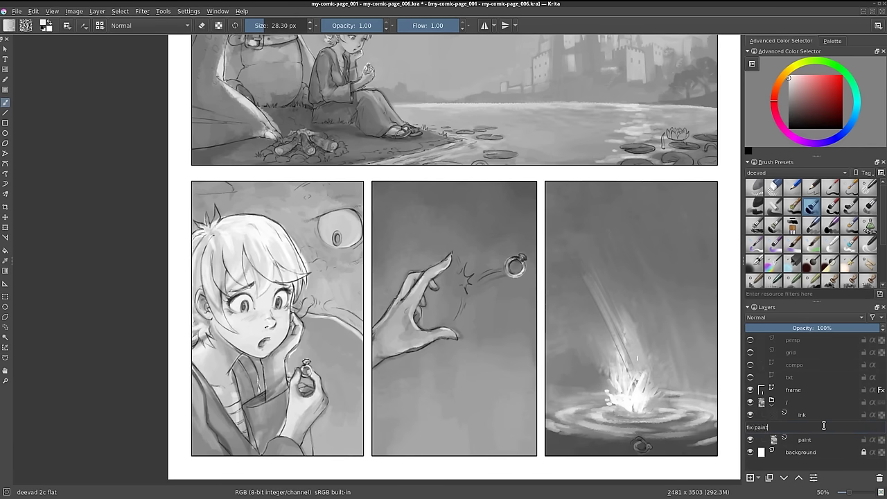
key("Return")
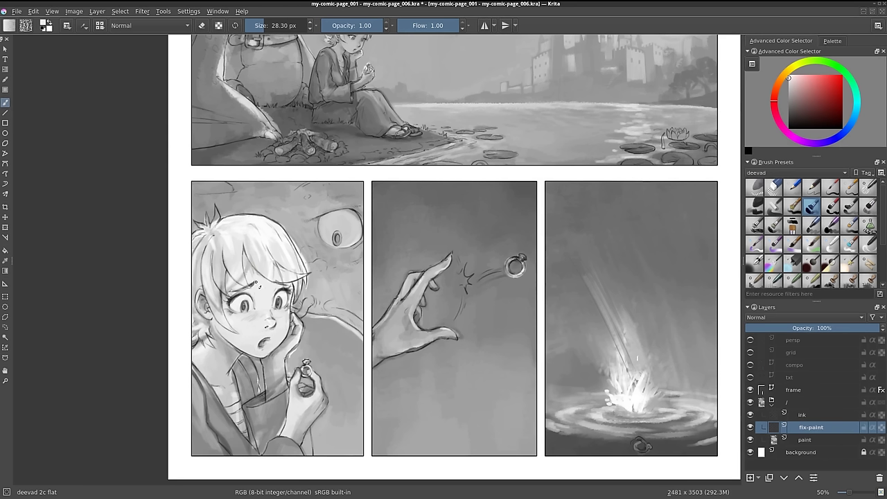
Sample light greys and paint small touch-up strokes on the girl's hair
left_click(256, 240, "ctrl")
left_click_drag(258, 241, 282, 267)
left_click(271, 273, "ctrl")
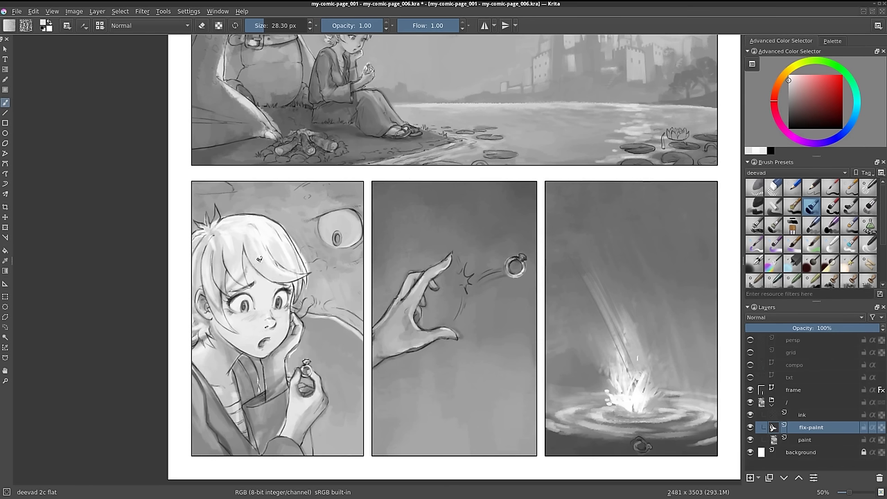
left_click(244, 258, "ctrl")
left_click(238, 251, "ctrl")
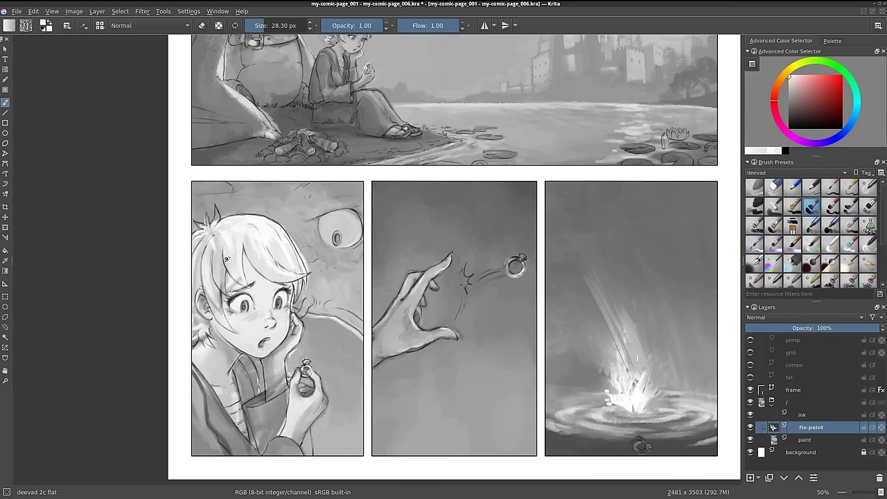
left_click(234, 268, "ctrl")
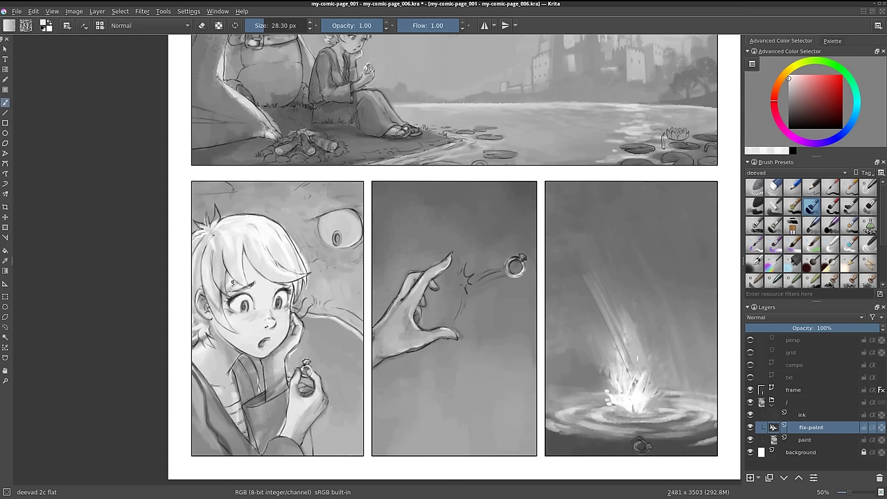
left_click_drag(227, 285, 229, 281)
Pick a darker grey and paint a small stroke along the girl's jaw
left_click(215, 298, "ctrl")
left_click(208, 282, "ctrl")
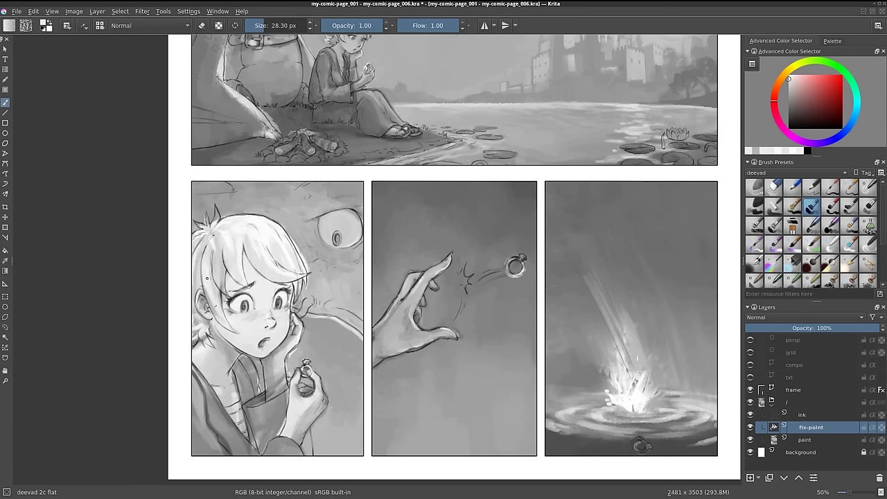
left_click(301, 344, "ctrl")
left_click_drag(299, 347, 290, 357)
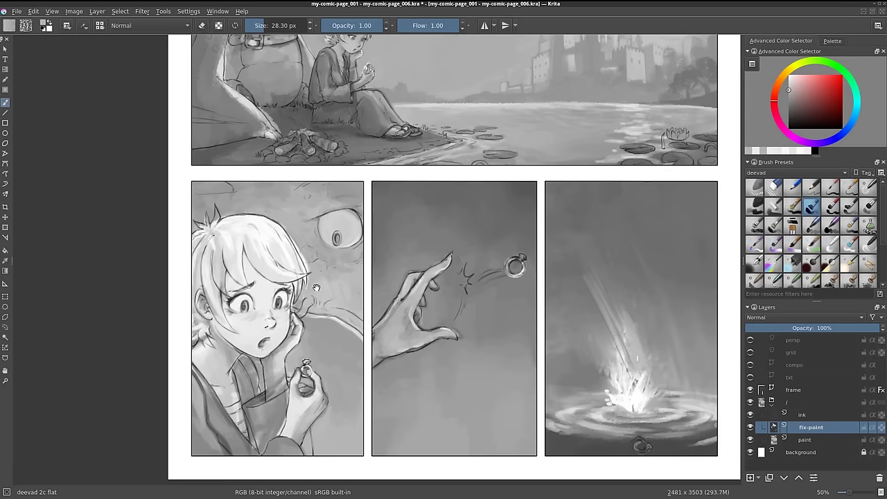
left_click_drag(317, 286, 330, 321)
mouse_move(312, 286)
left_mouse_down()
mouse_move(320, 303)
mouse_move(312, 320)
left_mouse_up()
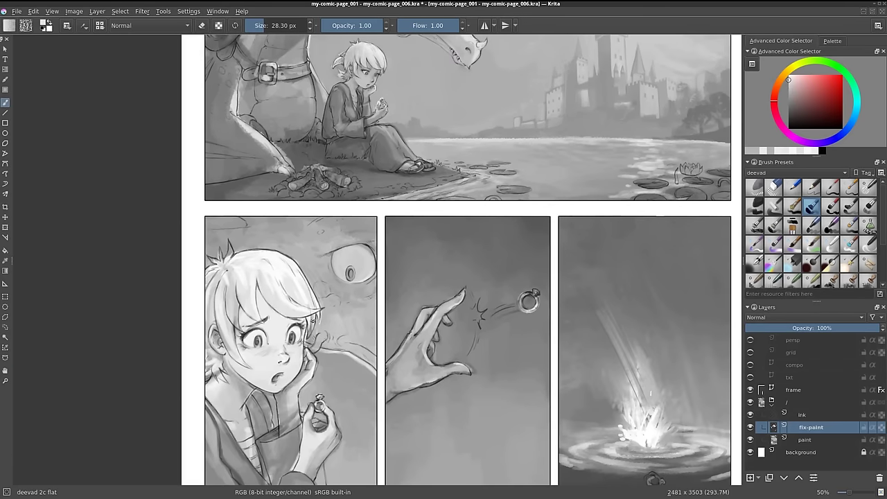
Paint light grey touch-ups at the seated girl's ear and along her back
scroll(312, 321, "up", 5)
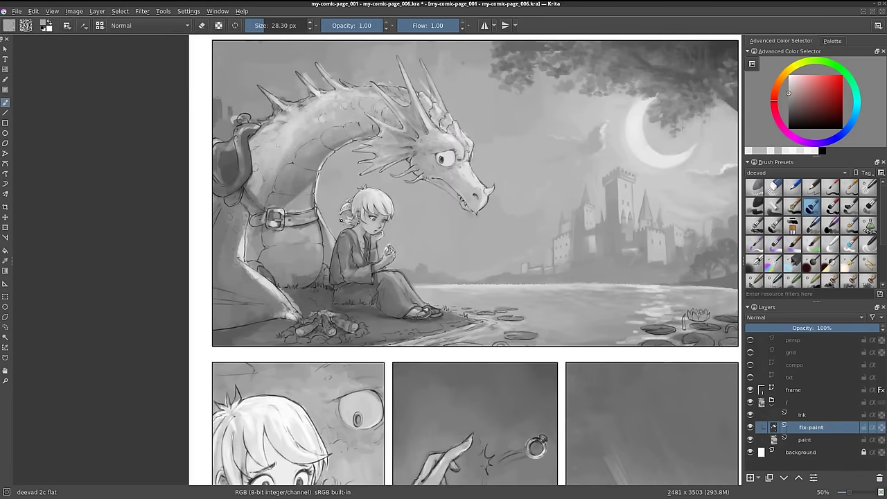
left_click(348, 217)
left_click(284, 208, "ctrl")
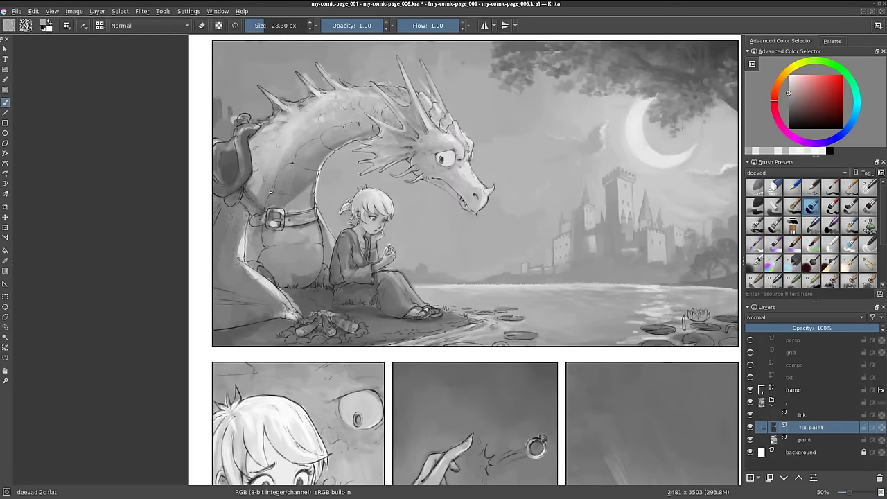
left_click_drag(297, 229, 339, 248)
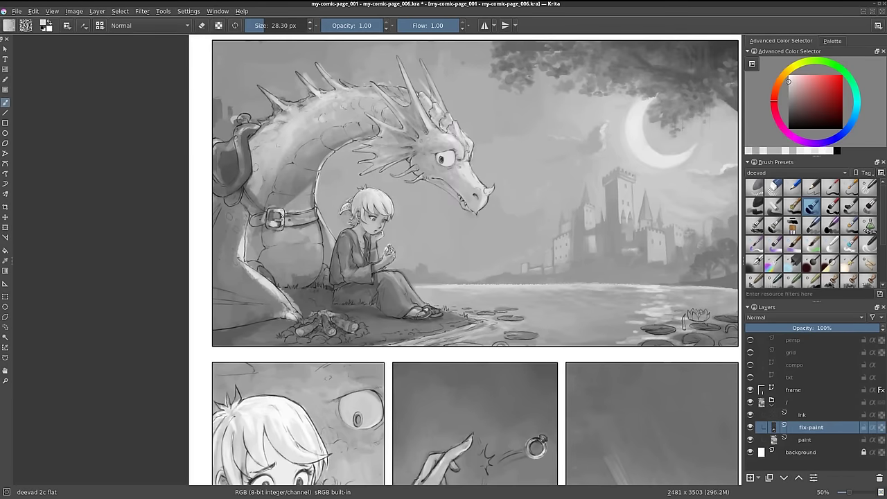
left_click(267, 209, "ctrl")
left_click(284, 208, "ctrl")
left_click_drag(297, 229, 340, 248)
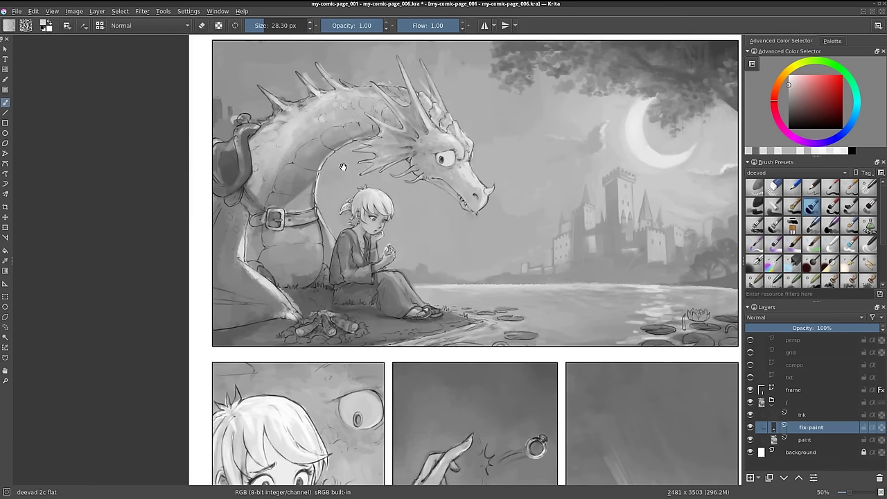
Sample a darker grey elsewhere on the page and zoom out to see more
left_click_drag(446, 158, 402, 335)
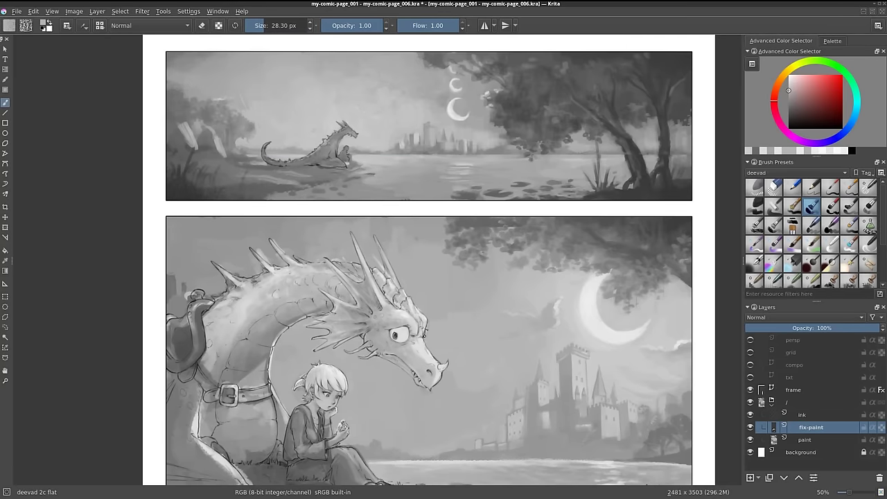
left_click_drag(411, 211, 424, 291)
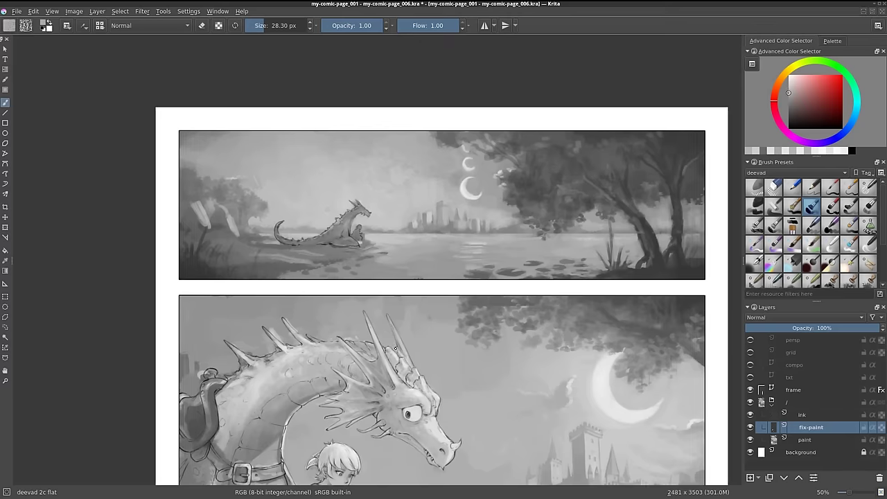
scroll(463, 397, "down", 2)
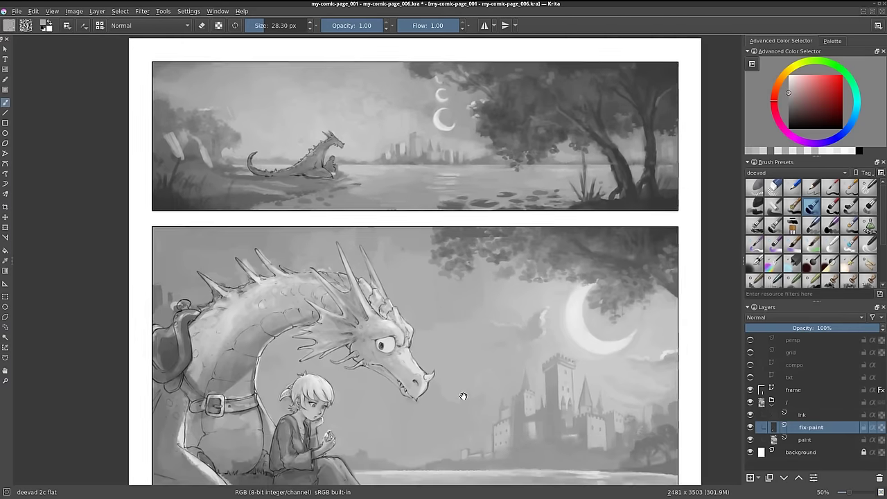
scroll(464, 396, "down", 5)
scroll(437, 246, "down", 2)
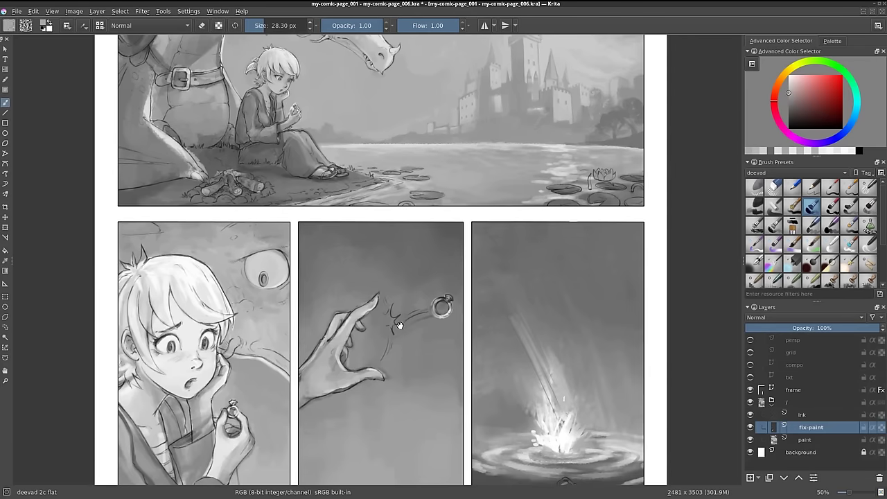
left_click(378, 366, "ctrl")
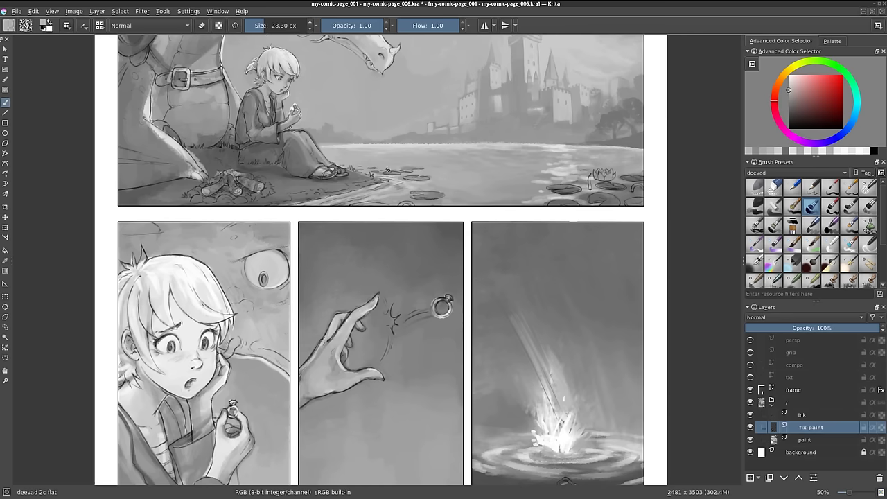
scroll(388, 171, "down", 1)
scroll(388, 171, "down", 1)
mouse_move(388, 170)
left_mouse_down()
mouse_move(428, 340)
mouse_move(435, 167)
left_mouse_up()
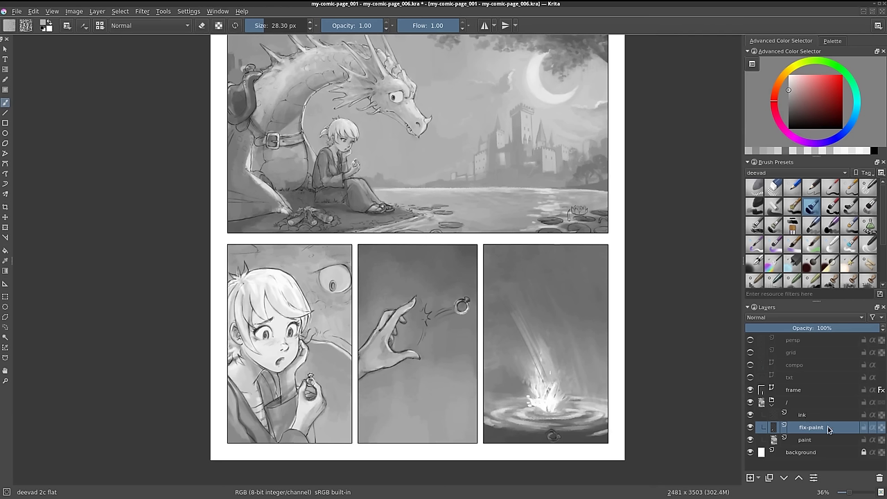
left_click(750, 427)
left_click(750, 427)
key("ctrl+e")
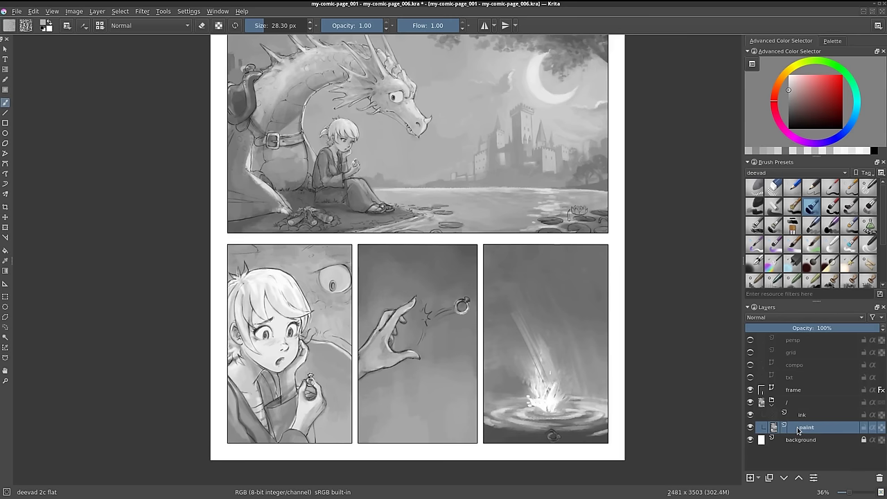
left_click(751, 428)
left_click(814, 328)
left_click_drag(815, 331, 814, 332)
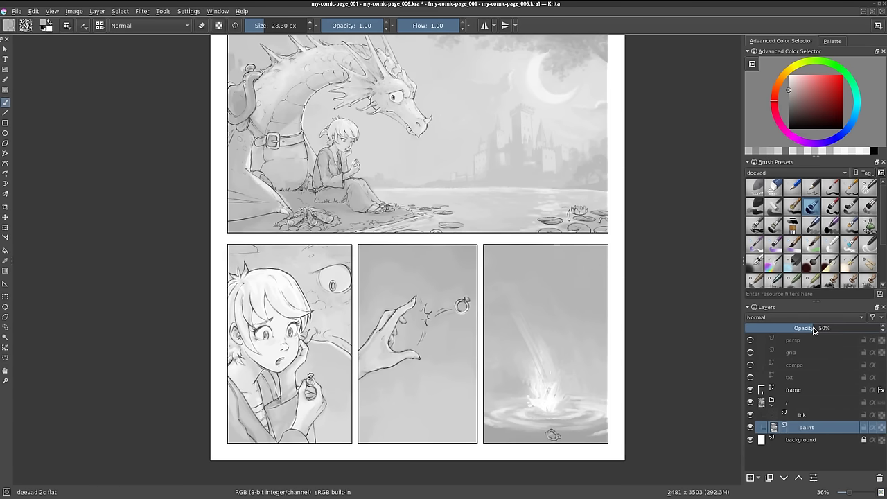
scroll(267, 336, "up", 2)
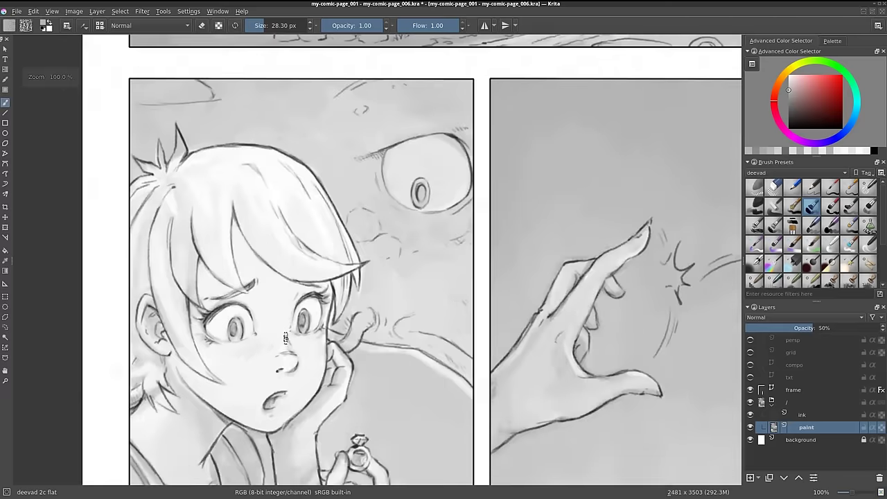
scroll(388, 318, "down", 4)
scroll(453, 211, "up", 1)
scroll(404, 185, "down", 1)
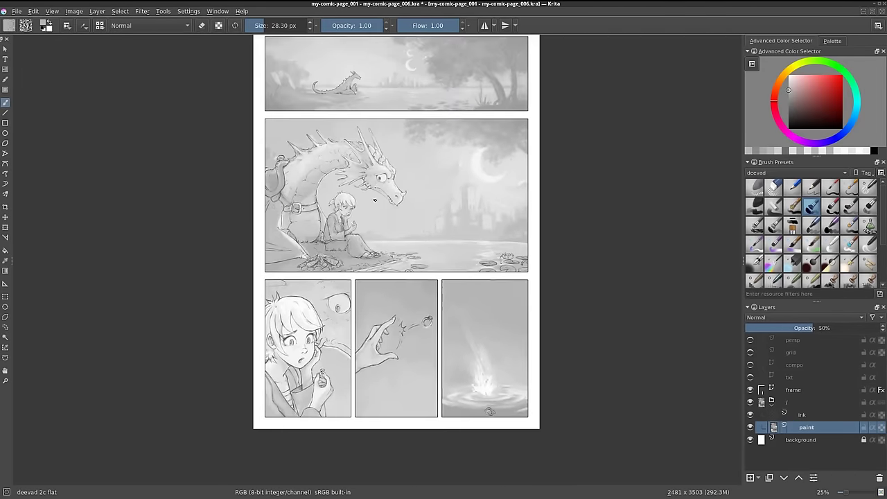
scroll(376, 200, "up", 4)
left_click_drag(352, 214, 355, 247)
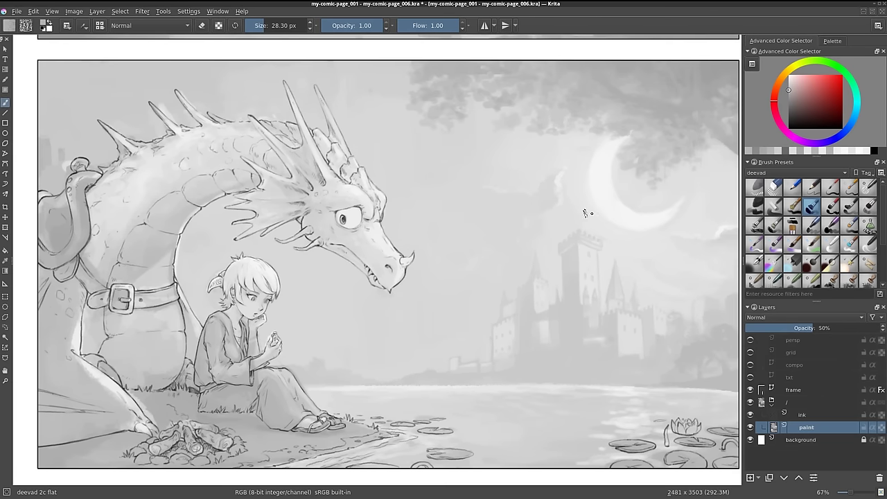
left_click_drag(585, 452, 498, 357)
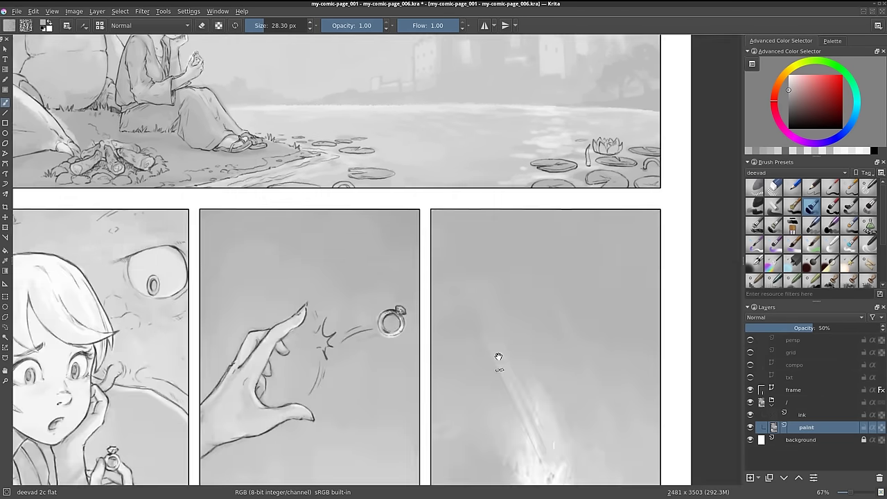
scroll(498, 357, "down", 5)
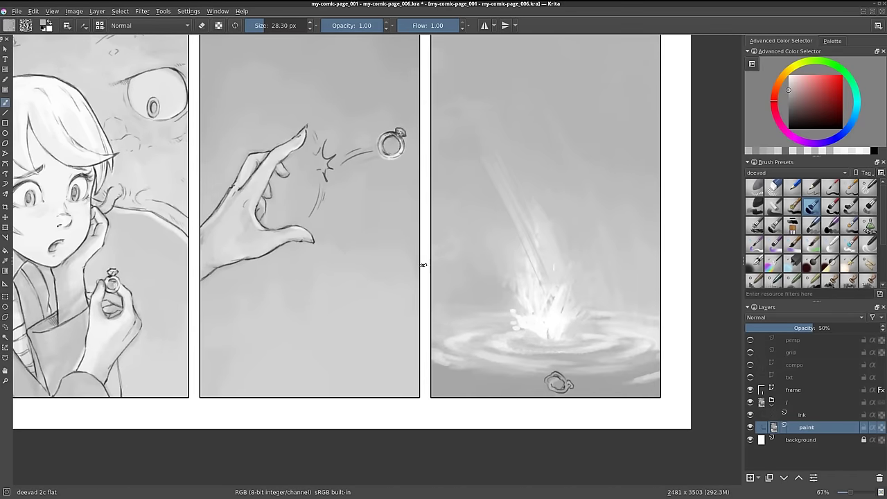
scroll(423, 264, "down", 1)
scroll(459, 379, "up", 5)
scroll(459, 379, "up", 4)
scroll(459, 379, "up", 4)
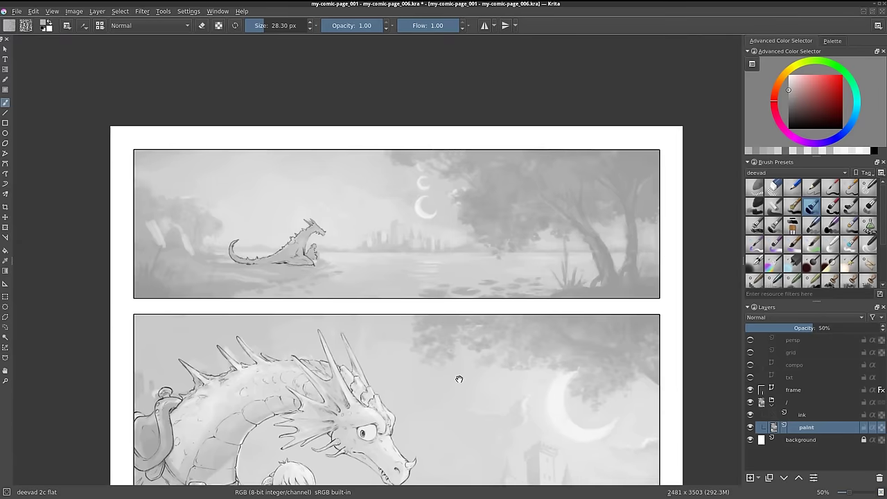
left_click_drag(458, 379, 459, 303)
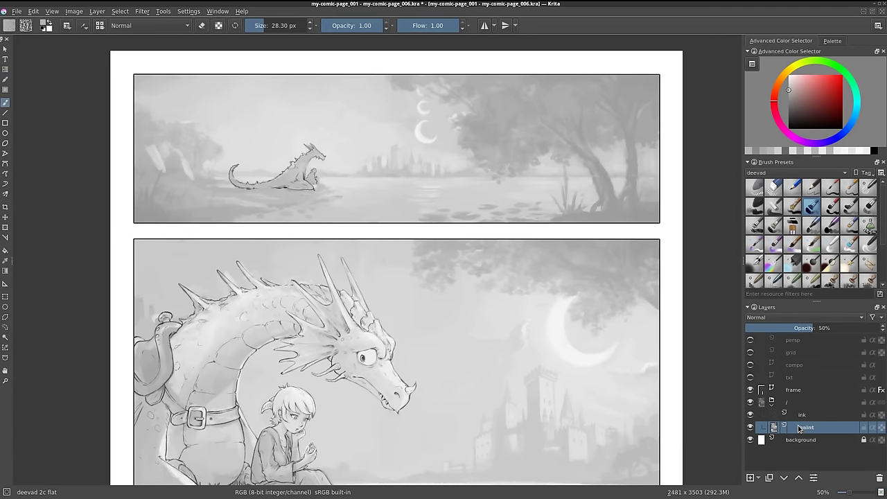
Create a new filter layer using the Adjust > Color Balance filter
left_click(760, 478)
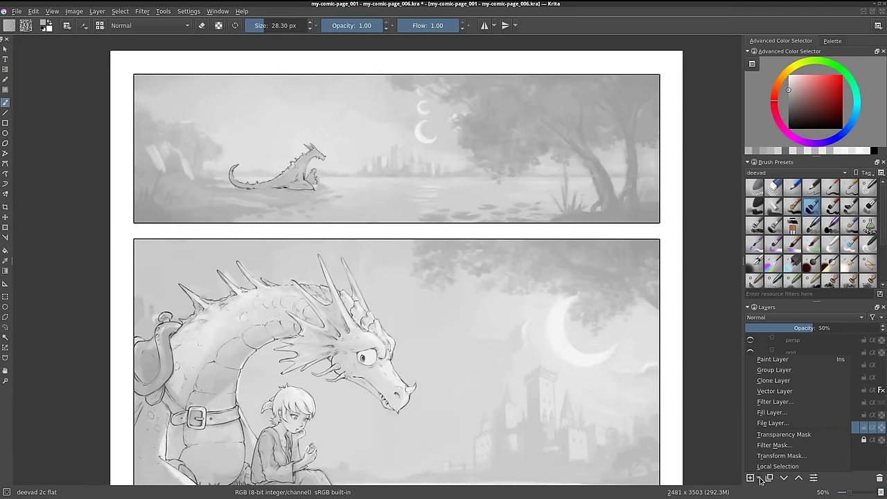
left_click(779, 403)
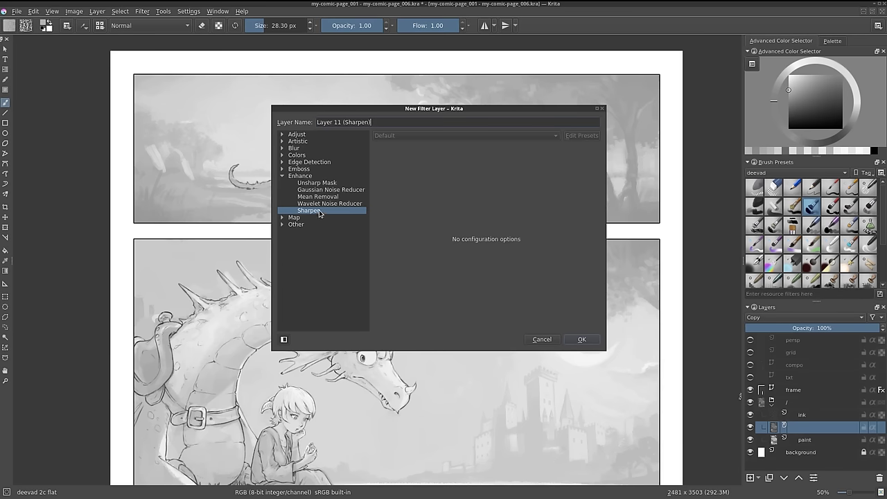
left_click(282, 155)
left_click(282, 156)
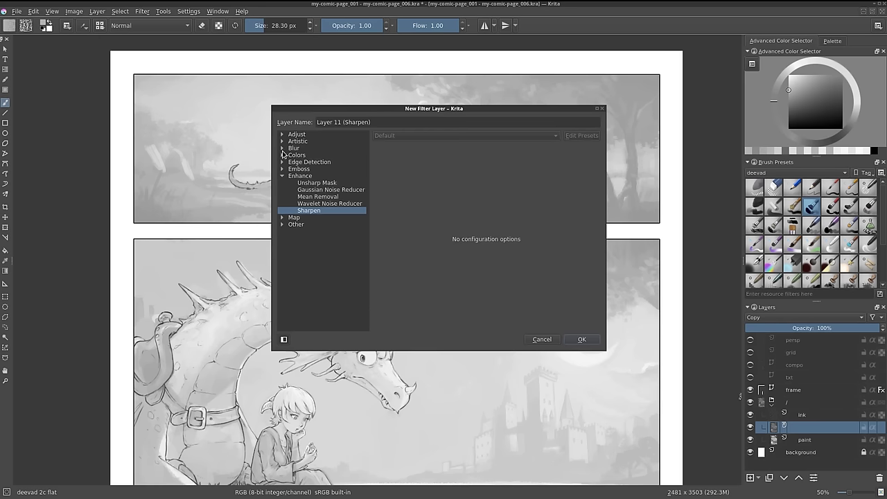
left_click(282, 134)
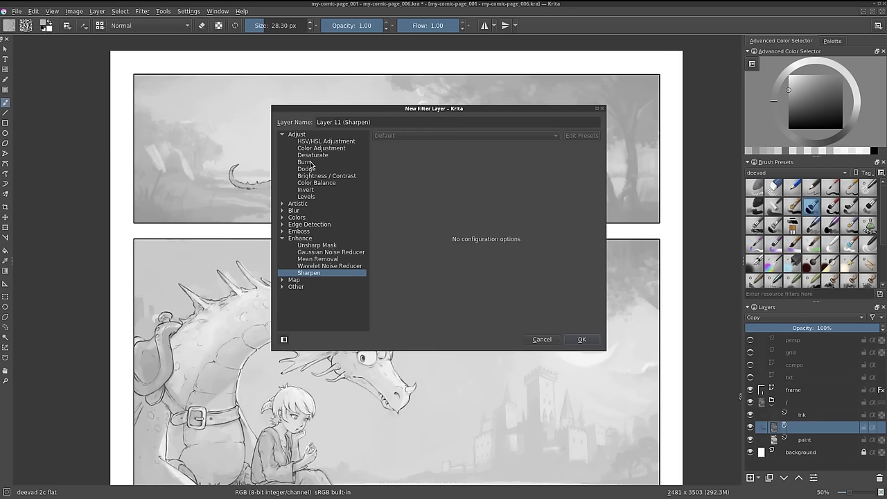
left_click(315, 183)
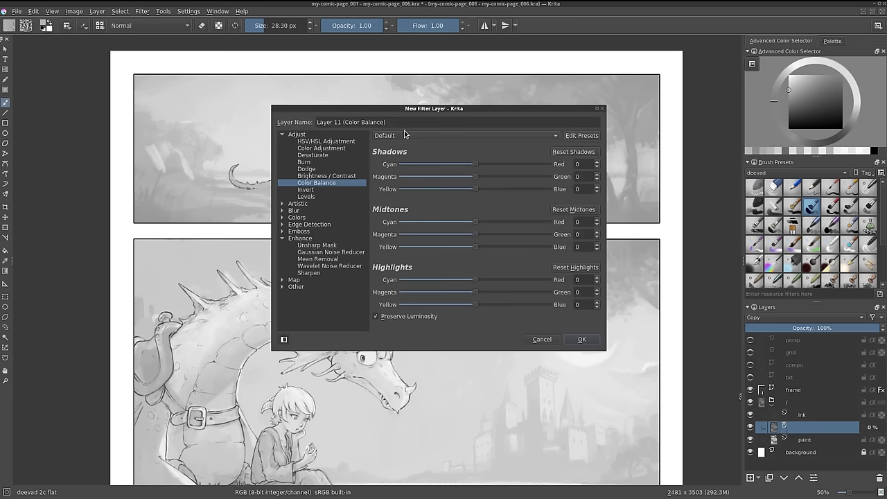
Set Color Balance shadows Red -8/Blue 33, midtones Red 14/Blue -14, highlights Blue -13
mouse_move(416, 111)
left_mouse_down()
mouse_move(558, 120)
mouse_move(648, 78)
left_mouse_up()
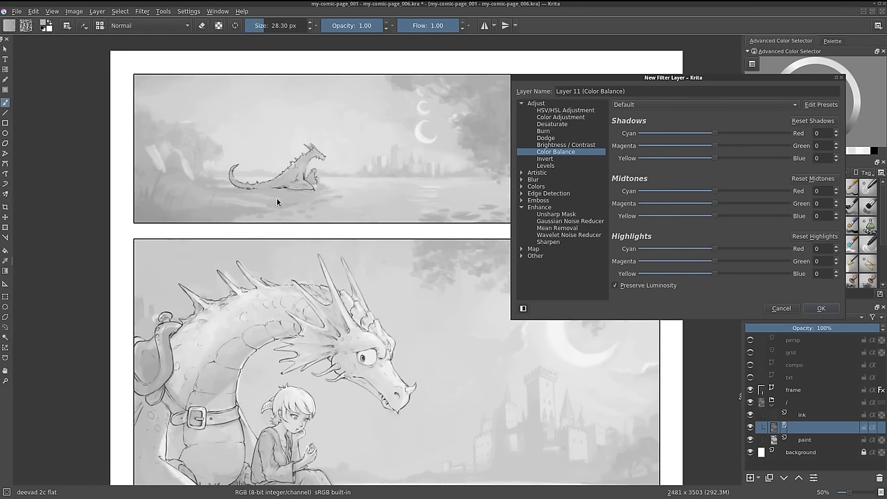
left_click_drag(715, 157, 741, 161)
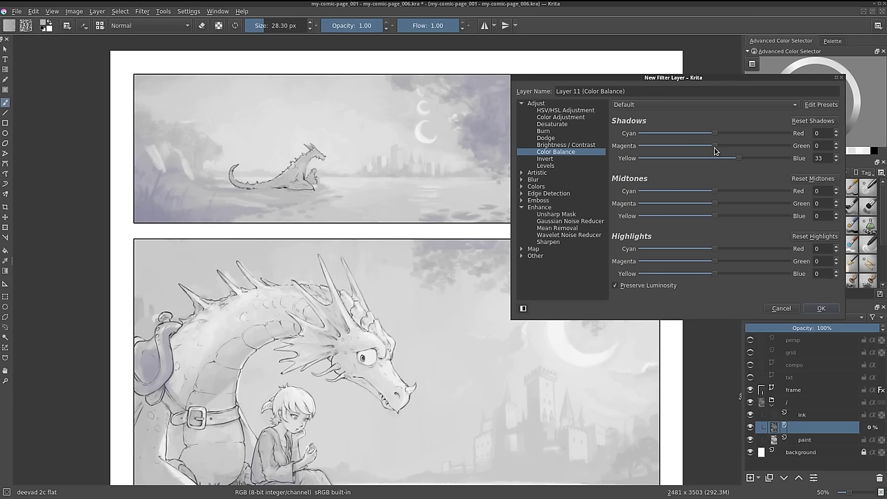
left_click_drag(716, 134, 710, 136)
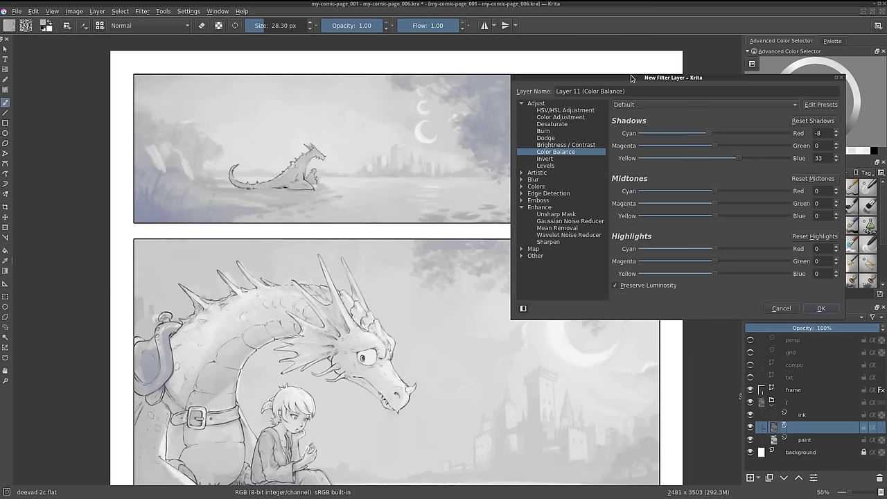
left_click_drag(633, 78, 735, 78)
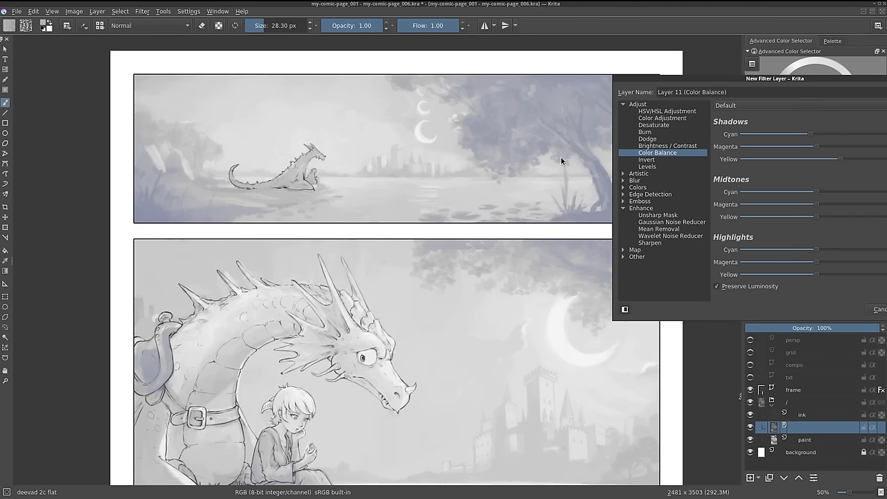
left_click_drag(780, 78, 667, 70)
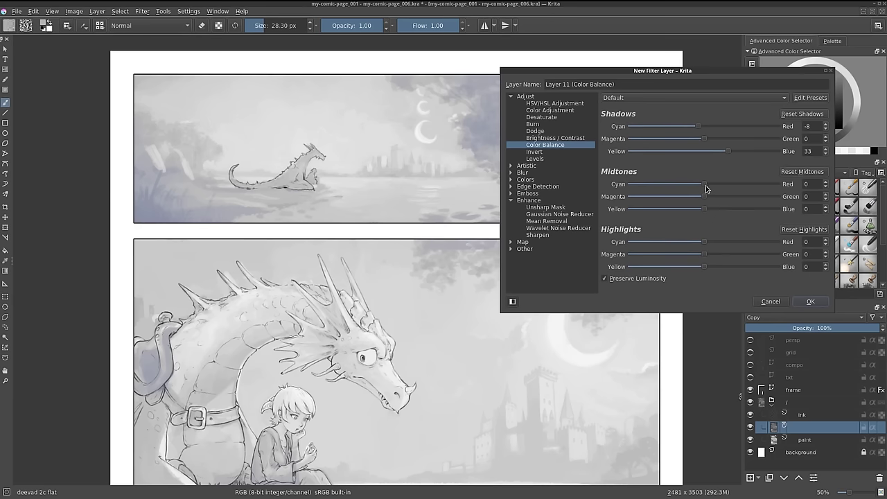
mouse_move(706, 184)
left_mouse_down()
mouse_move(714, 184)
mouse_move(694, 210)
left_mouse_up()
left_click_drag(654, 71, 712, 50)
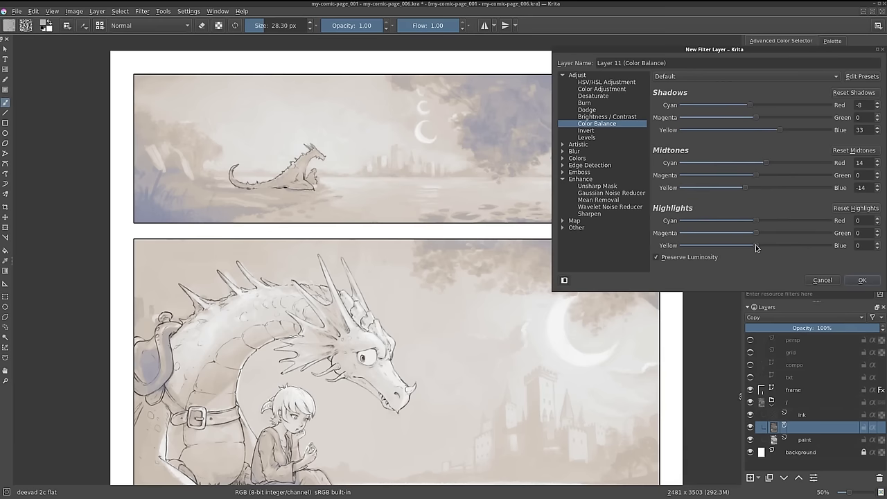
left_click_drag(754, 245, 746, 251)
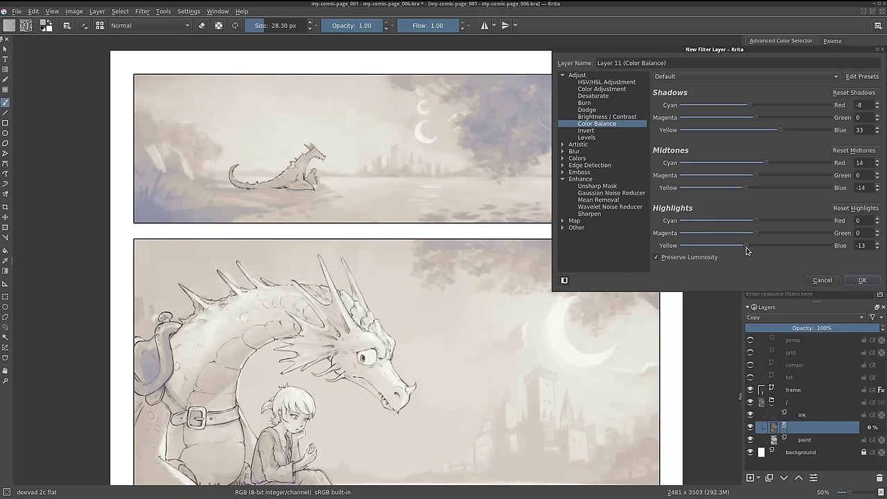
left_click(861, 281)
scroll(521, 357, "down", 3)
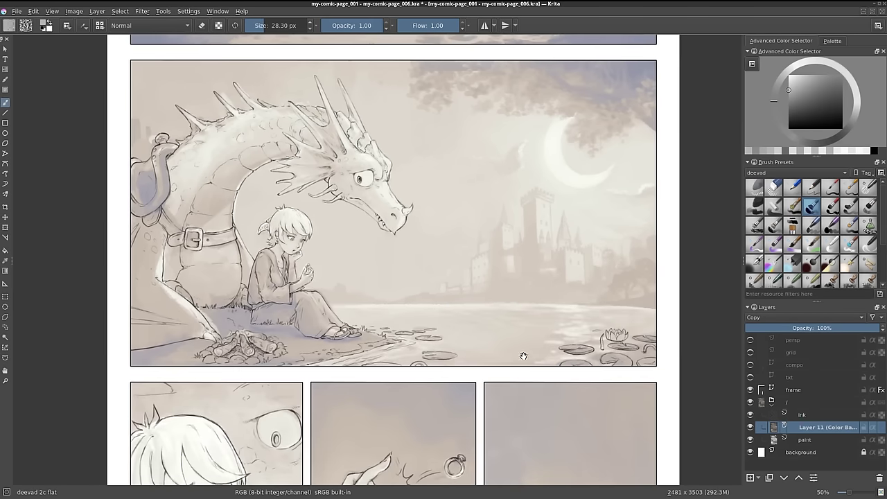
scroll(526, 271, "down", 2)
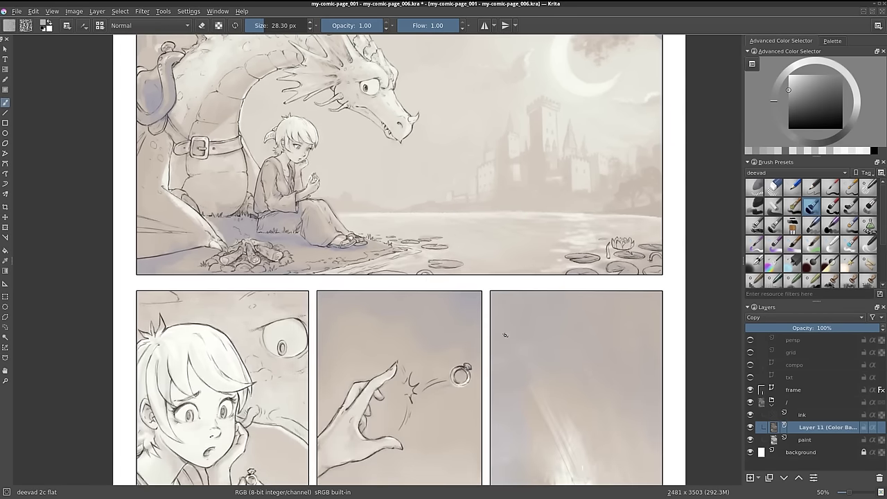
scroll(481, 330, "down", 1, "ctrl")
scroll(468, 340, "up", 1)
scroll(463, 342, "up", 3)
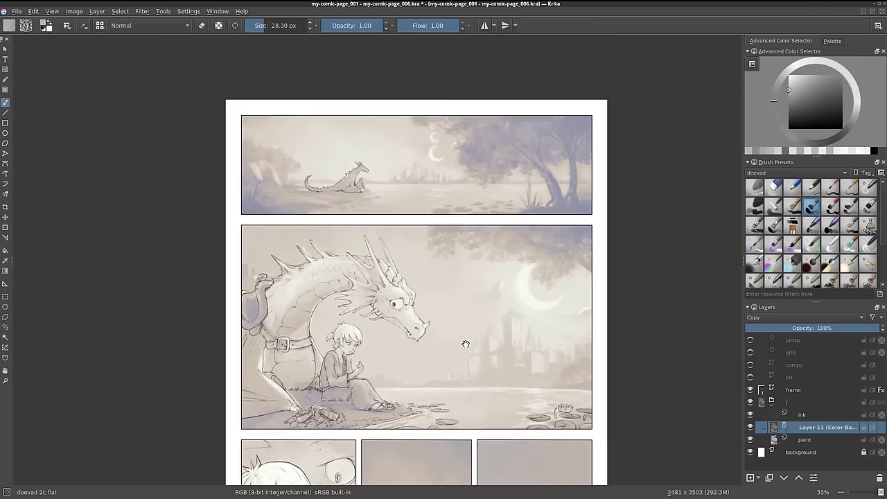
scroll(463, 345, "up", 1, "ctrl")
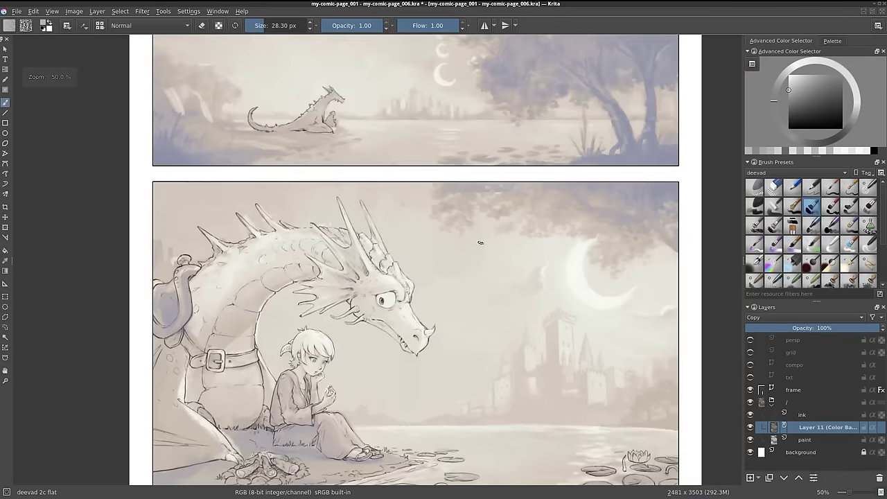
scroll(480, 243, "down", 1, "ctrl")
scroll(478, 244, "down", 2)
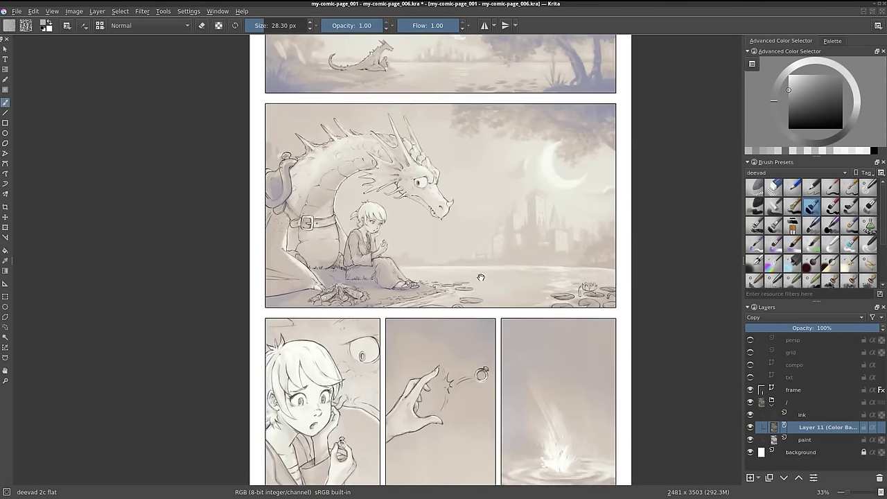
scroll(481, 277, "down", 2)
scroll(475, 268, "up", 1, "ctrl")
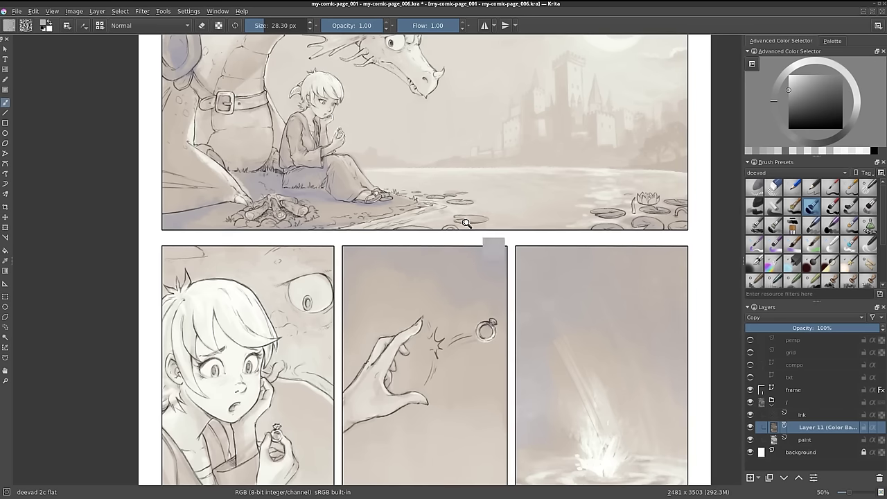
scroll(491, 241, "down", 1)
scroll(469, 240, "up", 3)
scroll(485, 347, "up", 2)
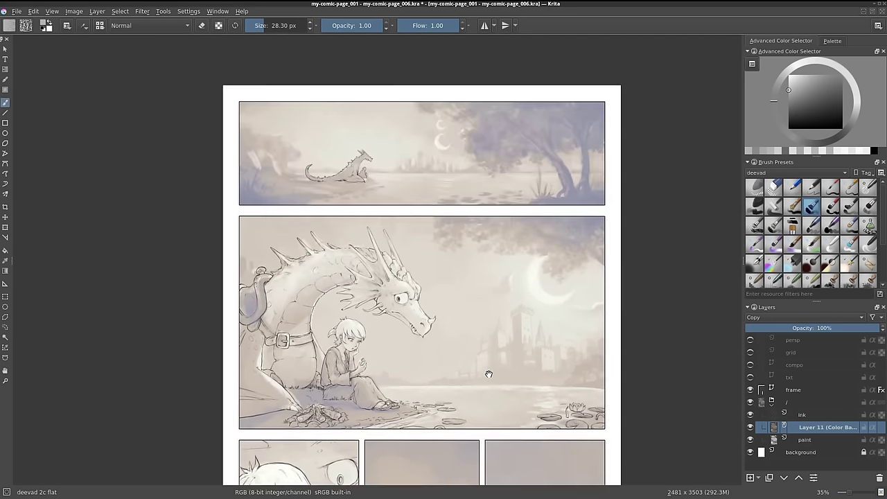
scroll(485, 311, "up", 1, "ctrl")
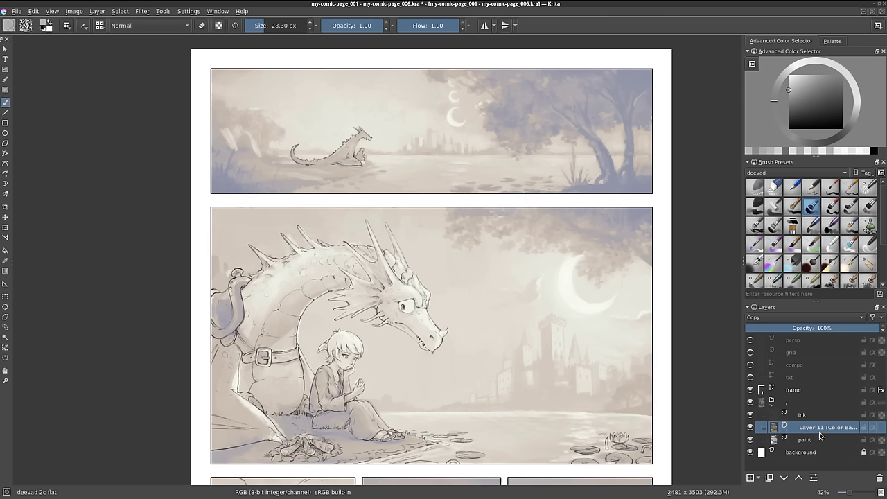
scroll(603, 123, "up", 5)
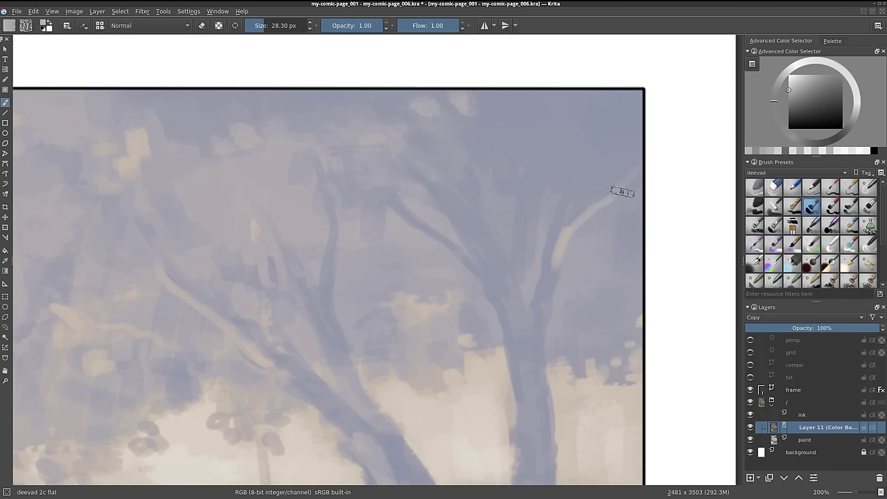
scroll(640, 189, "down", 4)
mouse_move(554, 318)
left_mouse_down()
mouse_move(647, 118)
mouse_move(644, 174)
left_mouse_up()
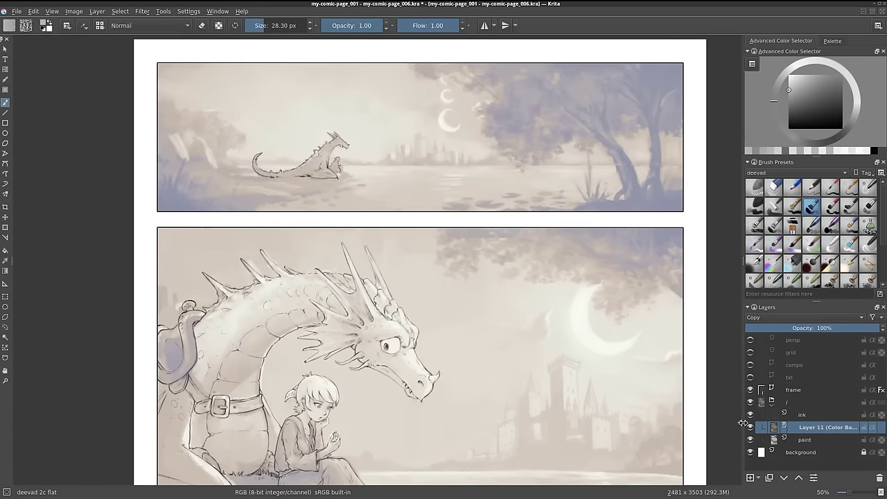
Remove the frame layer's black border stroke, keeping only Color Overlay, and save the page
left_click(824, 392)
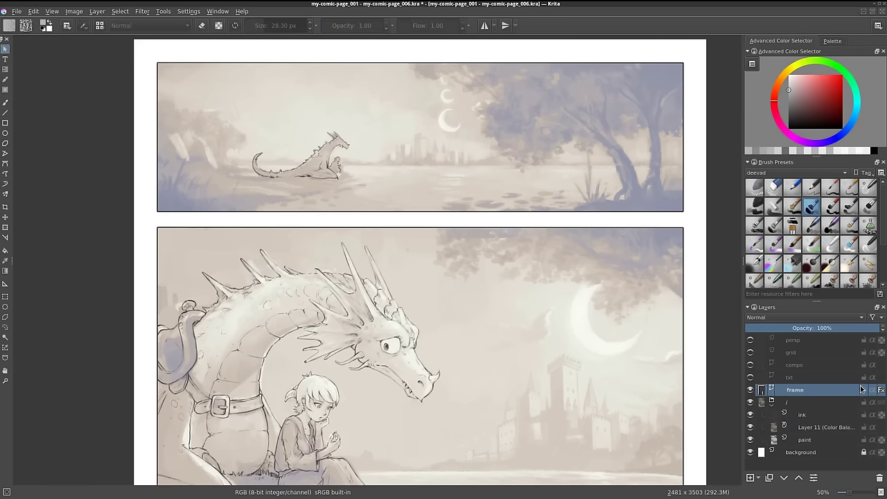
right_click(822, 392)
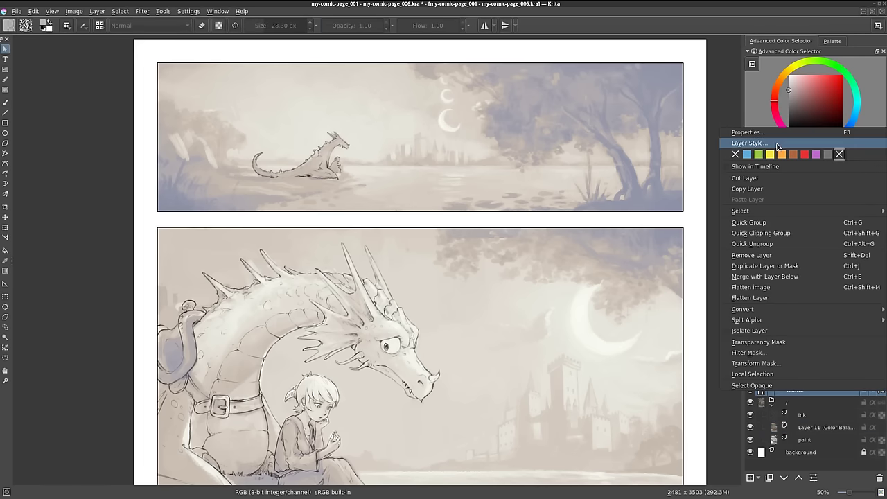
left_click(750, 142)
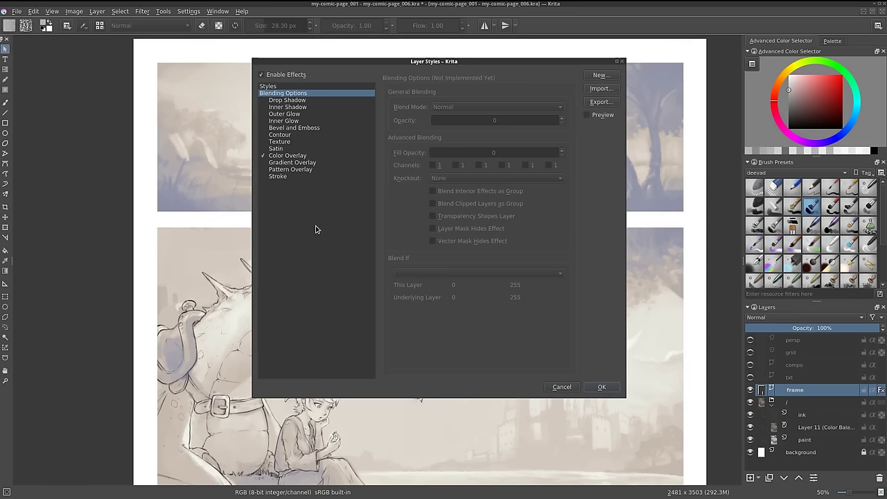
left_click(601, 387)
key("minus")
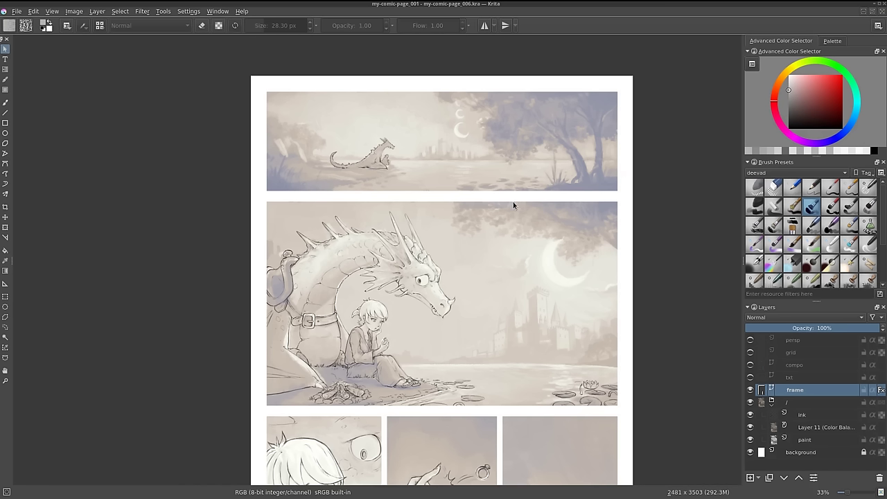
Check the txt layer's placeholder 'default text, replace it if you can!', then delete the layer
mouse_move(466, 377)
left_mouse_down()
mouse_move(445, 264)
mouse_move(448, 348)
left_mouse_up()
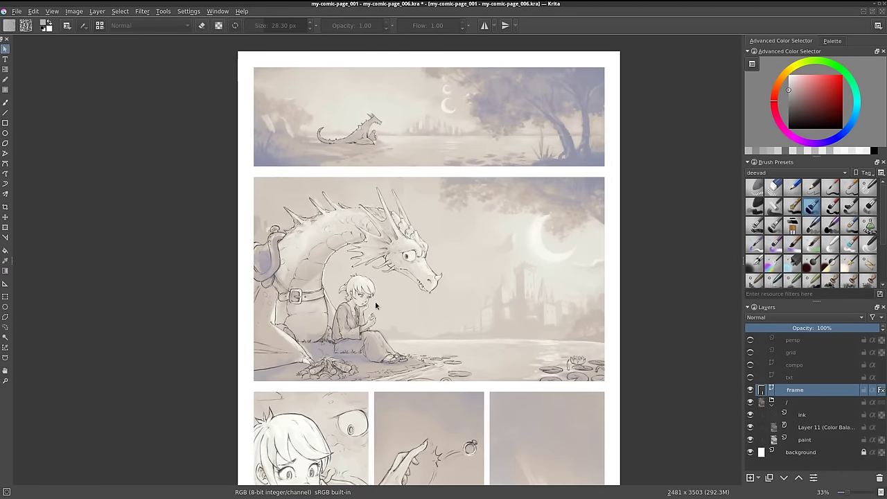
left_click_drag(463, 358, 456, 299)
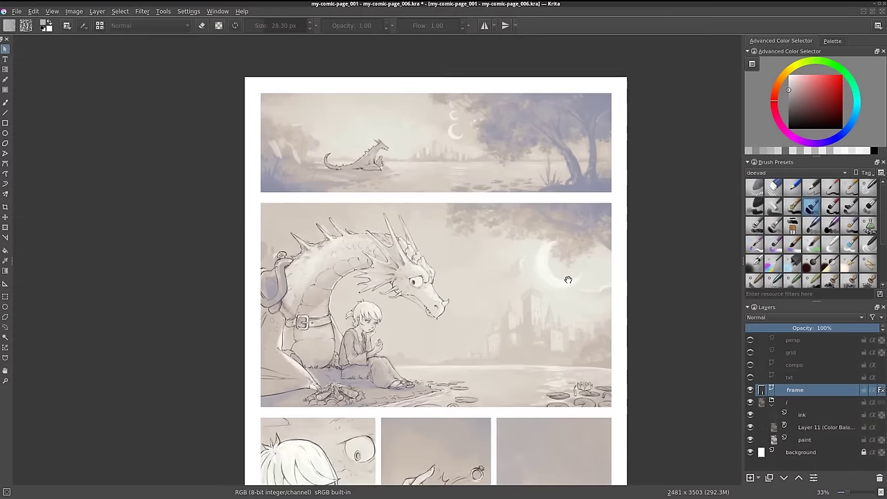
scroll(399, 160, "up", 1)
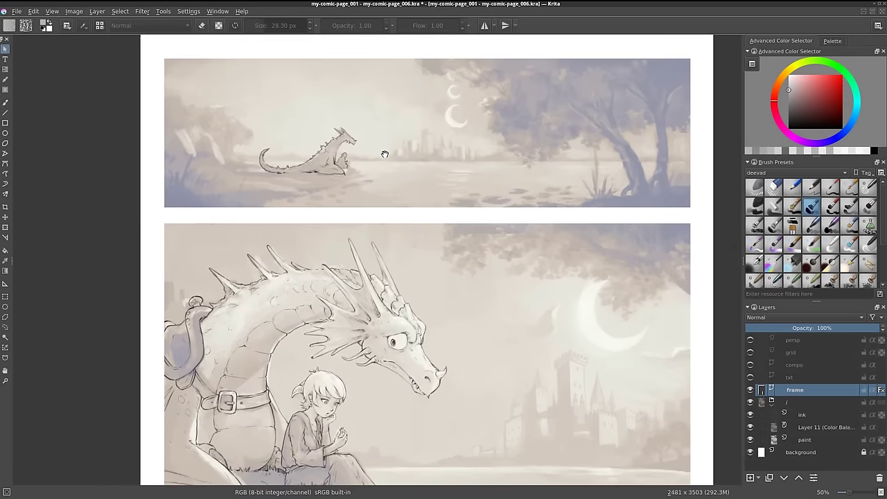
left_click_drag(410, 170, 386, 151)
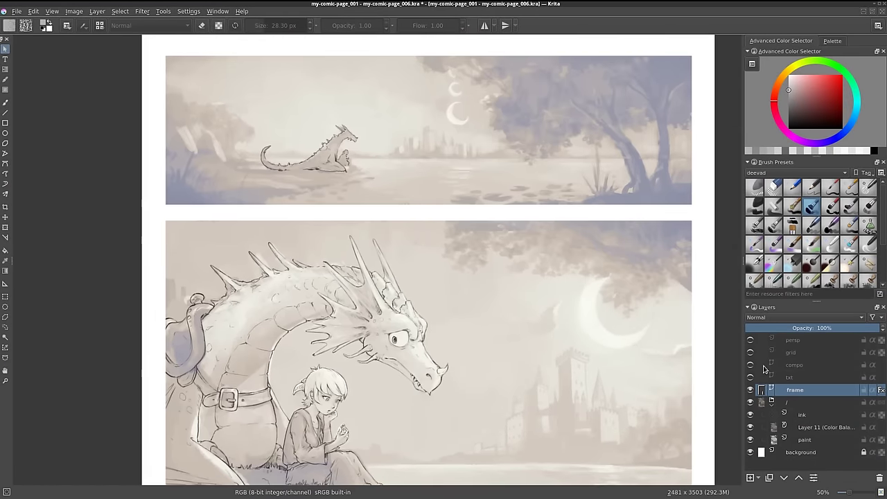
left_click(792, 379)
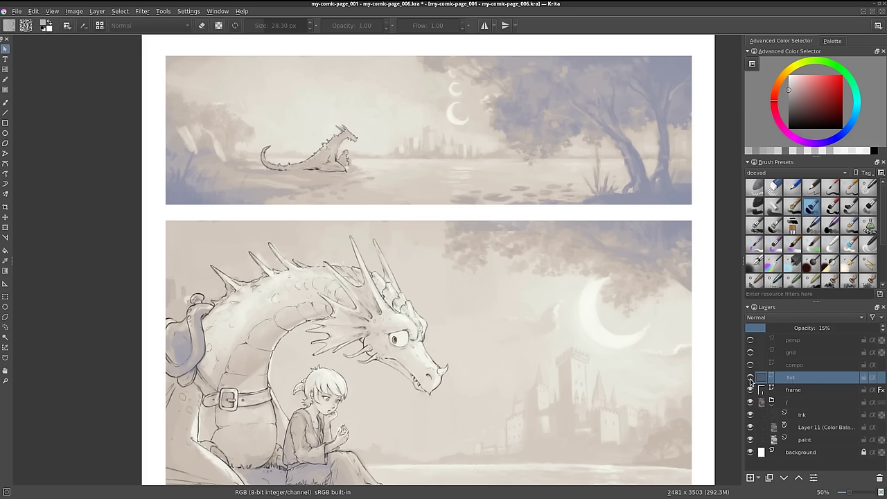
left_click(749, 378)
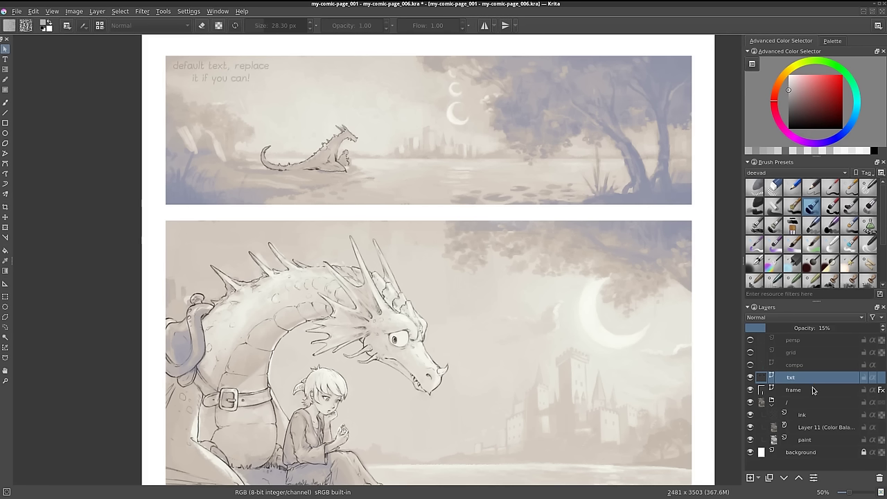
left_click(878, 478)
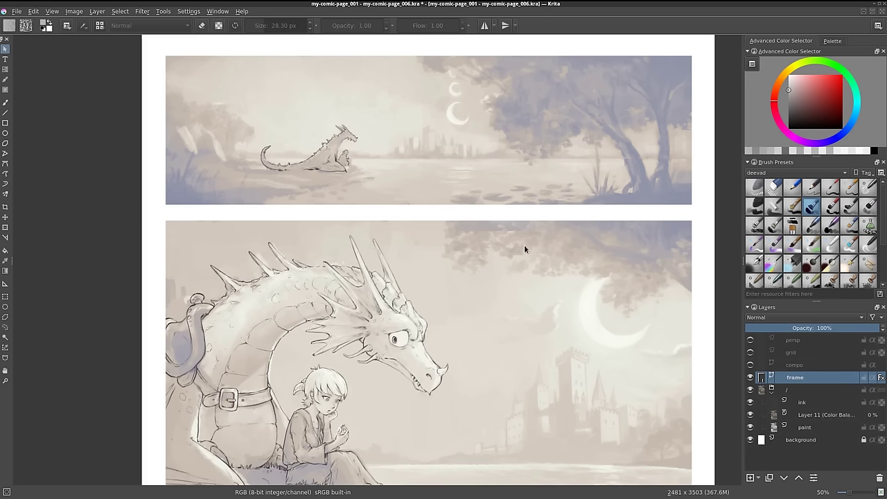
scroll(471, 234, "down", 1, "ctrl")
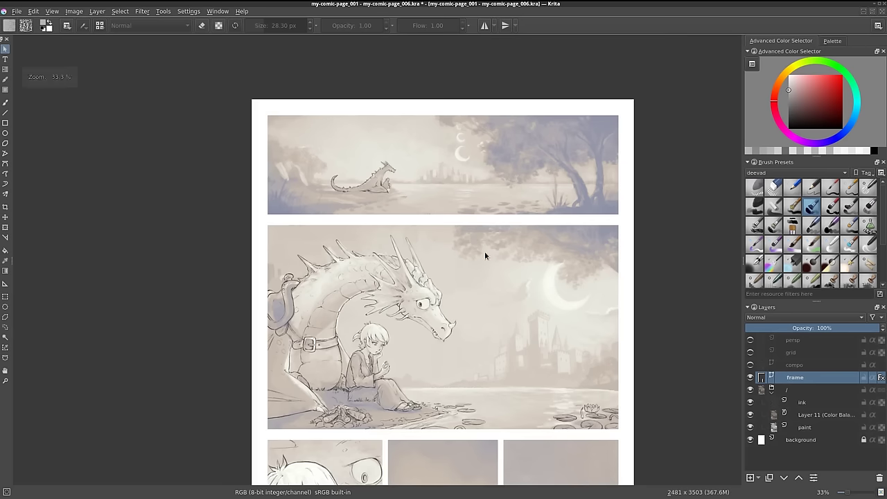
left_click_drag(484, 353, 457, 199)
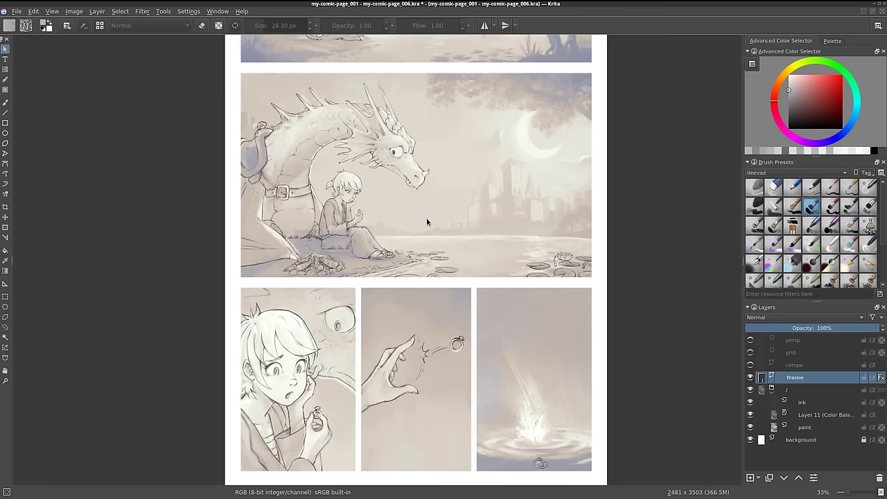
left_click_drag(439, 148, 443, 247)
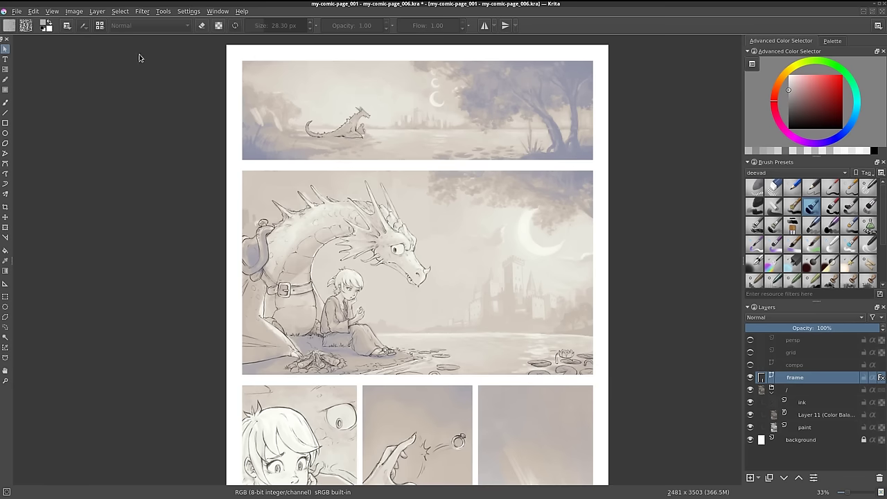
Save the beige-tinted comic page document from the File menu
left_click(17, 11)
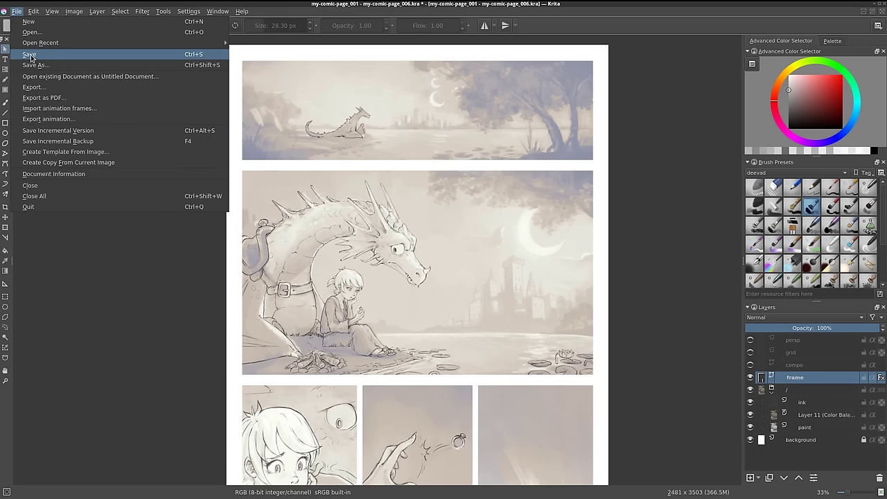
left_click(31, 58)
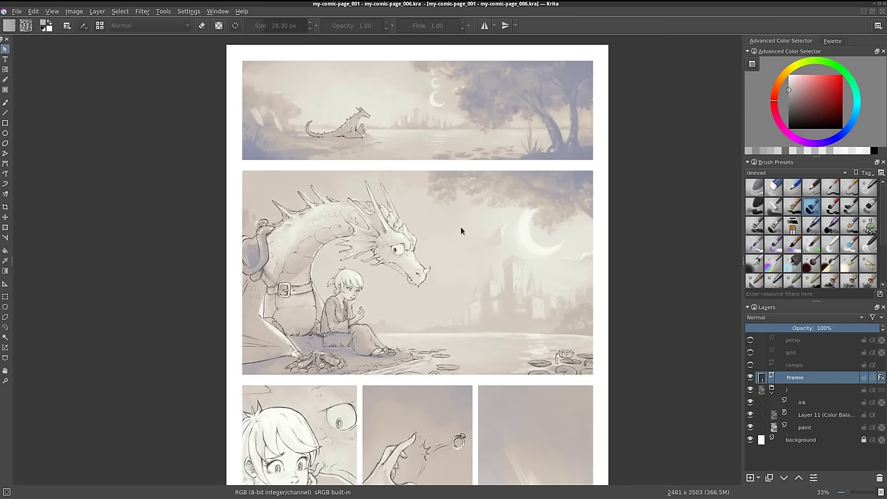
left_click(16, 11)
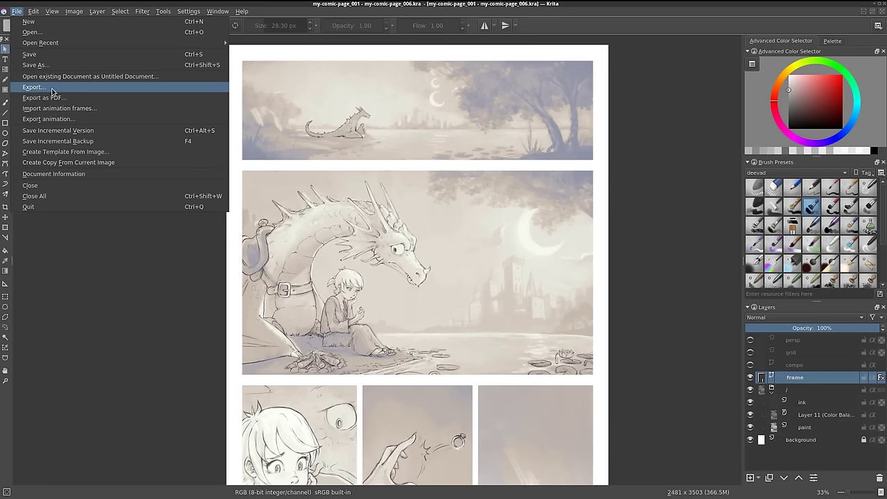
Export the page as my-comic-page.png, dropping '006' and '.kra' from the name, with default PNG options
left_click(33, 88)
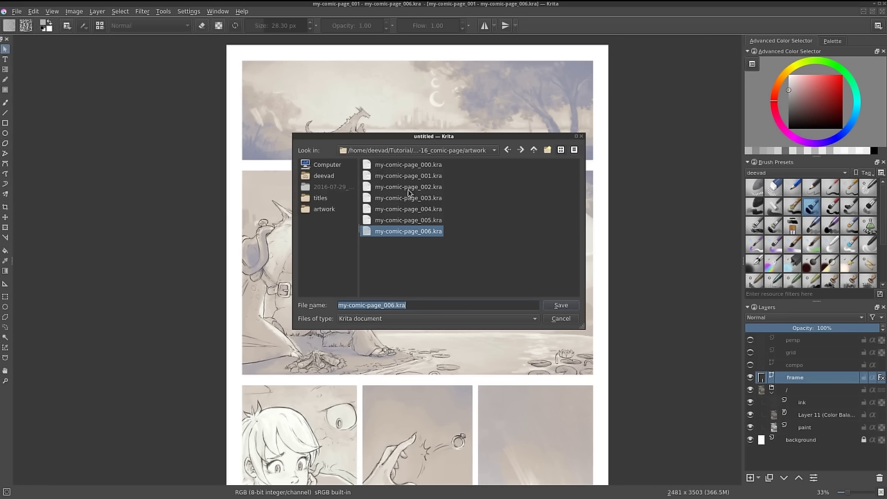
left_click(410, 306)
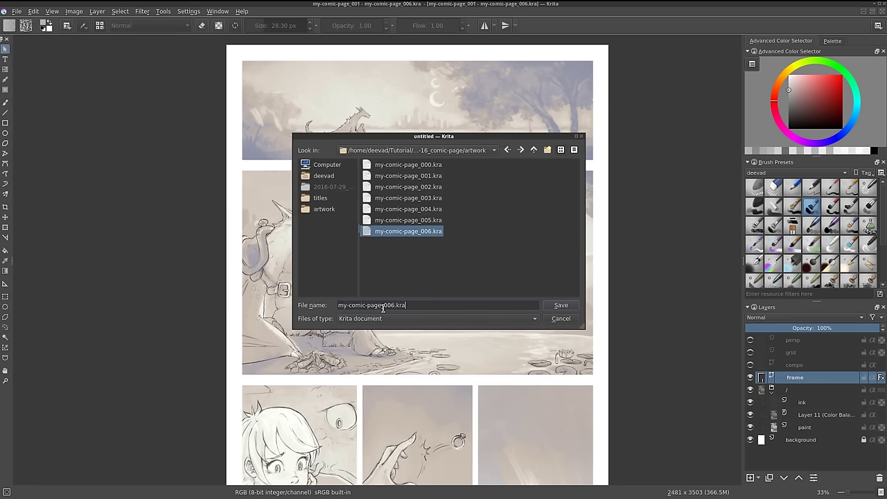
left_click_drag(382, 308, 395, 306)
key("BackSpace")
double_click(386, 305)
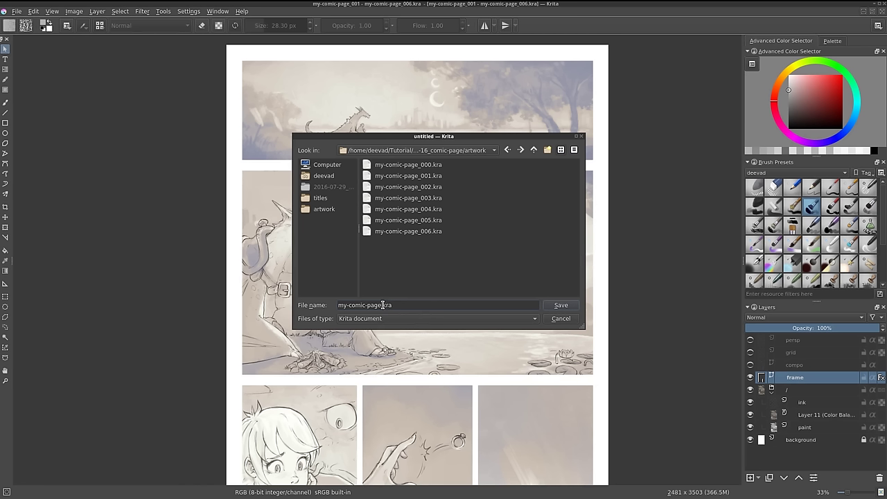
type("png")
left_click(561, 306)
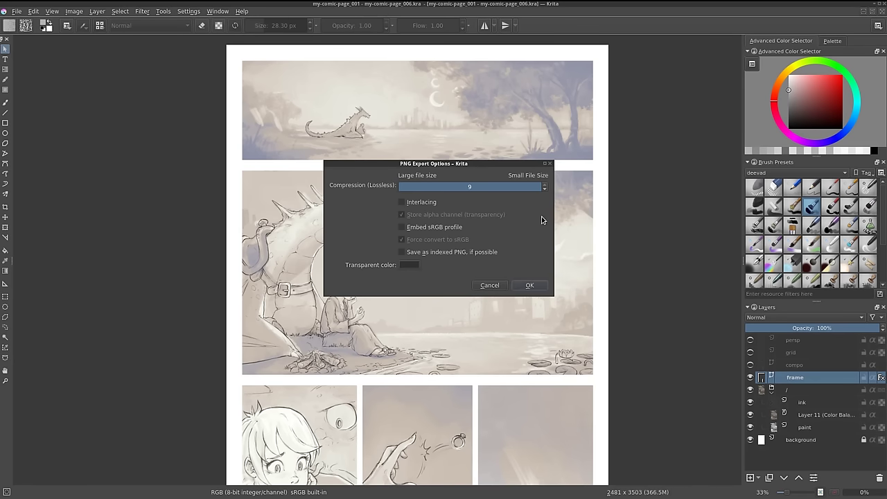
left_click(531, 284)
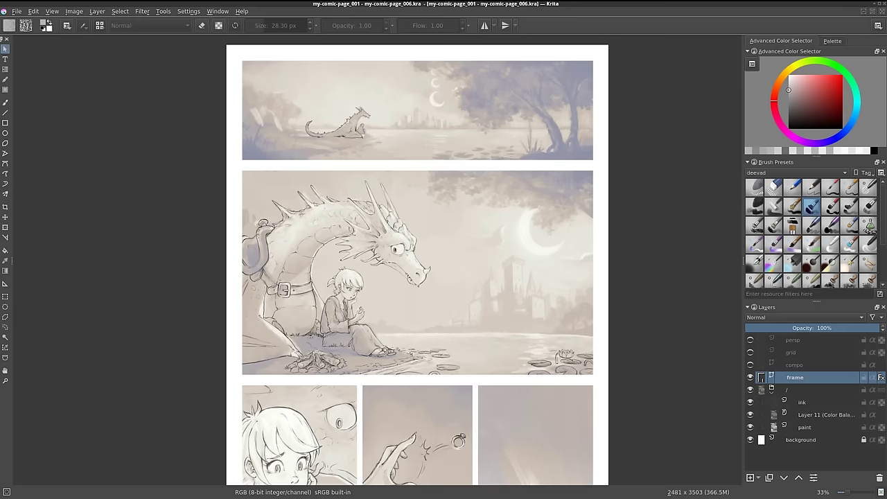
Bring up Nemo on the artwork folder and select the exported my-comic-page.png
mouse_move(886, 43)
left_mouse_down()
mouse_move(428, 92)
mouse_move(417, 85)
left_mouse_up()
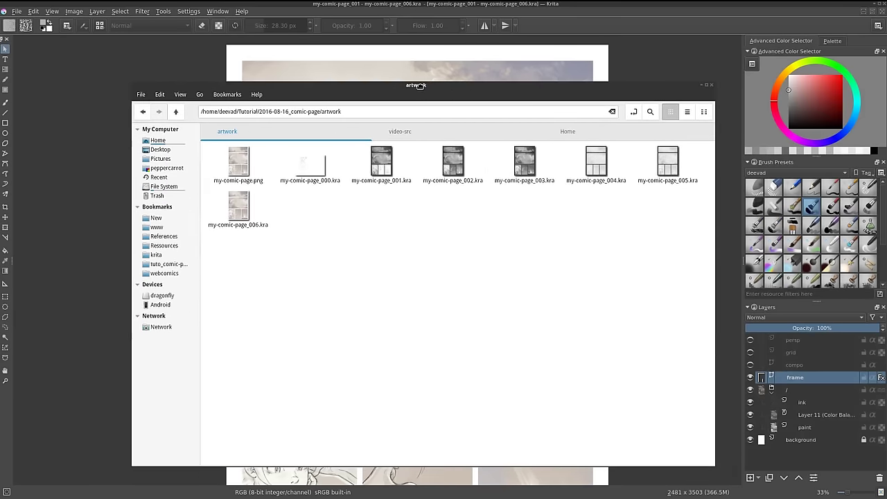
left_click(254, 181)
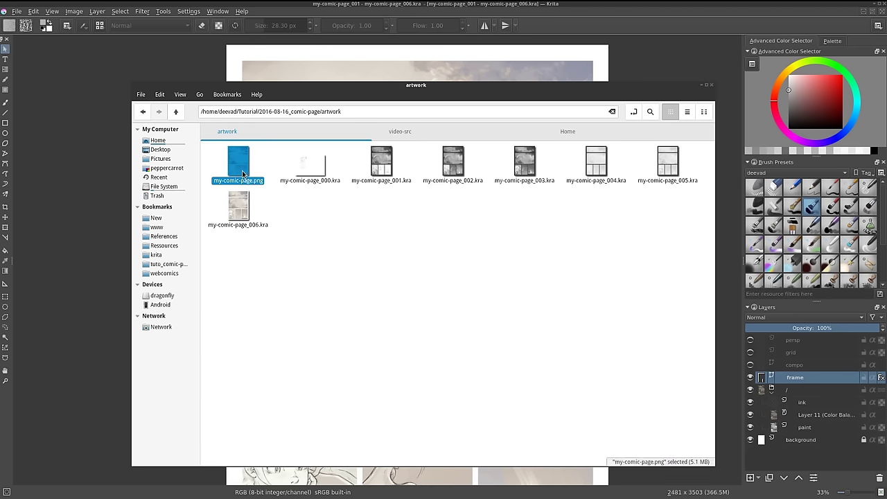
left_click_drag(243, 174, 428, 228)
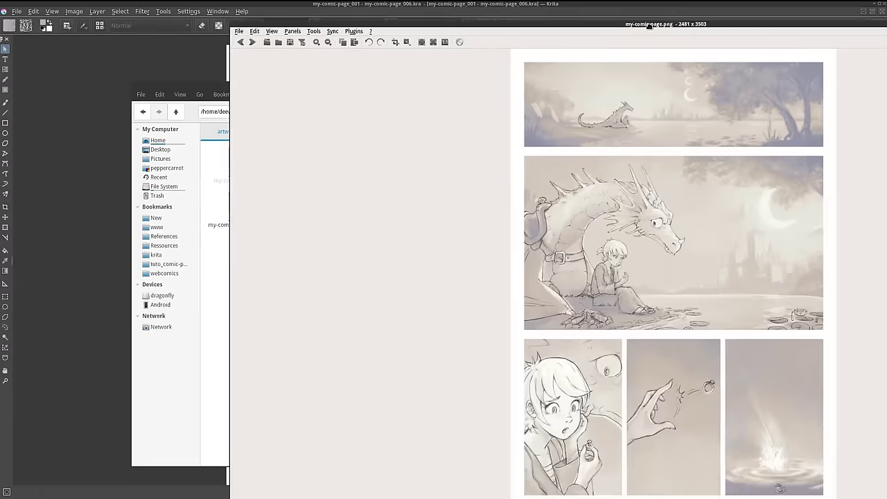
View my-comic-page.png in Geeqie, zooming and panning over its lower panels, then close it
left_click_drag(597, 29, 390, 46)
scroll(443, 184, "up", 2)
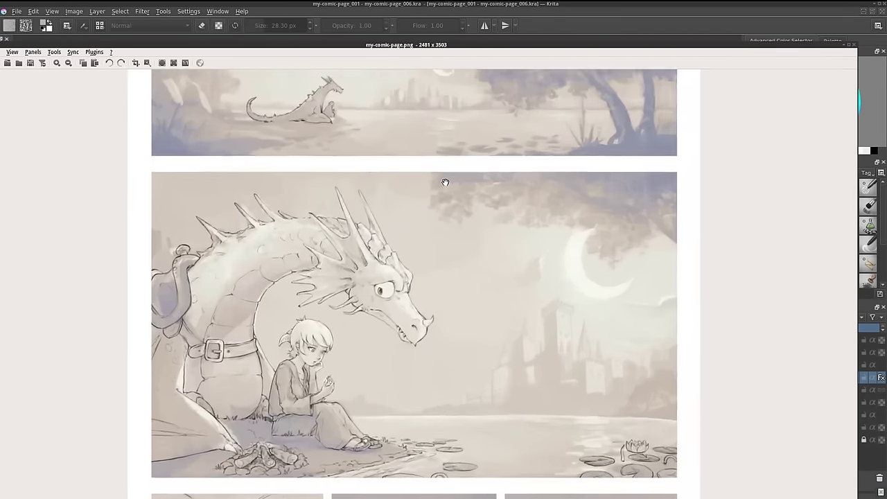
scroll(442, 186, "up", 2)
scroll(442, 187, "up", 1)
scroll(441, 190, "down", 2)
scroll(441, 190, "down", 2)
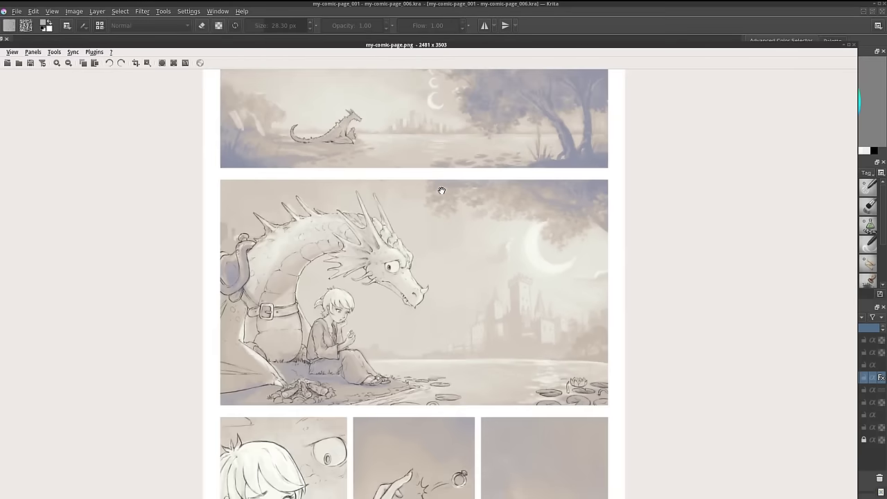
scroll(440, 192, "down", 1)
mouse_move(415, 307)
left_mouse_down()
mouse_move(455, 145)
mouse_move(446, 234)
mouse_move(485, 348)
left_mouse_up()
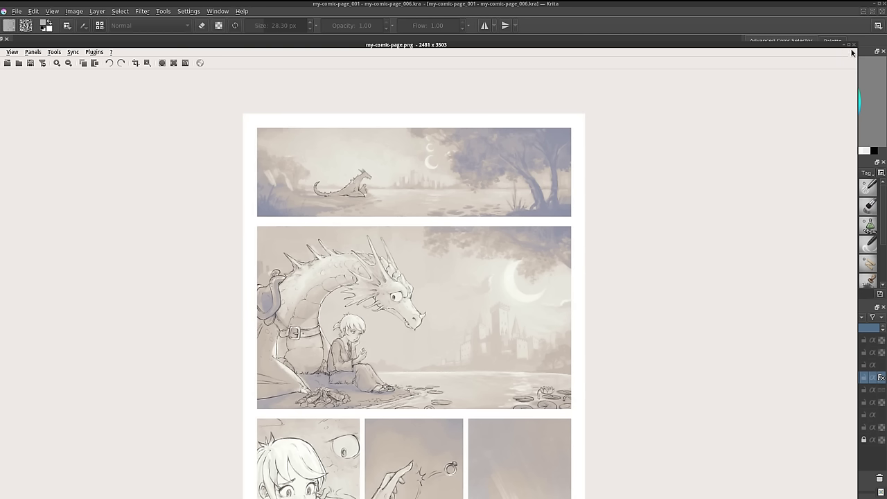
left_click(854, 44)
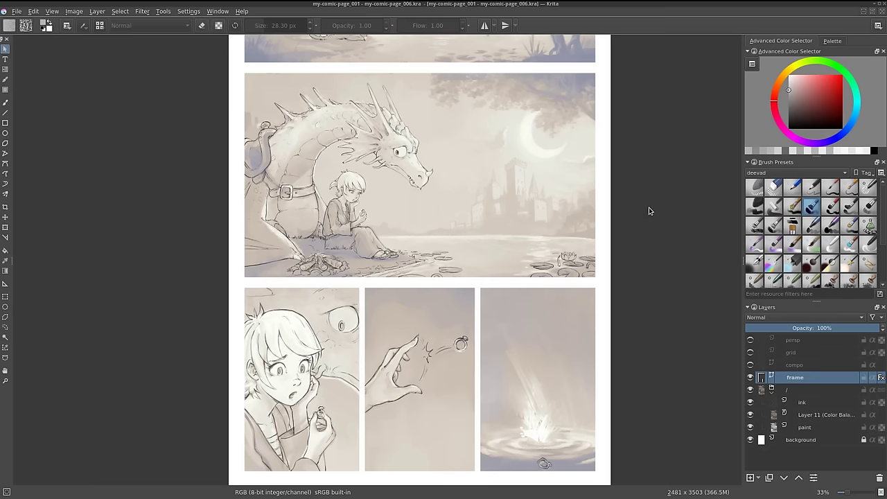
left_click_drag(620, 146, 619, 287)
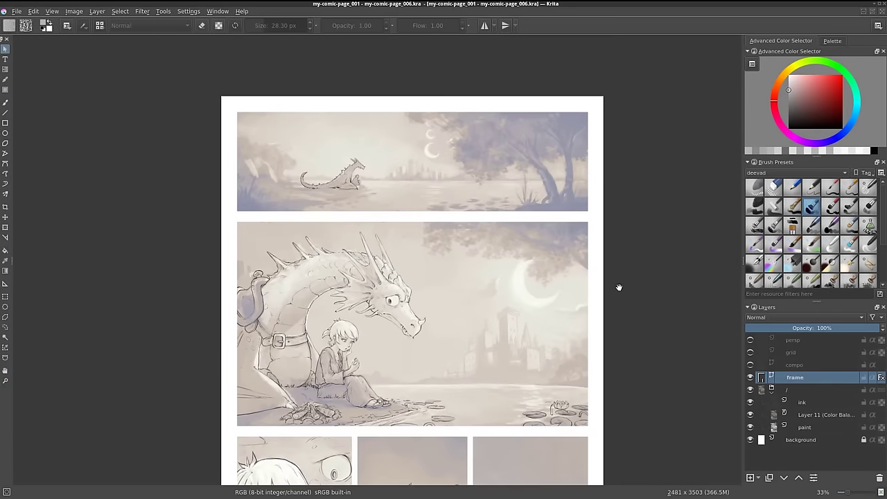
left_click_drag(619, 287, 622, 144)
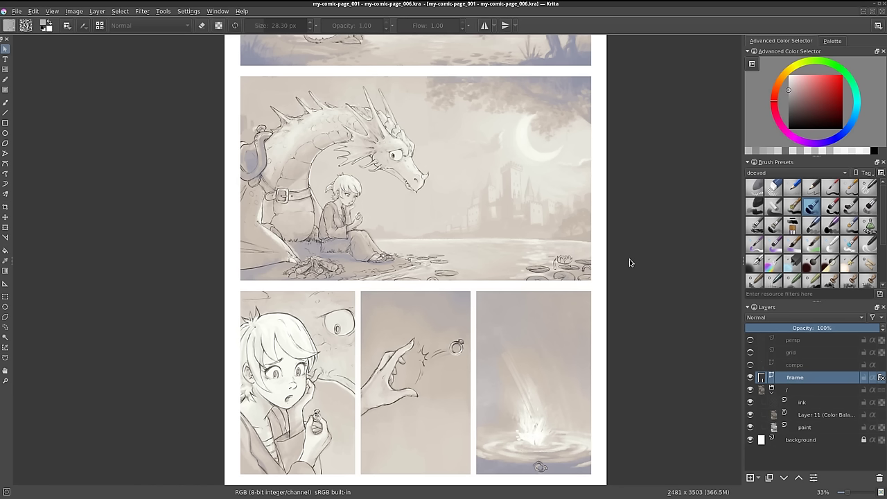
mouse_move(523, 177)
left_mouse_down()
mouse_move(532, 251)
mouse_move(520, 167)
left_mouse_up()
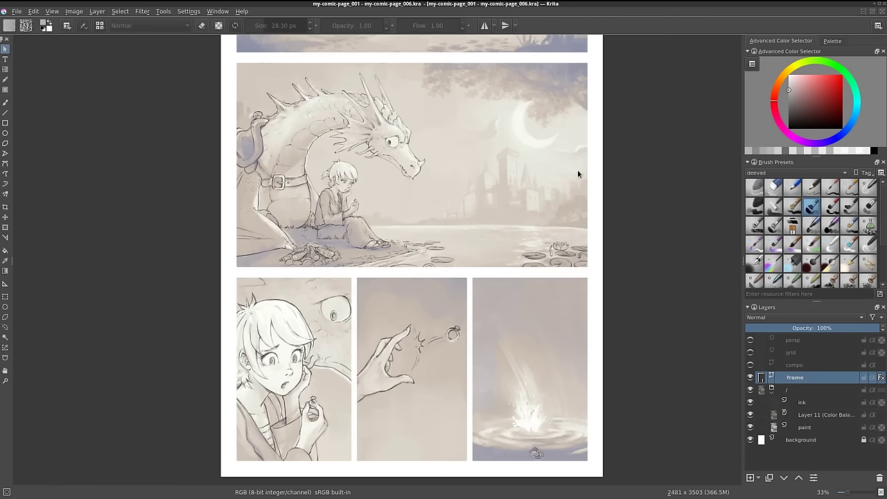
Launch Inkscape by searching 'inks' in the desktop application menu
left_click(13, 5)
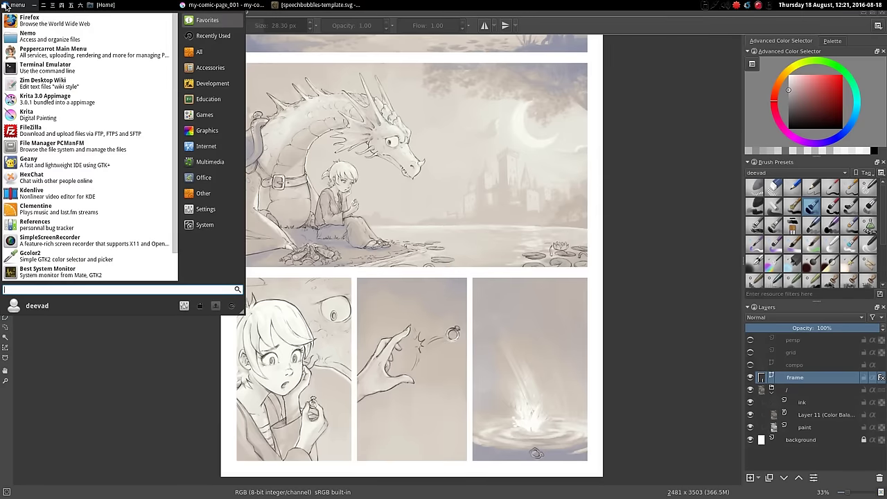
scroll(58, 125, "down", 1)
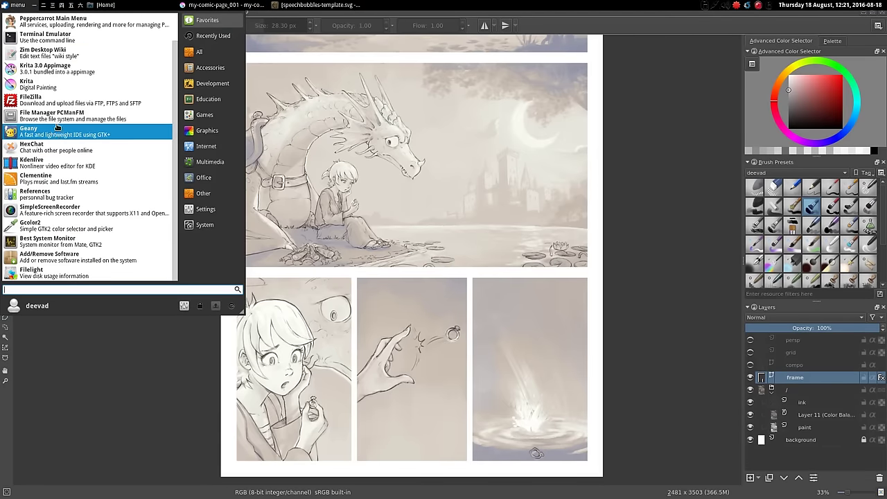
scroll(77, 231, "up", 1)
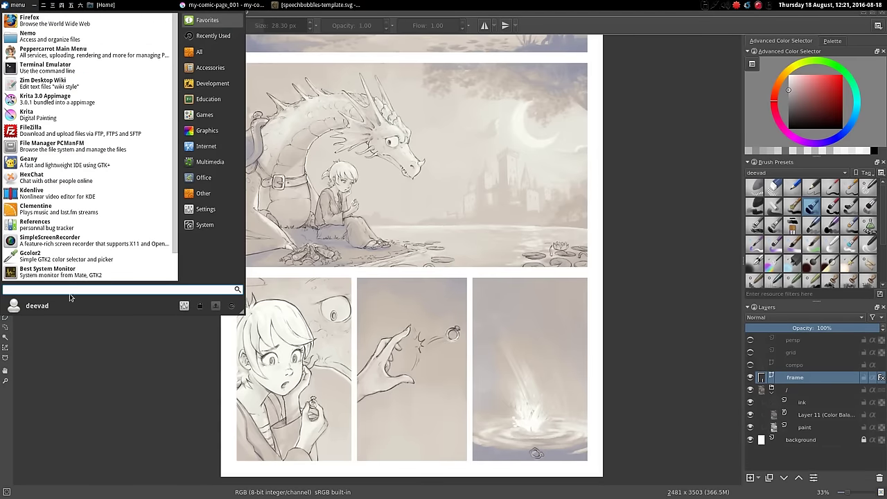
type("inks")
key("Return")
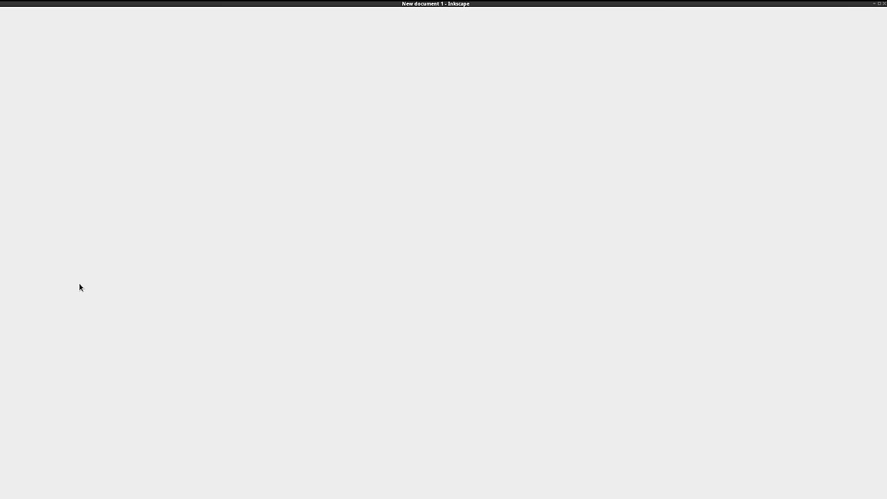
scroll(459, 234, "up", 2)
scroll(454, 249, "up", 2)
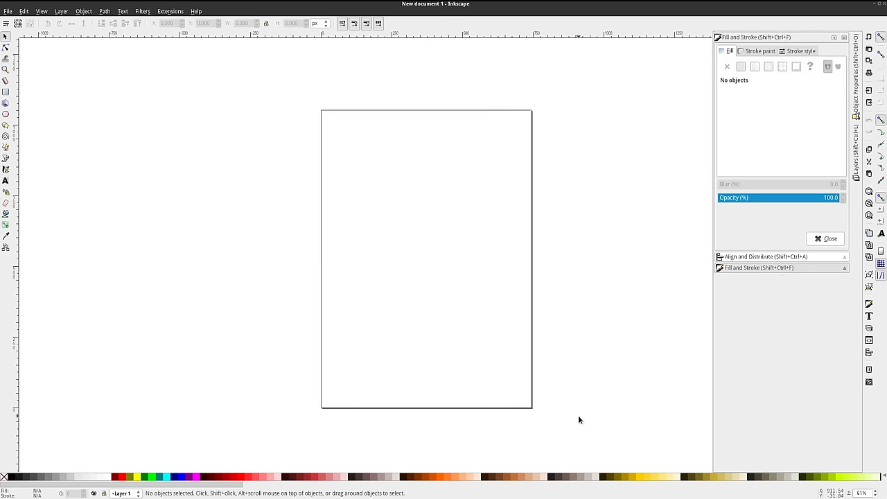
left_click(9, 12)
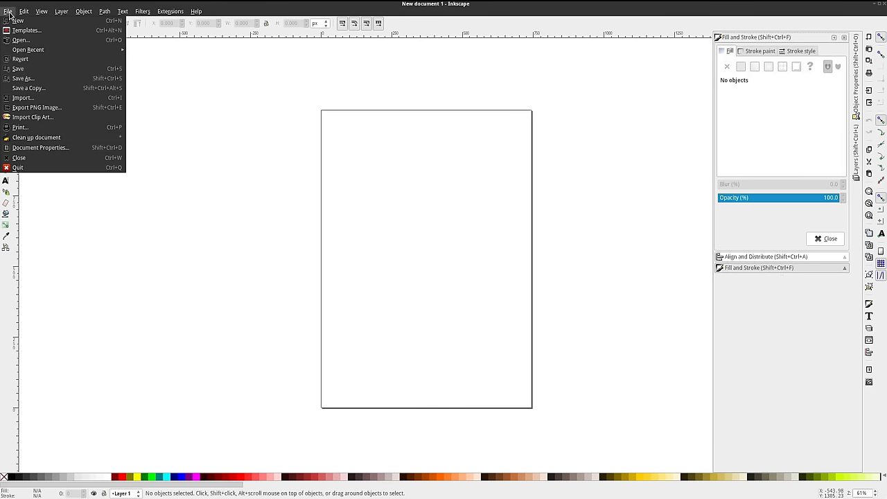
left_click(34, 152)
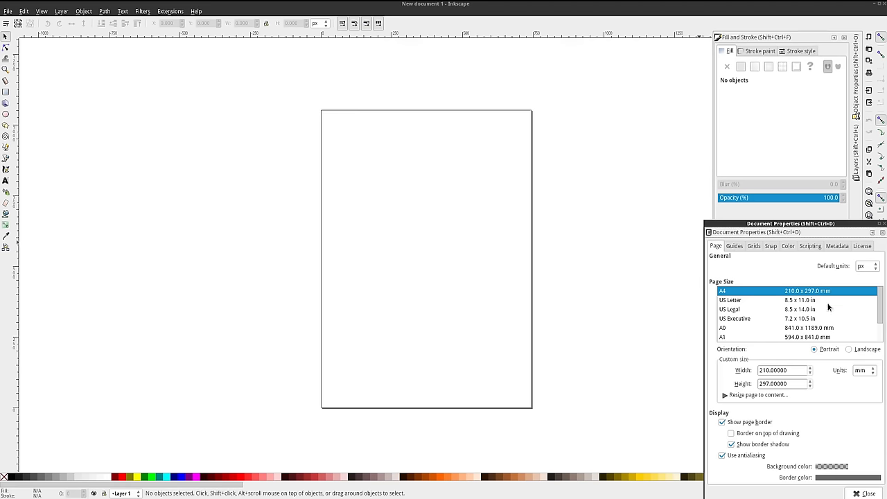
left_click_drag(823, 223, 661, 112)
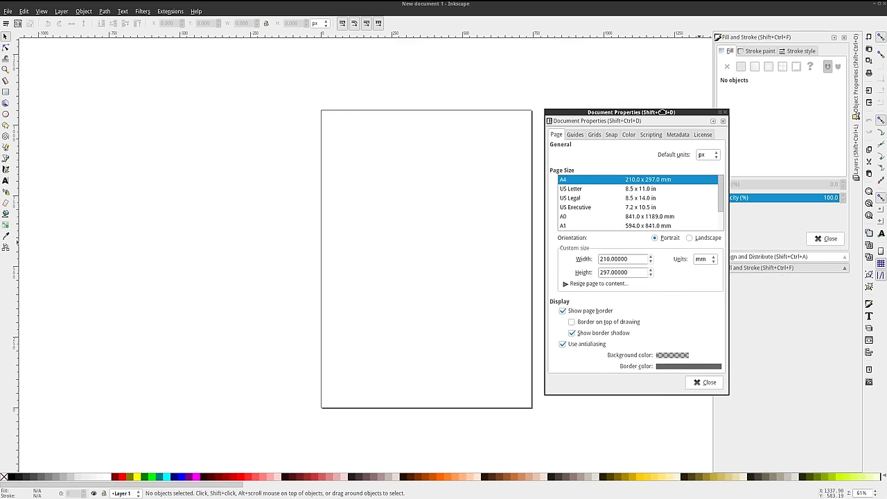
left_click(709, 383)
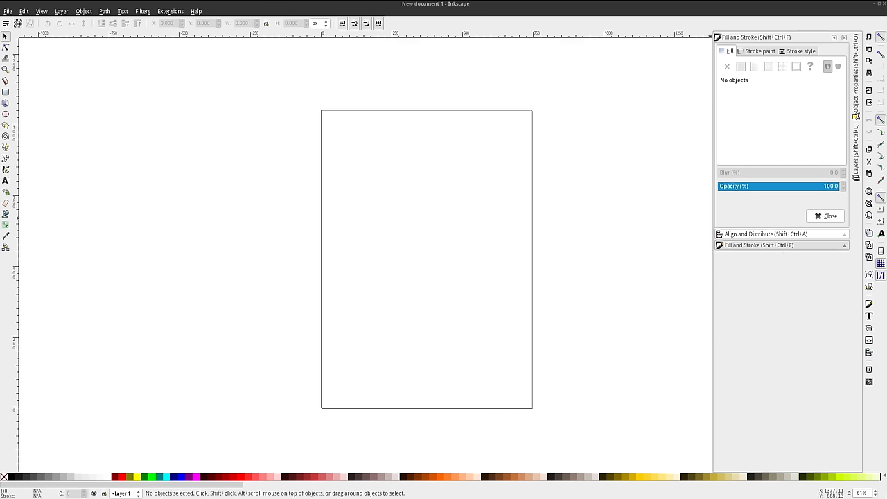
Drop my-comic-page.png from the artwork folder into the Inkscape document
mouse_move(621, 52)
left_mouse_down()
mouse_move(447, 79)
mouse_move(799, 61)
left_mouse_up()
left_click_drag(673, 144, 419, 222)
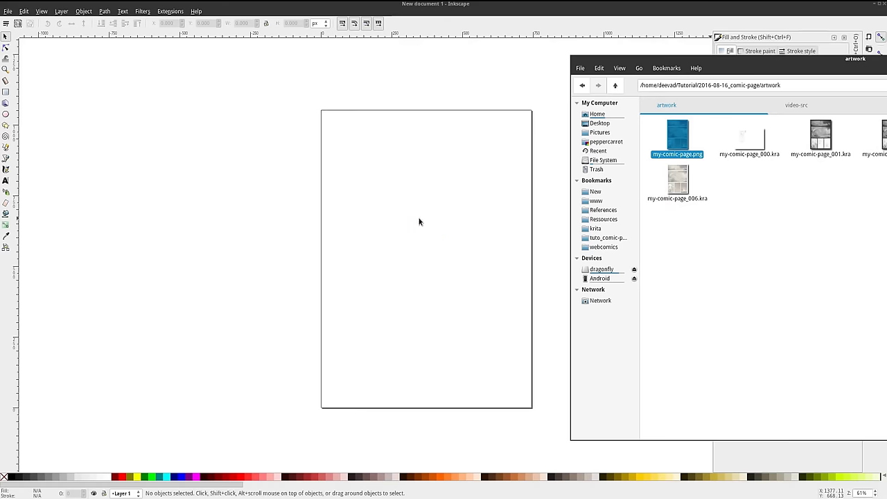
left_click(771, 52)
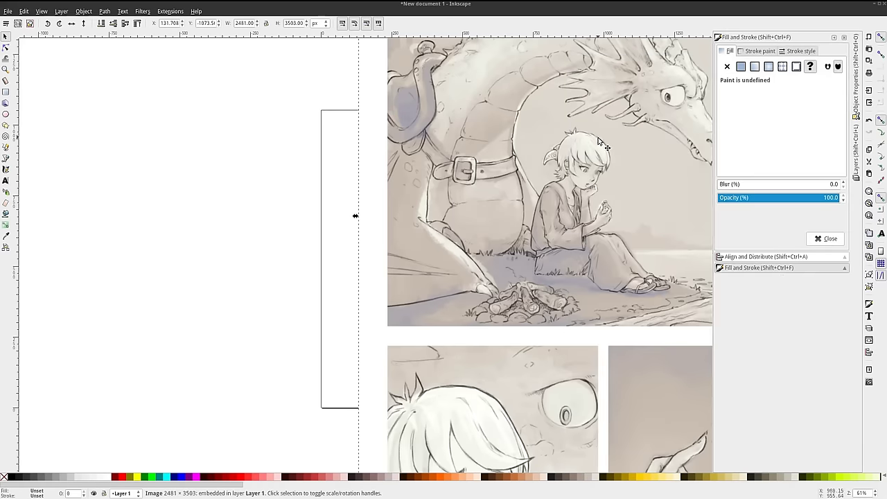
left_click_drag(600, 142, 431, 187)
scroll(431, 187, "down", 1)
scroll(430, 188, "down", 1)
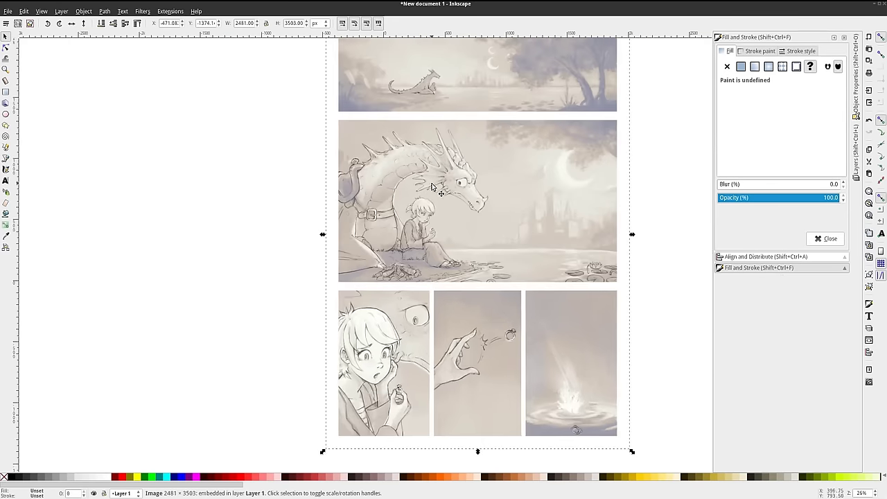
scroll(443, 184, "down", 1)
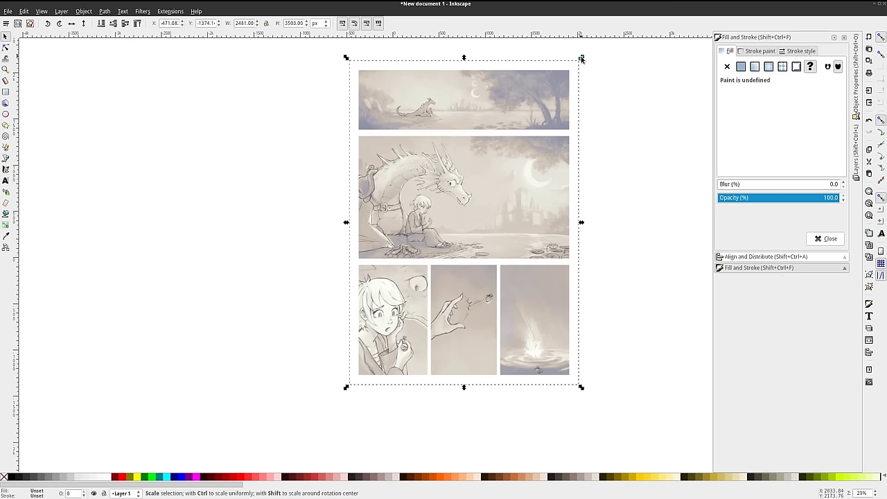
Scale the comic image and align it to the page's left edge so it fills the A4 page
left_click(598, 101)
left_click(544, 104)
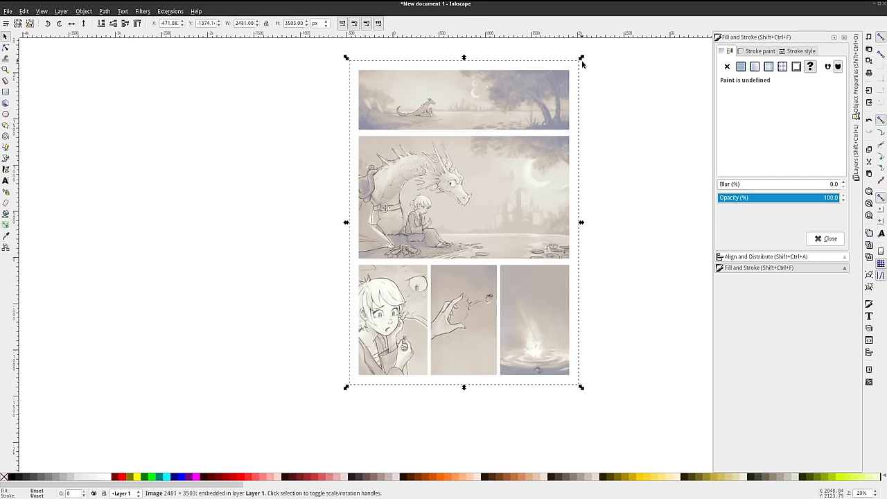
left_click_drag(581, 59, 472, 220)
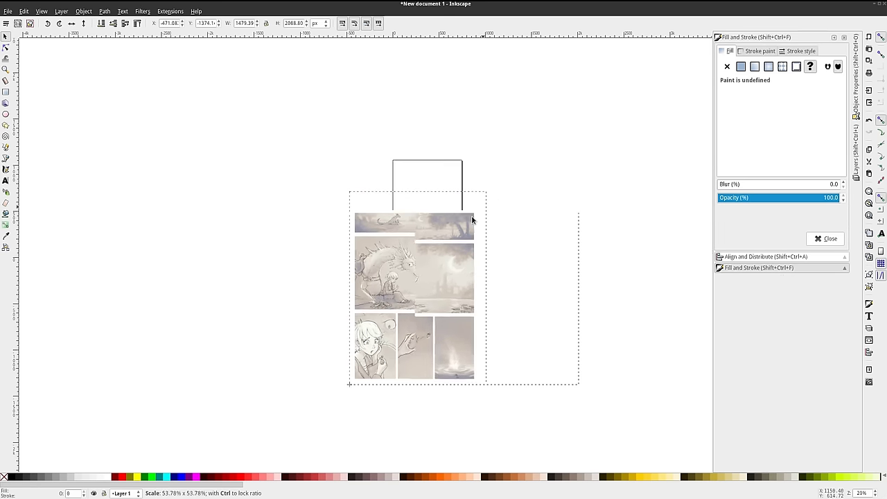
left_click_drag(471, 219, 410, 301)
mouse_move(381, 346)
left_mouse_down()
mouse_move(414, 196)
mouse_move(395, 169)
left_mouse_up()
scroll(414, 195, "up", 3, "ctrl")
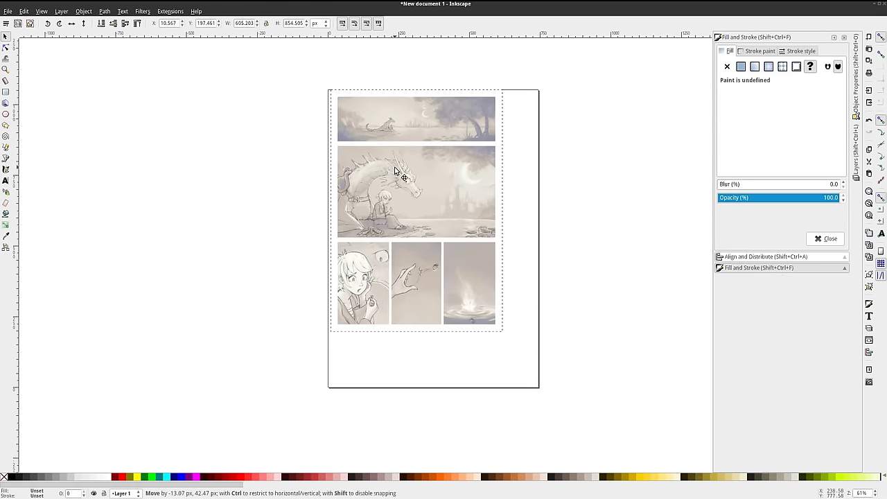
left_click_drag(395, 168, 392, 169)
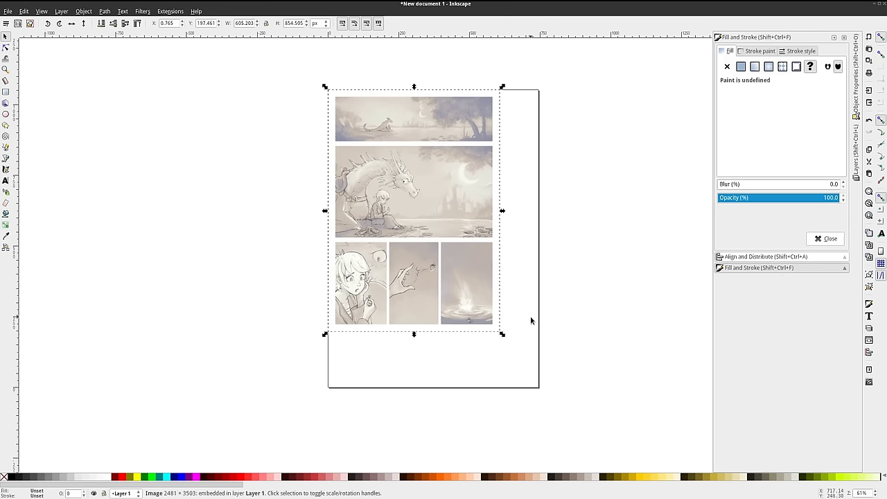
left_click_drag(502, 335, 544, 390)
left_click(590, 315)
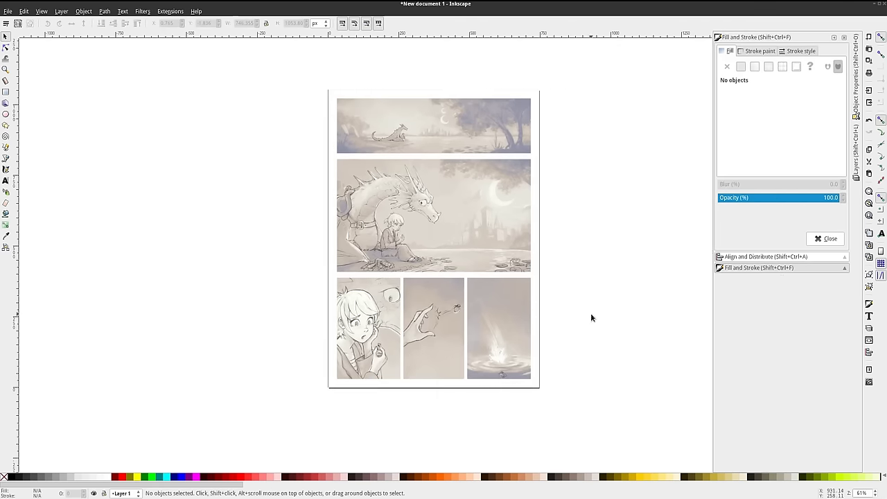
scroll(488, 247, "up", 1)
scroll(488, 244, "up", 2)
scroll(622, 268, "down", 2)
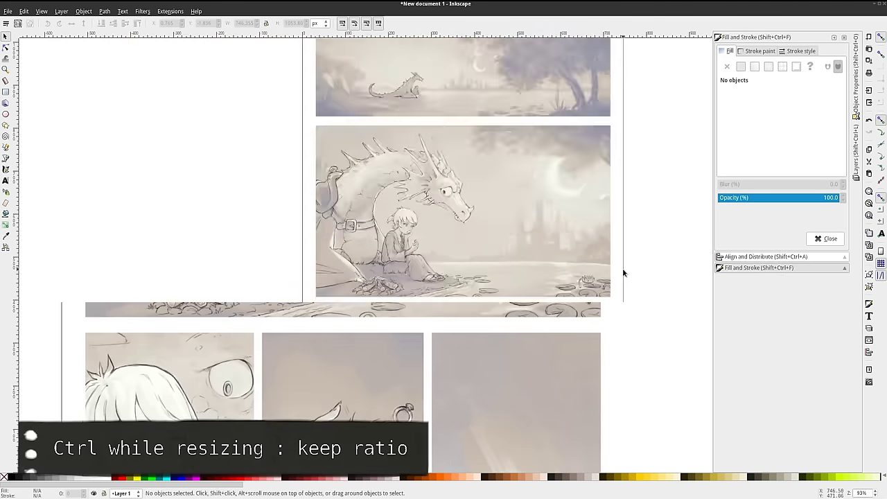
scroll(620, 250, "down", 2)
scroll(520, 250, "down", 1)
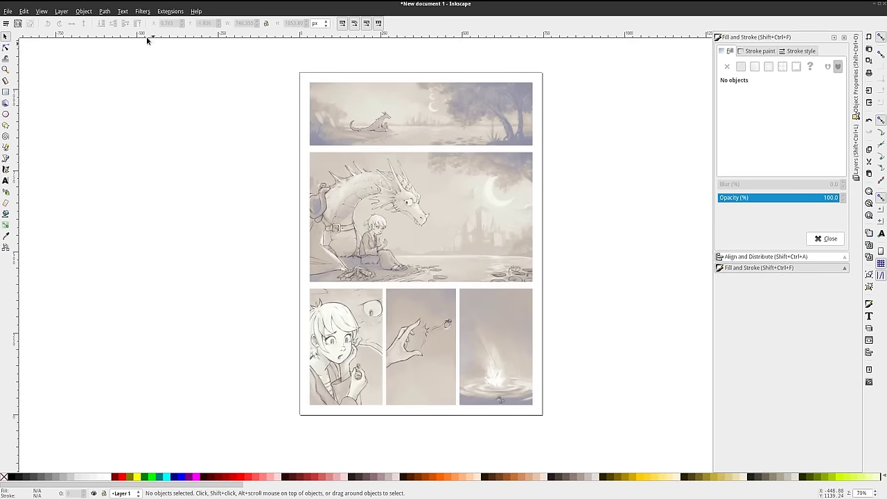
Save As into the 2016-08-16_comic-page artwork folder, replacing 'drawing' with my-comic-page.svg
left_click(8, 12)
left_click(28, 78)
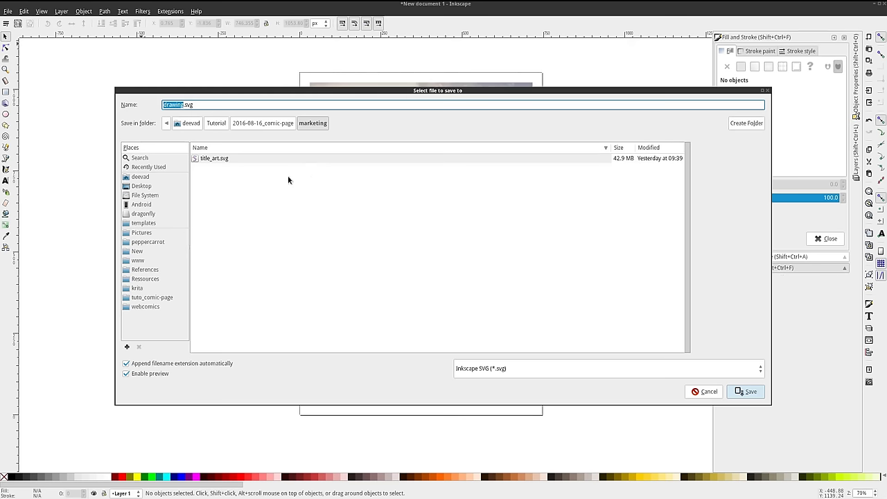
left_click(277, 124)
double_click(217, 159)
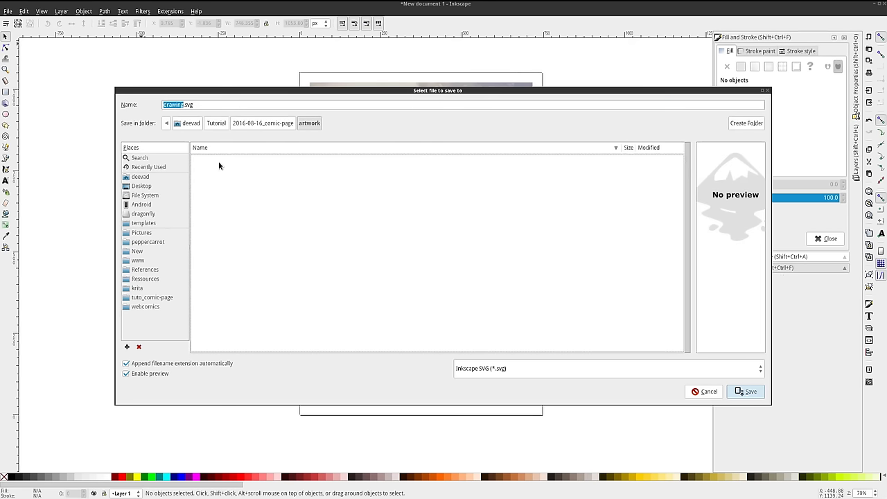
left_click(194, 104)
mouse_move(164, 104)
left_mouse_down()
mouse_move(183, 104)
mouse_move(163, 104)
left_mouse_up()
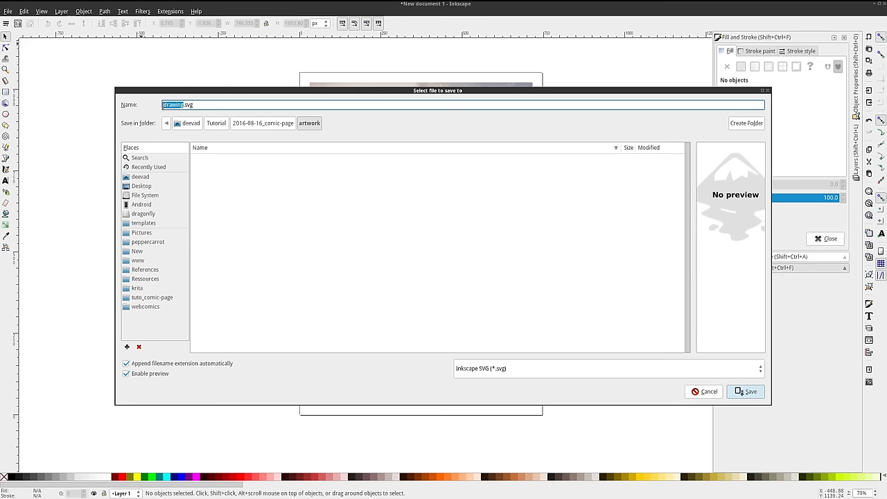
type("my-comic-page")
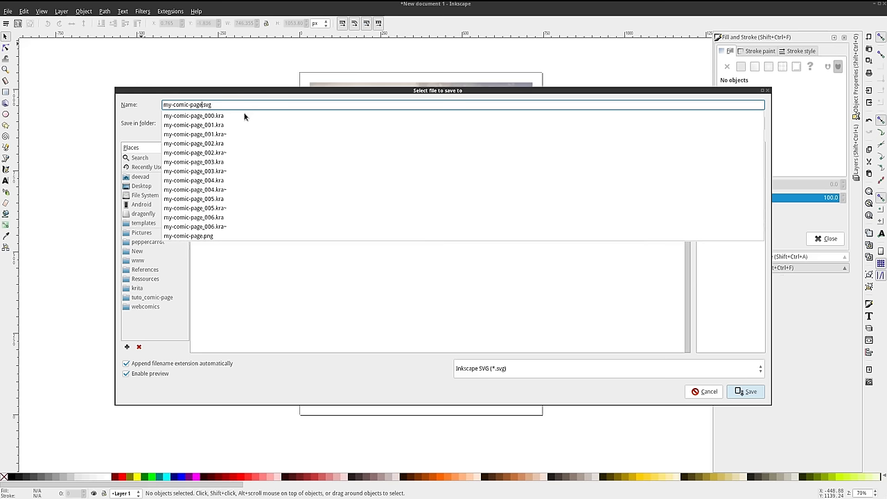
left_click(269, 104)
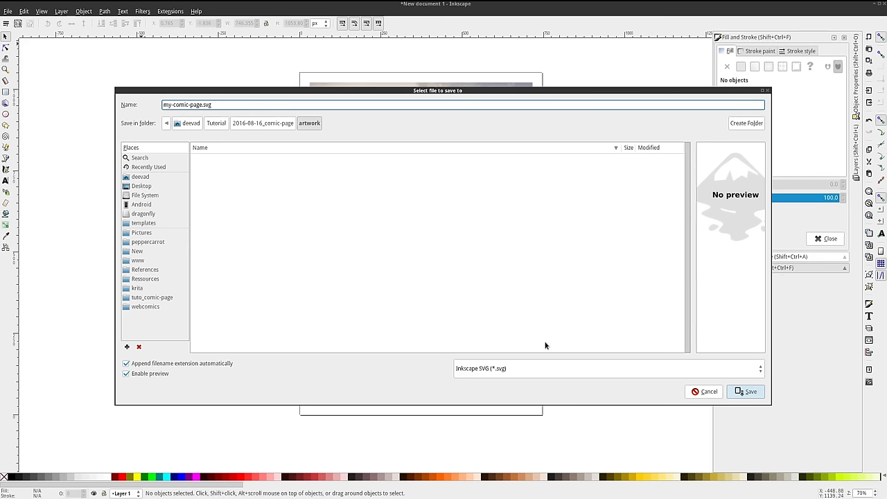
left_click(746, 392)
scroll(471, 260, "up", 2)
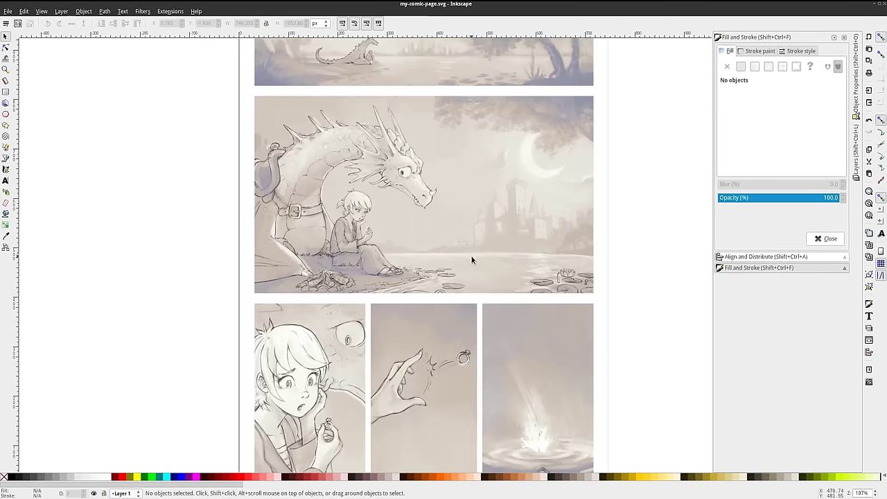
left_click_drag(471, 259, 479, 189)
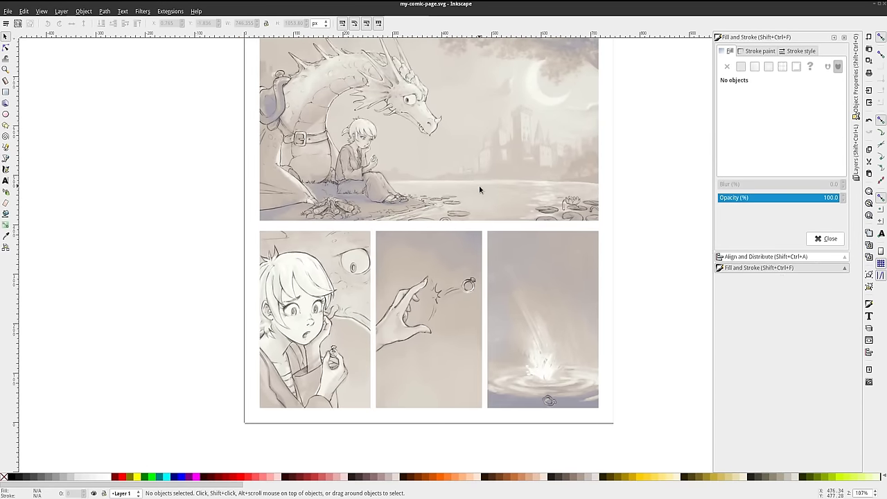
scroll(350, 317, "up", 1)
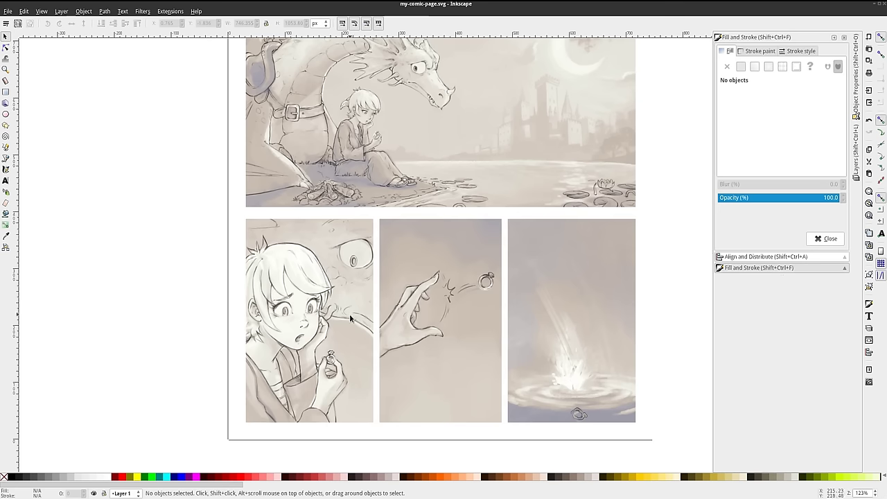
left_click(6, 181)
left_click(439, 145)
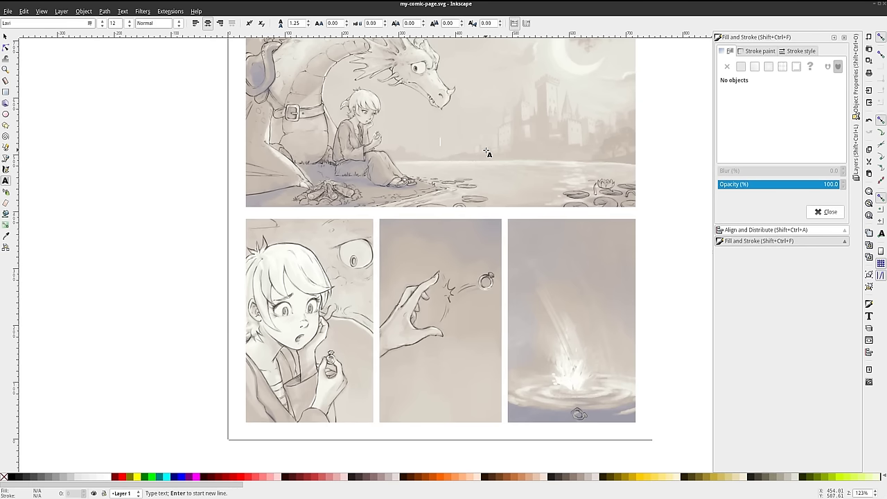
type("vcvcvxvc")
key("Escape")
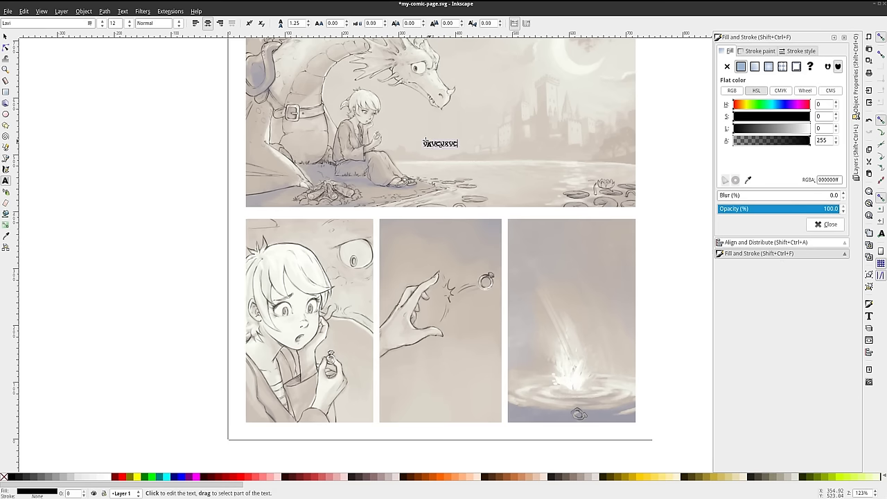
left_click(5, 36)
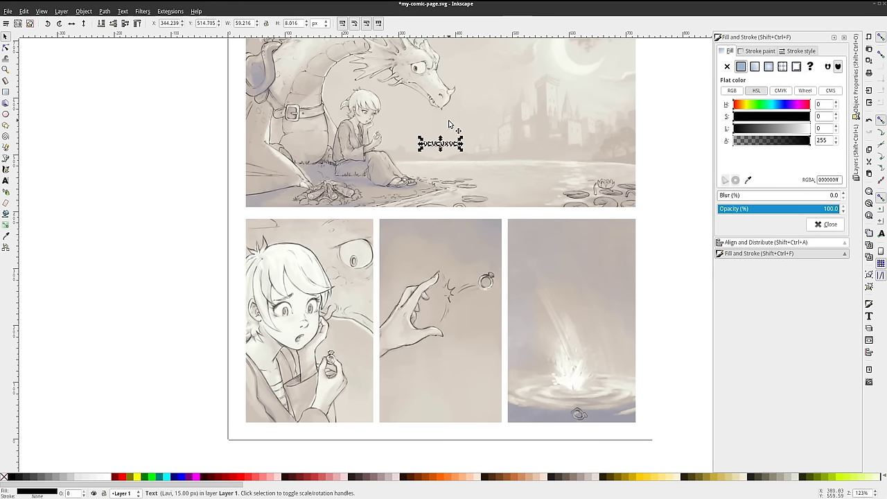
key("Delete")
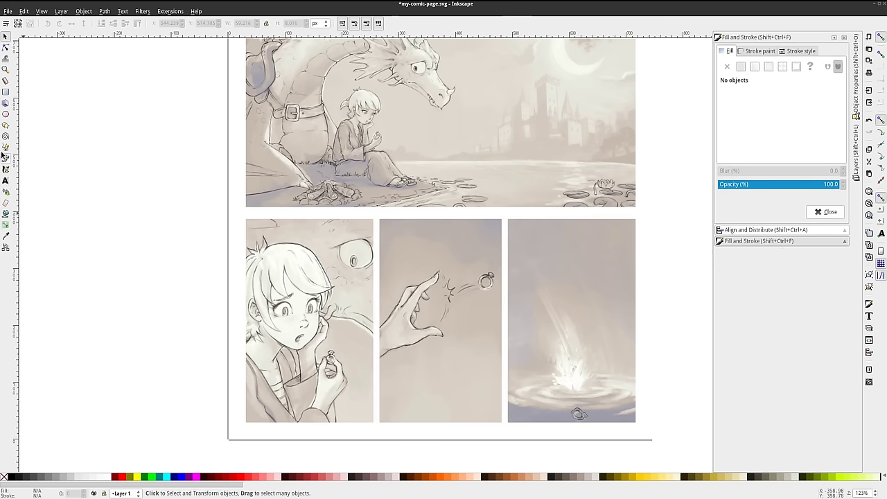
Draw a white-filled curved bubble shape beside the dragon in the top panel
left_click(6, 158)
left_click_drag(436, 146, 434, 134)
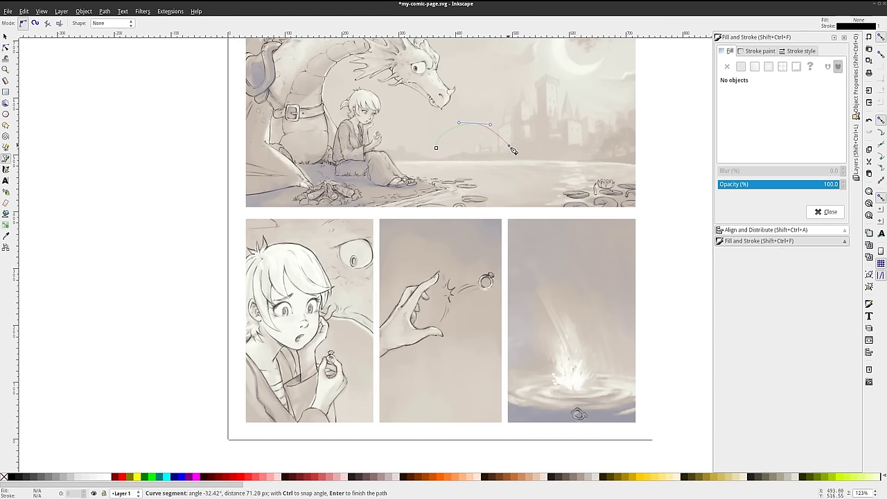
left_click_drag(505, 169, 466, 173)
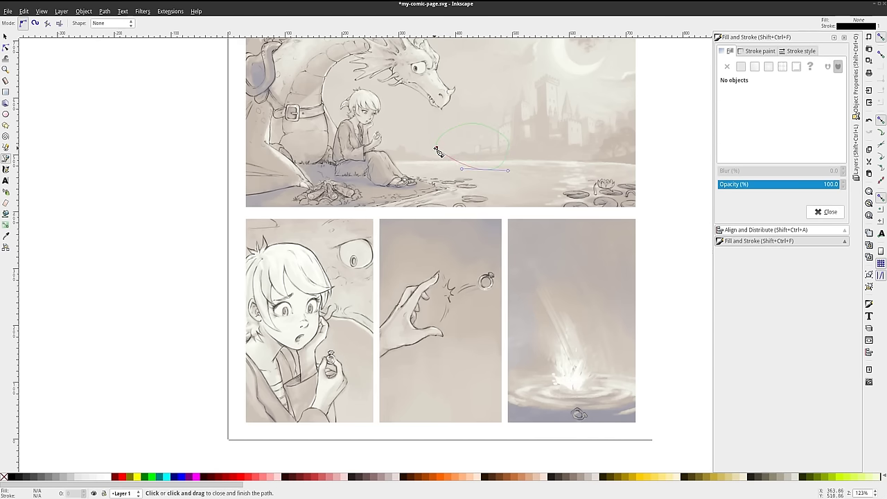
left_click(435, 147)
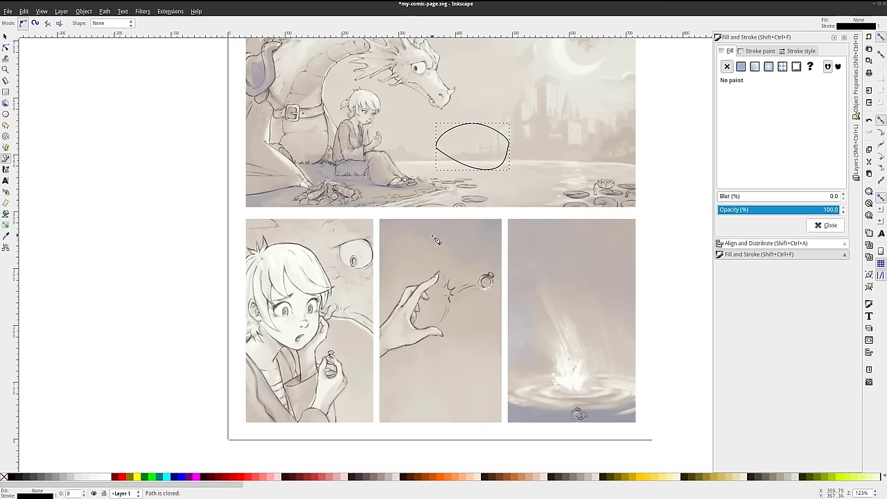
left_click(107, 476)
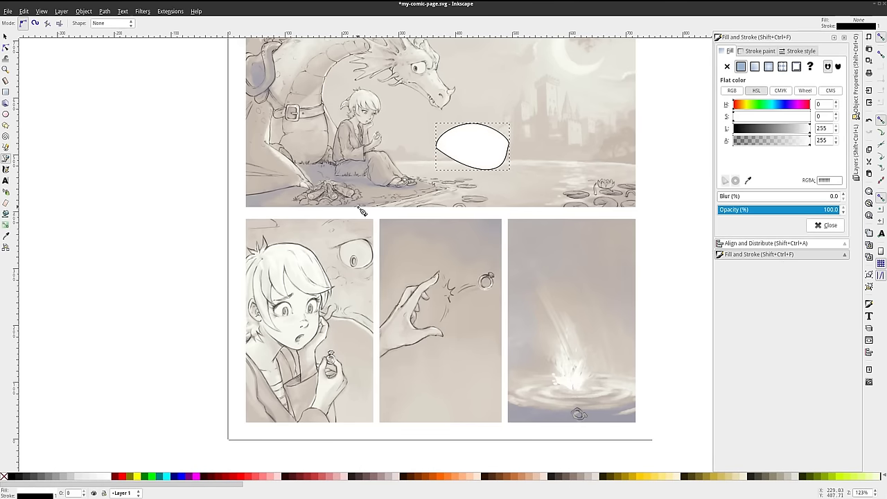
Remove the blob's black outline, nudge it up-left, then delete it
left_click(3, 477, "shift")
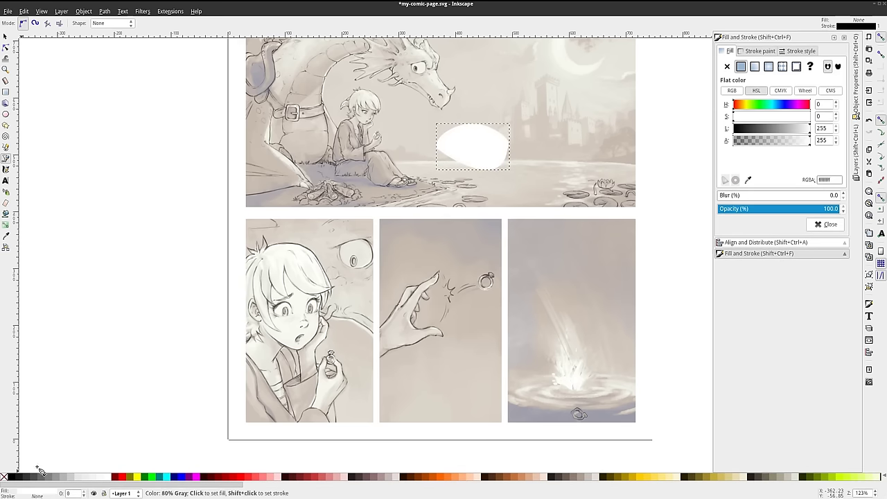
key("s")
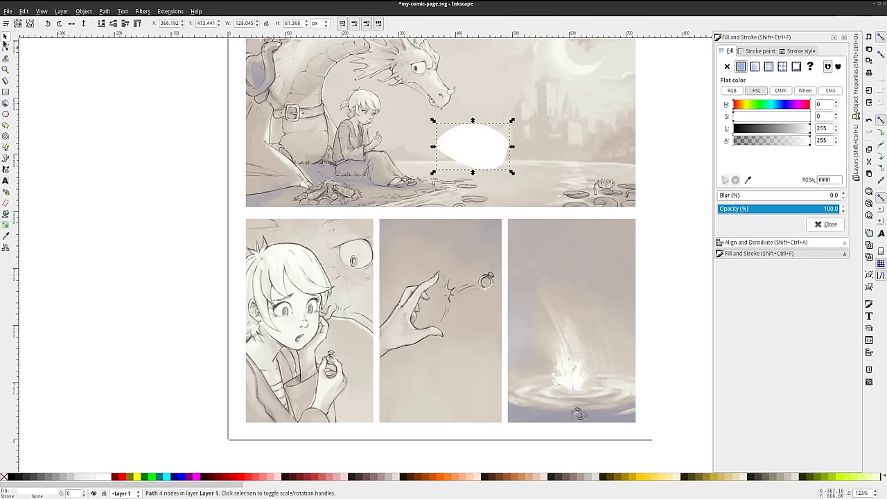
mouse_move(462, 147)
left_mouse_down()
mouse_move(451, 138)
mouse_move(443, 149)
left_mouse_up()
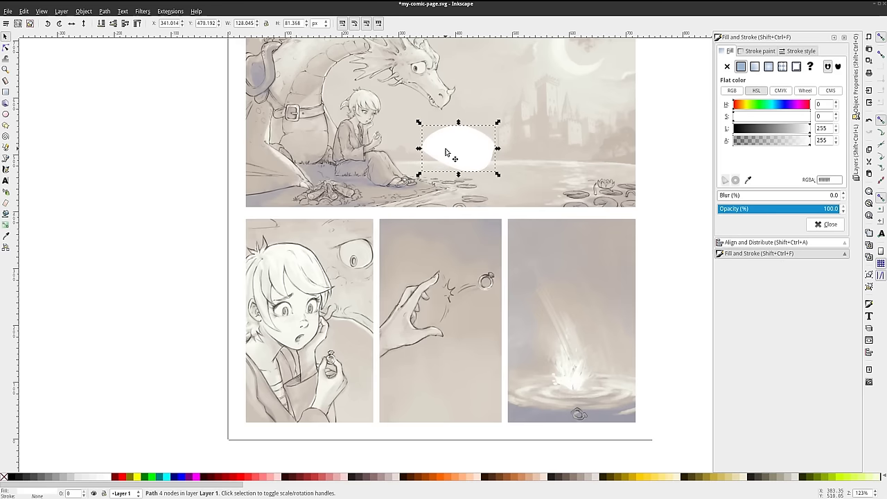
key("Delete")
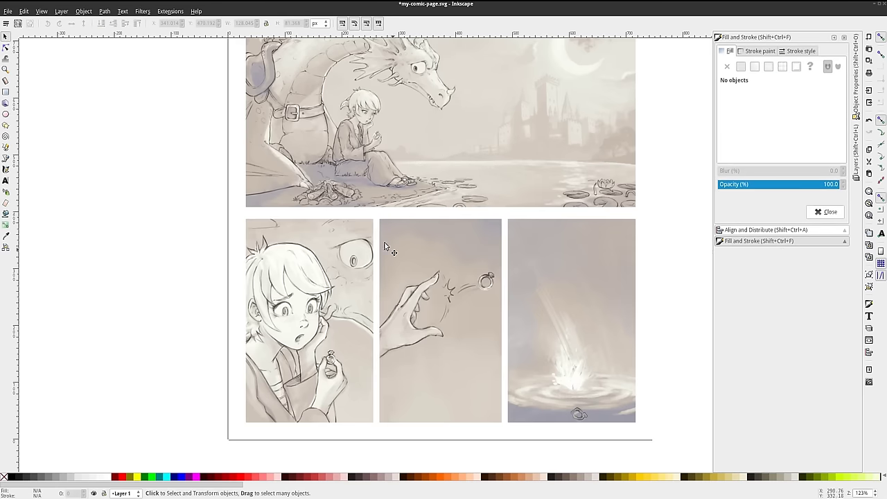
Review the top panels, then raise the speechbubbles-template.svg window
scroll(467, 187, "up", 6)
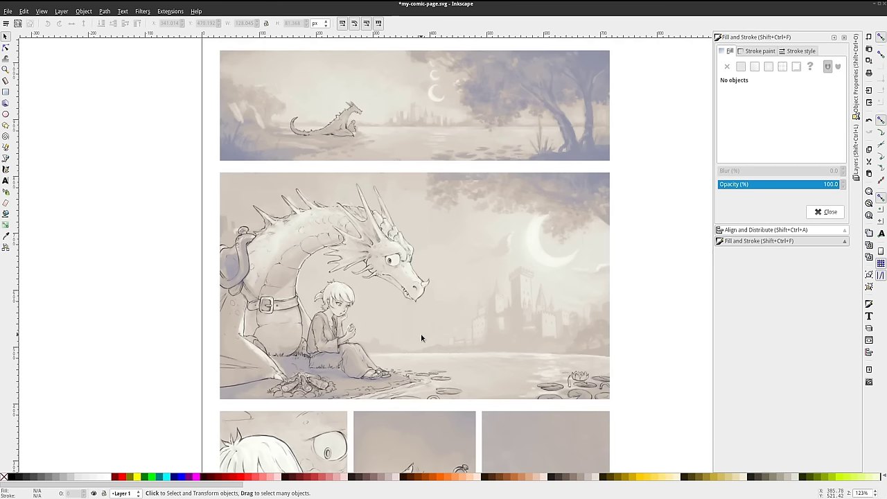
scroll(471, 194, "right", 1)
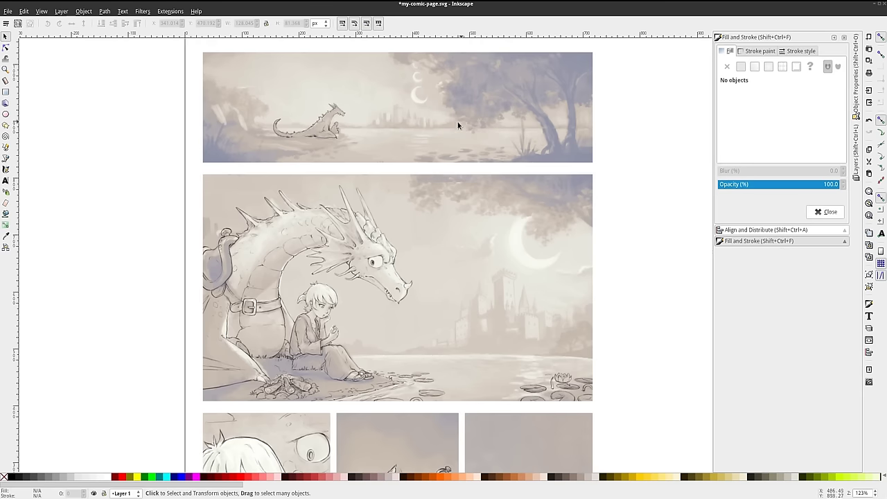
scroll(454, 152, "up", 1)
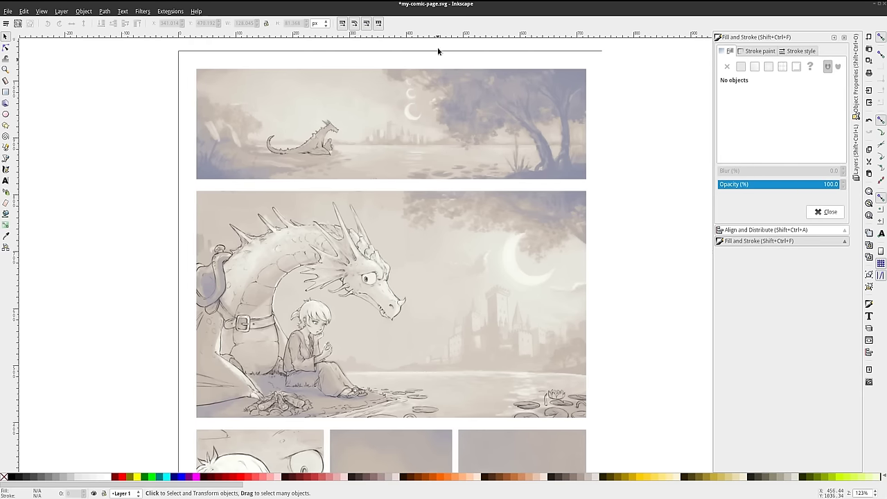
left_click(316, 6)
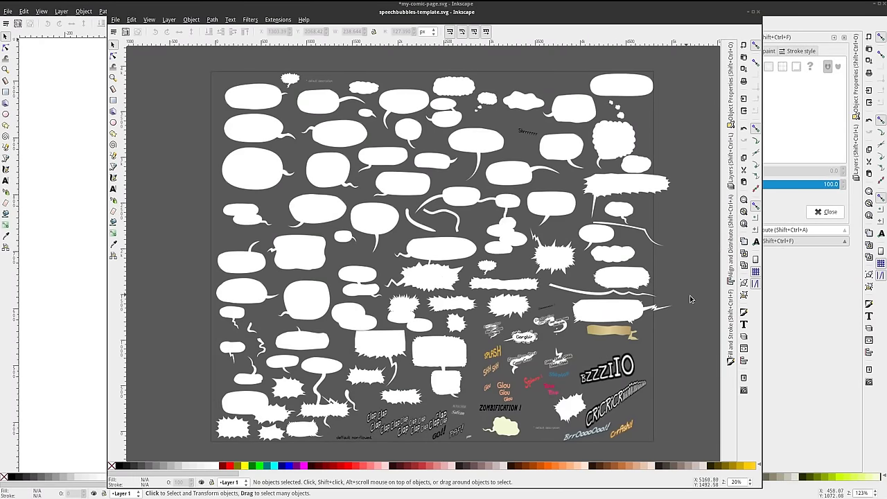
Nudge the spiky burst bubble slightly up and the small cloud piece slightly right
scroll(581, 281, "up", 2)
left_click(540, 251)
left_click_drag(540, 251, 537, 229)
left_click(410, 214)
left_click_drag(410, 215, 413, 213)
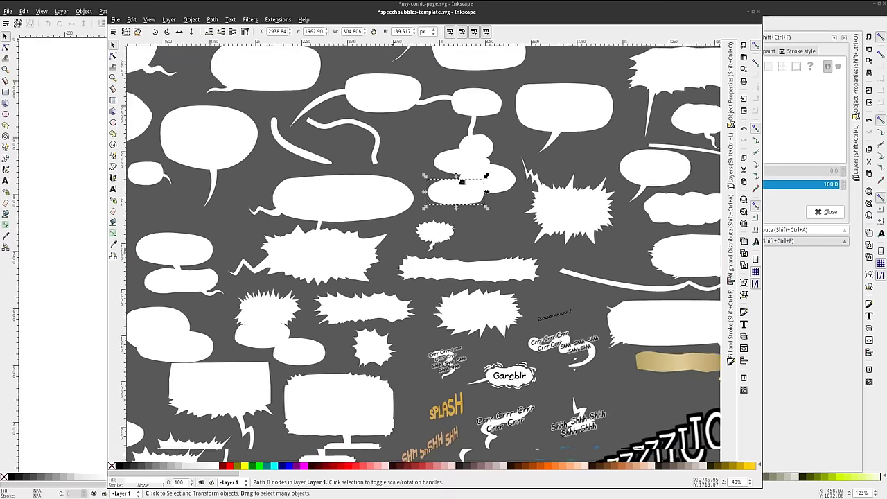
Shift the zigzag tail and the large spiky burst slightly up and to the left
scroll(415, 249, "down", 4)
scroll(416, 249, "left", 5)
left_click(383, 181)
left_click_drag(383, 182, 377, 175)
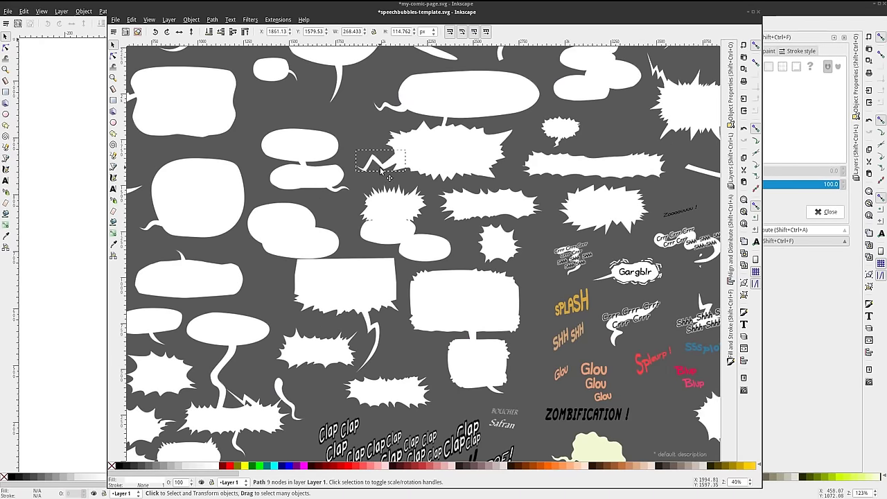
left_click(457, 173)
left_click_drag(457, 173, 444, 153)
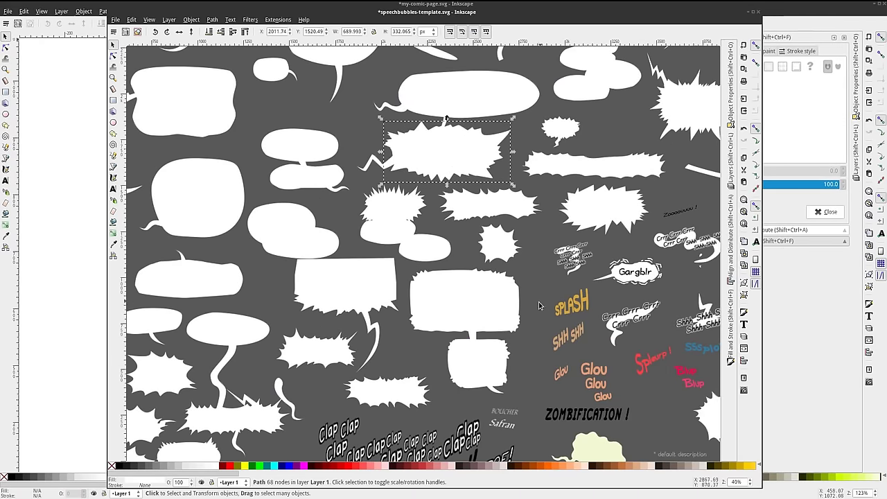
Pan and zoom around the bubble sheet to review it, then deselect everything
scroll(305, 298, "down", 4)
scroll(305, 298, "left", 4)
scroll(416, 291, "right", 2)
scroll(485, 287, "right", 1)
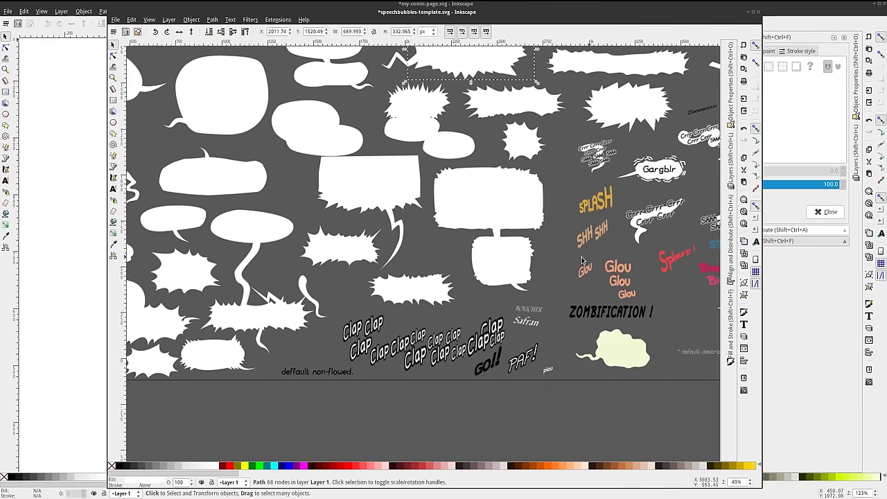
scroll(600, 286, "right", 6)
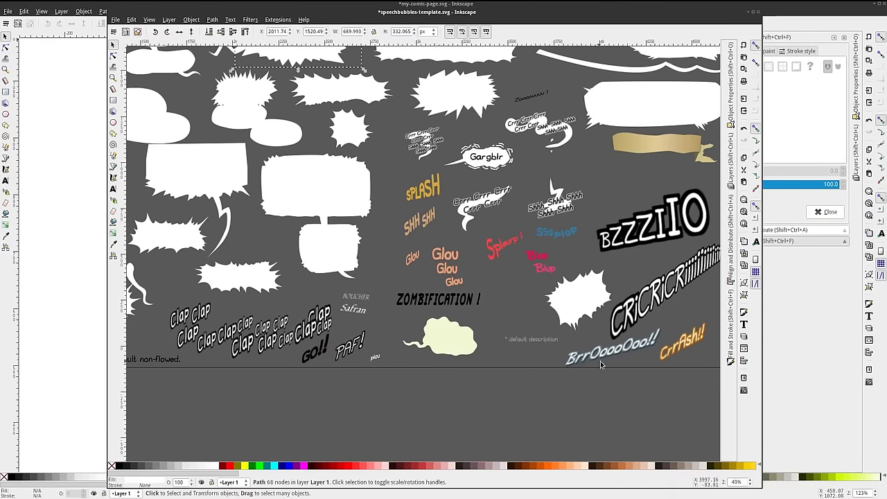
scroll(655, 356, "up", 3, "ctrl")
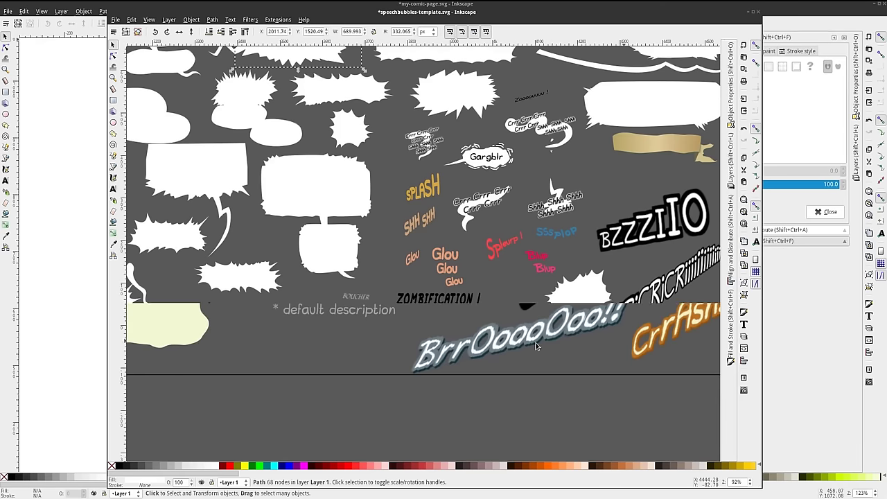
scroll(530, 323, "down", 2, "ctrl")
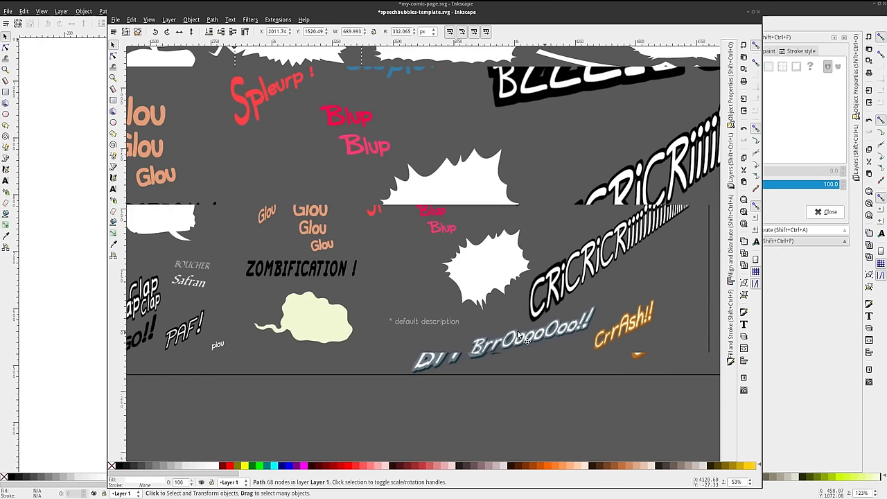
scroll(527, 340, "down", 2, "ctrl")
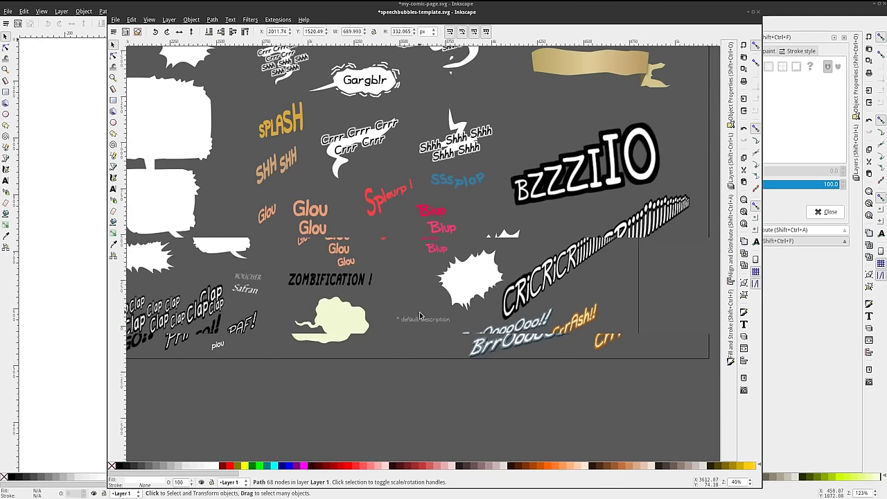
scroll(476, 316, "left", 5)
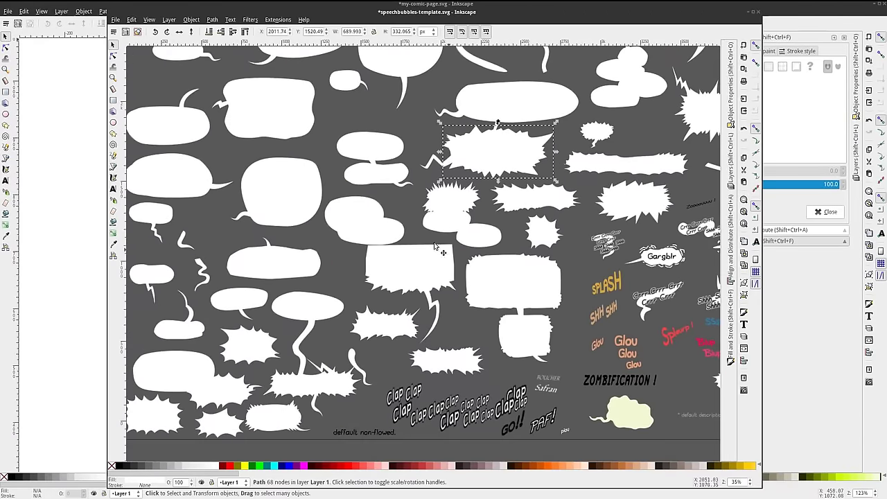
scroll(457, 347, "up", 5)
scroll(447, 363, "down", 2, "ctrl")
scroll(457, 325, "up", 2)
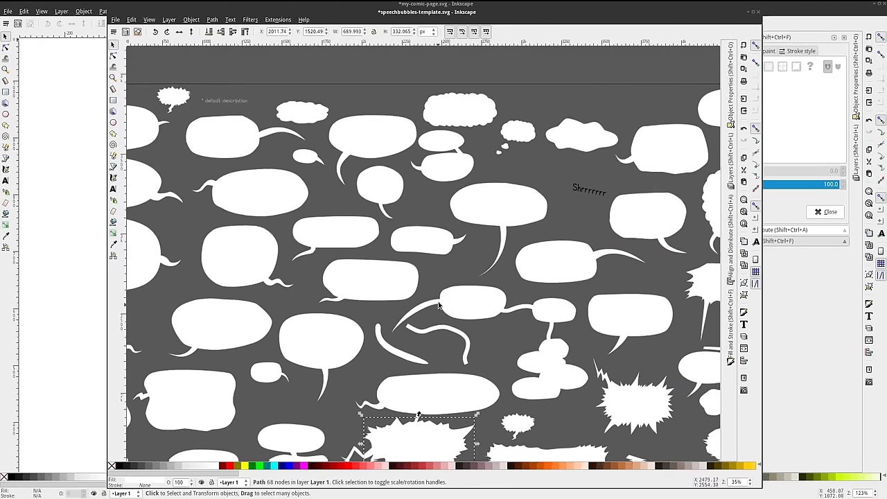
scroll(461, 305, "up", 1)
scroll(467, 297, "up", 2)
scroll(468, 296, "down", 3)
scroll(485, 243, "down", 1)
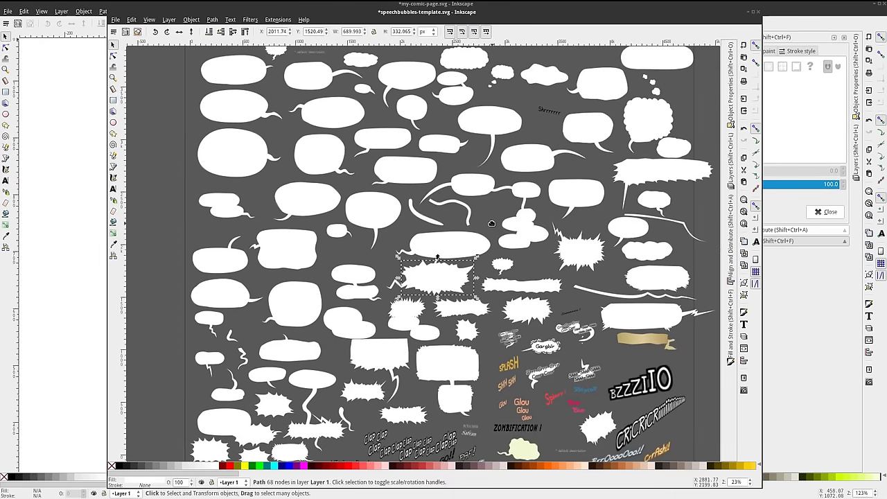
key("Escape")
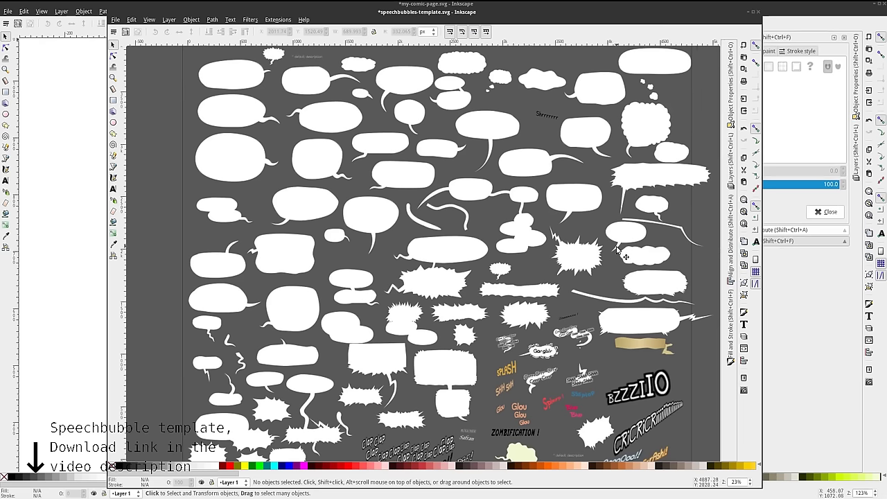
Bring the lower bubble rows into view and move the template window to overlap my-comic-page.svg
scroll(617, 253, "down", 3)
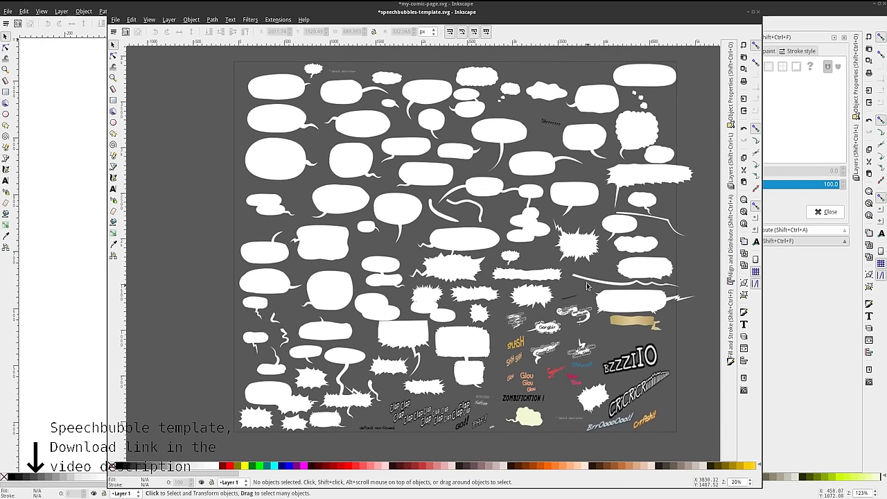
scroll(586, 285, "up", 1)
scroll(574, 291, "up", 1)
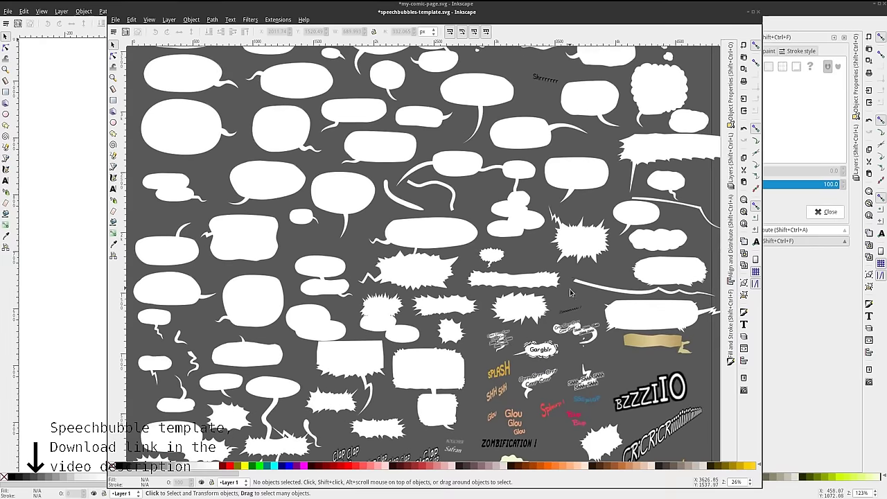
left_click_drag(570, 293, 585, 238)
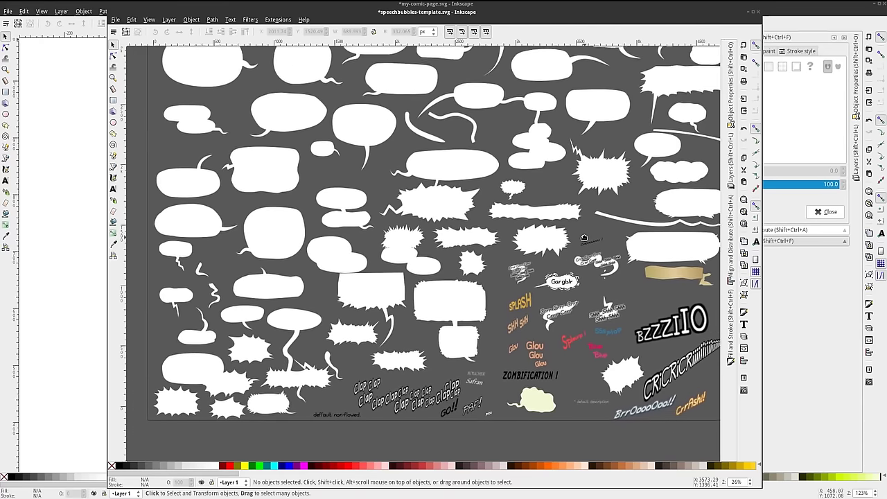
mouse_move(459, 14)
left_mouse_down()
mouse_move(489, 188)
mouse_move(569, 70)
left_mouse_up()
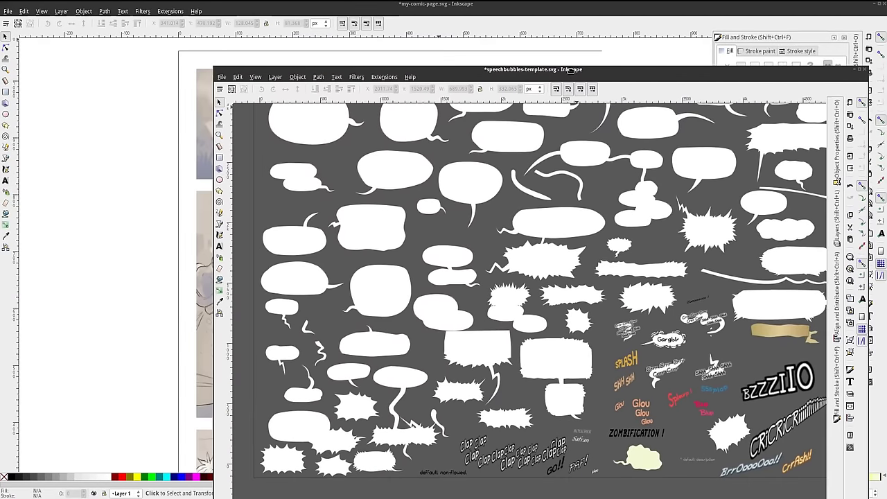
mouse_move(503, 70)
left_mouse_down()
mouse_move(622, 80)
mouse_move(794, 128)
mouse_move(619, 42)
mouse_move(502, 33)
left_mouse_up()
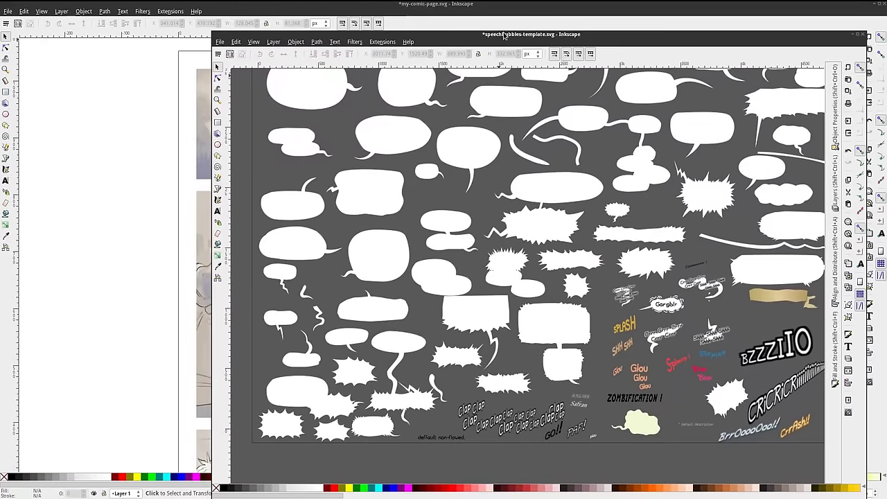
scroll(526, 409, "up", 2, "ctrl")
scroll(526, 409, "up", 1, "ctrl")
scroll(622, 285, "up", 1, "ctrl")
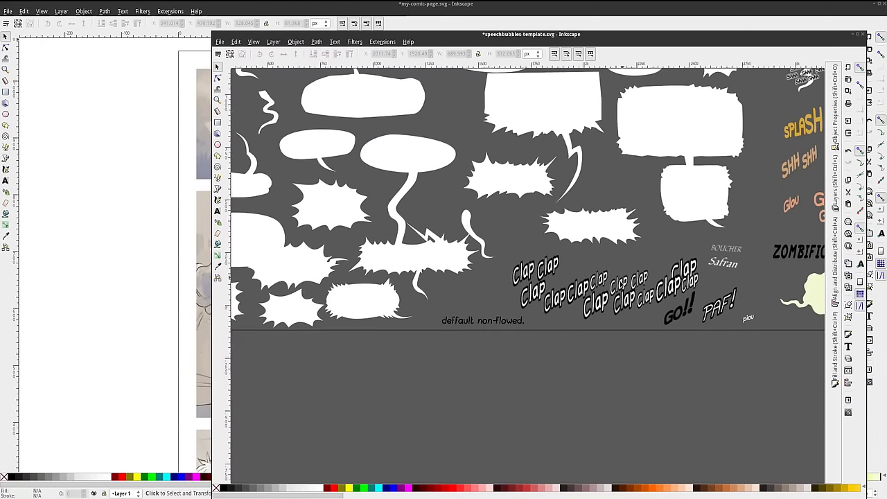
scroll(503, 318, "up", 1, "ctrl")
scroll(503, 315, "up", 1, "ctrl")
left_click(462, 312)
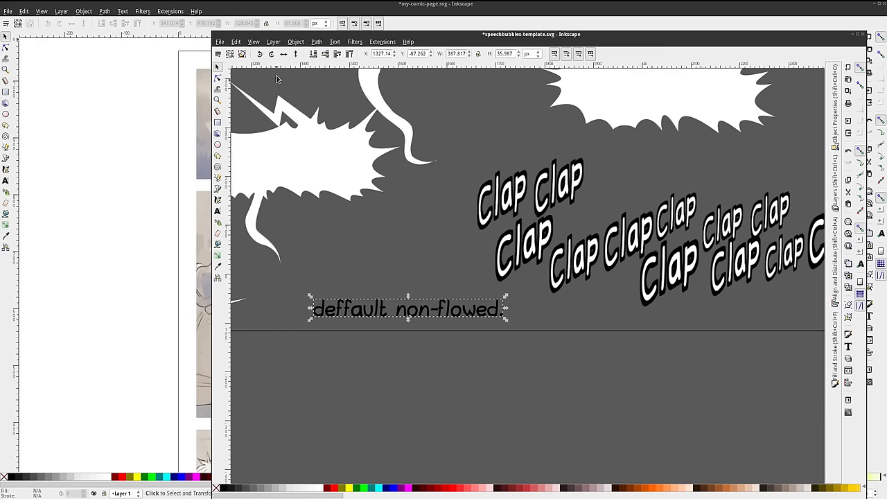
scroll(606, 342, "down", 1, "ctrl")
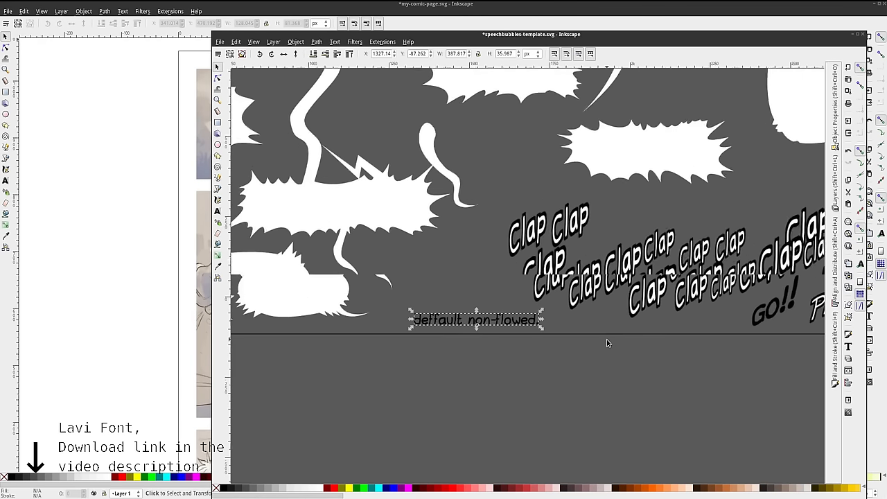
scroll(606, 339, "down", 1, "ctrl")
scroll(606, 339, "down", 1, "ctrl")
scroll(607, 339, "down", 1, "ctrl")
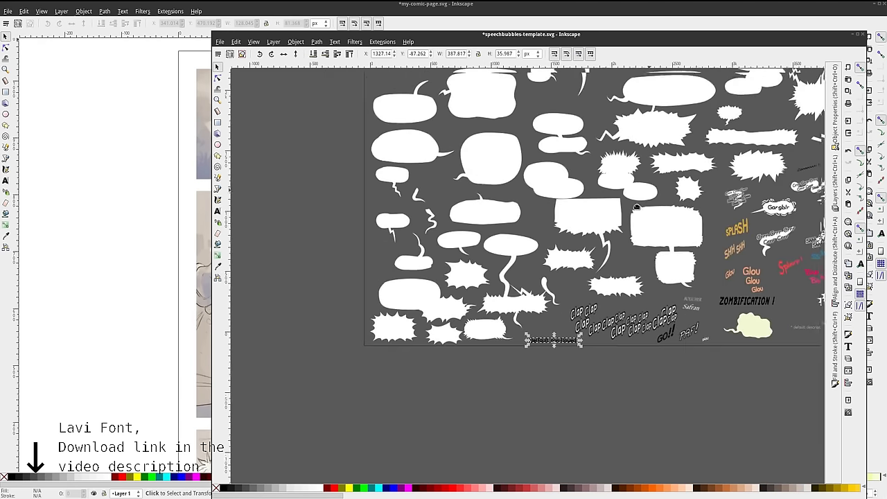
scroll(596, 256, "down", 1, "ctrl")
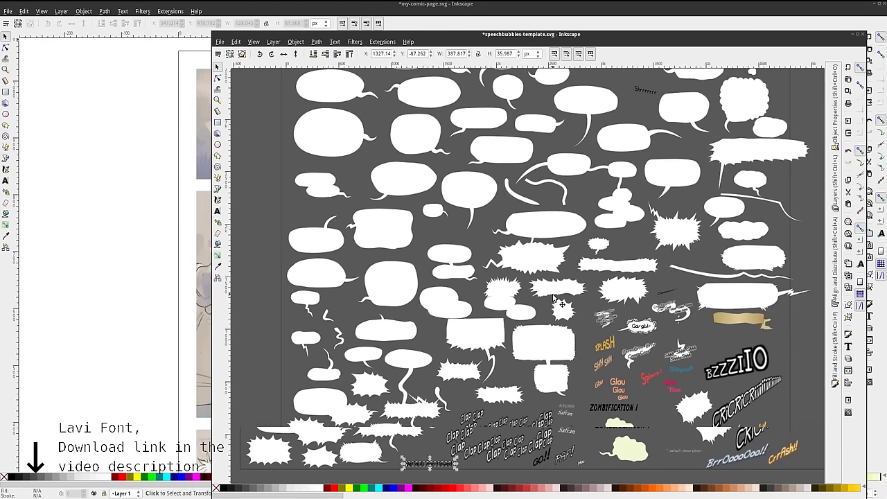
scroll(550, 300, "up", 1, "ctrl")
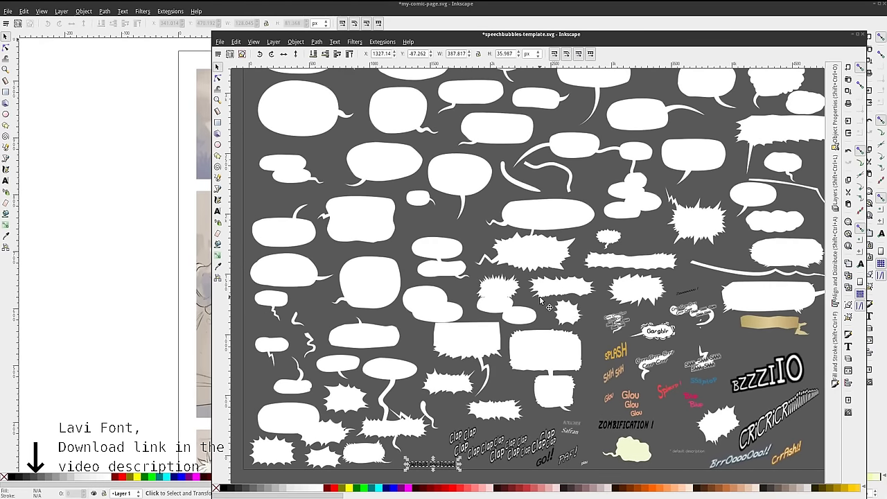
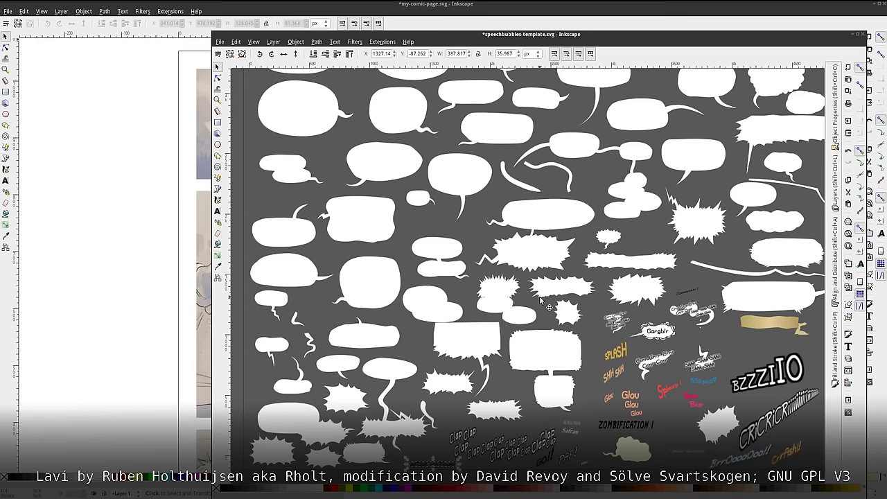
Bring the 'default non-flowed' sample text into view and select it
left_click(586, 404)
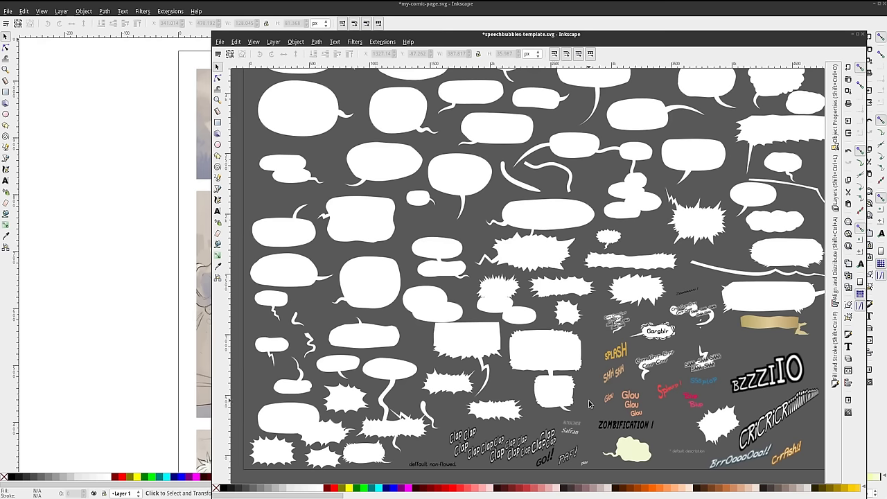
left_click_drag(589, 404, 605, 361)
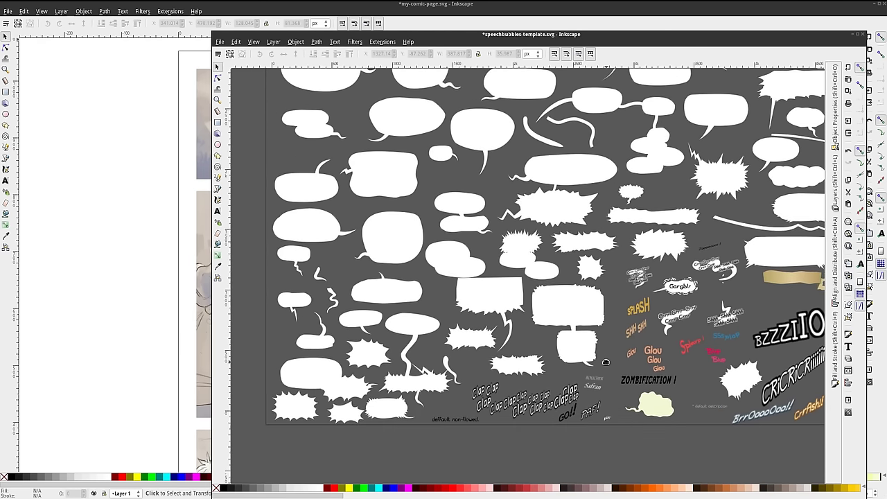
scroll(516, 414, "up", 1)
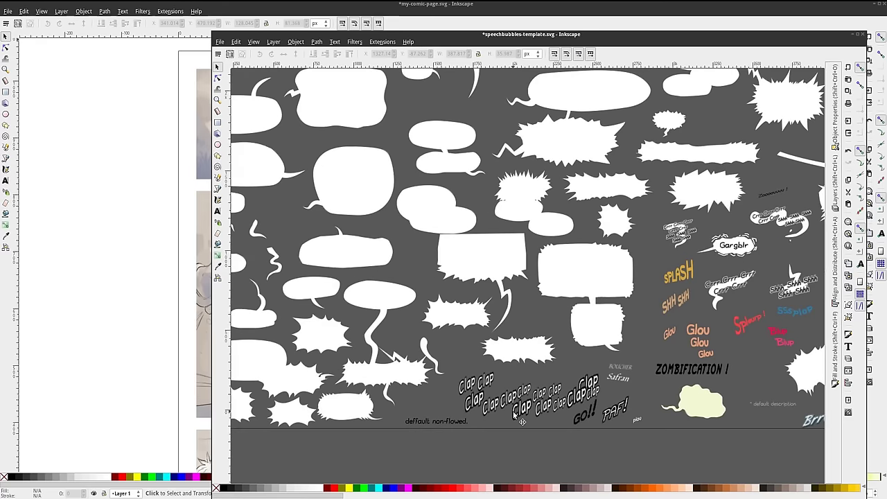
left_click(462, 422)
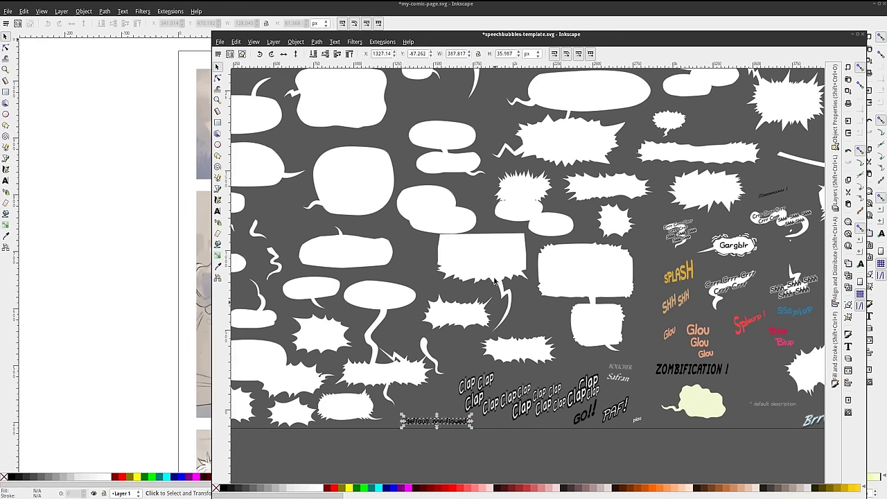
scroll(454, 429, "up", 2)
scroll(457, 430, "up", 1)
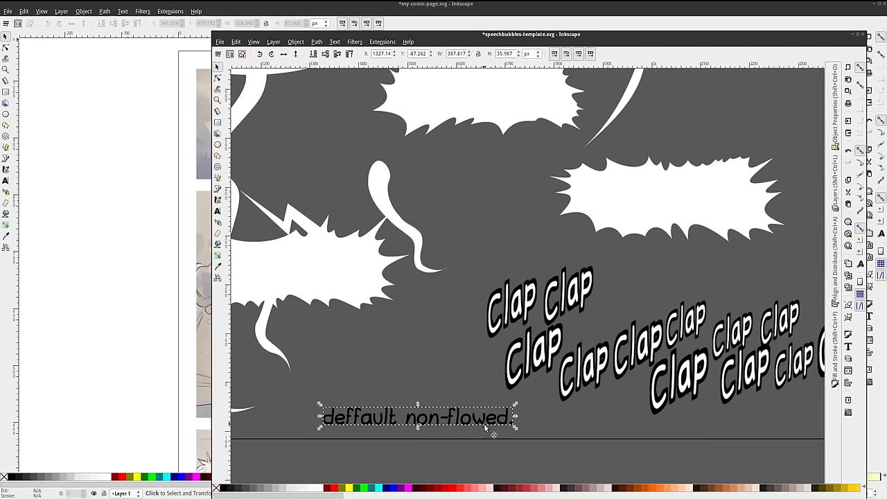
Correct 'defaault' to 'default' and save the speech bubble template
double_click(367, 420)
key("BackSpace")
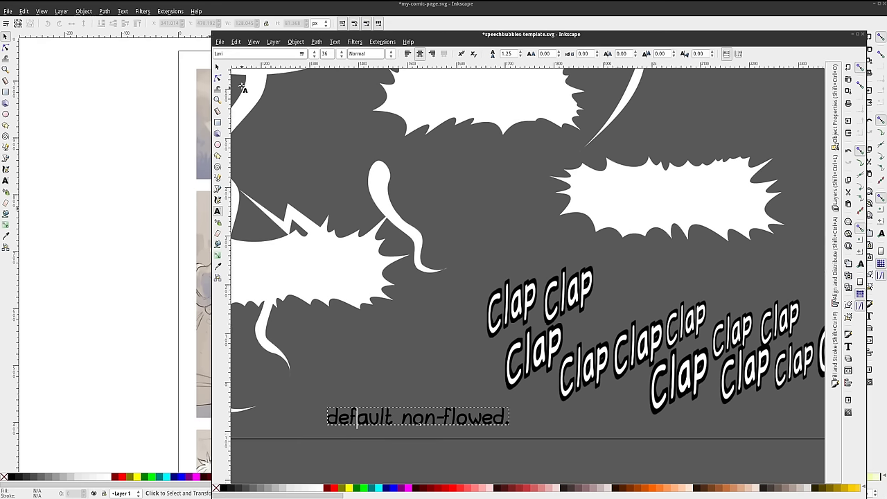
left_click(217, 67)
left_click(438, 358)
key("ctrl+s")
Copy the corrected sample text and close the template window
left_click(427, 414)
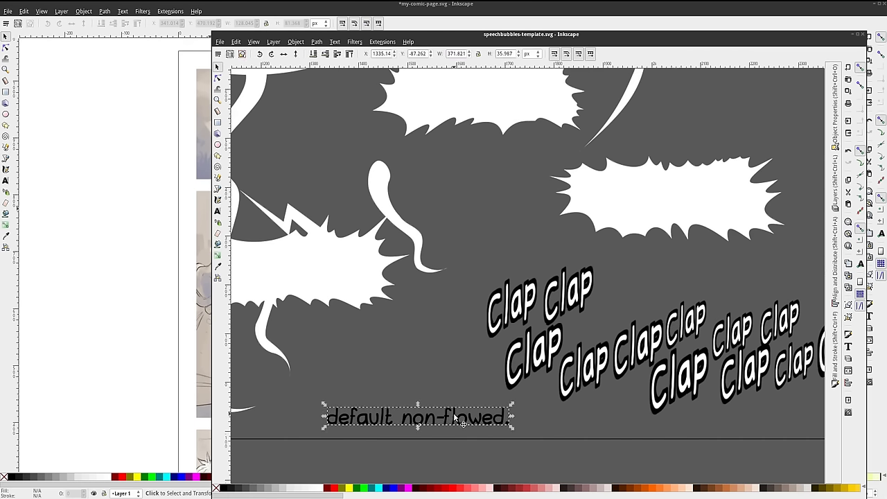
left_click_drag(546, 40, 550, 38)
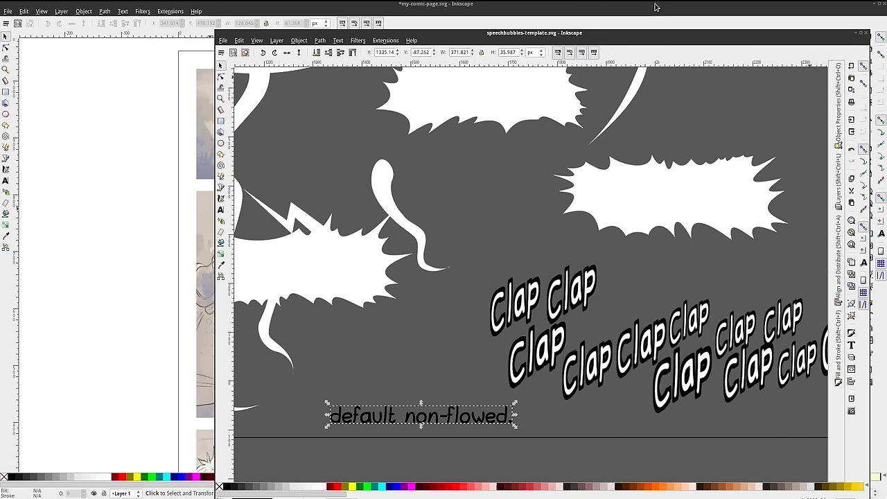
left_click(864, 32)
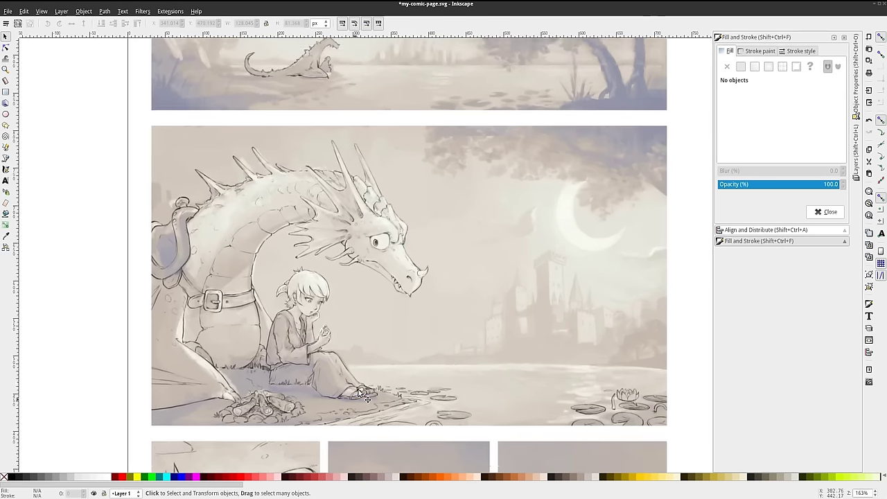
Paste the copied text at the top of the lower-left panel, shrunk to about a quarter size
scroll(408, 165, "down", 5)
key("minus")
scroll(402, 280, "up", 1)
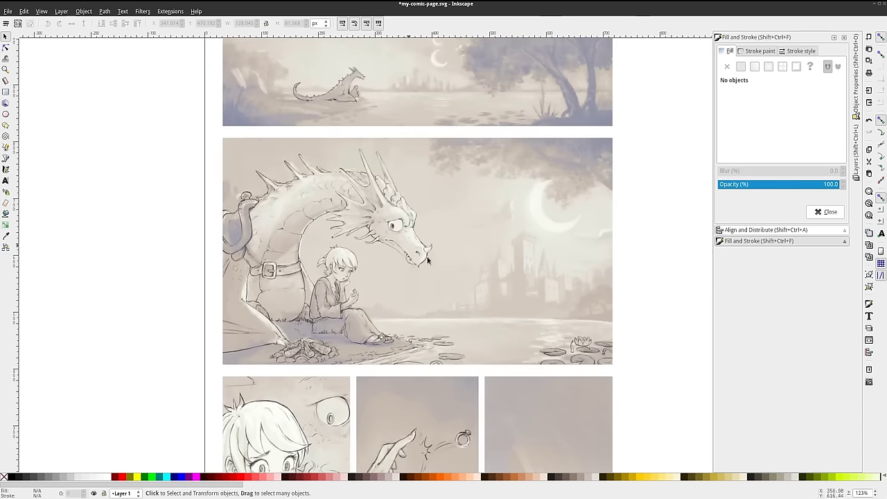
scroll(350, 321, "down", 6)
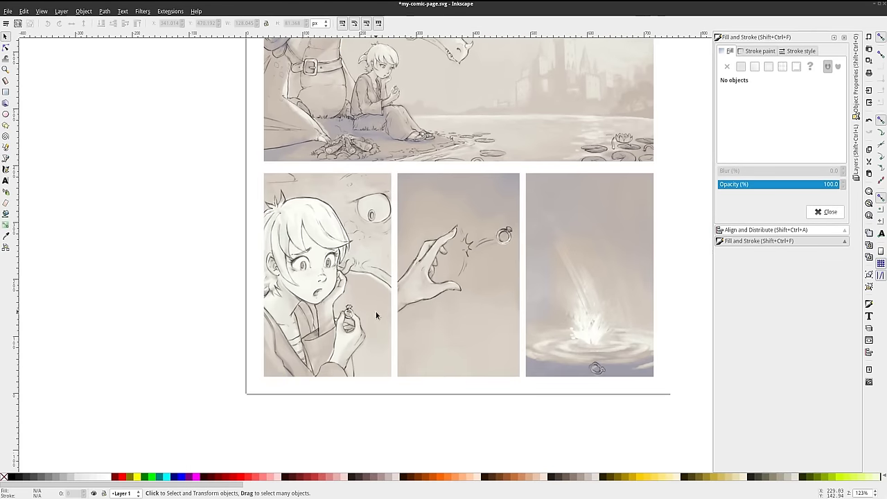
key("ctrl+v")
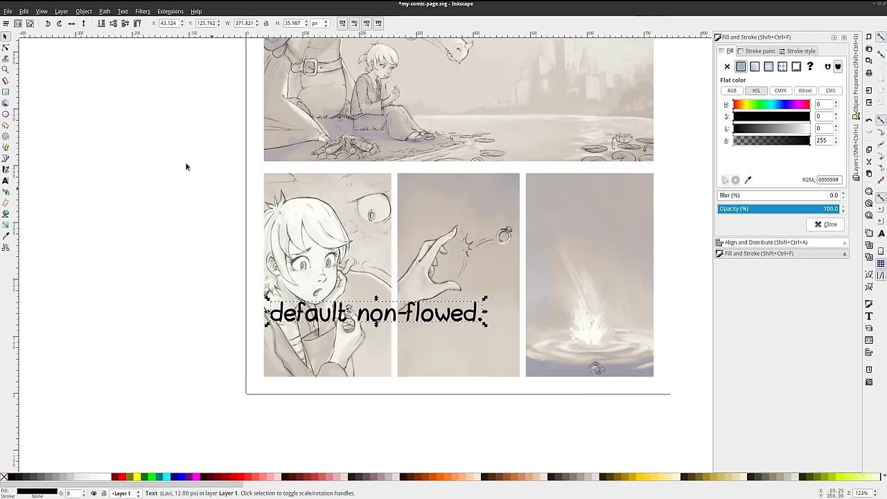
mouse_move(425, 318)
left_mouse_down()
mouse_move(435, 317)
mouse_move(427, 192)
left_mouse_up()
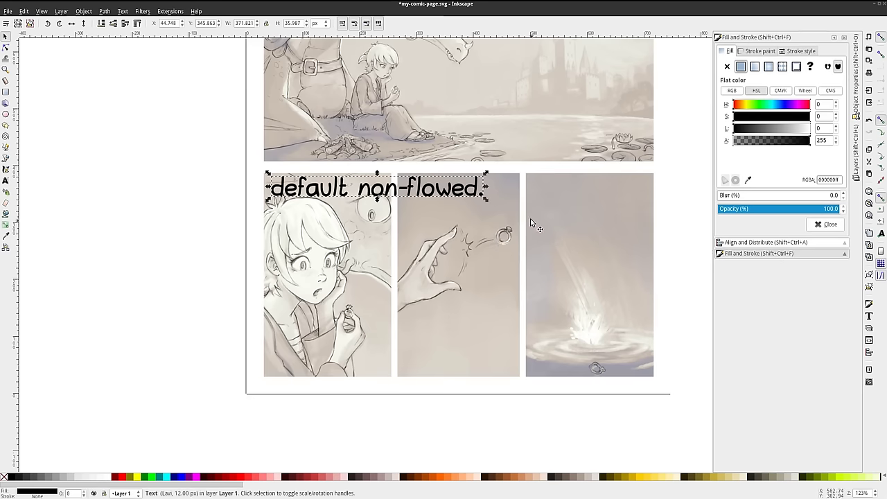
left_click_drag(486, 176, 341, 197)
scroll(341, 196, "up", 2)
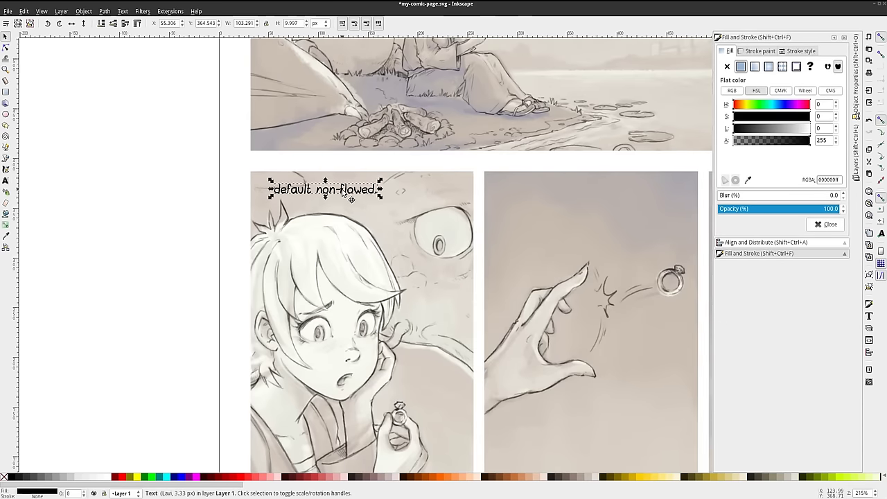
Retype the pasted text as 'Should we really keep this ?'
key("t")
left_click_drag(375, 189, 280, 189)
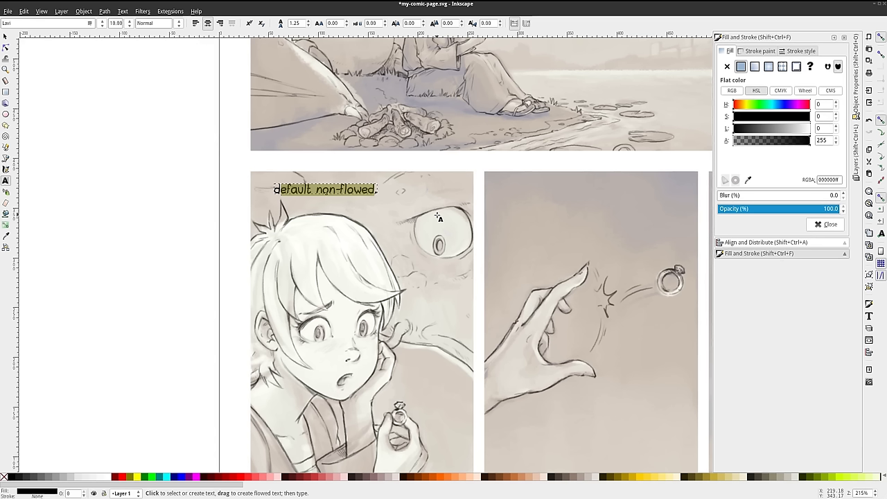
type("d.")
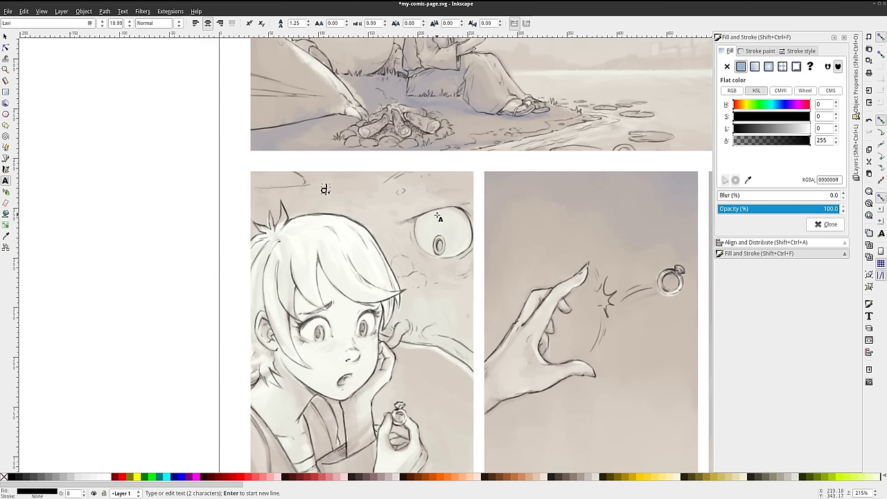
type("Should,")
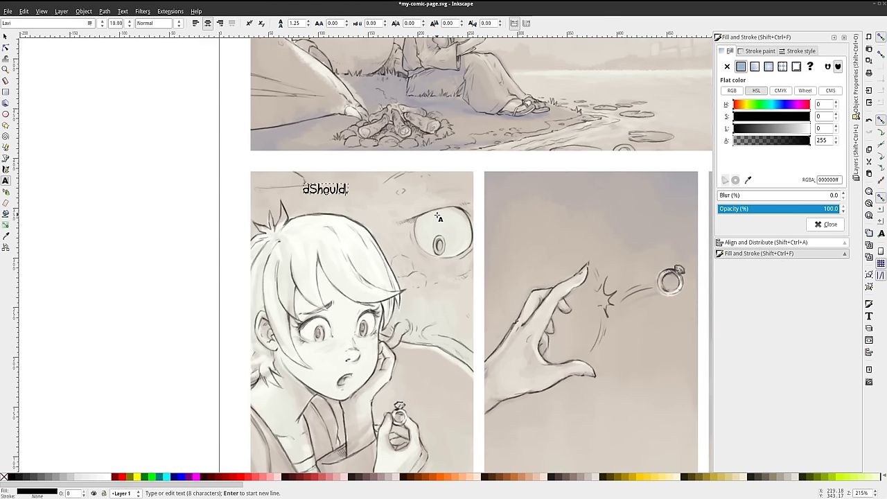
key("BackSpace")
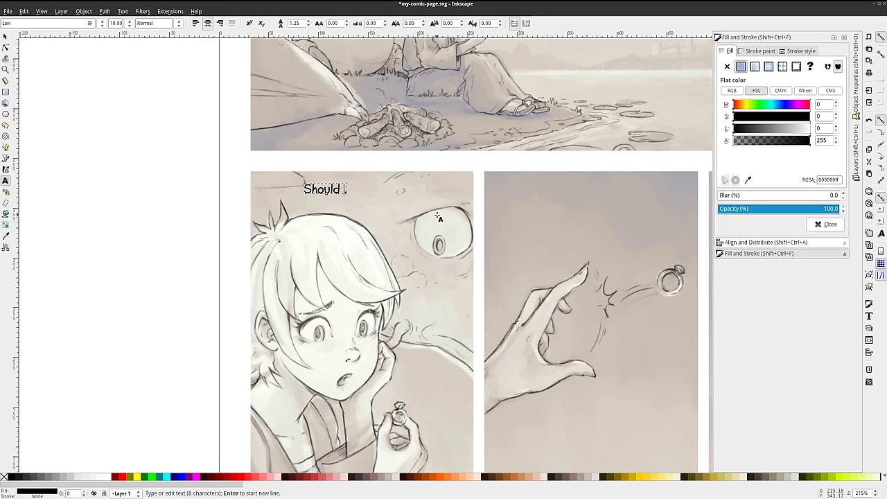
type("we really keep")
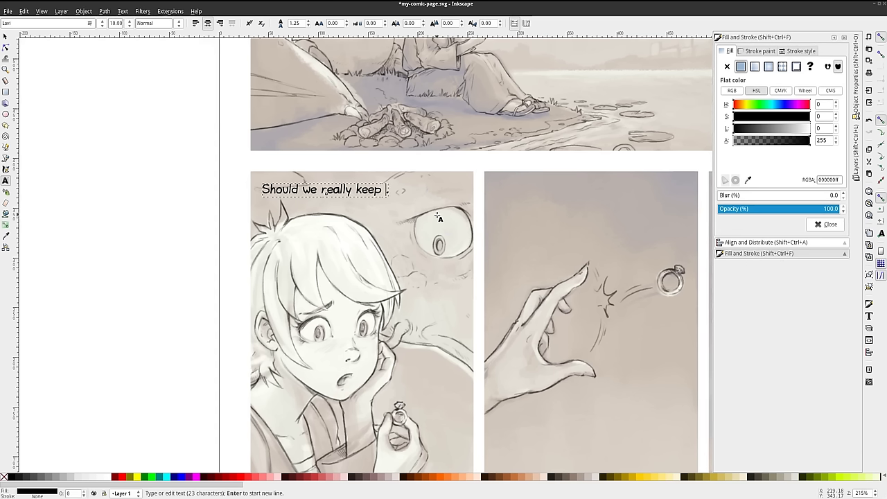
type(" this ?")
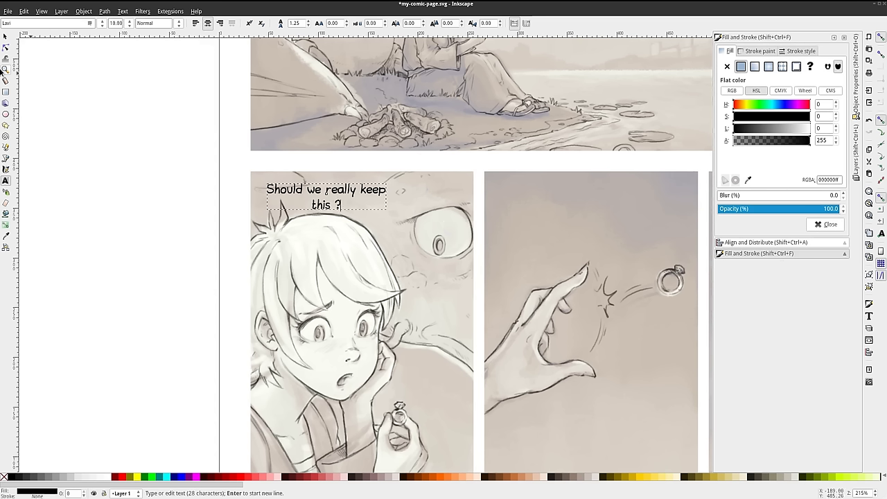
left_click(6, 38)
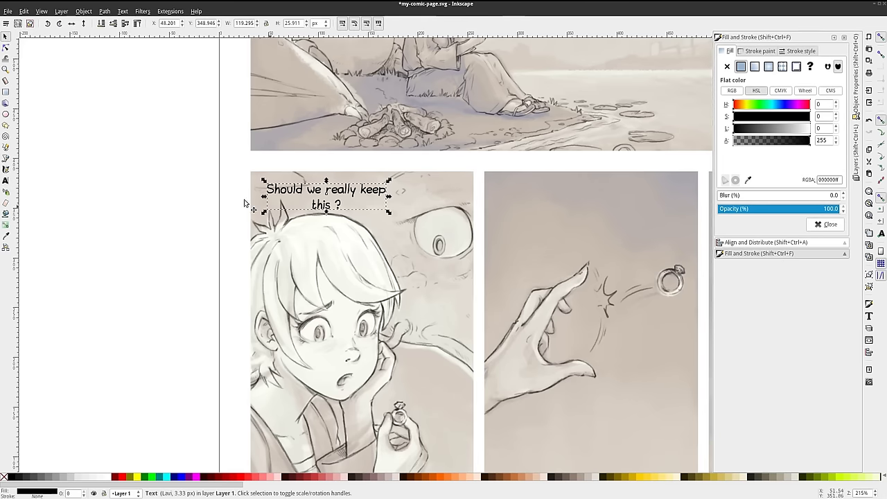
Nudge the question caption slightly within the first panel
key("Escape")
scroll(388, 219, "down", 1)
left_click_drag(434, 325, 413, 221)
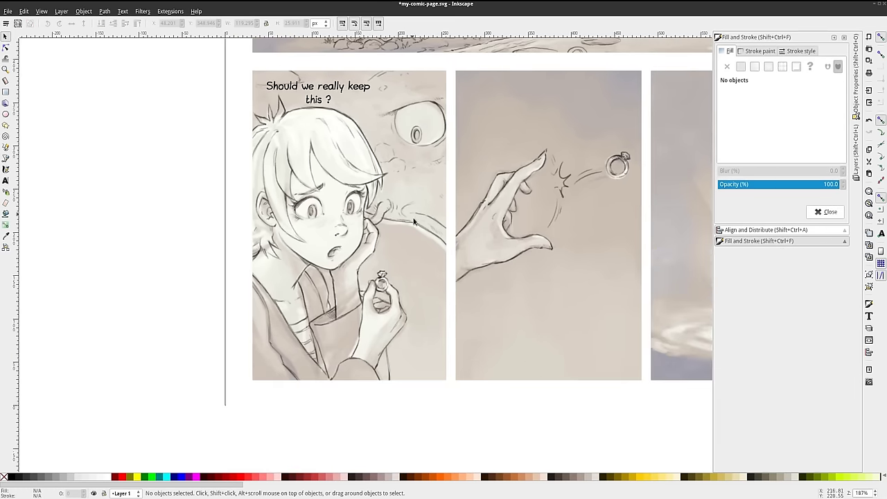
mouse_move(358, 89)
left_mouse_down()
mouse_move(410, 90)
mouse_move(355, 83)
left_mouse_up()
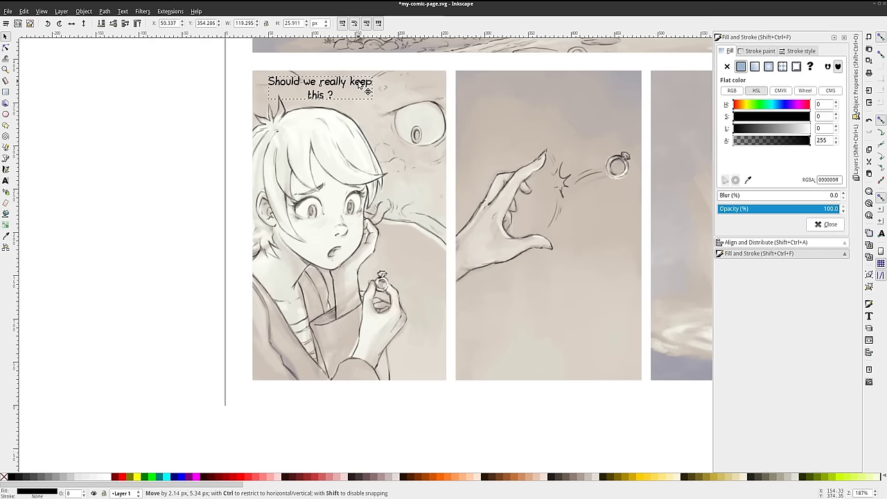
left_click(514, 194)
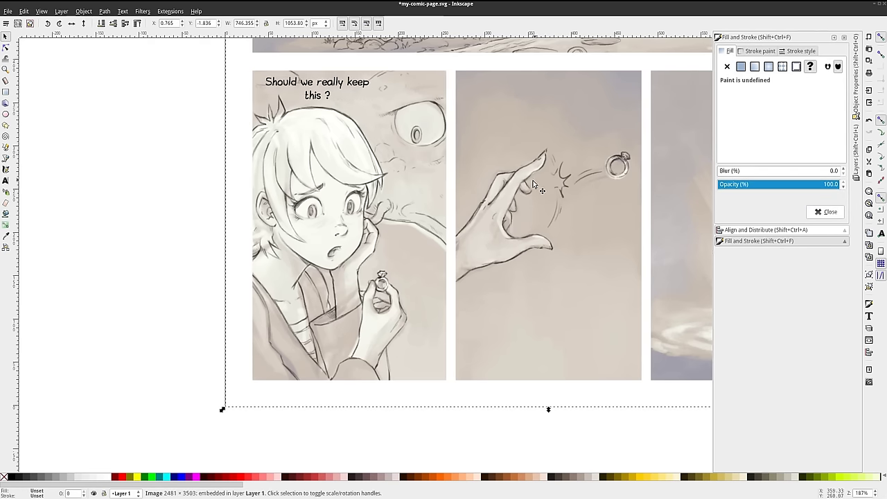
scroll(303, 236, "up", 2)
scroll(304, 236, "right", 3)
Duplicate the caption into the middle panel and retype it as '... probably not'
left_click(198, 133)
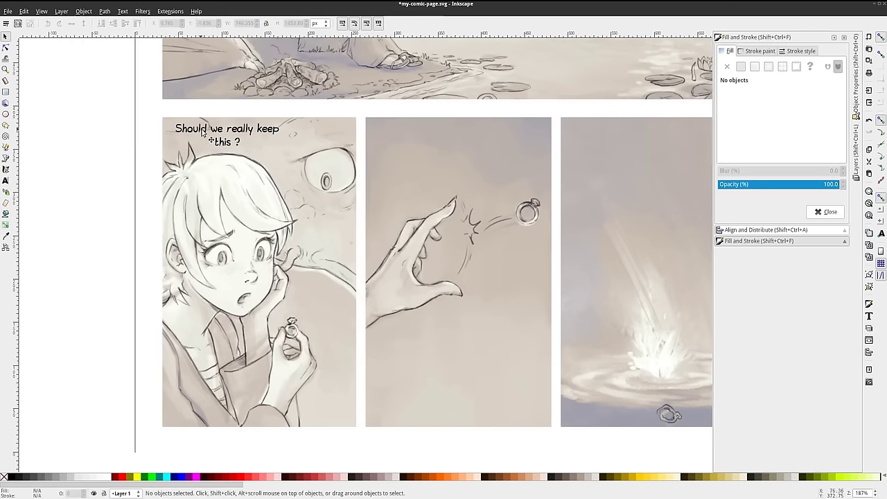
key("ctrl+d")
mouse_move(213, 134)
left_mouse_down()
mouse_move(200, 130)
mouse_move(427, 137)
mouse_move(405, 134)
left_mouse_up()
double_click(468, 146)
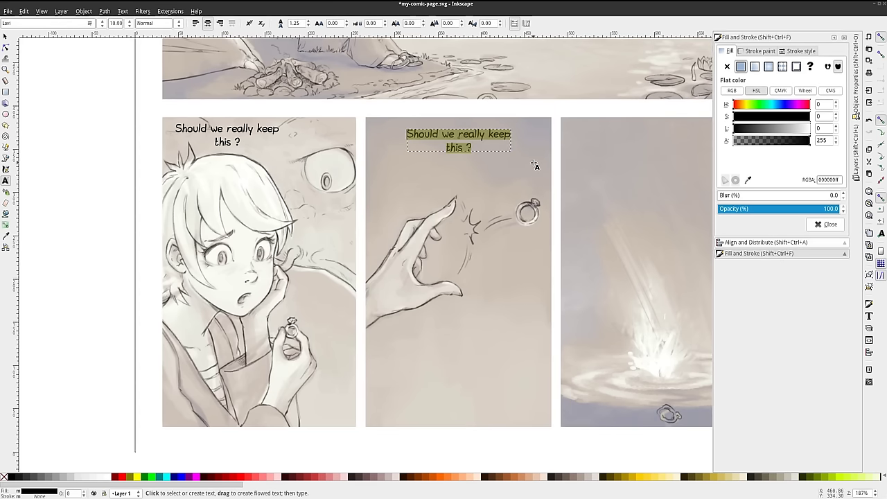
type("rz")
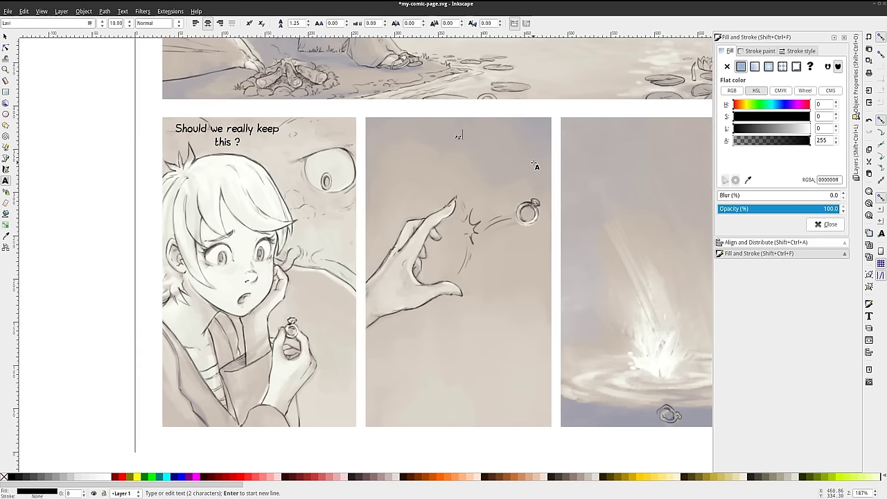
type("bably not")
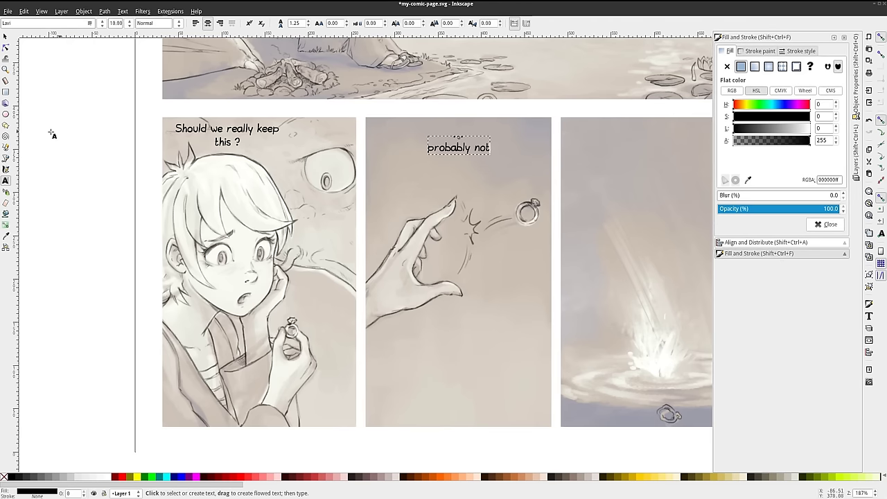
left_click(5, 36)
Move the question caption to the first panel's bottom and '... probably not' lower in the middle panel
key("Escape")
scroll(521, 197, "down", 1, "ctrl")
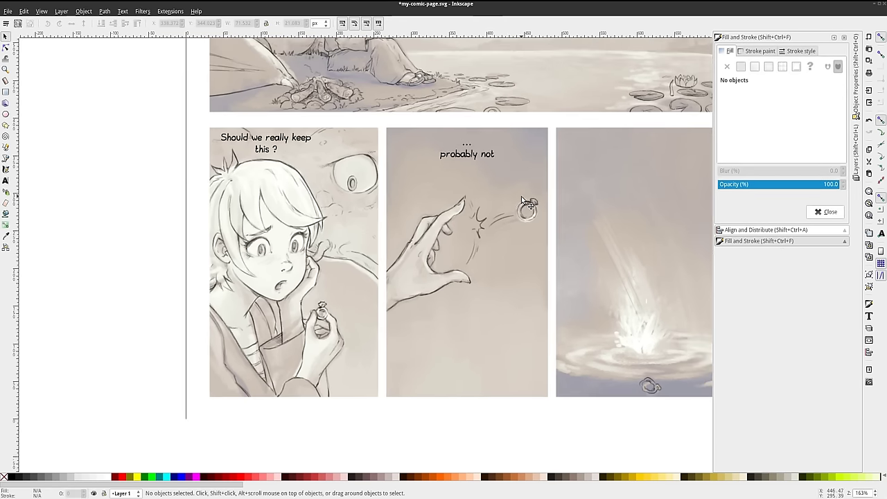
left_click_drag(284, 139, 281, 378)
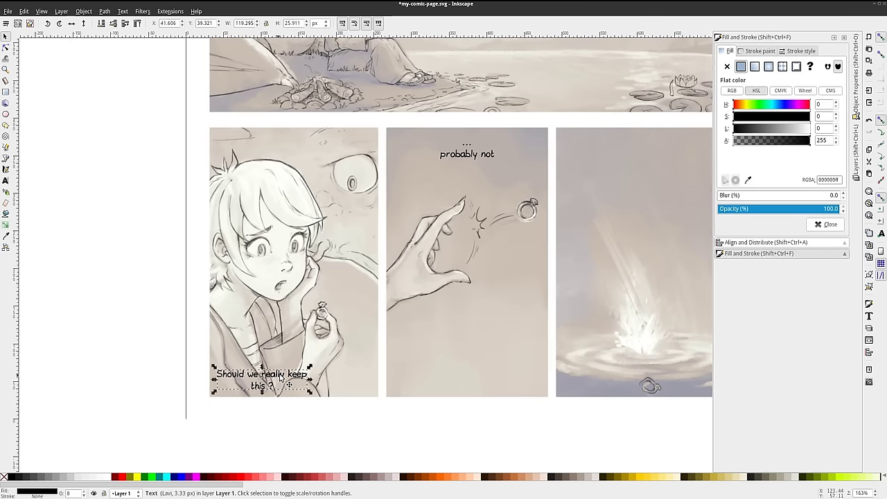
left_click_drag(472, 158, 451, 342)
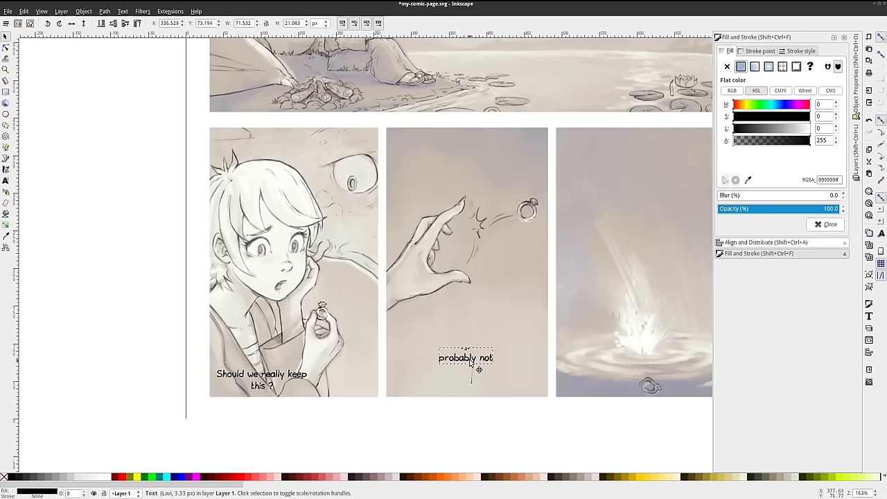
left_click_drag(452, 342, 472, 356)
left_click(490, 413)
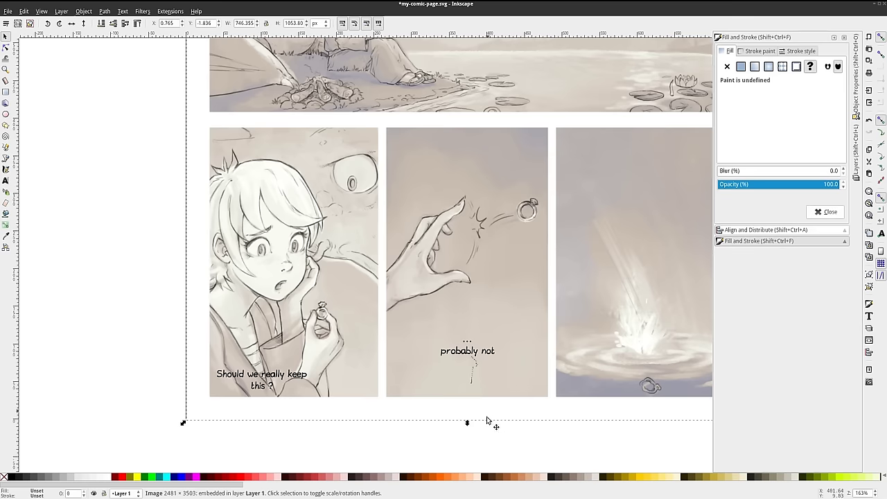
key("Escape")
Settle '... probably not' near the bottom of the middle panel and clear the selection
scroll(495, 370, "down", 2)
scroll(476, 357, "up", 1)
scroll(469, 356, "up", 1)
mouse_move(469, 357)
left_mouse_down()
mouse_move(439, 341)
mouse_move(491, 367)
mouse_move(480, 298)
mouse_move(488, 313)
mouse_move(494, 262)
mouse_move(511, 261)
left_mouse_up()
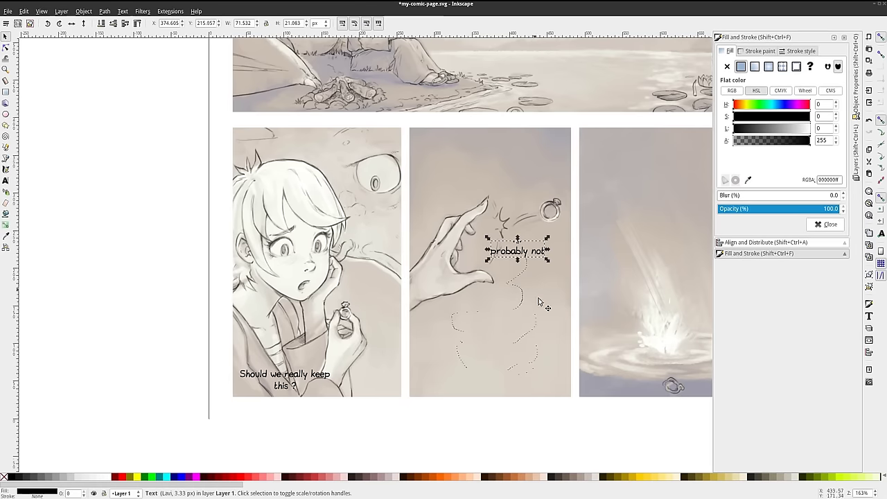
scroll(531, 339, "up", 1)
scroll(525, 333, "down", 1)
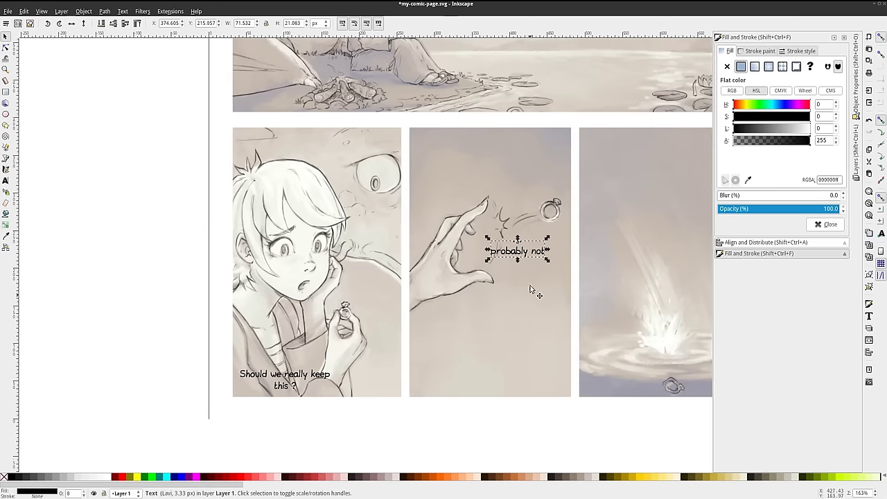
mouse_move(530, 258)
left_mouse_down()
mouse_move(494, 360)
mouse_move(501, 379)
left_mouse_up()
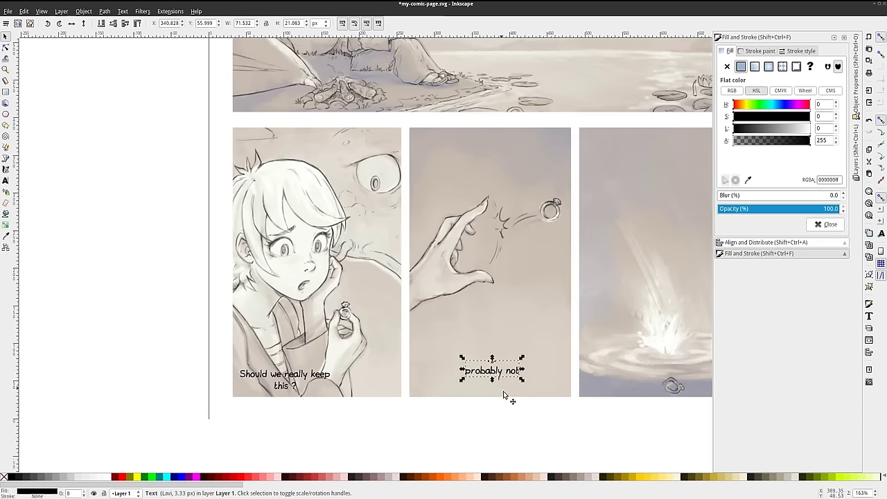
left_click(540, 420)
left_click(515, 441)
scroll(384, 328, "down", 1)
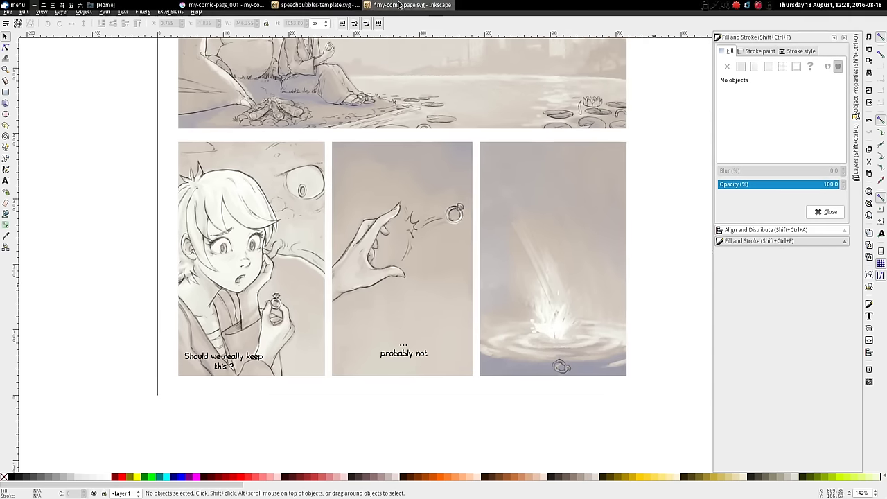
In the speech-bubble template, select a small oval bubble, nudging it slightly right
left_click(222, 4)
scroll(502, 283, "down", 2)
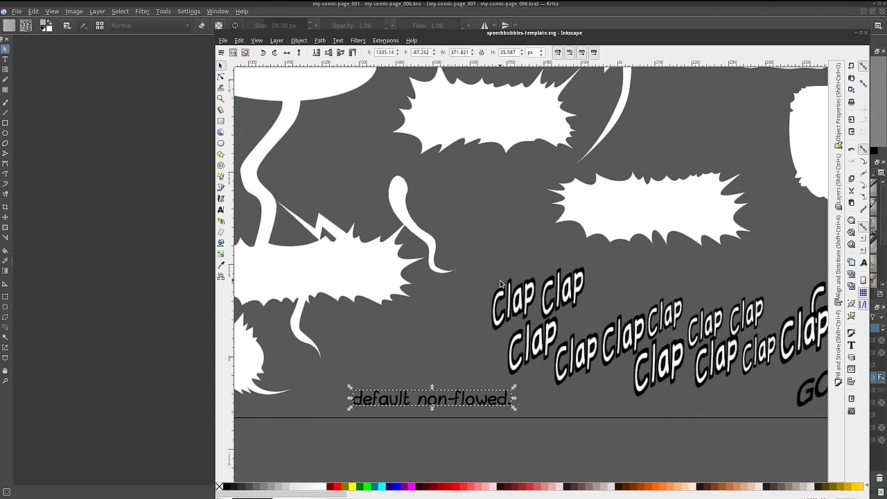
scroll(500, 283, "down", 2)
scroll(500, 284, "down", 1)
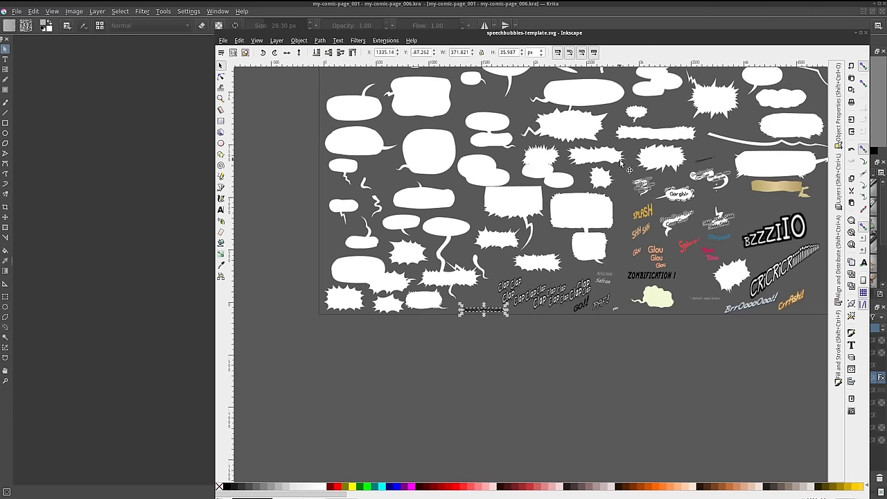
left_click_drag(629, 169, 592, 335)
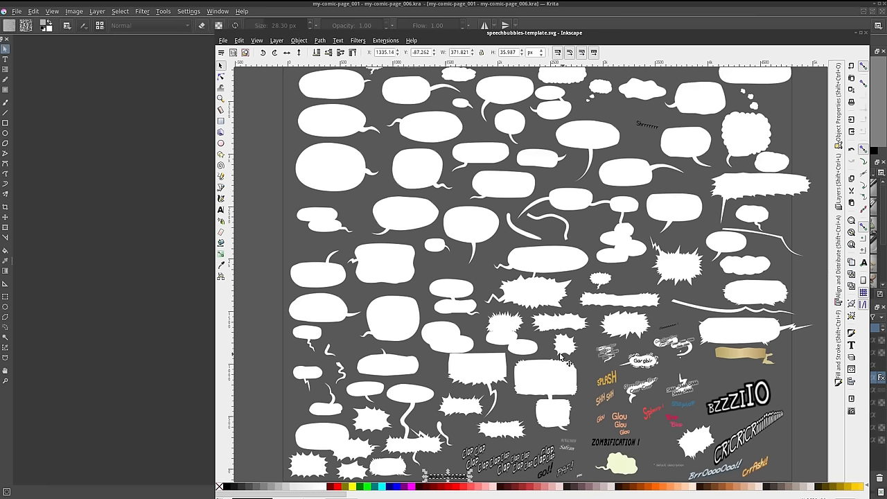
left_click(527, 355)
scroll(526, 354, "up", 3)
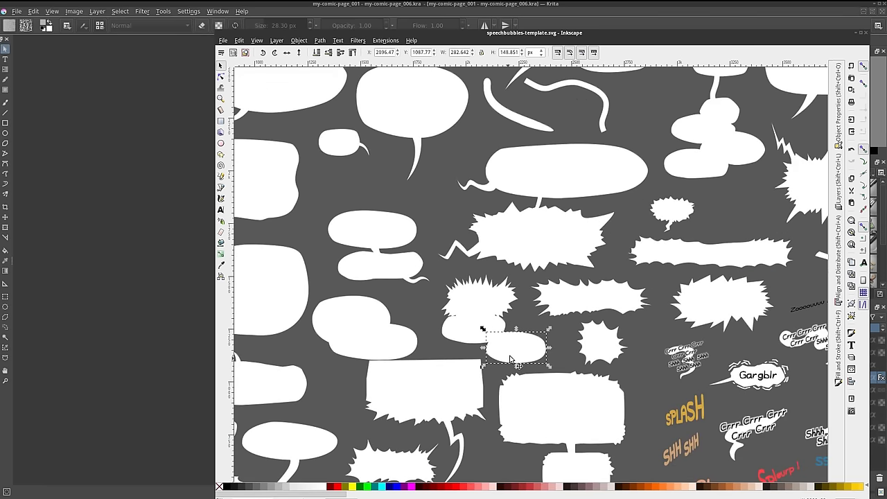
left_click_drag(523, 356, 541, 355)
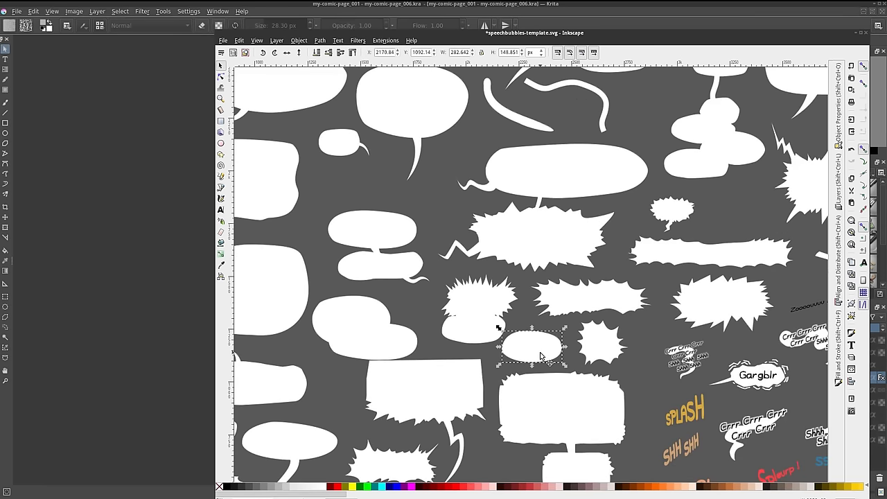
Return to the my-comic-page document
left_click(319, 5)
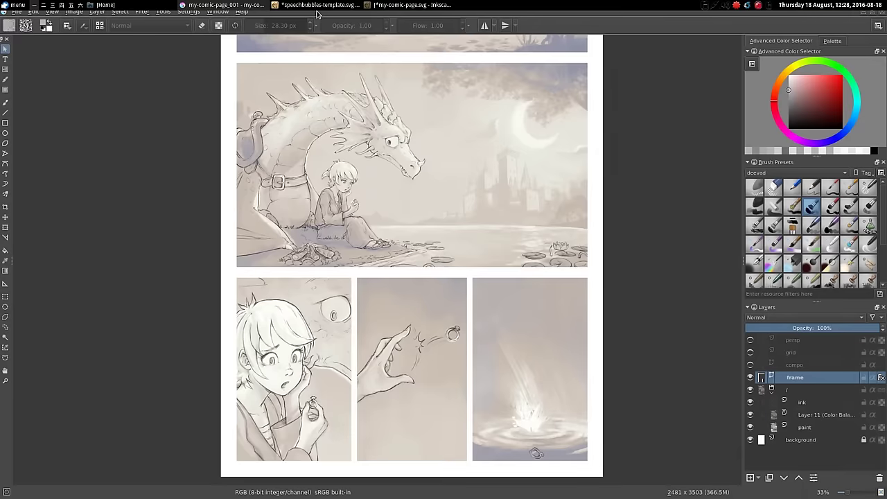
left_click(320, 6)
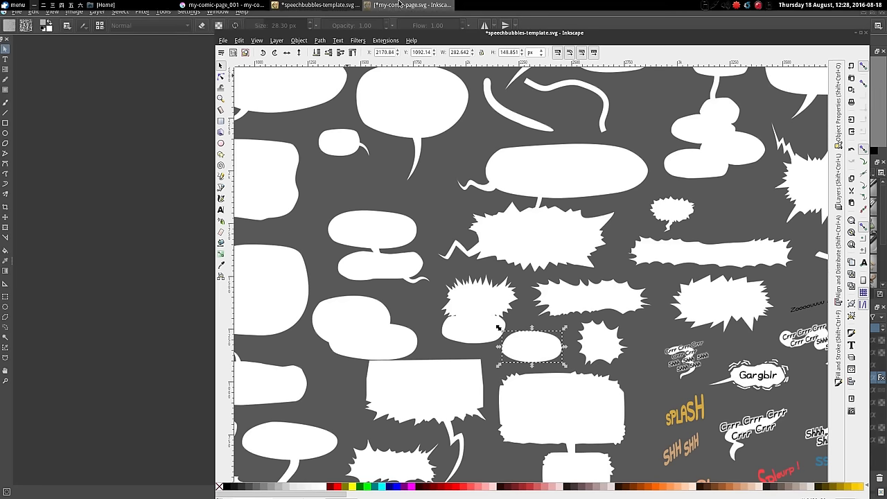
left_click(409, 5)
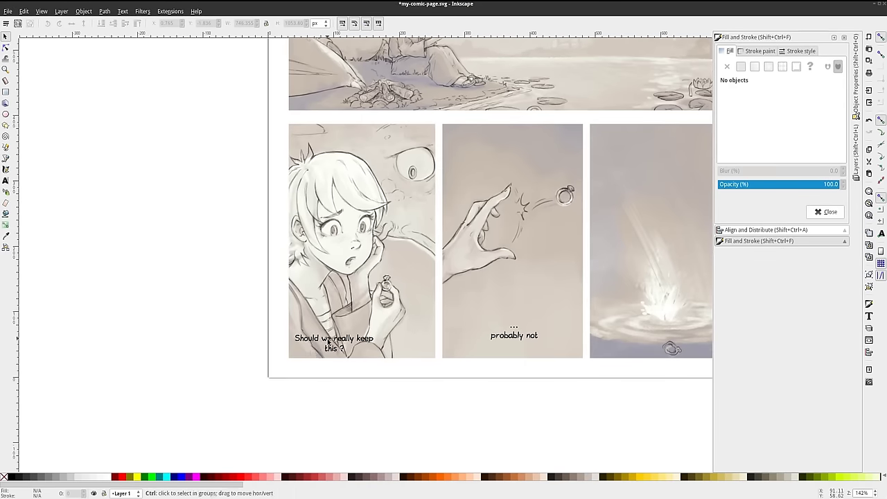
Paste the oval bubble, size it over the question caption and lower it beneath the text
key("ctrl+v")
mouse_move(342, 332)
left_mouse_down()
mouse_move(394, 316)
mouse_move(394, 327)
left_mouse_up()
mouse_move(469, 276)
left_mouse_down()
mouse_move(399, 310)
mouse_move(397, 332)
left_mouse_up()
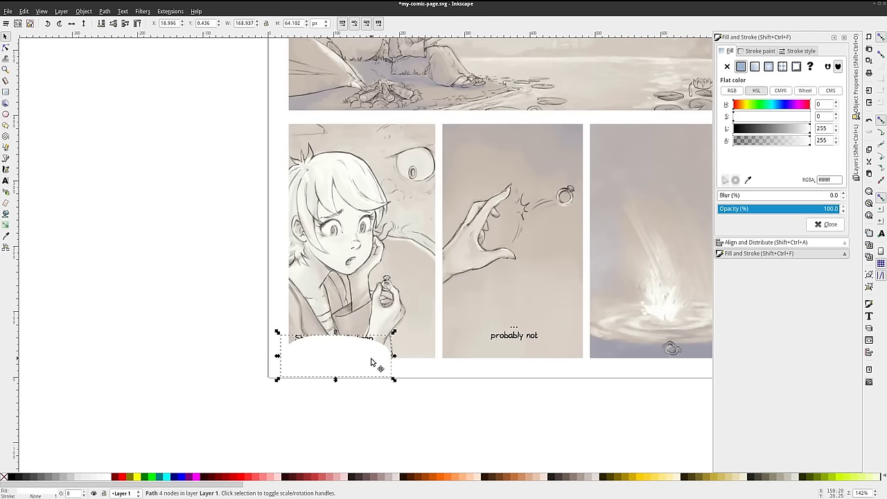
left_click_drag(372, 363, 372, 344)
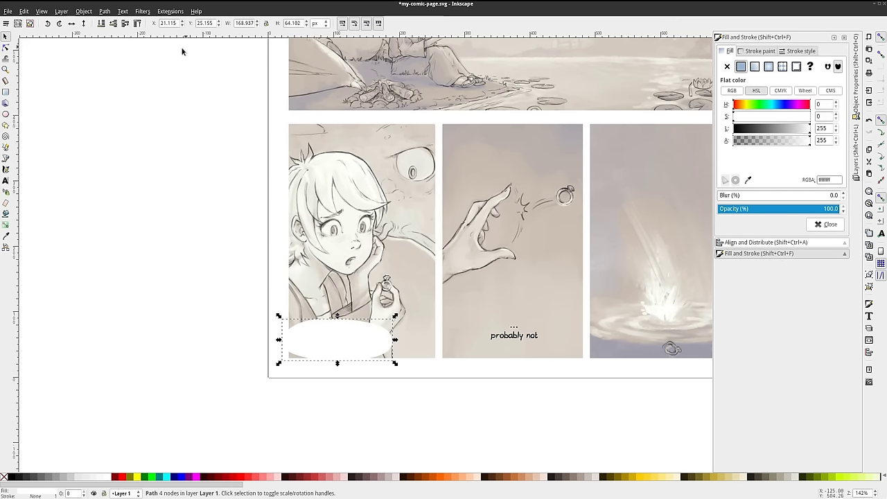
left_click(114, 27)
mouse_move(395, 315)
left_mouse_down()
mouse_move(356, 328)
mouse_move(375, 314)
mouse_move(343, 338)
mouse_move(380, 342)
left_mouse_up()
Keep the white balloon at full opacity in Fill and Stroke, then deselect it
left_click(378, 339)
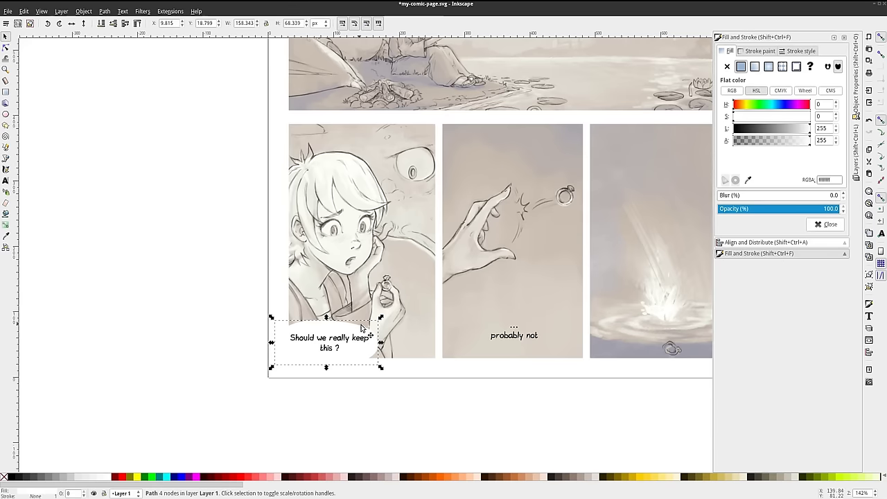
left_click_drag(827, 209, 826, 209)
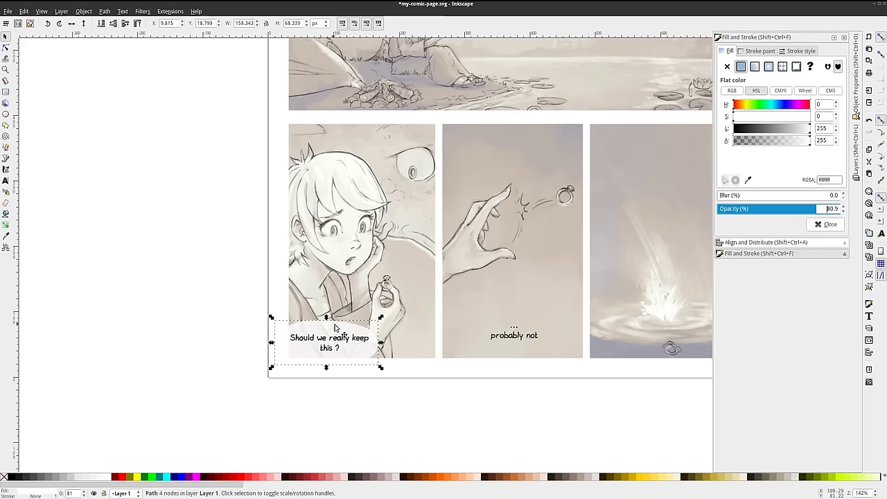
left_click_drag(814, 209, 857, 209)
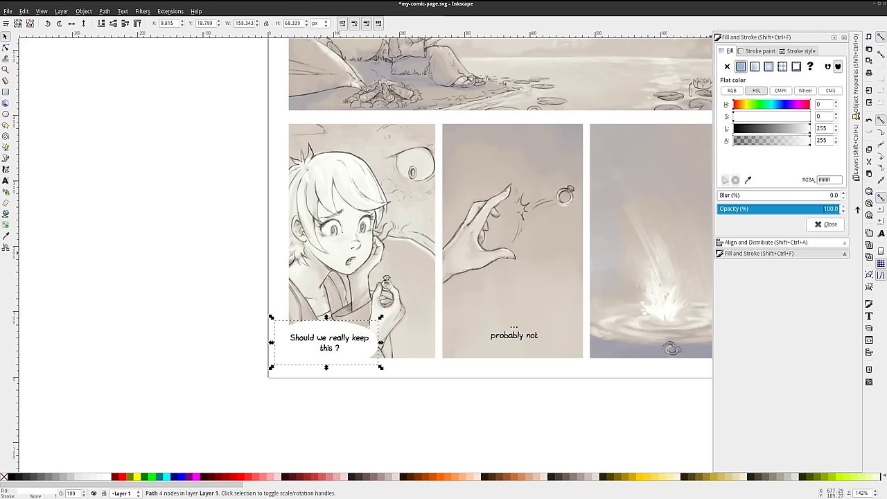
left_click(383, 392)
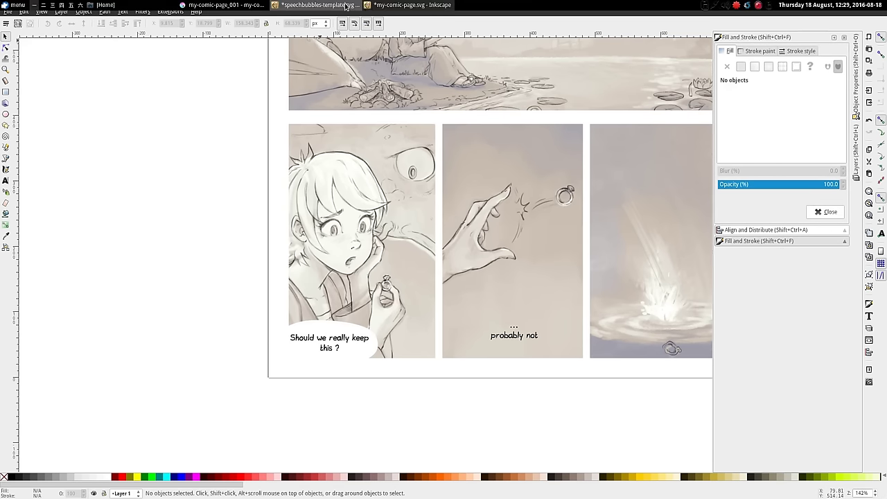
Select the zigzag balloon tail in the speech-bubble template
left_click(396, 10)
scroll(467, 237, "down", 3)
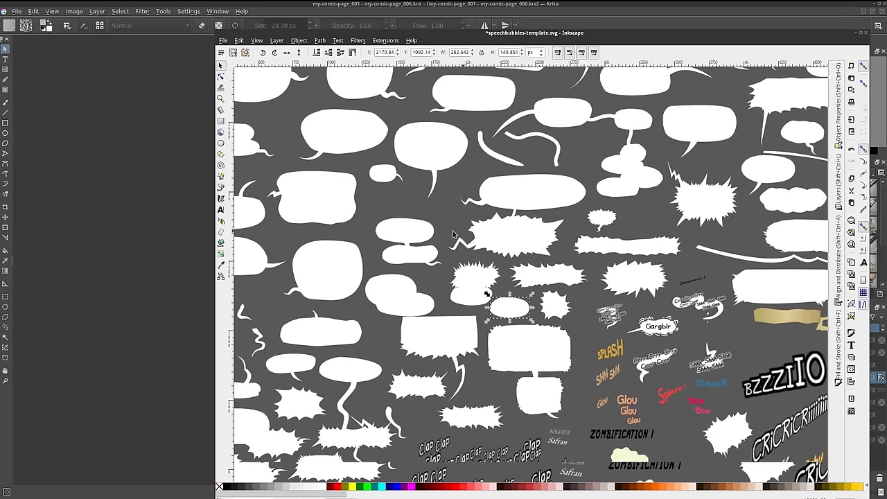
scroll(560, 231, "up", 2)
scroll(554, 319, "up", 1)
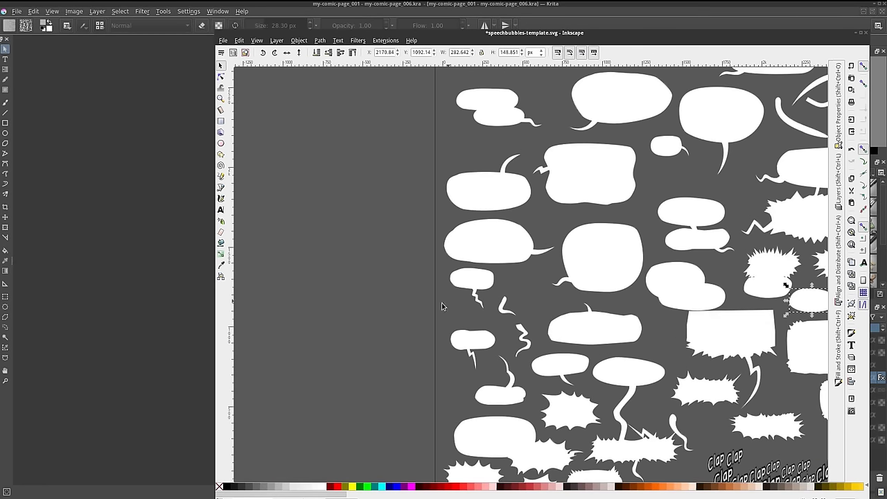
left_click(477, 297)
scroll(477, 292, "up", 2)
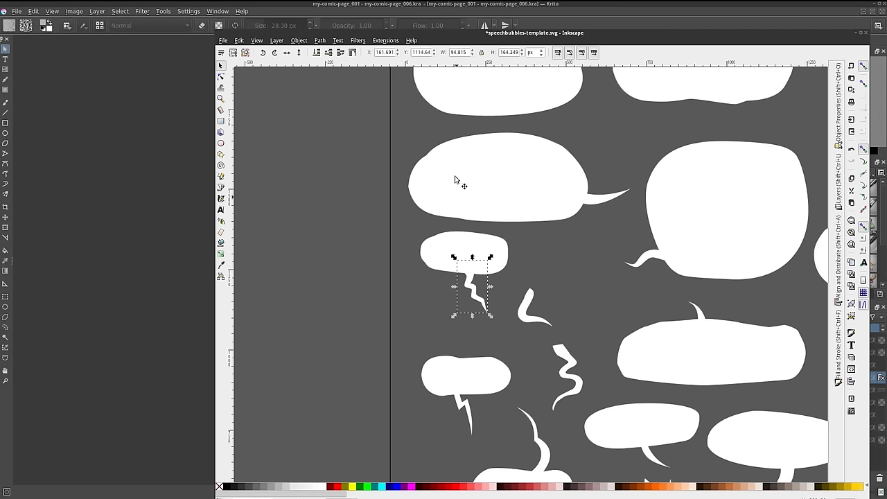
Switch back to my-comic-page.svg via the taskbar
left_click(223, 6)
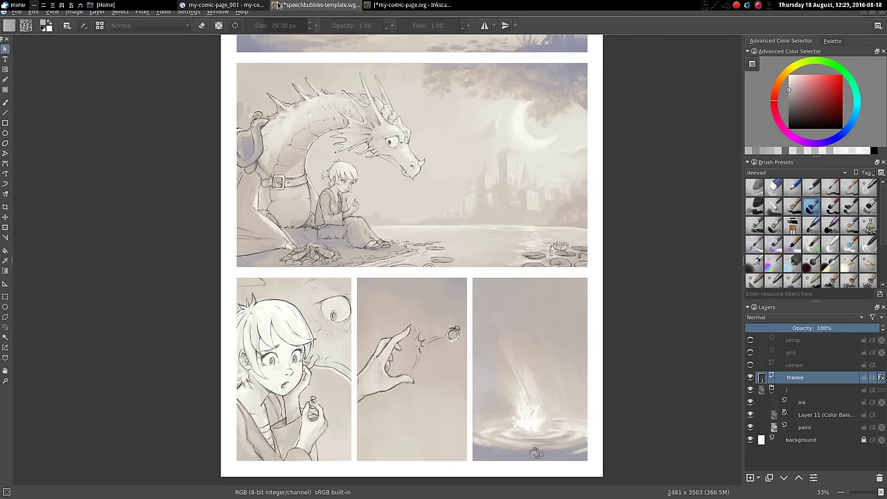
left_click(278, 5)
left_click(385, 5)
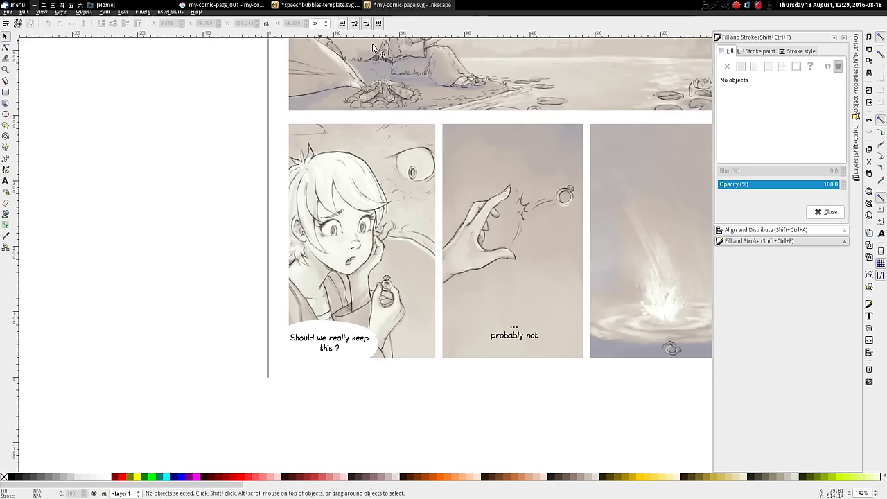
Rotate, shrink and stretch the pasted tail so it points up toward the girl
left_click(352, 301)
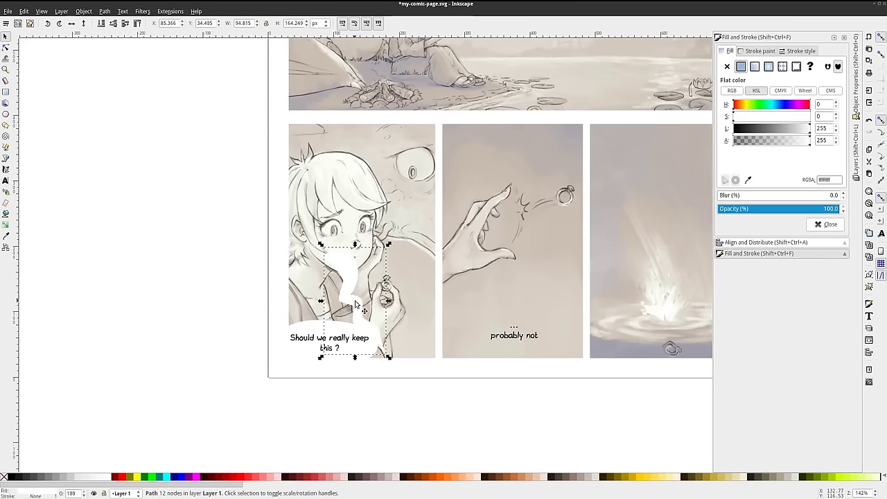
left_click_drag(389, 245, 336, 305)
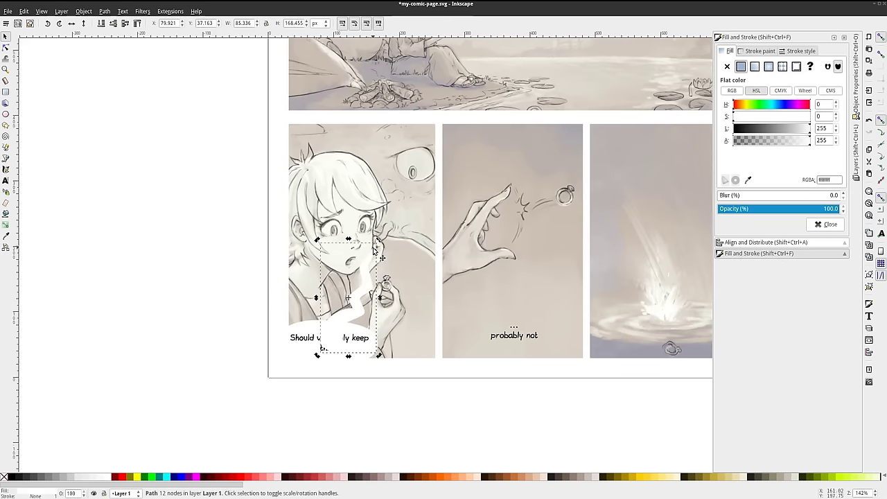
left_click_drag(379, 239, 353, 305)
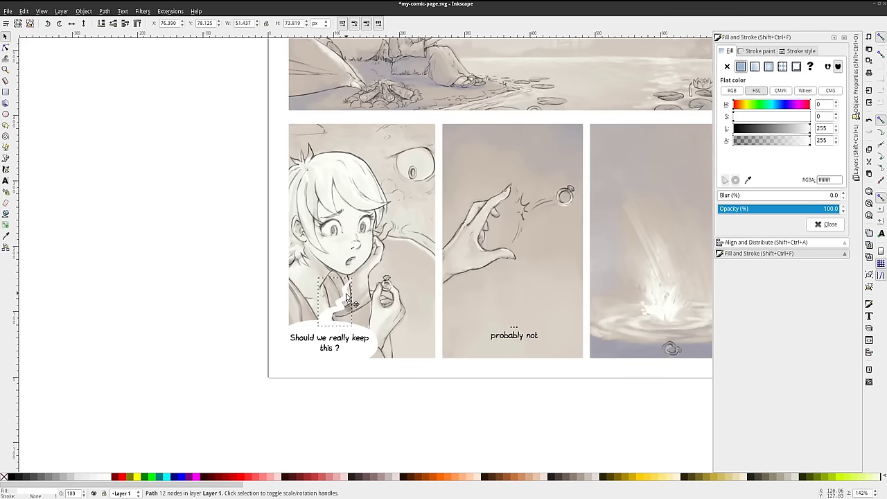
left_click(353, 305)
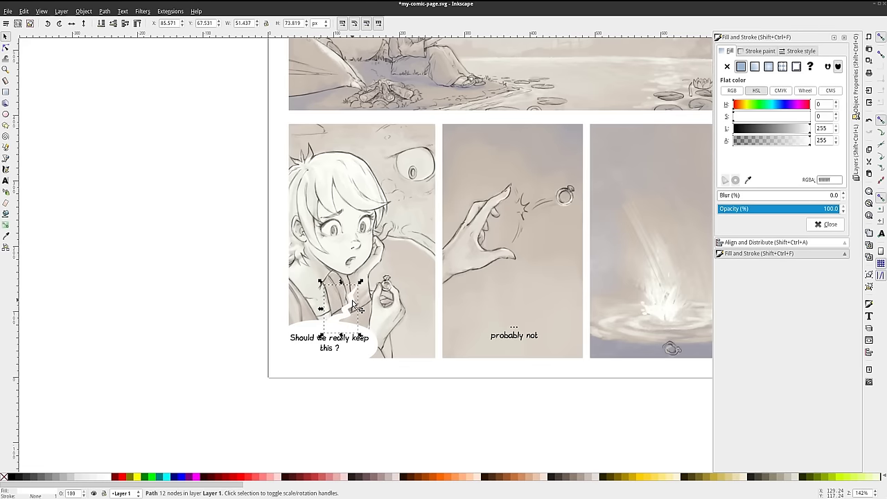
left_click_drag(361, 282, 349, 286)
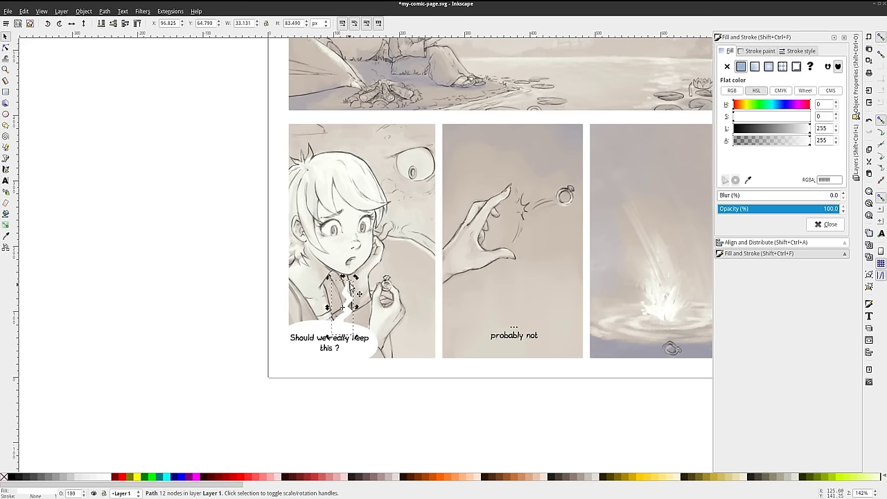
left_click_drag(349, 298, 353, 284)
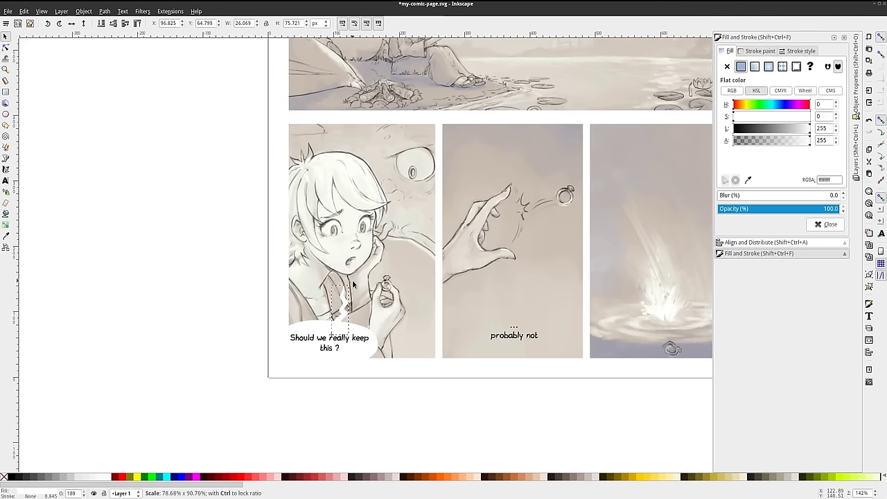
left_click_drag(352, 279, 340, 304)
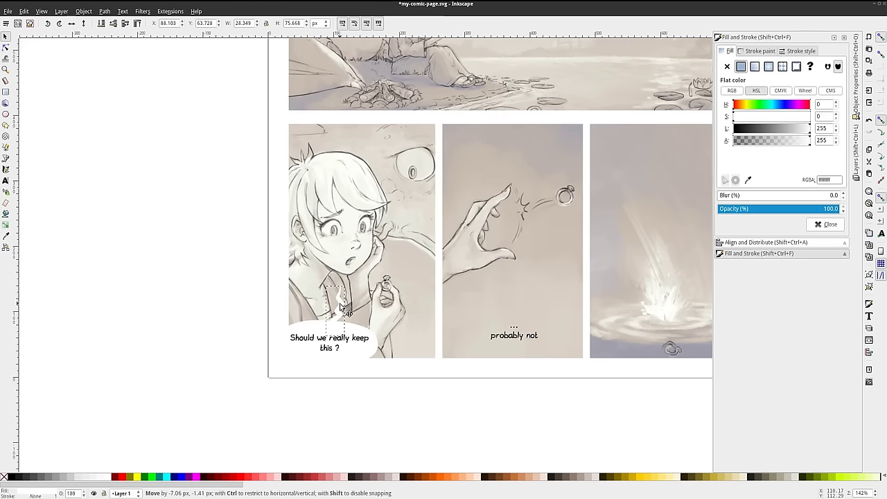
With the Node tool, push a tail node right to reshape its curve
scroll(363, 315, "up", 1)
scroll(363, 315, "up", 1)
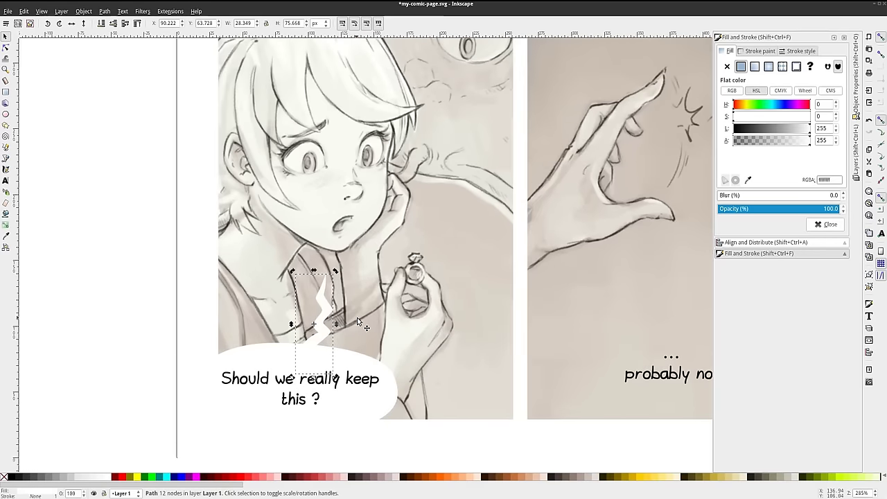
scroll(363, 315, "down", 1)
scroll(363, 316, "down", 1)
left_click(426, 427)
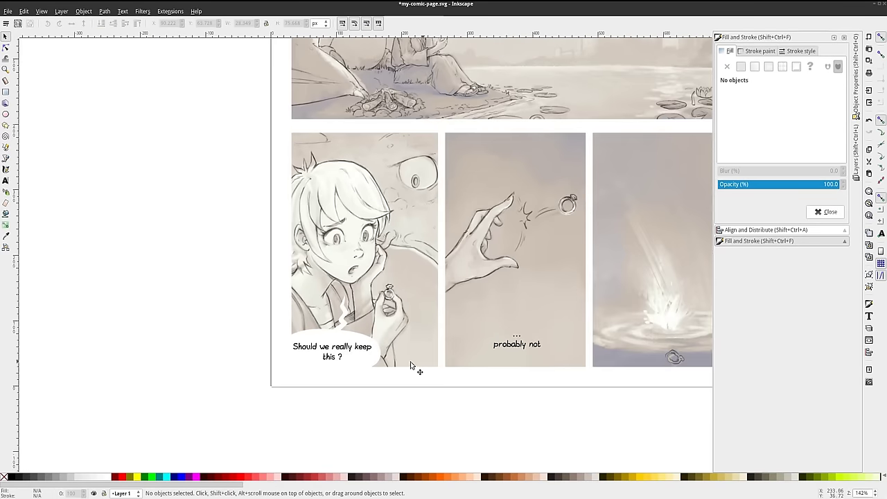
scroll(349, 337, "up", 1)
scroll(349, 336, "up", 2)
left_click(341, 310)
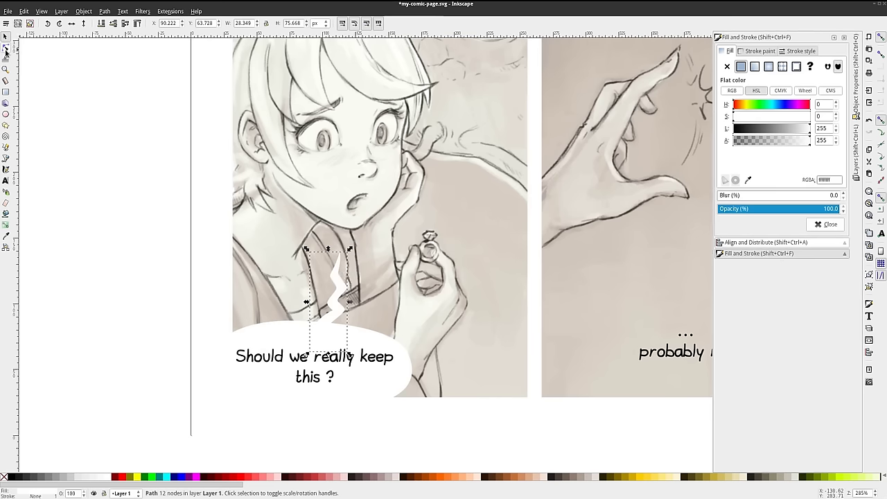
left_click(6, 51)
left_click_drag(332, 325, 338, 327)
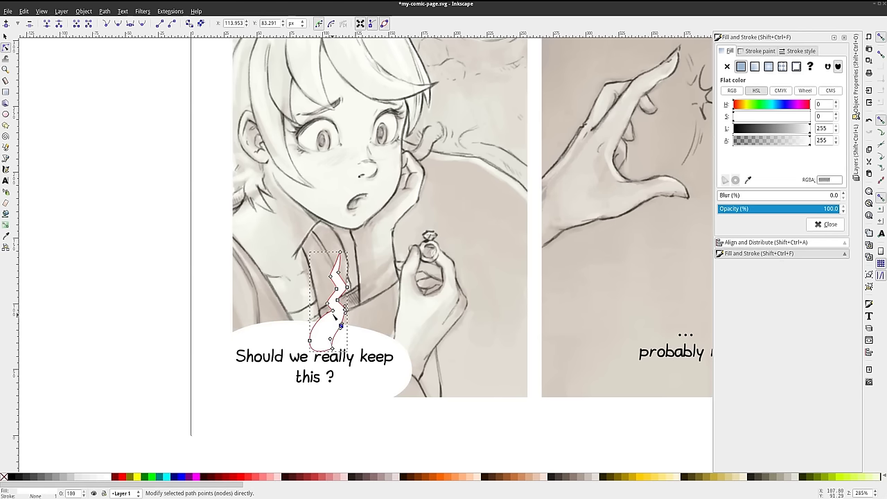
left_click(5, 36)
left_click(81, 140)
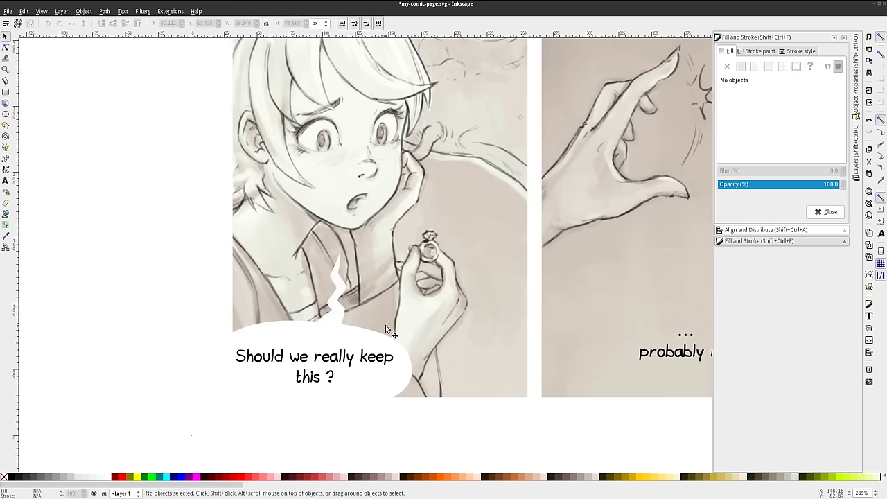
Pull a lower tail node left so it curves into the bubble, then deselect
scroll(385, 325, "down", 2)
scroll(329, 311, "up", 2)
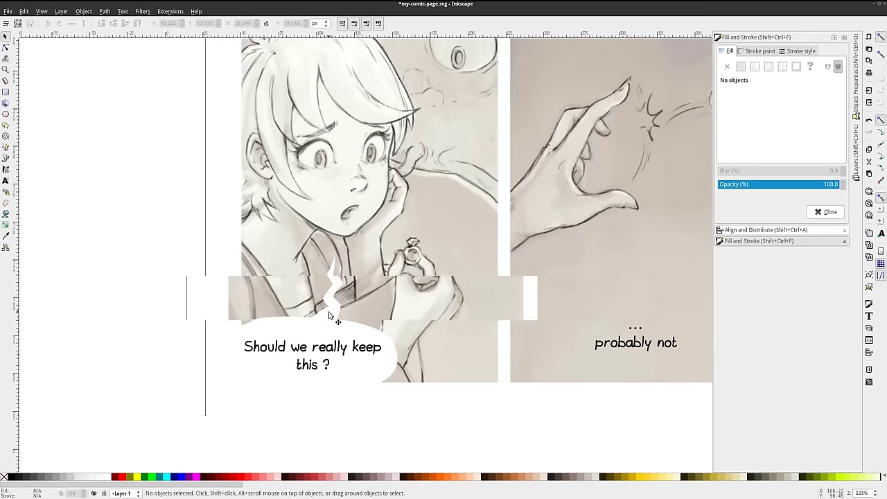
scroll(328, 311, "up", 1)
left_click(328, 311)
left_click(5, 47)
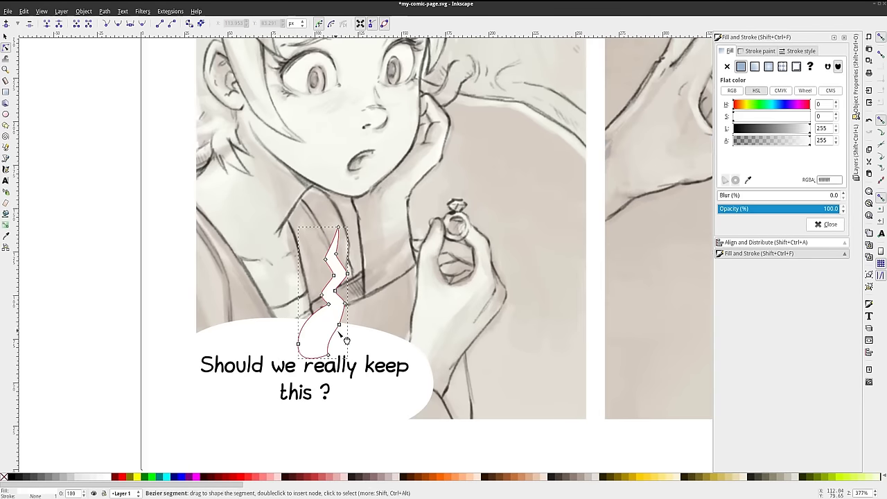
left_click_drag(339, 323, 329, 325)
key("s")
key("Escape")
scroll(338, 254, "down", 2, "ctrl")
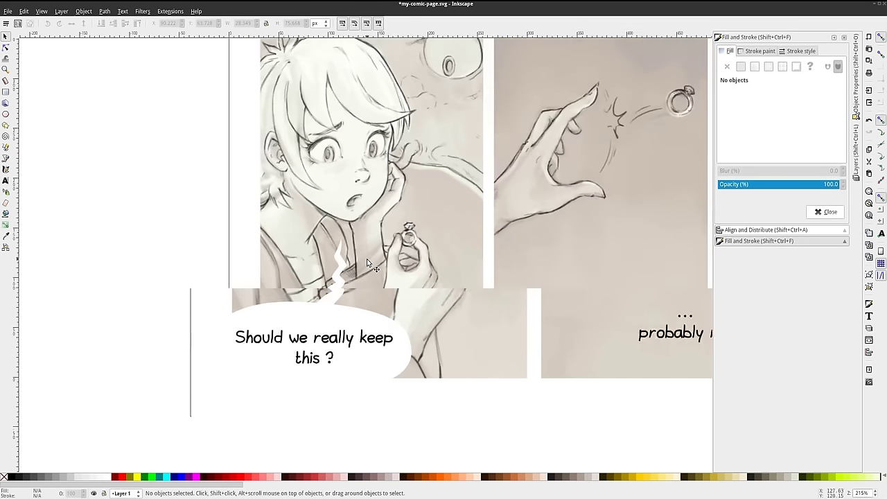
scroll(382, 296, "down", 1, "ctrl")
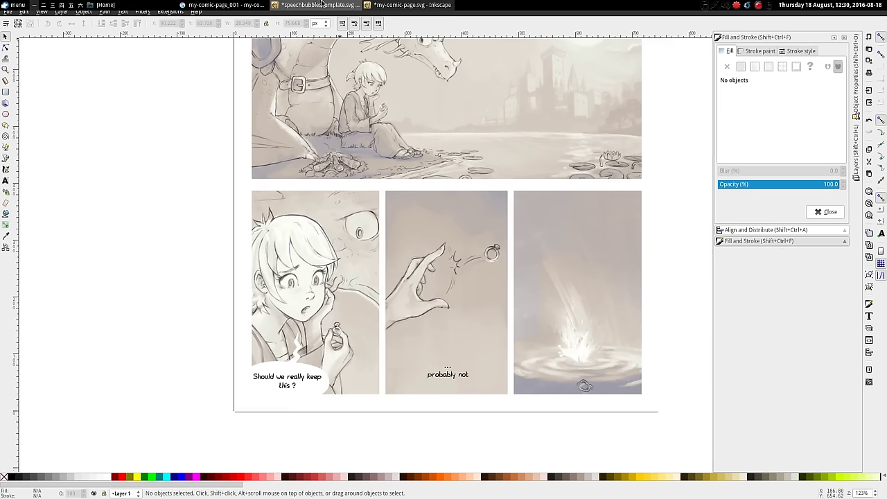
Browse the template sheet, select a plain oval balloon and return to my-comic-page.svg
left_click(377, 4)
scroll(623, 308, "down", 3)
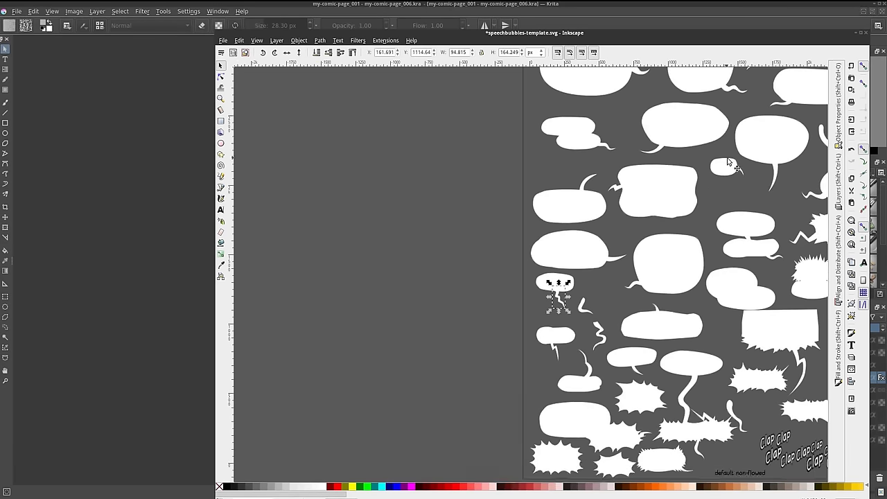
scroll(498, 288, "up", 2)
scroll(531, 287, "up", 3)
scroll(550, 221, "up", 1)
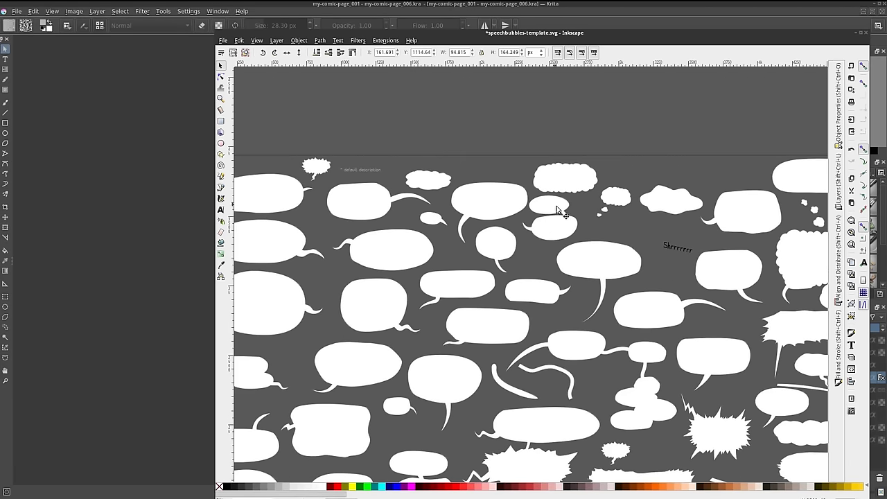
scroll(630, 234, "down", 3)
scroll(596, 296, "down", 3)
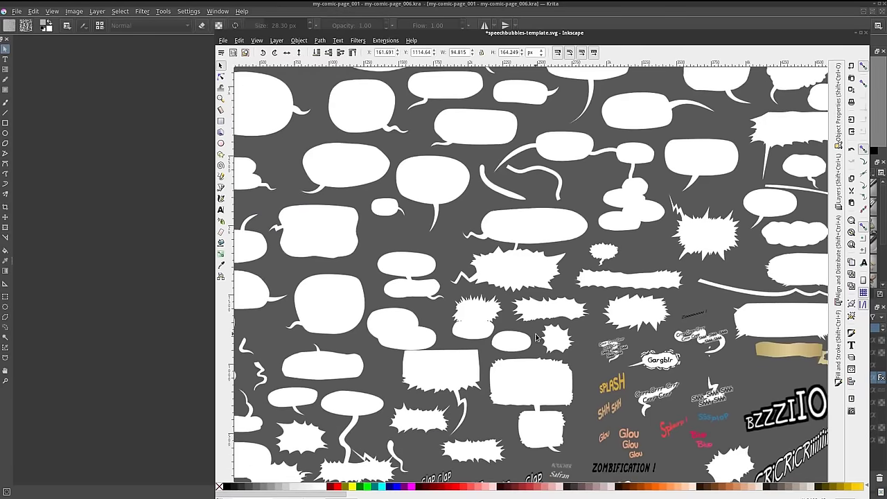
scroll(596, 297, "down", 3)
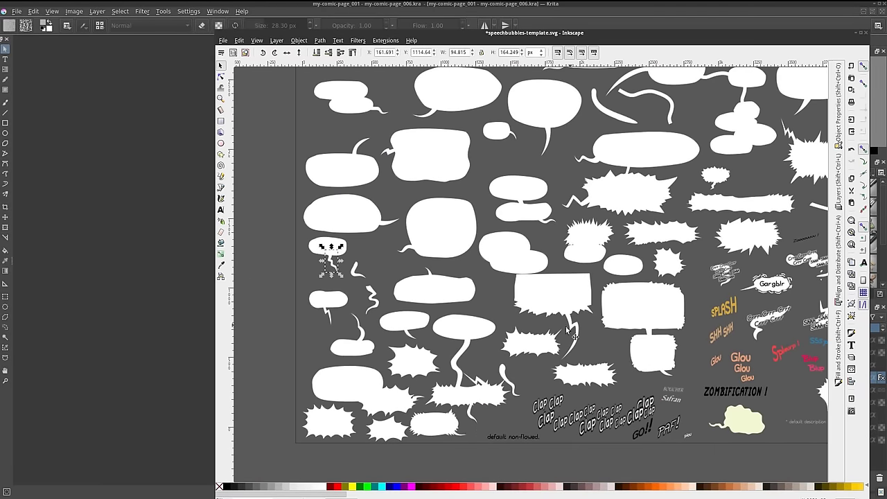
scroll(563, 350, "right", 1)
scroll(545, 308, "right", 4)
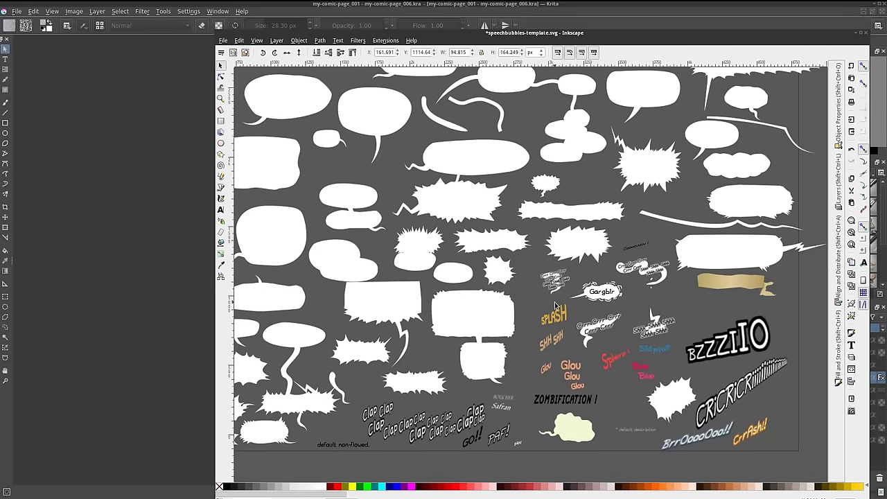
scroll(526, 201, "up", 2)
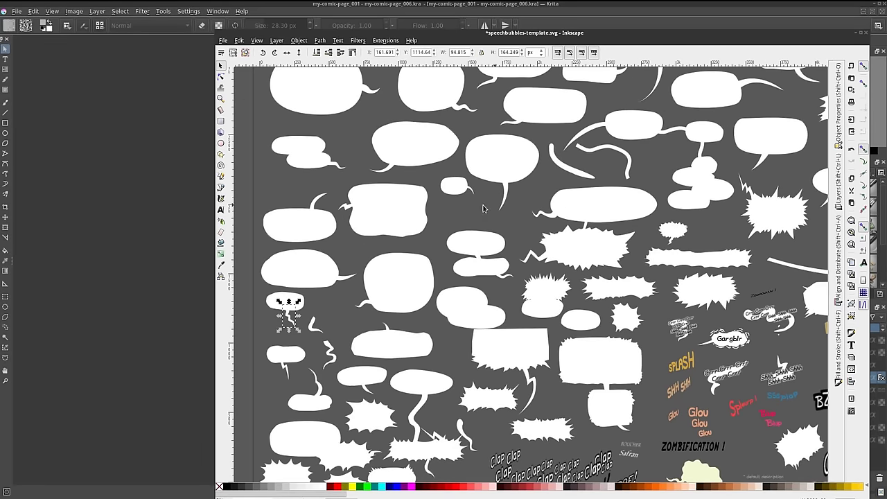
scroll(451, 208, "left", 3)
scroll(381, 312, "up", 3)
left_click(654, 256)
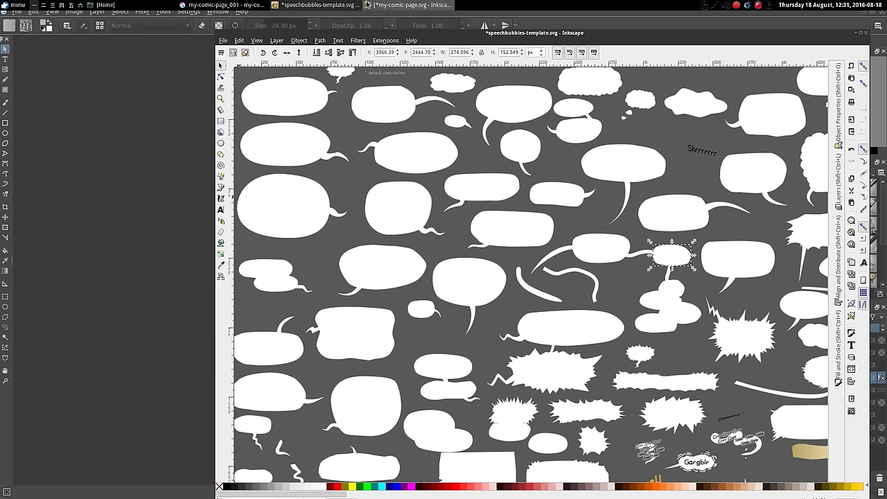
left_click(409, 4)
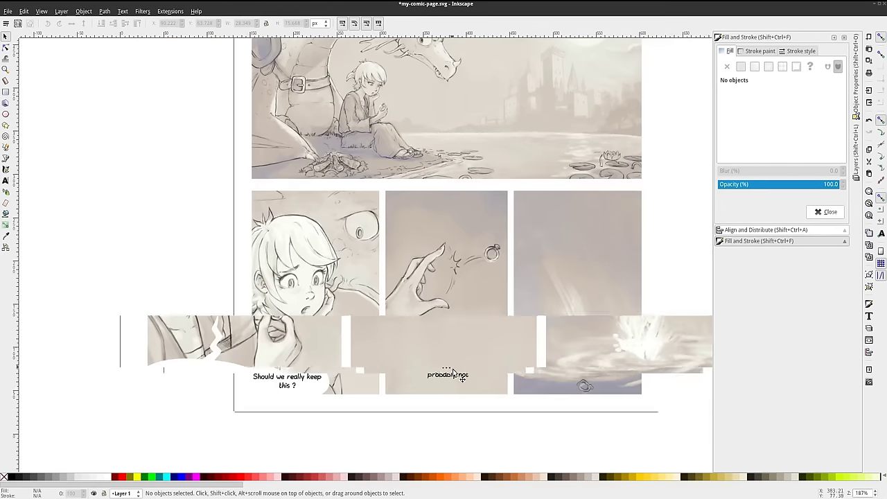
Paste the white oval bubble, shrink it into the middle panel and lower it beneath the '... probably not' text
scroll(452, 367, "up", 1)
key("ctrl+v")
left_click_drag(586, 298, 476, 362)
left_click_drag(428, 399, 465, 384)
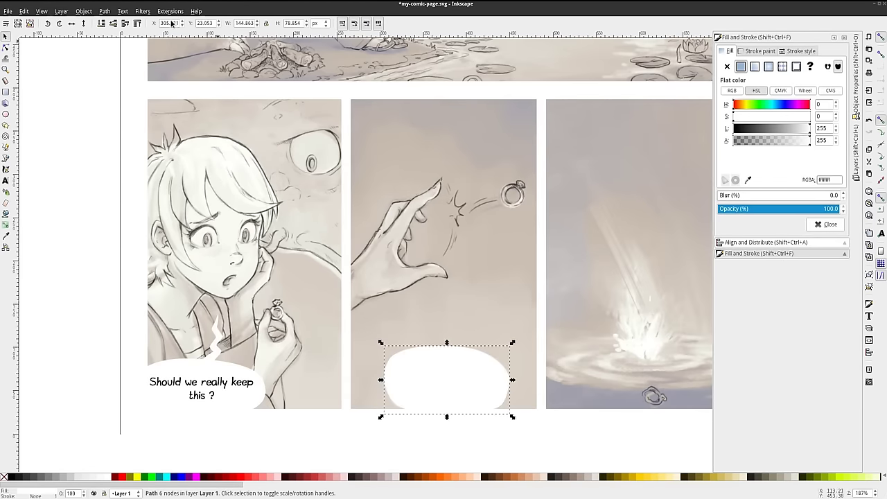
left_click(114, 24)
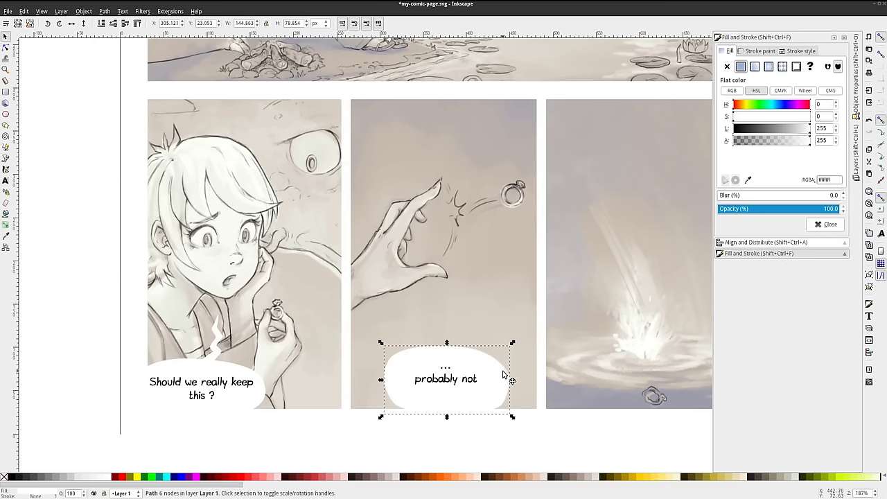
Fine-tune the bubble's size and position so it neatly frames the caption
left_click_drag(512, 342, 477, 358)
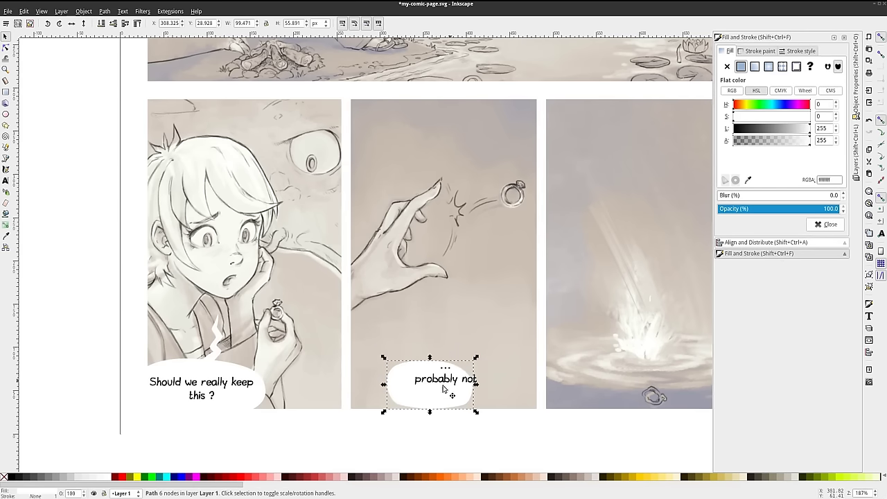
left_click_drag(435, 400, 451, 391)
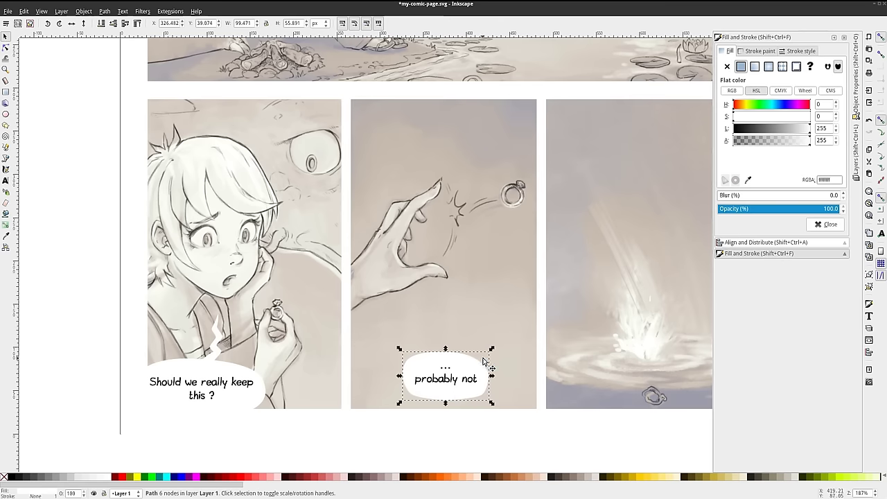
left_click_drag(491, 350, 489, 358)
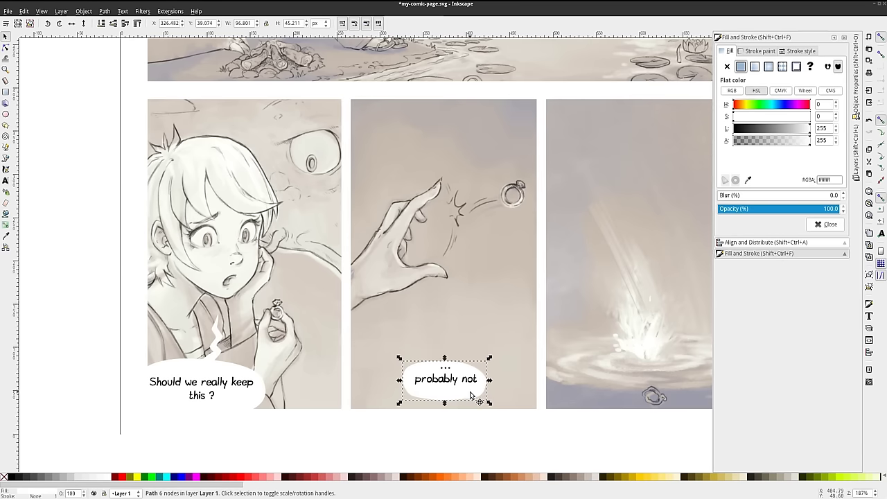
left_click(536, 431)
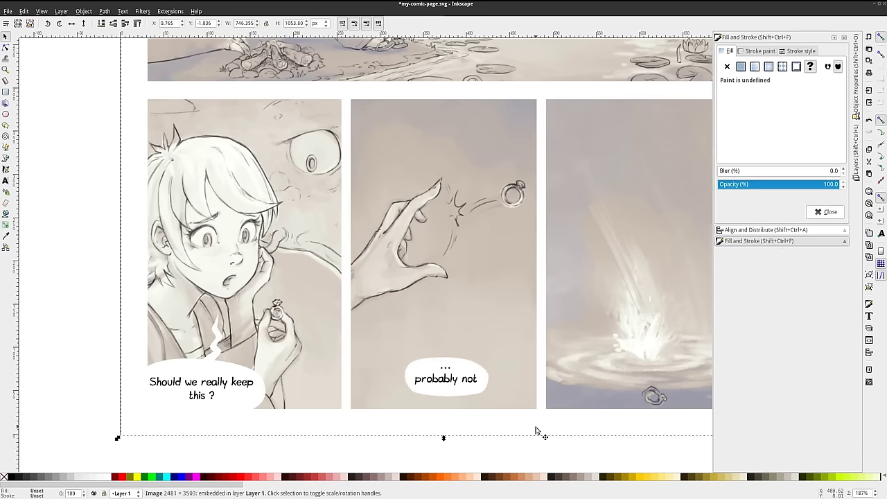
left_click(485, 380)
left_click_drag(403, 399, 433, 409)
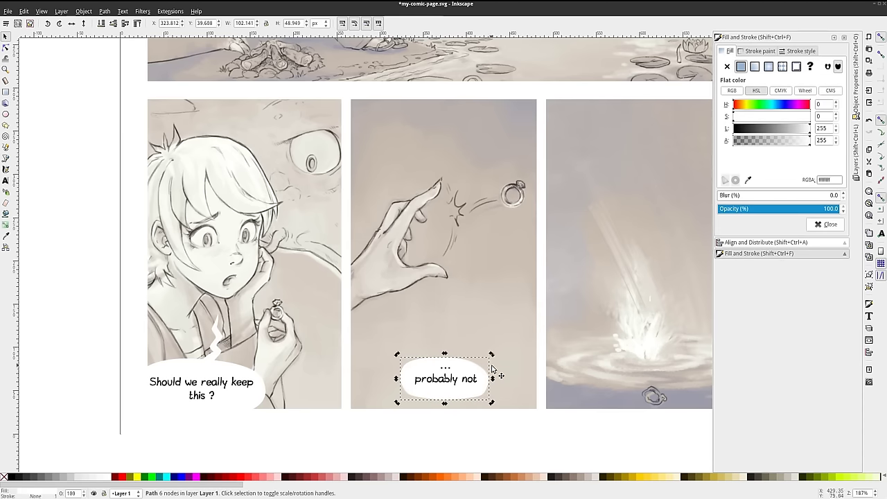
left_click_drag(492, 354, 487, 381)
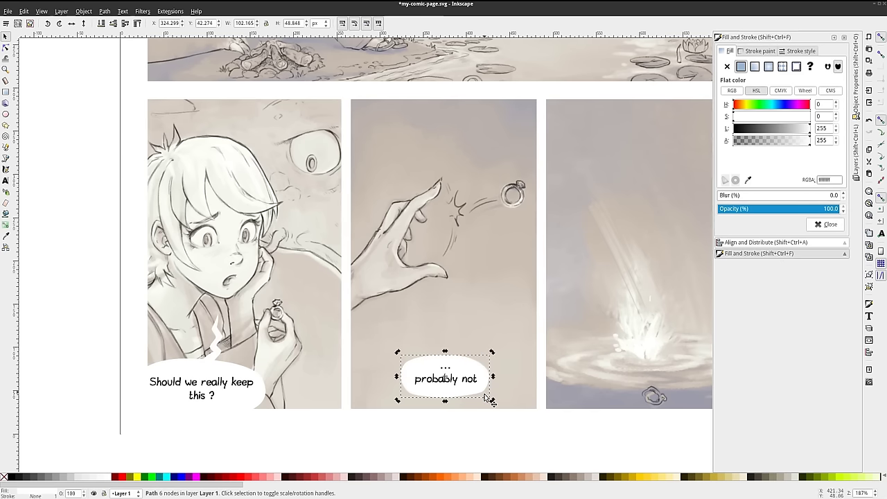
left_click(524, 435)
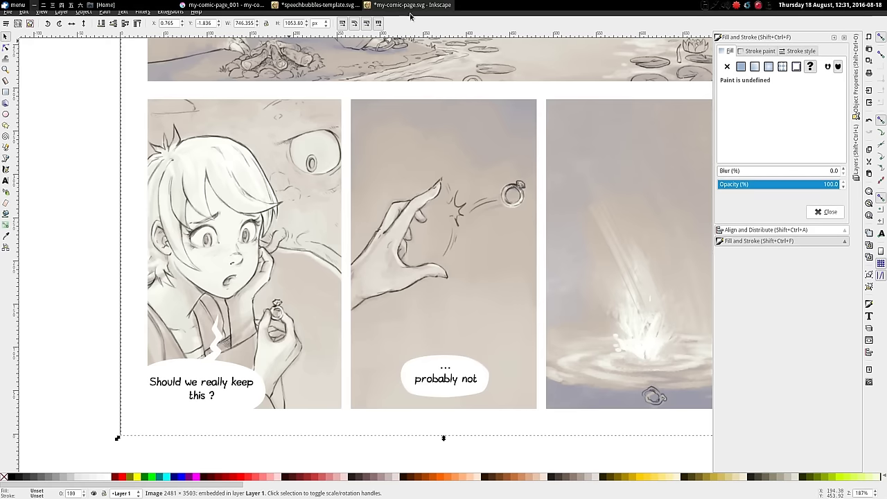
Select a small curved bubble tail in the speech-bubble template
left_click(411, 6)
scroll(457, 167, "up", 1)
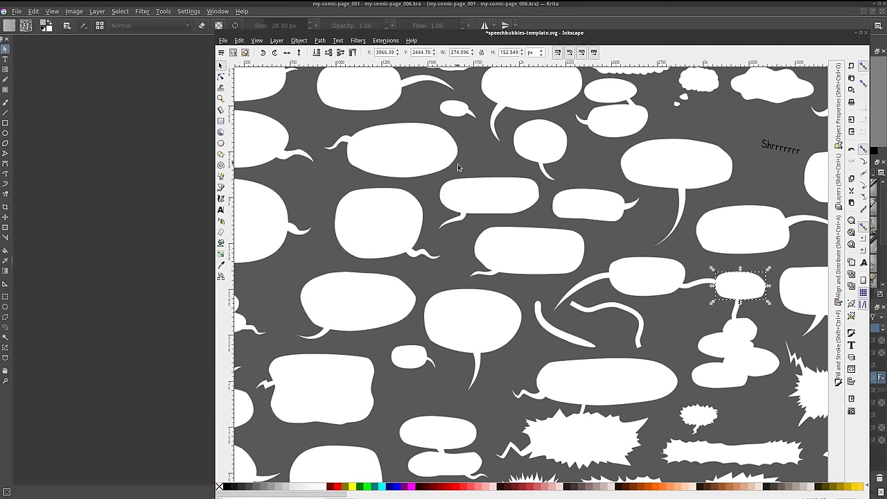
left_click_drag(362, 282, 517, 217)
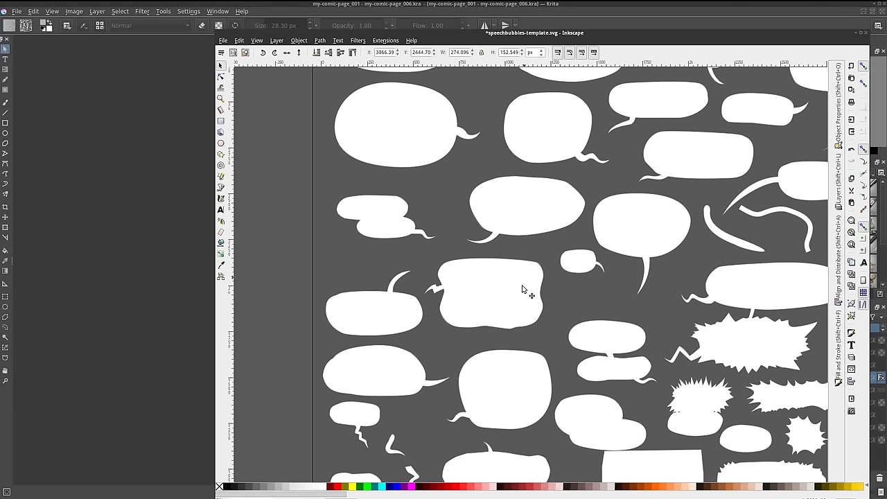
scroll(510, 354, "down", 6)
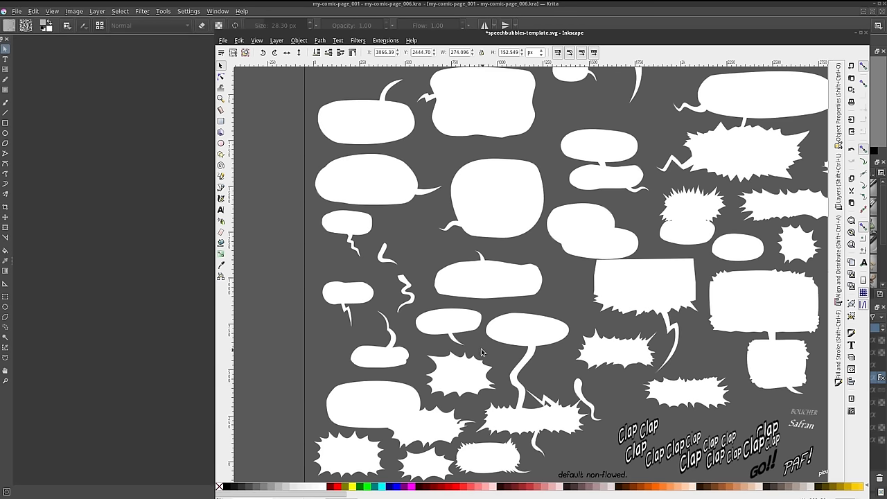
scroll(482, 352, "up", 1)
scroll(482, 352, "up", 1)
left_click(487, 187)
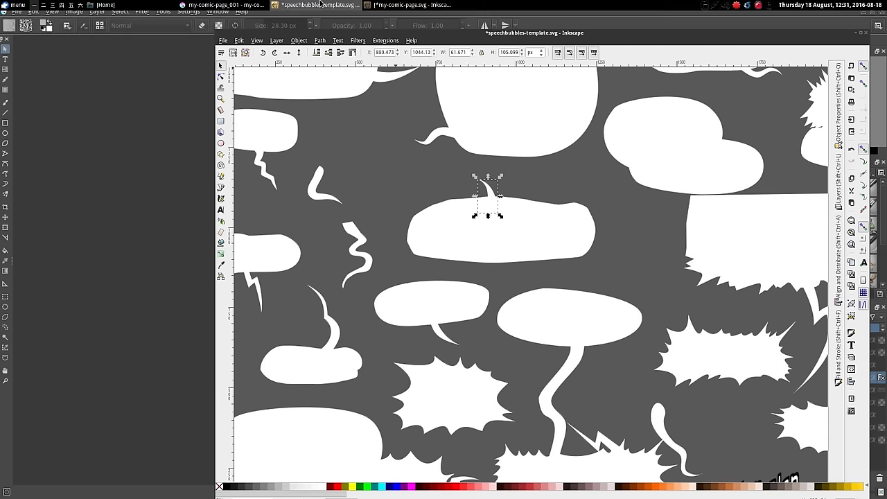
Paste the tail onto the top of the '... probably not' bubble and set it to rotate mode
left_click(409, 5)
key("ctrl+v")
mouse_move(490, 346)
left_mouse_down()
mouse_move(437, 315)
mouse_move(454, 305)
mouse_move(429, 351)
left_mouse_up()
left_click(437, 315)
Browse the speech-bubble template's sound effects and select the BrrOooo lettering
left_click(501, 452)
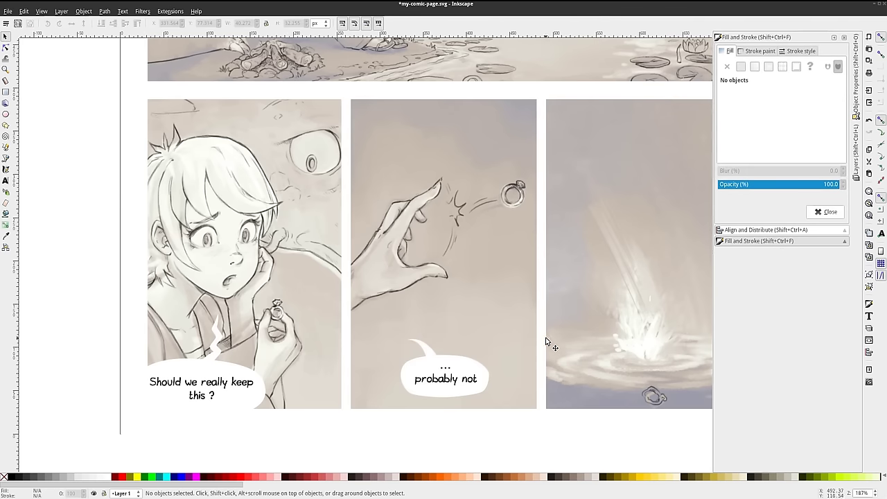
scroll(545, 340, "down", 1)
scroll(578, 298, "down", 1)
scroll(418, 303, "down", 1)
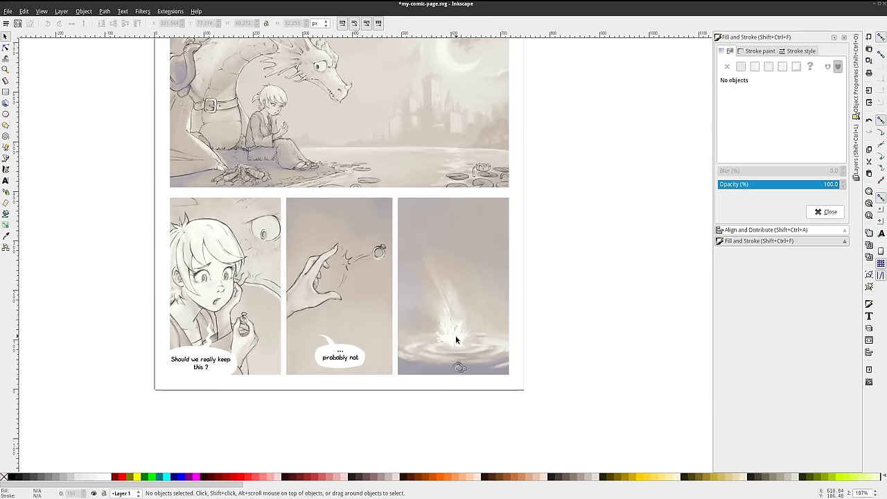
scroll(467, 332, "up", 1)
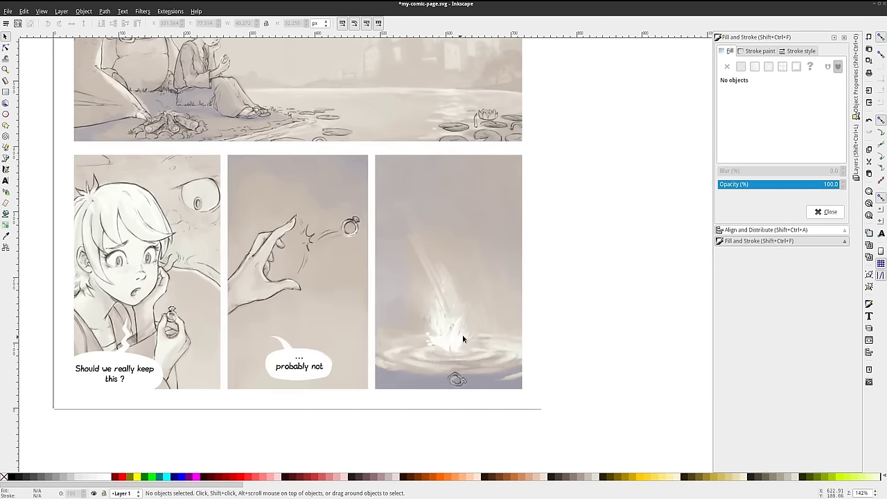
mouse_move(318, 4)
left_click(347, 5)
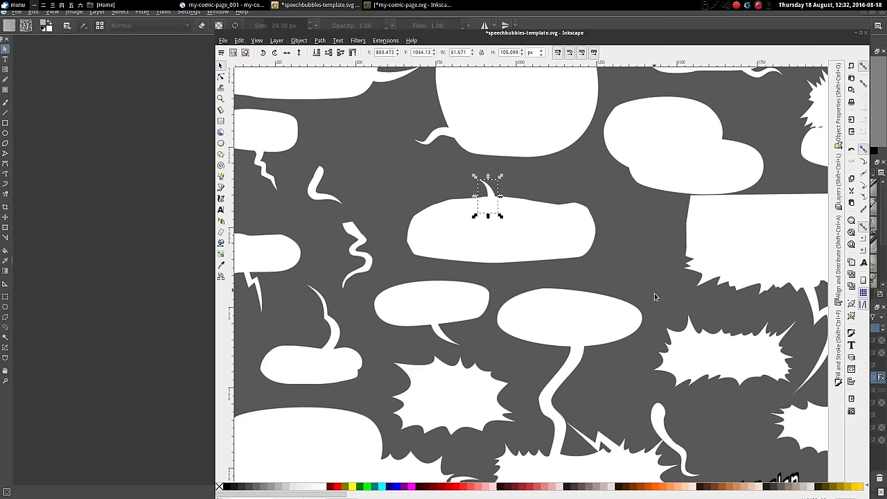
scroll(700, 395, "down", 5)
scroll(501, 318, "right", 5)
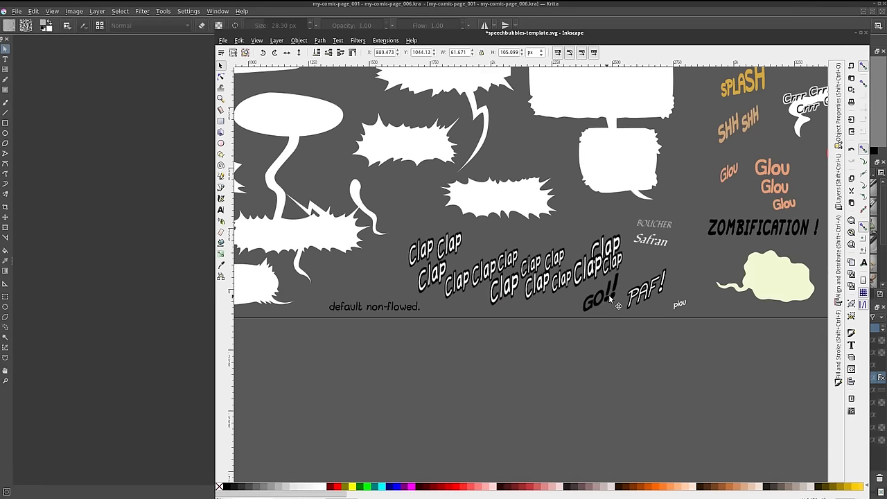
scroll(644, 302, "right", 5)
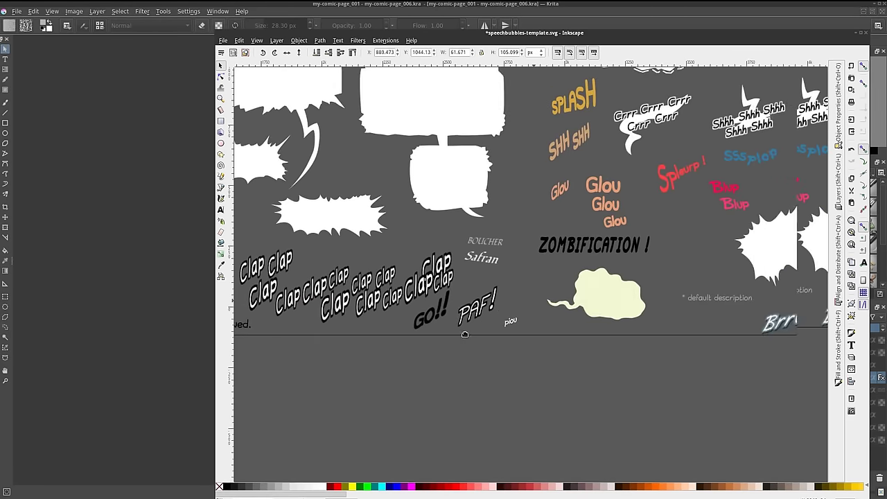
scroll(555, 315, "up", 2)
scroll(547, 317, "right", 8)
scroll(546, 320, "down", 1)
scroll(534, 360, "up", 2)
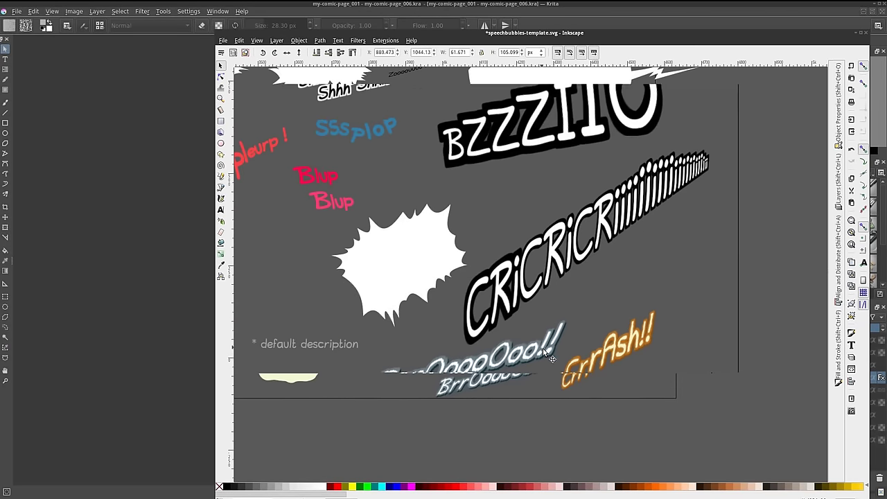
left_click(516, 359)
Select the PAF! sound effect in the template
scroll(520, 362, "up", 1)
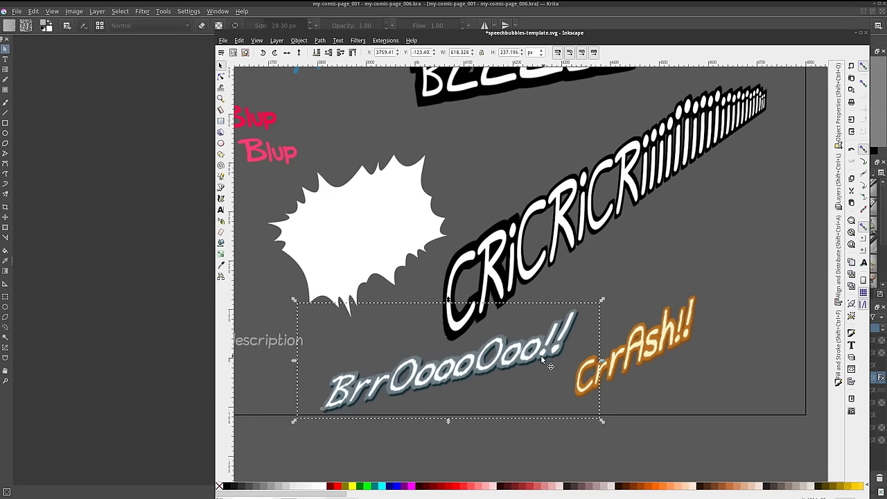
scroll(466, 372, "down", 1)
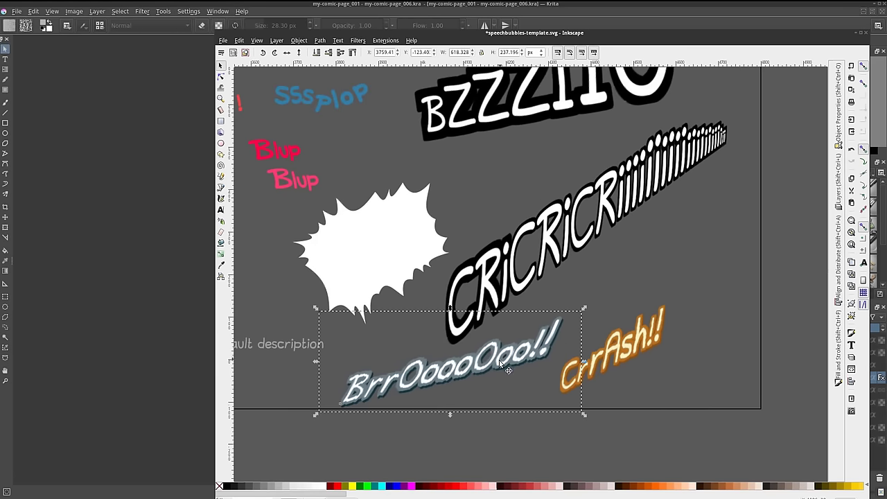
scroll(407, 357, "left", 5)
scroll(523, 324, "left", 5)
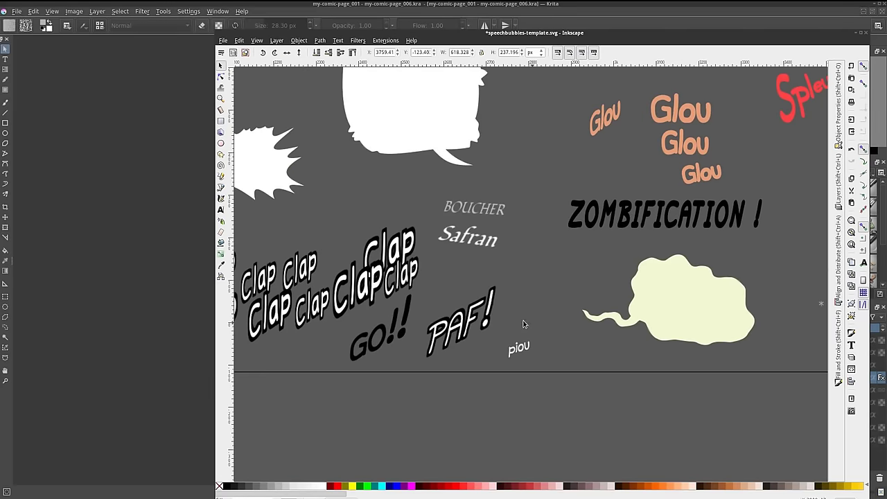
left_click(471, 320)
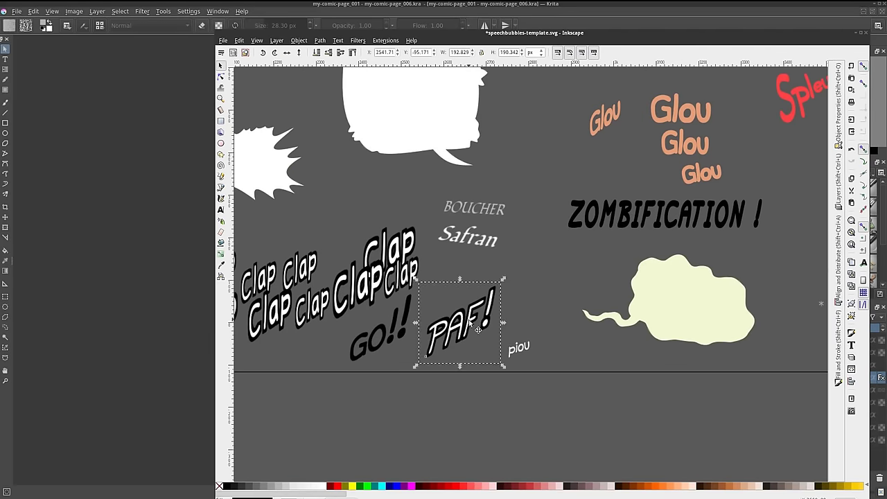
scroll(477, 330, "up", 1)
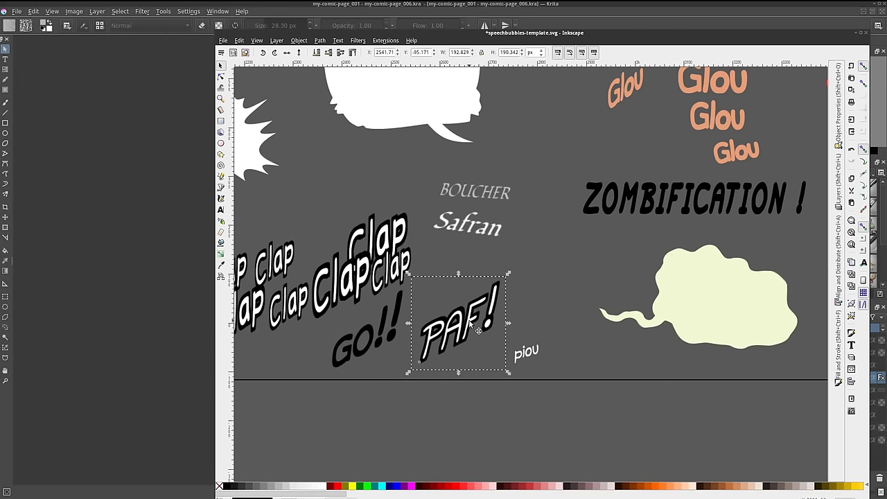
Test-paste PAF! onto the Krita comic page, then delete the pasted layer
left_click(151, 183)
key("ctrl+v")
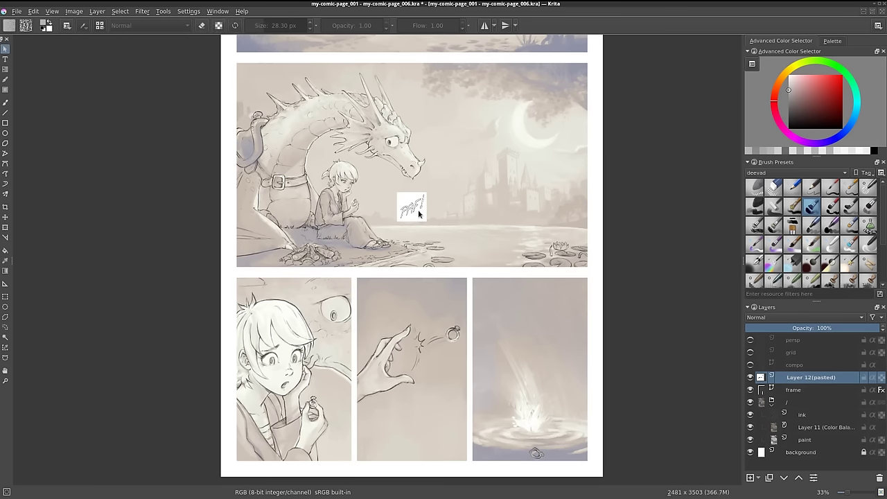
left_click(878, 478)
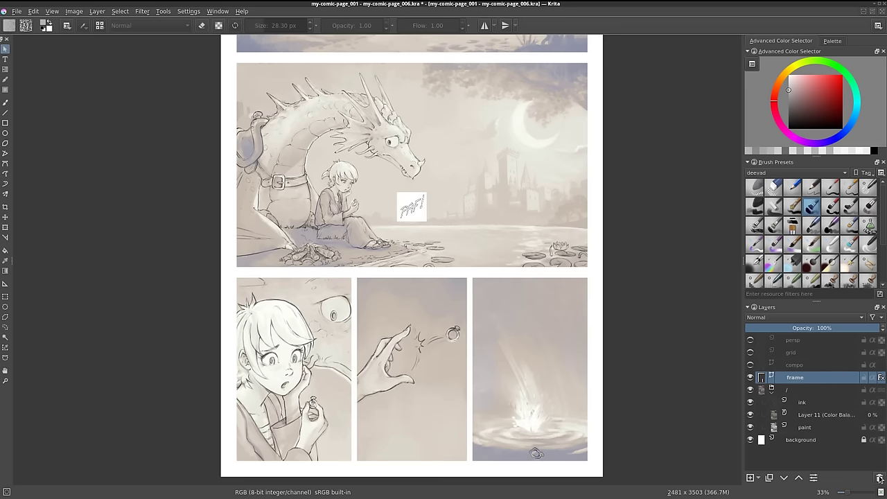
Paste the PAF! lettering onto the bottom-right splash panel and shrink it to fit
left_click(372, 5)
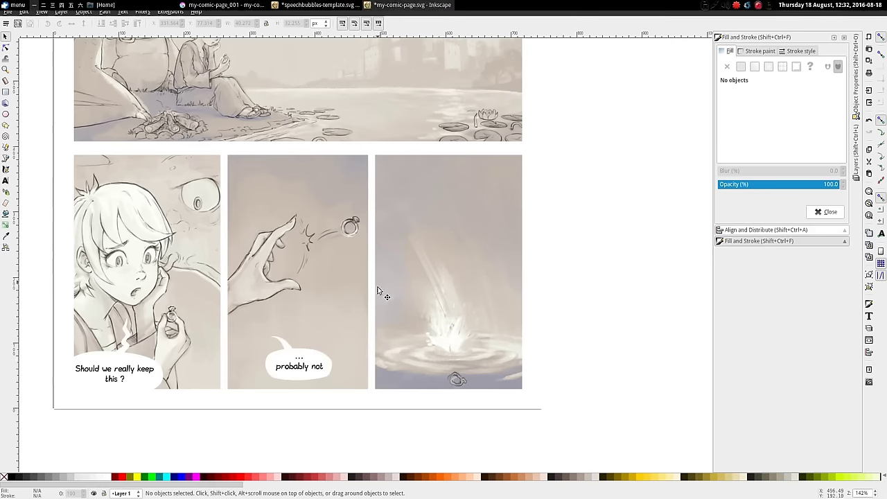
left_click_drag(393, 318, 457, 340)
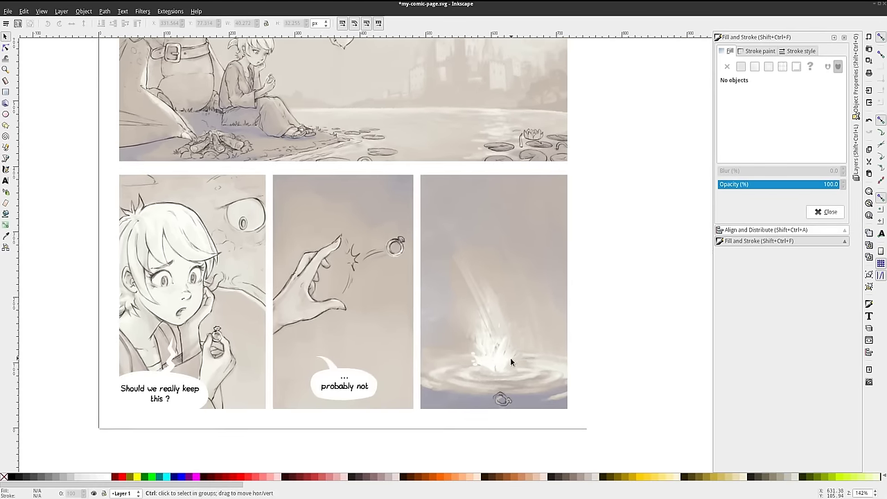
key("ctrl+v")
left_click_drag(512, 357, 523, 336)
mouse_move(587, 270)
left_mouse_down()
mouse_move(538, 350)
mouse_move(489, 368)
mouse_move(540, 361)
left_mouse_up()
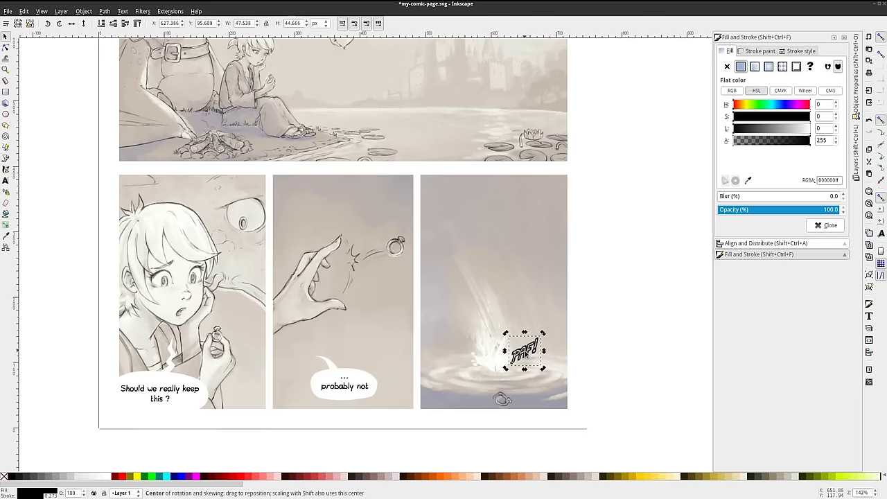
Retype the lettering to read PLOOF!
double_click(520, 356)
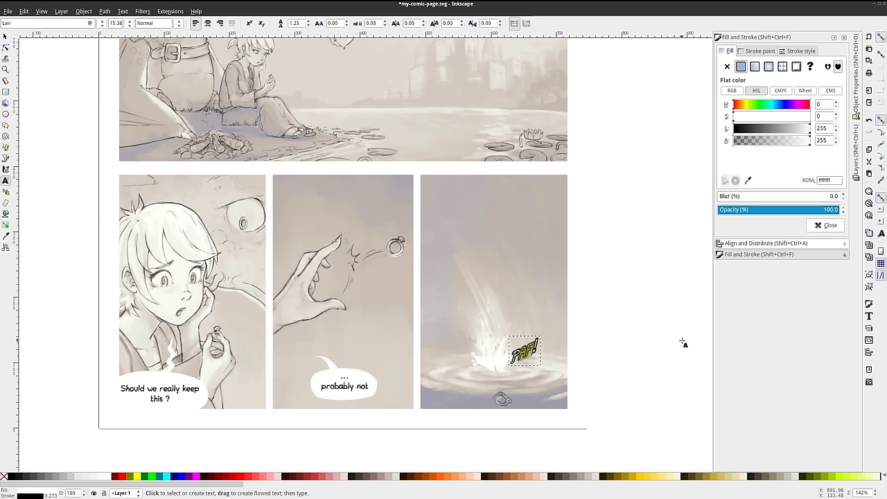
type("Plif!")
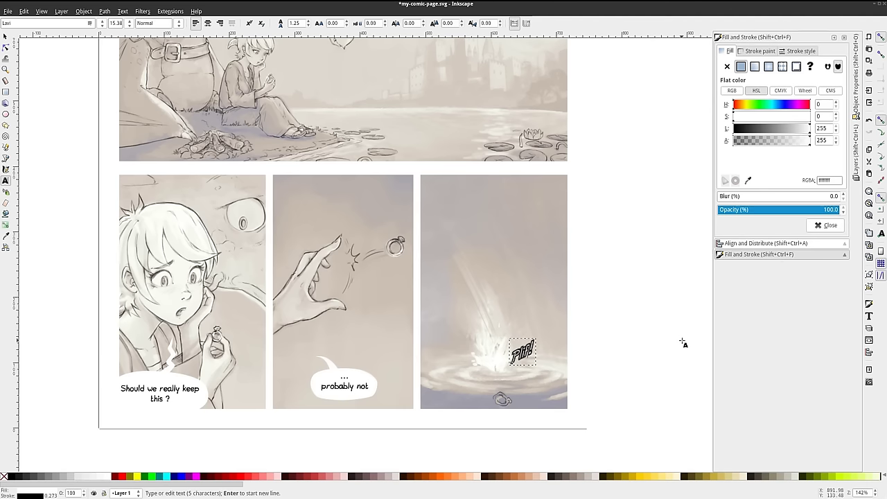
key("BackSpace")
key("BackSpace")
key("BackSpace")
type("LIF!")
key("BackSpace")
key("BackSpace")
type("OO")
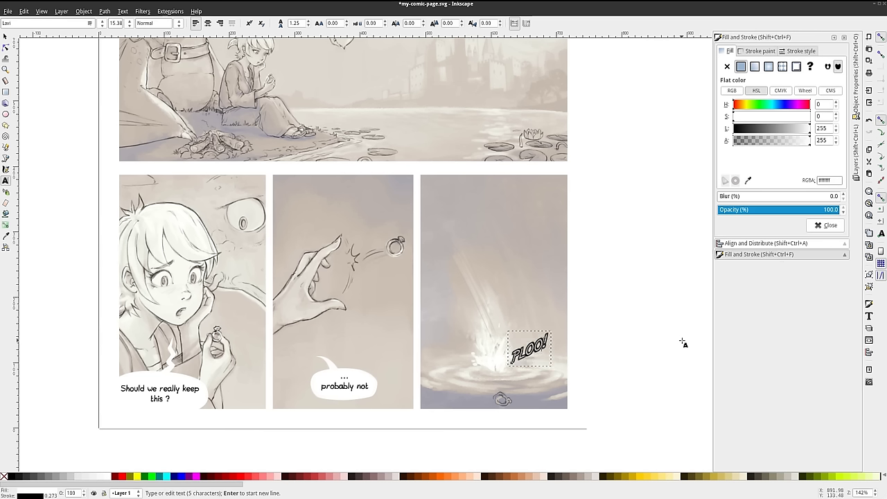
type("F")
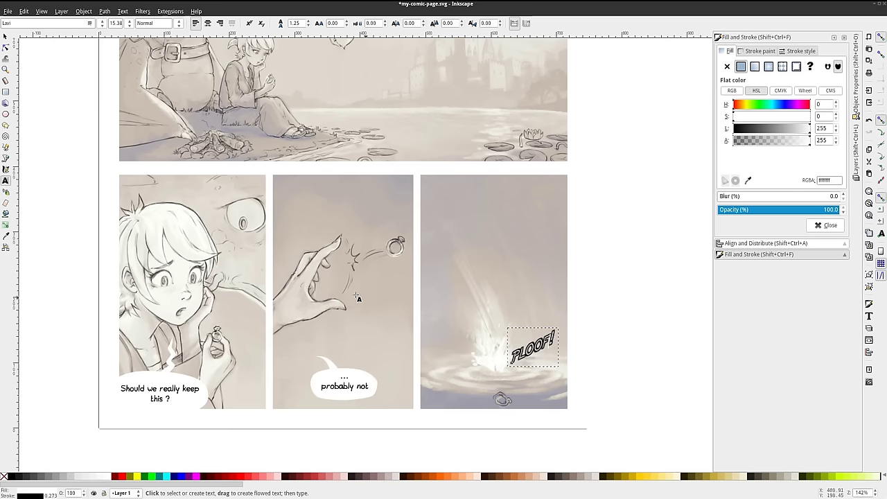
left_click(5, 36)
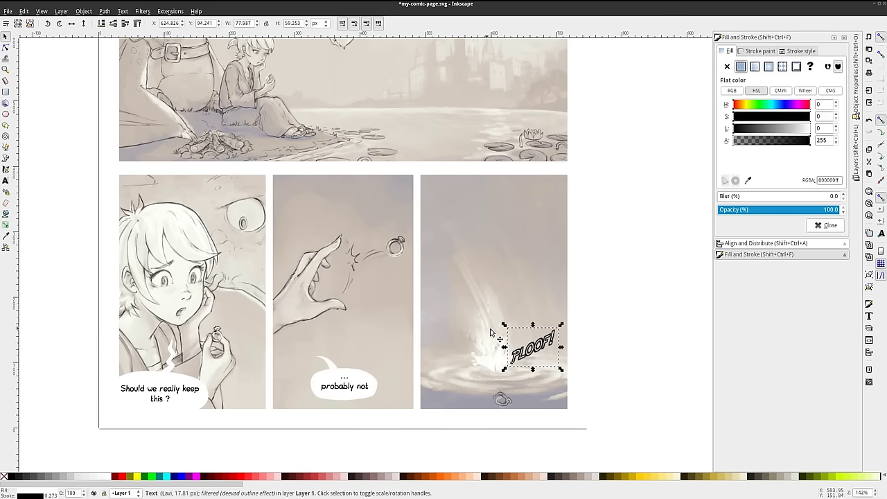
Scale PLOOF! down by about a third and tilt it steeply beside the splash
left_click_drag(561, 325, 545, 342)
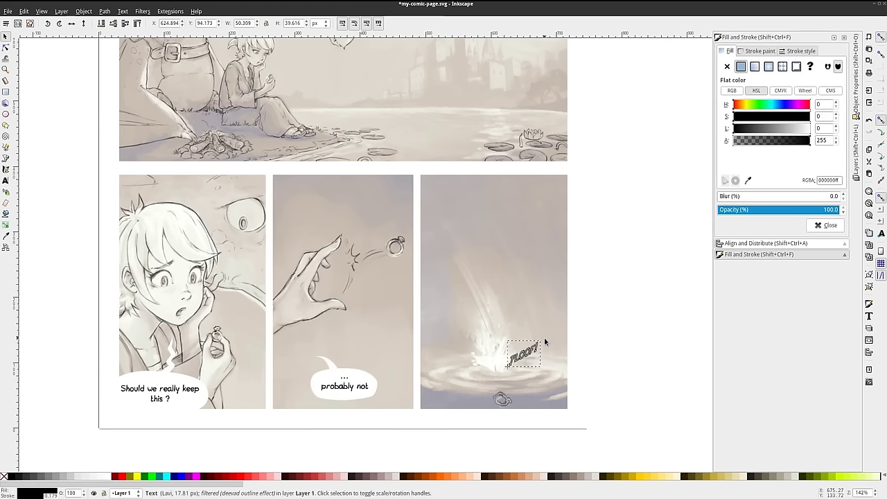
left_click(525, 354)
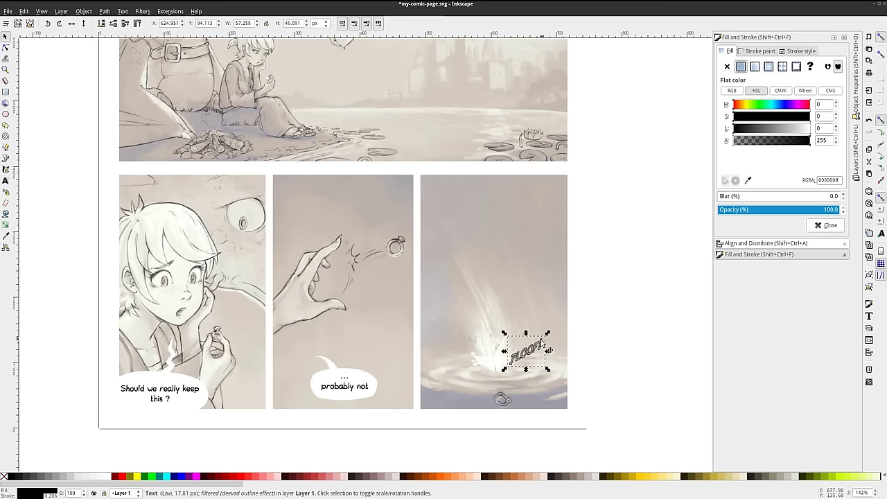
left_click_drag(541, 366, 549, 322)
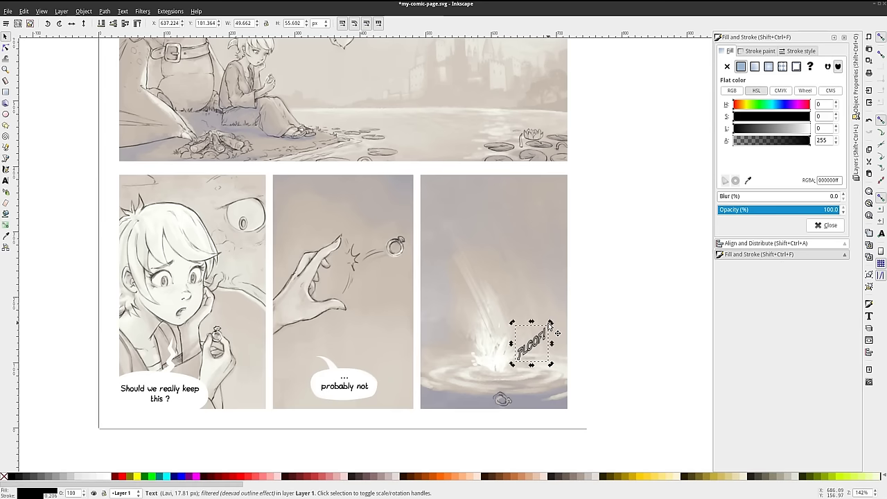
left_click(627, 344)
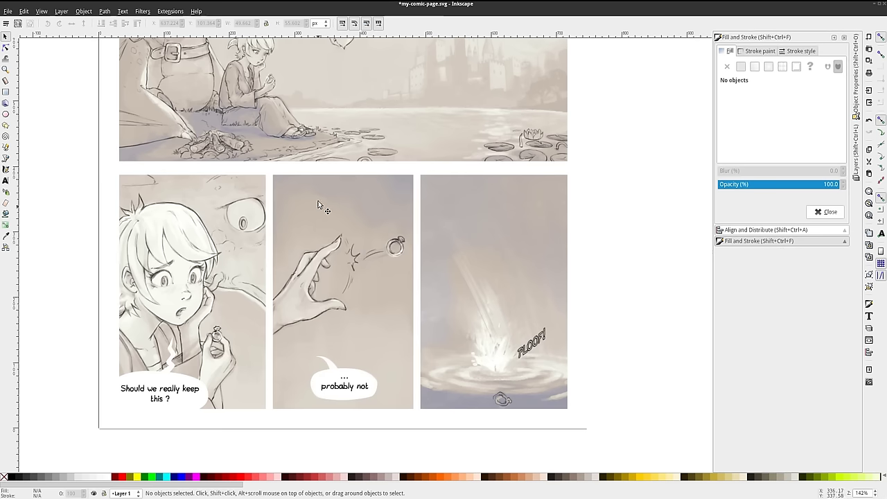
Look through the template's lettering, selecting the GO!! sound effect
left_click(405, 5)
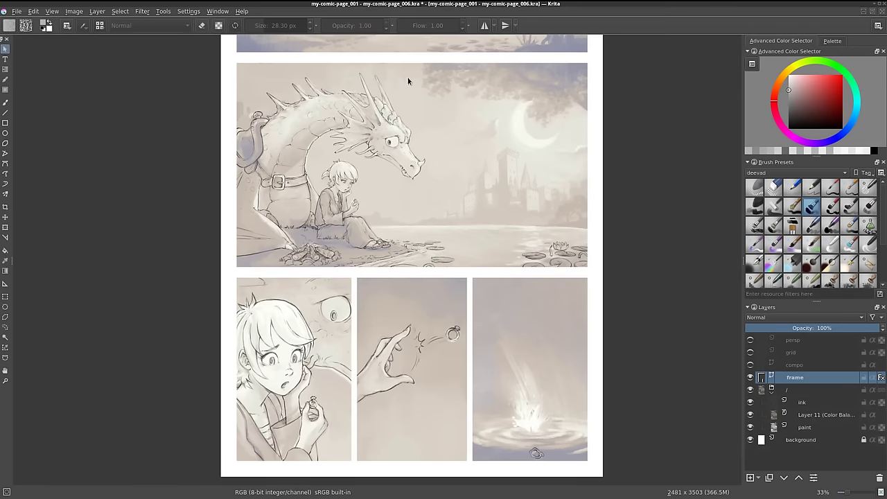
left_click(222, 5)
left_click(316, 6)
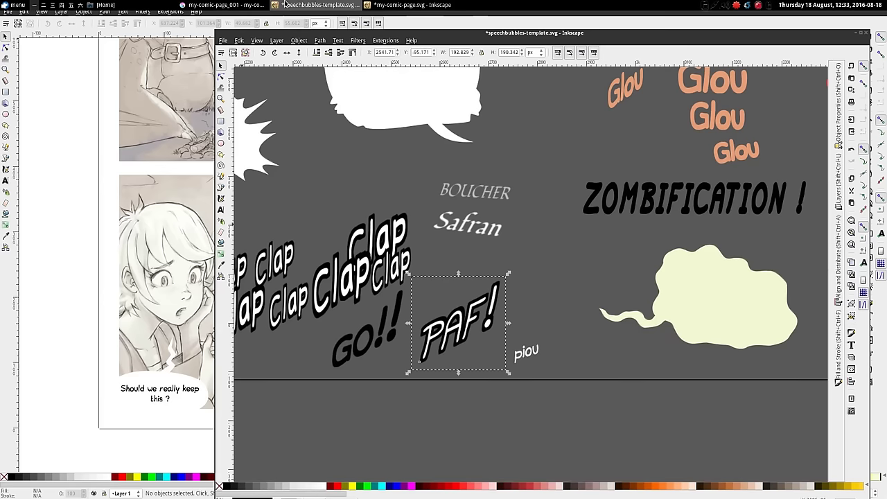
scroll(523, 225, "down", 2)
left_click(444, 299)
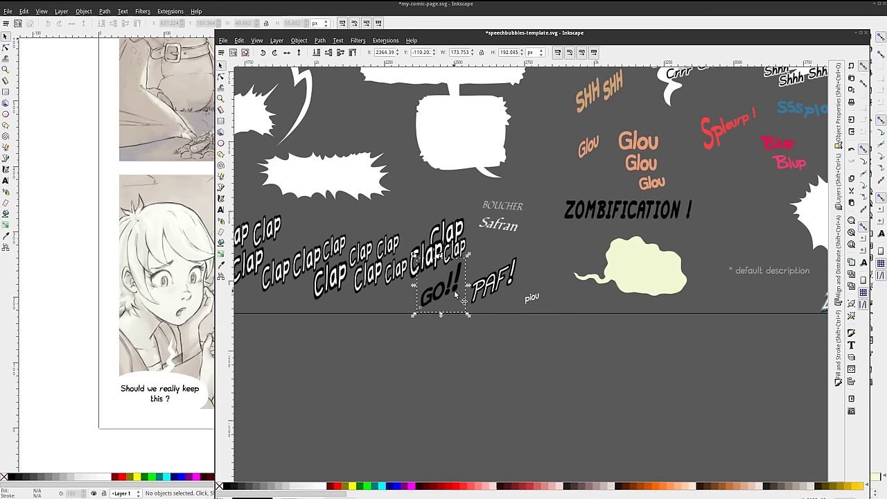
left_click_drag(378, 265, 693, 284)
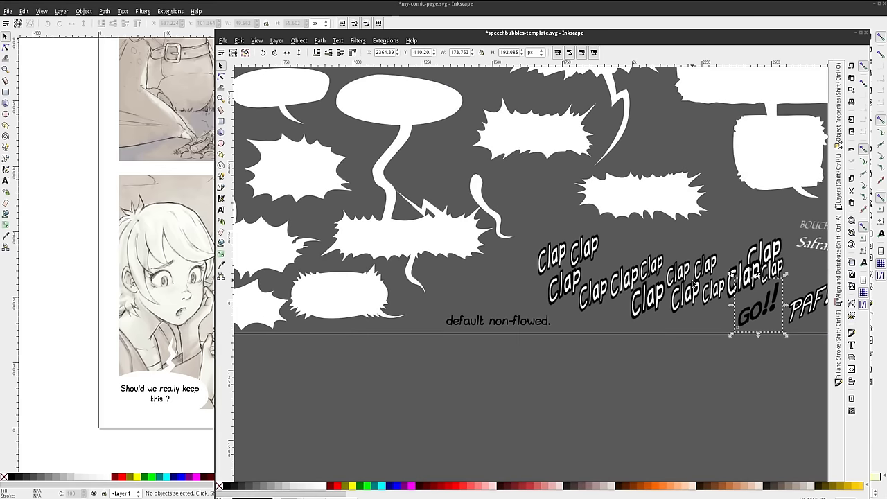
left_click(152, 426)
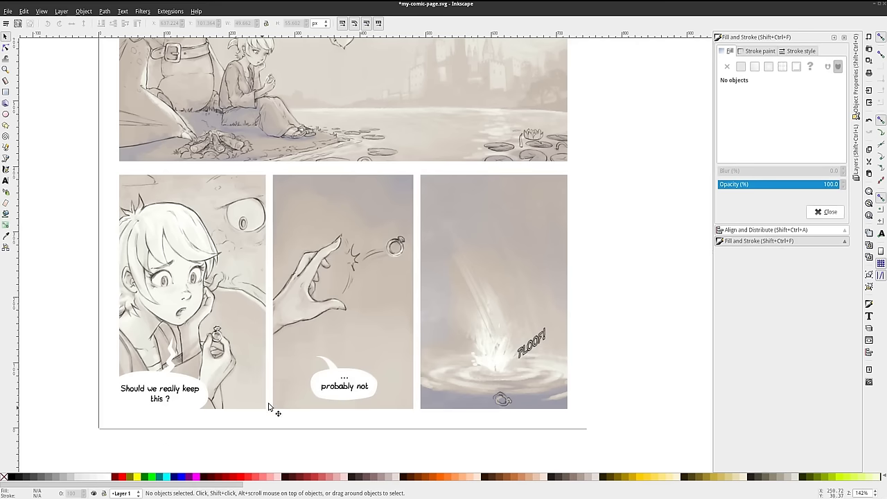
Copy the 'probably not' caption above the ring and retype it as 'pick!'
left_click(365, 380)
key("ctrl+v")
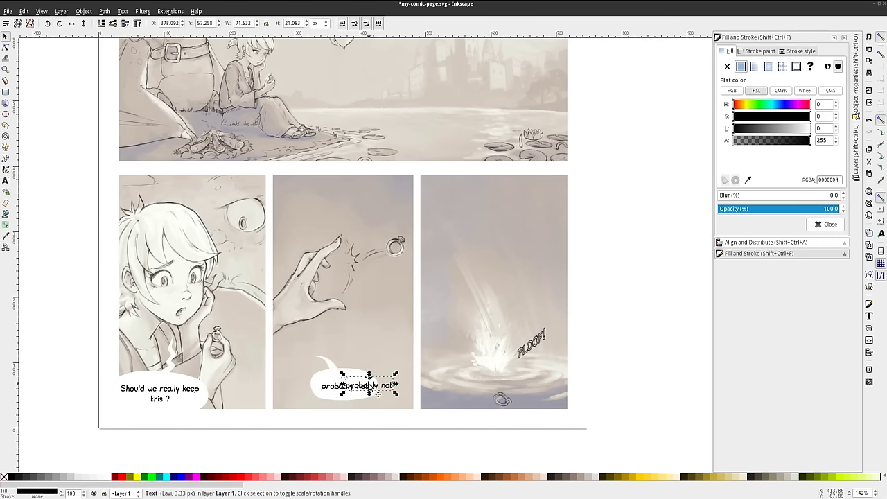
mouse_move(386, 388)
left_mouse_down()
mouse_move(391, 235)
mouse_move(382, 236)
left_mouse_up()
key("t")
type("plick")
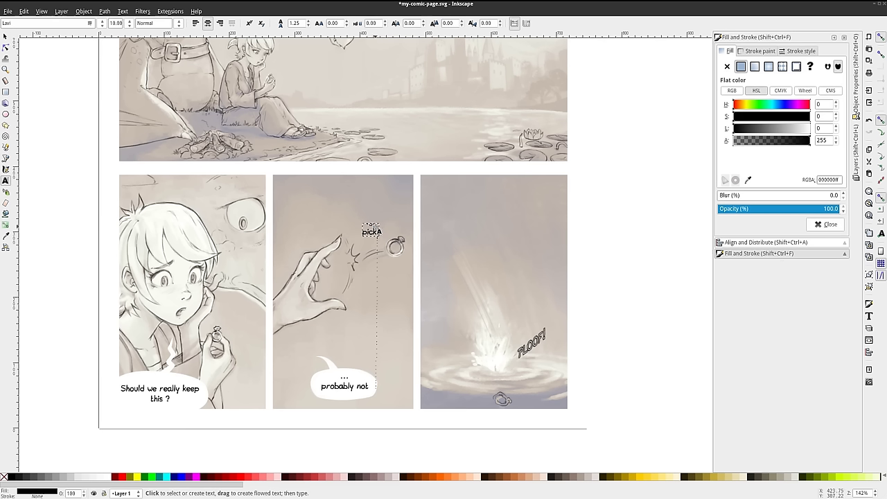
left_click(376, 230)
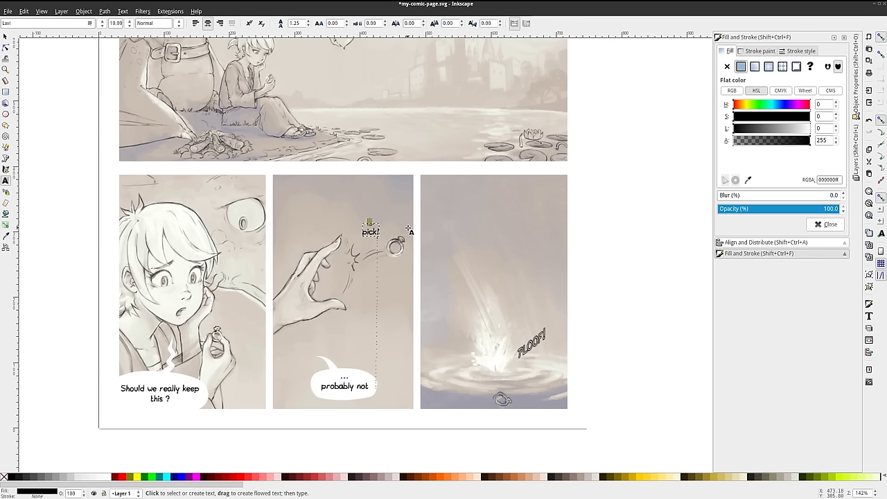
key("BackSpace")
key("BackSpace")
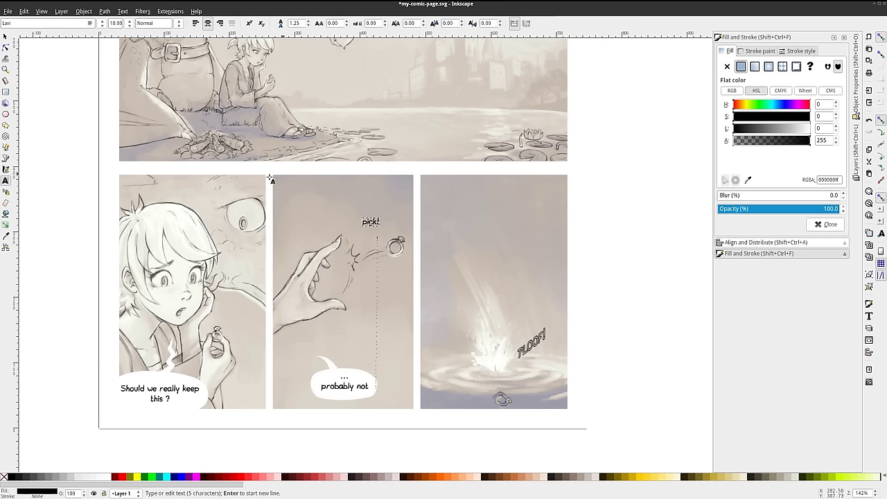
left_click(6, 37)
Move the pick! text toward the ring and slant it sideways
key("Escape")
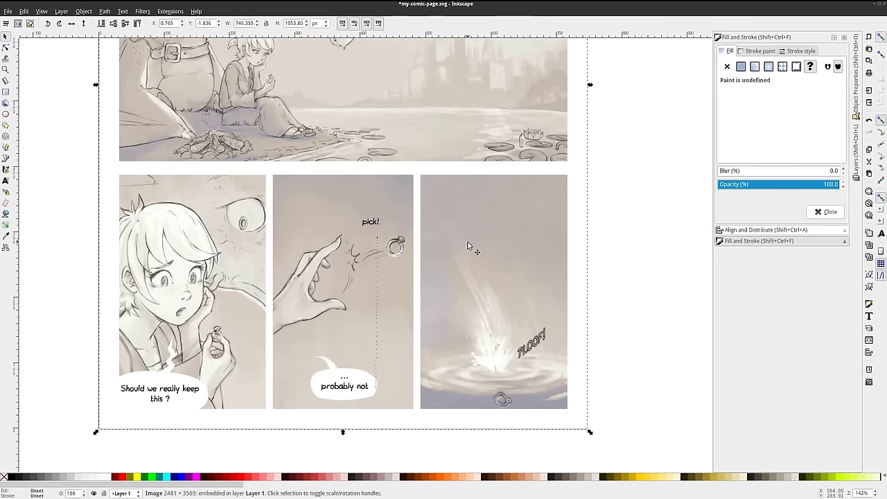
scroll(387, 238, "up", 1)
scroll(387, 238, "up", 1)
left_click_drag(384, 222, 362, 258)
left_click(360, 256)
mouse_move(350, 244)
left_mouse_down()
mouse_move(382, 254)
mouse_move(392, 269)
left_mouse_up()
Rotate pick! to a more upright angle and clear the selection
left_click(390, 258)
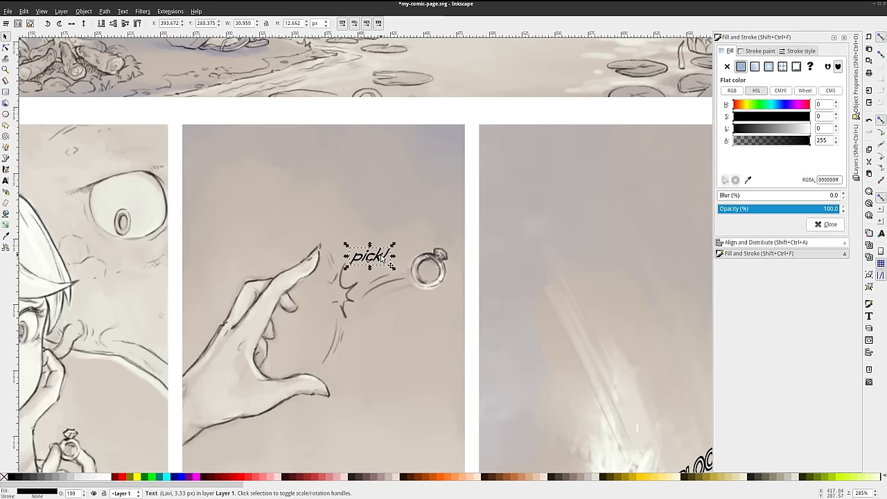
left_click_drag(394, 244, 383, 269)
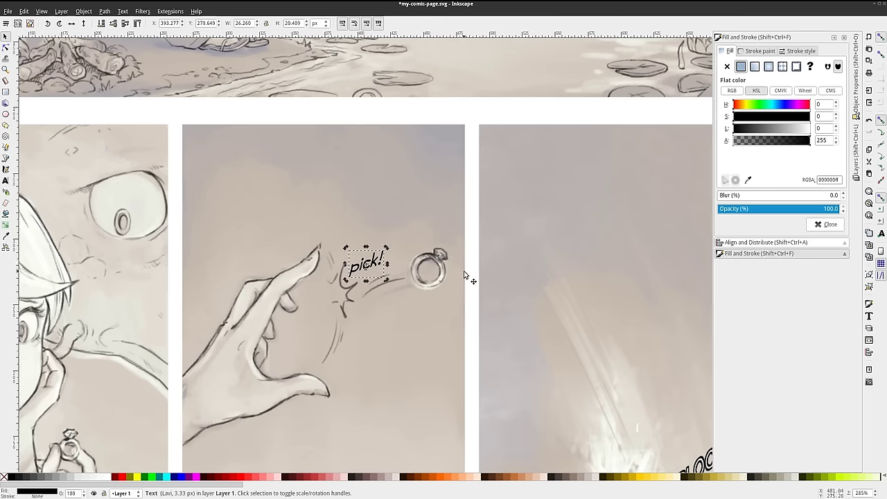
left_click(487, 259)
scroll(486, 259, "down", 3)
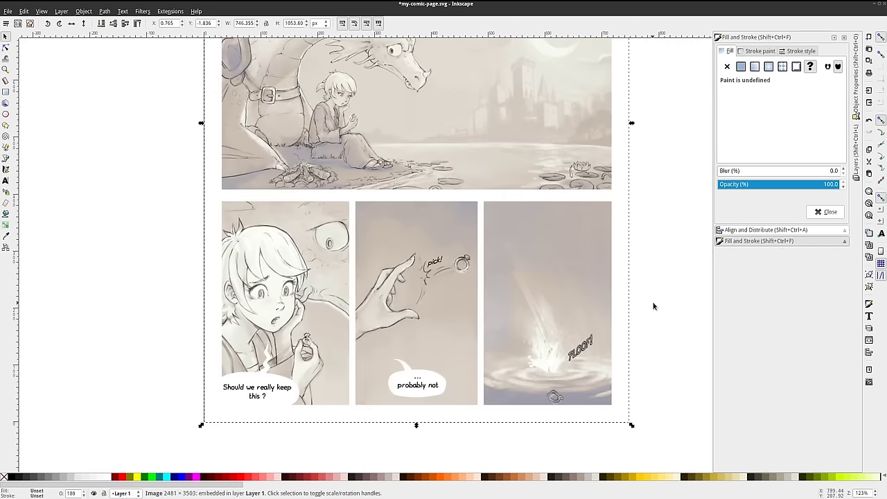
left_click(653, 306)
scroll(661, 303, "down", 1)
scroll(653, 247, "down", 1)
Zoom out to the whole comic page and save it via File > Save
scroll(614, 242, "down", 1)
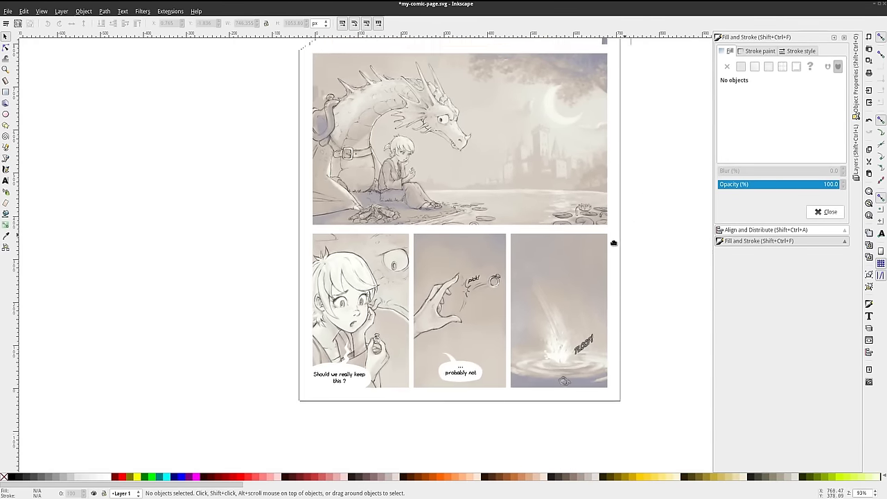
scroll(600, 251, "up", 1)
scroll(590, 258, "down", 2)
scroll(590, 258, "down", 3)
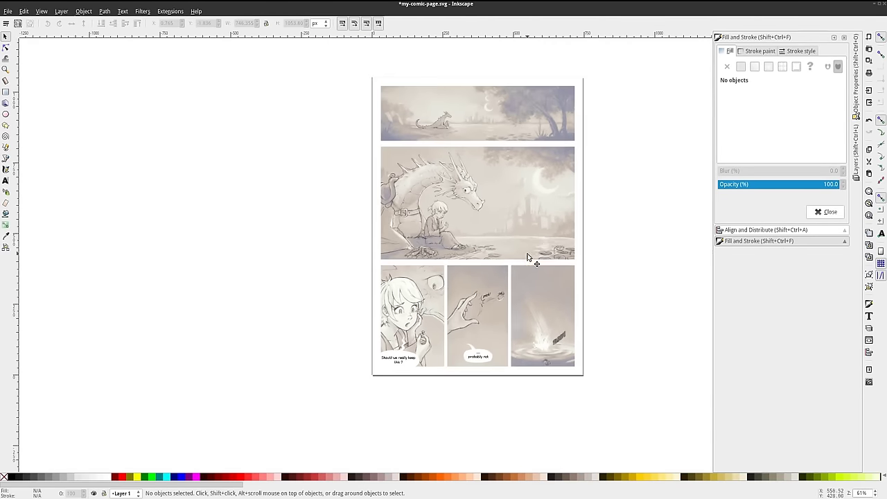
scroll(526, 258, "up", 1)
scroll(506, 250, "up", 1)
left_click(9, 12)
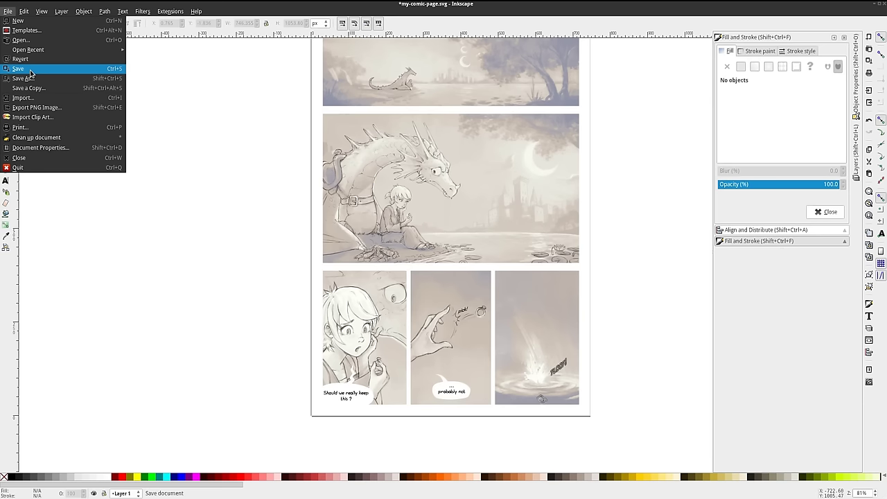
left_click(30, 70)
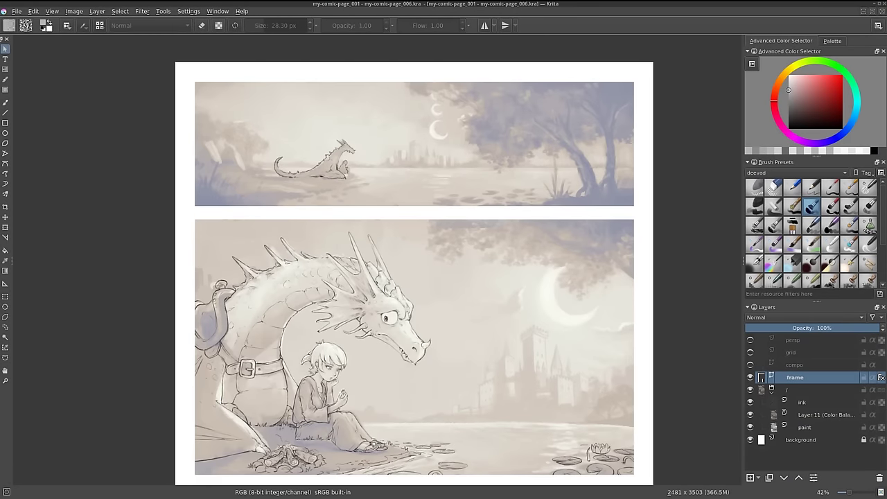
Pan the Krita canvas down to the three lower panels and back up to the dragon panels
left_click_drag(505, 409, 509, 152)
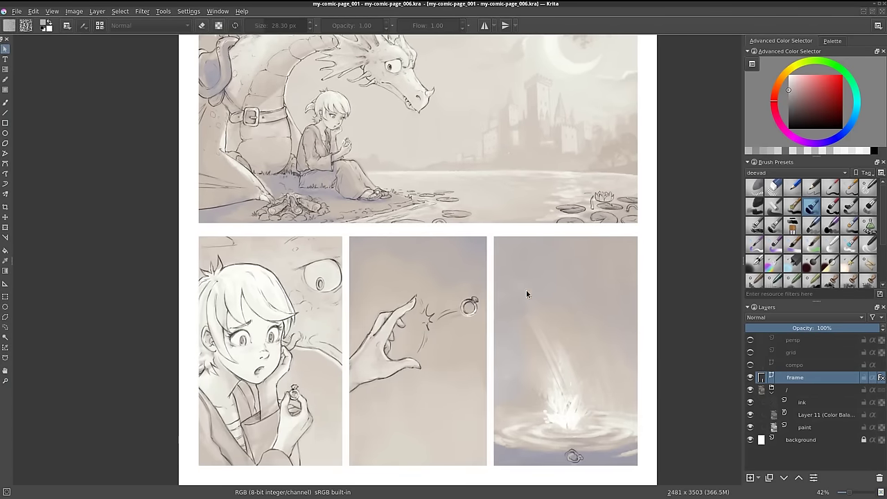
mouse_move(473, 146)
left_mouse_down()
mouse_move(470, 390)
mouse_move(470, 378)
left_mouse_up()
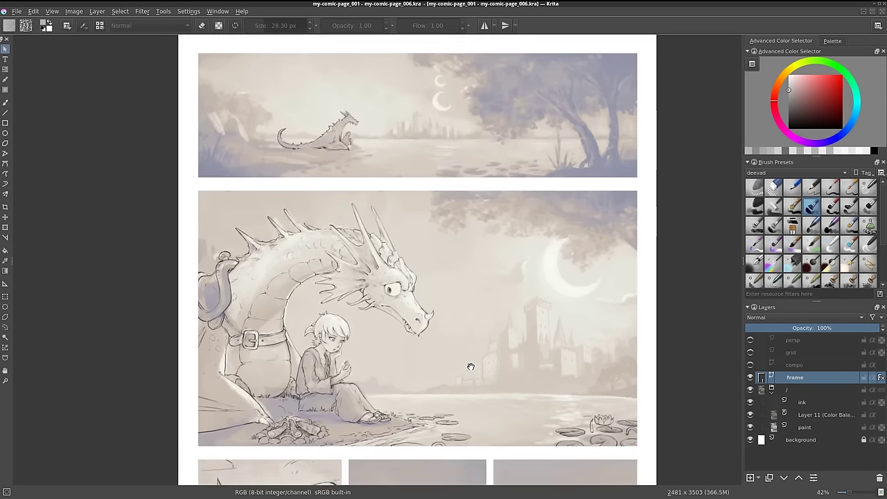
Delete the Color Balance layer for a grayscale page and set the paint layer to 100% opacity
left_click(814, 416)
left_click(879, 478)
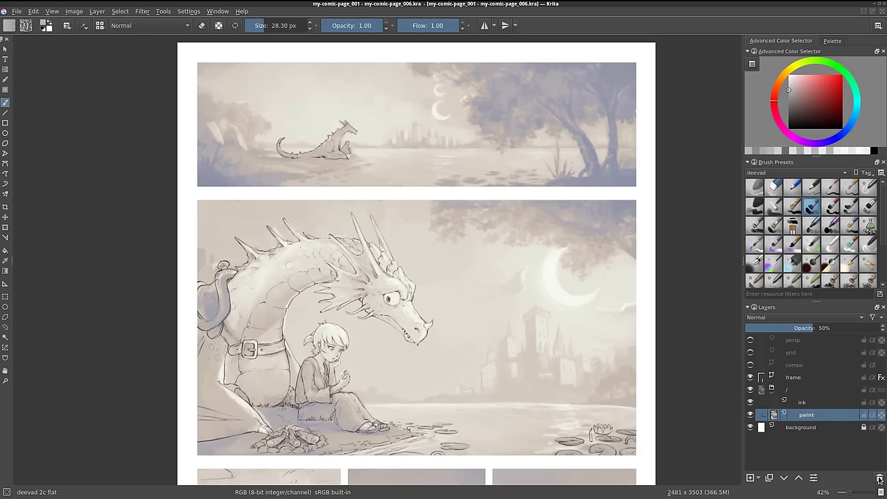
left_click(795, 404)
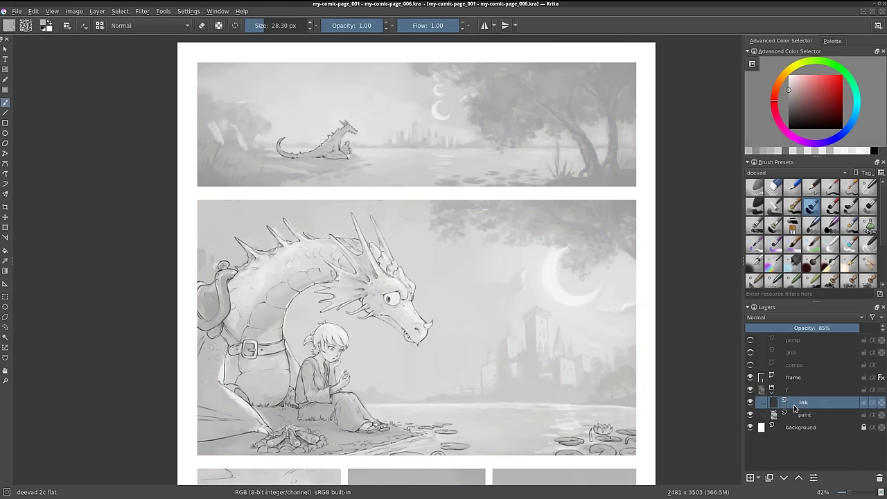
left_click(806, 416)
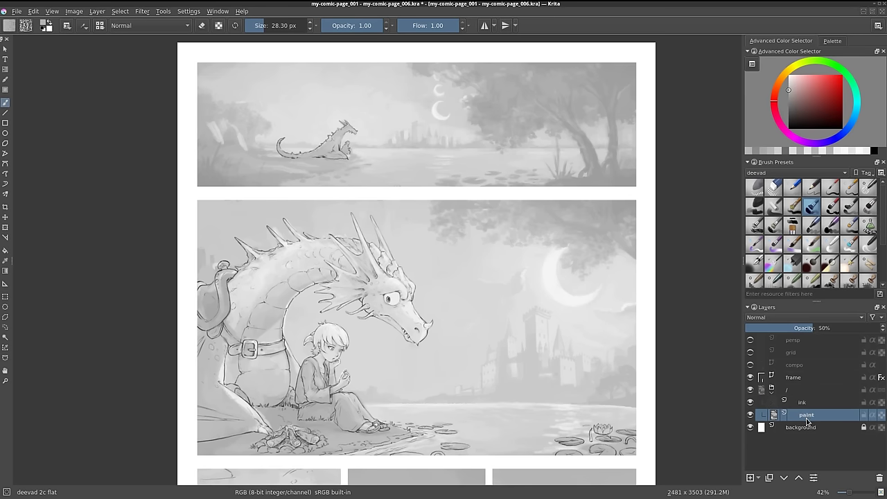
left_click(750, 414)
left_click_drag(813, 332, 883, 328)
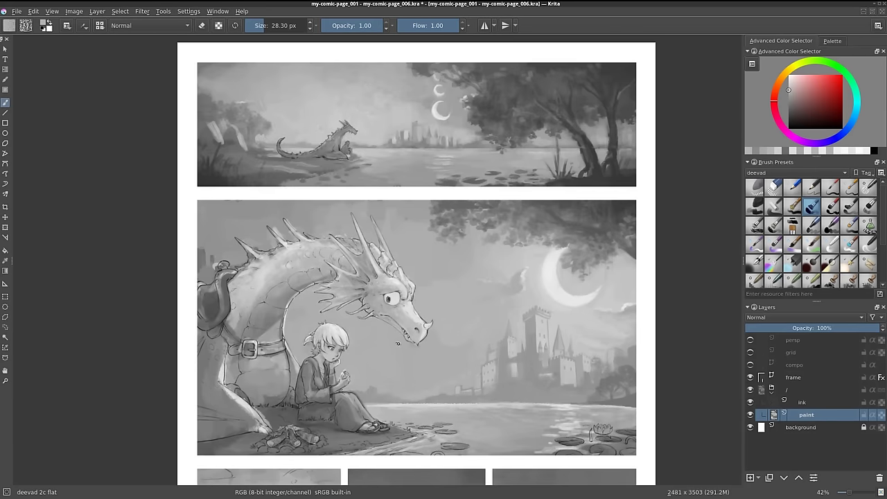
View the page at 100% zoom, then duplicate the paint layer and undo it
key("1")
scroll(401, 339, "down", 1)
scroll(422, 332, "down", 1)
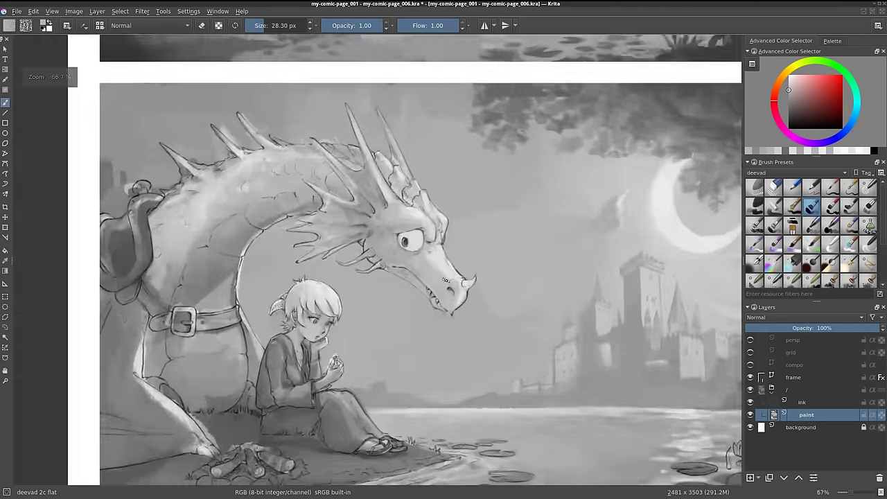
scroll(447, 325, "down", 2)
left_click_drag(469, 319, 435, 242)
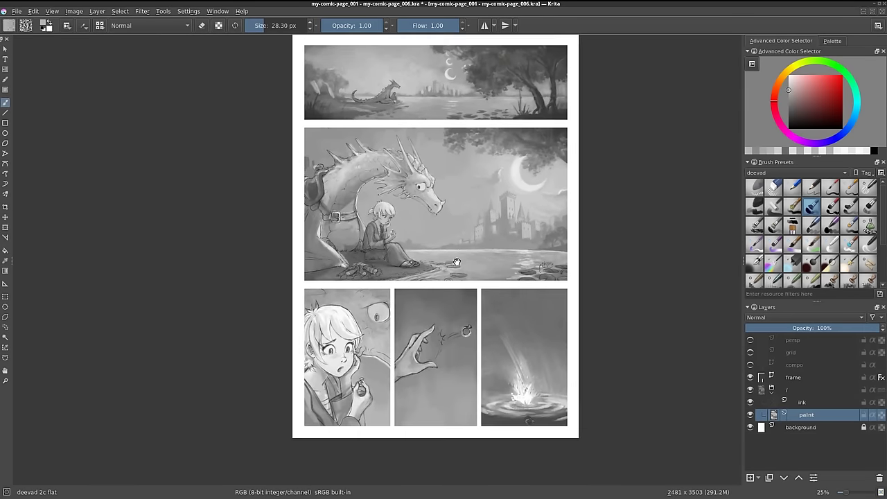
scroll(435, 242, "up", 1)
scroll(435, 242, "up", 1)
scroll(435, 243, "down", 1)
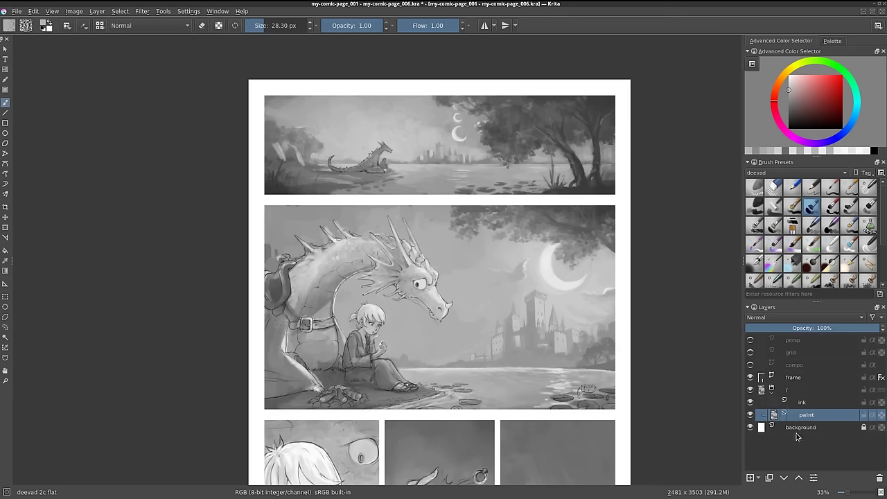
left_click(768, 479)
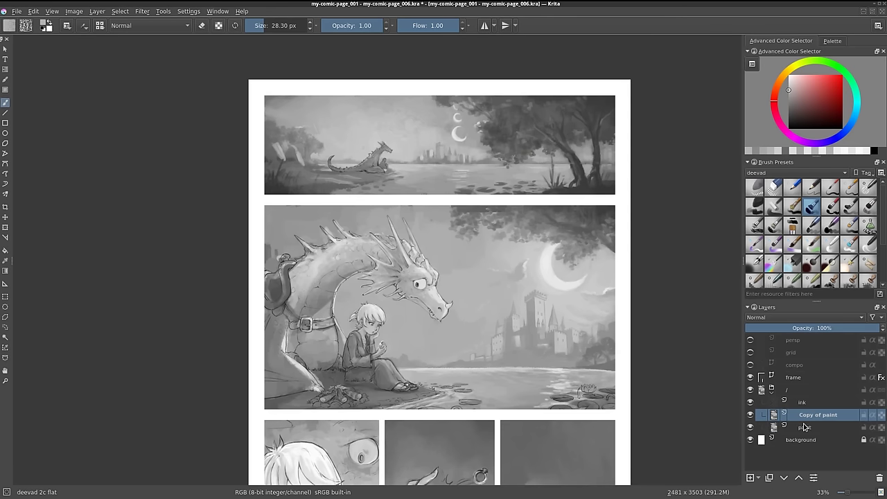
key("ctrl+z")
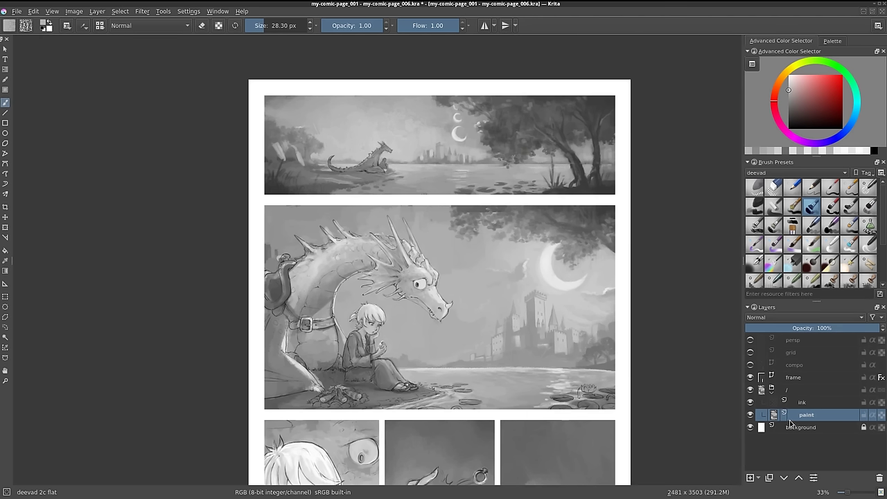
Duplicate the paint layer and delete the copy, repeating this twice
left_click(769, 477)
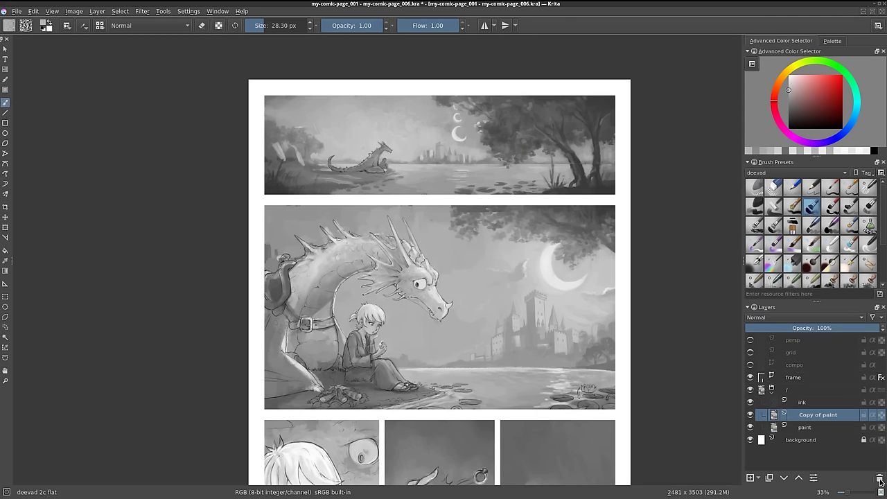
scroll(483, 346, "up", 1)
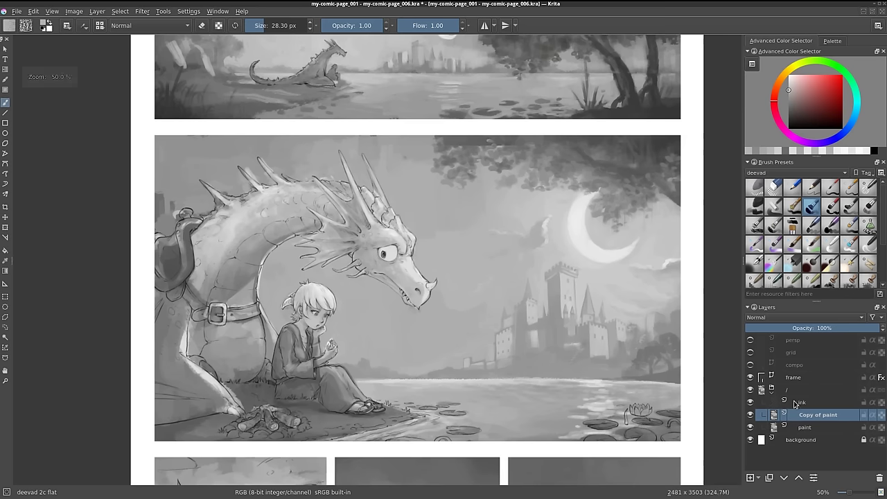
left_click(879, 477)
scroll(511, 208, "down", 5)
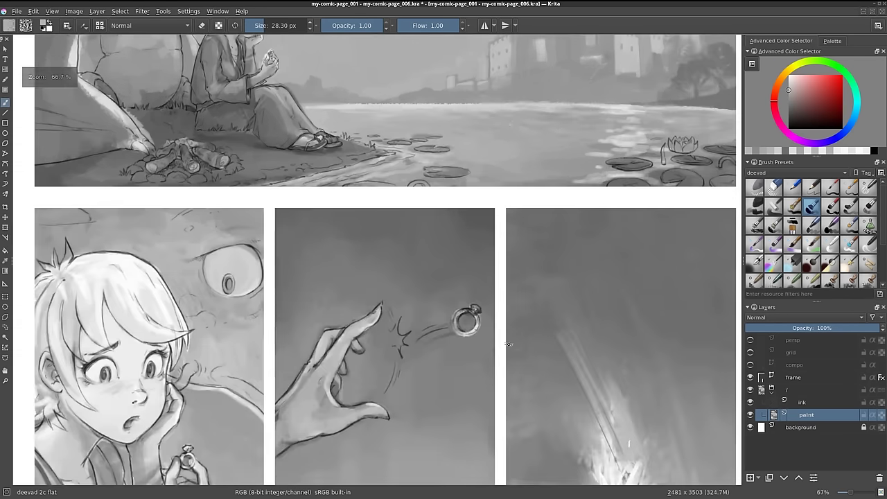
scroll(517, 325, "down", 1)
left_click(769, 476)
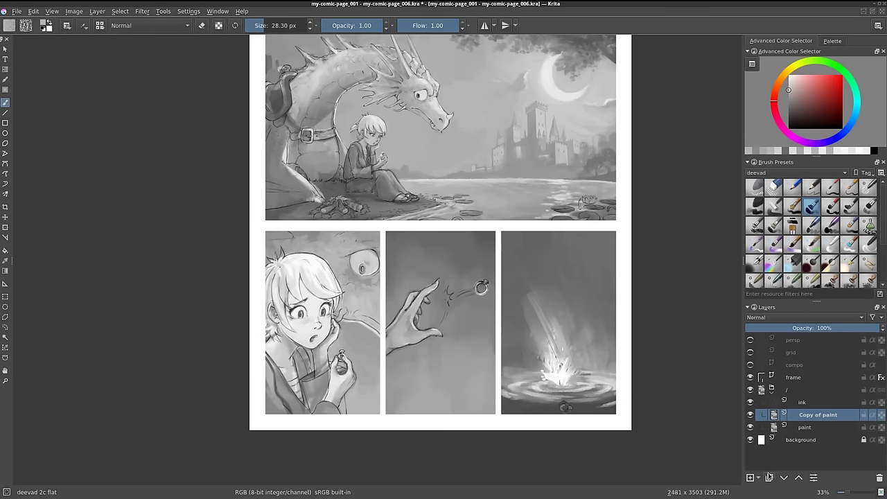
left_click(879, 478)
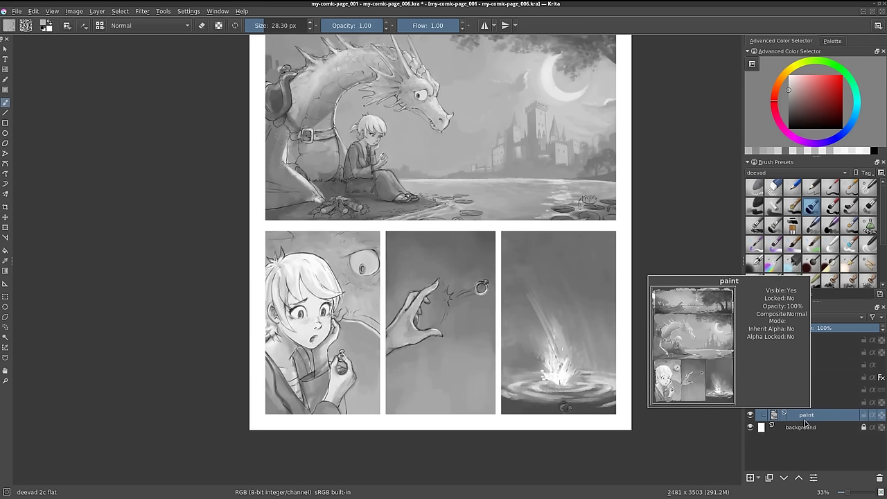
Create a bg layer below paint, fill it with the foreground colour, and merge paint down into it
left_click(750, 478)
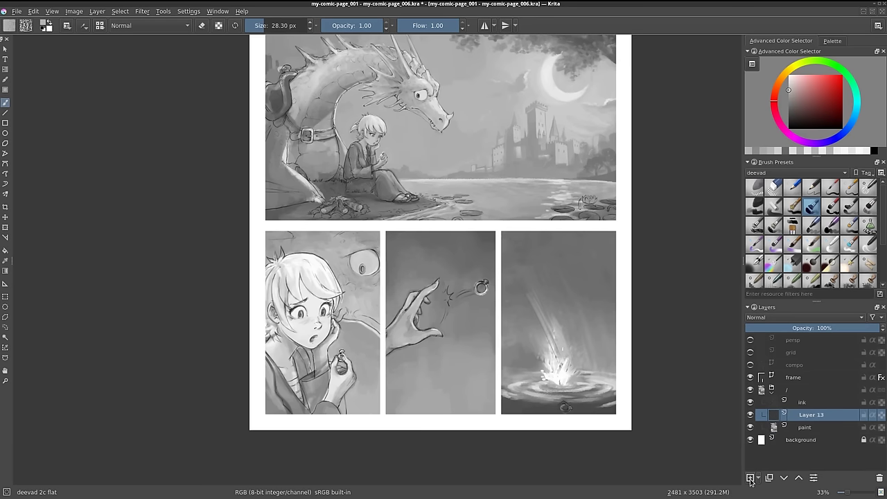
double_click(809, 414)
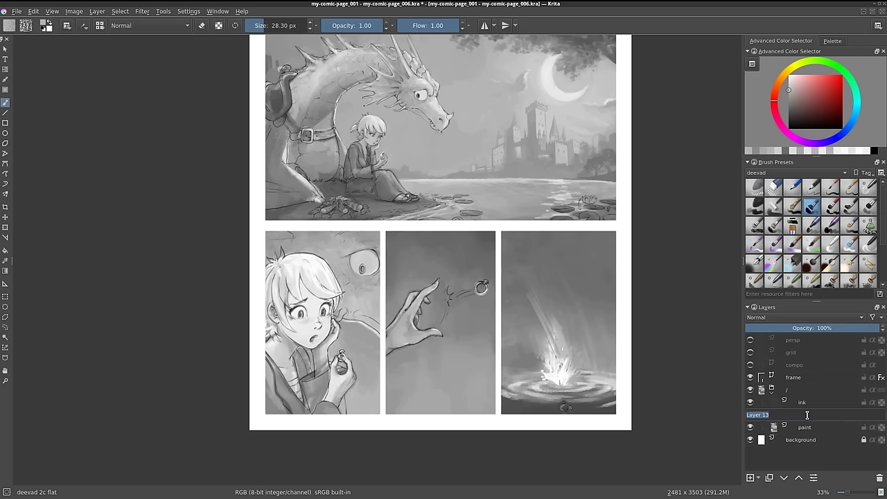
type("bg")
key("Return")
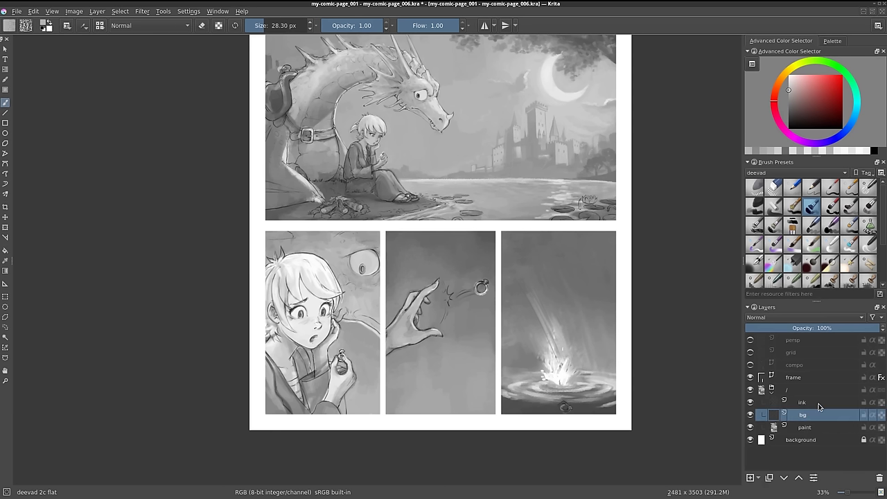
left_click(783, 478)
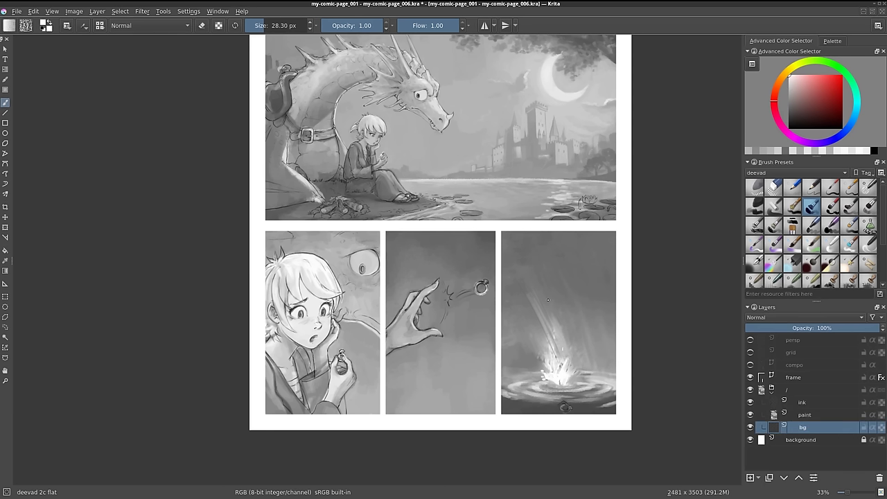
key("shift+BackSpace")
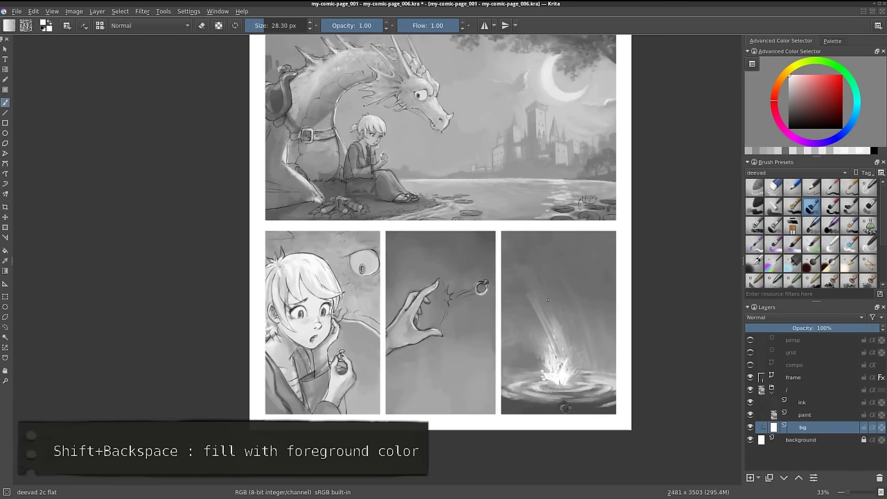
left_click(798, 417)
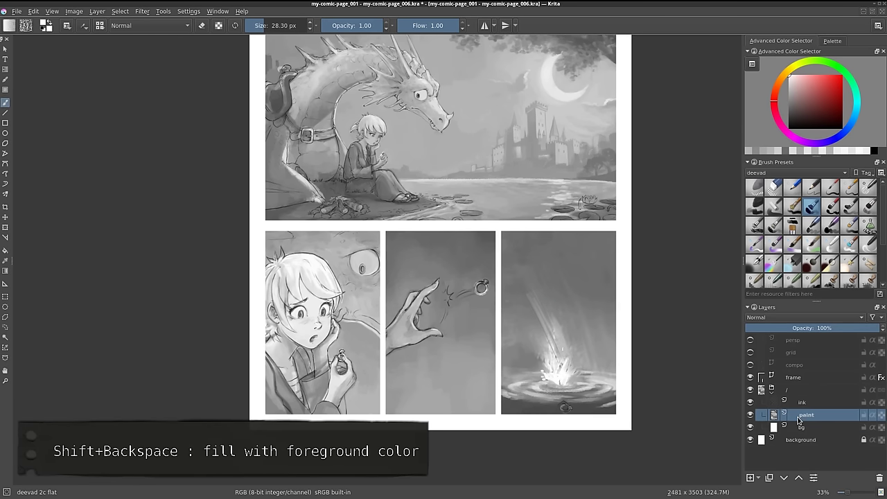
key("ctrl+e")
left_click(750, 414)
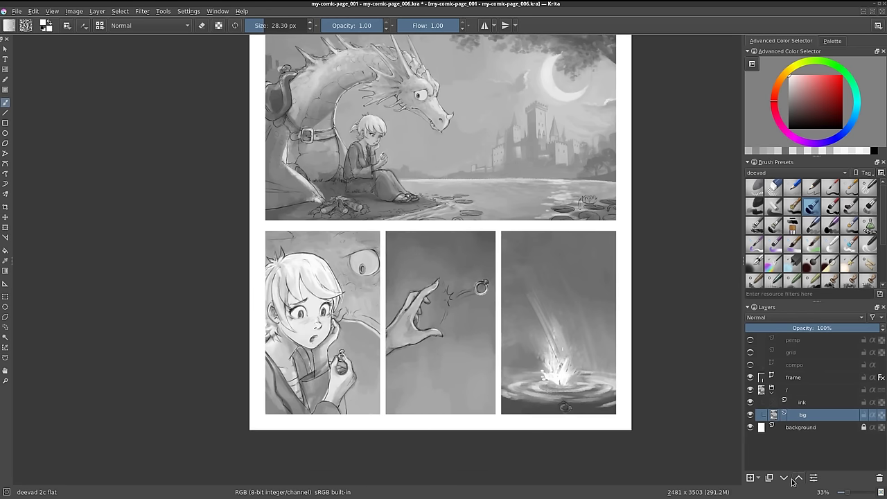
Duplicate the merged layer, name the pair paint and Copy of paint, and toggle the copy to compare
left_click(768, 478)
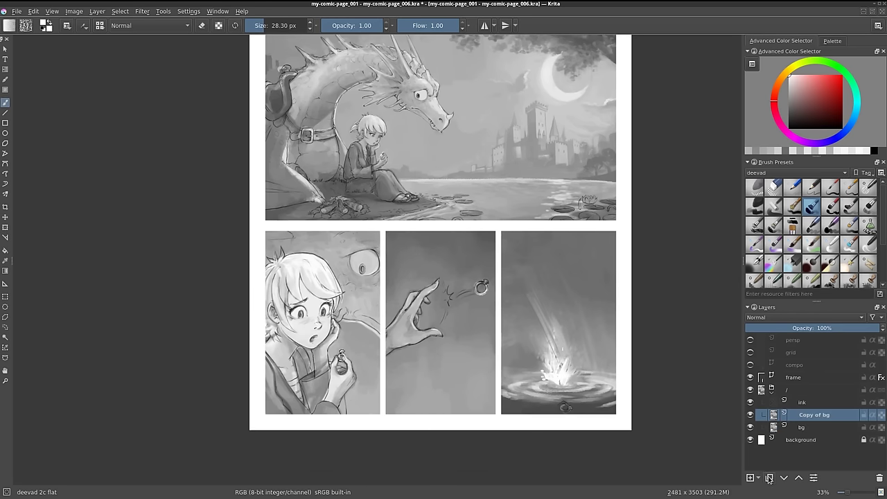
double_click(804, 427)
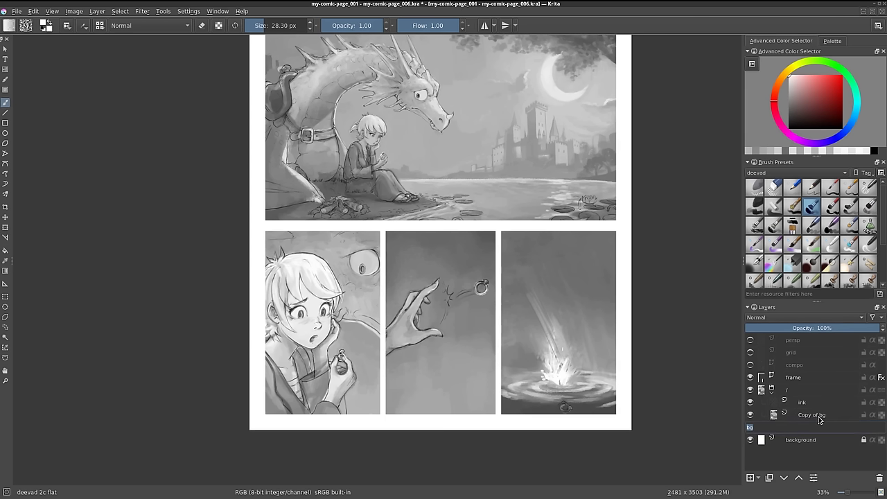
type("paint")
key("Return")
double_click(818, 416)
left_click(818, 415)
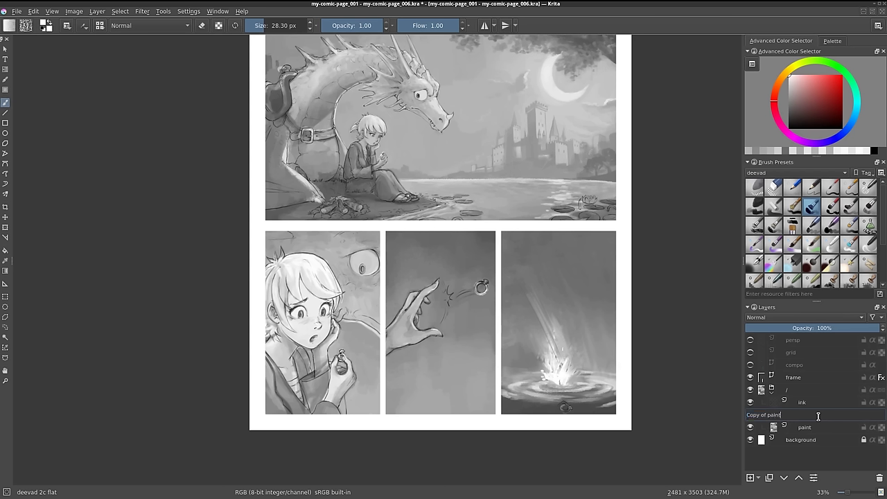
key("Return")
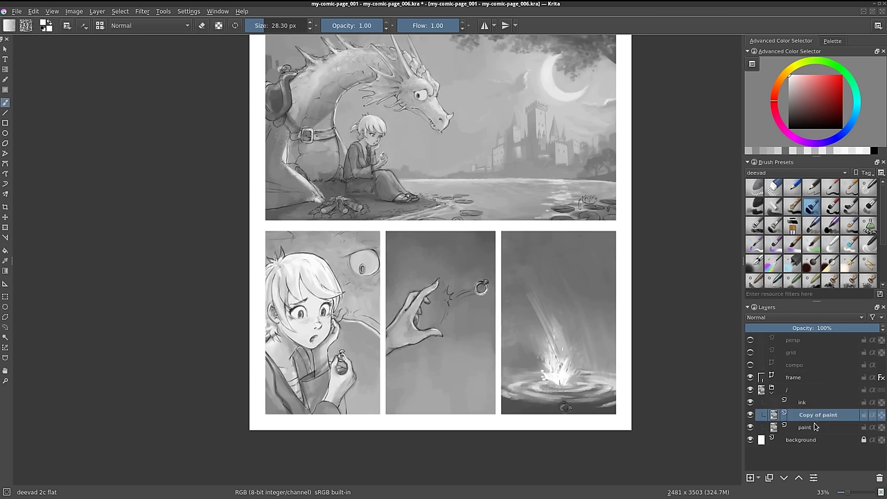
left_click(751, 415)
left_click(750, 415)
left_click(750, 416)
Toggle Copy of paint off and on to compare, then pan back to the wide top panel
scroll(428, 218, "up", 5)
left_click(750, 415)
left_click(749, 415)
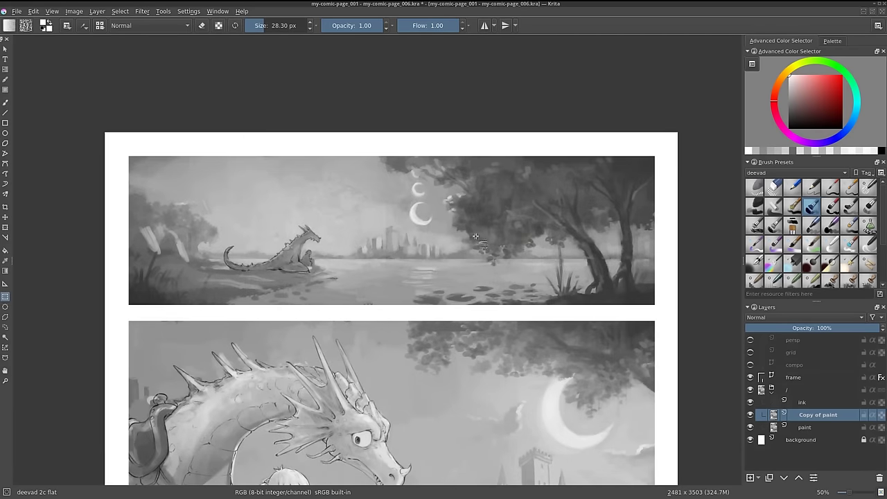
left_click_drag(482, 423, 495, 287)
left_click_drag(485, 360, 485, 297)
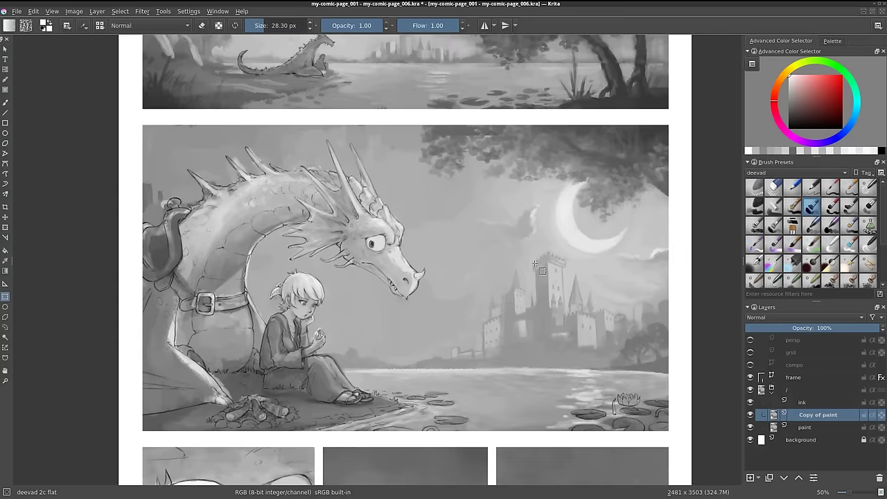
mouse_move(471, 436)
left_mouse_down()
mouse_move(484, 385)
mouse_move(492, 159)
mouse_move(499, 484)
left_mouse_up()
mouse_move(491, 252)
left_mouse_down()
mouse_move(493, 459)
mouse_move(450, 396)
left_mouse_up()
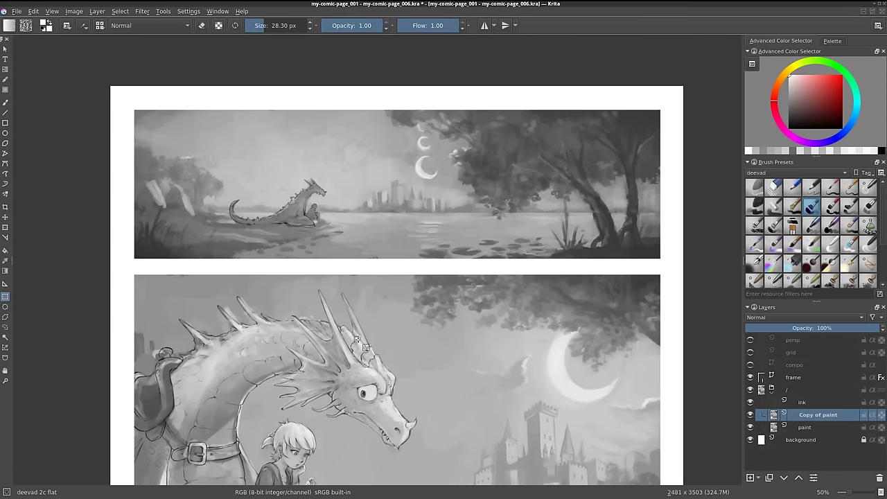
Test Levels (input 65/1.53/227, output 80–162), cancel it, then select the wide top panel
left_click(143, 11)
mouse_move(155, 33)
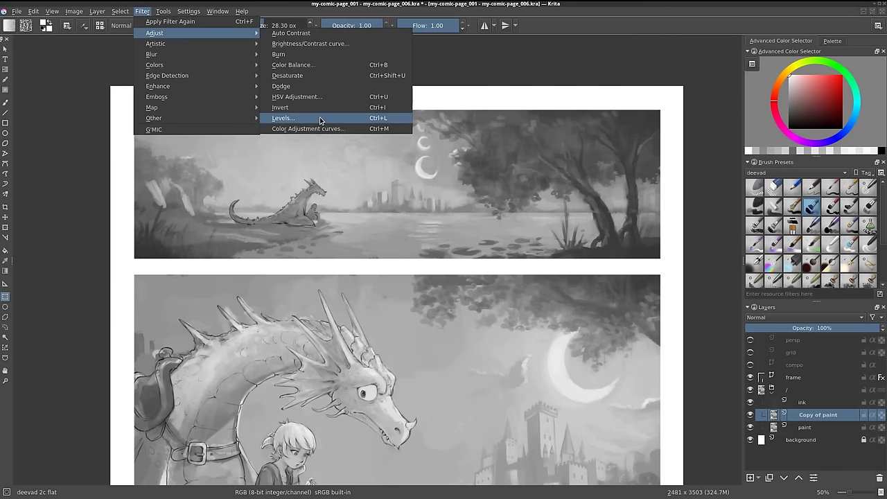
left_click(319, 119)
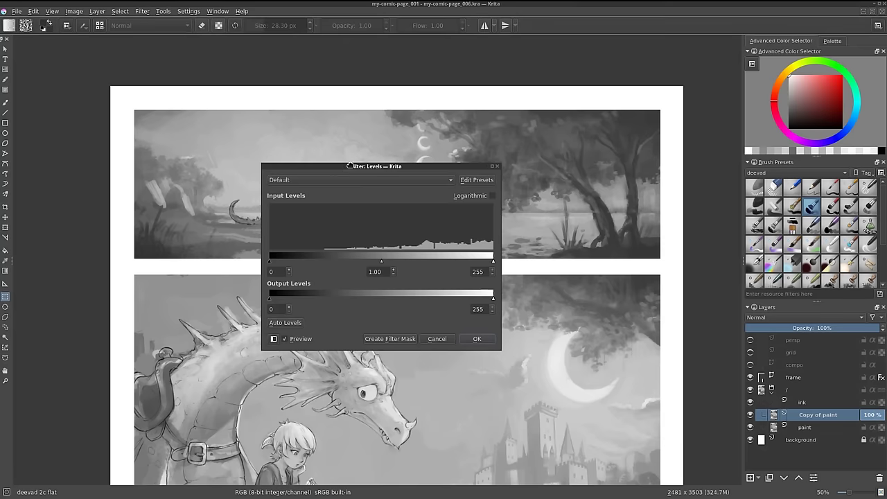
left_click_drag(349, 166, 553, 130)
left_click_drag(472, 225, 526, 224)
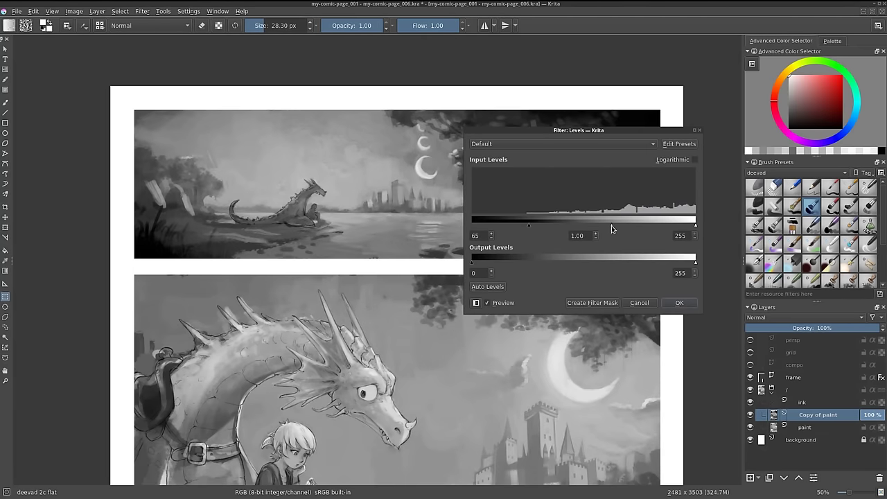
left_click_drag(611, 225, 586, 225)
left_click_drag(695, 225, 670, 226)
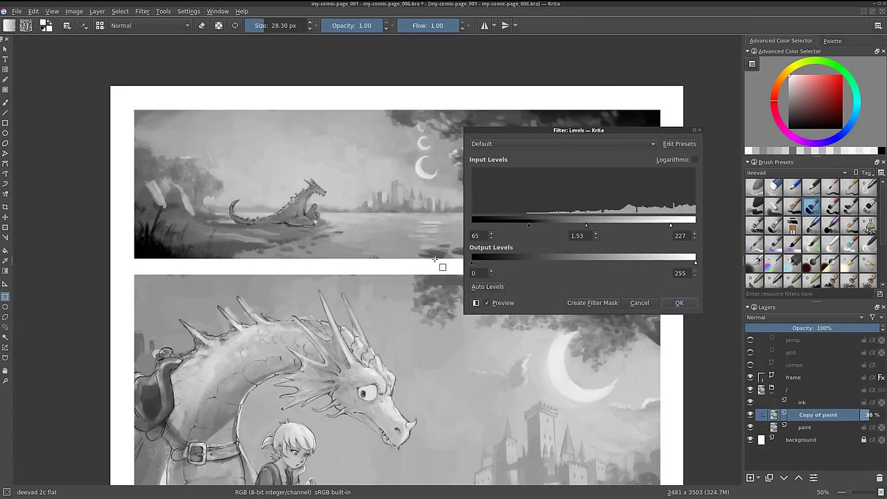
left_click_drag(472, 262, 543, 262)
left_click_drag(693, 262, 613, 262)
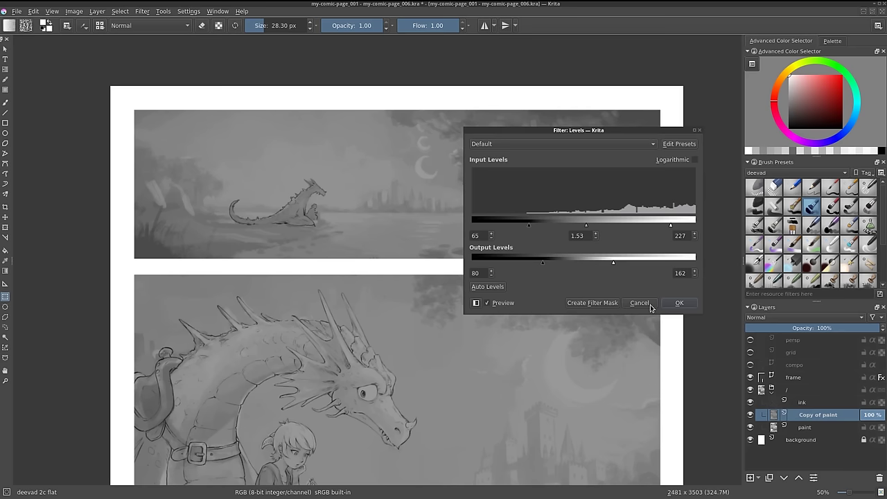
left_click(649, 305)
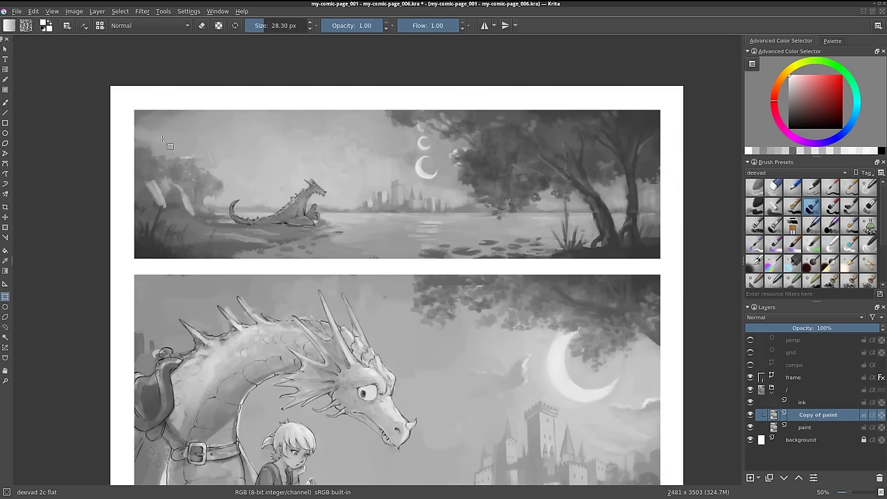
left_click_drag(128, 103, 669, 262)
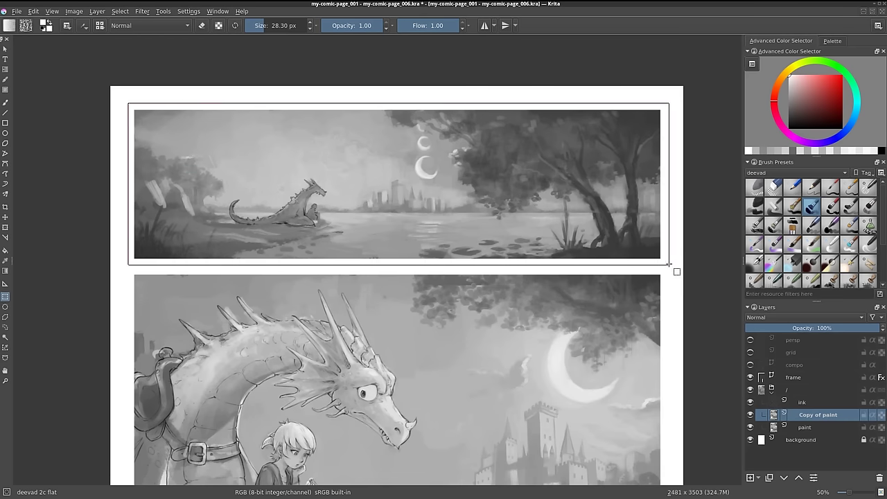
left_click(189, 11)
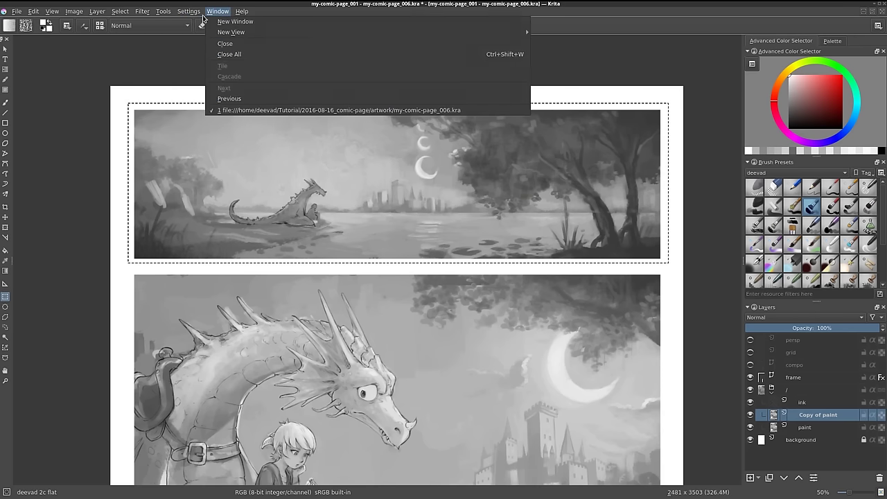
mouse_move(155, 33)
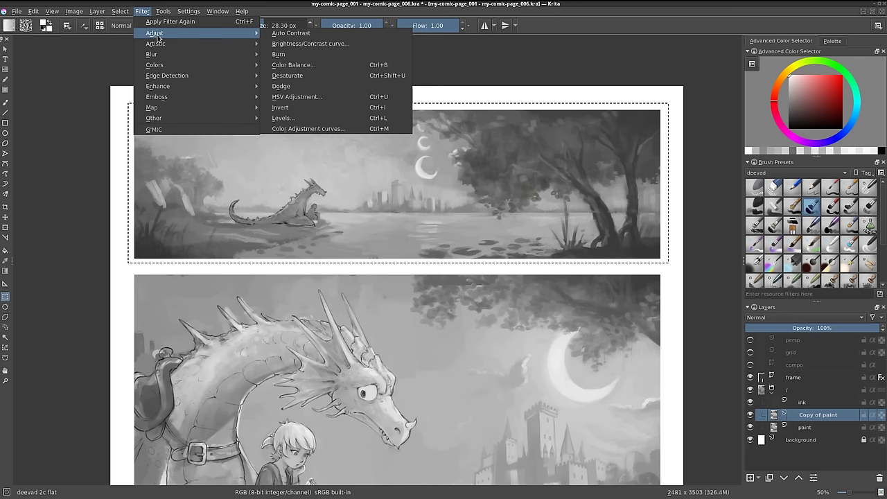
left_click(301, 129)
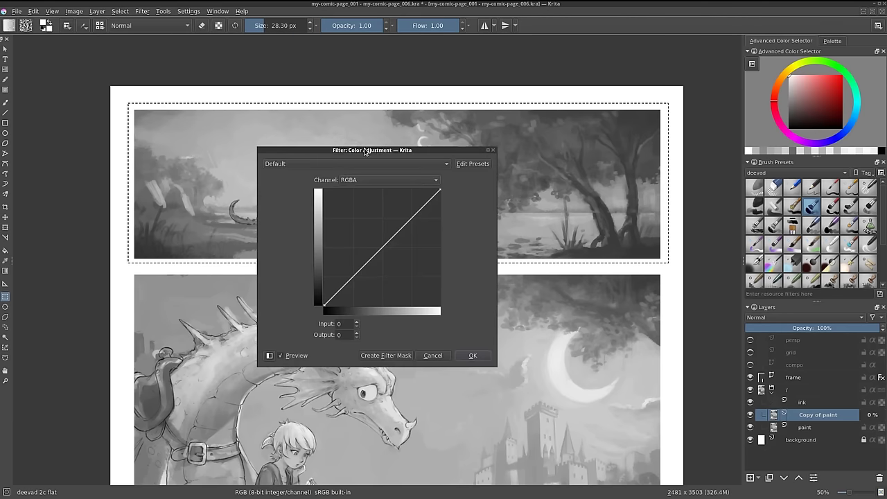
left_click_drag(366, 150, 615, 111)
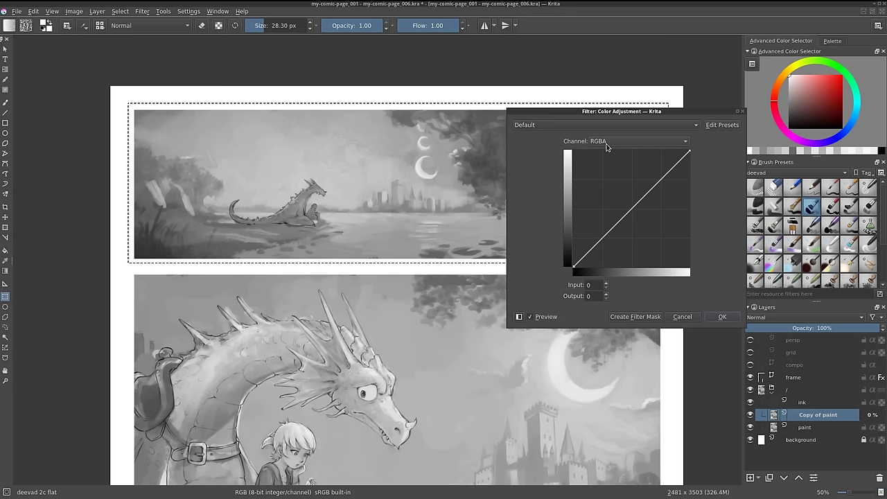
left_click_drag(679, 160, 677, 156)
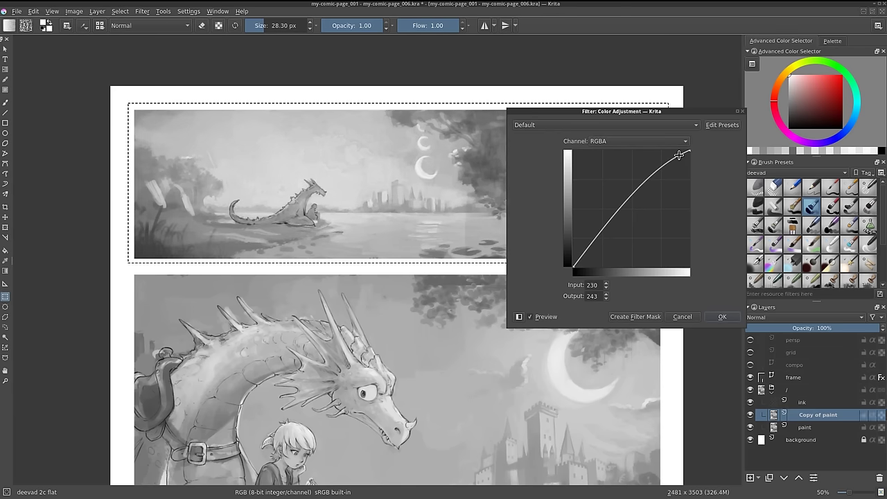
left_click_drag(677, 157, 700, 156)
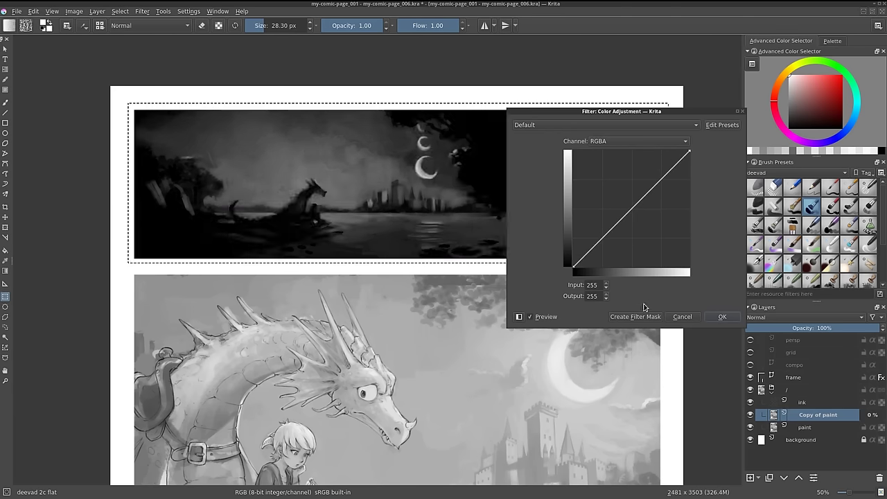
left_click(637, 140)
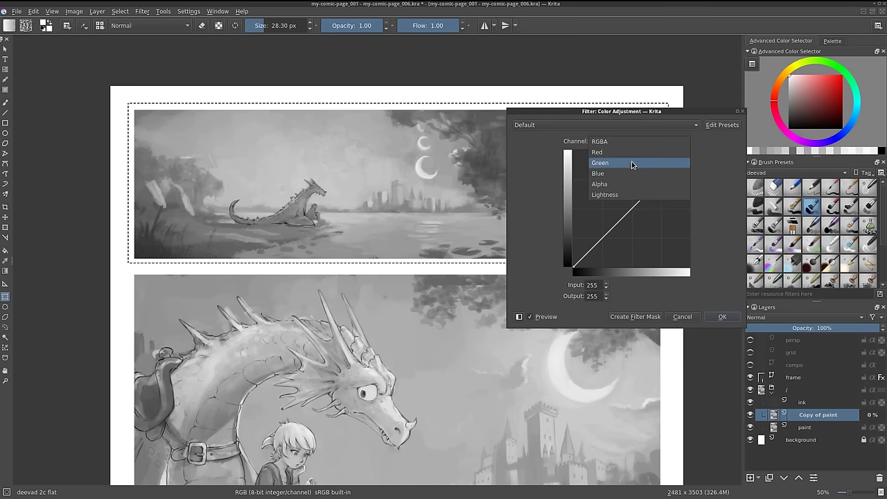
left_click(618, 196)
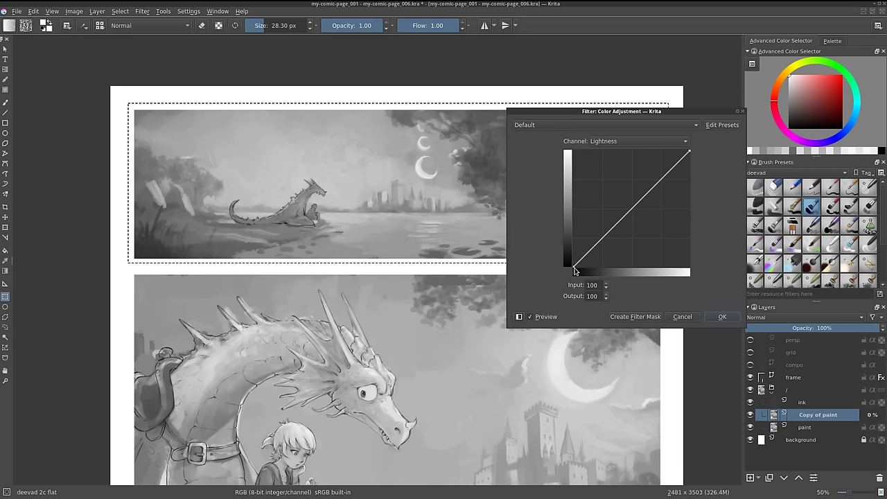
left_click_drag(604, 235, 609, 249)
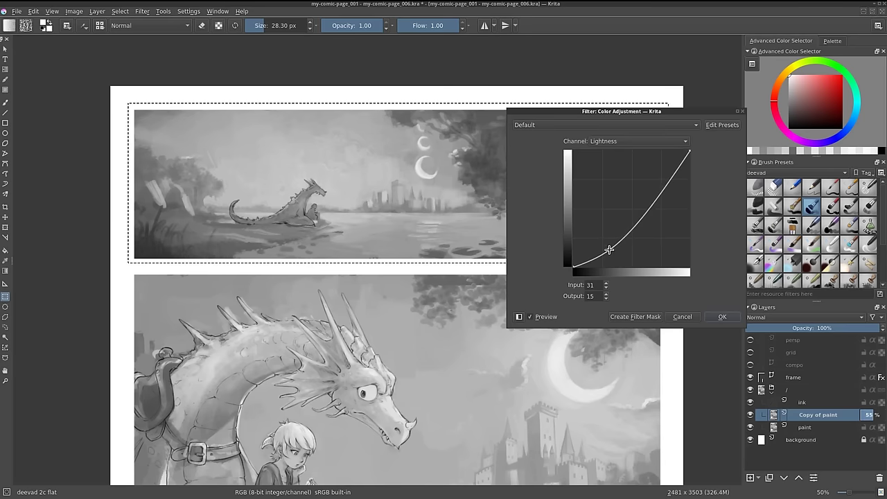
left_click_drag(659, 200, 646, 184)
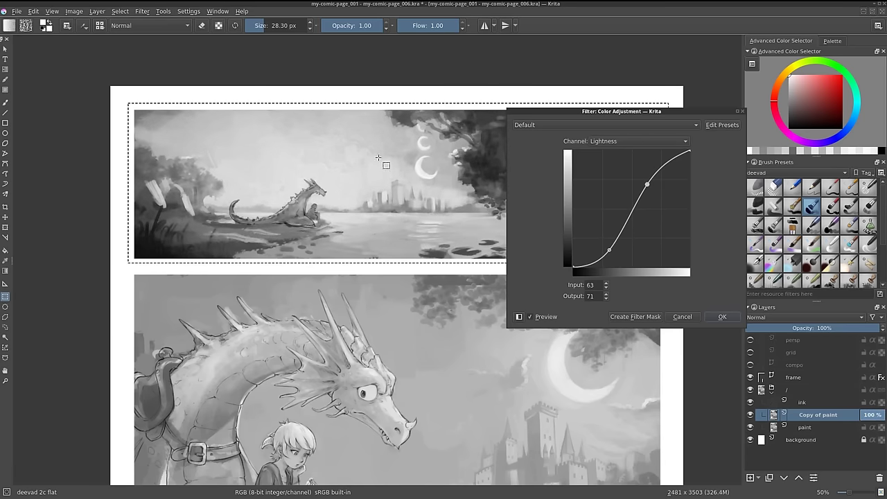
left_click_drag(555, 112, 459, 112)
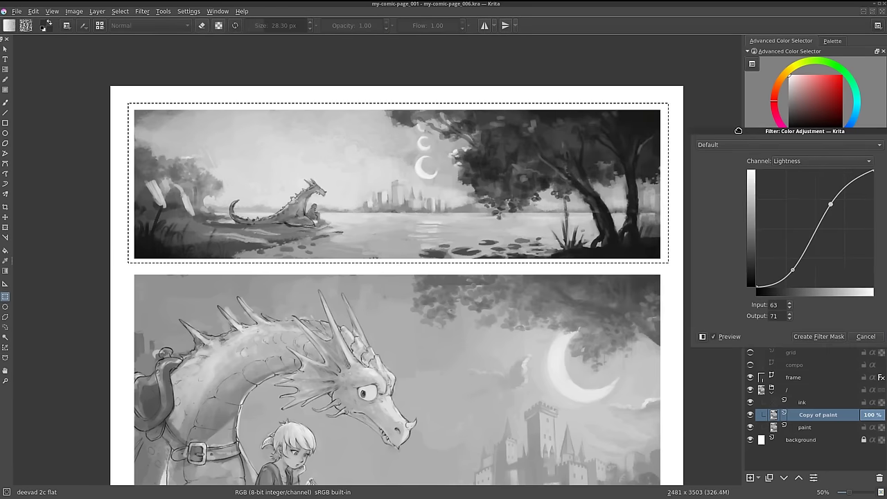
left_click(580, 317)
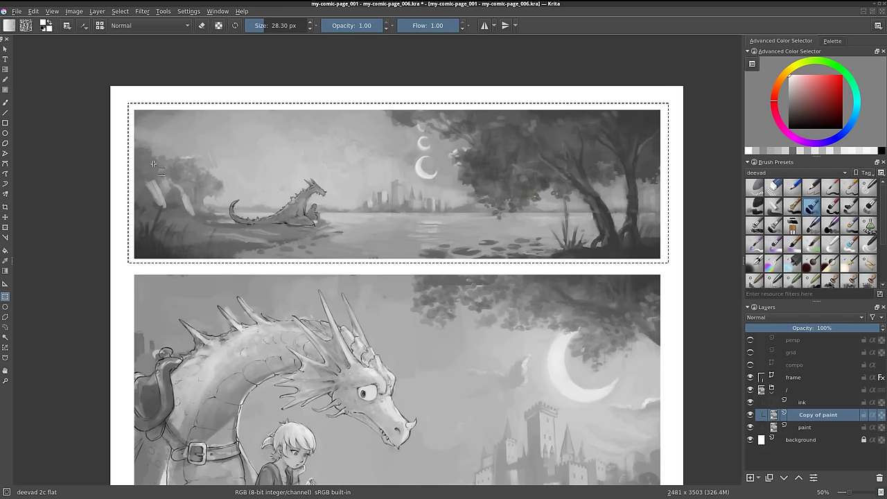
Load the 'deevad 4e adjust overlay' freehand brush and paint dark grey over the right-hand trees
left_click(5, 104)
left_click_drag(884, 211, 882, 230)
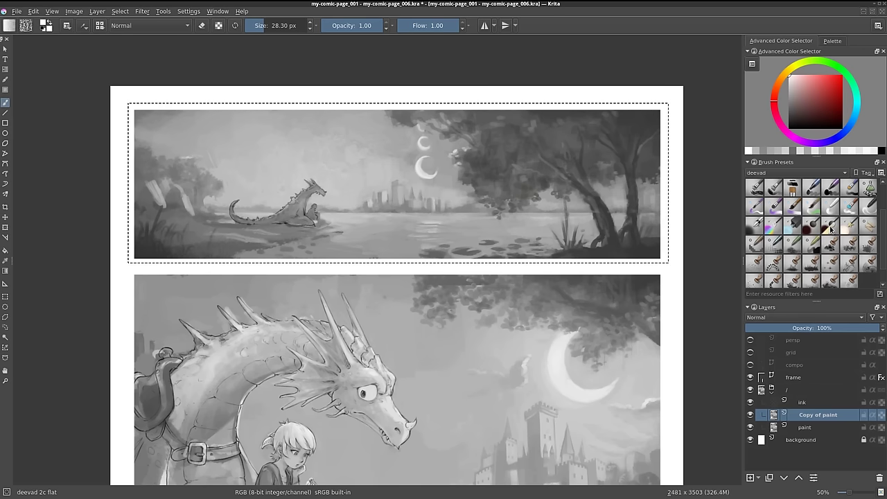
left_click(827, 228)
left_click(788, 111)
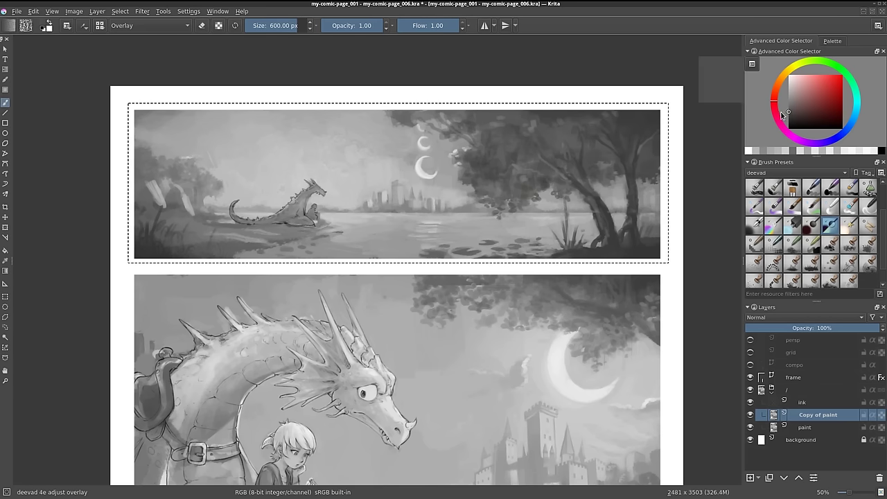
mouse_move(545, 187)
left_mouse_down()
mouse_move(535, 172)
mouse_move(653, 169)
mouse_move(481, 119)
mouse_move(424, 120)
mouse_move(614, 174)
mouse_move(564, 198)
mouse_move(307, 198)
mouse_move(215, 188)
mouse_move(187, 201)
left_mouse_up()
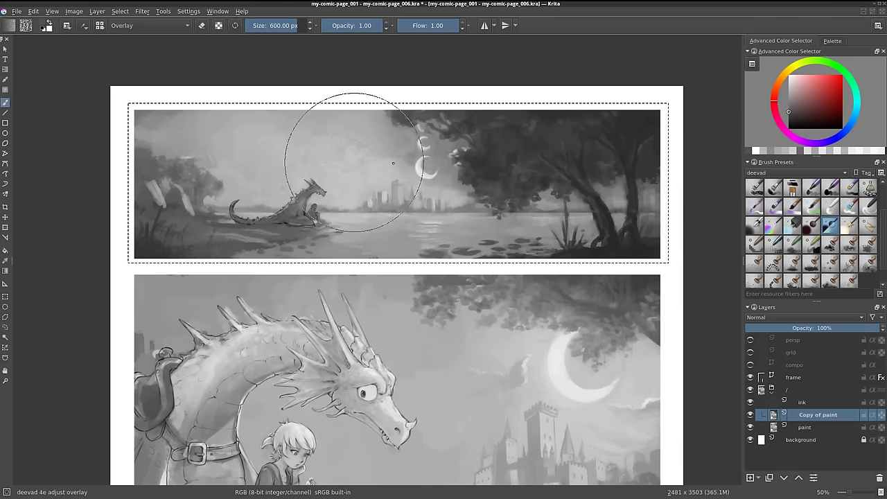
Brighten the city skyline and lake in the top panel with a lighter grey
key("l")
mouse_move(293, 148)
left_mouse_down()
mouse_move(380, 164)
mouse_move(425, 209)
mouse_move(465, 159)
mouse_move(448, 138)
mouse_move(492, 175)
mouse_move(525, 159)
left_mouse_up()
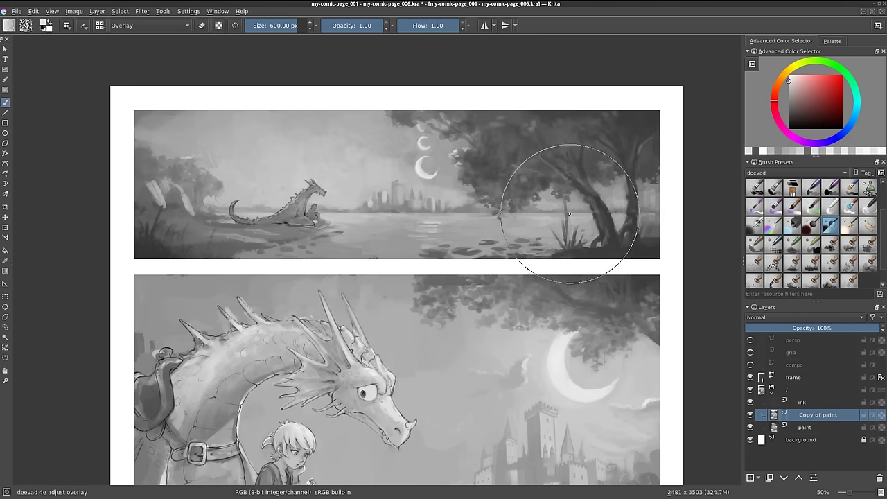
scroll(574, 218, "up", 2)
scroll(575, 218, "down", 2)
mouse_move(523, 332)
left_mouse_down()
mouse_move(539, 356)
mouse_move(546, 352)
left_mouse_up()
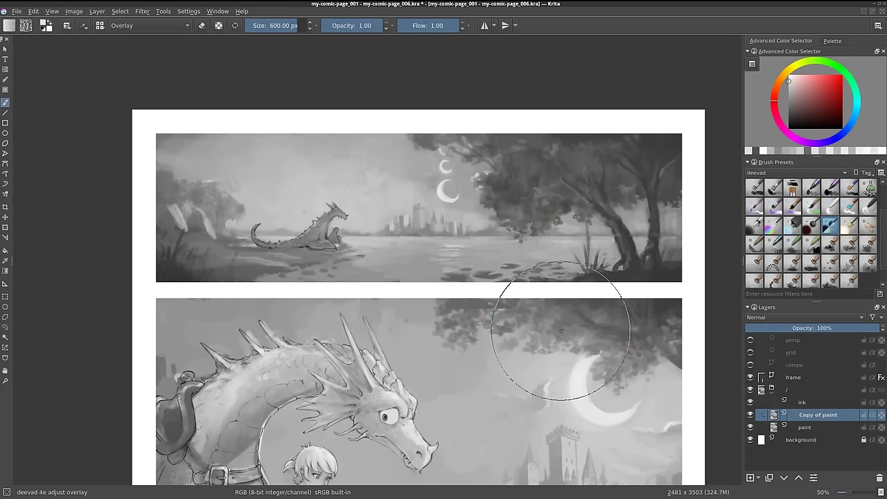
left_click_drag(557, 416, 546, 379)
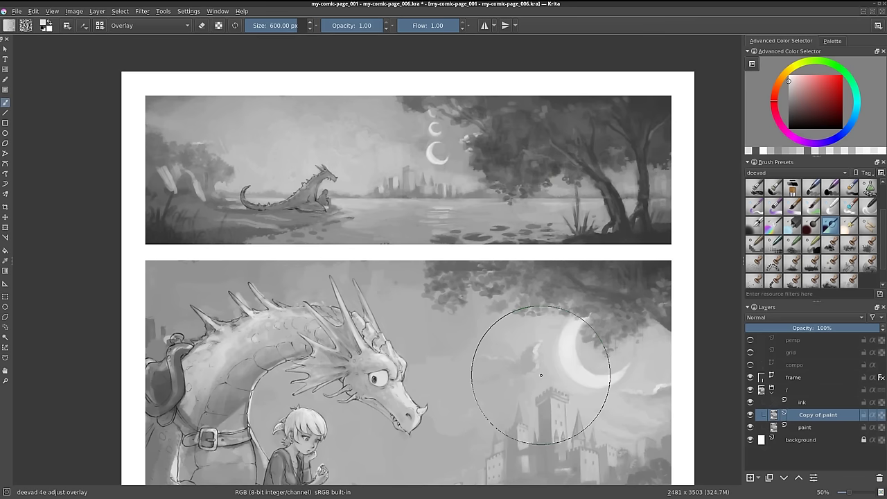
Draw a rectangular selection around the wide top panel and zoom to centre it in view
left_click(5, 297)
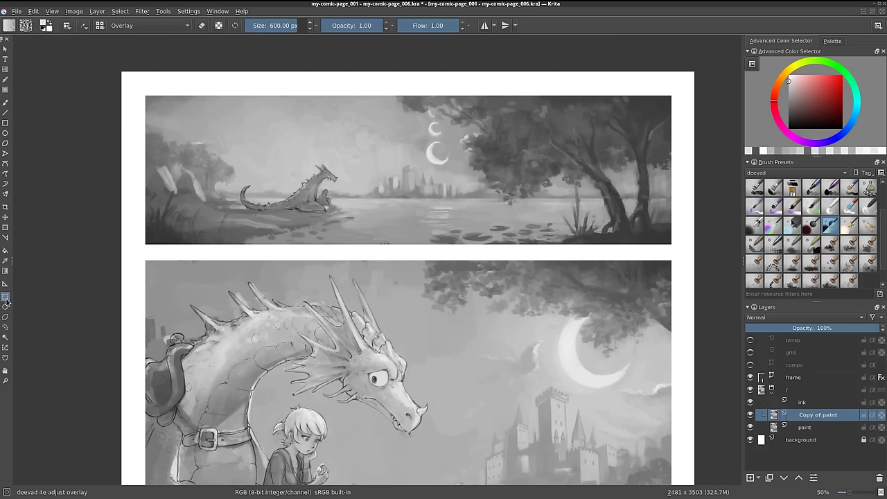
left_click_drag(140, 90, 677, 249)
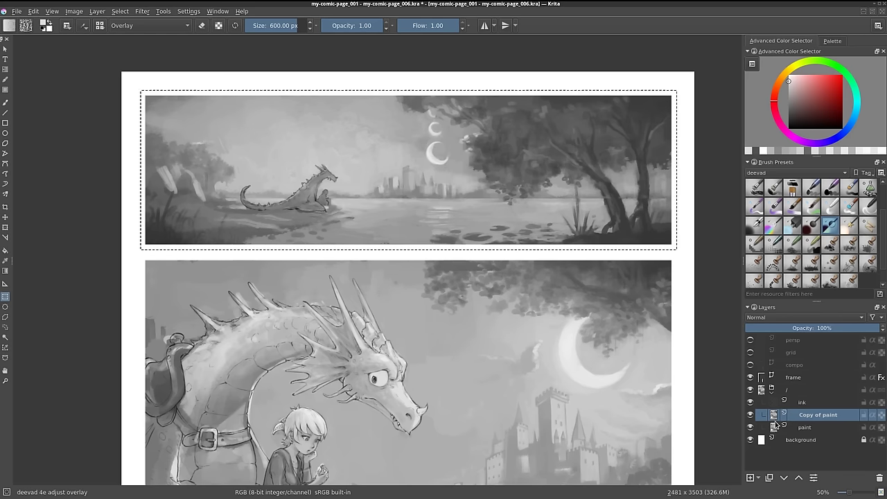
scroll(558, 349, "down", 2)
scroll(558, 349, "down", 4)
scroll(554, 340, "up", 5)
scroll(550, 329, "up", 1)
scroll(553, 332, "down", 1, "ctrl")
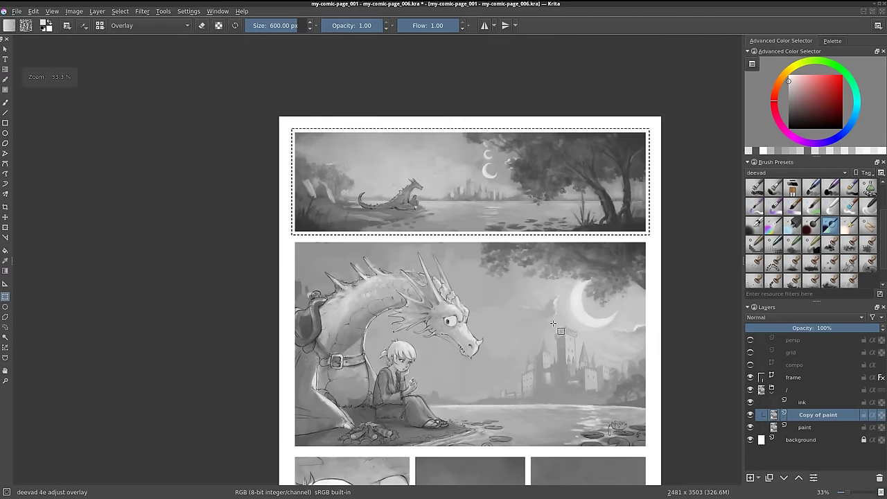
scroll(530, 388, "down", 3)
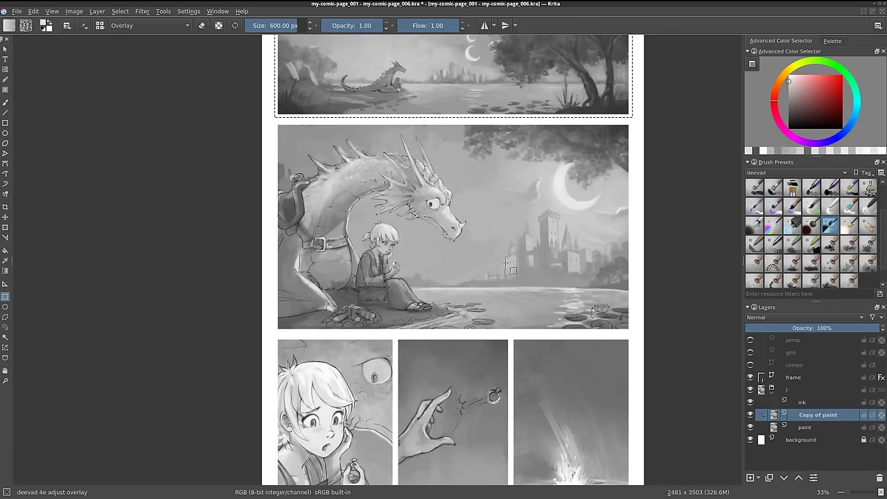
scroll(497, 293, "up", 3)
scroll(492, 298, "up", 3)
scroll(490, 298, "up", 1, "ctrl")
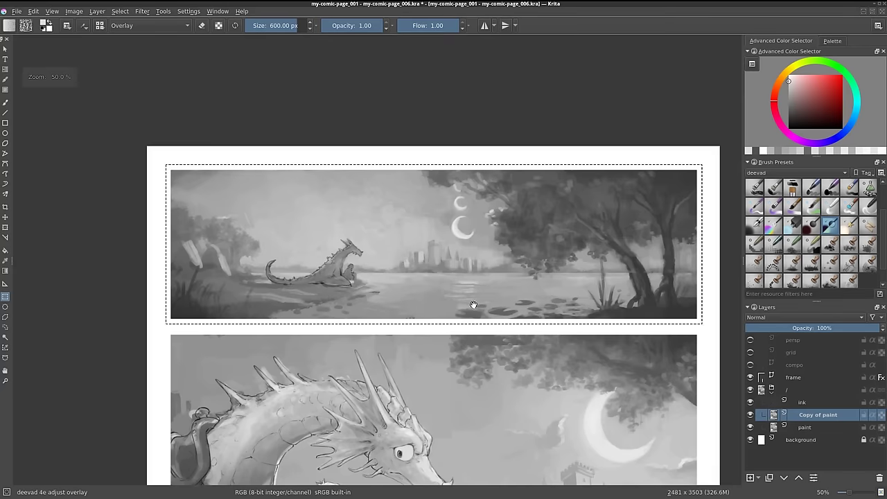
left_click_drag(473, 305, 448, 312)
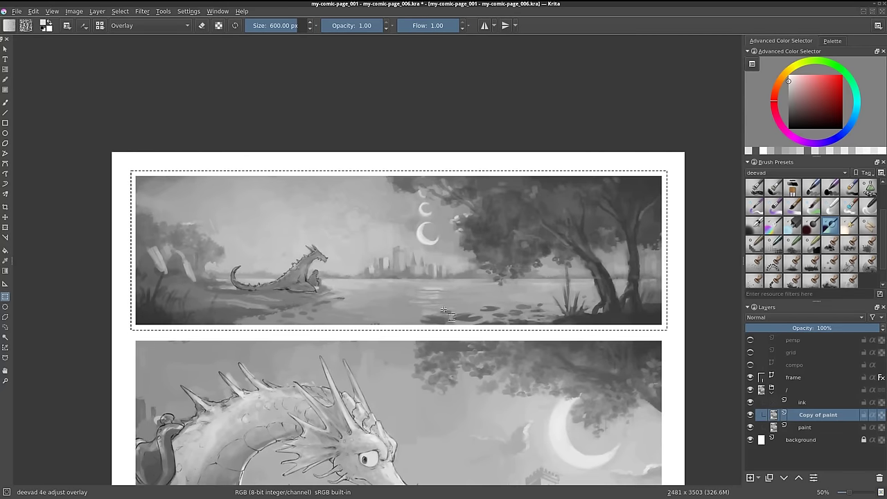
Open Levels on the top panel and try black point 35, gamma 0.56 and raised output black
key("ctrl+l")
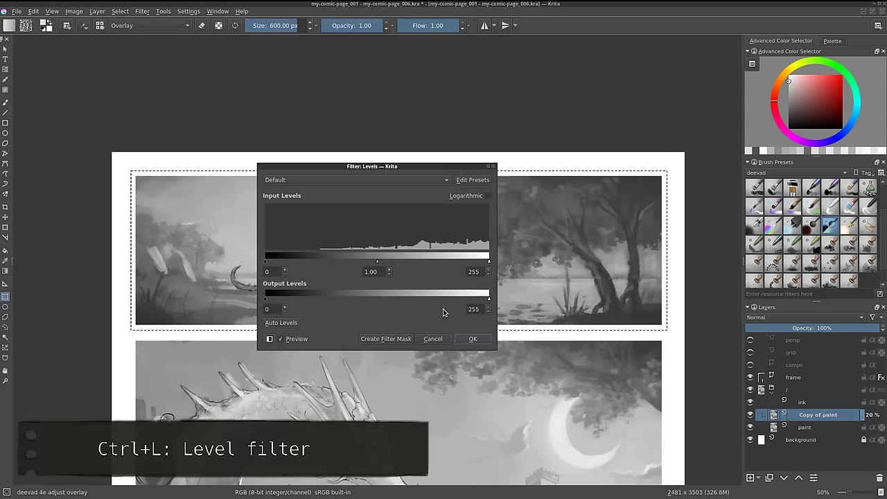
left_click_drag(407, 168, 677, 92)
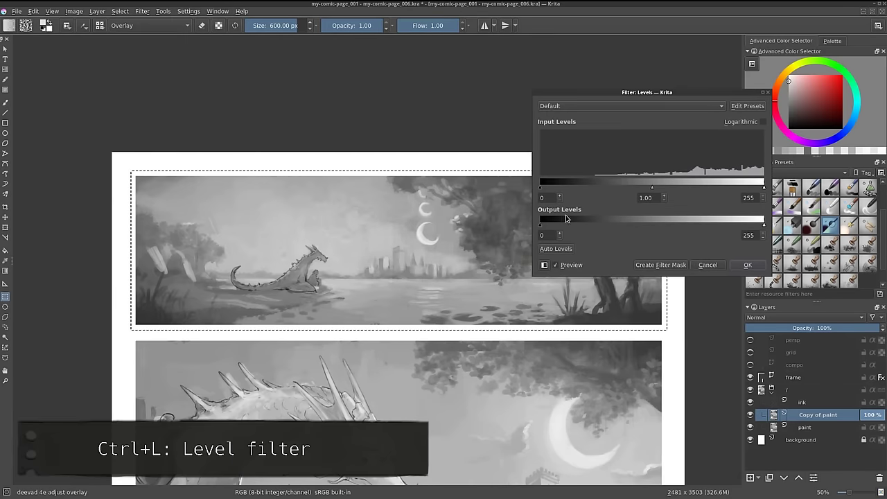
left_click_drag(601, 94, 639, 74)
left_click_drag(578, 166, 607, 166)
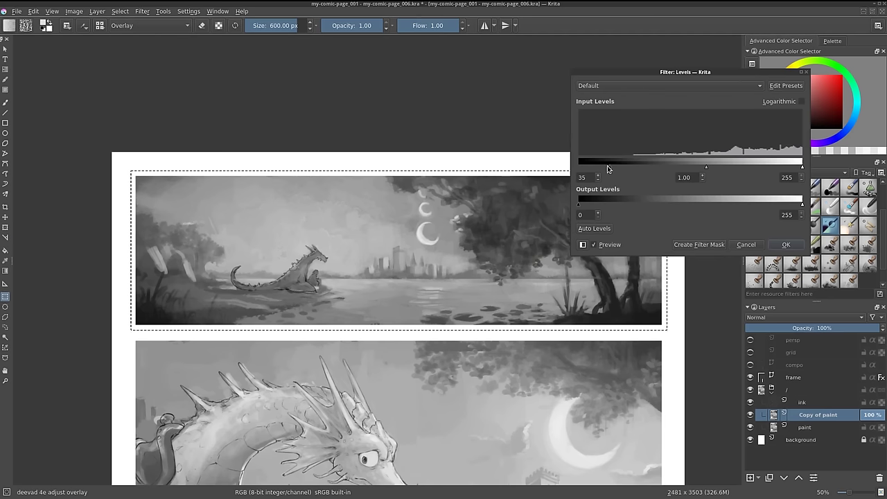
left_click_drag(664, 72, 725, 74)
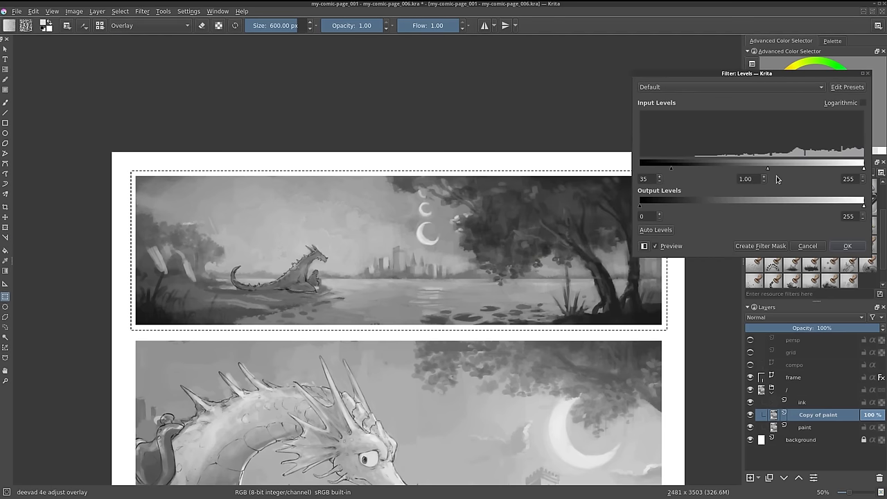
left_click_drag(767, 168, 790, 168)
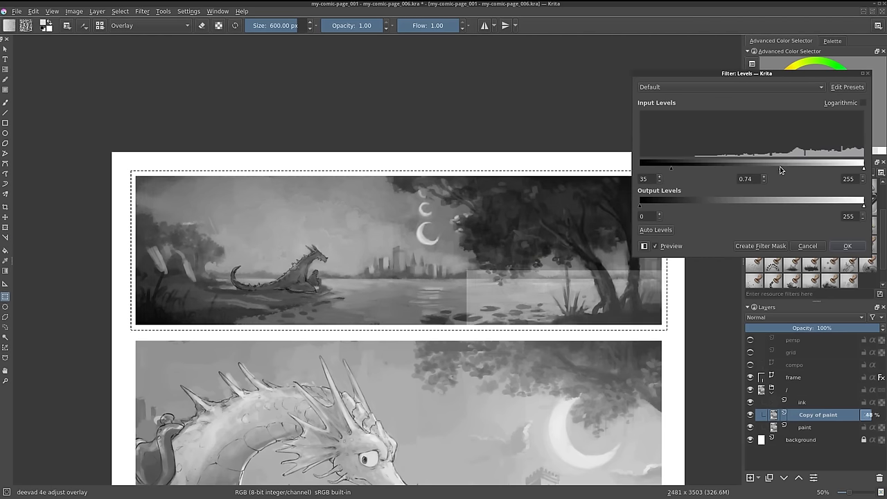
left_click_drag(790, 169, 791, 172)
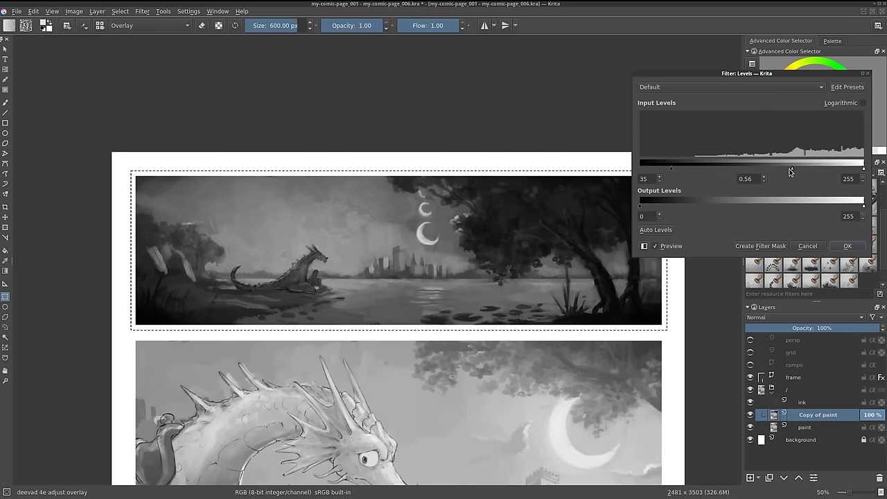
left_click_drag(671, 169, 669, 171)
left_click_drag(643, 209, 662, 210)
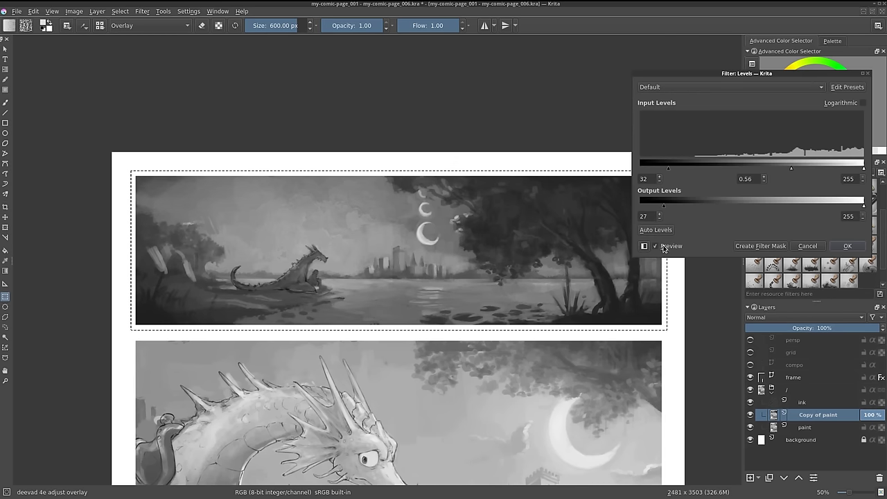
Compare the preview, settle on input black 27 and gamma 0.64, and apply the Levels
left_click(663, 247)
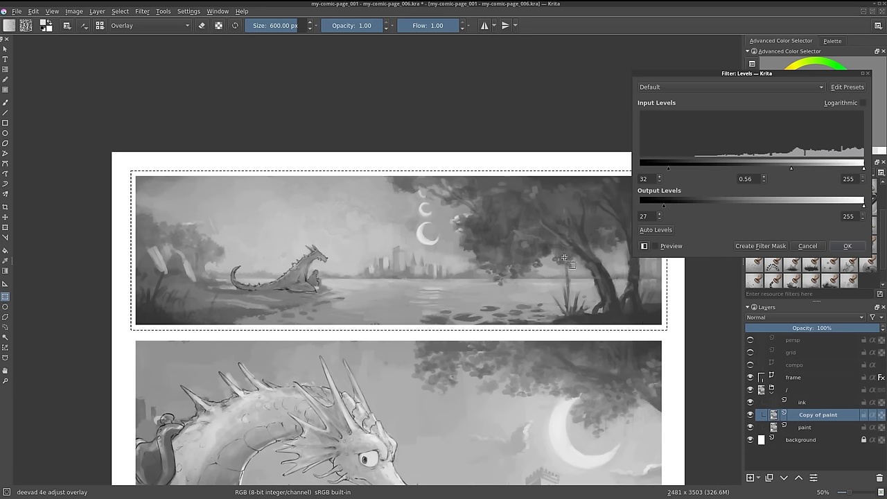
left_click(661, 245)
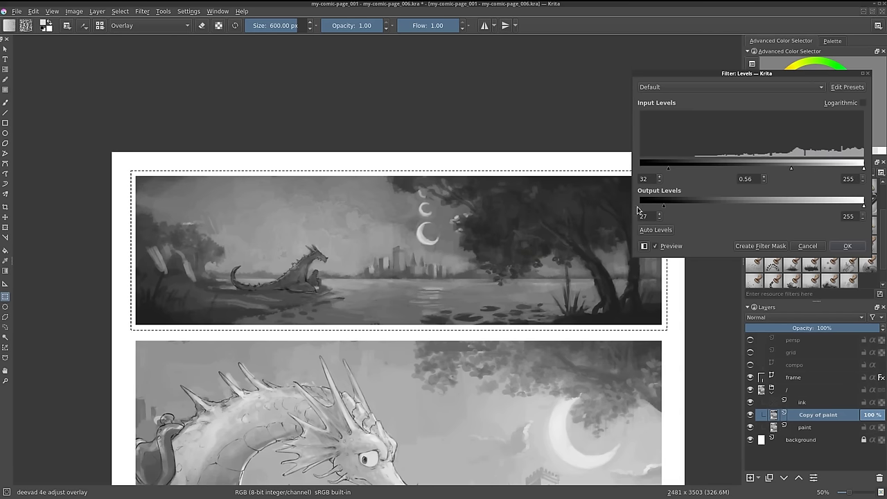
left_click_drag(655, 169, 656, 169)
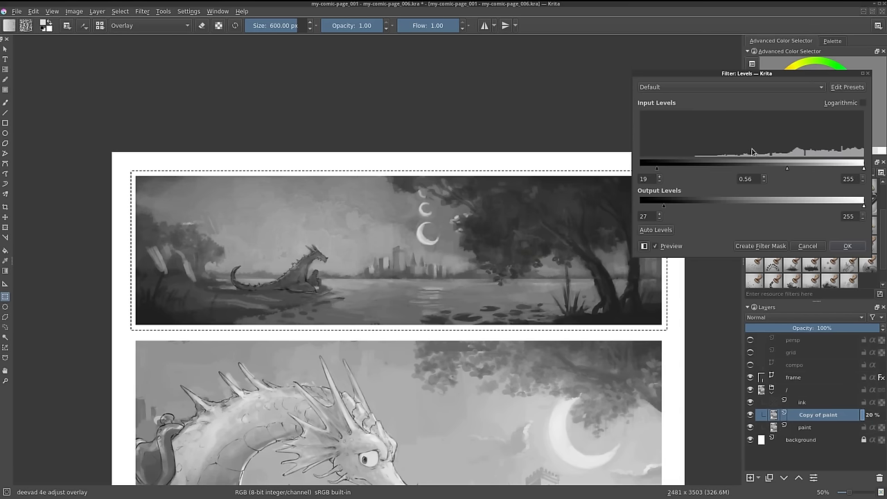
left_click_drag(787, 169, 774, 167)
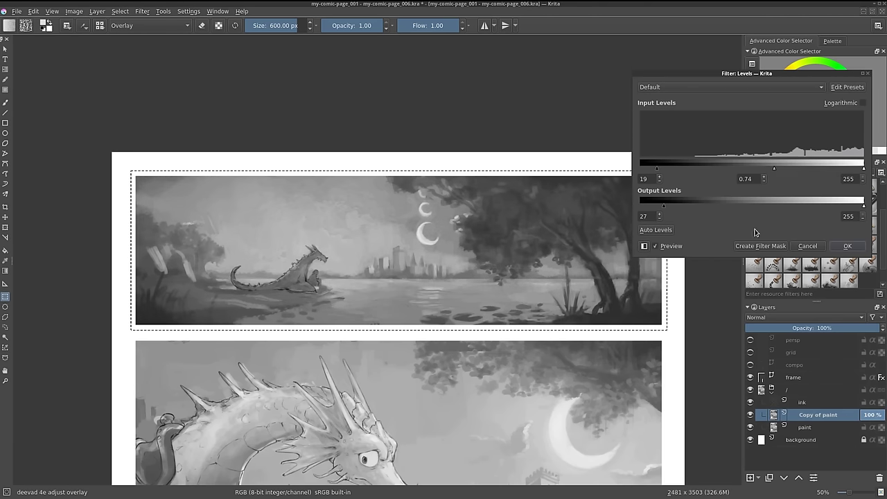
left_click(675, 250)
left_click(676, 249)
left_click_drag(659, 169, 663, 169)
left_click_drag(776, 168, 784, 172)
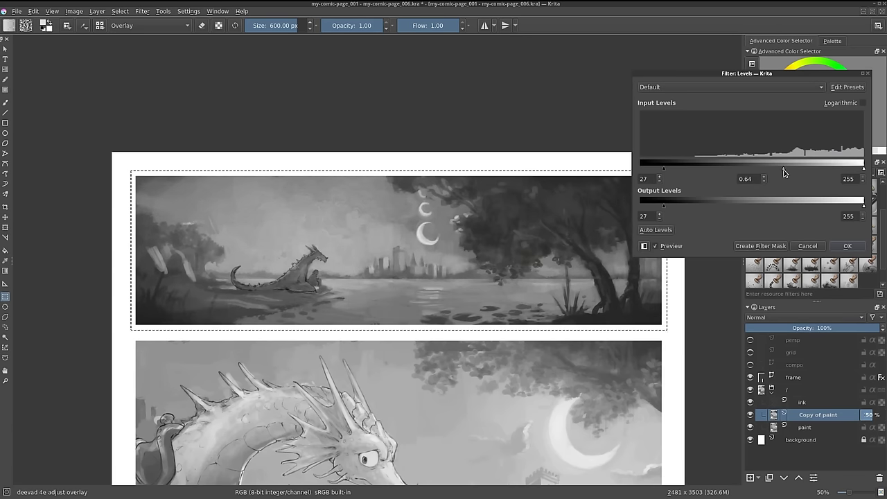
left_click(844, 241)
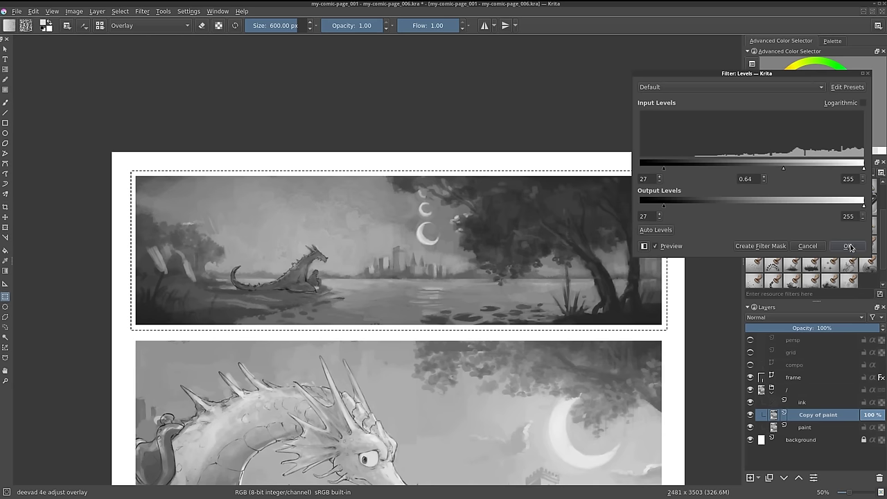
left_click(848, 247)
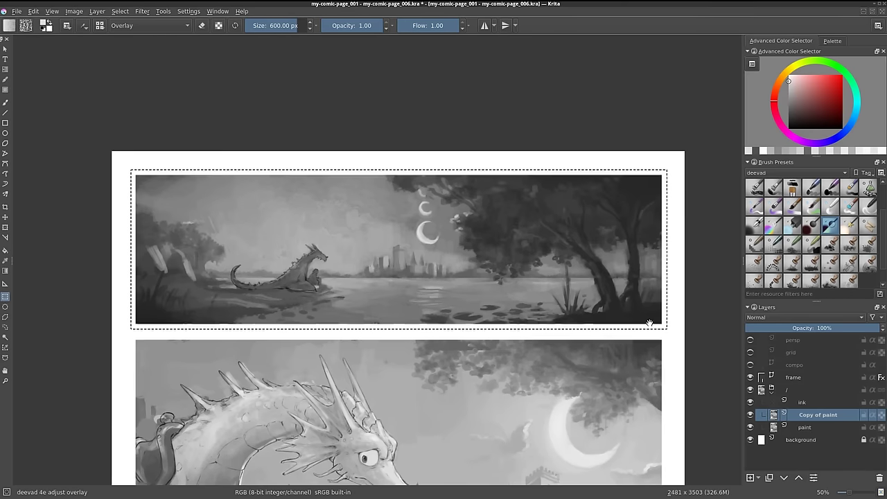
Clear the selection, toggle Copy of paint to compare, and try a lower opacity on it
scroll(654, 325, "down", 2)
key("ctrl+shift+a")
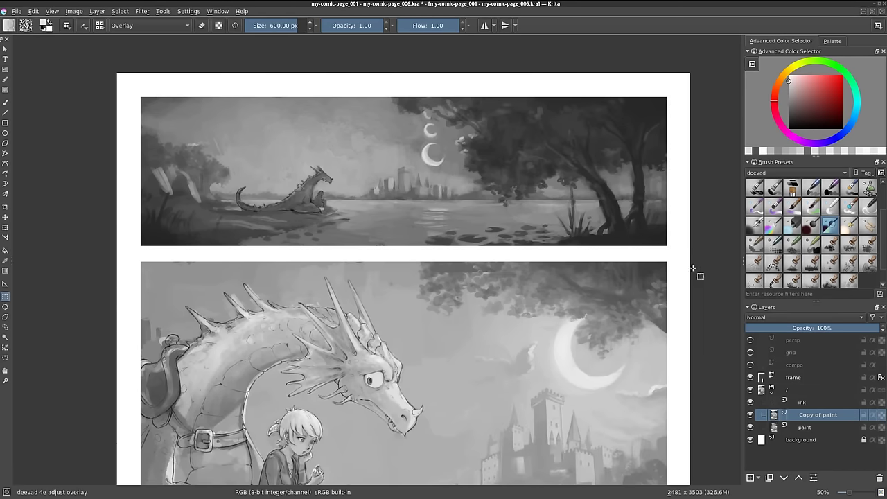
left_click(750, 415)
left_click(750, 415)
left_click(750, 415)
left_click(749, 415)
mouse_move(855, 328)
left_mouse_down()
mouse_move(797, 336)
mouse_move(883, 333)
left_mouse_up()
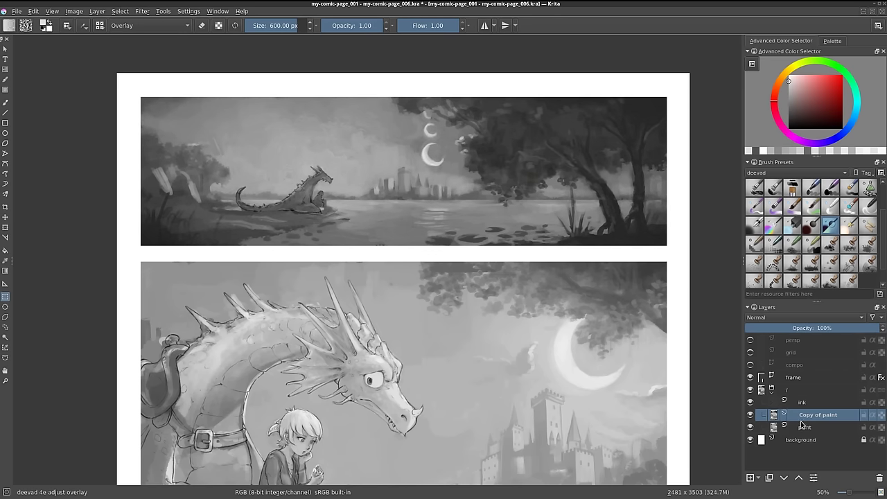
Reapply Levels with input black 34, gamma 0.51 and white point 238
scroll(481, 341, "down", 3)
key("ctrl+l")
left_click_drag(599, 185, 604, 186)
left_click_drag(715, 182, 717, 183)
left_click_drag(794, 183, 779, 183)
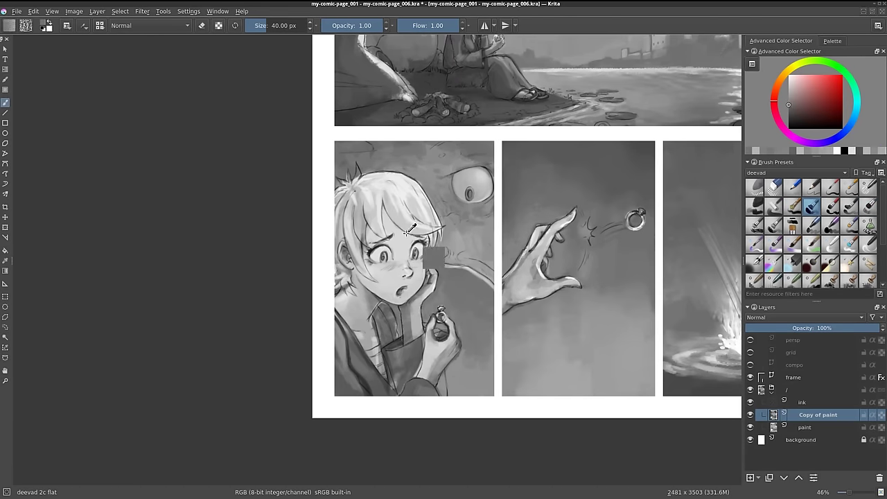
left_click(365, 273, "ctrl")
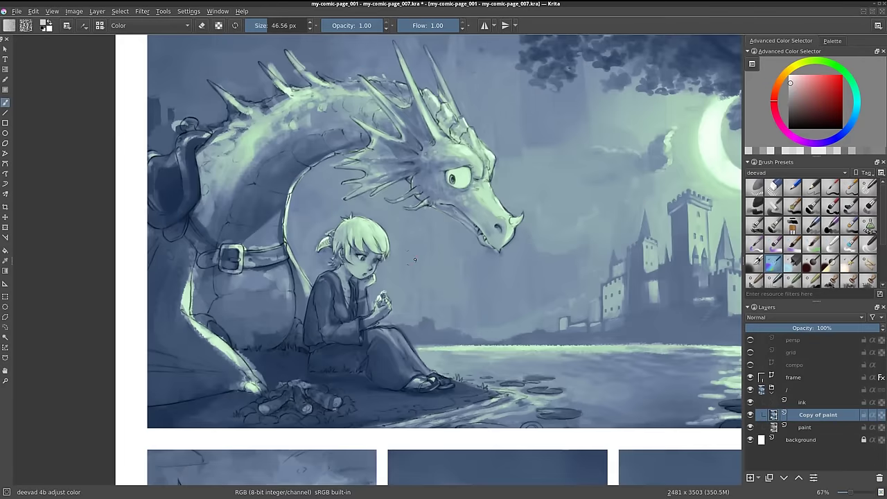
Shrink the brush, pick warm red and yellow colours, and paint a brighter glow around the moon
scroll(415, 259, "down", 1)
key("bracketleft")
left_click(691, 105, "ctrl")
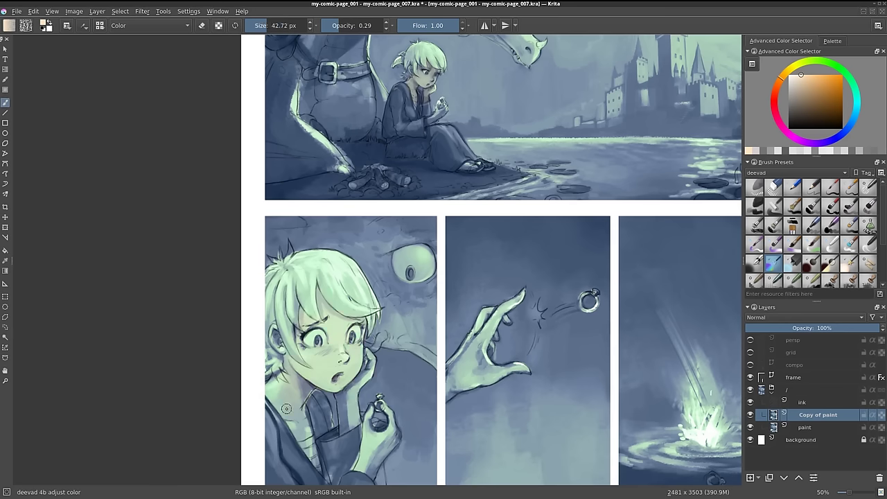
left_click(315, 382, "ctrl")
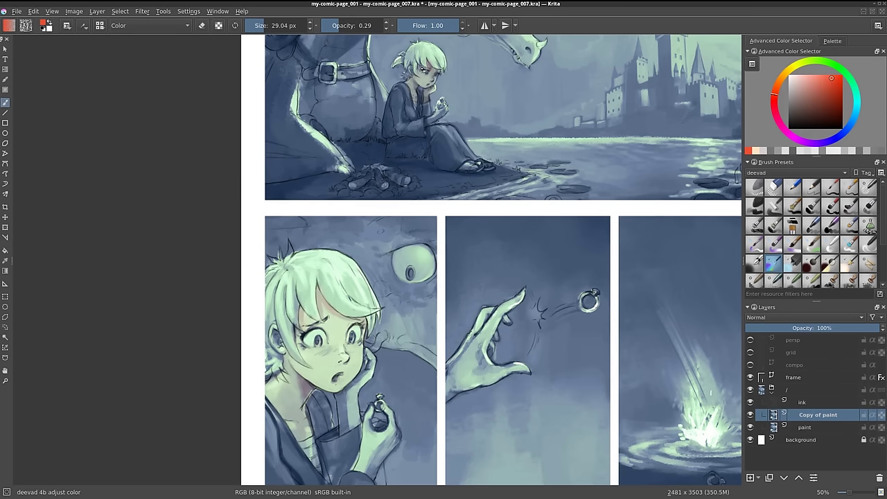
left_click(281, 337, "ctrl")
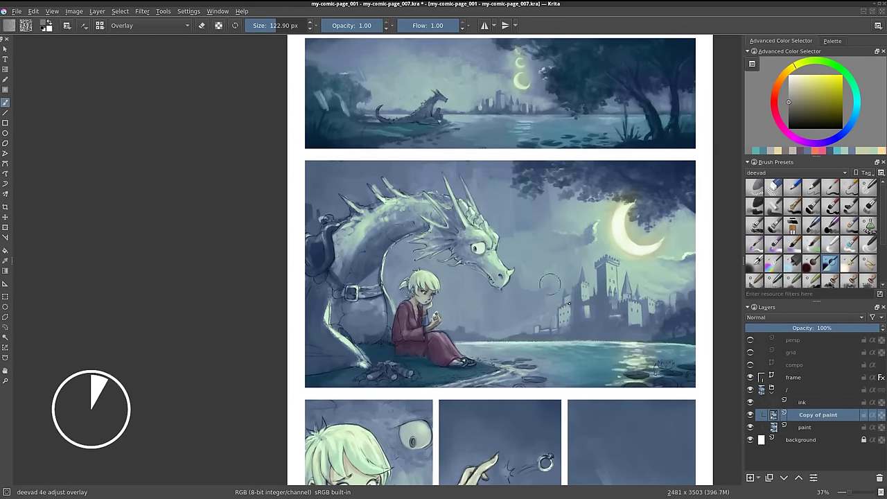
left_click(819, 98)
left_click_drag(613, 268, 636, 310)
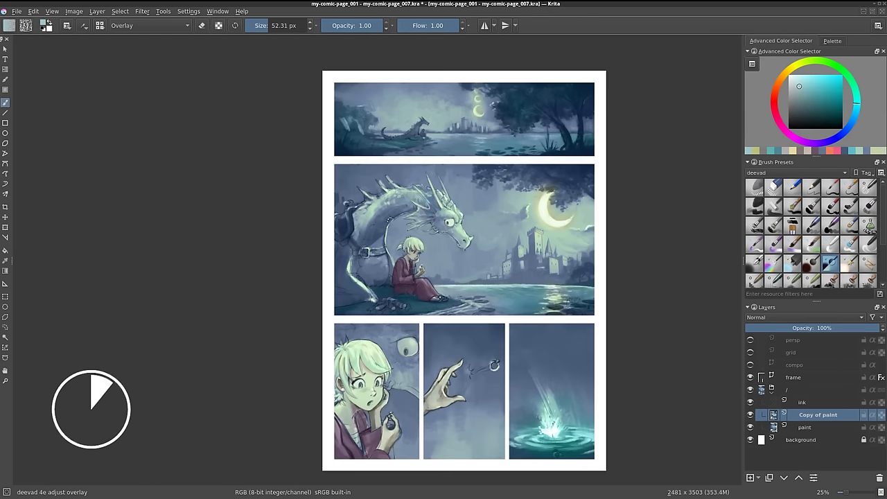
left_click(796, 73)
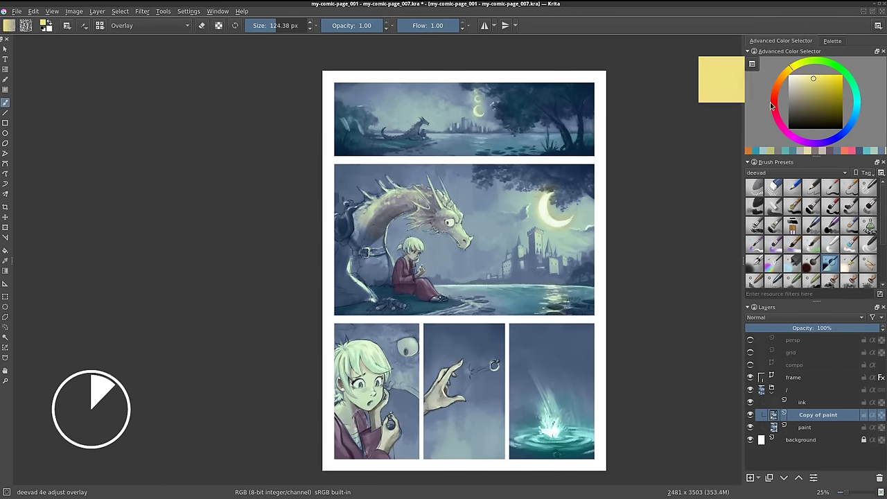
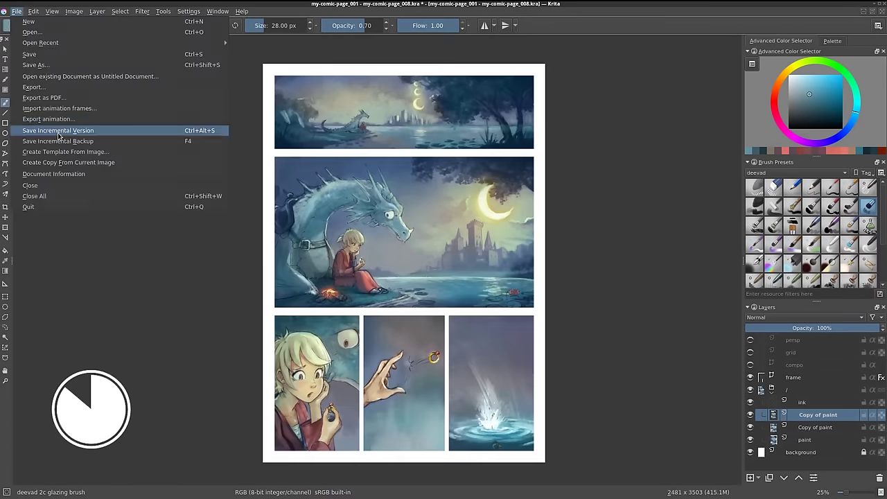
Save the finished comic page as the next incremental version of the file
left_click(58, 131)
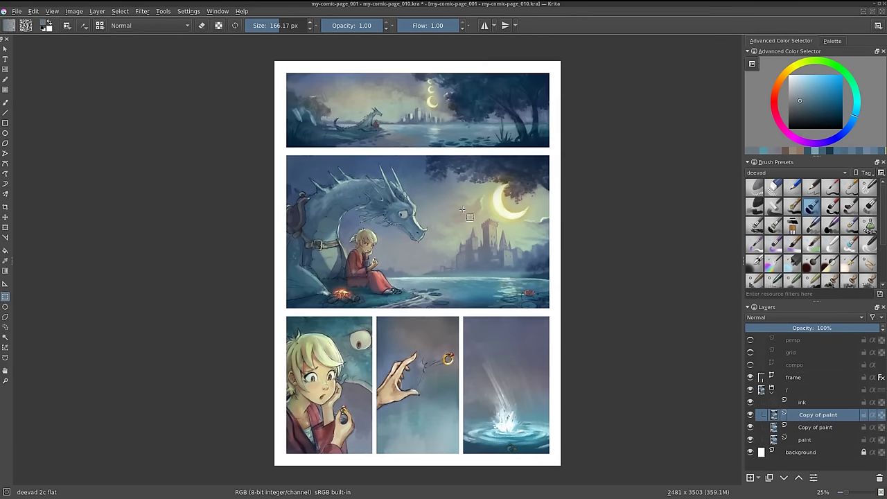
scroll(489, 236, "up", 2)
scroll(485, 235, "up", 1)
scroll(478, 235, "down", 2)
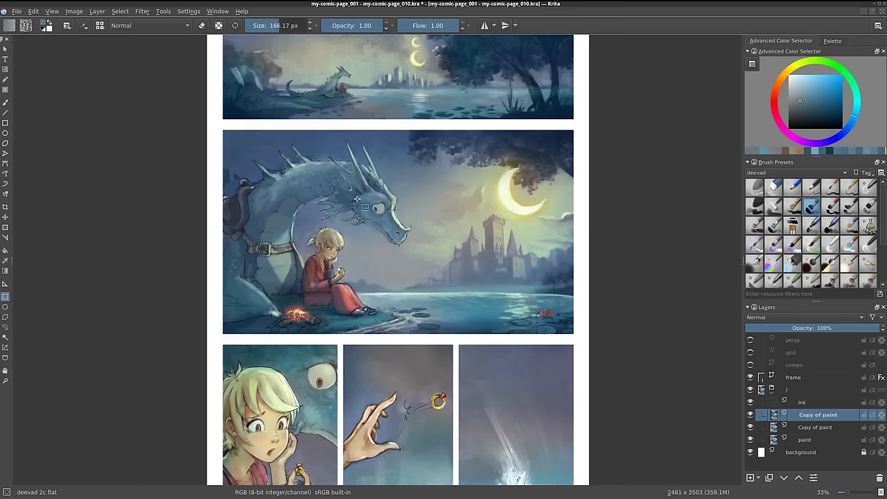
left_click_drag(359, 203, 361, 221)
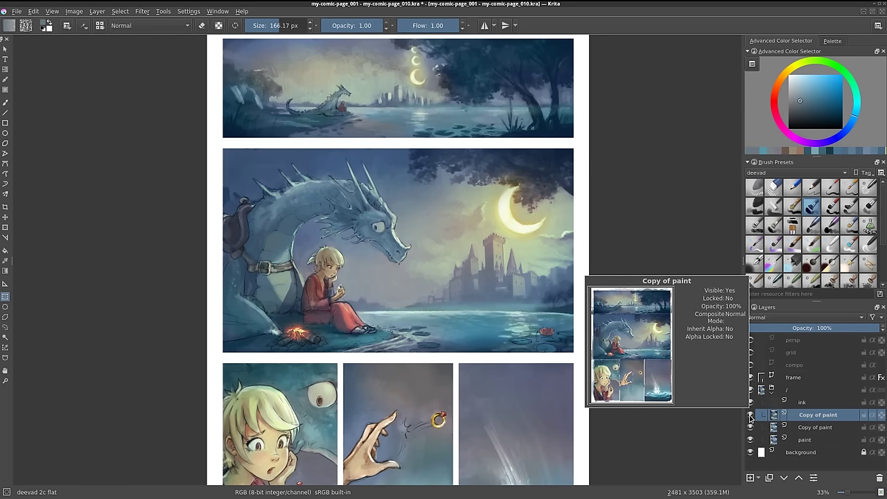
left_click(749, 415)
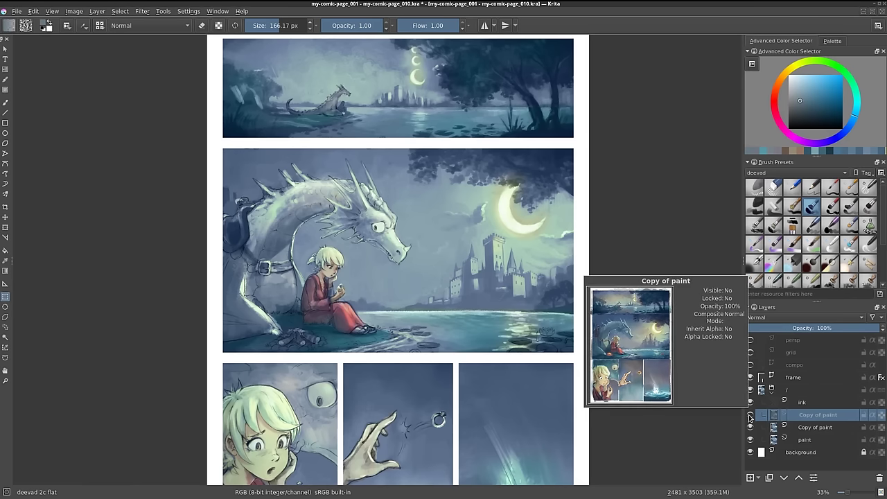
left_click(750, 415)
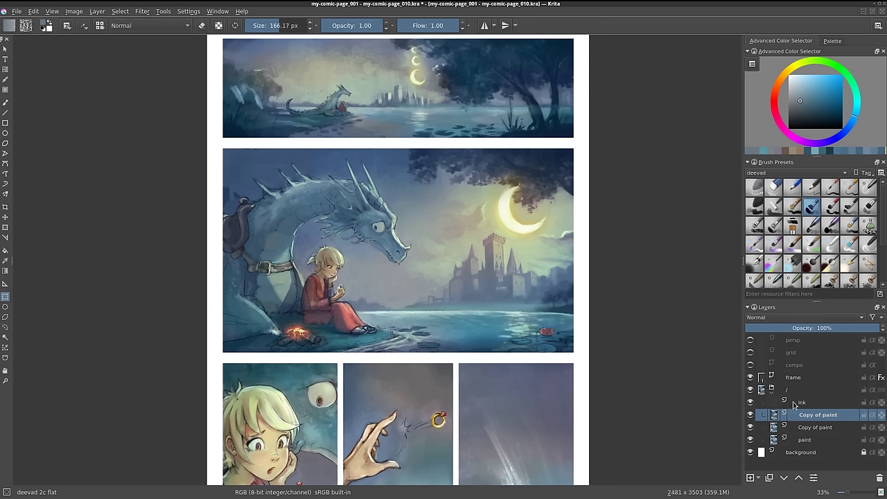
left_click(750, 415)
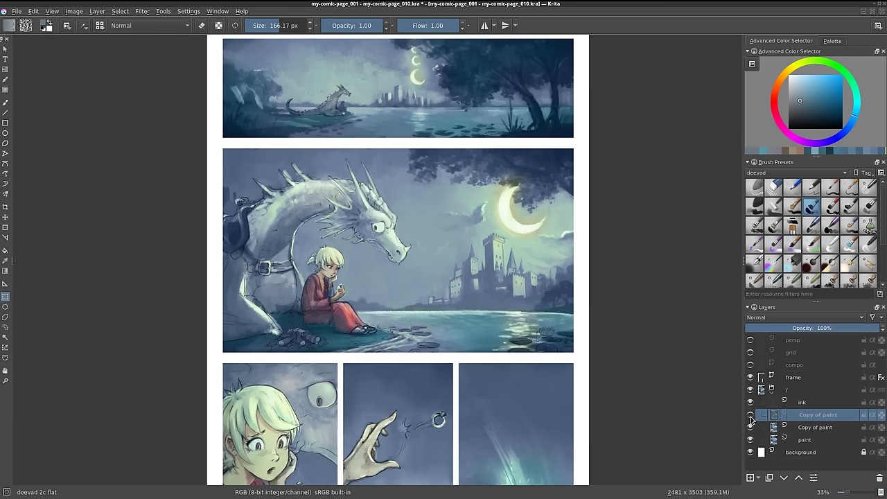
left_click(750, 416)
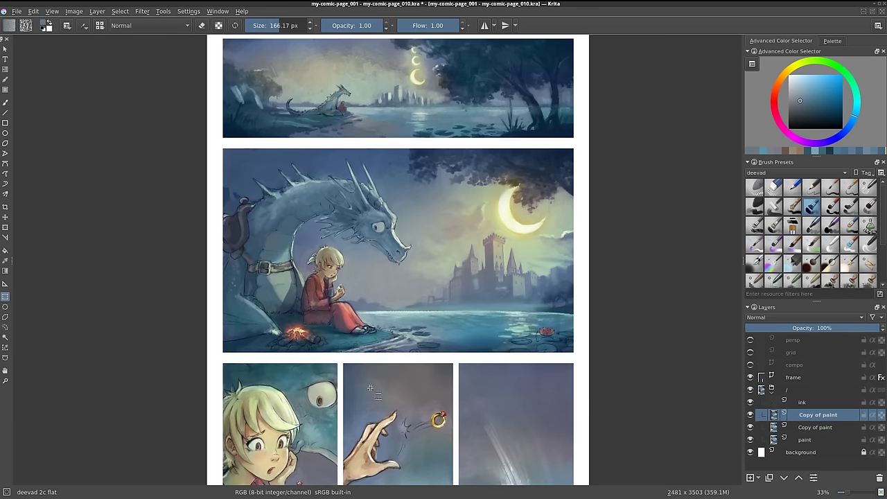
left_click(750, 415)
left_click(751, 415)
scroll(527, 167, "up", 3)
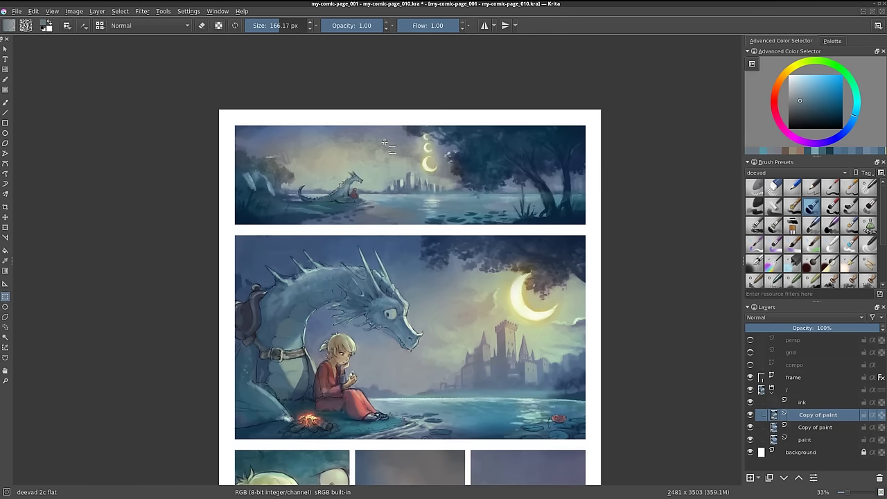
Make the ink layer active and zoom in on the dragon's head and the boy
scroll(303, 348, "down", 5)
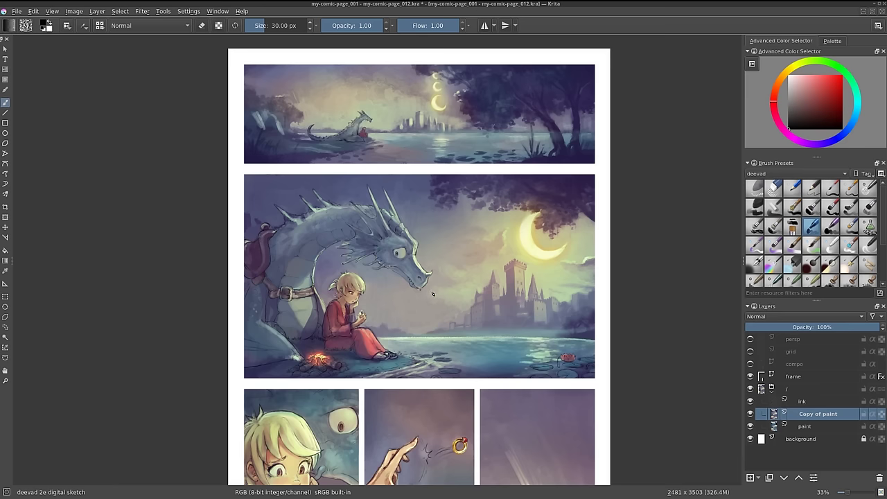
left_click(810, 401)
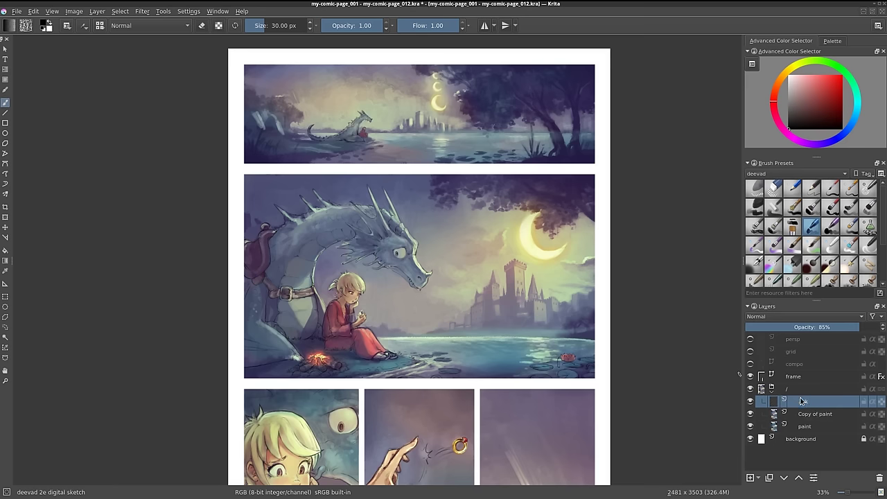
scroll(419, 259, "up", 4)
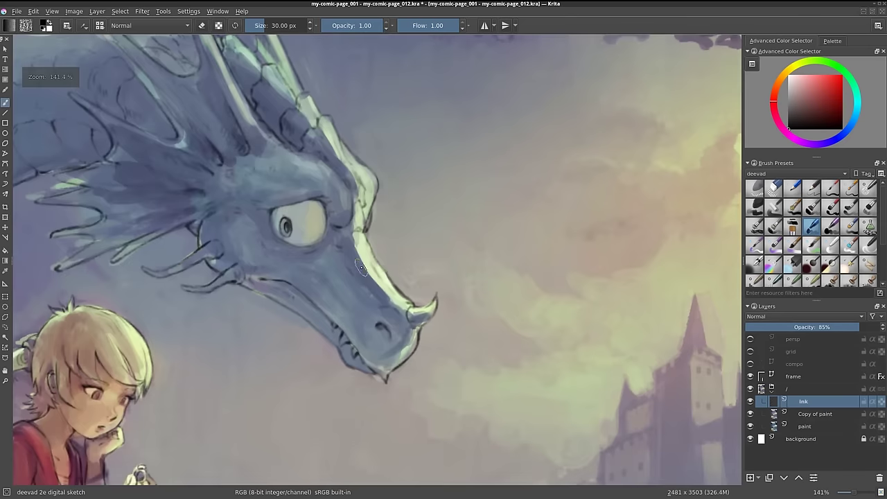
scroll(361, 263, "up", 1)
mouse_move(255, 303)
left_mouse_down()
mouse_move(330, 286)
mouse_move(471, 162)
left_mouse_up()
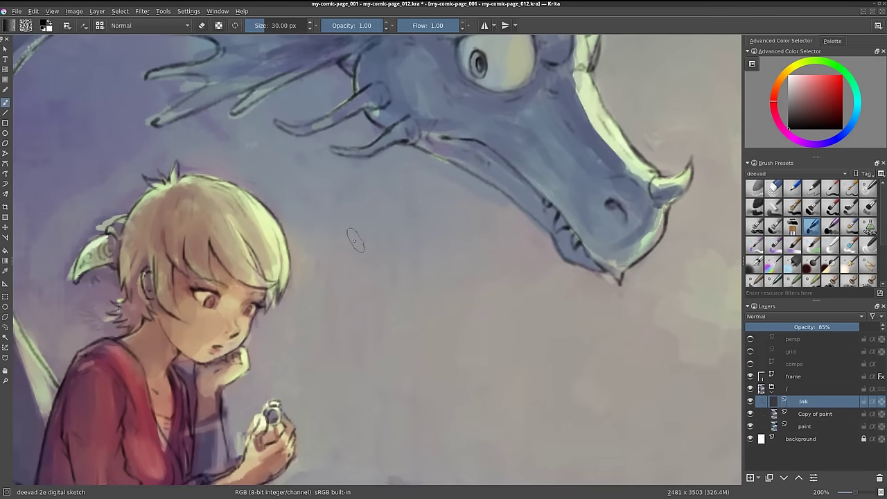
left_click_drag(406, 233, 406, 322)
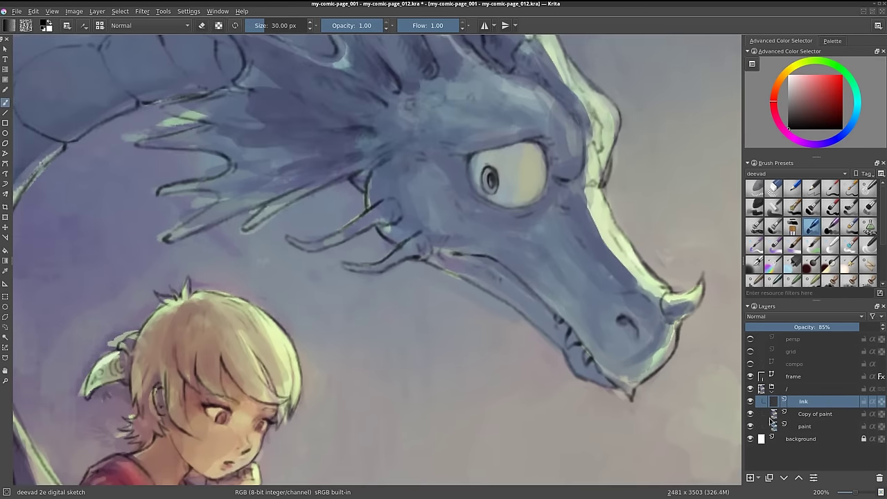
Toggle the ink layer to compare, then paint a light-green stroke widening the snout ridge
left_click(749, 401)
scroll(430, 257, "down", 3)
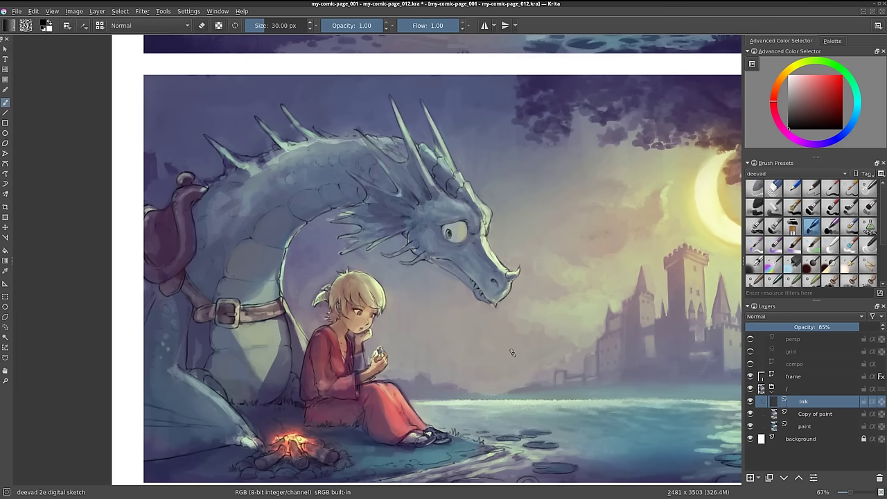
scroll(529, 277, "up", 3)
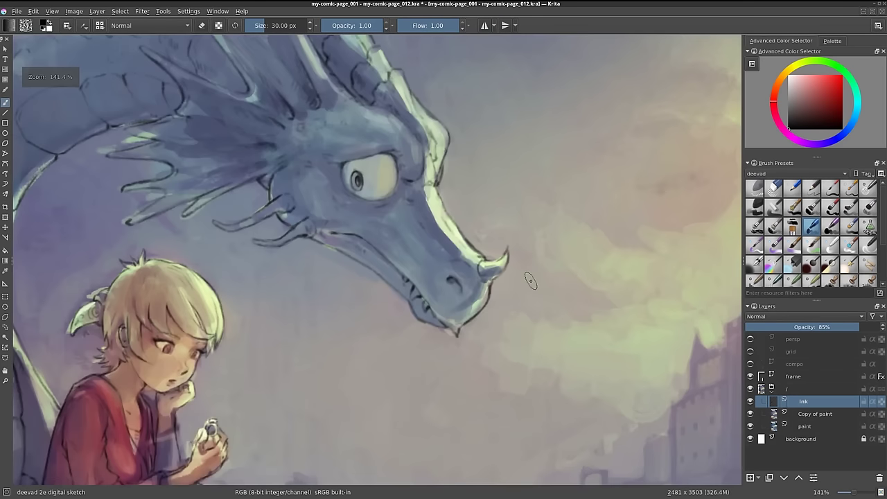
scroll(530, 281, "up", 1)
scroll(485, 287, "up", 3)
scroll(466, 278, "down", 3)
scroll(466, 279, "down", 4)
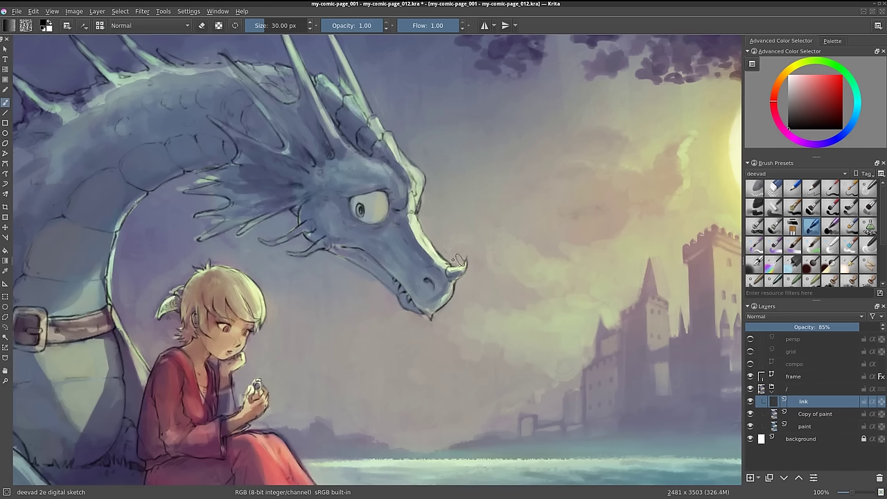
scroll(445, 264, "up", 2)
scroll(443, 263, "up", 2)
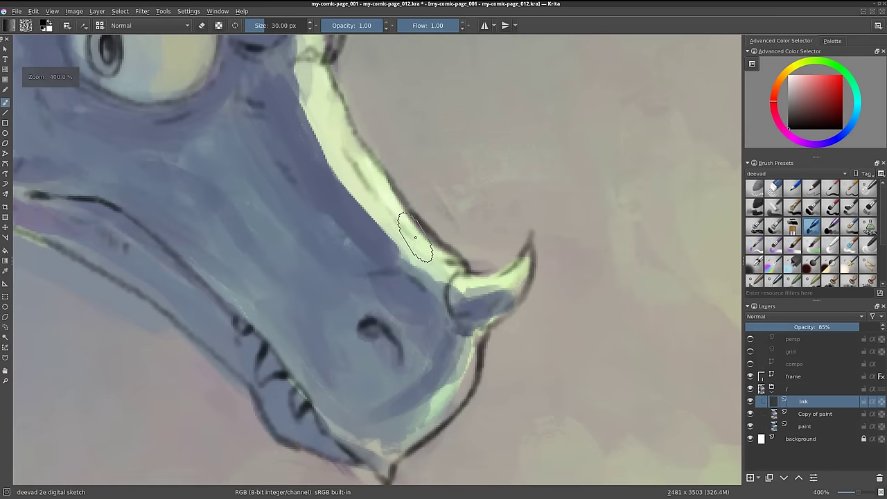
left_click_drag(379, 182, 449, 258)
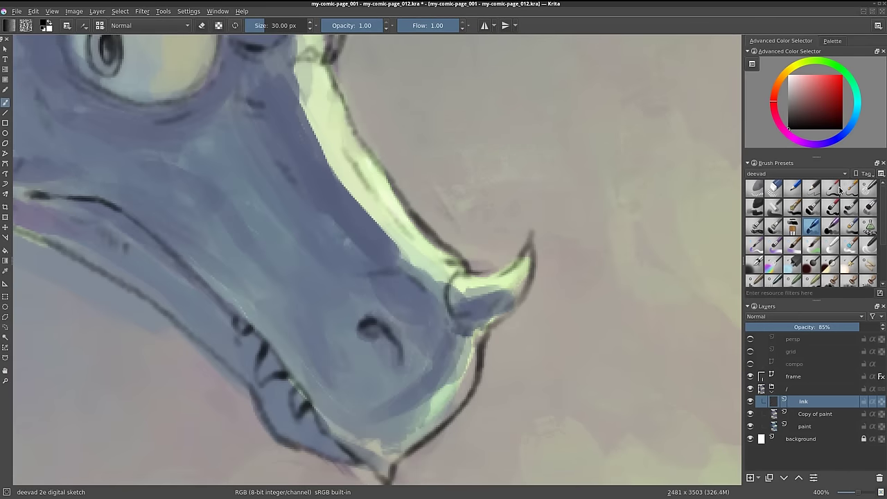
left_click(813, 188)
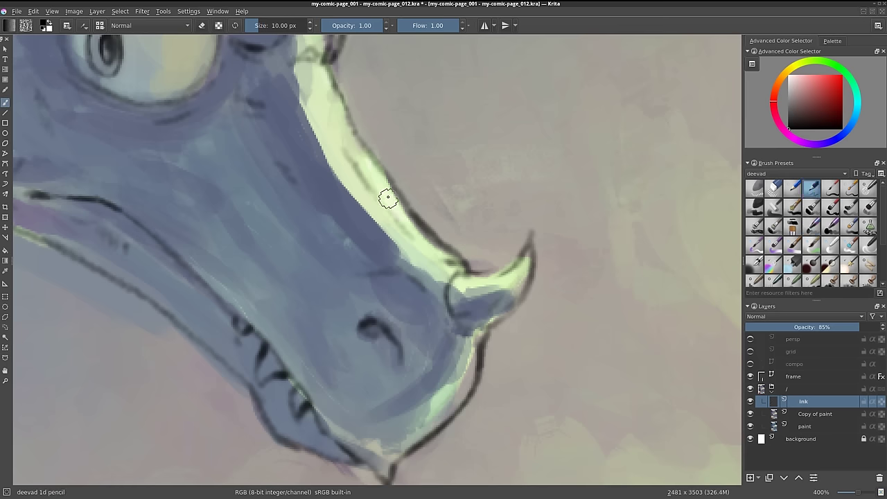
scroll(404, 228, "down", 1)
scroll(405, 228, "down", 1)
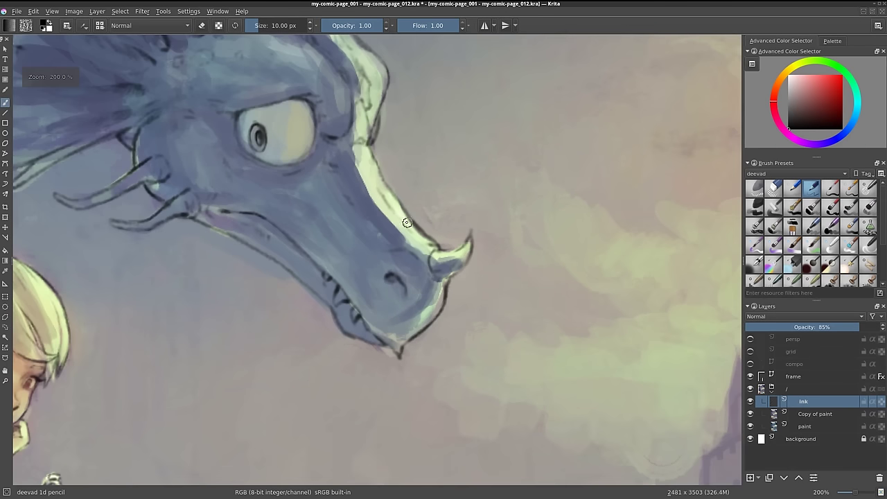
scroll(400, 236, "down", 1)
left_click_drag(399, 239, 343, 269)
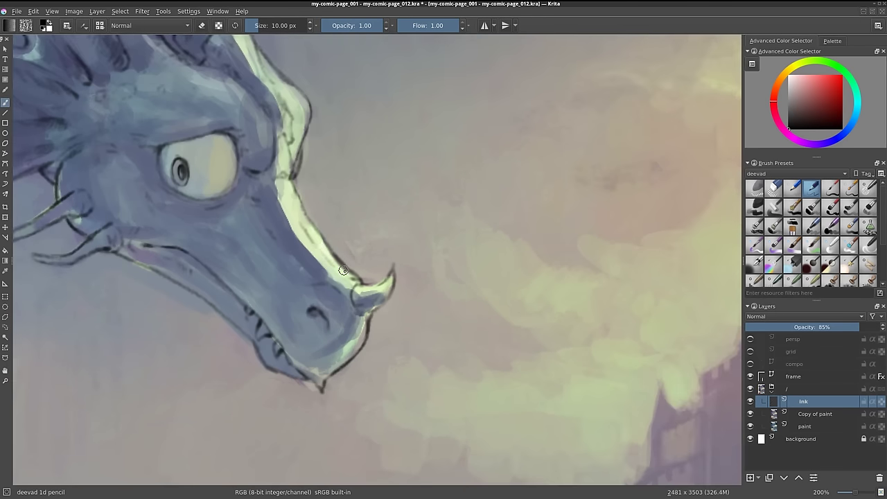
scroll(477, 258, "down", 5)
scroll(415, 237, "up", 3)
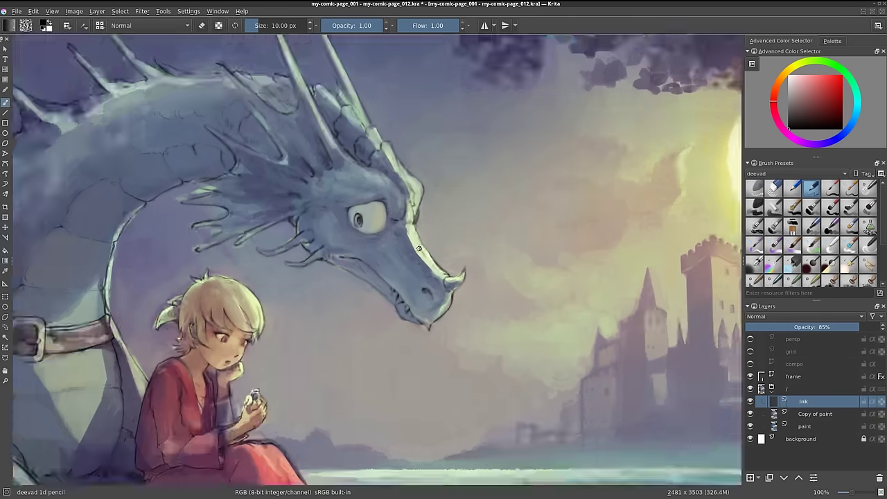
scroll(427, 253, "up", 1)
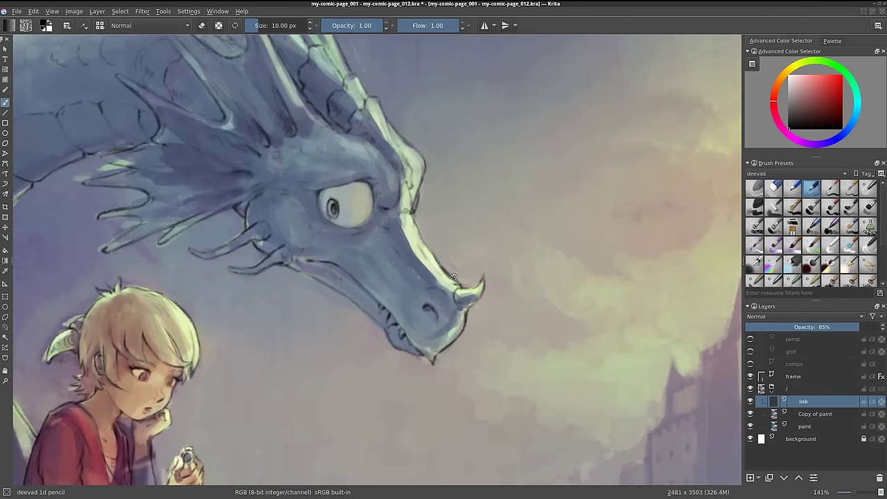
scroll(448, 261, "down", 2)
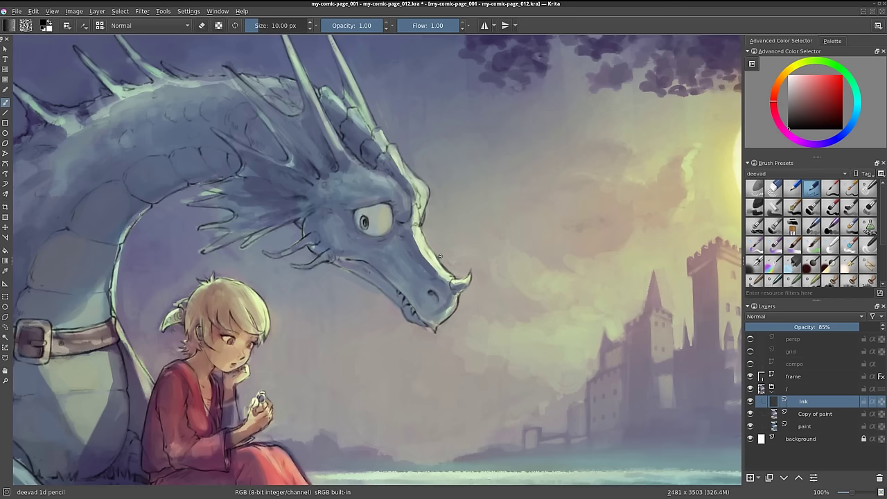
scroll(416, 305, "up", 1)
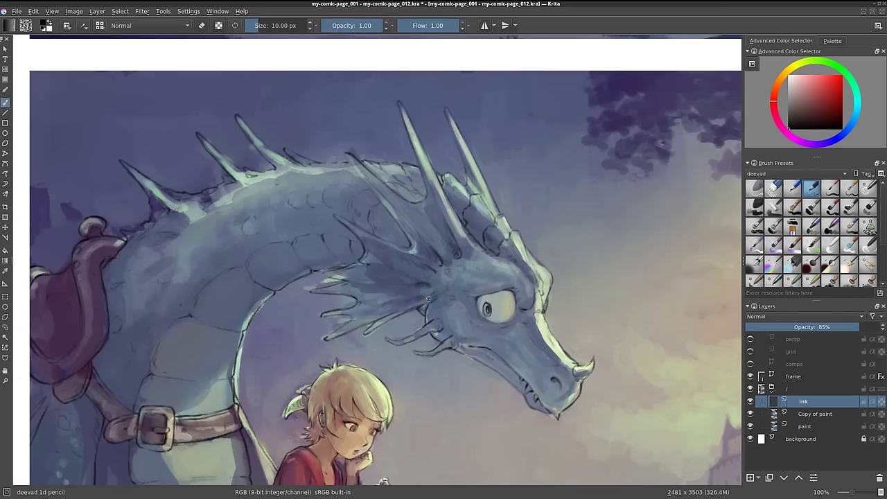
scroll(428, 299, "up", 2)
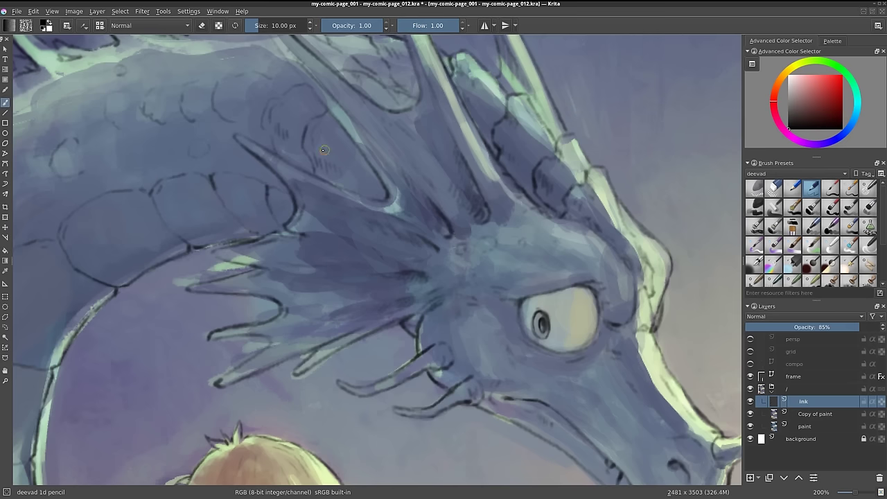
mouse_move(362, 185)
left_mouse_down()
mouse_move(542, 277)
mouse_move(492, 315)
left_mouse_up()
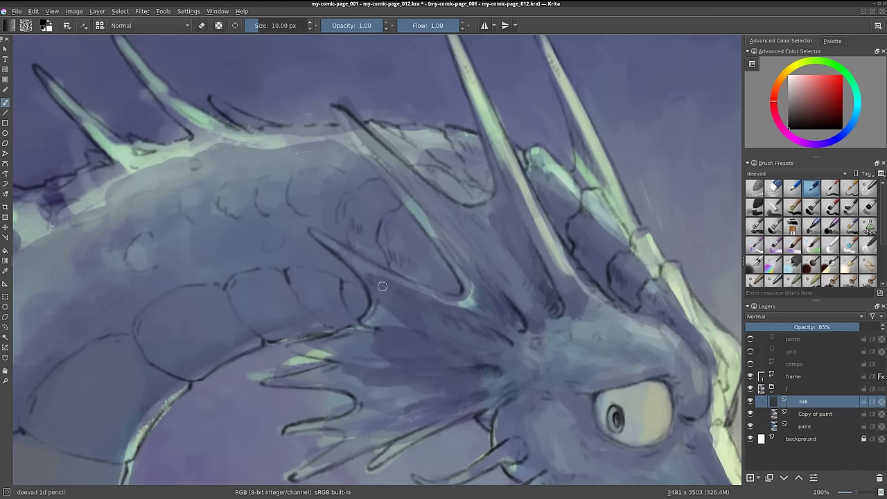
scroll(382, 285, "up", 3)
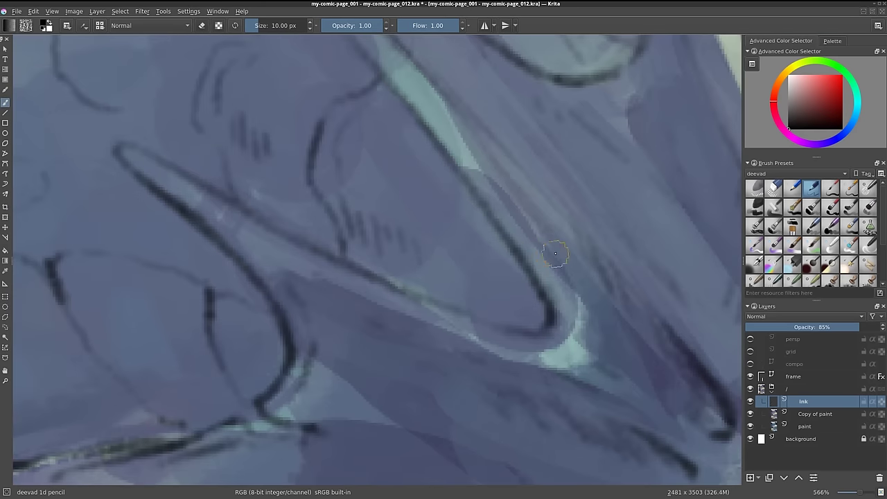
scroll(555, 253, "down", 3)
scroll(546, 249, "down", 1)
scroll(599, 271, "down", 1)
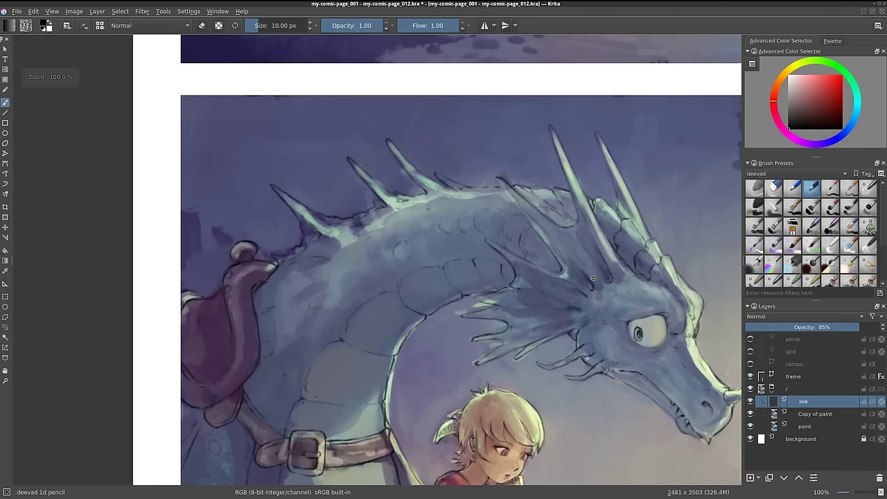
scroll(541, 282, "down", 1)
scroll(566, 348, "up", 2)
scroll(530, 329, "up", 2)
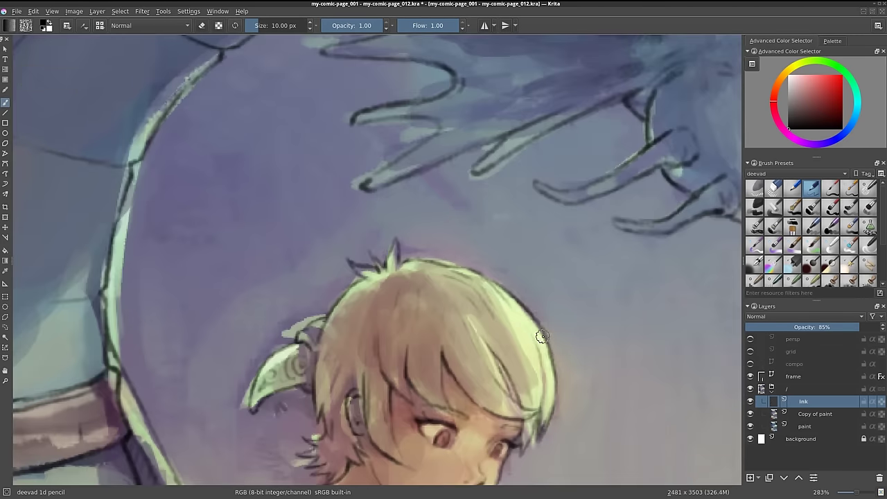
scroll(595, 346, "down", 1)
left_click_drag(569, 407, 479, 163)
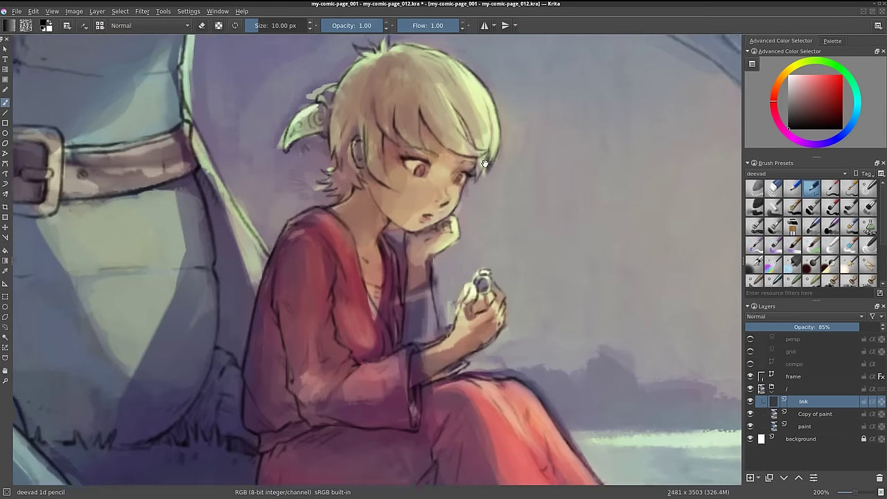
scroll(446, 173, "up", 1)
scroll(439, 222, "up", 1)
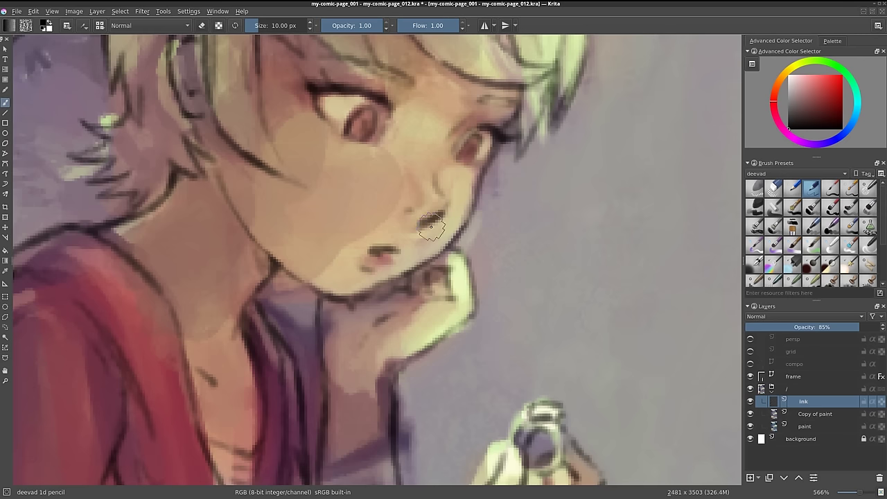
Darken the ink line along the dragon's snout
scroll(430, 235, "down", 2)
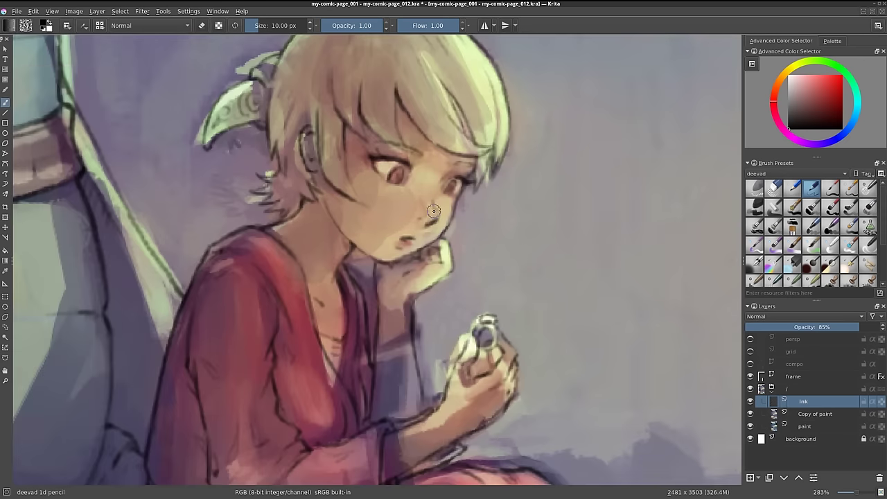
scroll(433, 208, "down", 1)
scroll(434, 196, "down", 1)
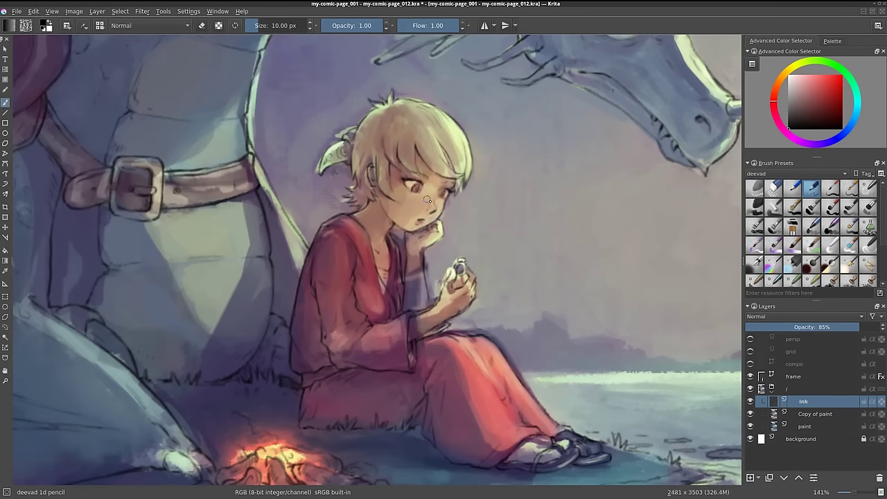
scroll(505, 300, "down", 2)
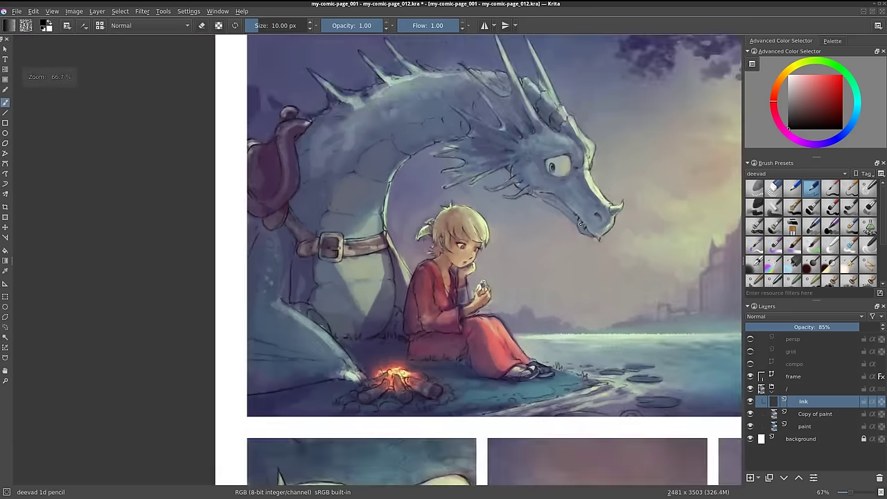
left_click_drag(581, 223, 465, 270)
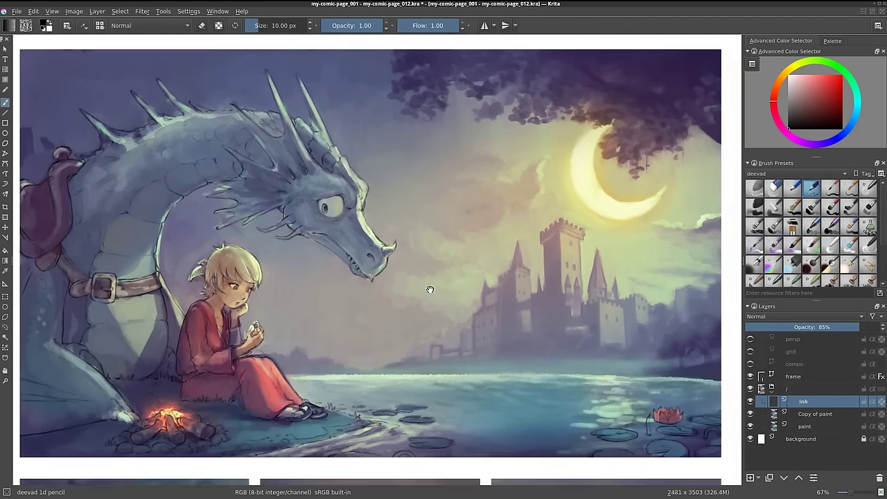
scroll(407, 273, "up", 2)
scroll(390, 267, "up", 2)
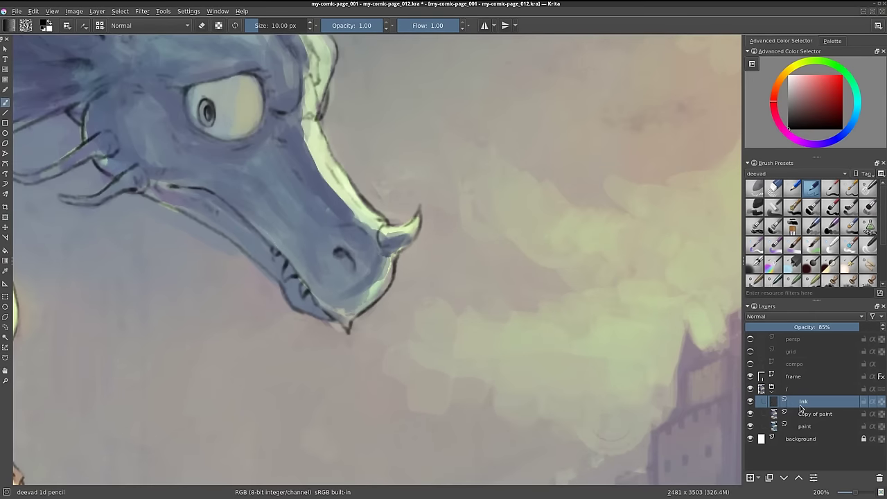
mouse_move(804, 402)
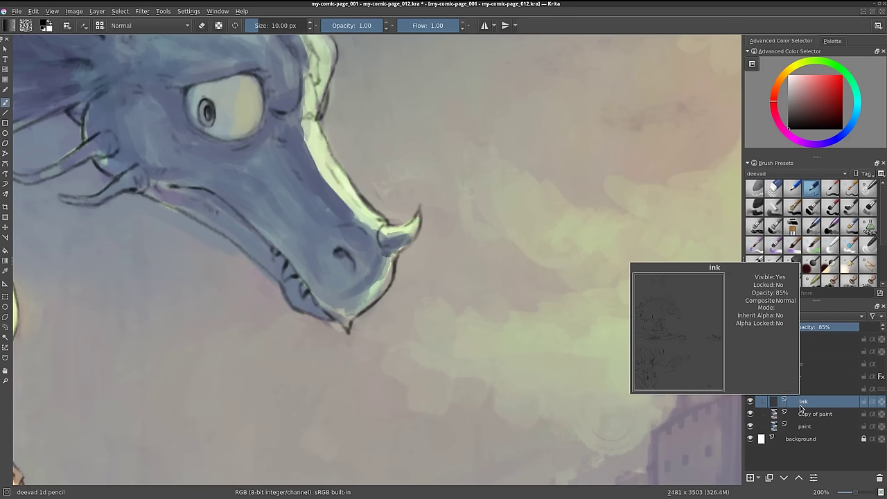
scroll(395, 266, "up", 4)
left_click_drag(394, 261, 394, 239)
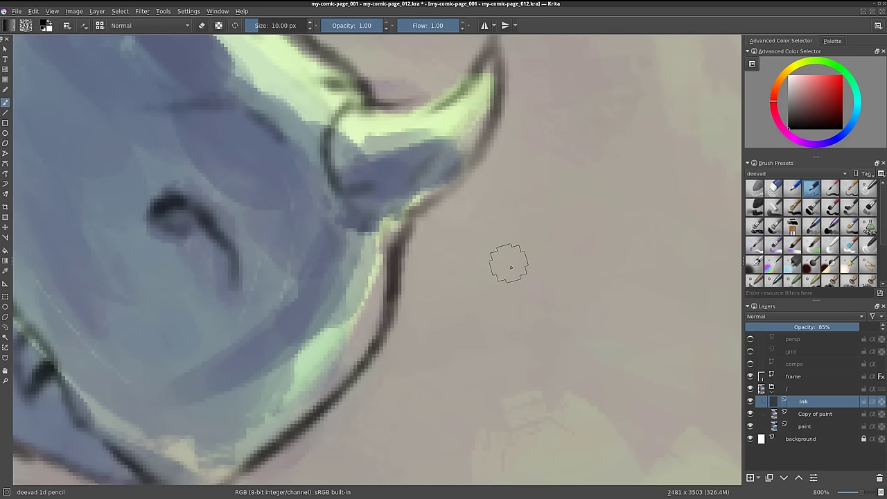
Lock the ink layer's transparency and choose a dark red foreground colour
scroll(511, 267, "down", 4)
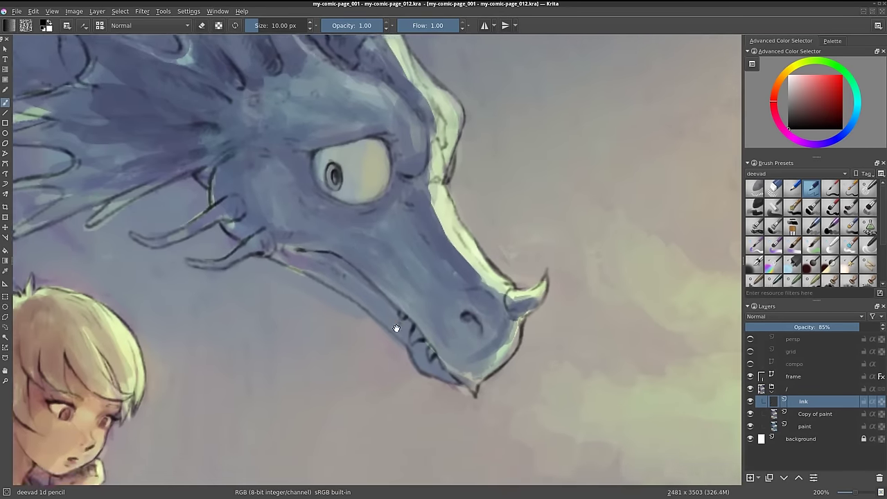
scroll(397, 328, "down", 2)
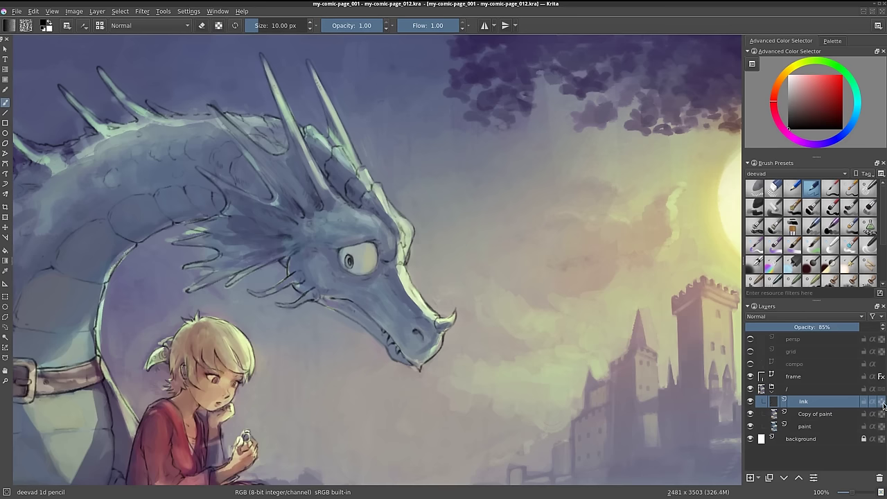
left_click(881, 403)
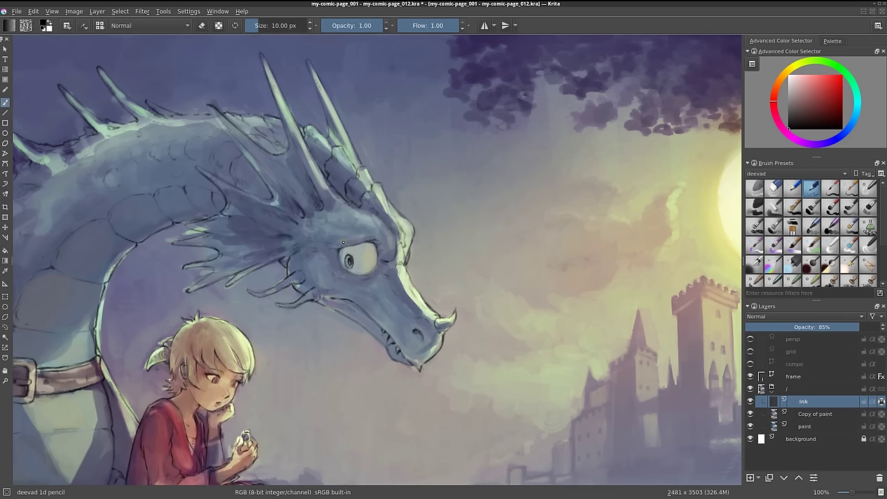
scroll(343, 241, "up", 1)
scroll(343, 241, "up", 1)
left_click(840, 123)
left_click_drag(840, 123, 849, 124)
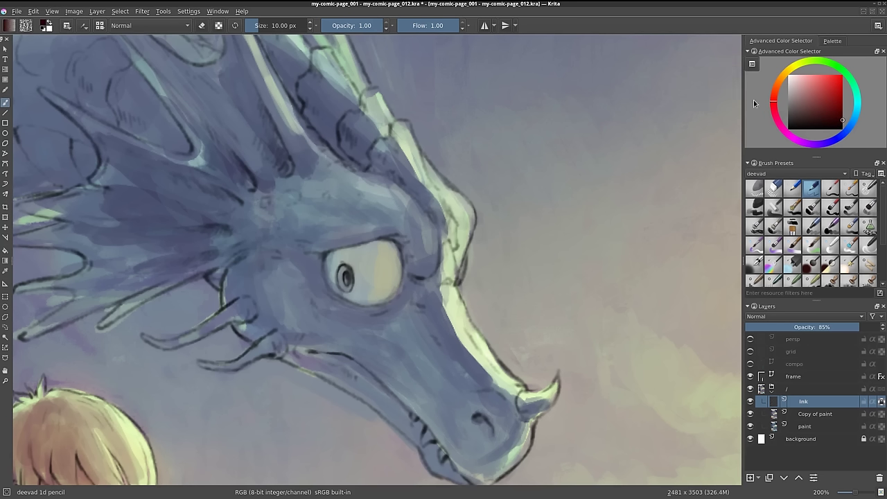
left_click(843, 123)
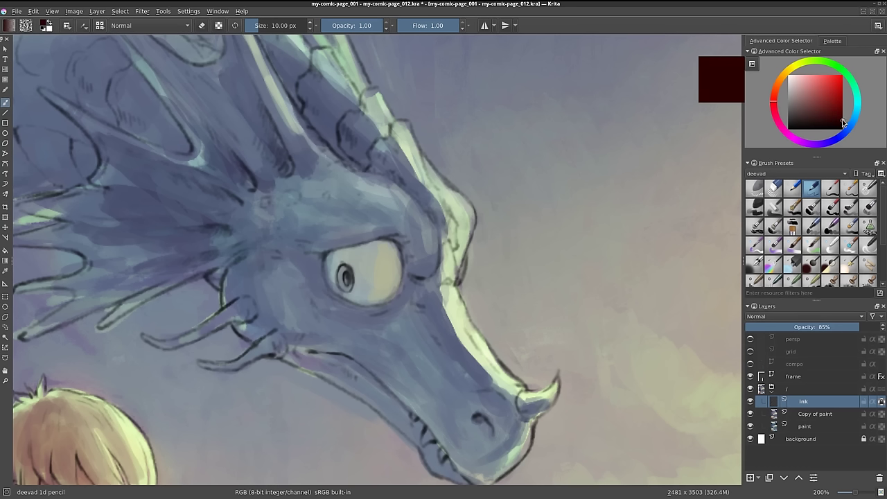
Fill all ink linework with dark red via Edit > Fill with Foreground Color
left_click(33, 12)
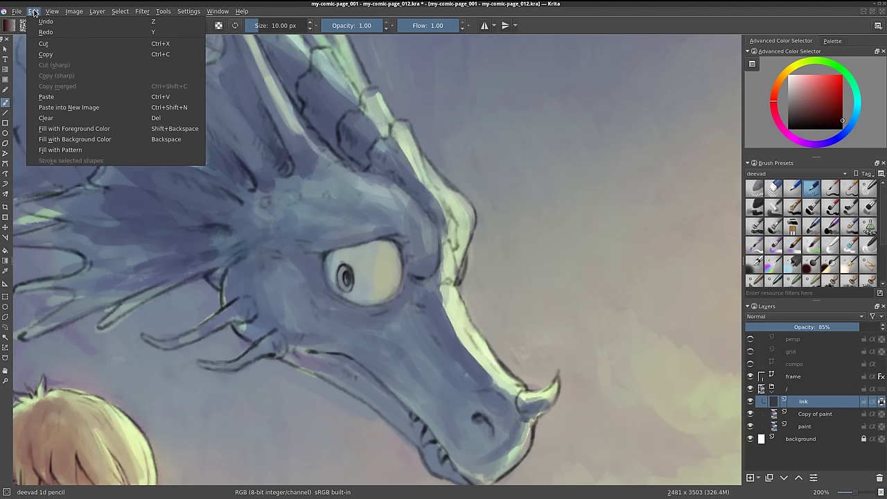
left_click(87, 131)
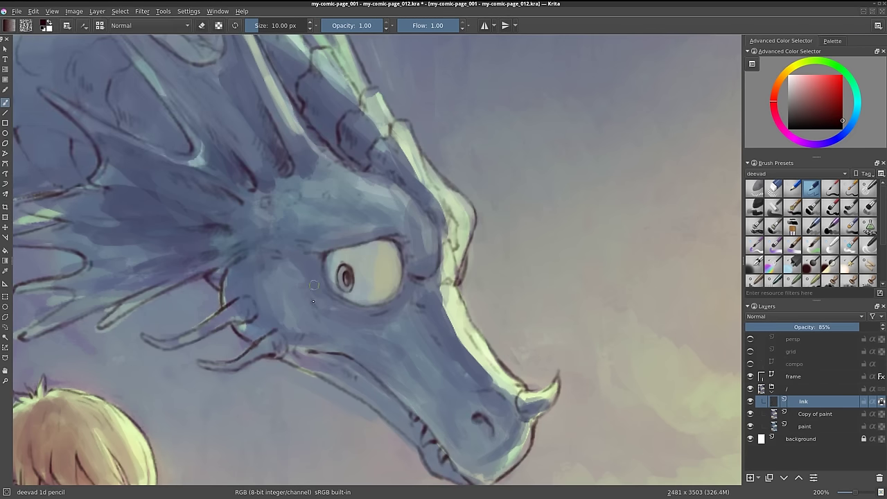
scroll(363, 275, "up", 2)
scroll(340, 277, "up", 3)
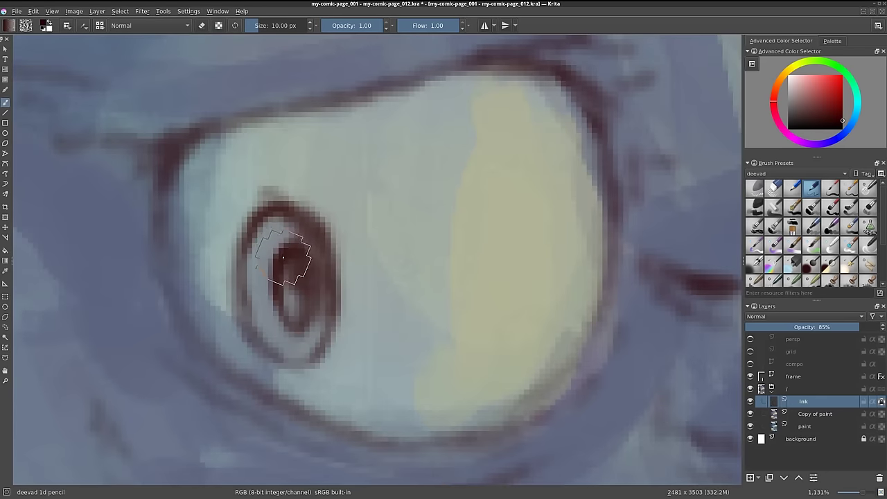
scroll(427, 278, "down", 2)
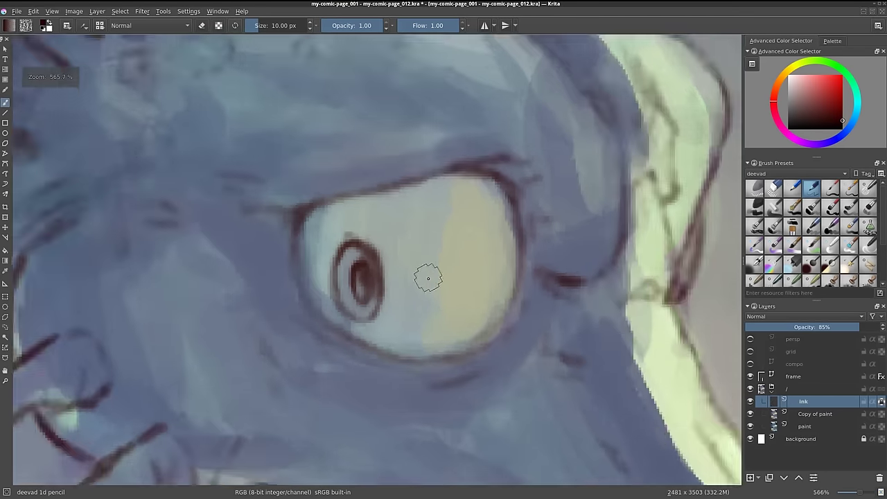
scroll(427, 278, "down", 2)
scroll(416, 286, "down", 1)
mouse_move(311, 250)
left_mouse_down()
mouse_move(498, 263)
mouse_move(543, 239)
left_mouse_up()
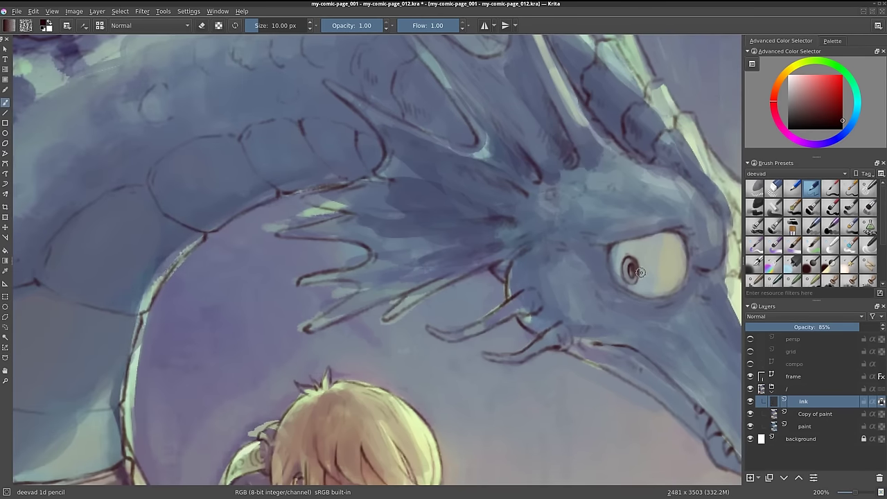
scroll(585, 265, "down", 3)
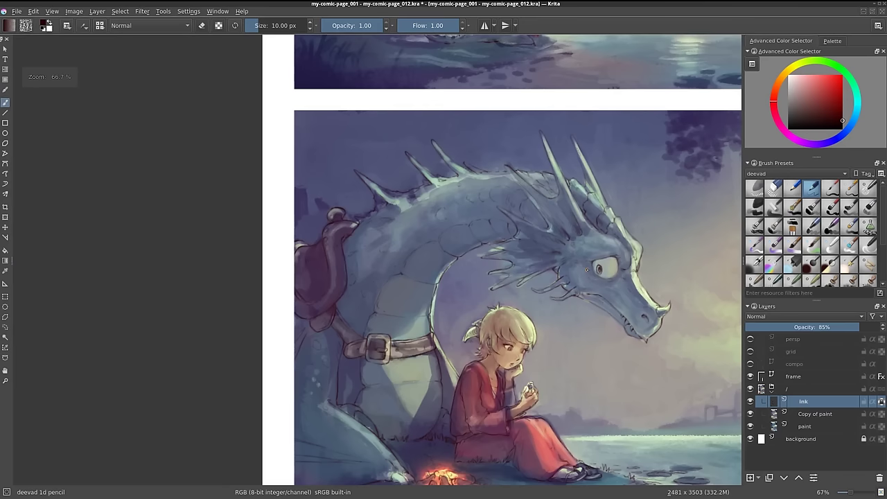
scroll(321, 223, "up", 3)
scroll(347, 219, "up", 2)
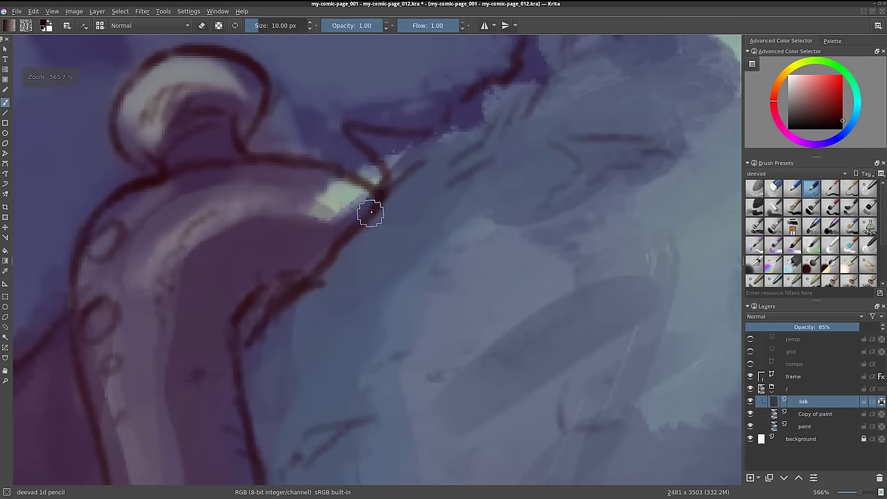
scroll(381, 229, "down", 1)
scroll(400, 240, "down", 5)
scroll(339, 273, "up", 1)
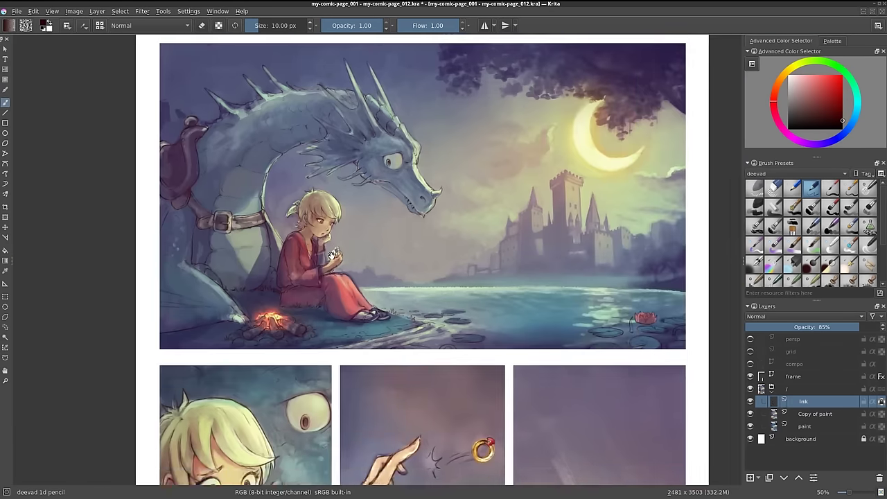
scroll(339, 274, "up", 1)
scroll(388, 223, "up", 1)
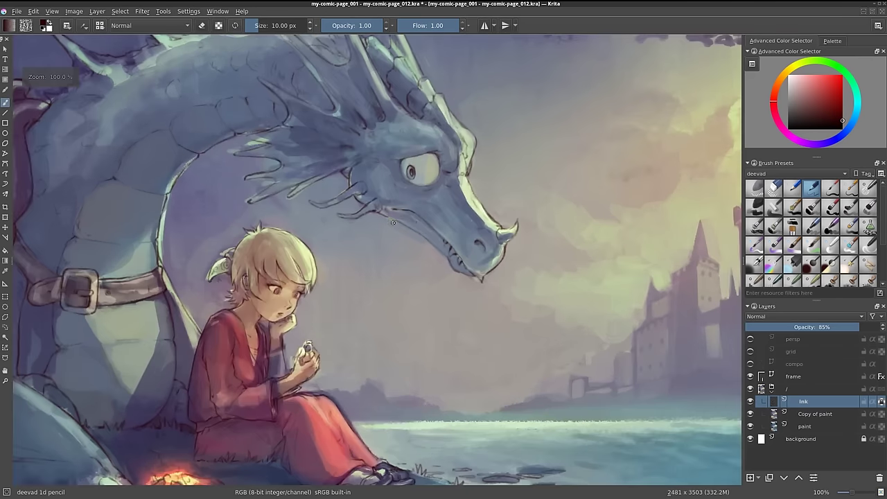
scroll(393, 223, "up", 1)
scroll(527, 208, "up", 1)
scroll(526, 208, "up", 5)
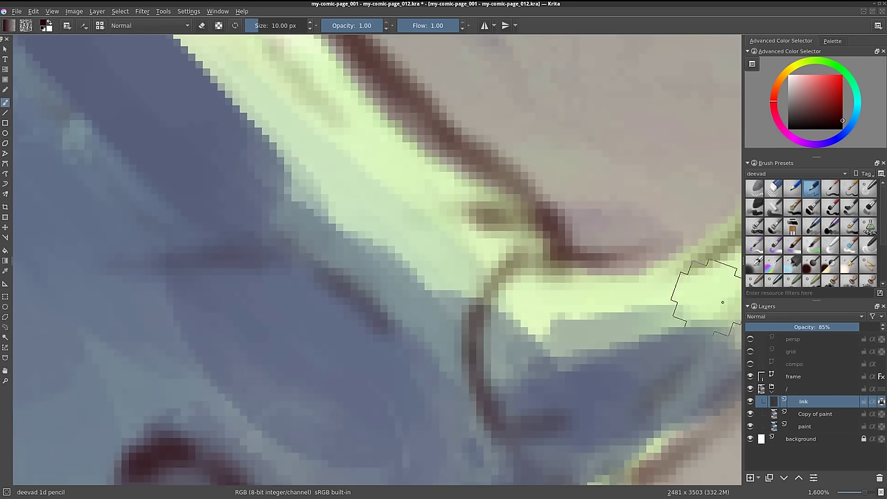
left_click(802, 317)
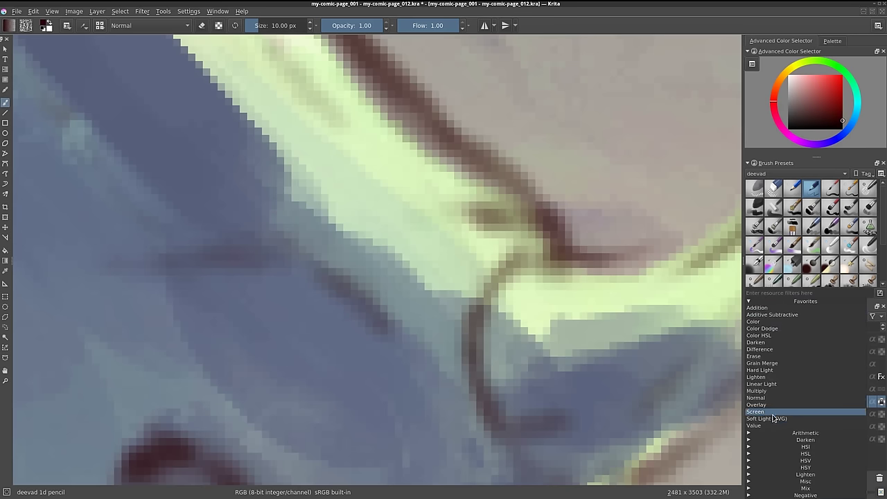
left_click(769, 391)
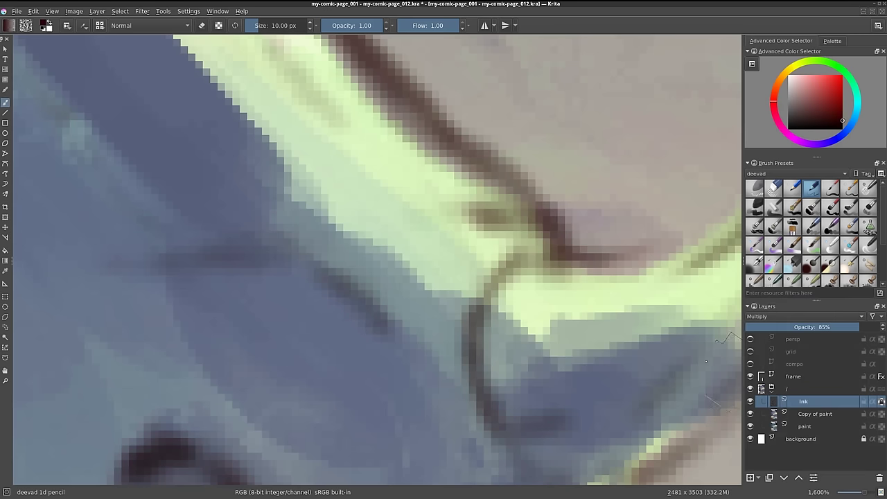
scroll(625, 234, "down", 3)
scroll(332, 153, "down", 2)
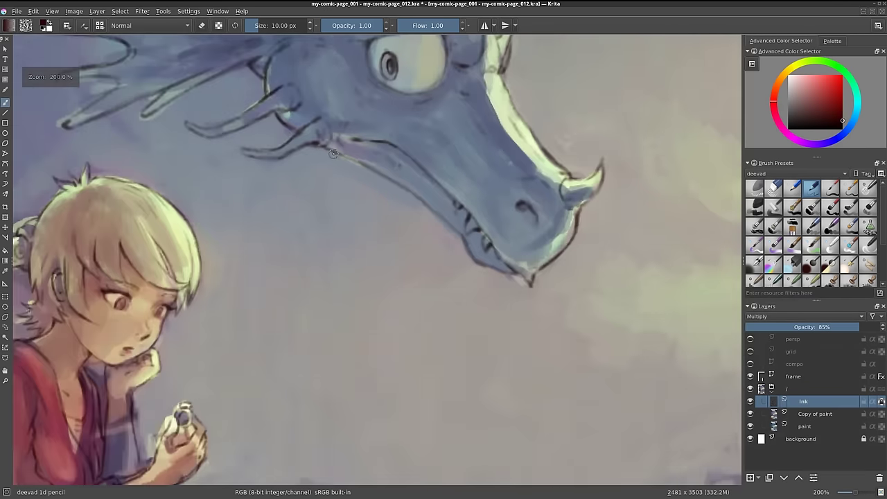
left_click_drag(184, 288, 473, 116)
scroll(250, 287, "up", 3)
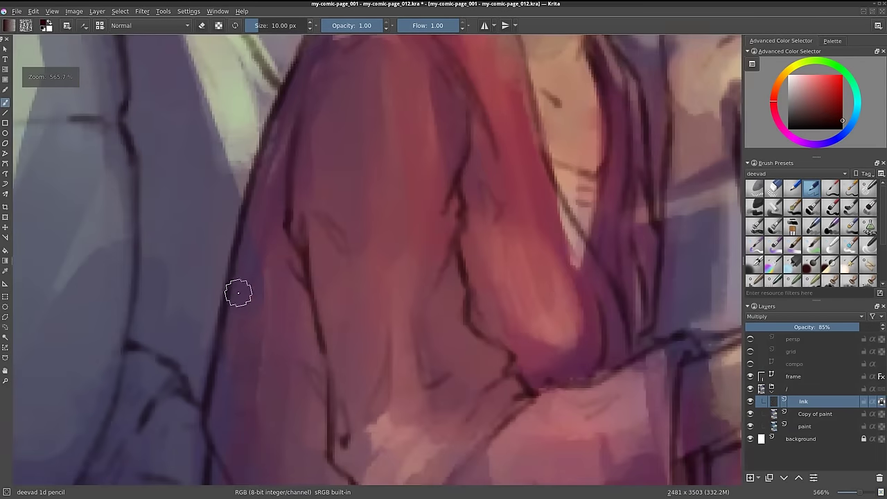
scroll(238, 293, "up", 2)
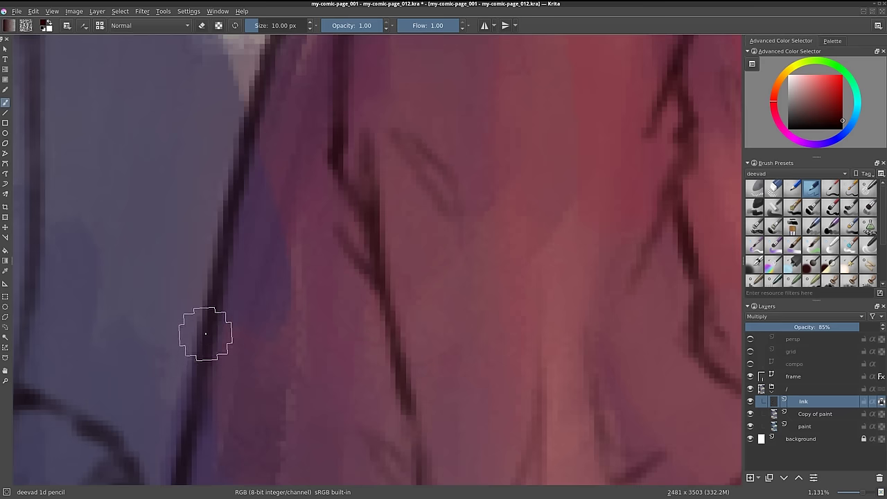
left_click(772, 318)
left_click(767, 405)
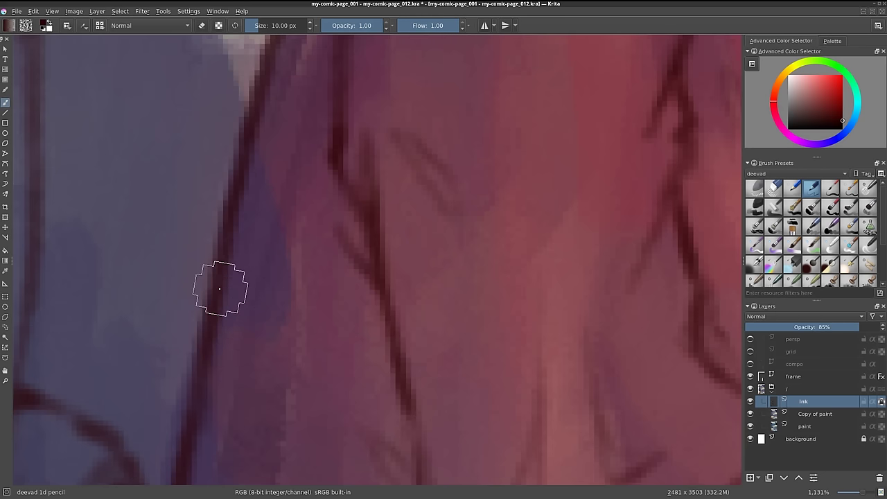
left_click(758, 315)
left_click(762, 390)
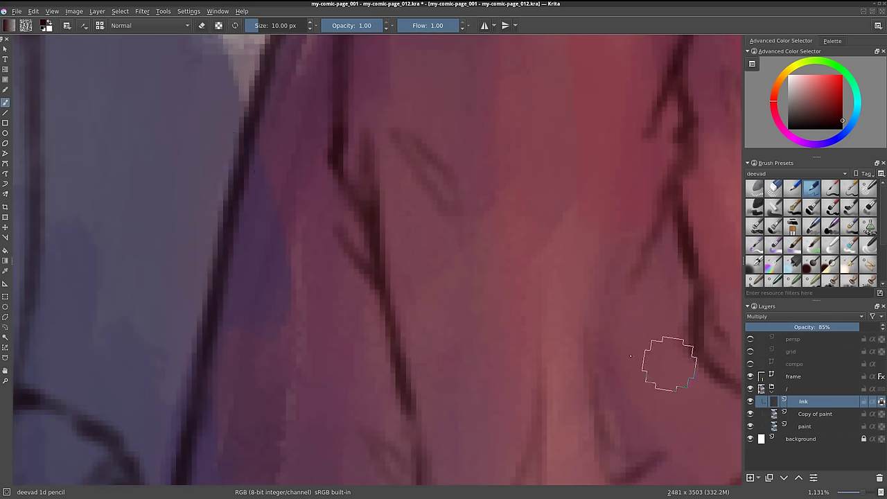
scroll(318, 177, "down", 2)
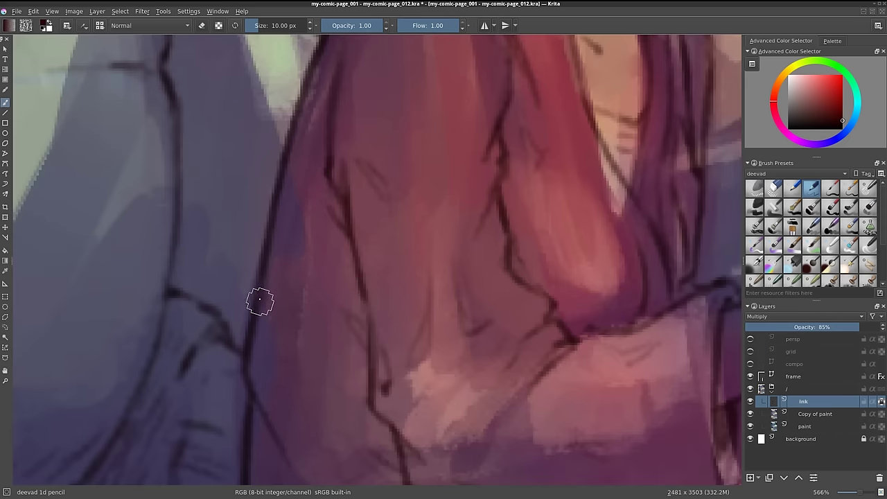
scroll(402, 135, "down", 3)
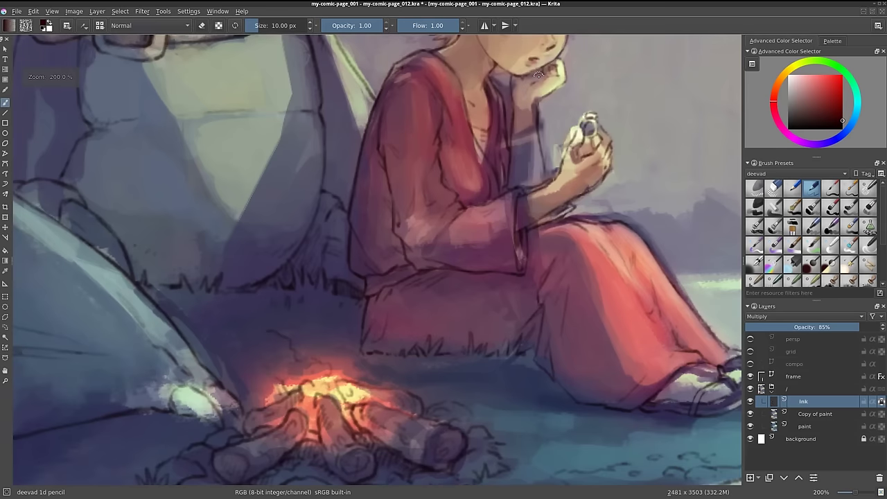
scroll(429, 296, "up", 2)
scroll(416, 302, "up", 2)
scroll(374, 347, "up", 1)
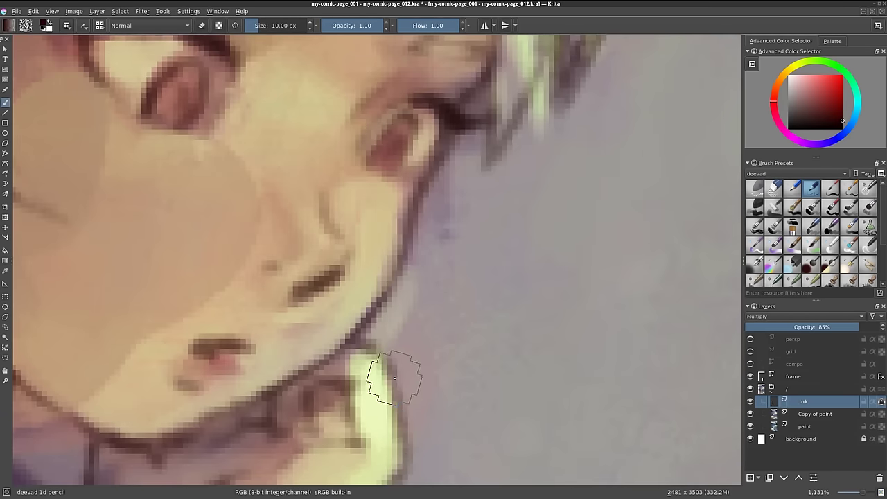
scroll(476, 311, "down", 4)
scroll(485, 314, "down", 1)
scroll(494, 317, "down", 1)
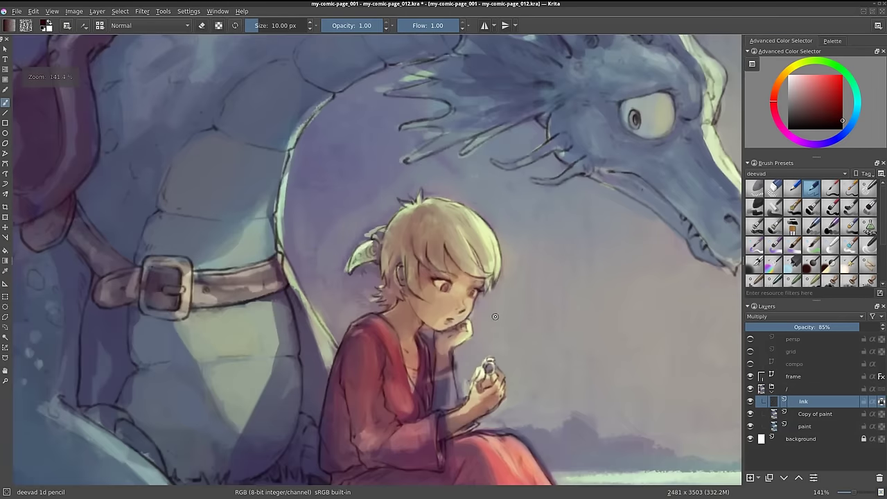
scroll(495, 317, "down", 3)
mouse_move(559, 361)
left_mouse_down()
mouse_move(376, 310)
mouse_move(390, 328)
left_mouse_up()
scroll(350, 279, "up", 2)
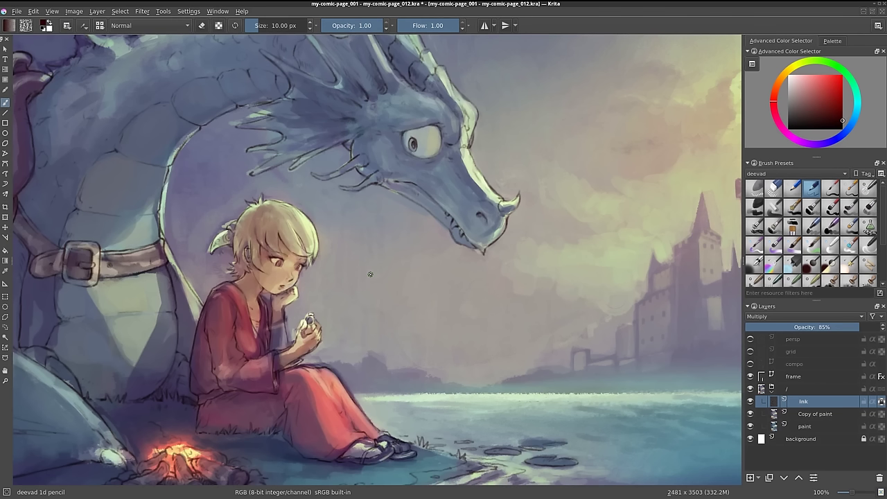
Switch to the 'deevad 2c flat' brush and sample the child's light yellow-green hair colour
left_click(830, 264)
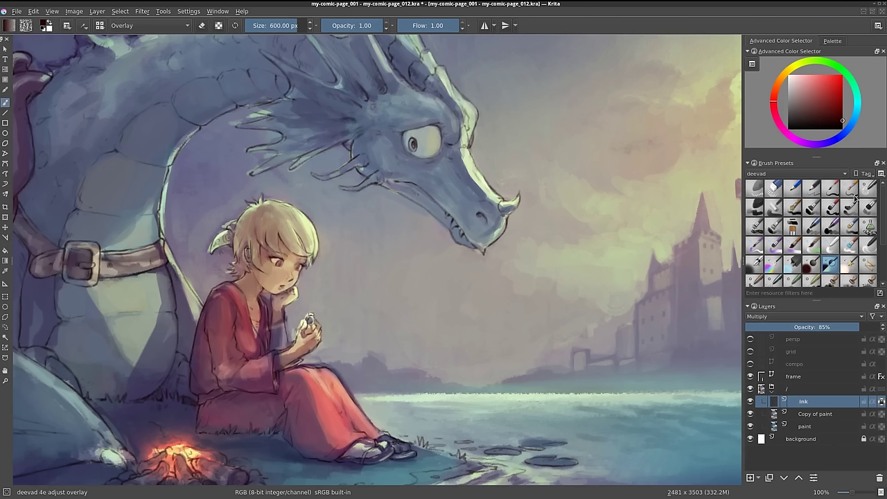
left_click(812, 208)
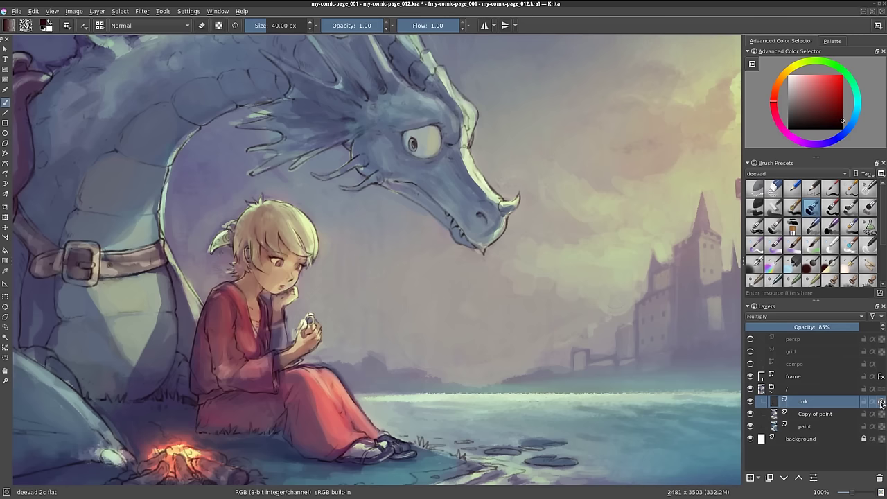
left_click(313, 219, "ctrl")
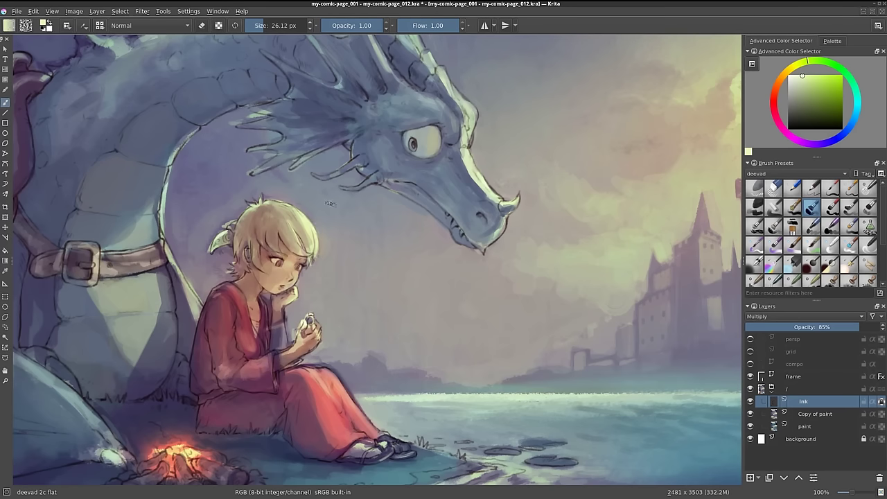
scroll(305, 212, "up", 2)
scroll(336, 233, "up", 2)
scroll(307, 208, "up", 1)
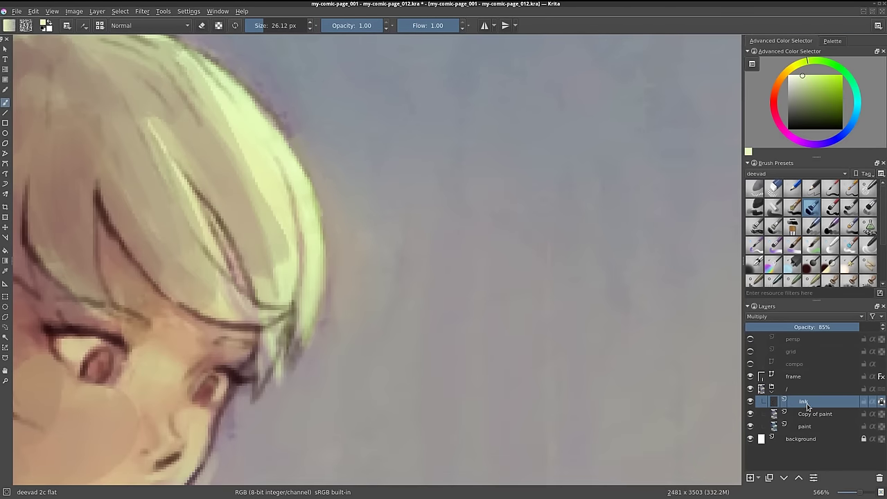
mouse_move(804, 401)
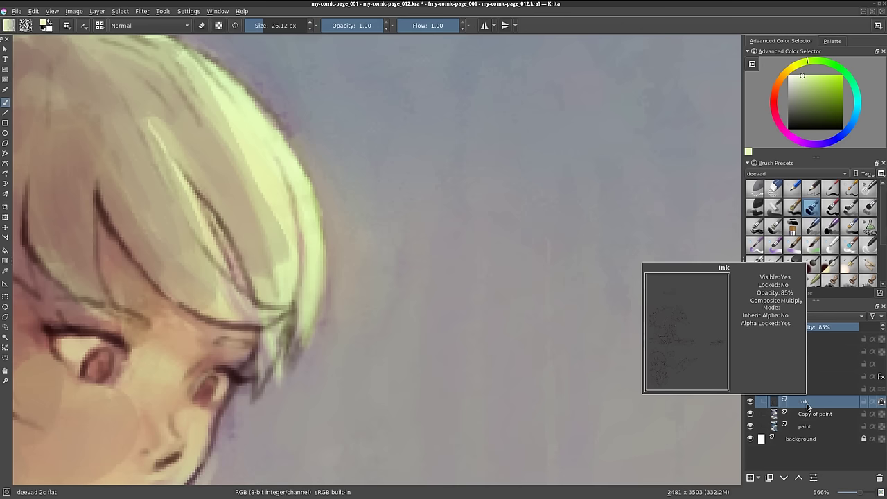
Turn Isolate Layer on for the ink layer to check it alone, then off again
right_click(805, 406)
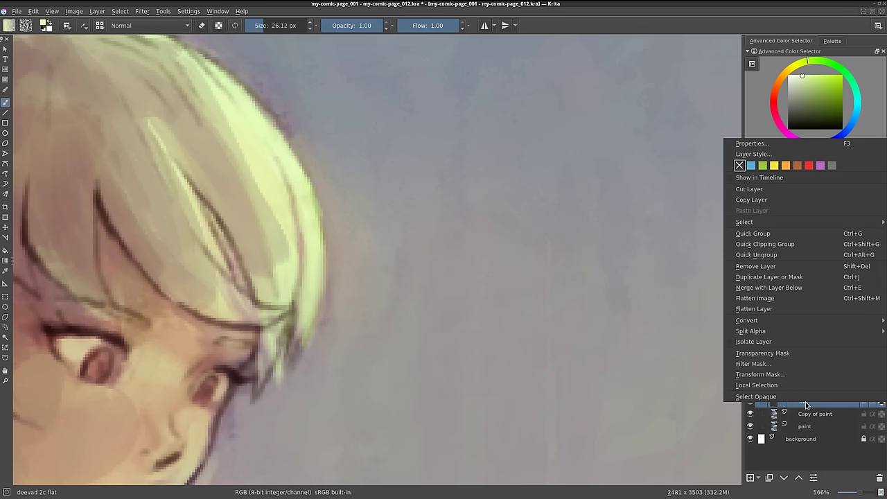
left_click(825, 346)
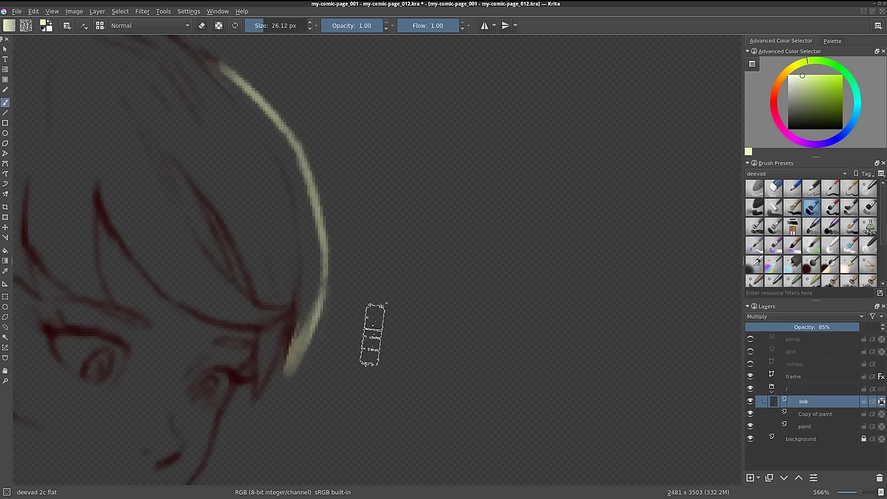
scroll(360, 285, "down", 1)
scroll(354, 266, "down", 1)
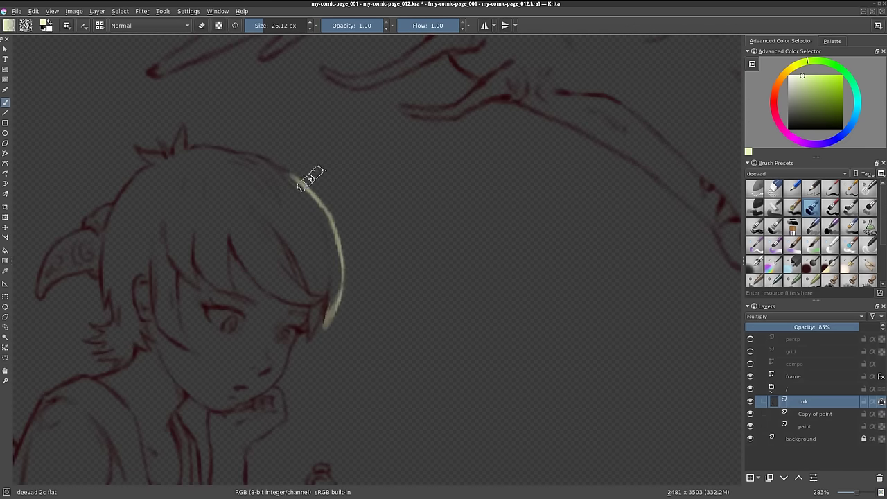
right_click(790, 404)
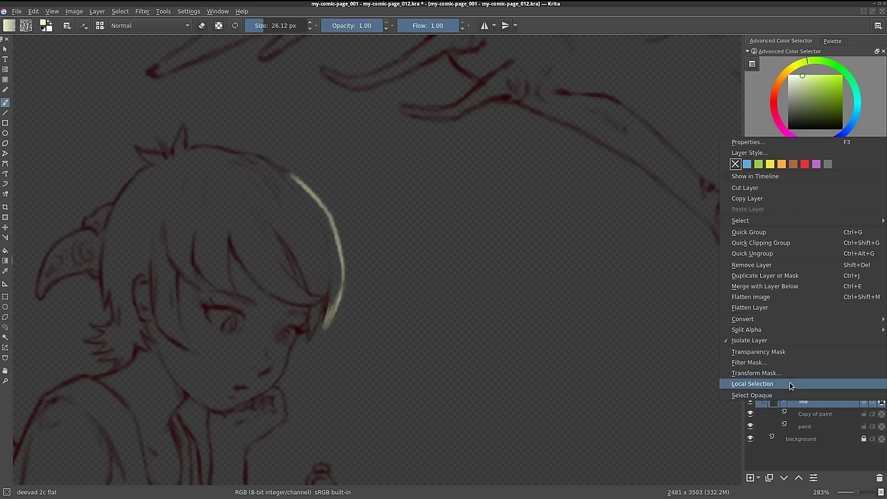
left_click(773, 345)
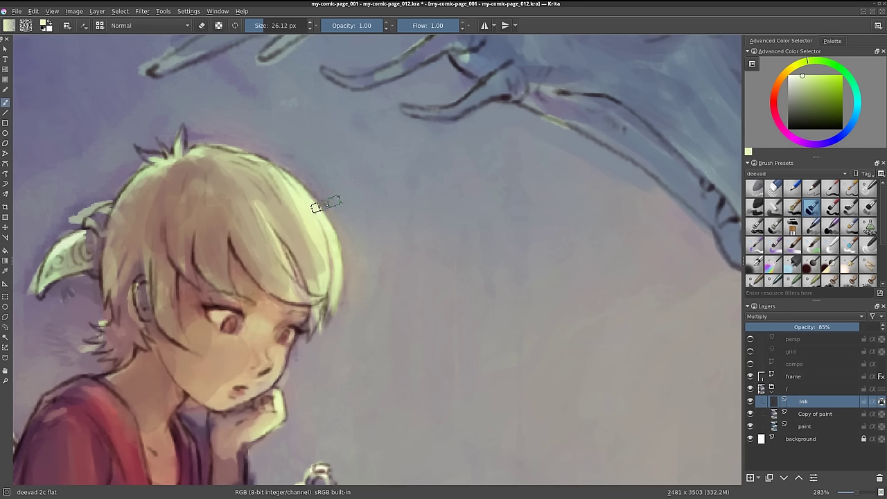
Choose a dark red line colour
left_click(774, 102)
left_click(842, 120)
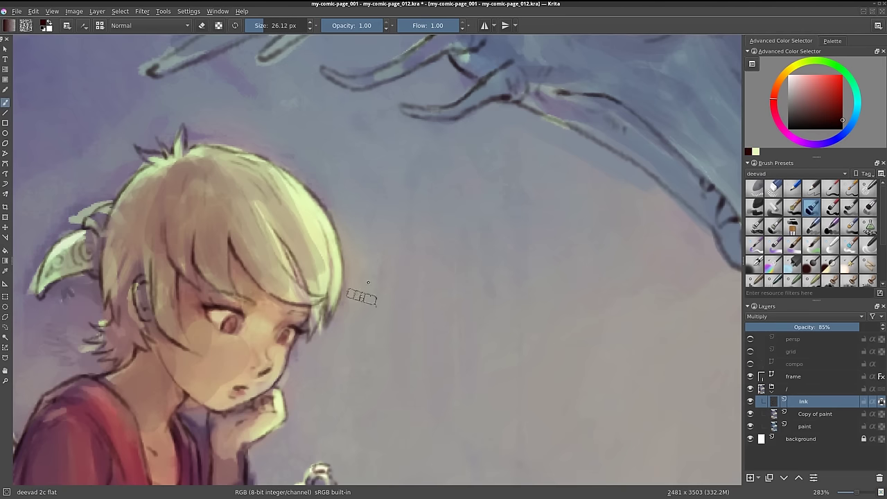
scroll(358, 298, "down", 5)
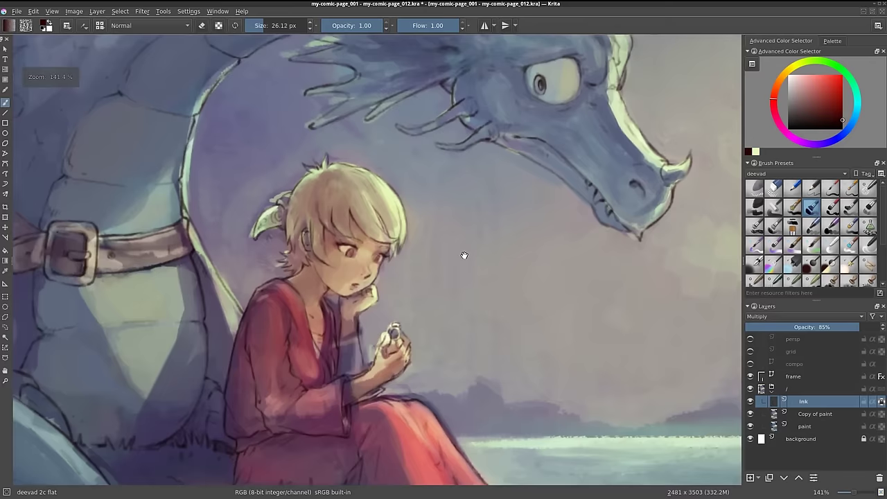
scroll(457, 250, "up", 3)
Sample the child's skin tone, lighten it, and paint a small pink touch beside her face
left_click_drag(447, 230, 448, 242)
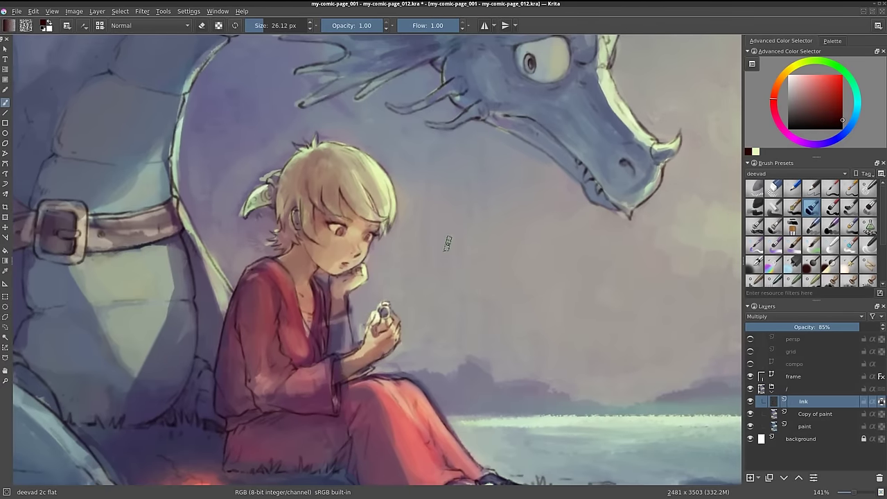
scroll(329, 226, "up", 1)
scroll(328, 226, "up", 1)
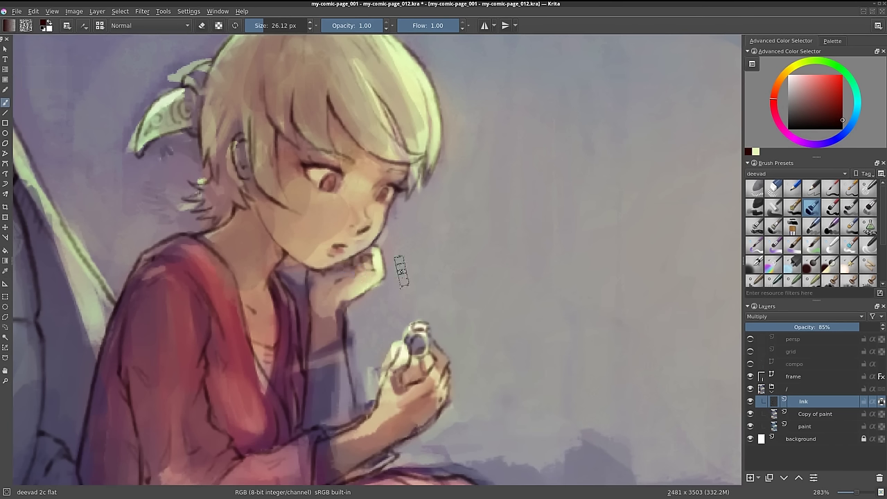
left_click(332, 173, "ctrl")
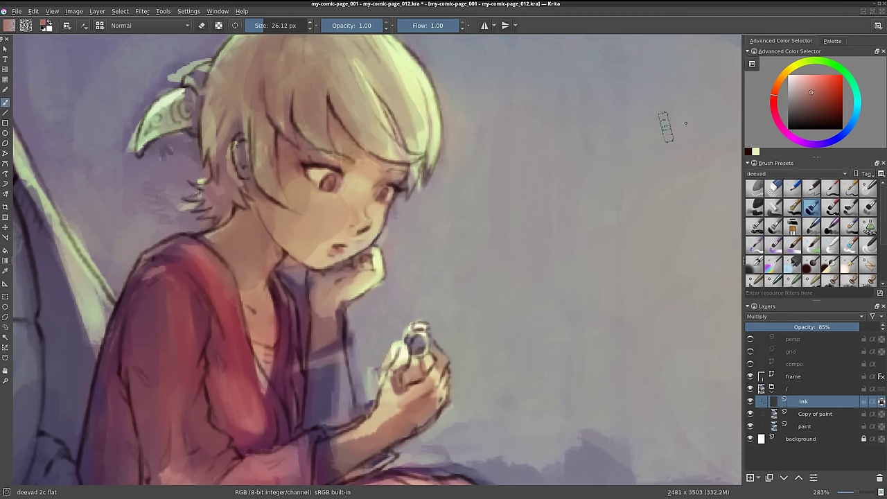
left_click_drag(812, 91, 816, 83)
left_click_drag(380, 202, 371, 231)
left_click_drag(355, 236, 358, 233)
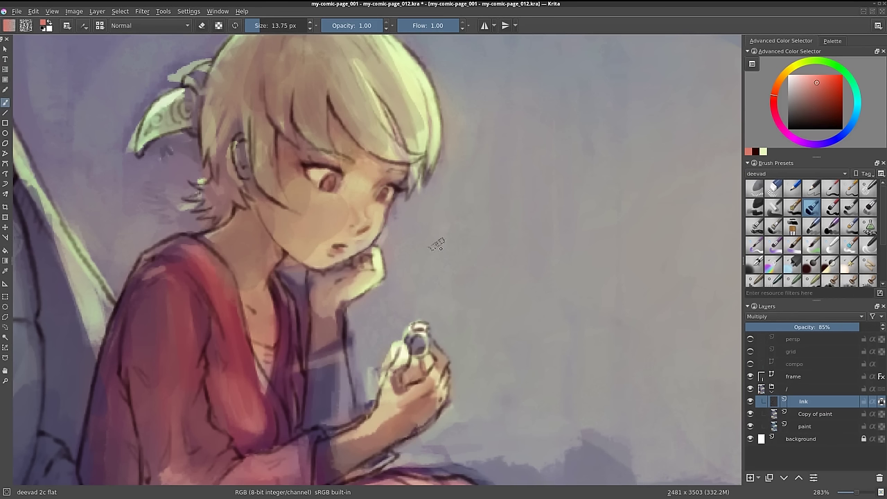
Sample the pale yellow-green sky colour, dab it on, and zoom out to the top panel
scroll(482, 227, "down", 1)
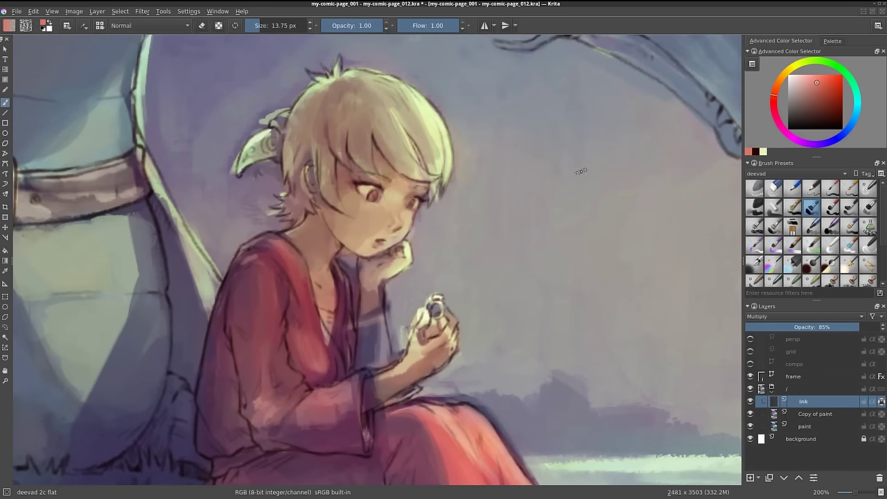
scroll(581, 171, "down", 3)
scroll(458, 260, "up", 1)
scroll(457, 260, "up", 1)
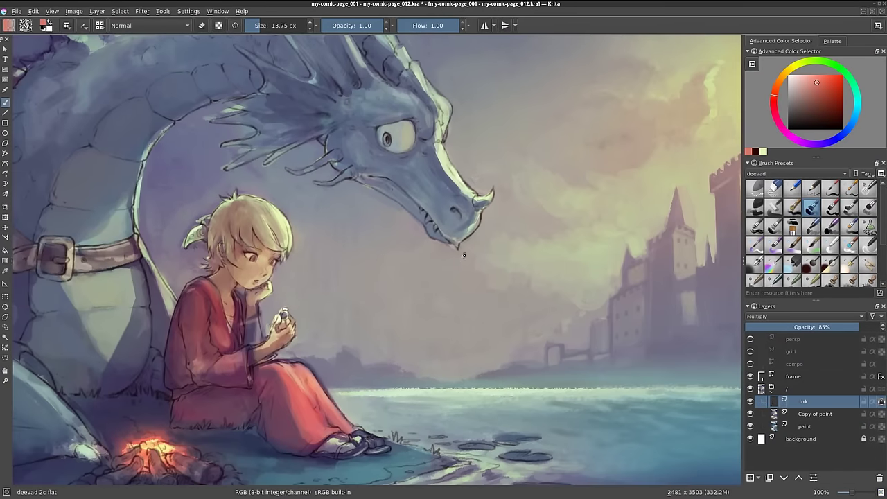
left_click(452, 159, "ctrl")
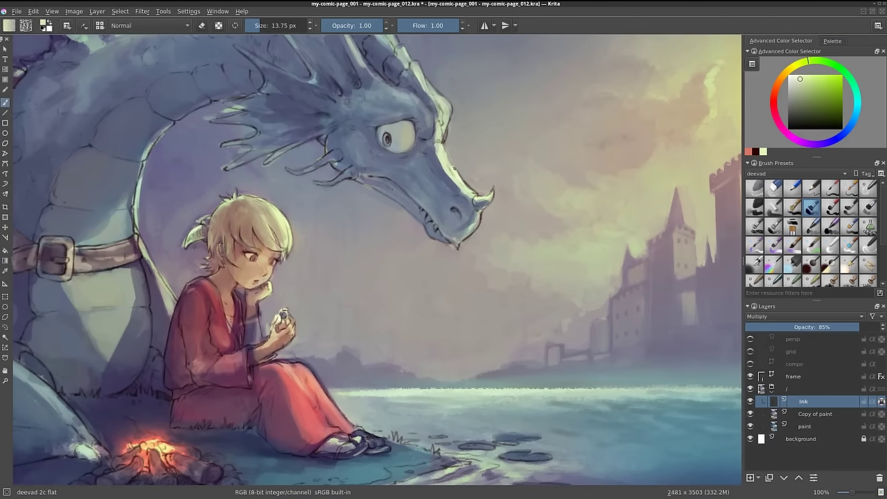
left_click(483, 189)
scroll(476, 144, "up", 1)
scroll(499, 187, "down", 1)
scroll(524, 227, "down", 2)
mouse_move(525, 227)
left_mouse_down()
mouse_move(481, 267)
mouse_move(469, 267)
left_mouse_up()
scroll(456, 244, "down", 1)
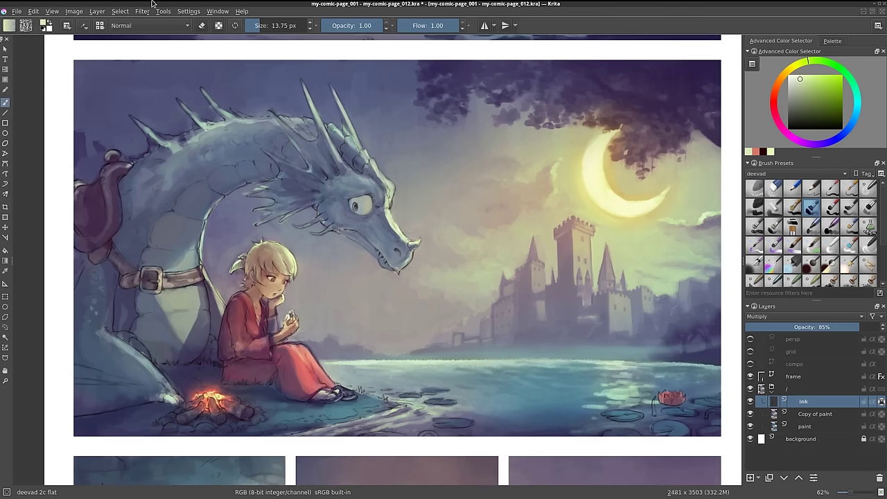
Save a new incremental version, then glaze lighter blue over the dragon's head and neck
left_click(16, 11)
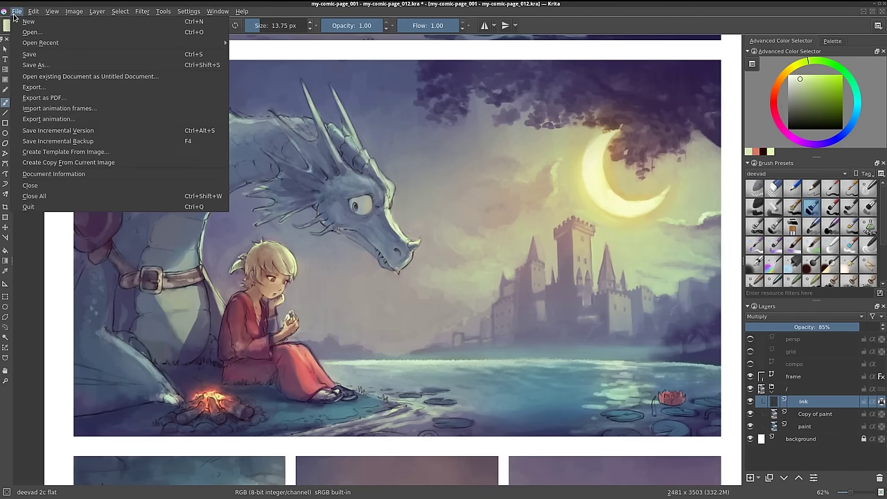
left_click(59, 130)
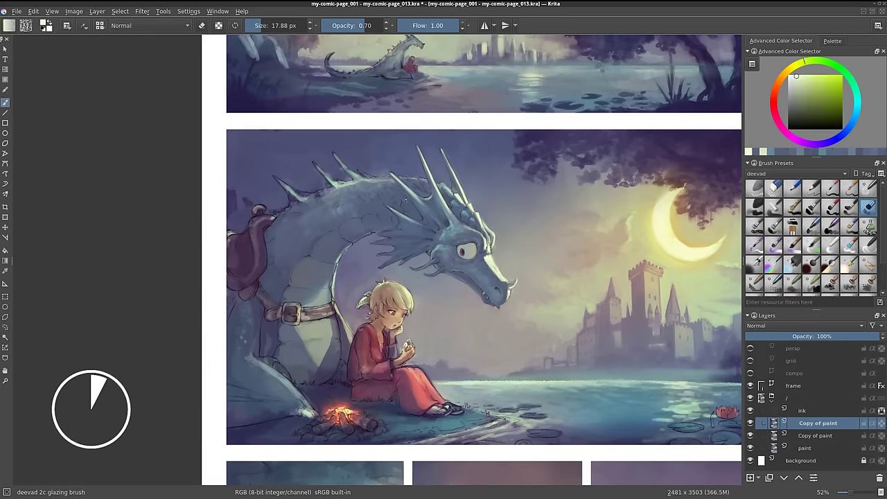
key("bracketright")
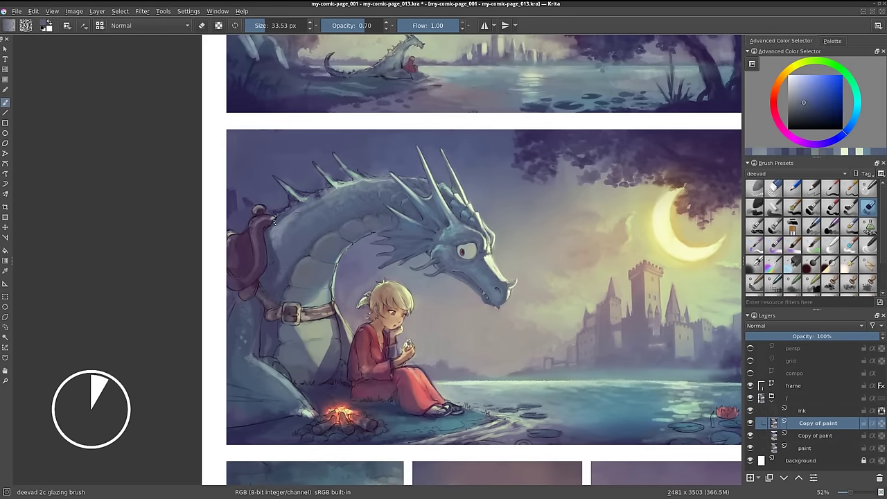
left_click(483, 296, "ctrl")
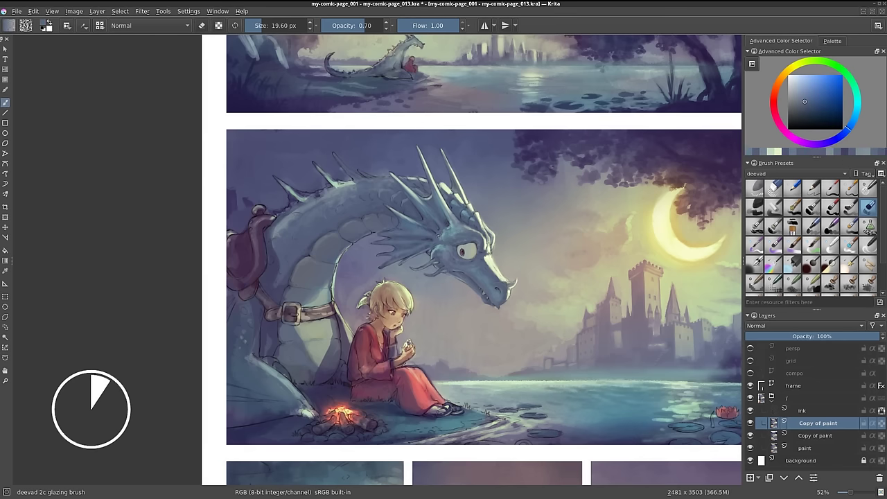
left_click(430, 168, "ctrl")
left_click_drag(326, 174, 375, 182)
left_click_drag(291, 221, 272, 255)
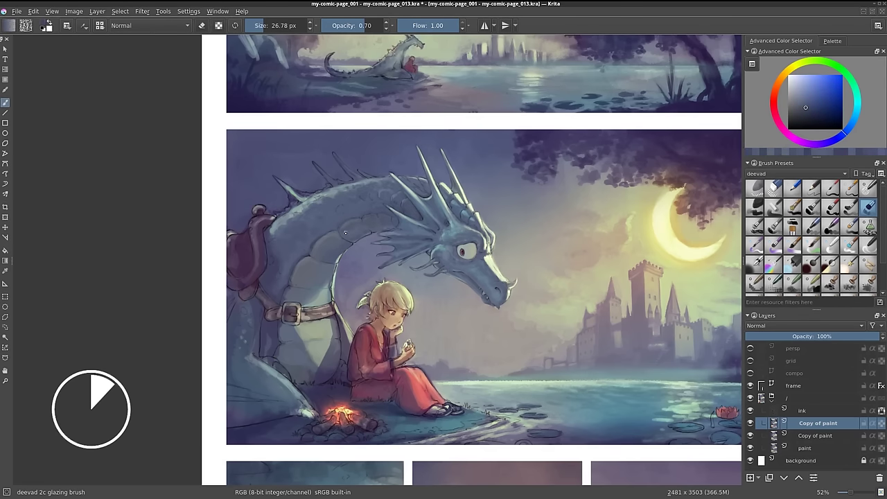
Dab a pale yellow touch beside the castle and mirror the view to check composition
key("slash")
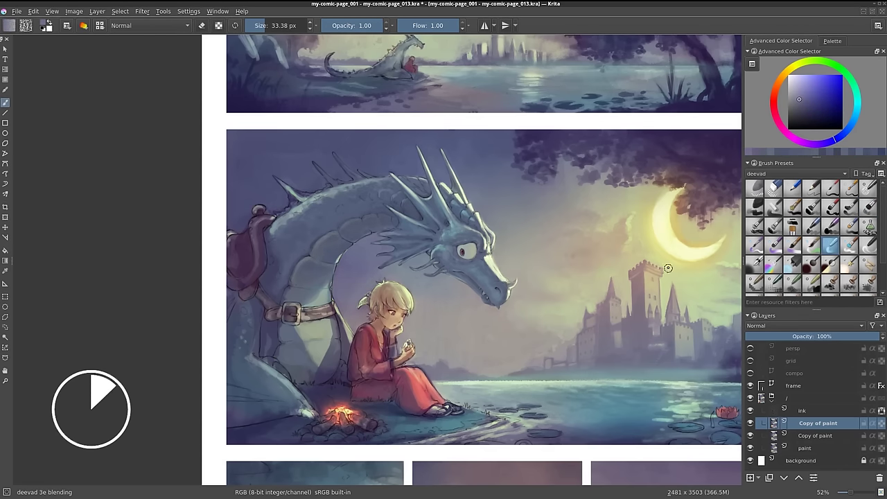
left_click(626, 286, "ctrl")
key("slash")
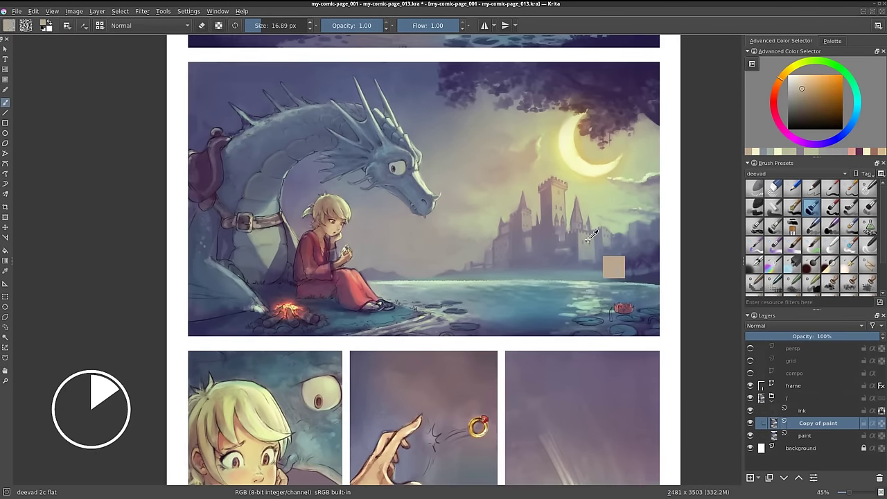
left_click(588, 235, "ctrl")
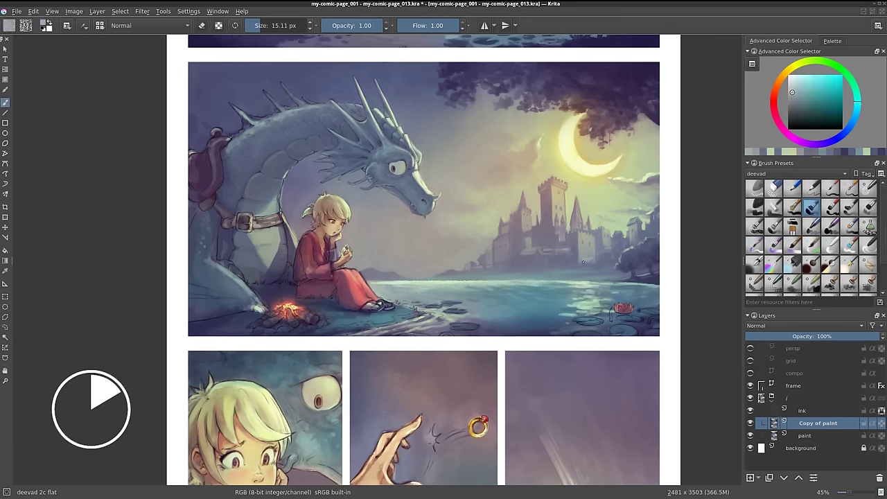
left_click(566, 232, "ctrl")
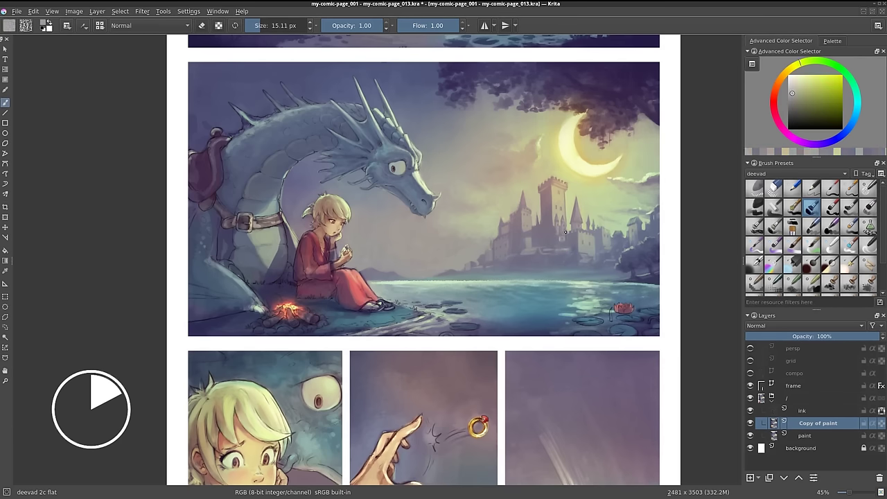
key("m")
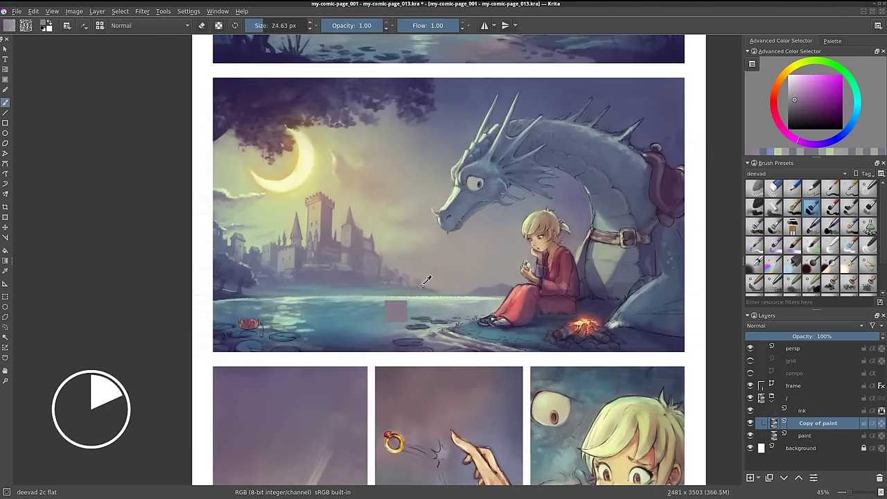
scroll(395, 272, "up", 2)
key("m")
Sample yellow-tan from the castle and paint a light stroke along the water horizon
left_click(419, 274, "ctrl")
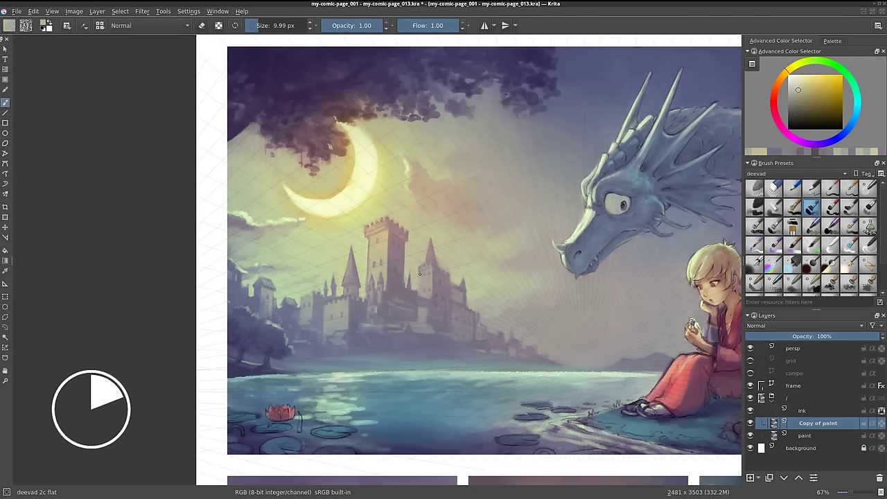
key("m")
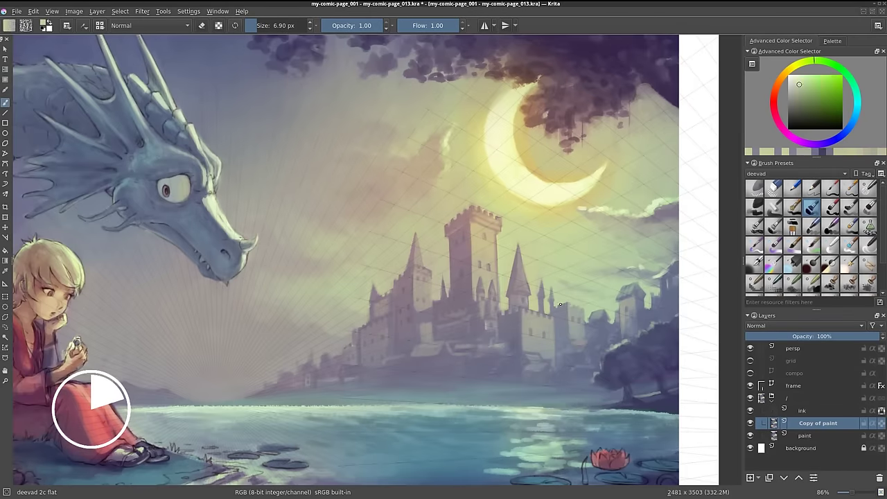
scroll(596, 261, "down", 1)
key("m")
left_click(812, 205)
mouse_move(587, 424)
left_mouse_down()
mouse_move(572, 383)
mouse_move(604, 380)
left_mouse_up()
left_click_drag(332, 326, 662, 325)
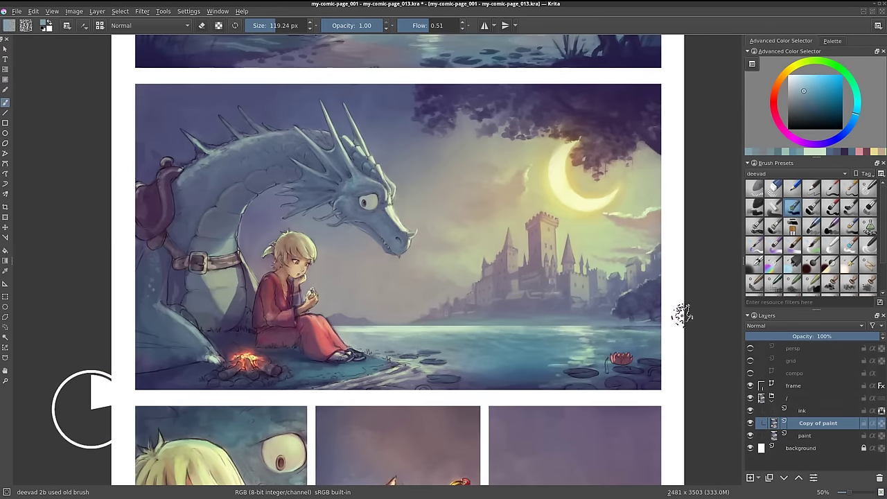
Pick a light sky yellow, mirror-check, cycle brush presets, and sample a lighter purple
left_click(610, 216, "ctrl")
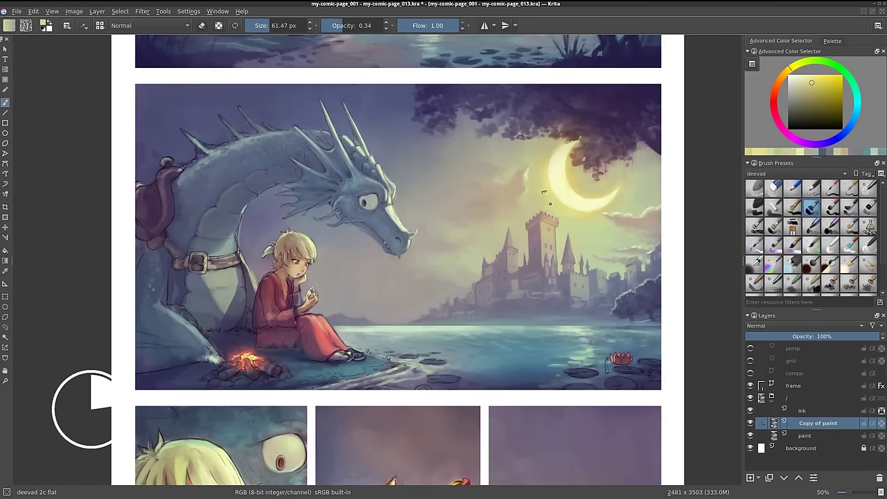
key("slash")
key("m")
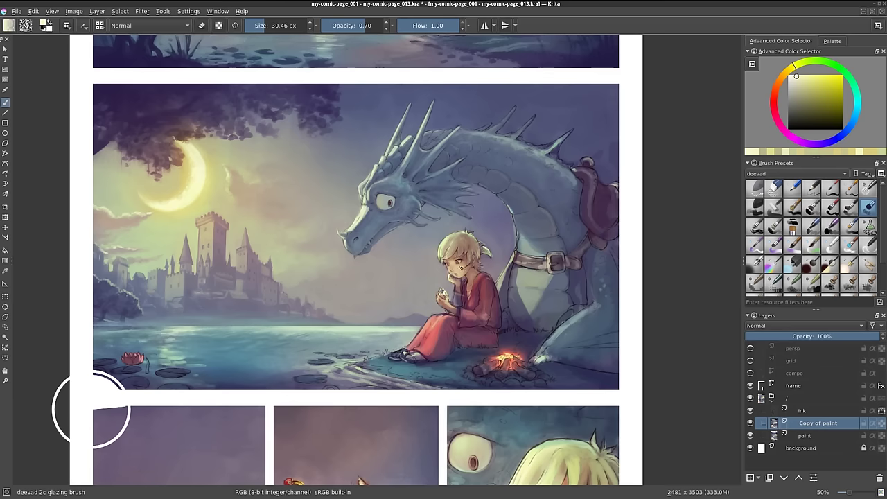
key("m")
key("slash")
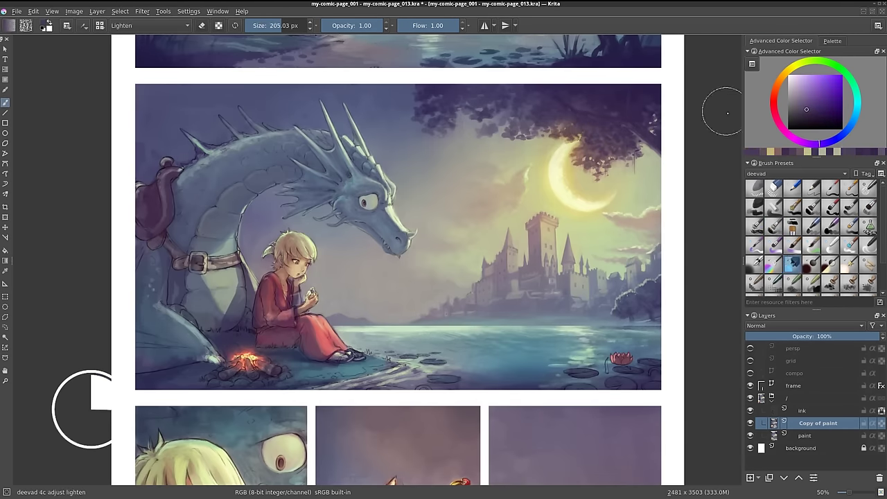
key("slash")
left_click(542, 120, "ctrl")
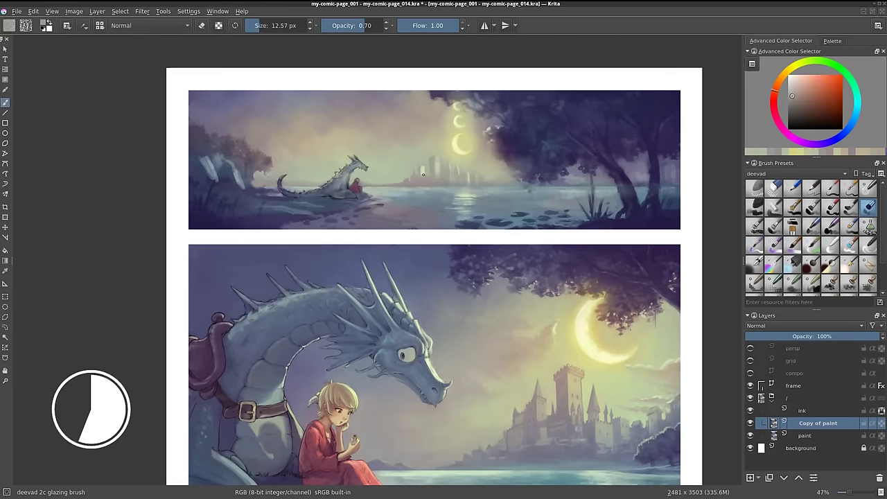
Darken the trees with dark purple strokes, then sample pale yellow-green and orange tones
left_click_drag(551, 180, 681, 180)
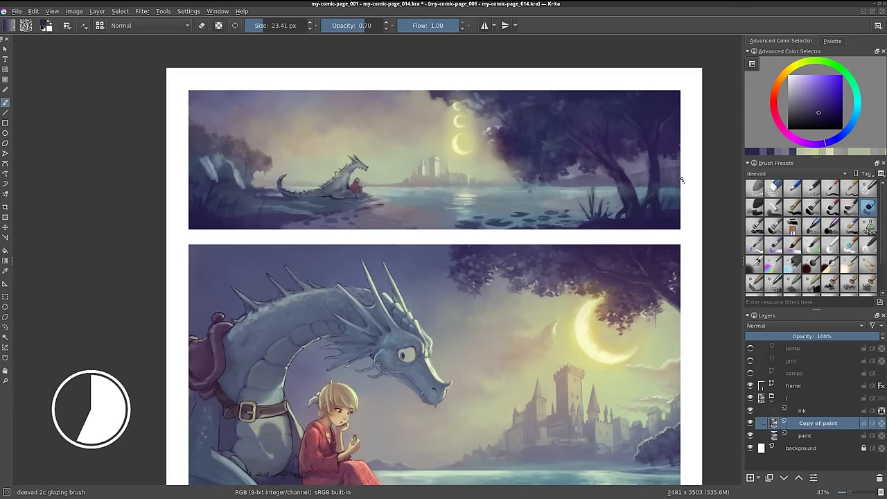
left_click(471, 139, "ctrl")
key("slash")
left_click(627, 214, "ctrl")
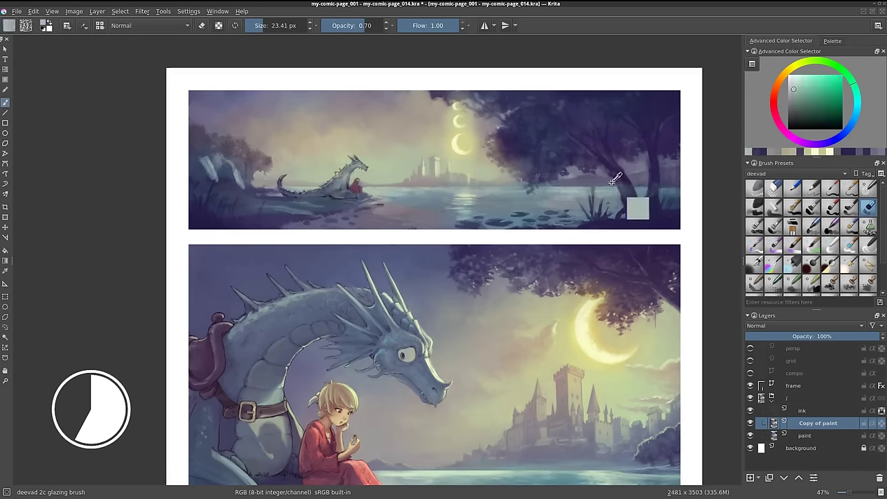
left_click(449, 174, "ctrl")
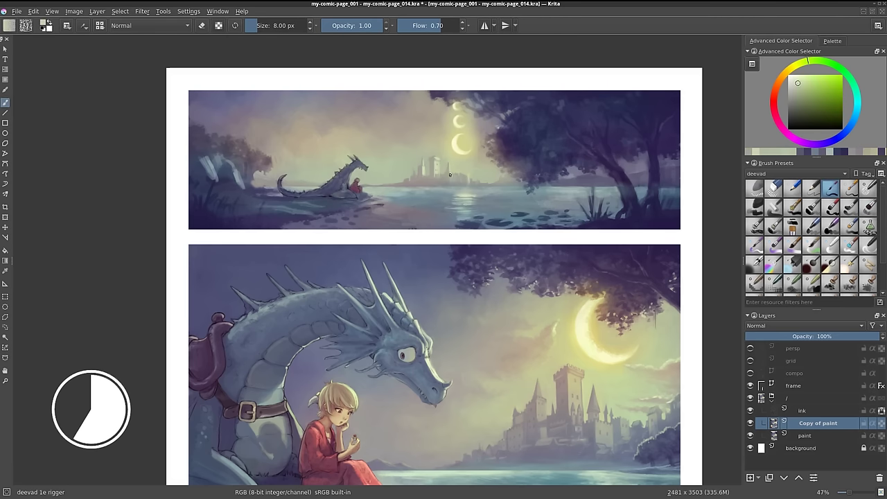
left_click(425, 139, "ctrl")
key("slash")
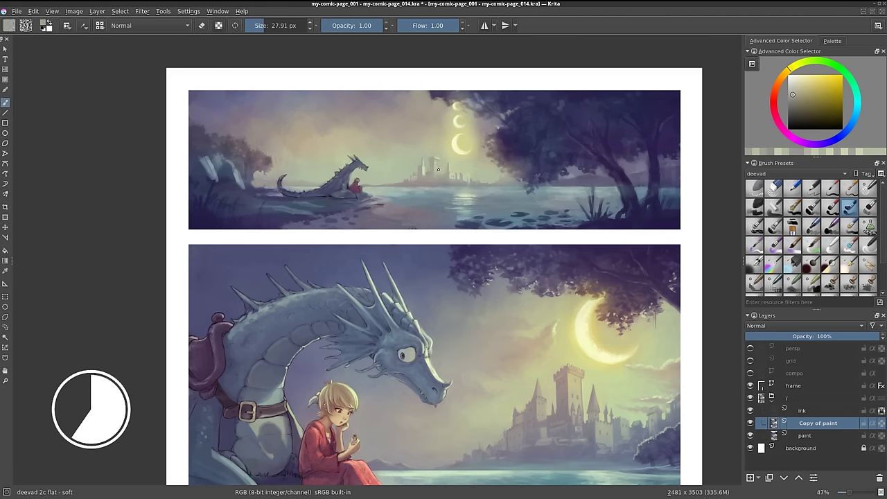
Sample dark blue, red-shifted purple and cyan tones from the painting, checking a mirrored view
left_click(546, 106, "ctrl")
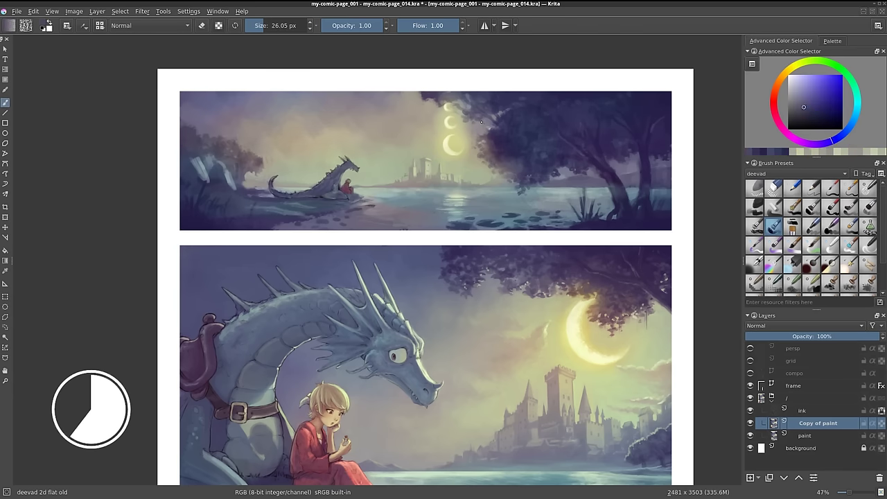
left_click(773, 105)
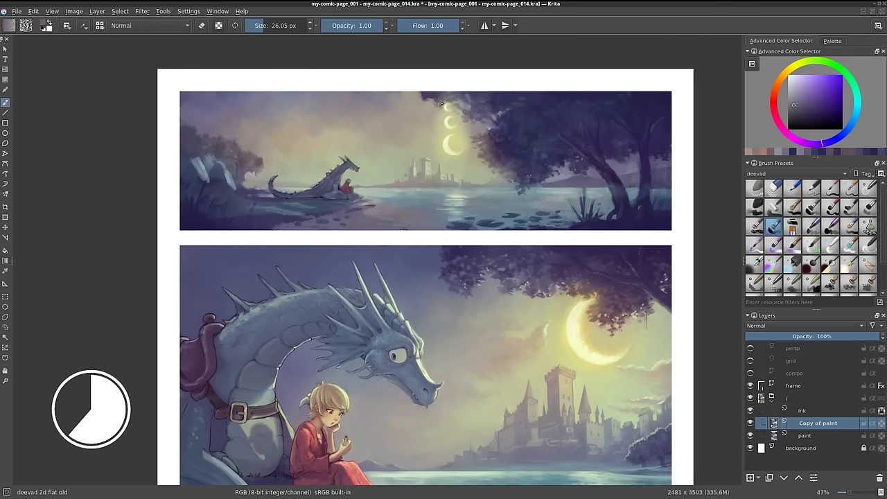
left_click(587, 115, "ctrl")
left_click(638, 173, "ctrl")
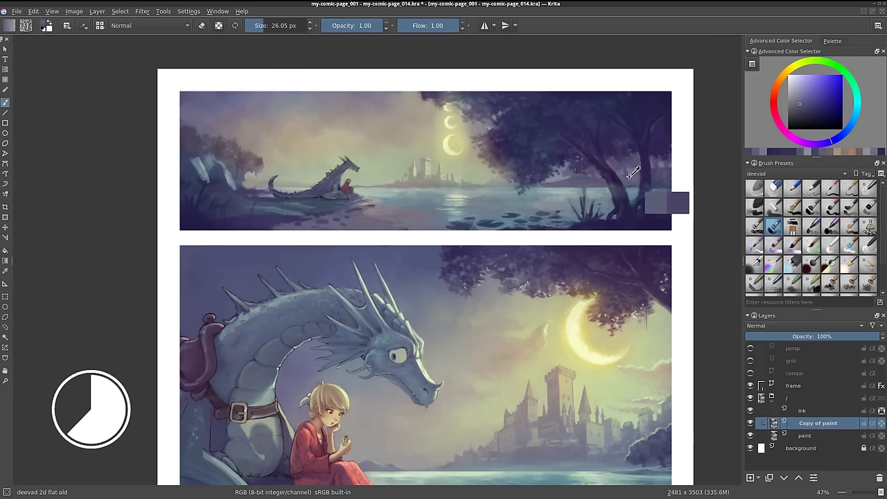
left_click(607, 197, "ctrl")
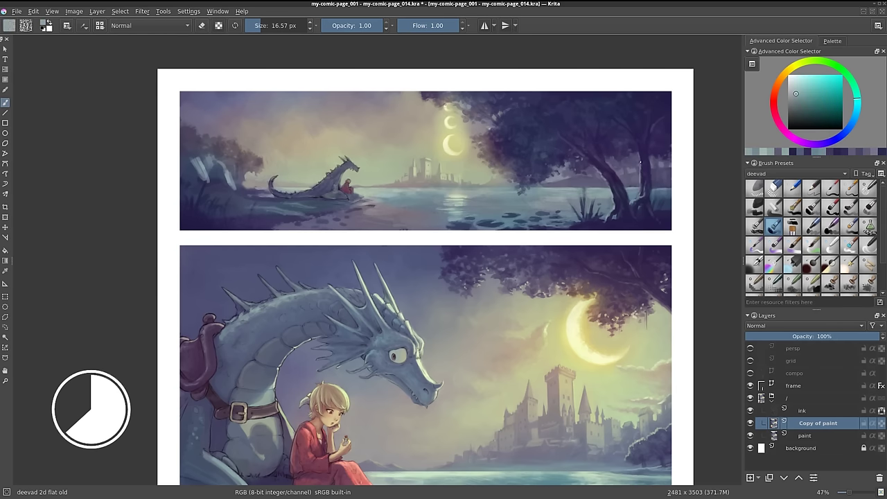
left_click(640, 163, "ctrl")
key("m")
key("/")
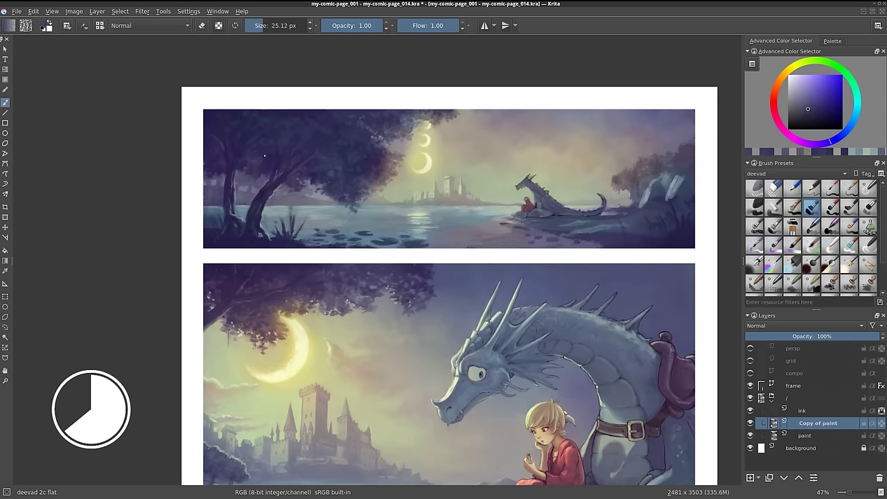
Set up a larger soft flat brush loaded with a dark blue from the painting
left_click(360, 253, "ctrl")
left_click_drag(346, 249, 372, 229)
key("bracketleft")
left_click(534, 197, "ctrl")
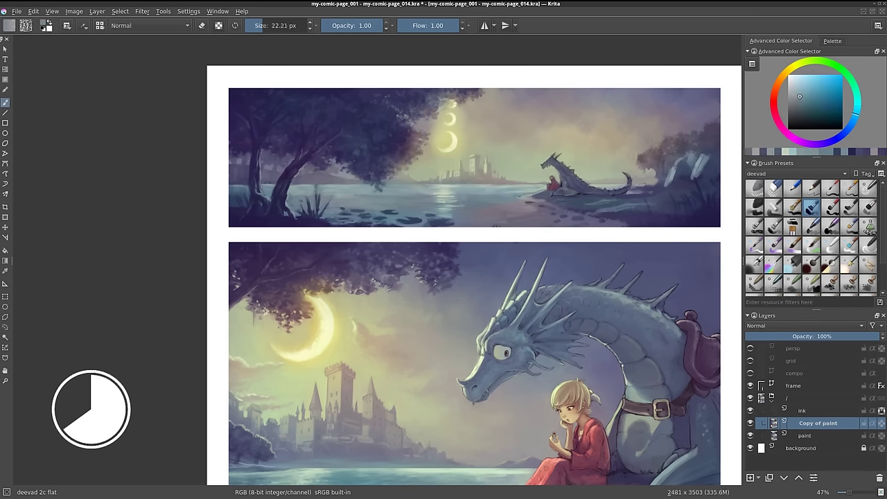
left_click(850, 208)
key("bracketright")
key("bracketright")
scroll(725, 157, "down", 1)
left_click(552, 120, "ctrl")
Repaint the top panel's rocks darker and add a short lighter stroke
left_click_drag(683, 142, 700, 121)
left_click(691, 123, "ctrl")
key("bracketleft")
left_click_drag(691, 178, 680, 166)
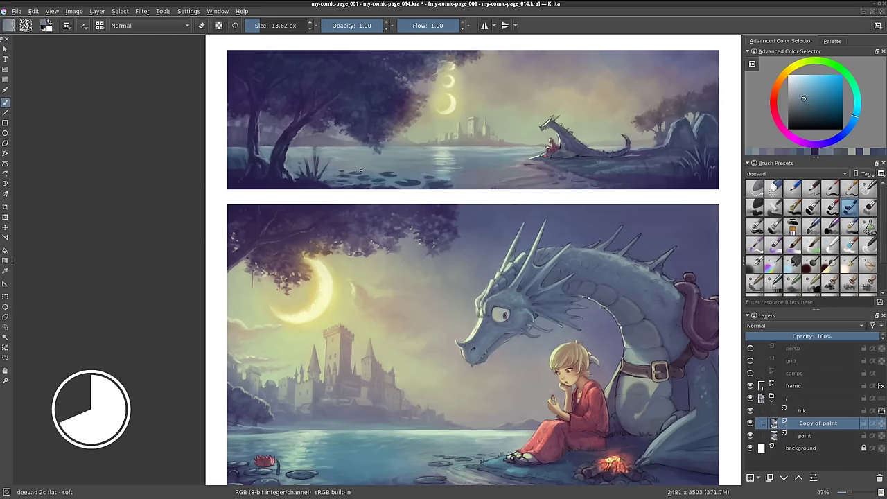
Glaze dark strokes and dabs over the left-hand trees with the glazing brush
key("slash")
left_click(447, 181, "ctrl")
left_click(298, 159, "ctrl")
left_click_drag(298, 166, 329, 139)
left_click(447, 149, "ctrl")
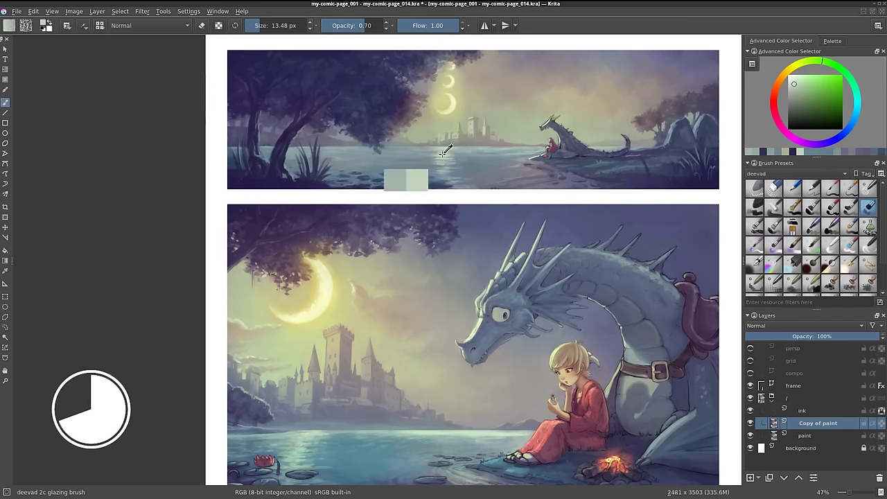
Cycle opaque flat, soft flat and rigger brushes, sampling colours while zooming and mirroring the top panel
key("slash")
left_click(633, 148, "ctrl")
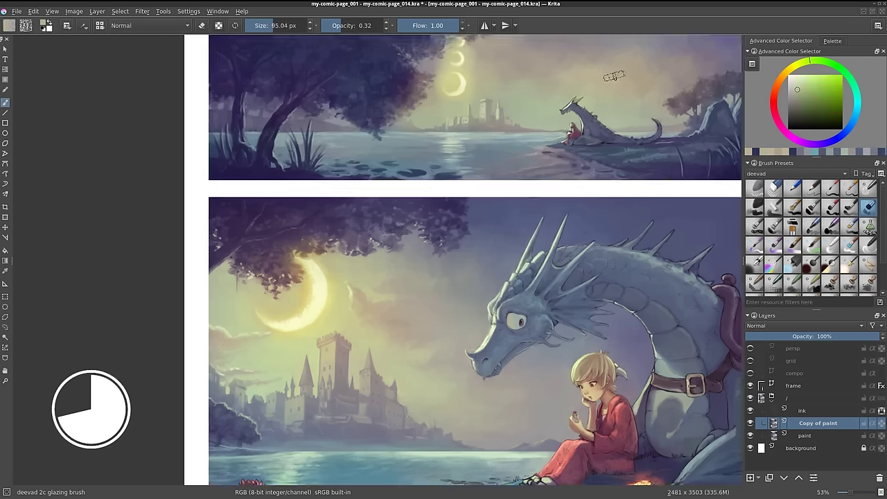
key("minus")
left_click(275, 168, "ctrl")
key("m")
key("plus")
key("plus")
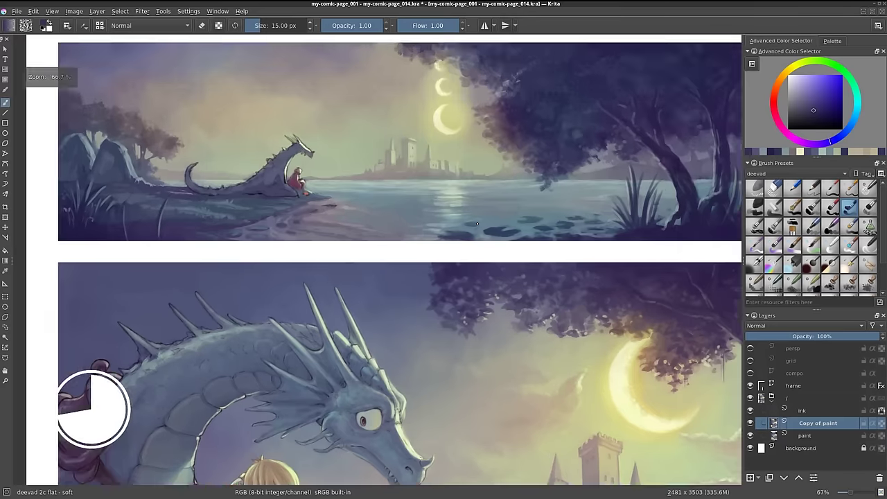
key("slash")
left_click(370, 95, "ctrl")
left_click(814, 209)
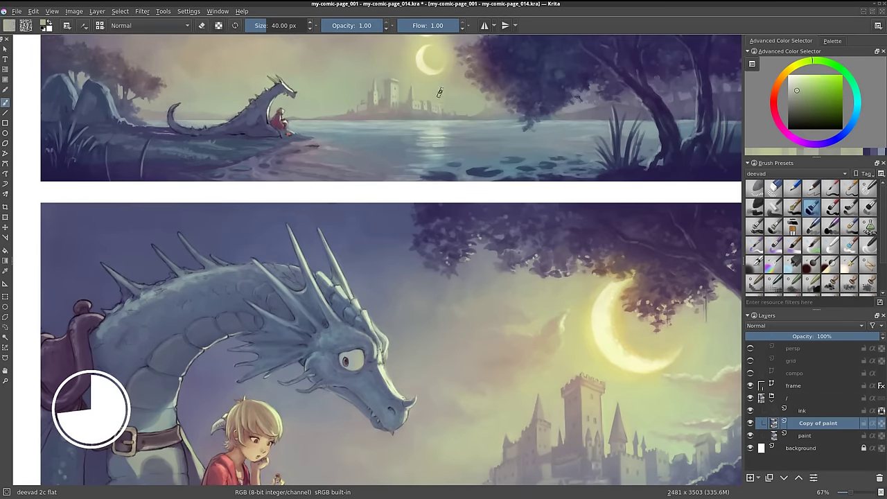
key("minus")
left_click(372, 119, "ctrl")
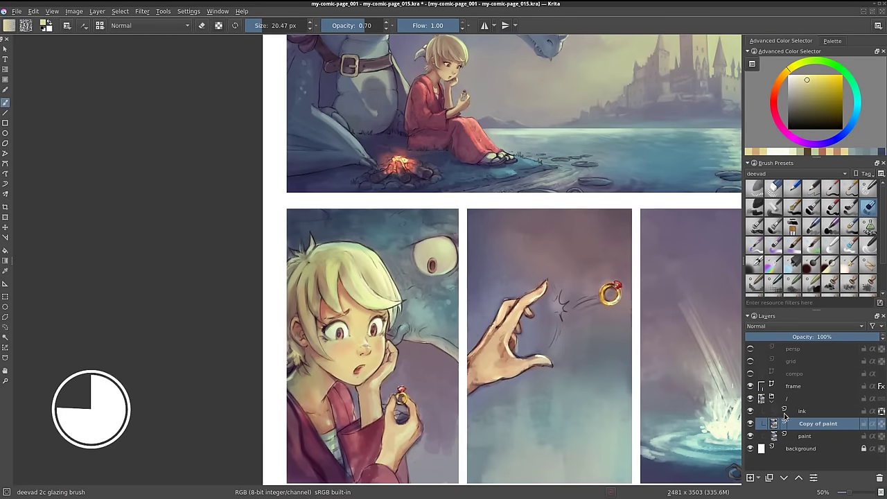
Repaint the girl's face and yellow hair shading, checking the drawing mirrored
left_click_drag(385, 329, 356, 380)
mouse_move(321, 299)
left_mouse_down()
mouse_move(342, 268)
mouse_move(374, 277)
left_mouse_up()
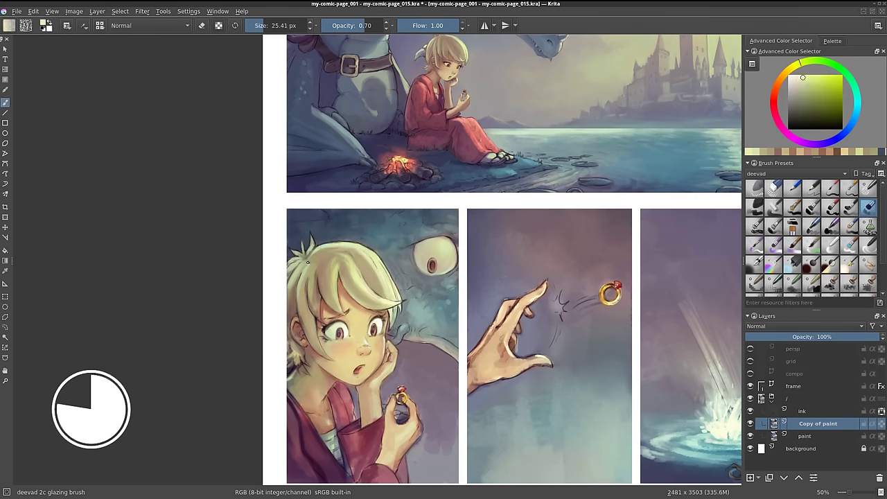
left_click_drag(308, 263, 315, 317)
key("m")
key("slash")
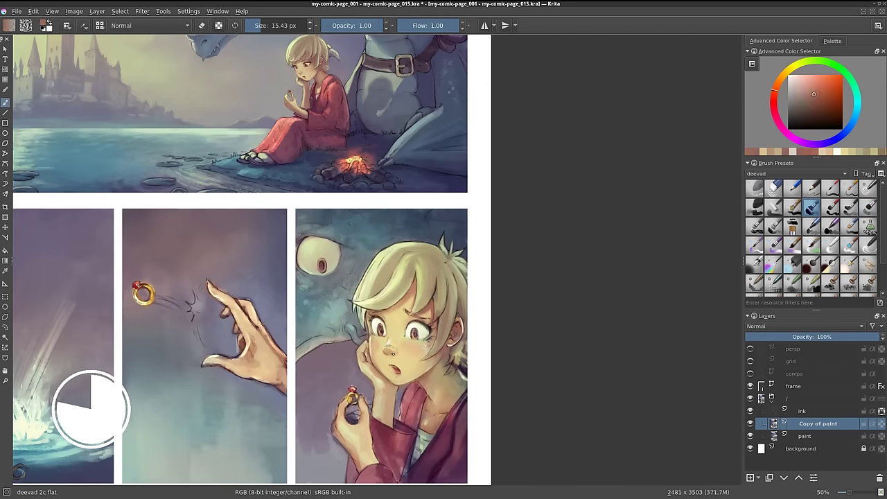
left_click(385, 298, "ctrl")
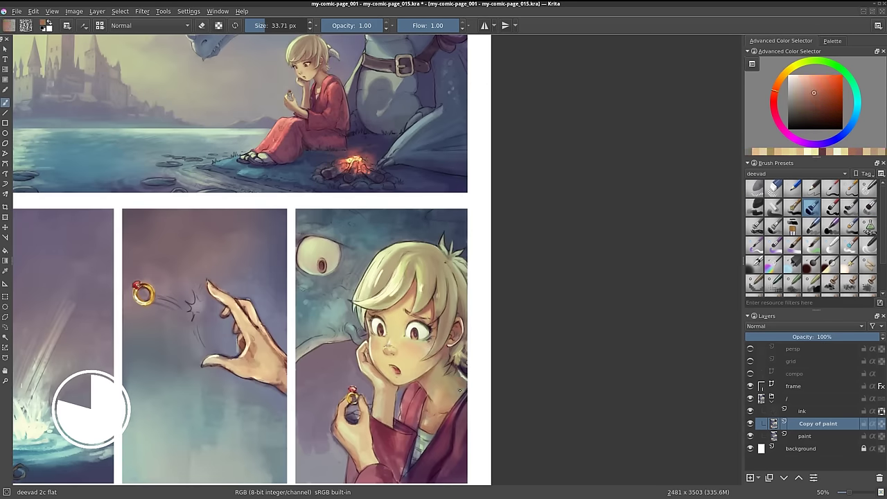
key("m")
Sample cyan, pale yellow and beige colours from the painting while resizing the brush
scroll(419, 338, "up", 2)
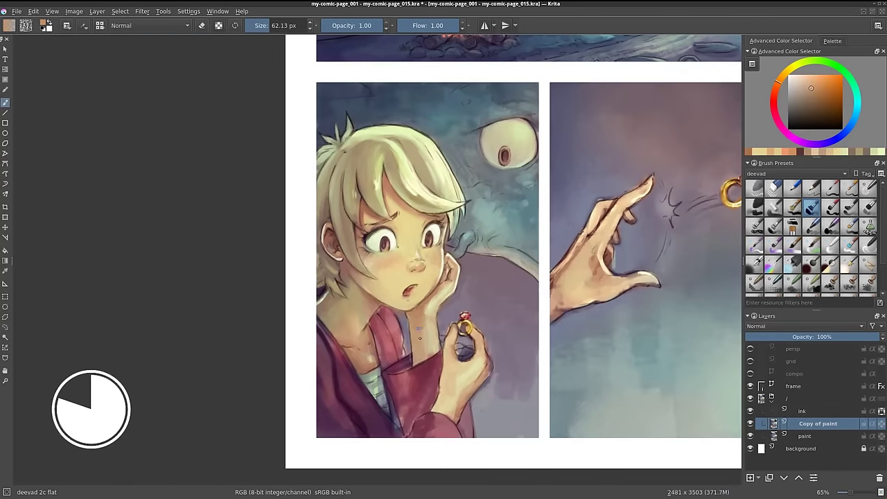
key("minus")
left_click(458, 221, "ctrl")
left_click(323, 252, "ctrl")
key("]")
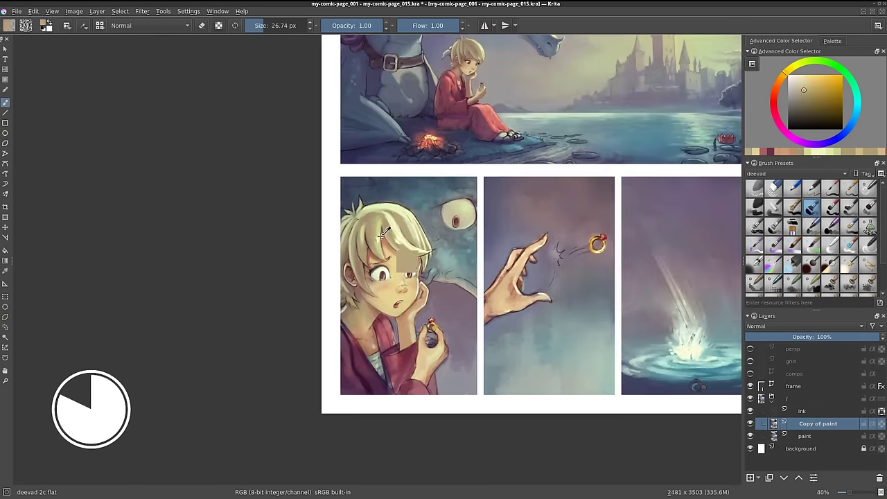
scroll(374, 345, "down", 2)
left_click(399, 226, "ctrl")
left_click(450, 222, "ctrl")
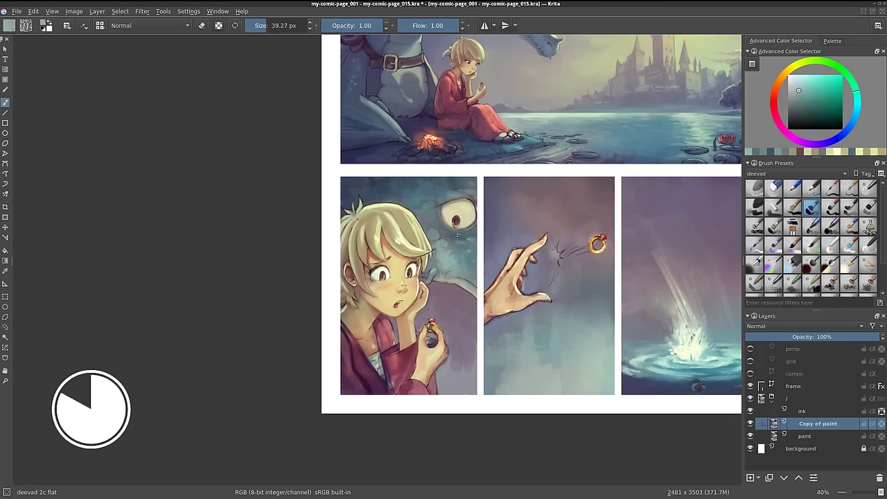
Sample the gold ring's pale yellow with the rigger brush, mirroring to check proportions
left_click_drag(429, 235, 354, 308)
key("/")
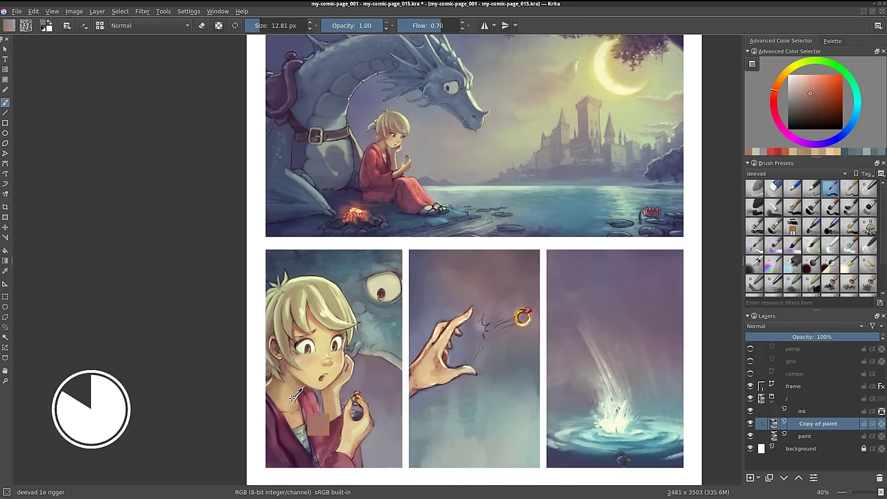
key("m")
scroll(402, 355, "up", 1)
left_click(401, 357, "ctrl")
key("/")
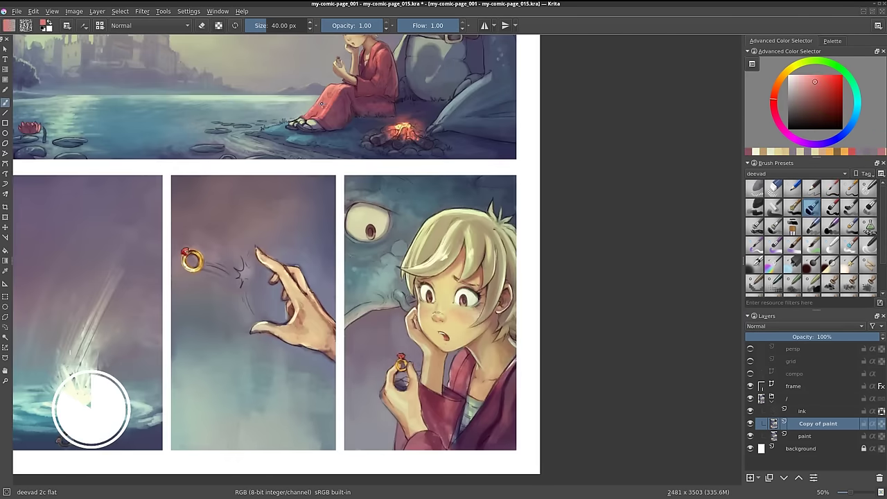
key("m")
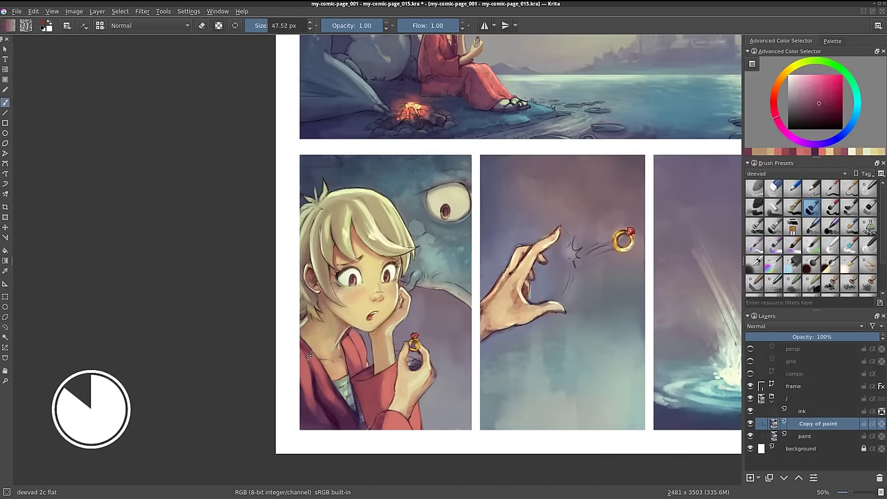
Repaint the girl's coat in pink-red, then pick a dark blue
left_click(401, 396, "ctrl")
left_click_drag(353, 360, 387, 402)
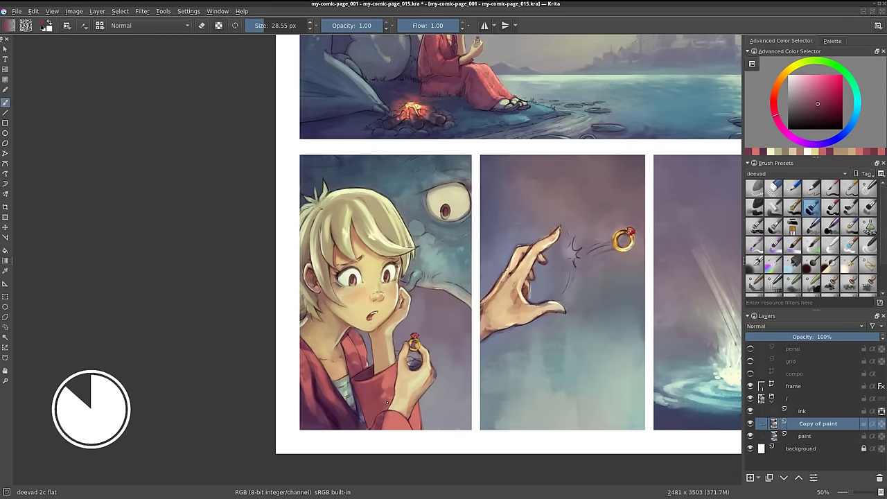
key("m")
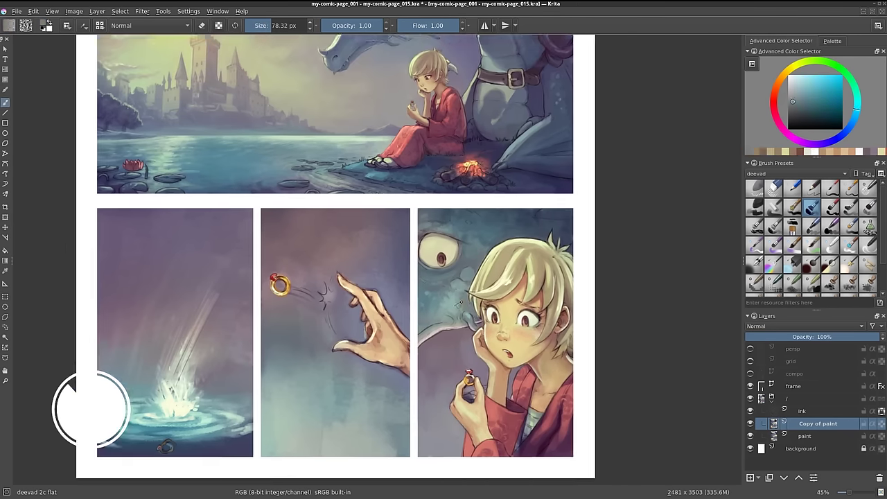
left_click_drag(536, 262, 539, 311)
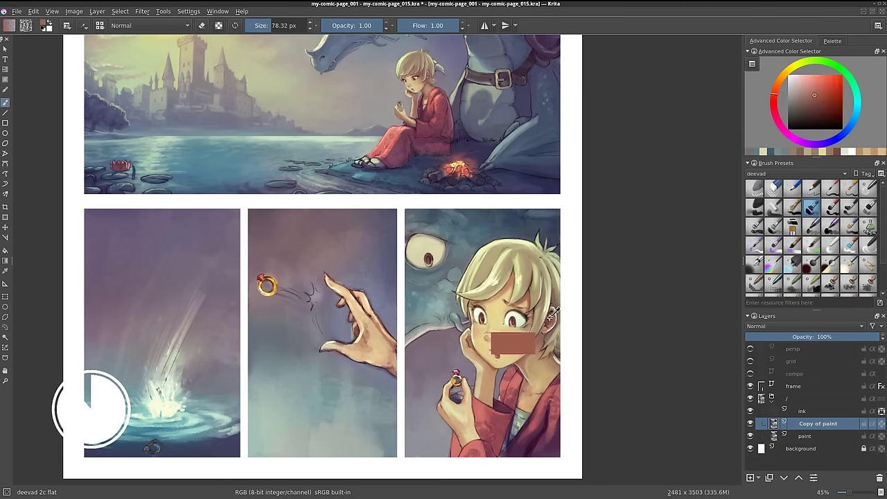
left_click(541, 222, "ctrl")
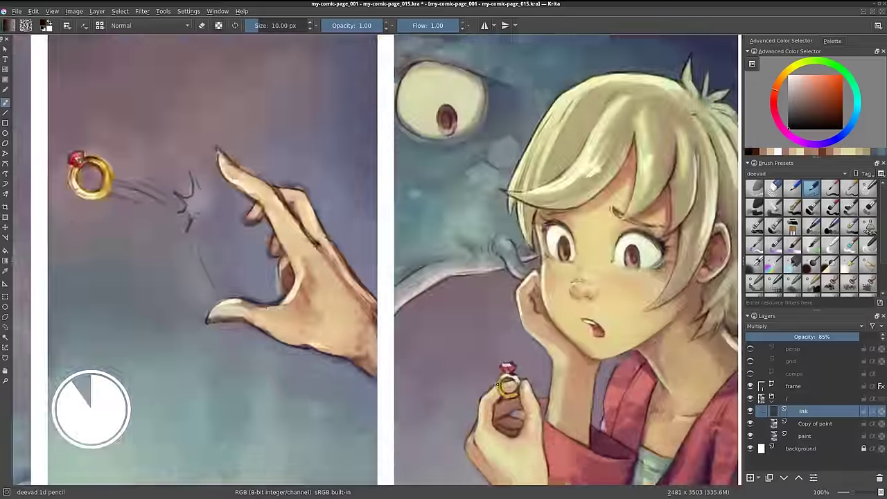
Smear the splash ripples and light rays with the bristle smear brush on the ink layer
key("m")
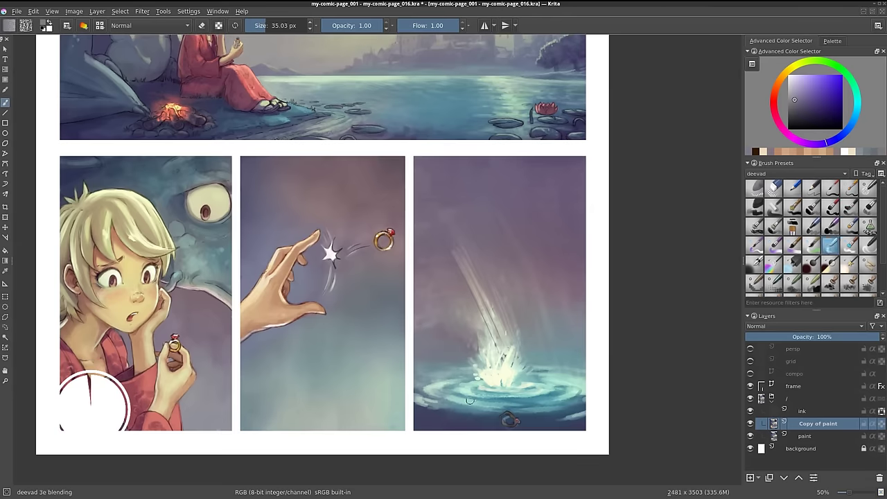
left_click_drag(469, 400, 554, 395)
left_click_drag(423, 400, 485, 395)
key("/")
left_click_drag(498, 360, 501, 305)
scroll(768, 279, "down", 2)
Duplicate the paint layer and repaint the splash with an enlarged soft glazing brush
key("slash")
key("ctrl+j")
left_click_drag(485, 378, 520, 343)
scroll(810, 246, "up", 3)
left_click_drag(91, 409, 139, 409)
Check the whole page mirrored and zoomed out, and switch to the soft flat brush
key("m")
key("minus")
key("m")
left_click(849, 206)
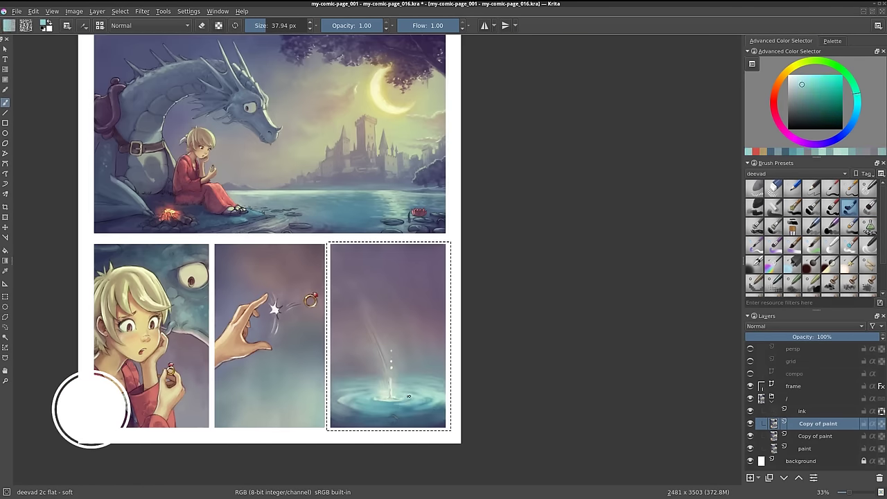
key("slash")
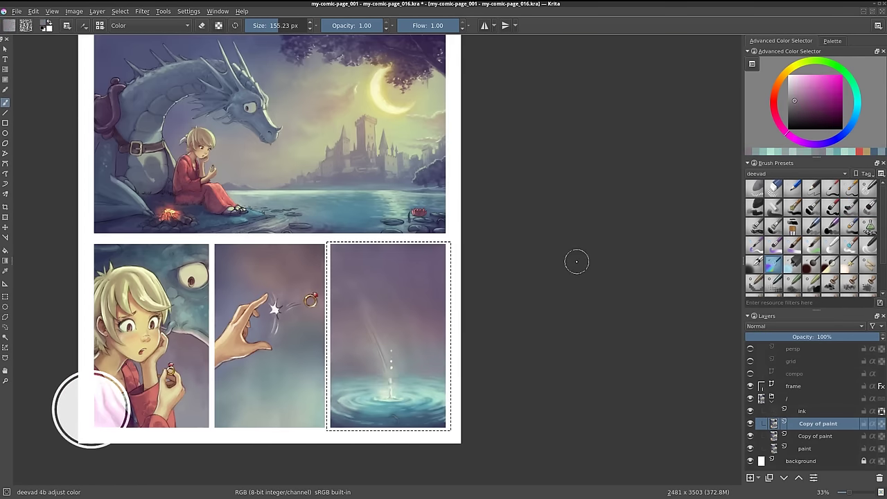
key("plus")
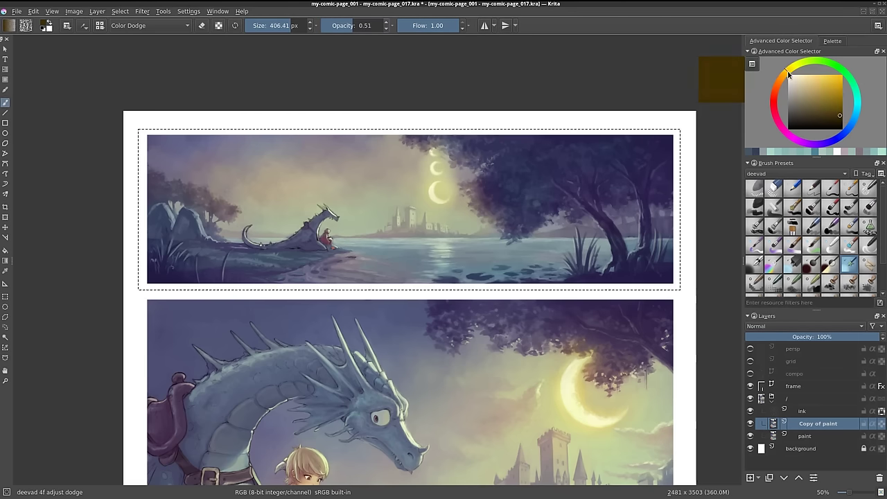
Shrink the dodge brush, compare the moon glow by toggling Copy of paint, and clear the selection
left_click_drag(449, 202, 419, 202)
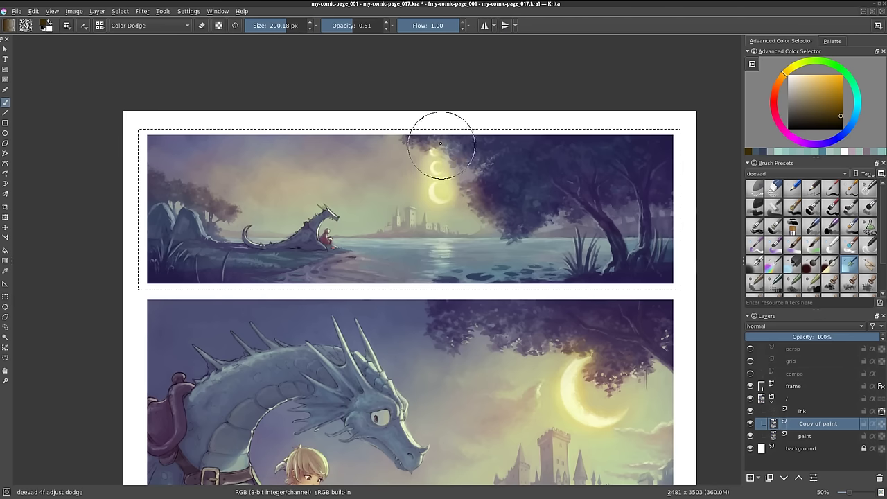
left_click(750, 423)
left_click(750, 422)
key("ctrl+shift+a")
Brighten the campfire glow in the dragon panel with a deep red dodge stroke
mouse_move(589, 410)
left_mouse_down()
mouse_move(625, 235)
mouse_move(595, 233)
left_mouse_up()
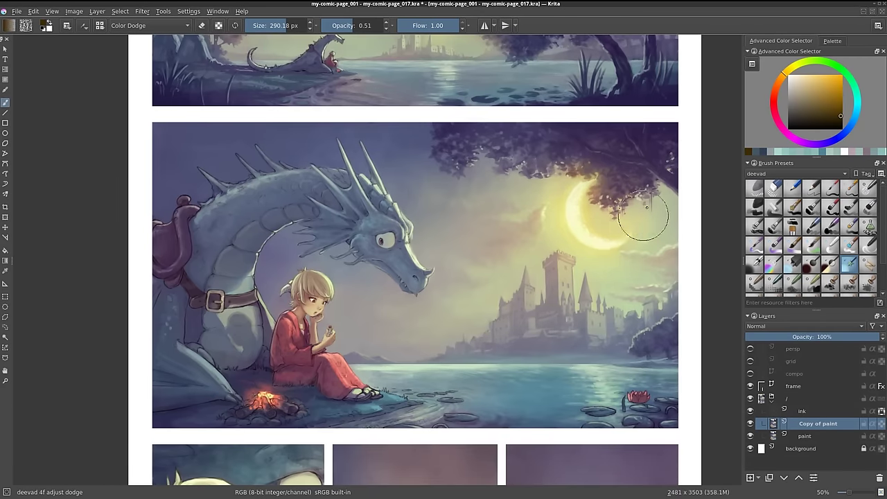
key("minus")
left_click_drag(574, 352, 584, 375)
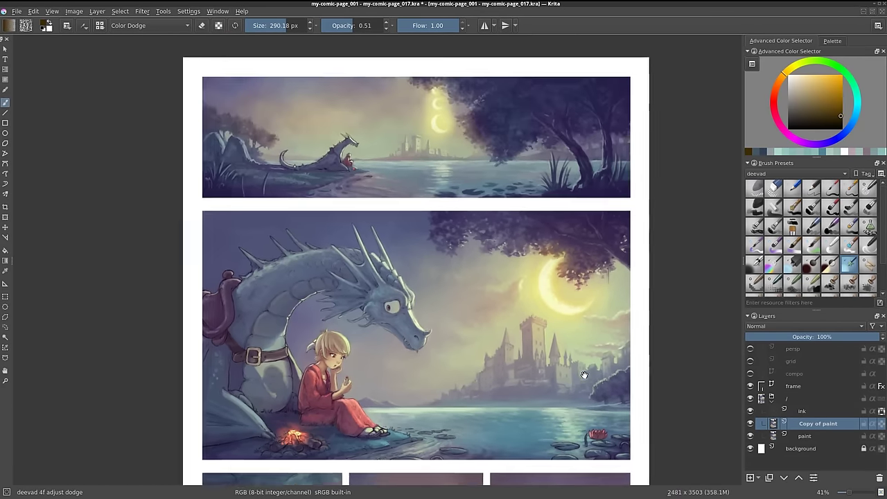
scroll(584, 375, "up", 2)
mouse_move(568, 153)
left_mouse_down()
mouse_move(391, 384)
mouse_move(291, 388)
left_mouse_up()
left_click(315, 419, "ctrl")
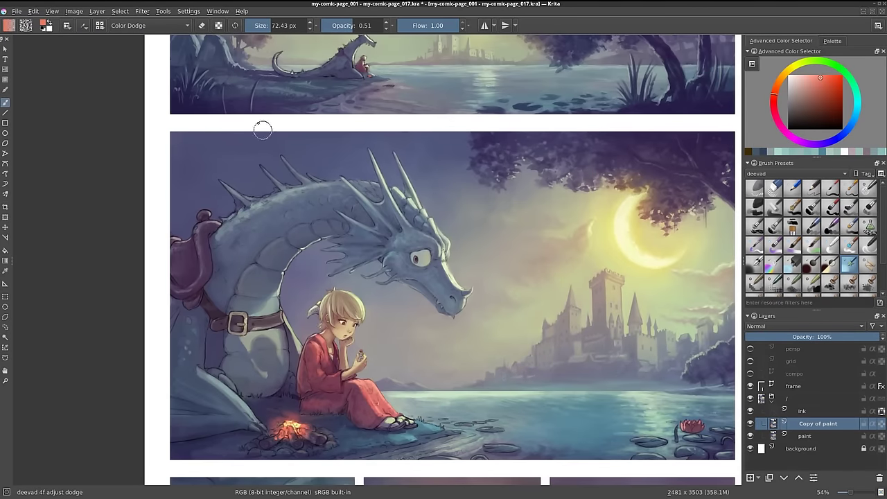
left_click(841, 121)
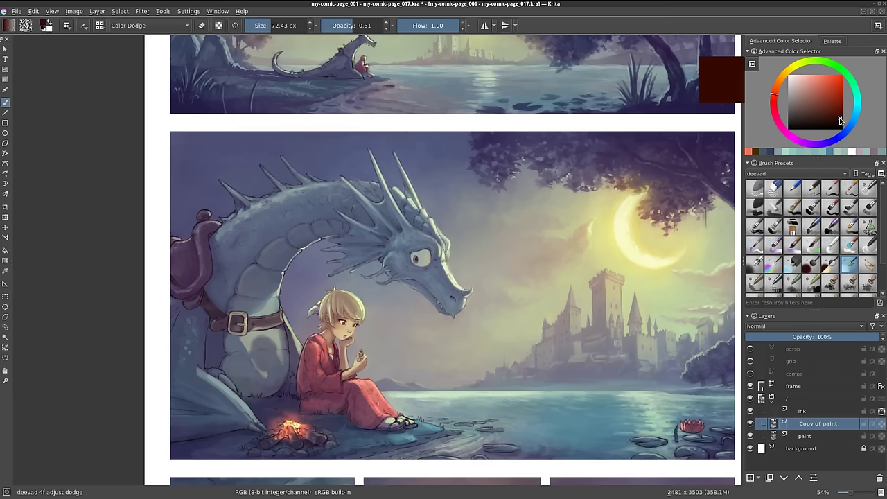
left_click_drag(294, 422, 306, 423)
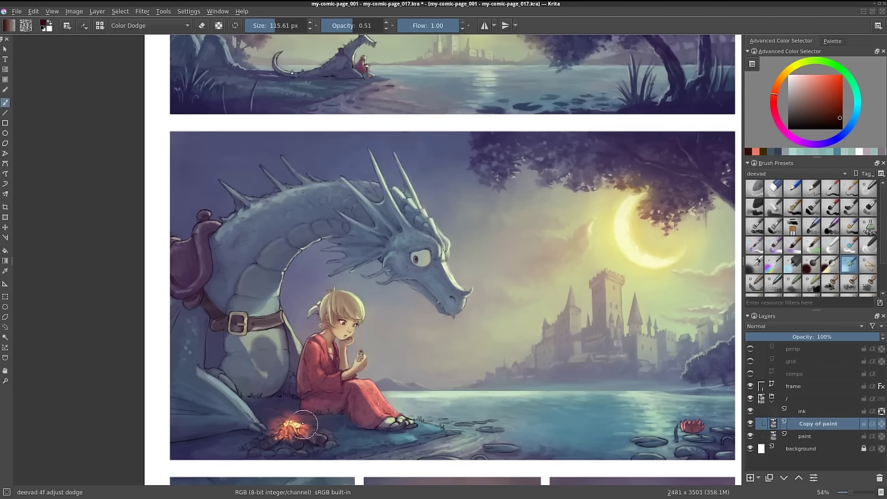
scroll(370, 298, "down", 2)
Lower the Copy of paint layer's opacity to about 40%, toggling it to compare
left_click(751, 424)
left_click(750, 423)
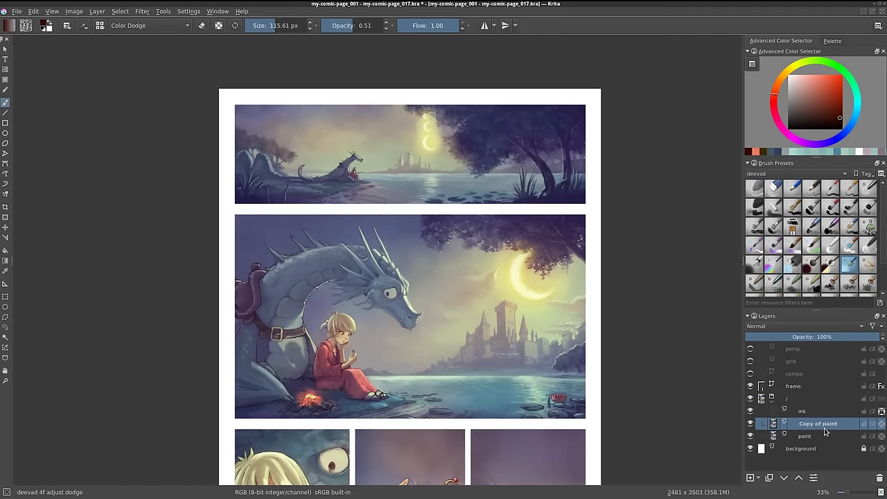
left_click(842, 337)
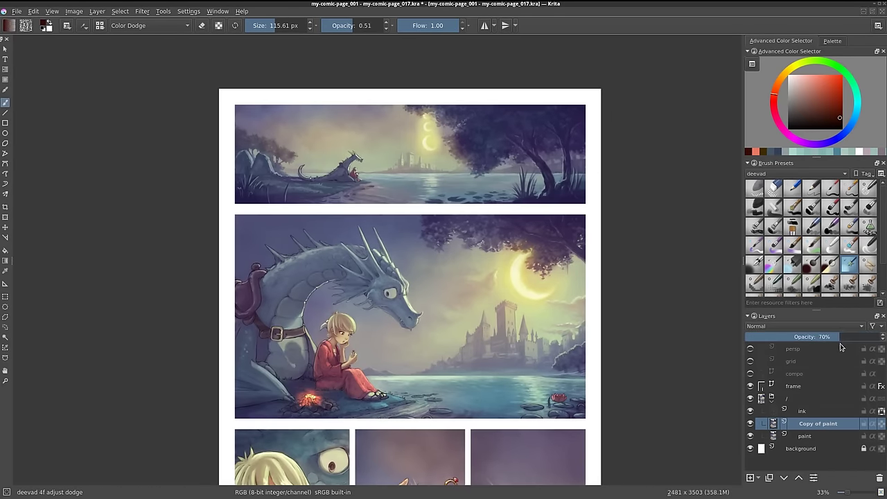
left_click(807, 337)
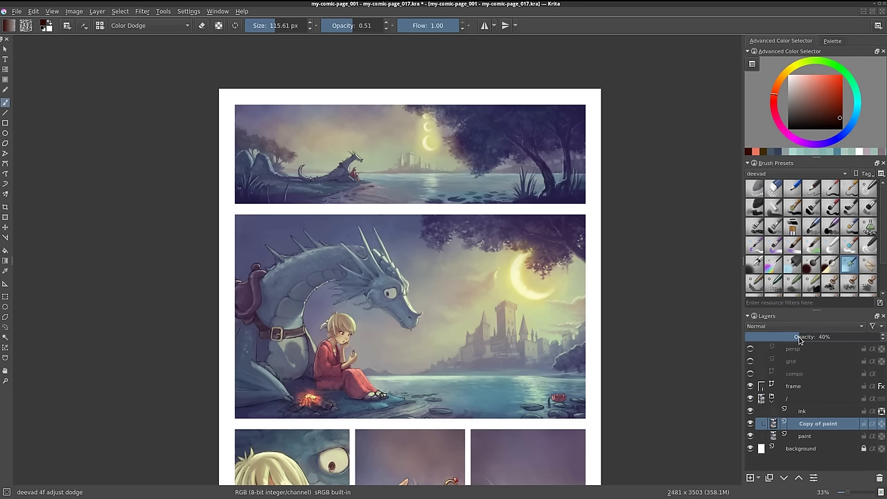
left_click(750, 423)
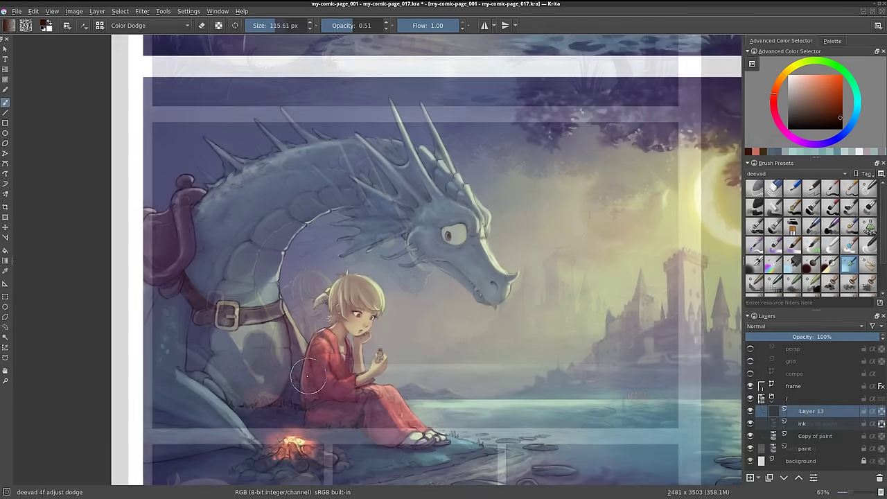
Name the new layer 'fog' and set its blending mode to Lighten
double_click(815, 411)
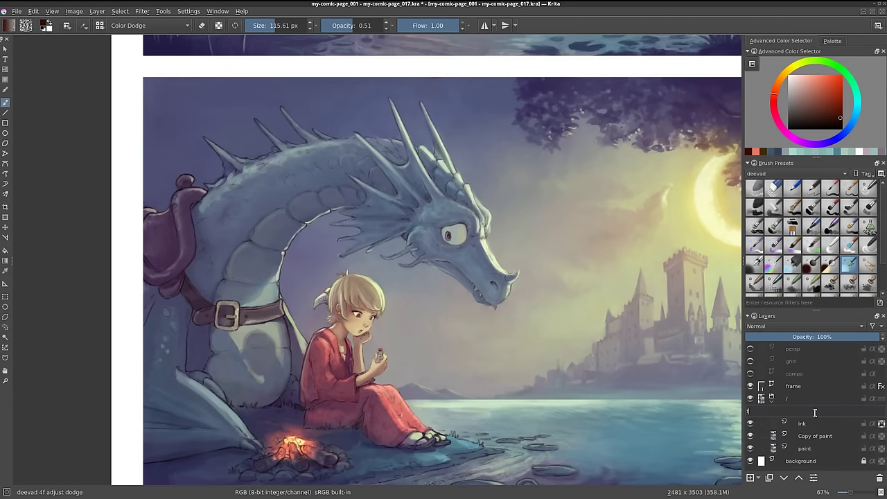
type("og")
key("Return")
left_click(782, 325)
left_click(783, 365)
Paint pale cyan fog with a textured stamp brush over the middle panel's lower edges
key("minus")
key("minus")
scroll(860, 258, "down", 1)
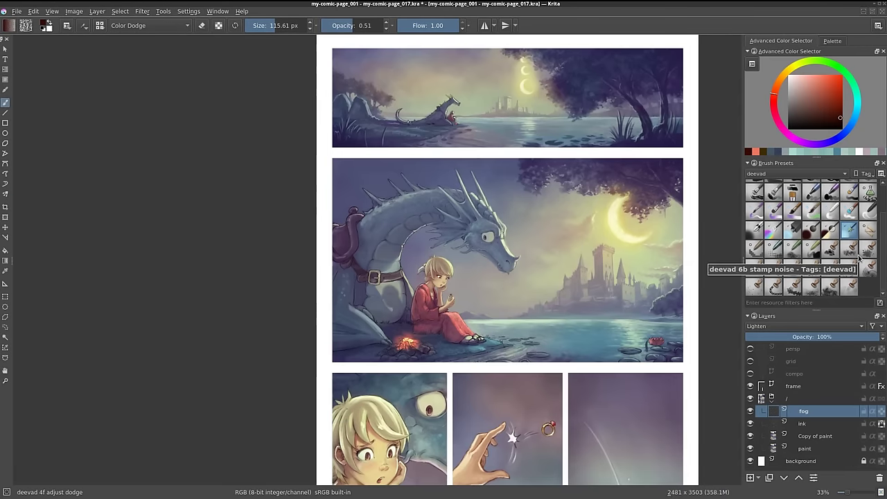
left_click(810, 292)
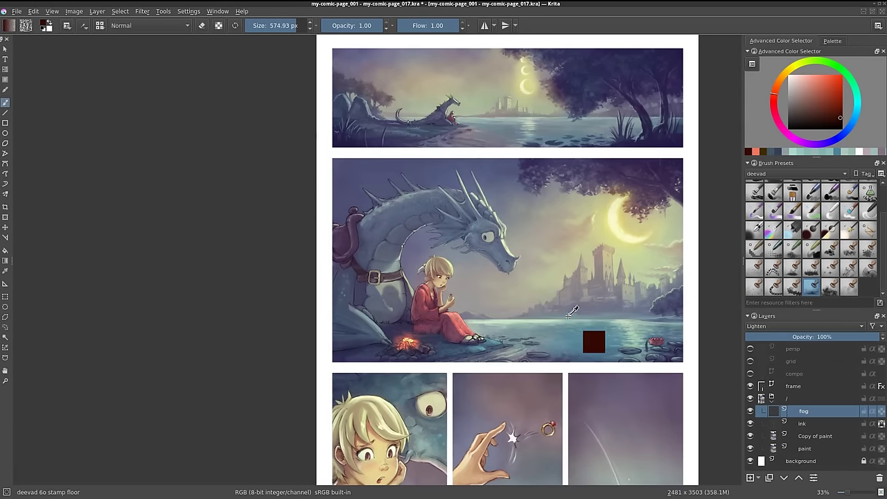
left_click(603, 341, "ctrl")
left_click(805, 86)
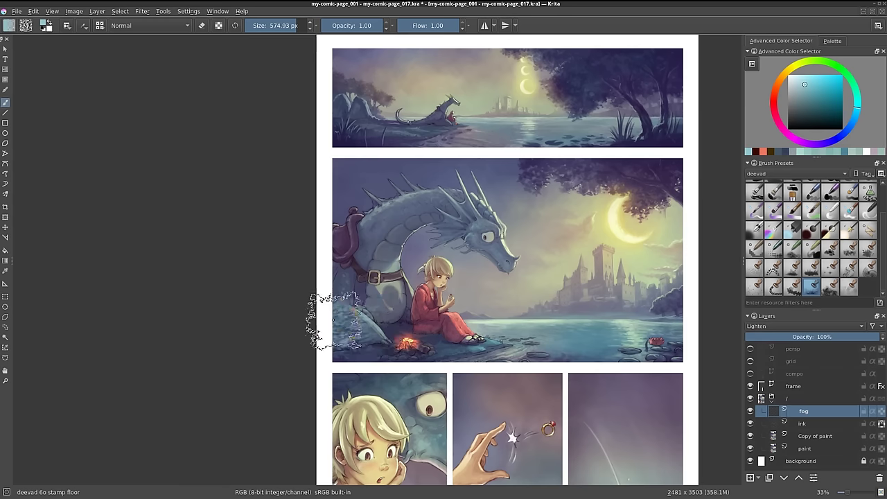
left_click_drag(317, 307, 388, 347)
left_click_drag(596, 333, 679, 319)
Toggle the fog layer to compare, then pan up to the upper panel
left_click(750, 412)
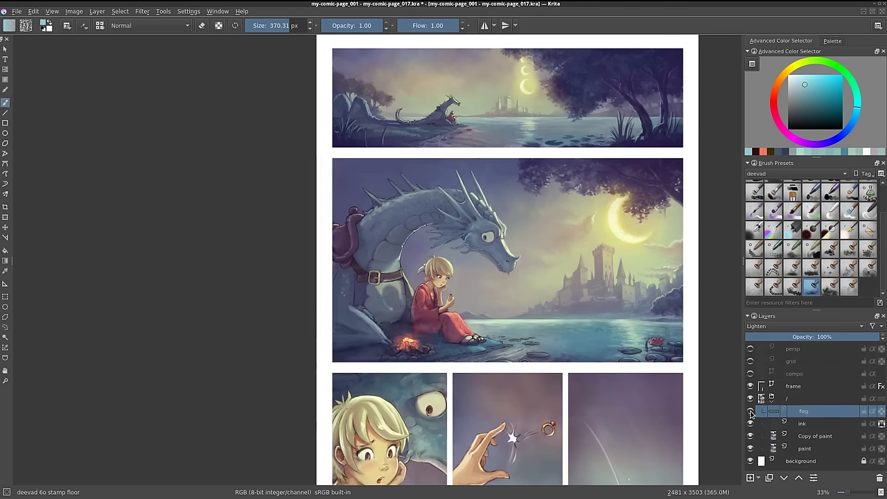
scroll(385, 313, "up", 2)
scroll(384, 313, "down", 1)
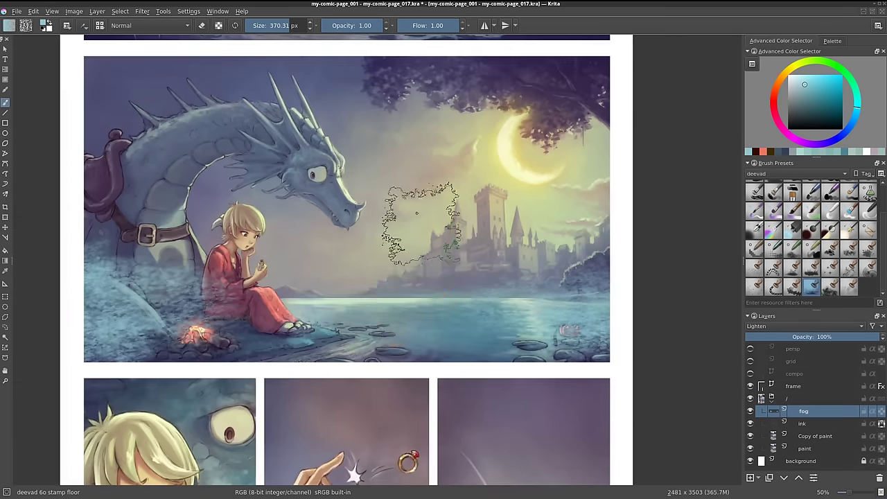
left_click_drag(402, 194, 460, 350)
scroll(429, 168, "down", 2)
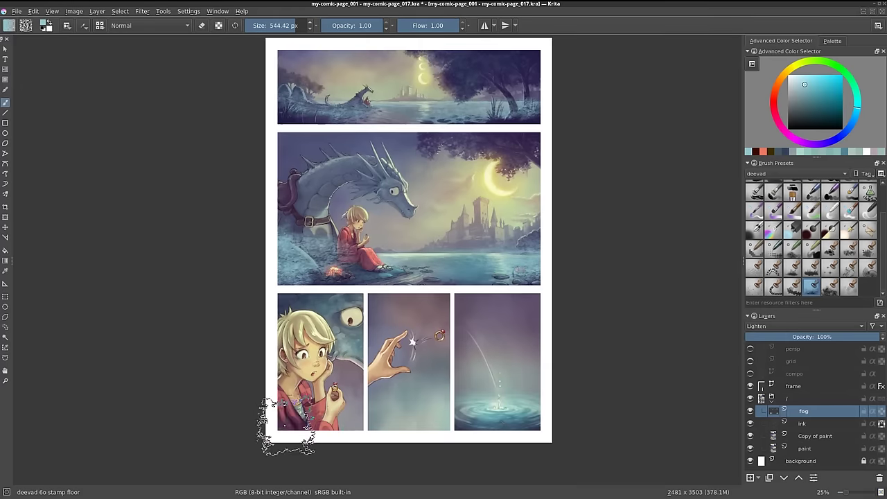
Apply a Gaussian Blur of about 30 px to the fog
left_click(142, 11)
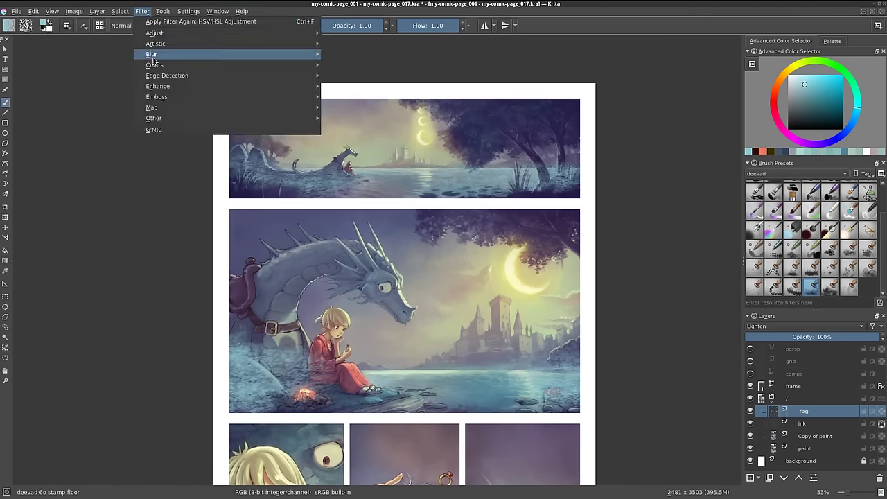
left_click(353, 113)
left_click_drag(325, 251, 365, 248)
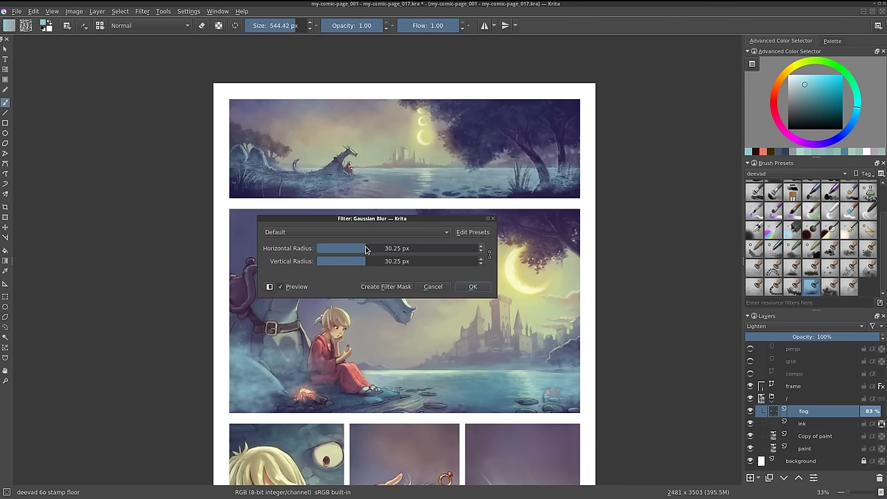
left_click(473, 286)
scroll(471, 286, "up", 1)
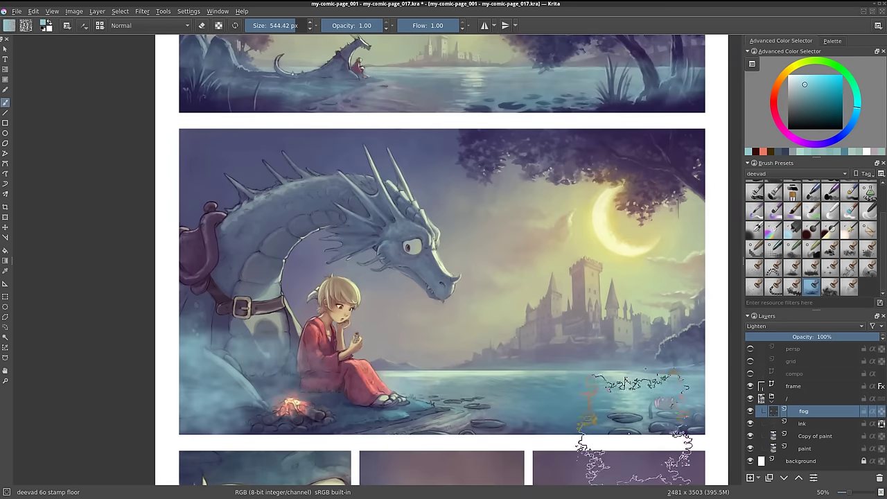
scroll(594, 443, "down", 5)
scroll(352, 348, "up", 5)
scroll(352, 348, "up", 3)
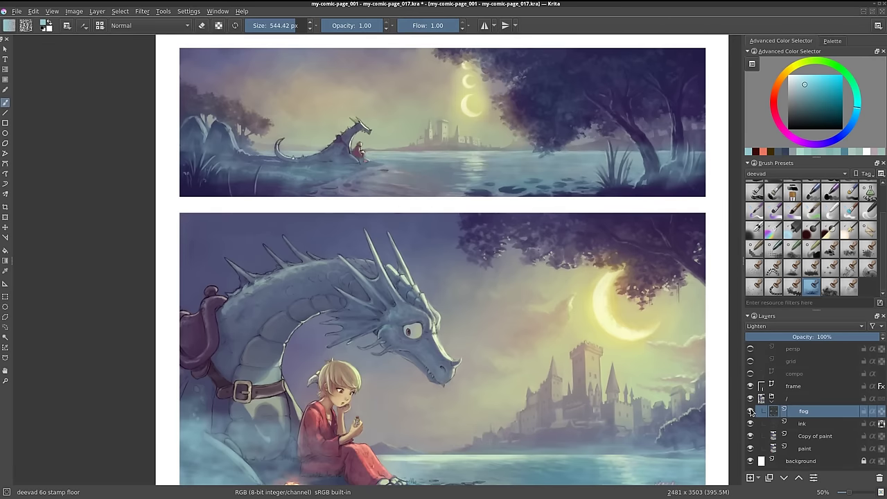
scroll(809, 255, "down", 2)
Smear the fog around the dragon's leg and the girl with a shrinking smear brush
left_click(868, 243)
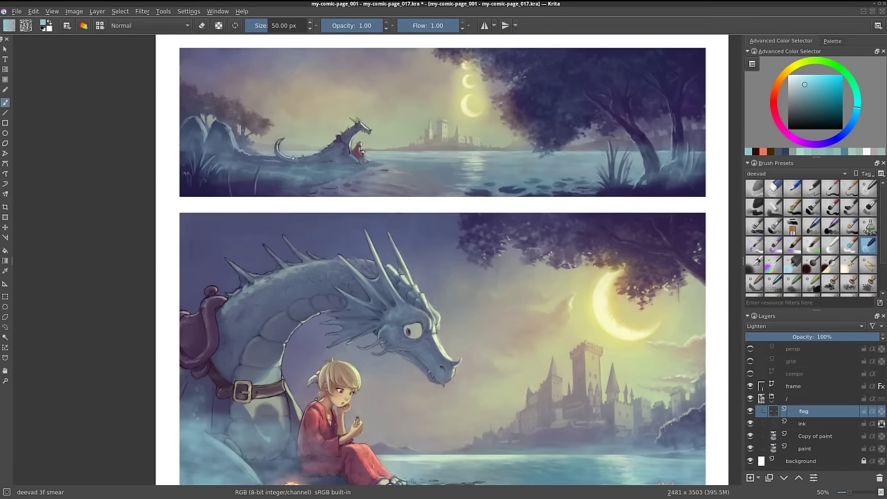
scroll(302, 338, "down", 3)
mouse_move(301, 338)
left_mouse_down()
mouse_move(360, 378)
mouse_move(346, 395)
mouse_move(251, 357)
mouse_move(283, 338)
left_mouse_up()
key("bracketleft")
key("bracketleft")
key("bracketleft")
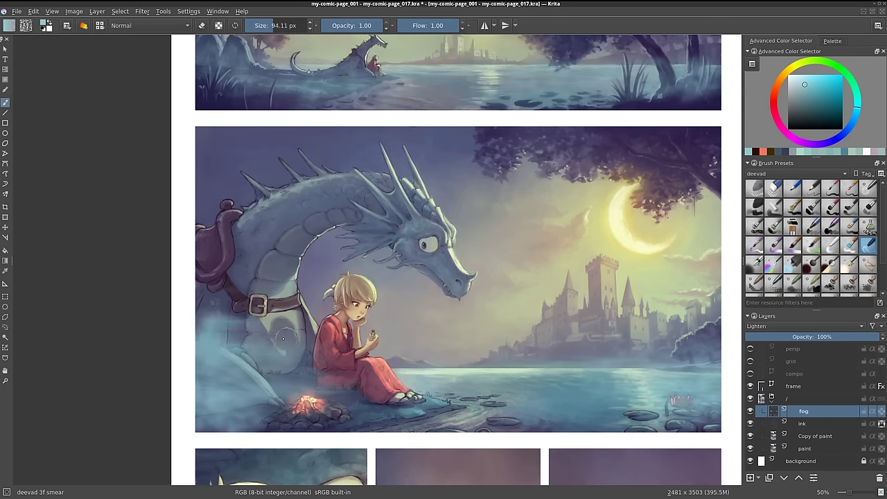
scroll(633, 385, "down", 1)
scroll(633, 385, "right", 2)
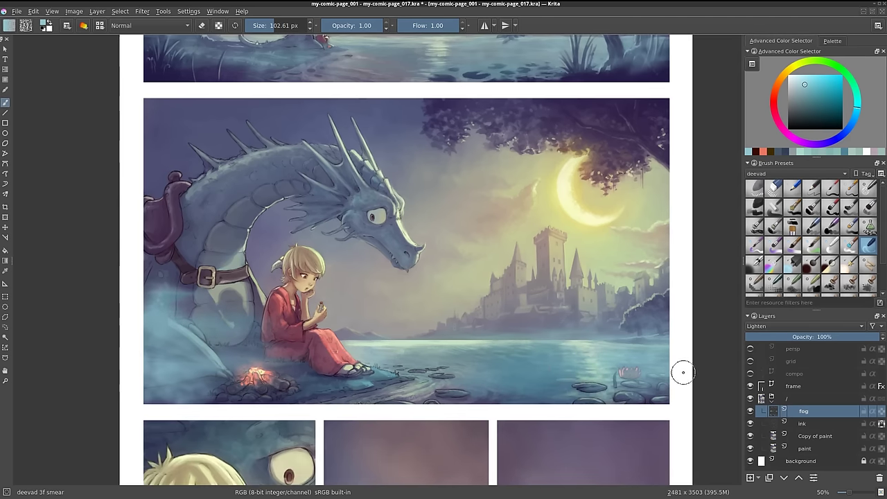
key("bracketleft")
key("bracketleft")
key("bracketleft")
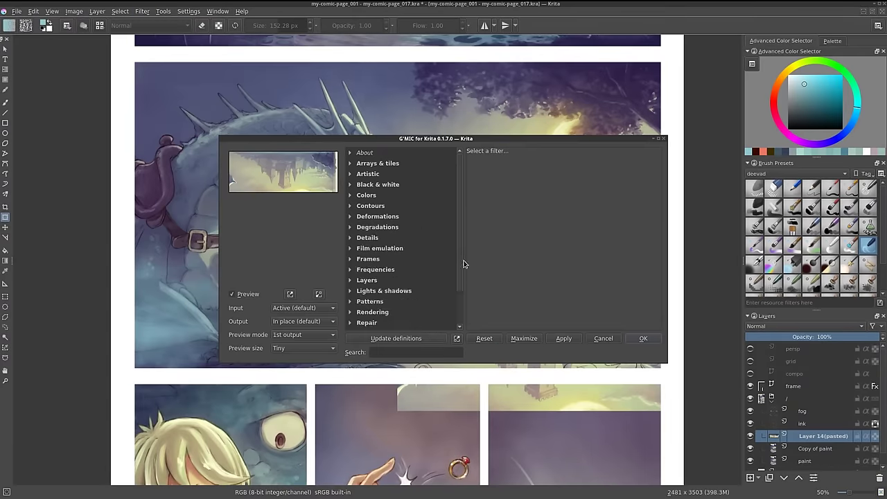
Apply G'MIC Deformations > Ripple to the reflection with Triangle shape and bandwidth 15
left_click(377, 216)
scroll(401, 263, "down", 3)
left_click(376, 322)
mouse_move(439, 139)
left_mouse_down()
mouse_move(356, 110)
mouse_move(323, 55)
left_mouse_up()
left_click(188, 265)
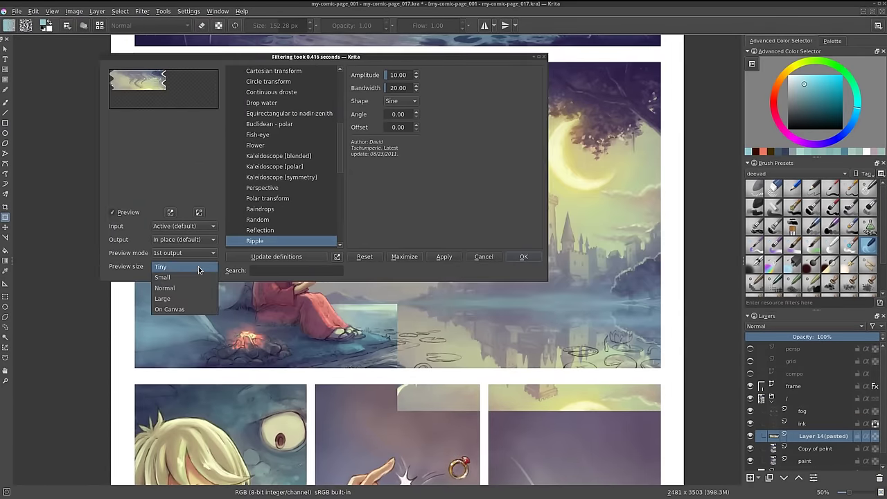
left_click(166, 311)
left_click_drag(416, 56, 337, 46)
left_click(326, 90)
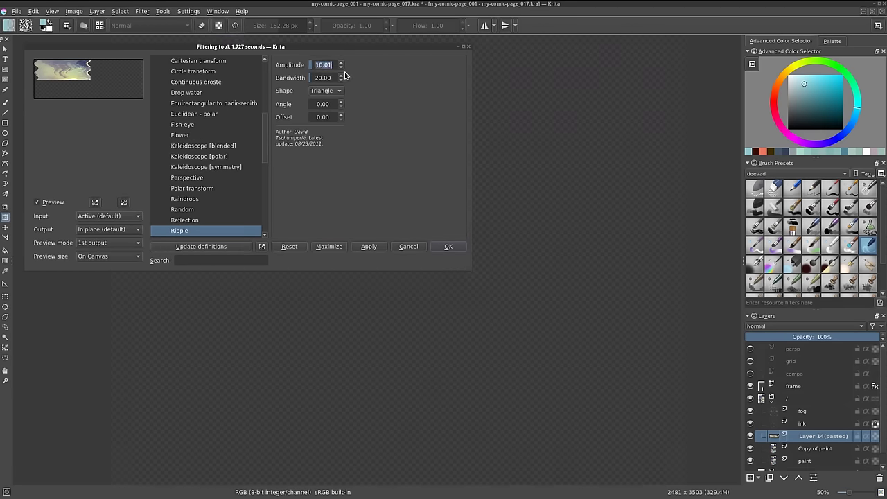
scroll(341, 64, "up", 10)
scroll(341, 77, "up", 10)
double_click(322, 78)
type("15")
key("Return")
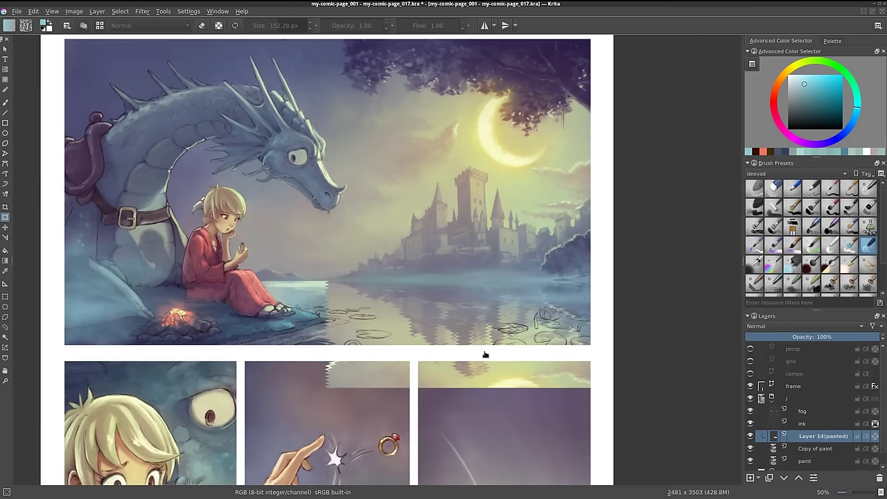
Apply the G'MIC Water deformation with amplitude 10
key("ctrl+shift+r")
left_click(257, 221)
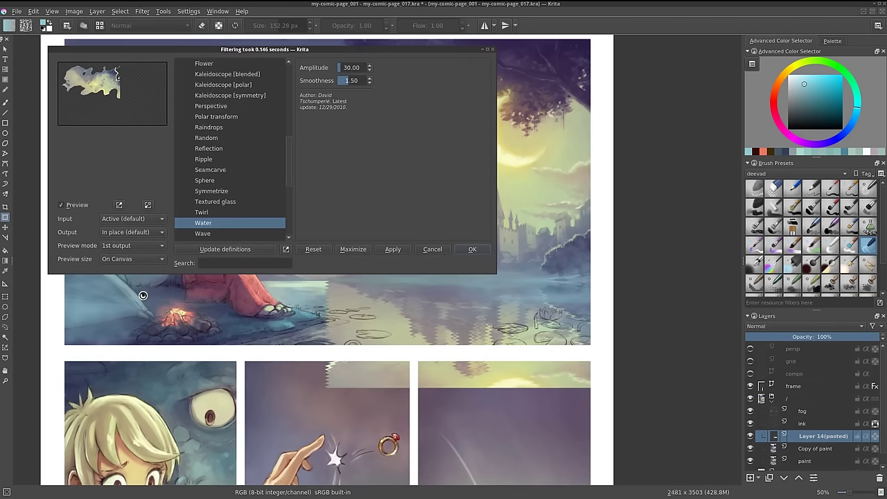
left_click(813, 60)
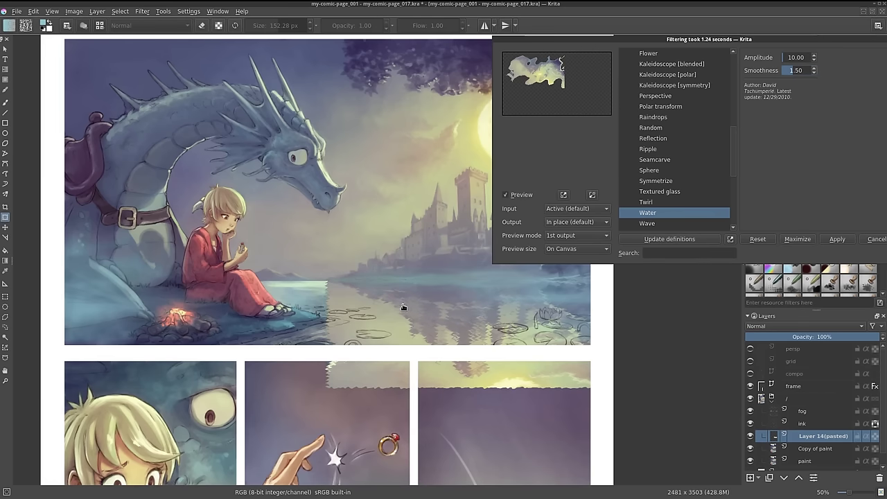
key("Return")
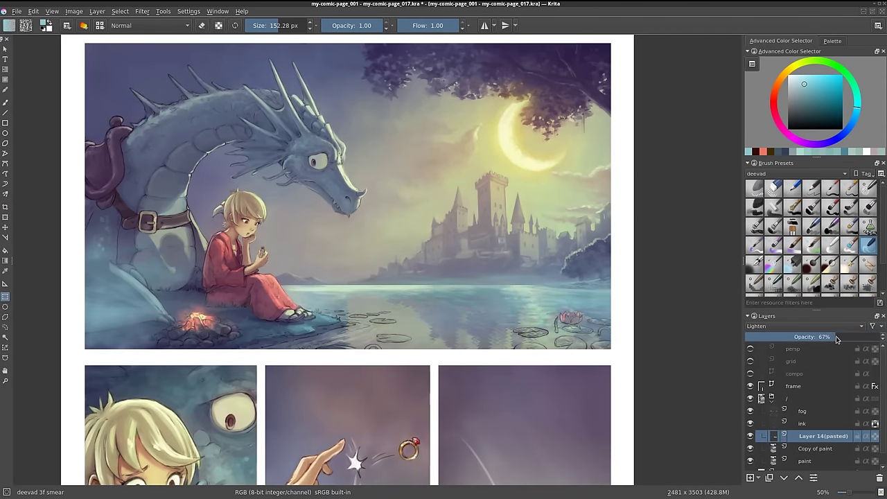
Set the reflection layer to Normal blending at 63% opacity
left_click(804, 326)
left_click(769, 332)
left_click(824, 337)
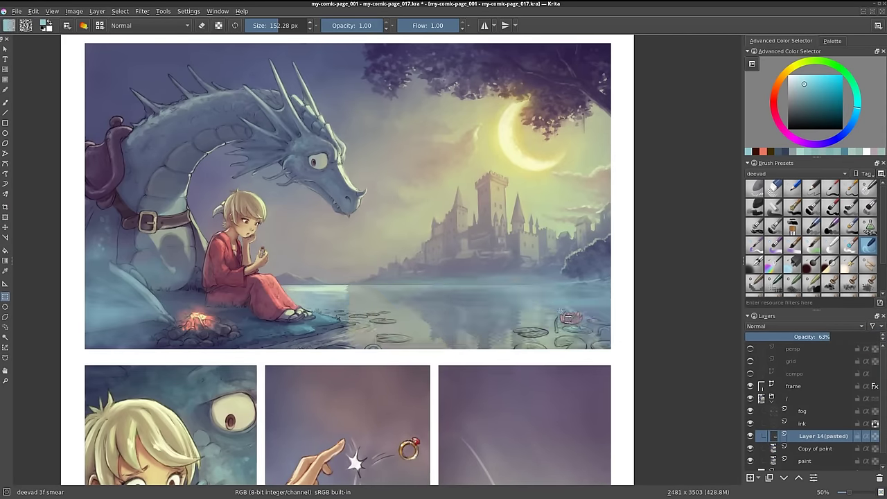
Switch to a larger eraser, then add a new 'paint-over' layer above the fog layer
key("e")
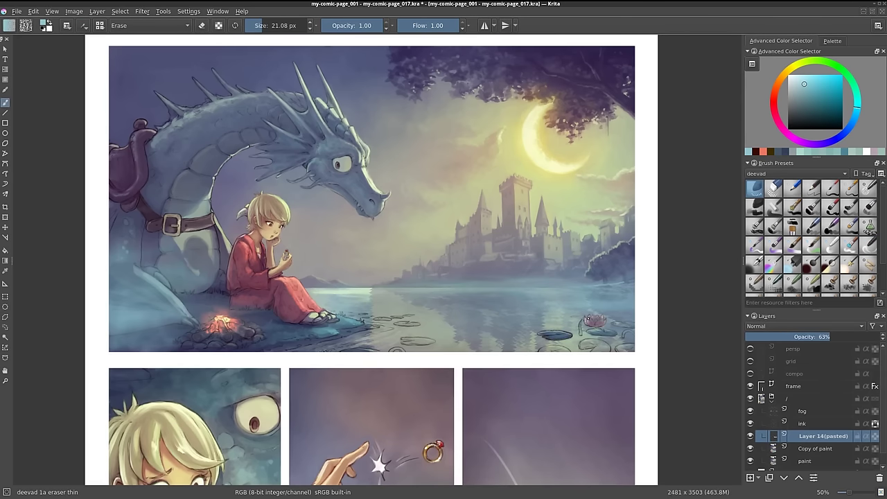
key("bracketright")
key("bracketright")
key("bracketright")
key("bracketright")
key("bracketright")
key("bracketright")
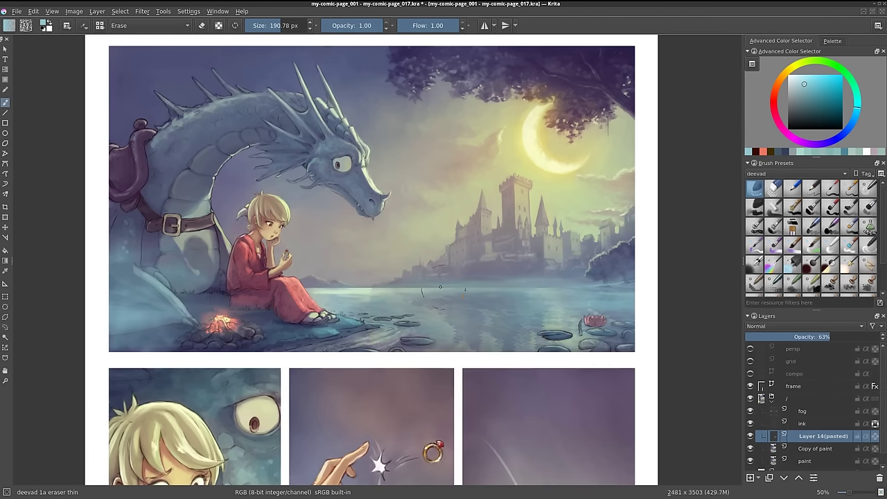
scroll(440, 286, "up", 3)
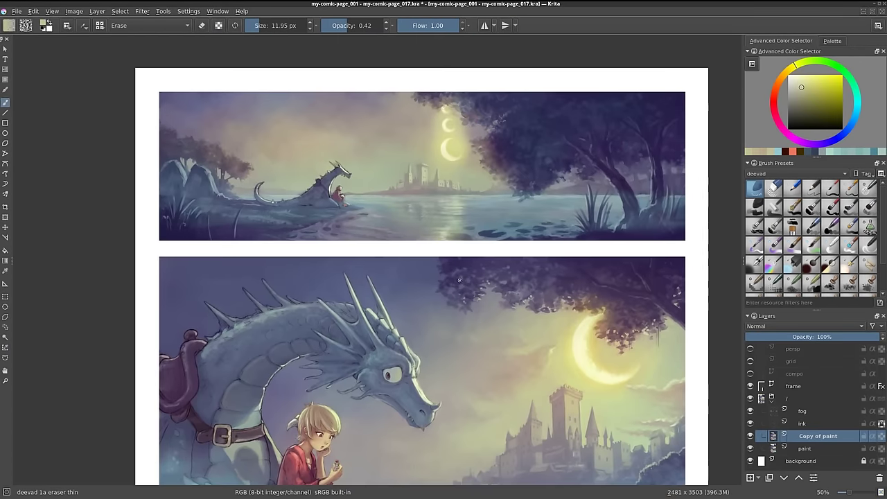
left_click(804, 412)
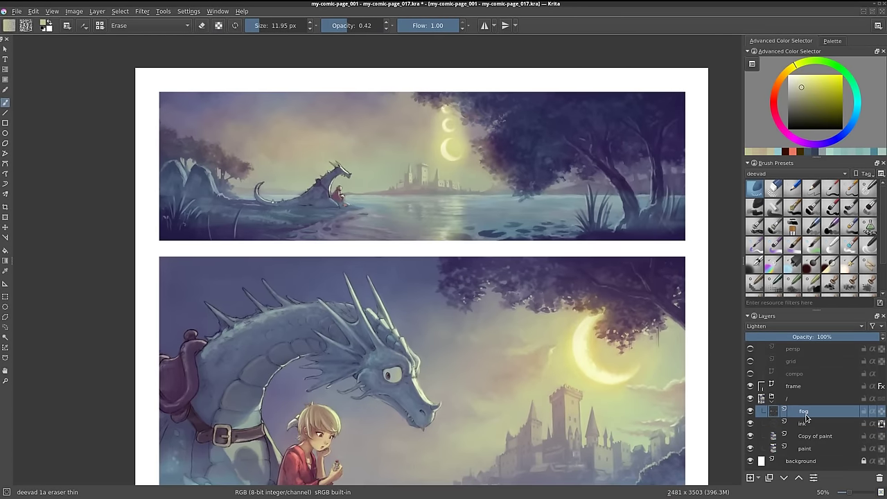
mouse_move(802, 411)
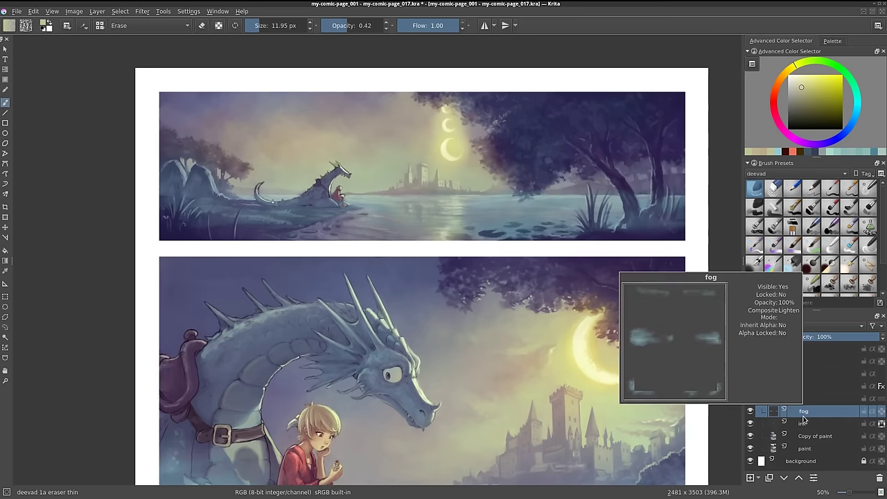
left_click(749, 478)
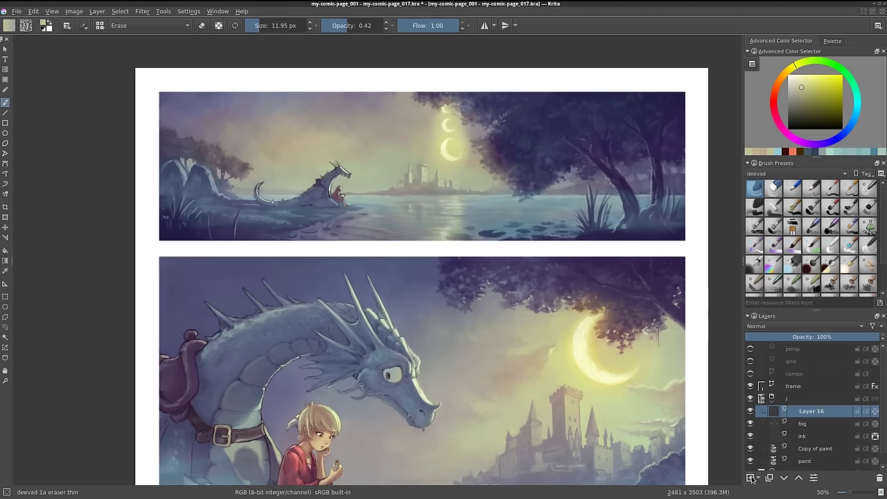
double_click(810, 411)
type("paint-ov")
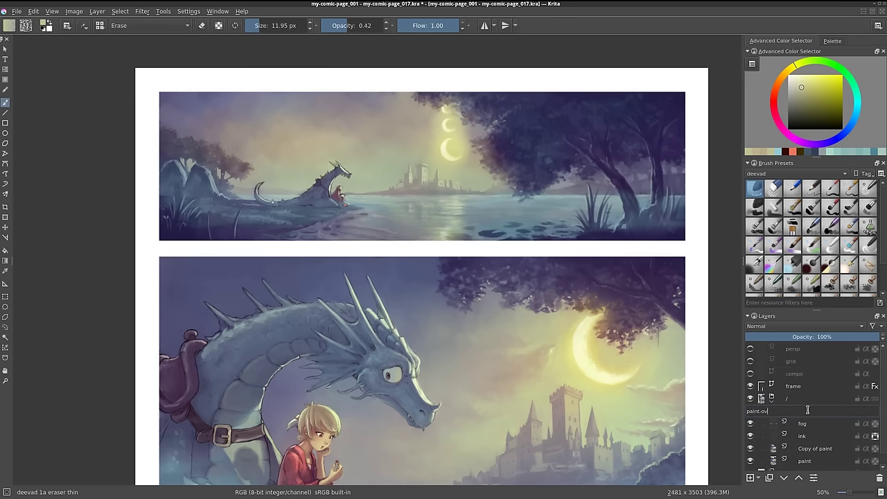
type("er")
key("Return")
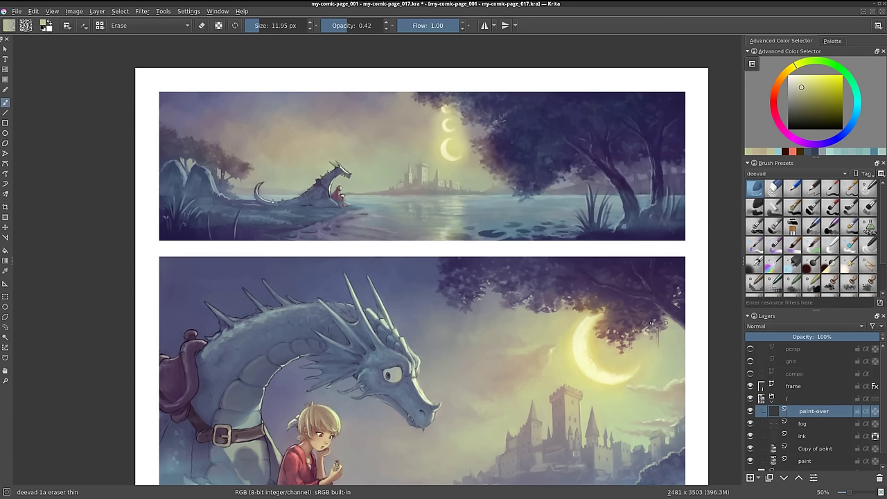
Zoom over the dragon panel and make paint-over inside the / group the active layer
scroll(322, 142, "up", 1)
mouse_move(323, 142)
left_mouse_down()
mouse_move(335, 191)
mouse_move(321, 191)
mouse_move(342, 192)
mouse_move(334, 203)
left_mouse_up()
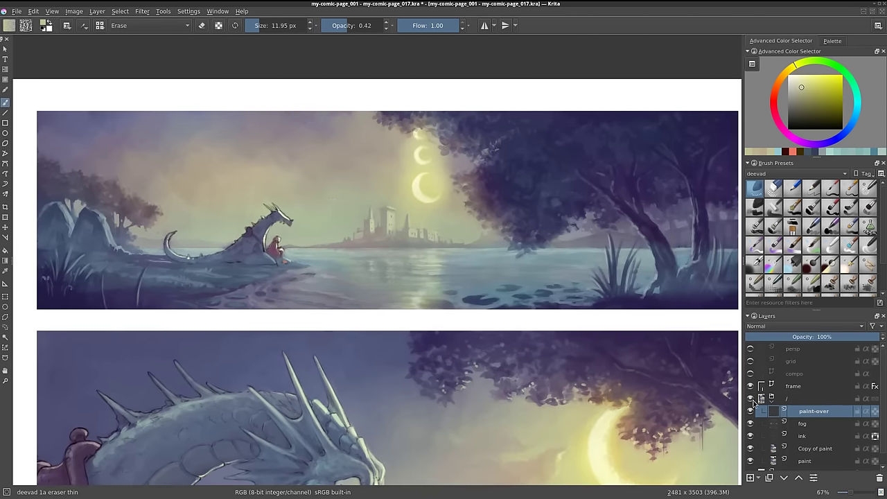
scroll(412, 310, "down", 2)
scroll(426, 271, "down", 3)
scroll(429, 263, "down", 2)
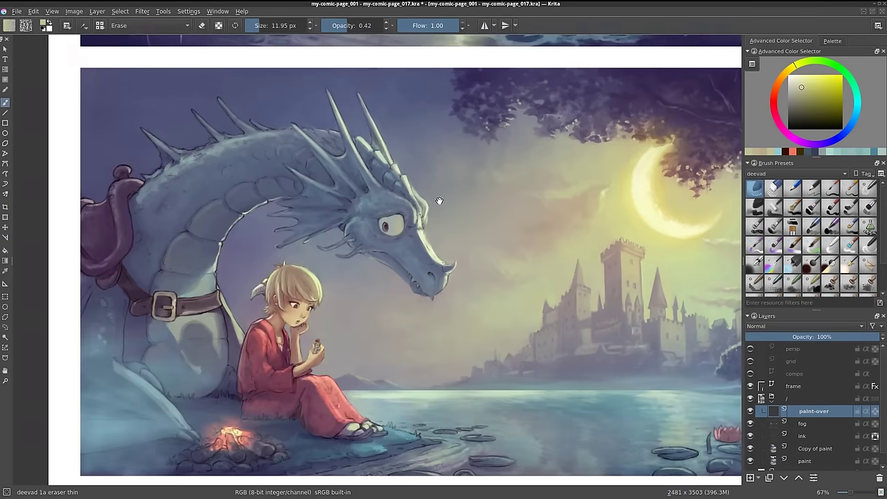
scroll(433, 257, "up", 1)
left_click(790, 401)
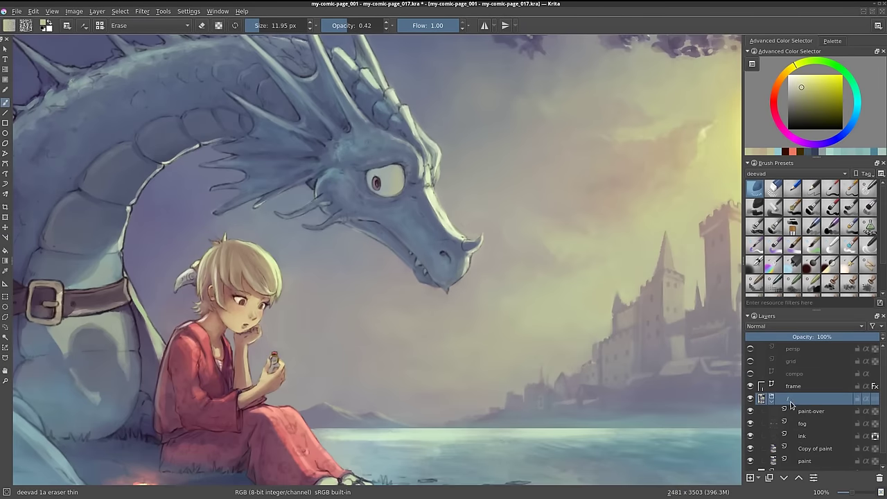
left_click(807, 413)
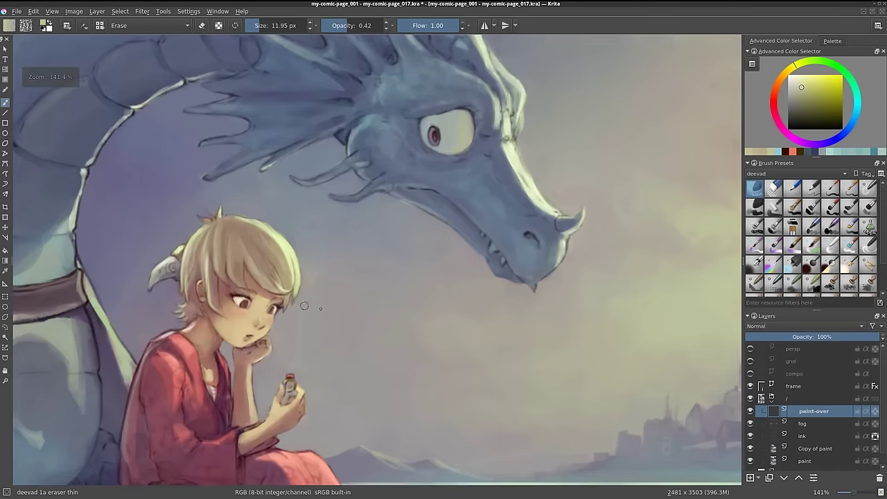
scroll(435, 287, "up", 2)
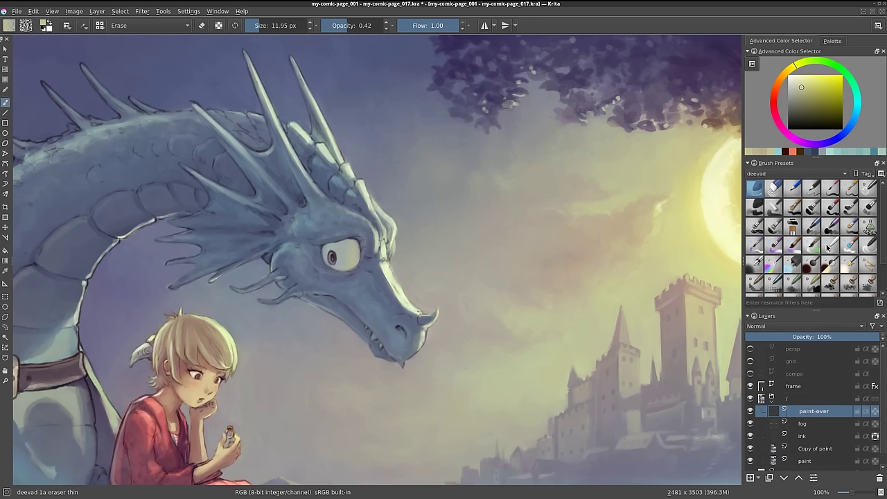
Paint a tiny eye highlight with the deevad 1e rigger, then return to the 1d pencil
left_click(833, 189)
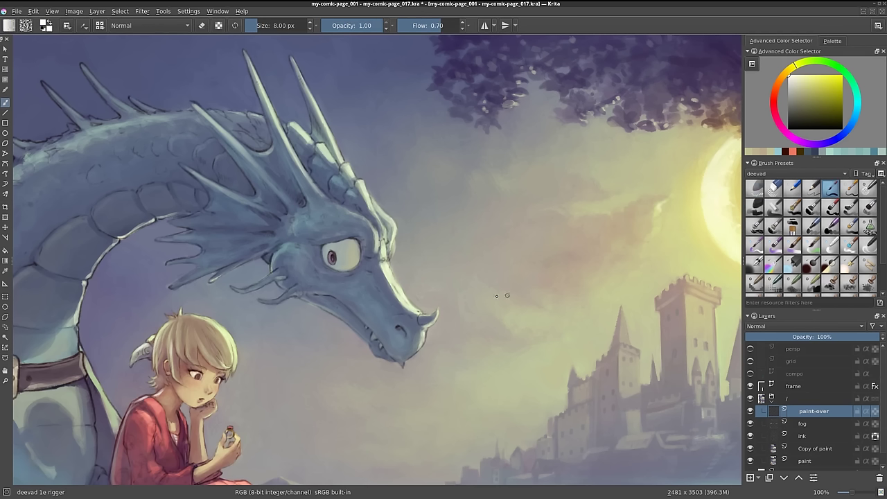
left_click_drag(334, 257, 336, 258)
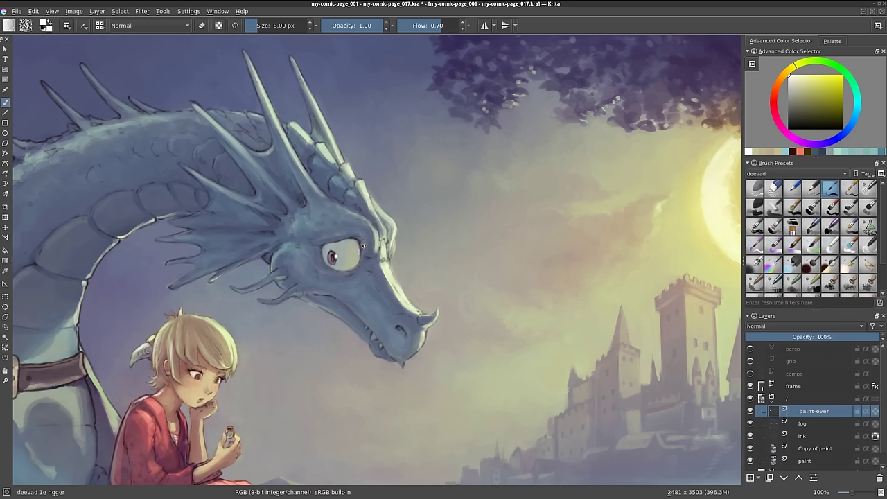
left_click(813, 189)
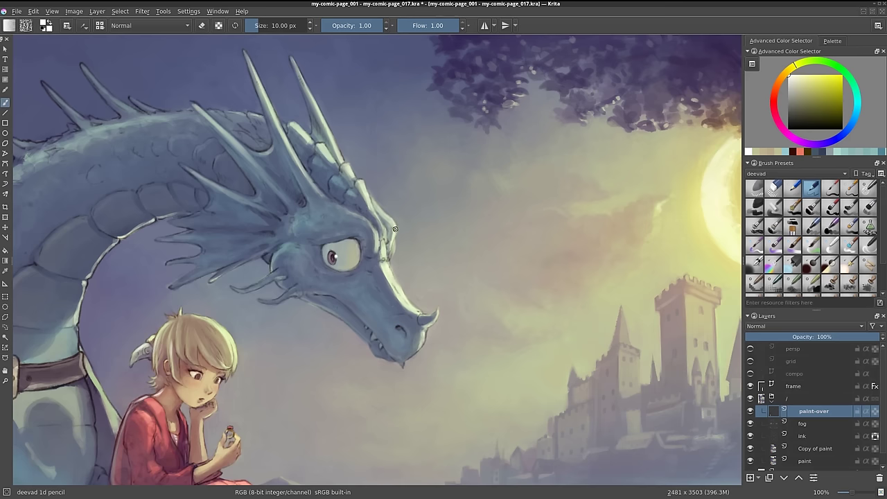
Zoom in on the girl's face and ring with a slightly smaller pencil brush
scroll(519, 181, "down", 2)
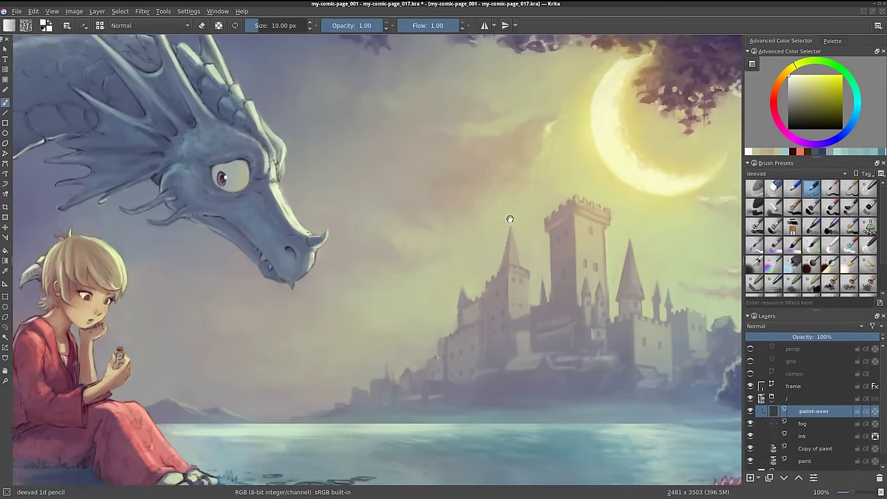
scroll(508, 217, "up", 2)
mouse_move(434, 242)
left_mouse_down()
mouse_move(408, 263)
mouse_move(518, 304)
left_mouse_up()
key("bracketleft")
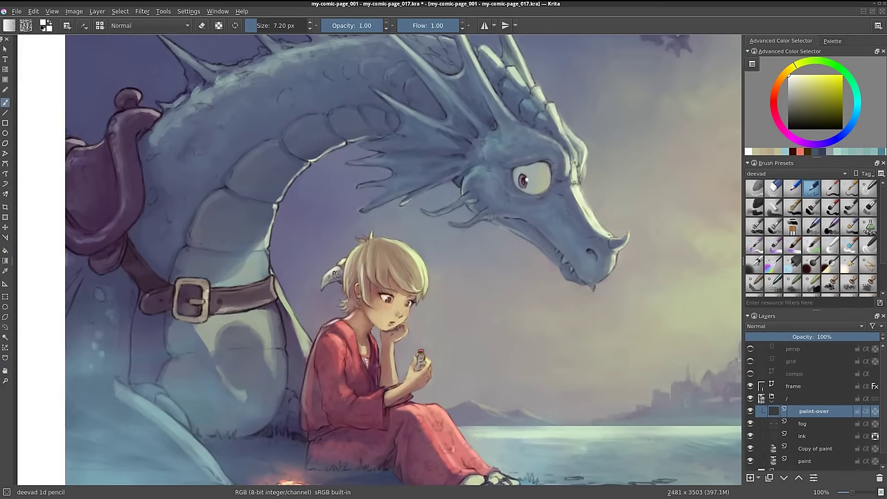
scroll(421, 354, "up", 5)
left_click(509, 331)
scroll(525, 296, "down", 5)
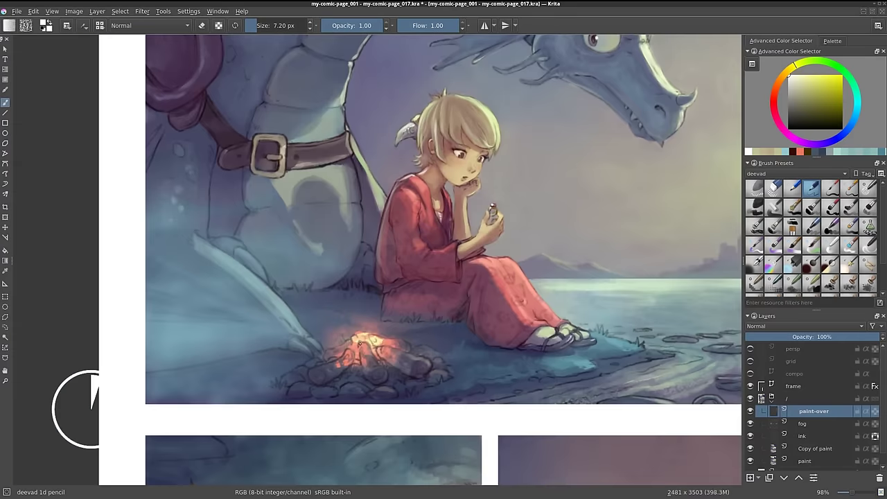
scroll(361, 294, "up", 3)
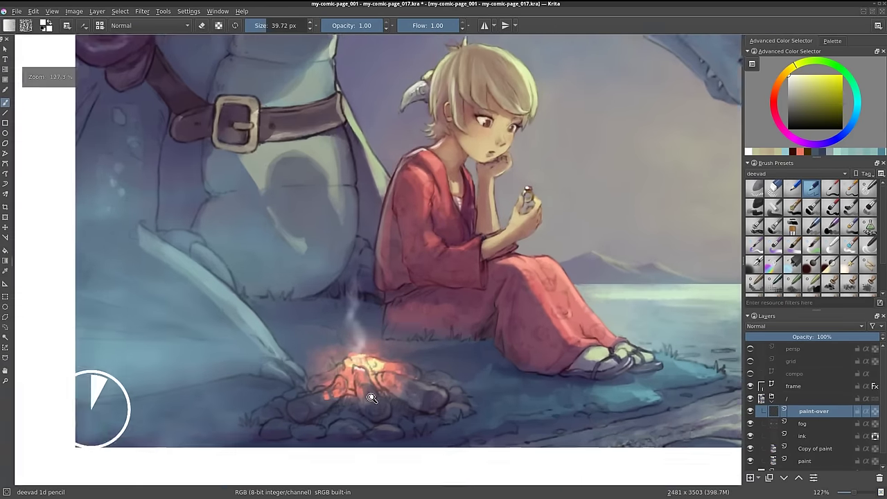
scroll(366, 305, "down", 1)
key("slash")
scroll(350, 311, "down", 4)
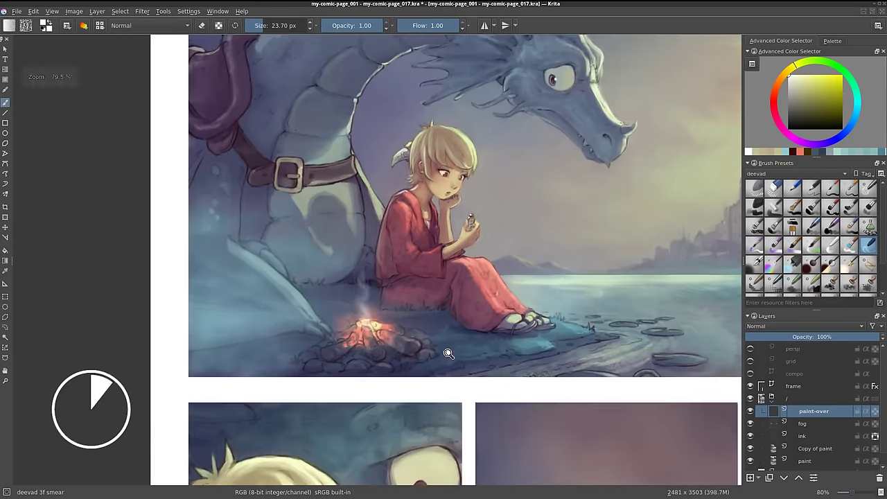
key("slash")
Review the top panel, pick a muted orange-brown colour, and return to the dragon panel
left_click_drag(586, 292, 513, 285)
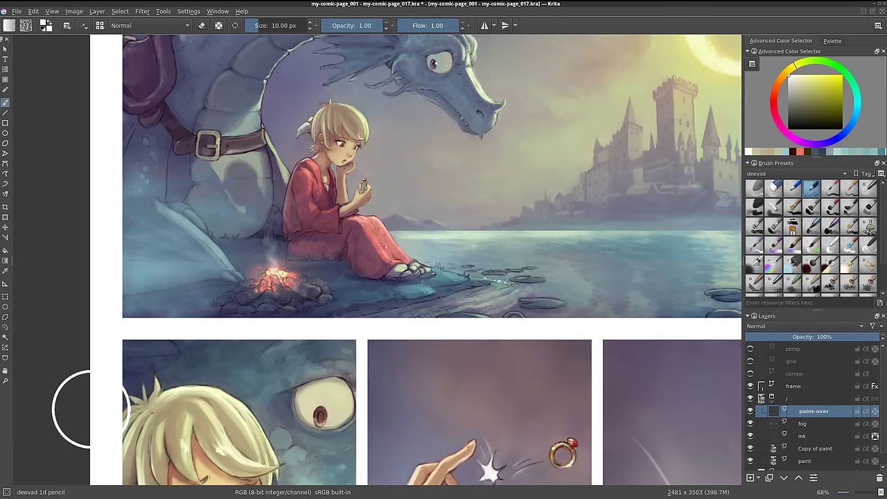
left_click_drag(559, 302, 417, 311)
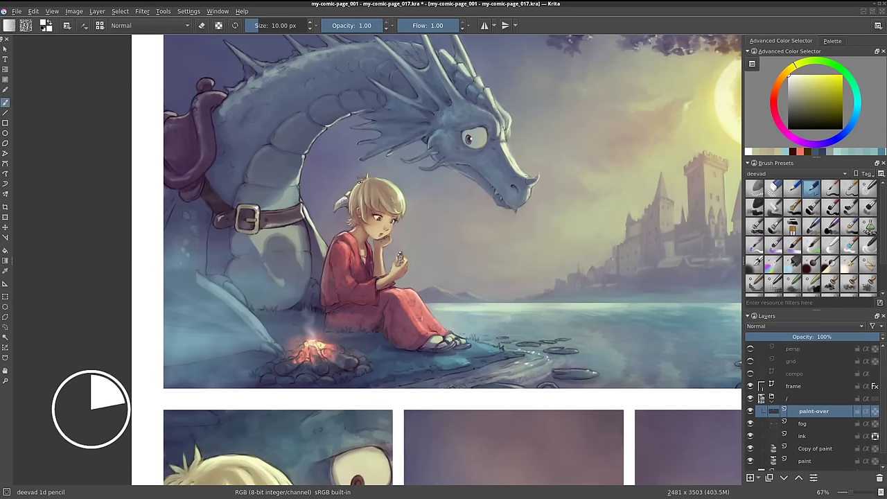
left_click_drag(519, 167, 533, 262)
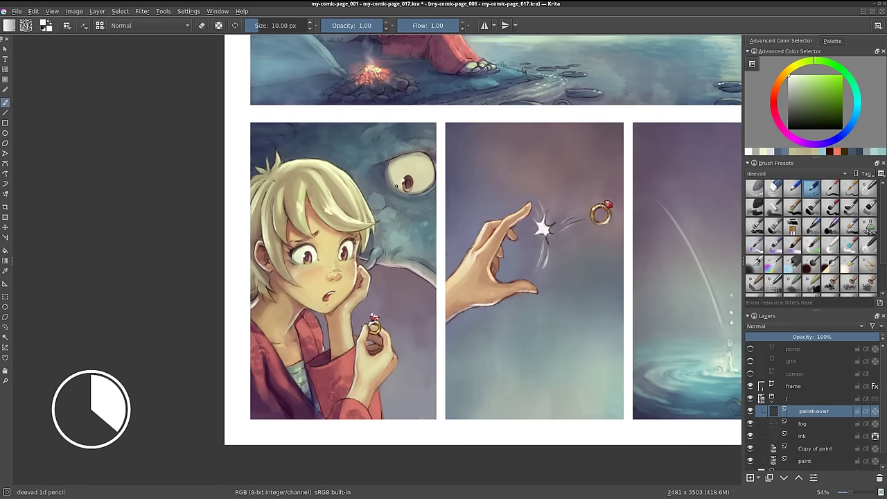
mouse_move(334, 205)
left_mouse_down()
mouse_move(394, 318)
mouse_move(400, 276)
left_mouse_up()
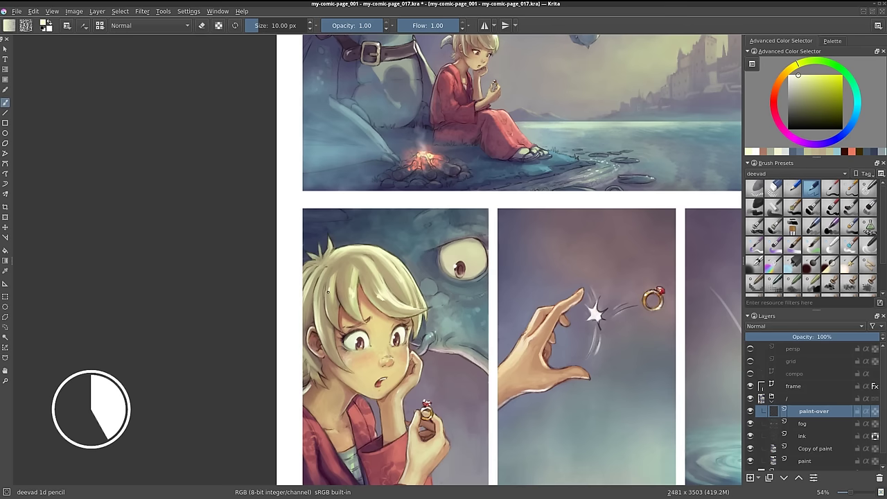
left_click(367, 267, "ctrl")
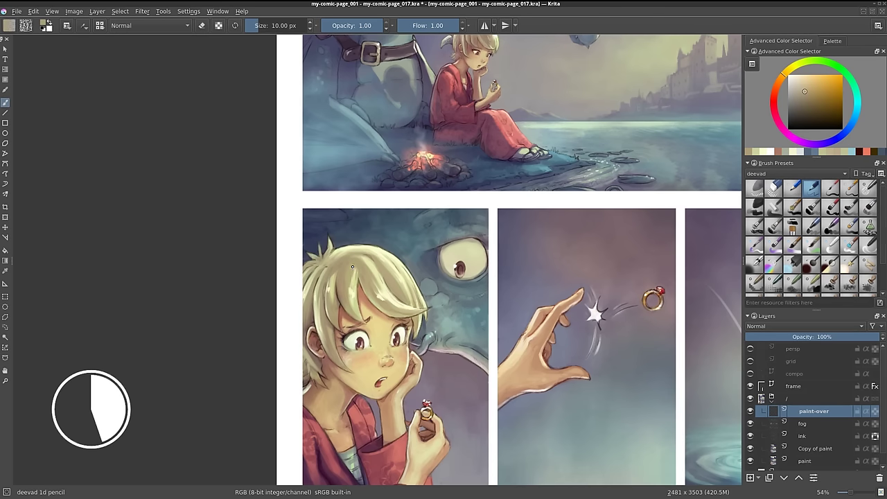
left_click_drag(387, 210, 241, 492)
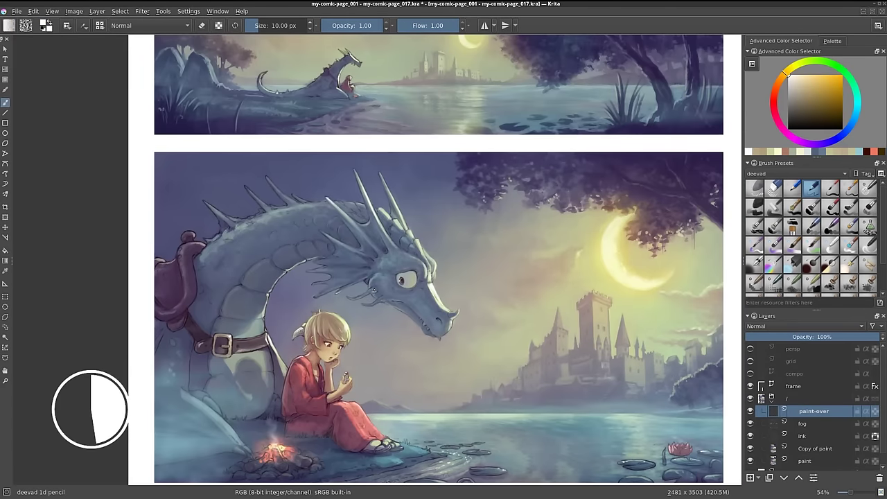
Sample dark cyan, pale sky, purple-grey and several blue-grey tones from the dragon panel
left_click(424, 301, "ctrl")
scroll(424, 269, "up", 3)
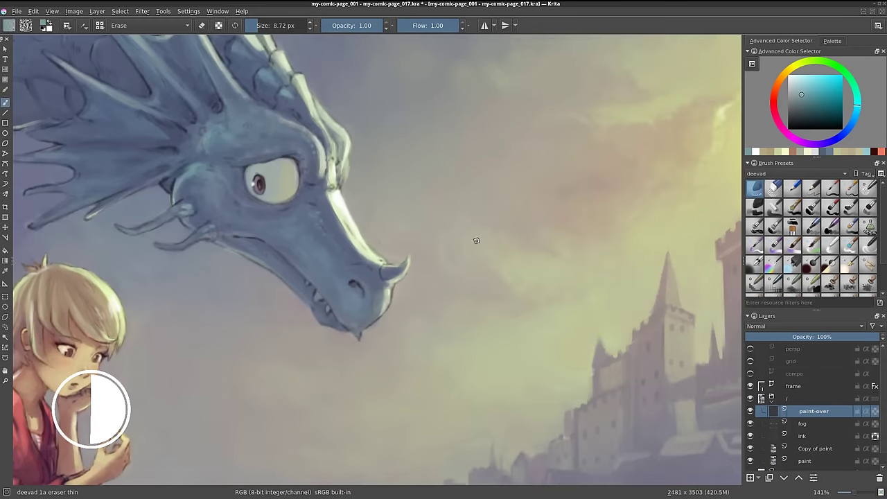
left_click(350, 171, "ctrl")
left_click(366, 223, "ctrl")
left_click(374, 299, "ctrl")
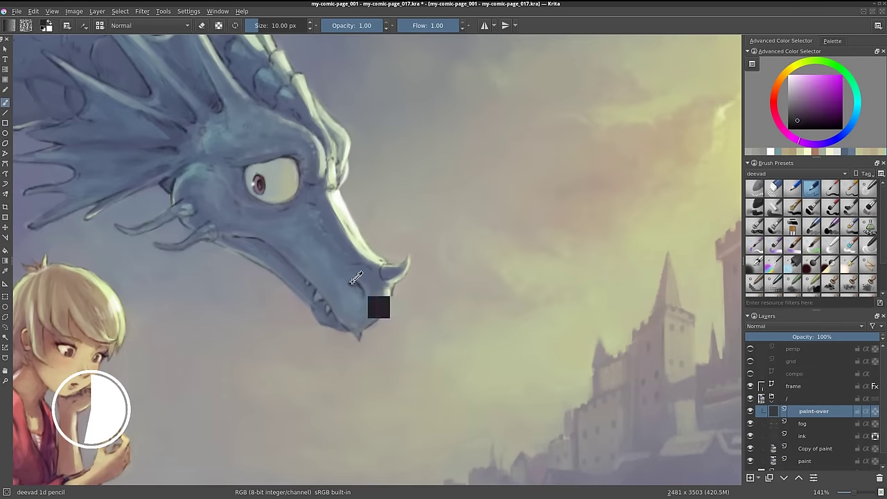
scroll(368, 263, "down", 1)
left_click(266, 215, "ctrl")
left_click(320, 167, "ctrl")
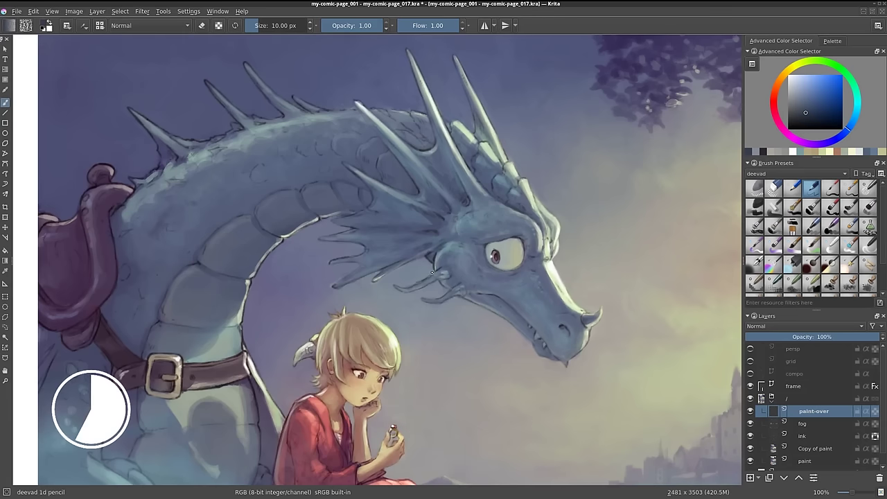
left_click(427, 276, "ctrl")
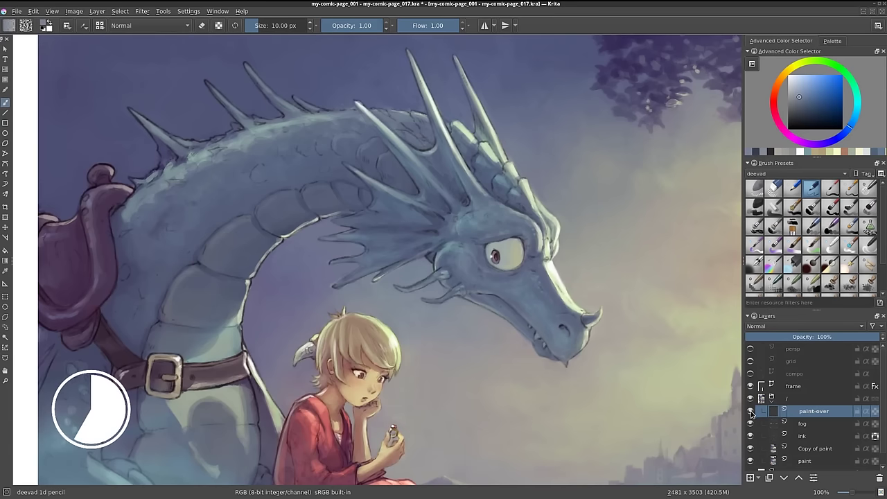
left_click(434, 297, "ctrl")
left_click(504, 317, "ctrl")
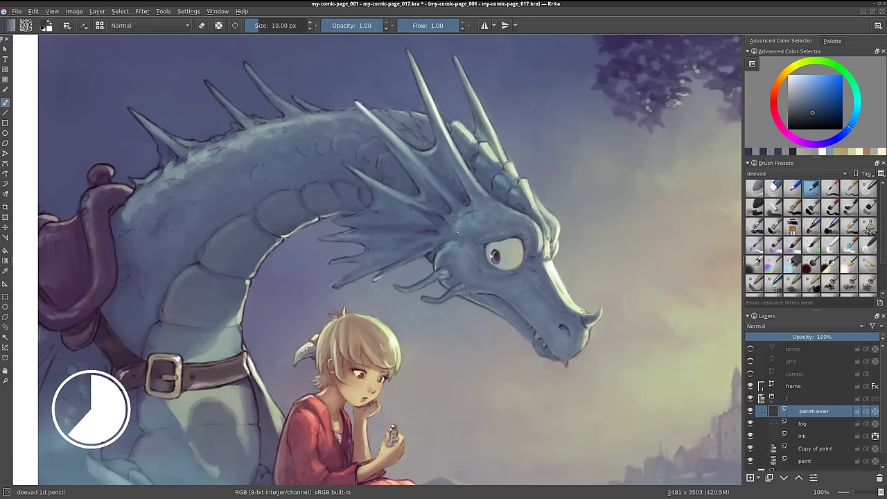
Sample more colours from the dragon's body and a light yellow-green from the sky
scroll(521, 147, "down", 1)
left_click(337, 241, "ctrl")
left_click(279, 198, "ctrl")
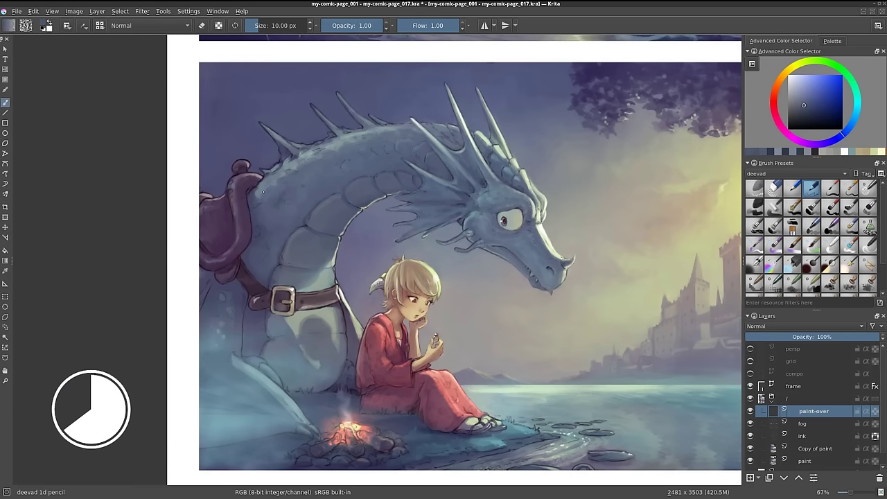
left_click(455, 118, "ctrl")
left_click(580, 279, "ctrl")
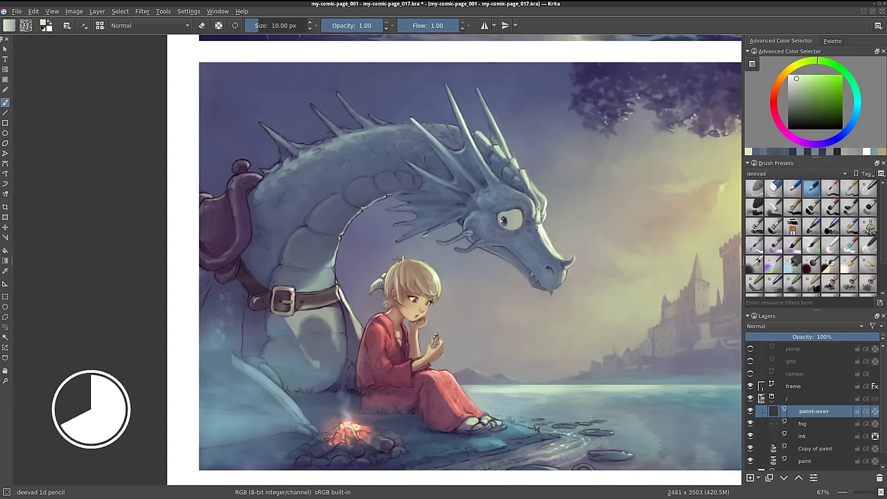
scroll(603, 271, "down", 1)
left_click(331, 228, "ctrl")
left_click(445, 253, "ctrl")
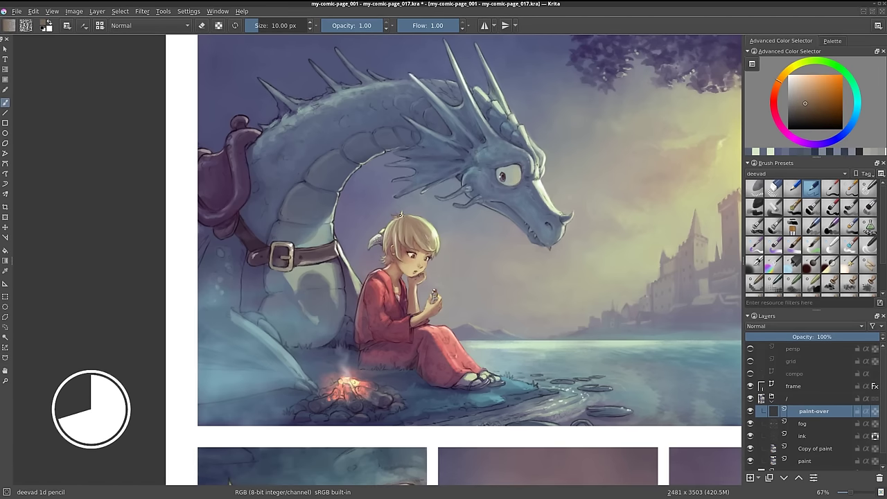
left_click(478, 311, "ctrl")
left_click(497, 353, "ctrl")
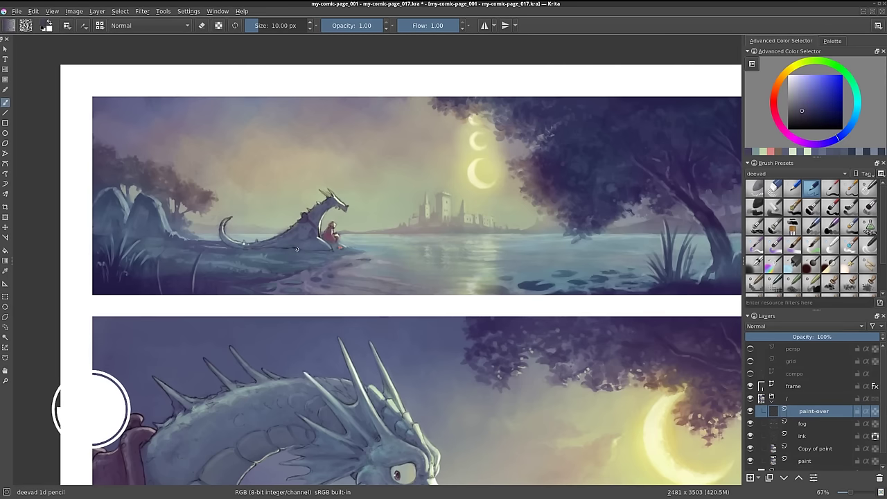
Sample pale grey-green sky, dark blue-grey dragon and dark purple shadow colours
left_click(332, 247, "ctrl")
left_click(246, 235, "ctrl")
left_click(291, 232, "ctrl")
left_click(325, 229, "ctrl")
left_click(341, 222, "ctrl")
left_click(337, 264, "ctrl")
left_click(310, 149, "ctrl")
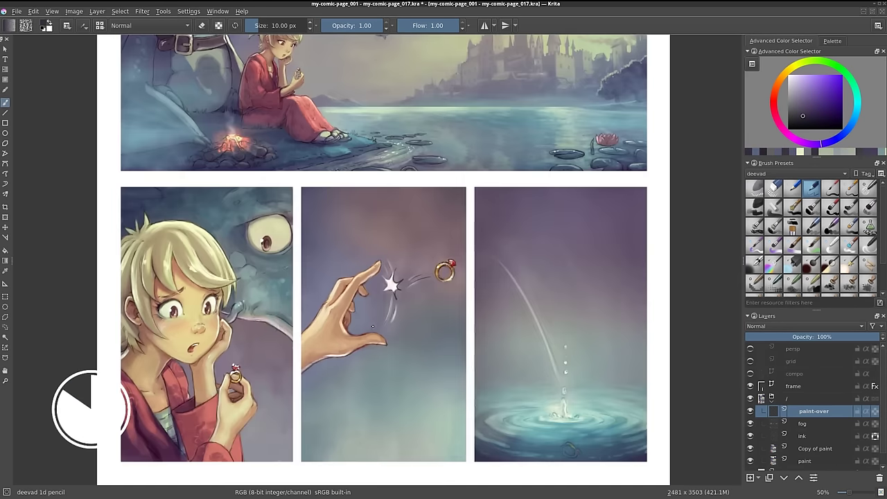
Sample orange and peach skin tones, then paint a near-white streak along the falling water
left_click(227, 329, "ctrl")
left_click(250, 359, "ctrl")
left_click(141, 341, "ctrl")
left_click(234, 377, "ctrl")
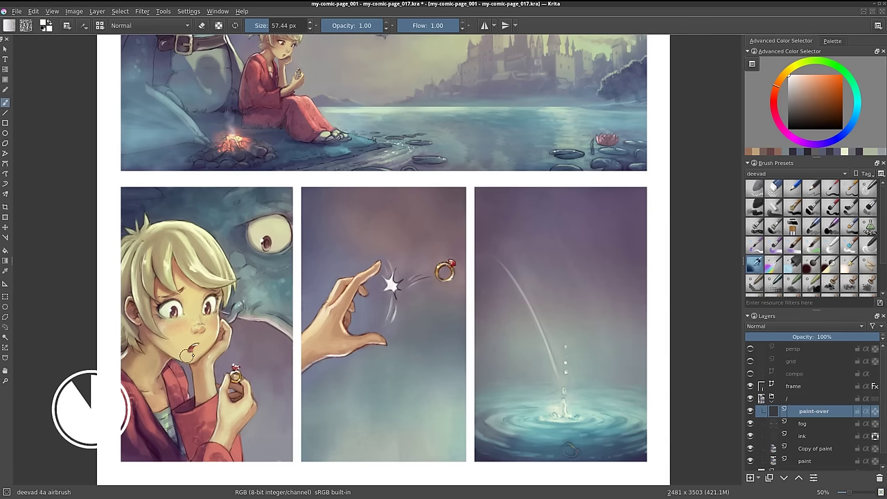
left_click(449, 262, "ctrl")
left_click_drag(546, 341, 558, 382)
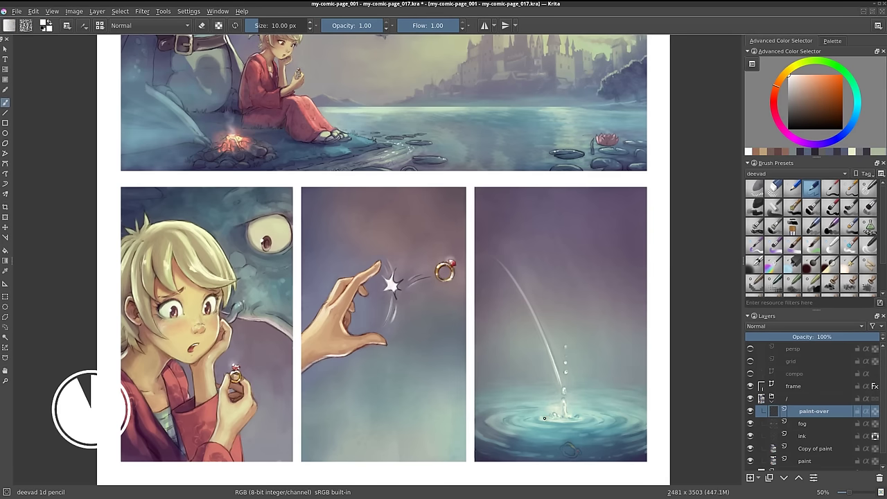
Sample teal and purple colours, then incrementally save as my-comic-page_018.kra
left_click(429, 141, "ctrl")
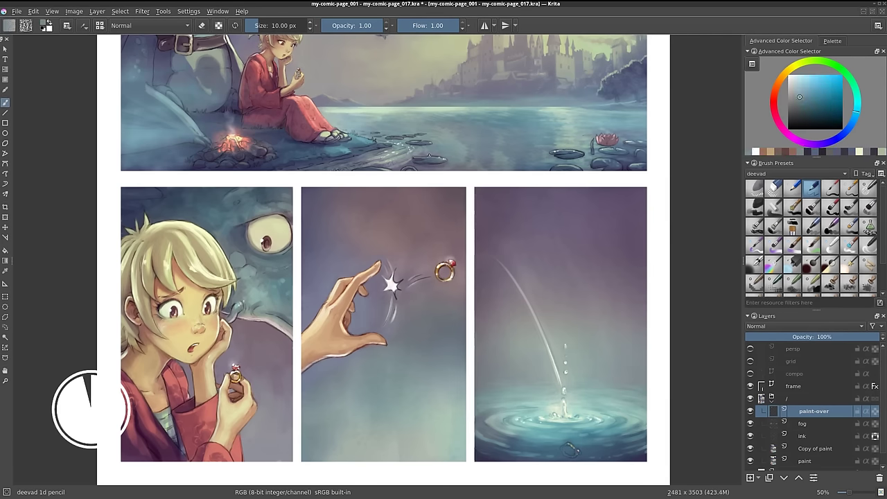
left_click_drag(429, 141, 443, 366)
left_click_drag(476, 264, 476, 235)
scroll(476, 235, "up", 2)
left_click(413, 354, "ctrl")
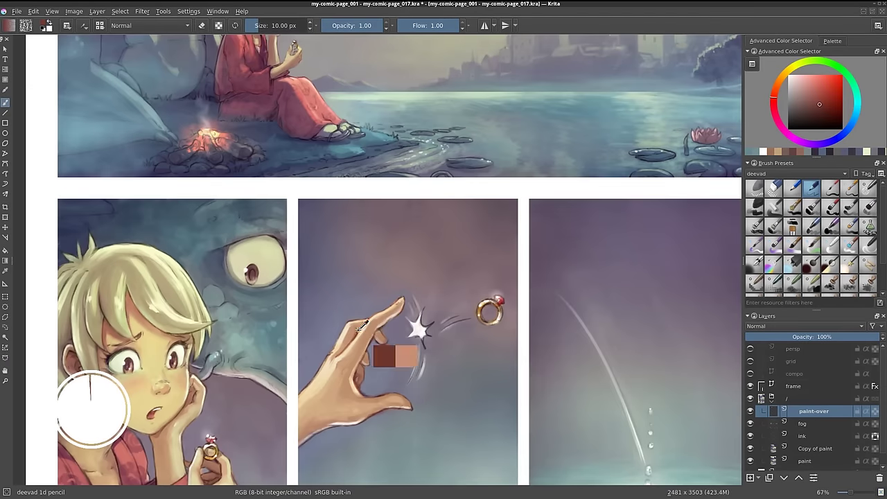
scroll(633, 300, "up", 1)
scroll(632, 300, "down", 2)
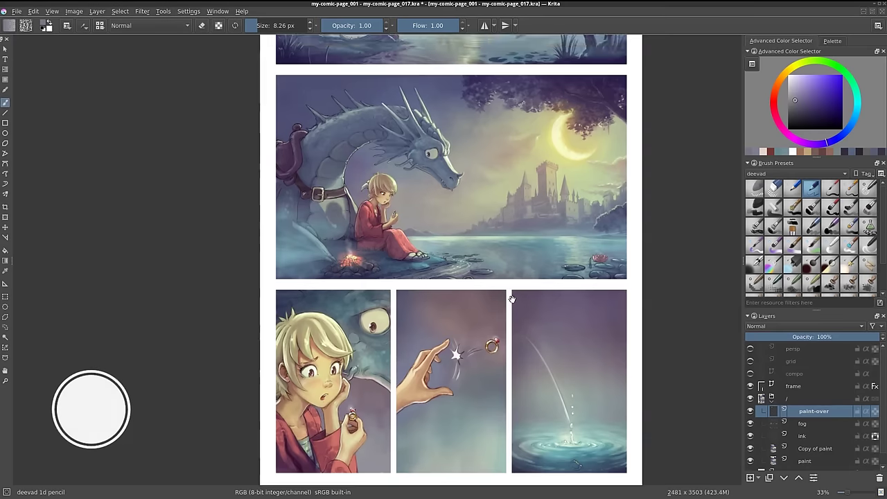
key("ctrl+alt+s")
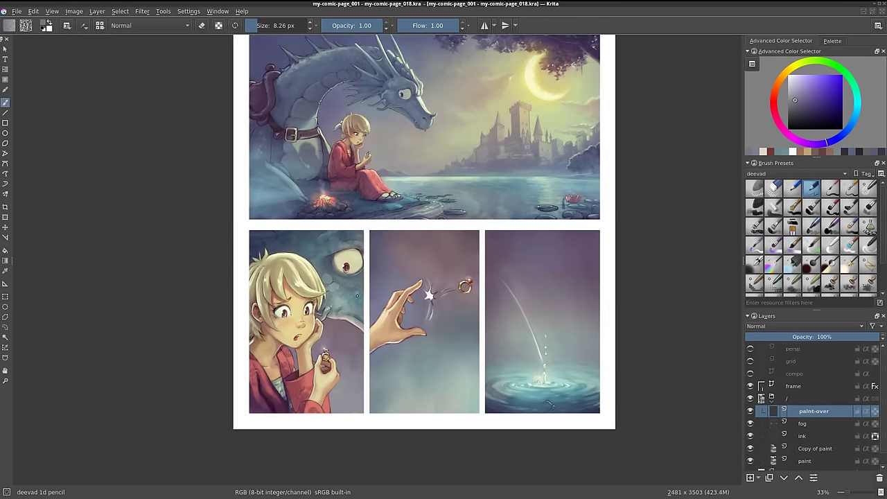
scroll(306, 315, "up", 2)
left_click_drag(300, 391, 329, 355)
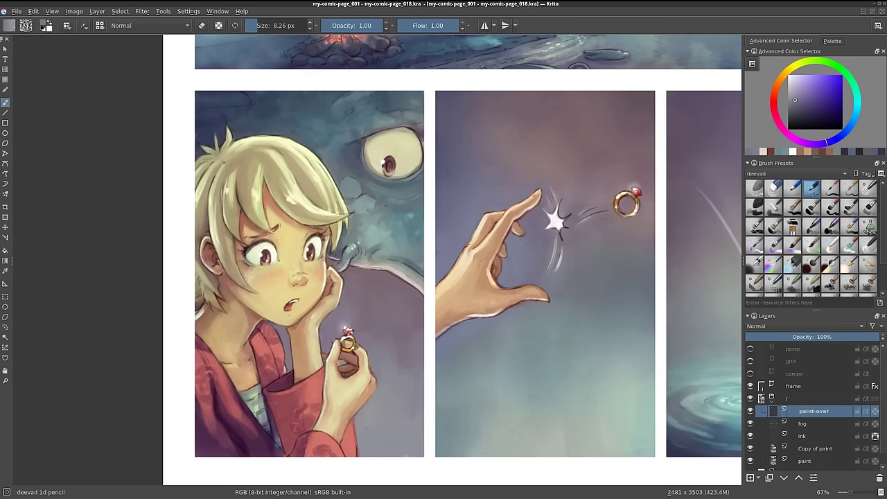
scroll(450, 277, "up", 2)
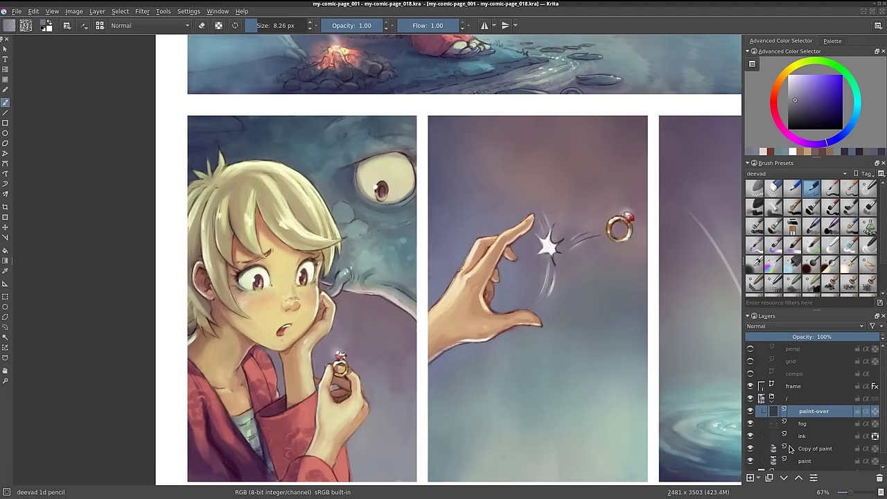
left_click(750, 412)
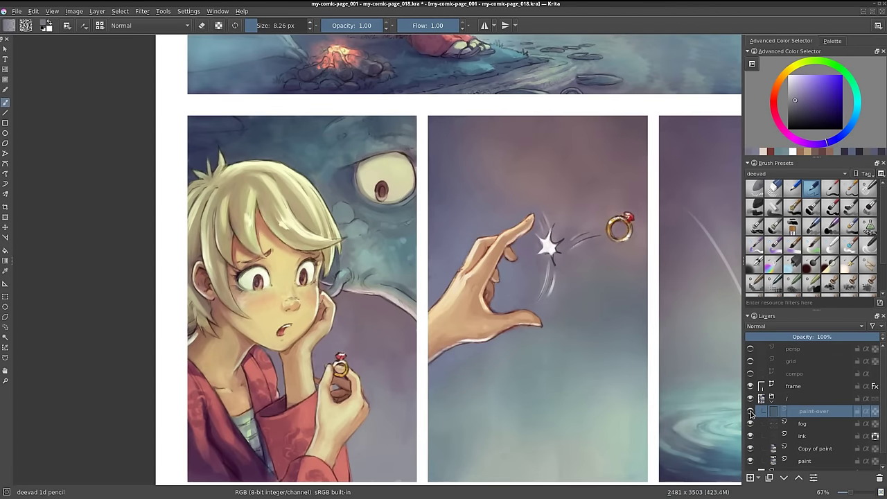
left_click(750, 412)
left_click(750, 411)
left_click(749, 412)
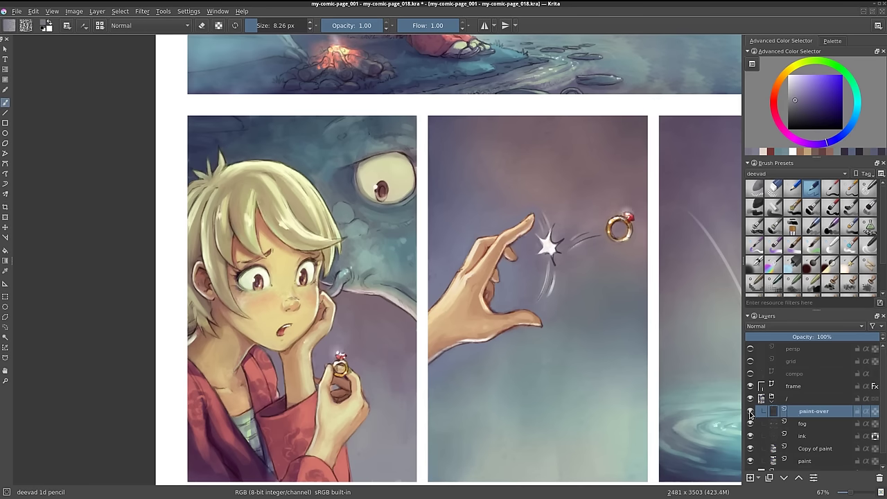
left_click(750, 412)
scroll(421, 256, "down", 1)
scroll(402, 303, "up", 2)
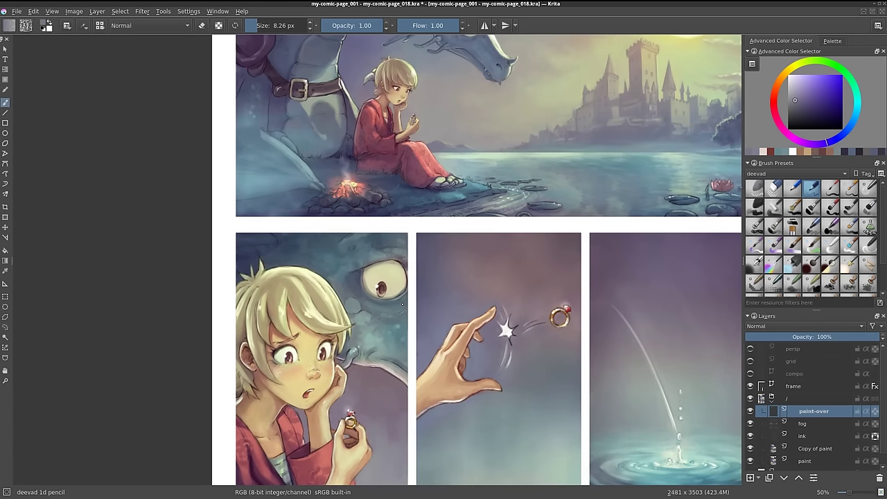
scroll(554, 313, "up", 2)
scroll(485, 326, "up", 2)
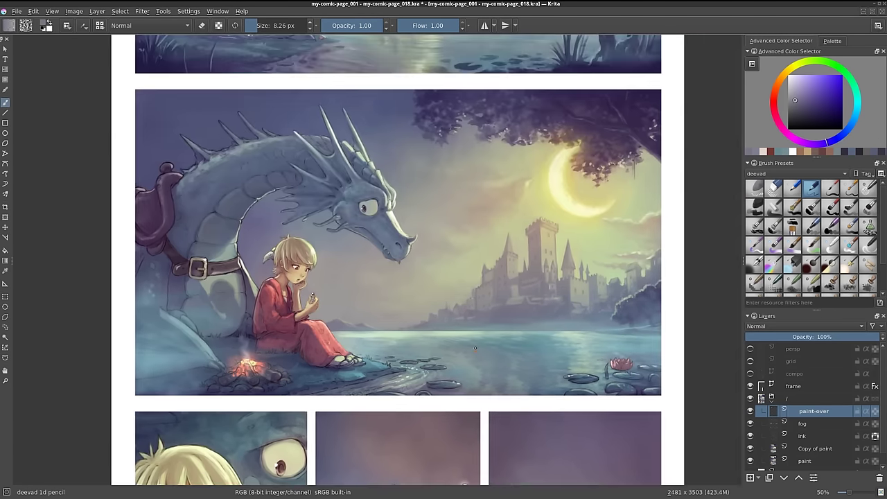
scroll(480, 340, "up", 1)
scroll(480, 340, "down", 1)
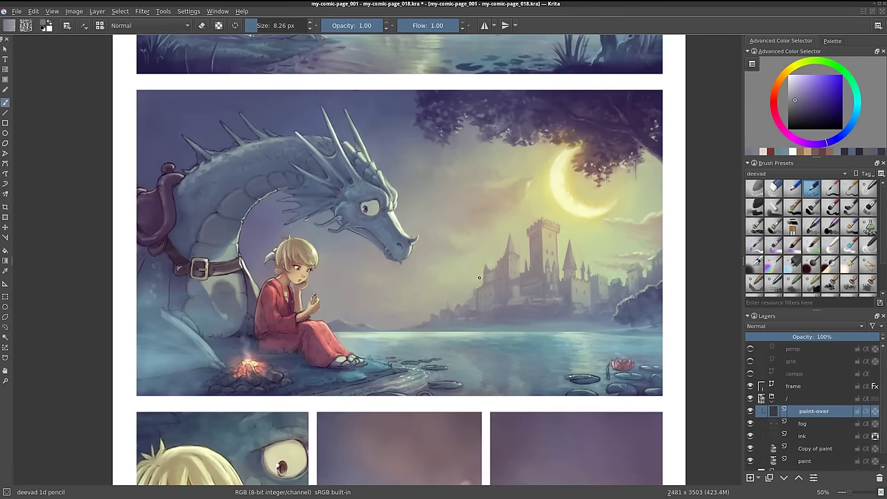
left_click_drag(477, 276, 477, 392)
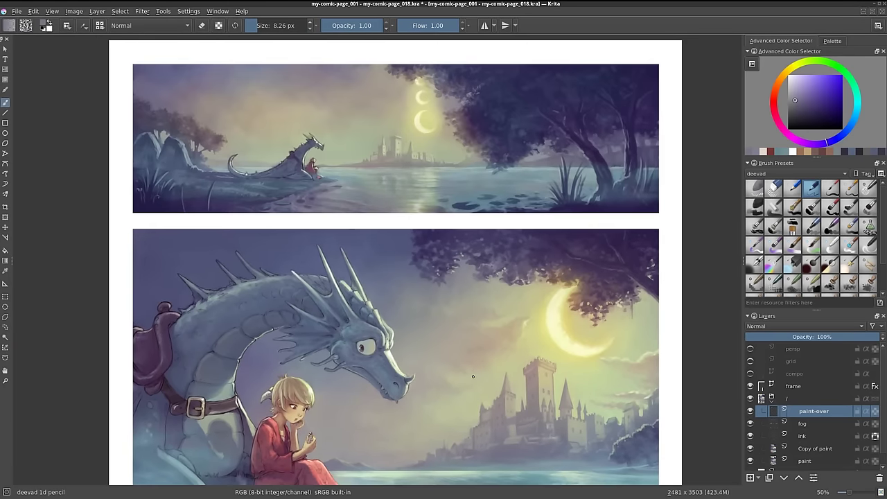
scroll(474, 374, "up", 1)
scroll(474, 371, "down", 1)
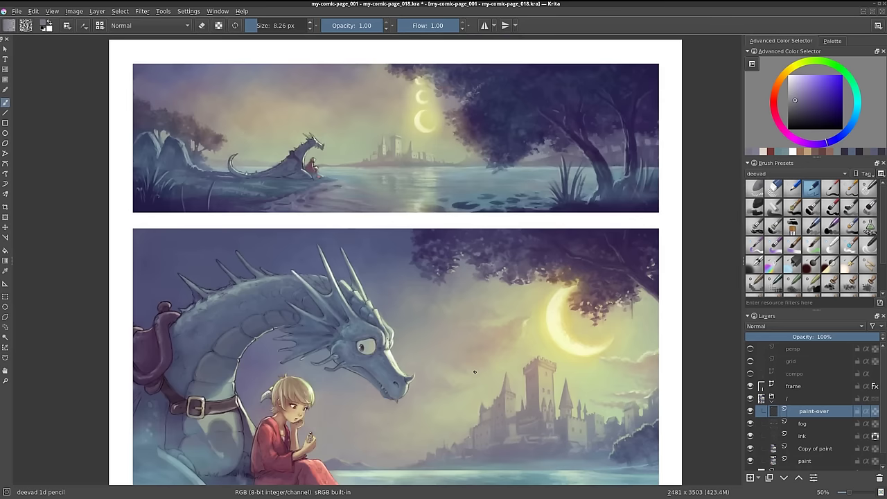
left_click_drag(475, 372, 476, 288)
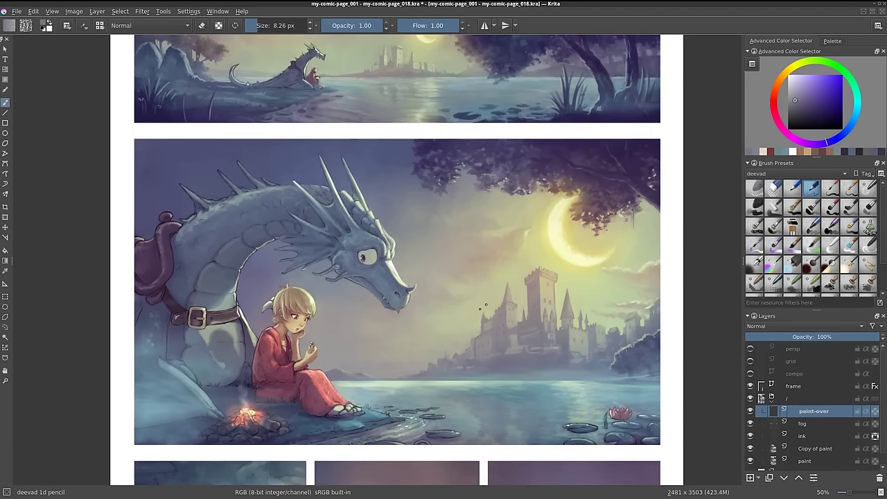
left_click_drag(530, 375, 533, 331)
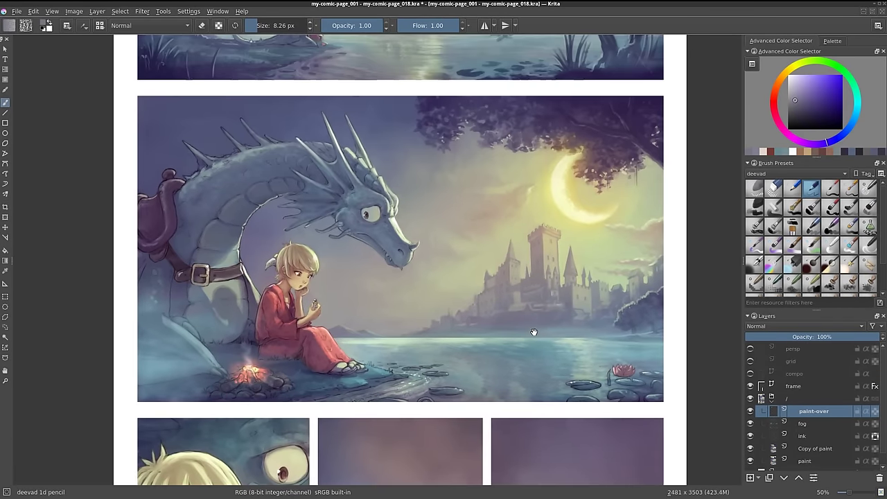
left_click(797, 401)
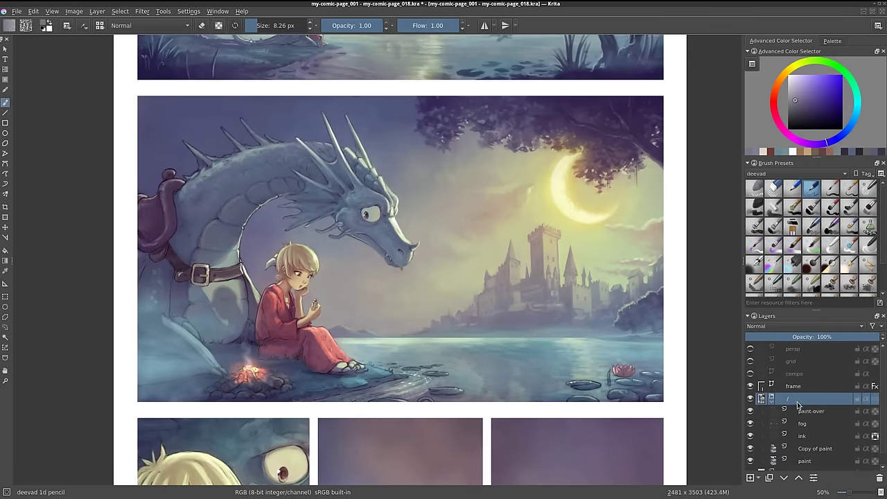
Add a filter layer using Enhance > Sharpen, creating Layer 17 (Sharpen)
left_click(758, 478)
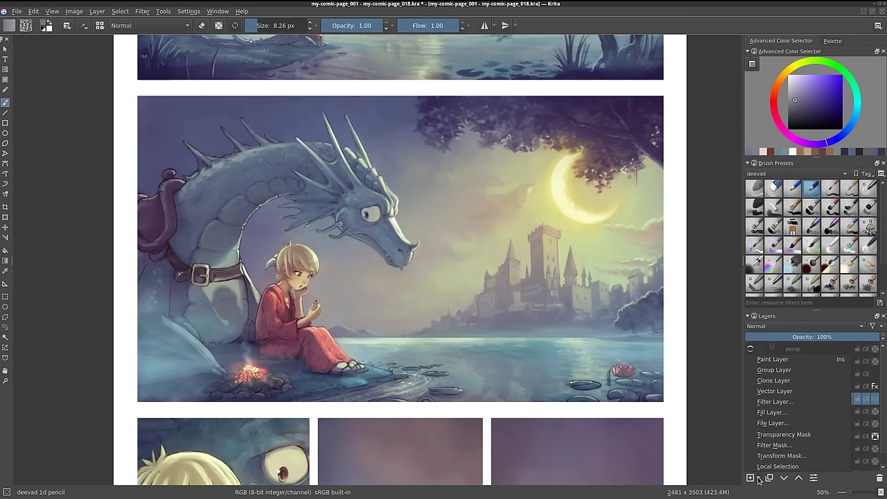
left_click(777, 402)
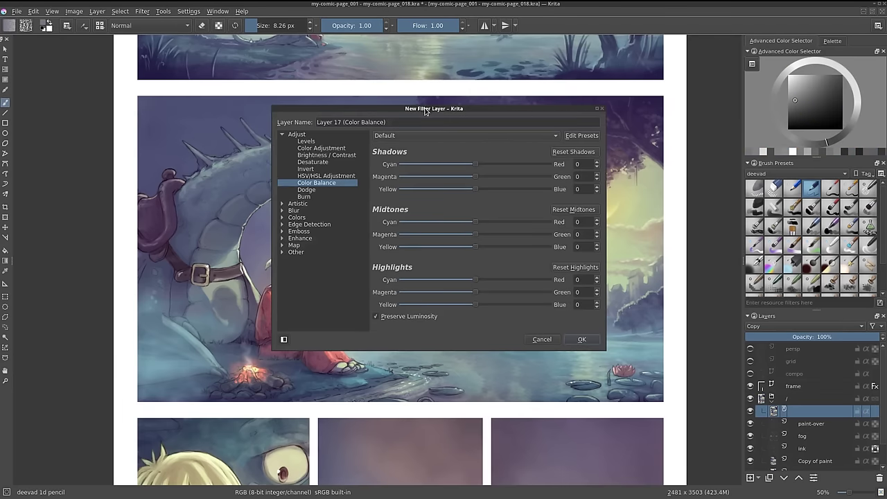
left_click_drag(426, 111, 683, 60)
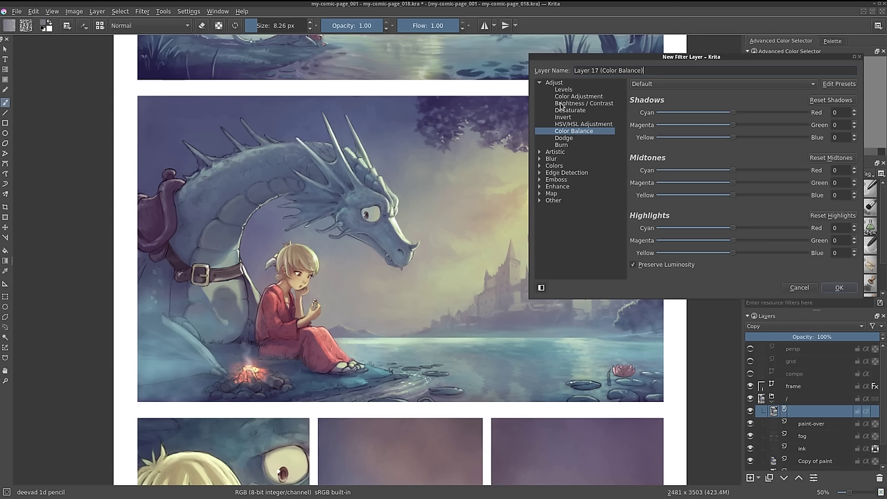
left_click(539, 187)
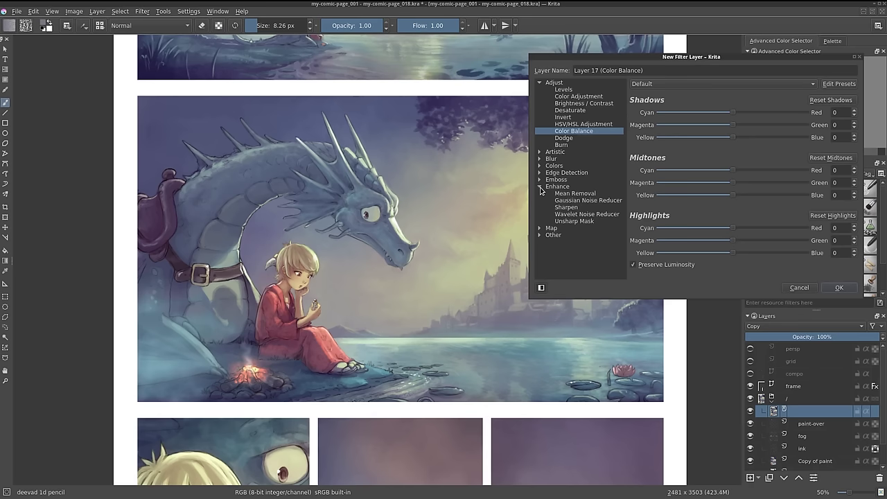
left_click(573, 207)
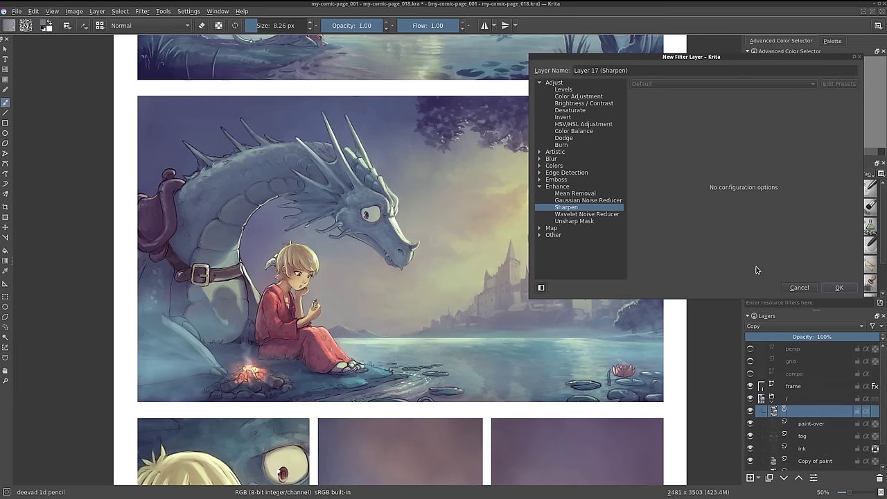
left_click(835, 287)
Move the Sharpen filter layer up above the / group
scroll(305, 267, "up", 3)
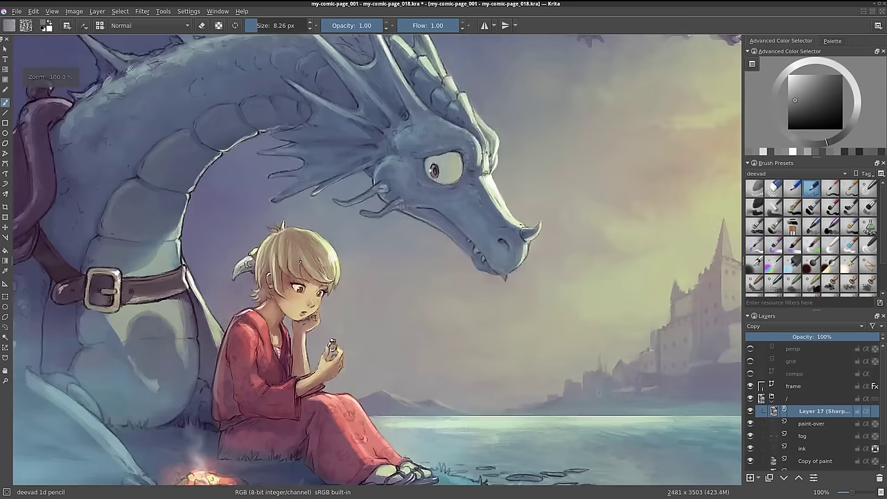
scroll(331, 286, "down", 1)
scroll(376, 206, "down", 1)
scroll(376, 208, "down", 1)
scroll(378, 259, "down", 1)
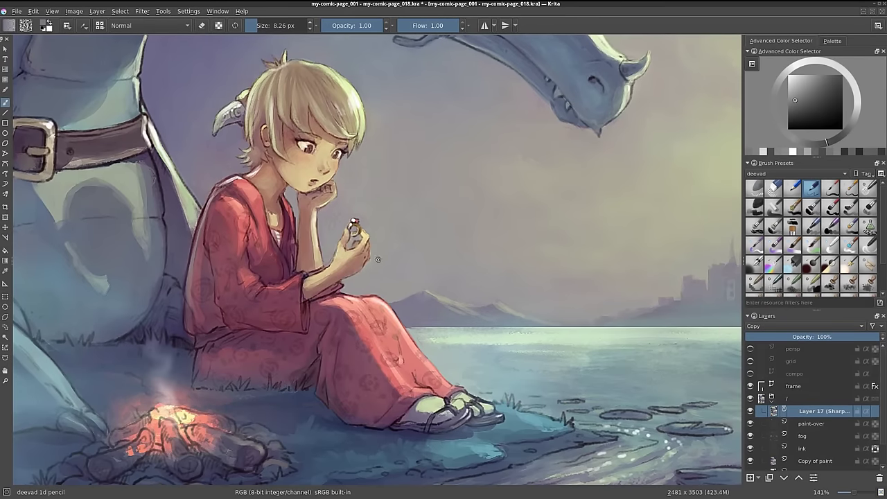
left_click(800, 480)
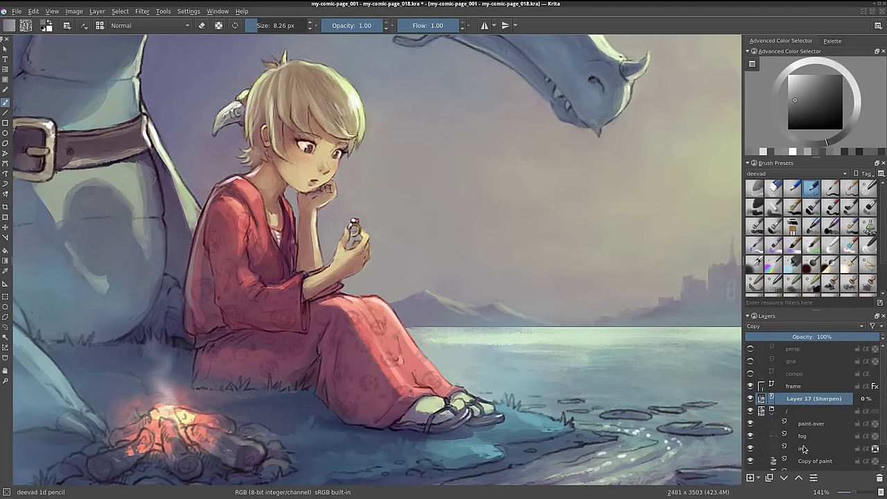
Rename the filter layer to 'sharpen'
double_click(797, 399)
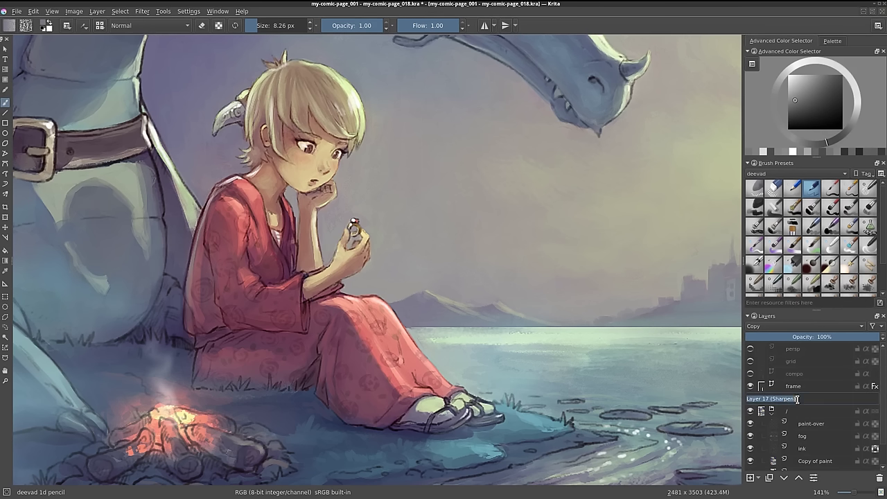
triple_click(797, 399)
type("sharpen")
key("Return")
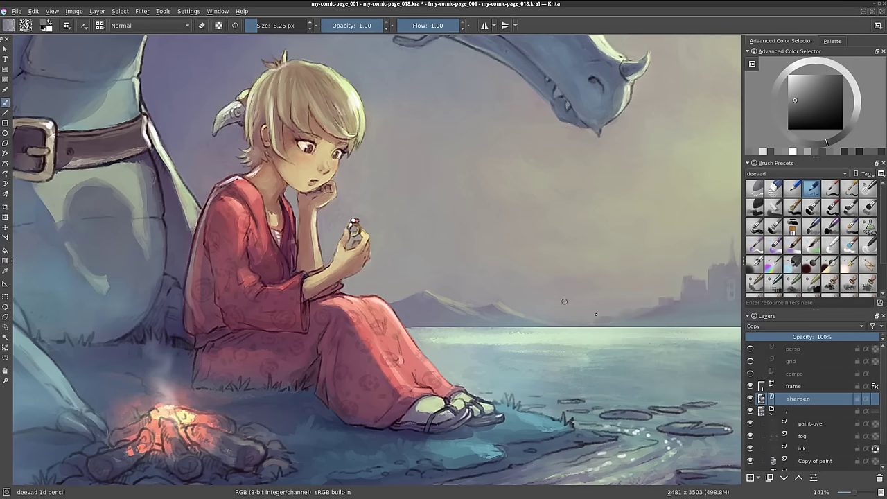
Toggle the sharpen layer to compare, then frame the girl's face and red shirt
left_click(750, 398)
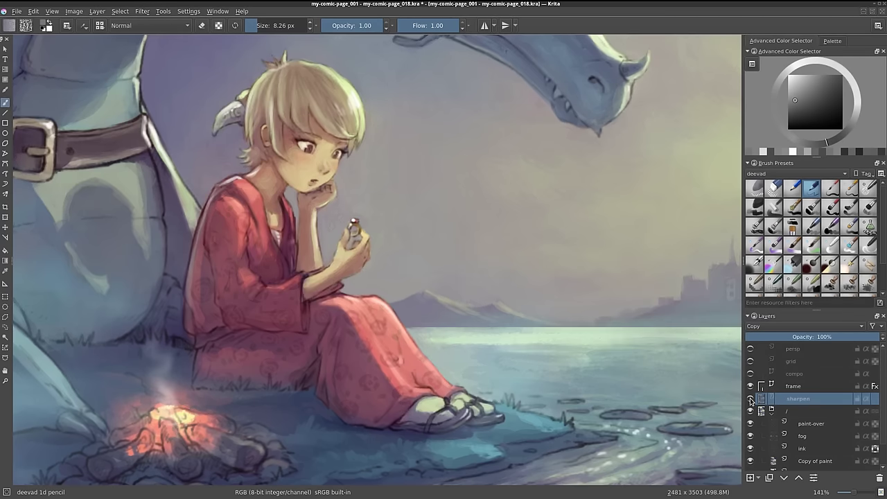
left_click(750, 399)
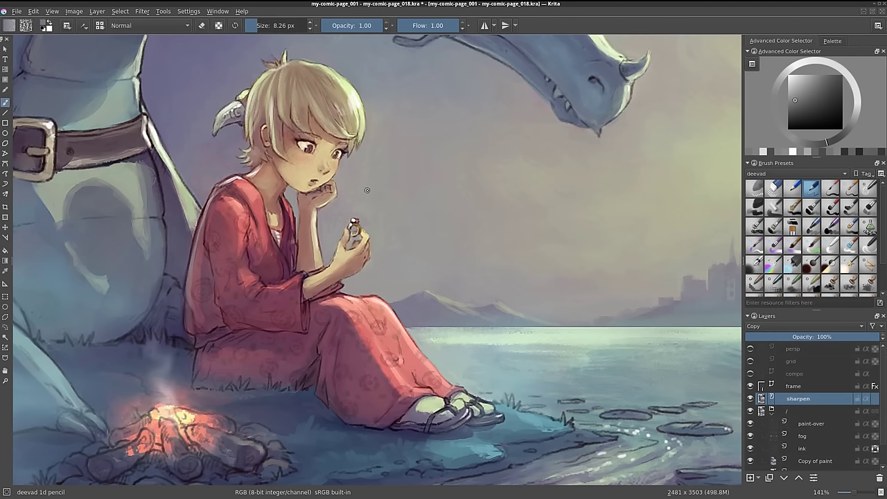
scroll(321, 169, "up", 1)
scroll(321, 168, "up", 3)
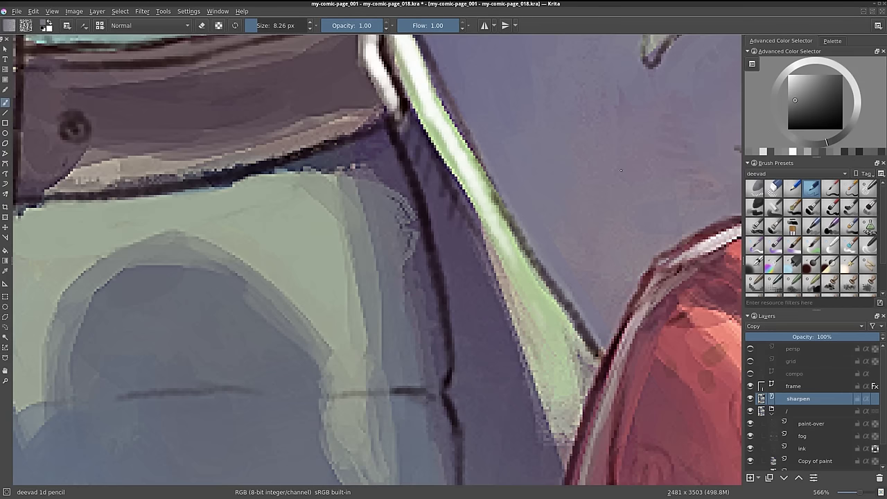
scroll(623, 182, "down", 1)
left_click_drag(623, 182, 381, 216)
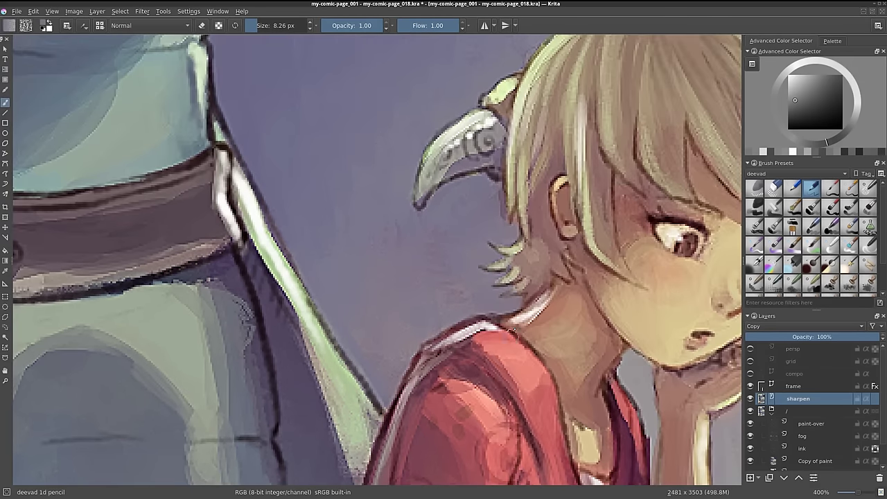
left_click_drag(679, 312, 548, 419)
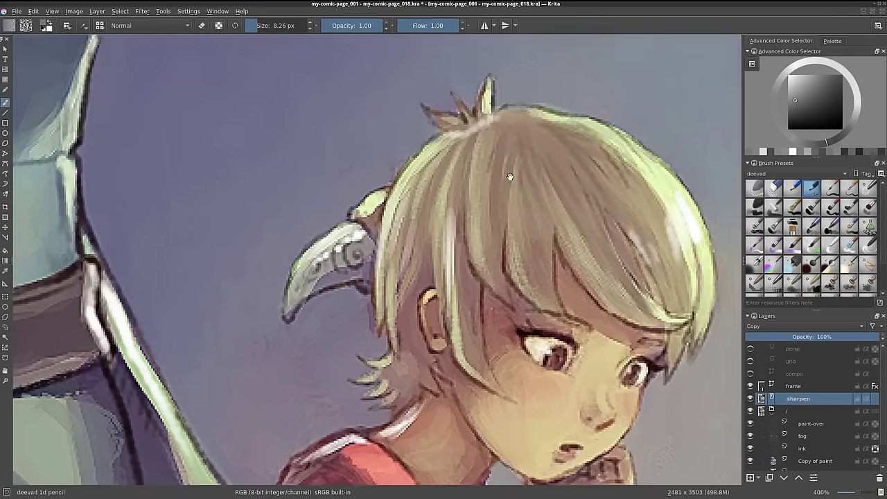
left_click_drag(510, 177, 514, 259)
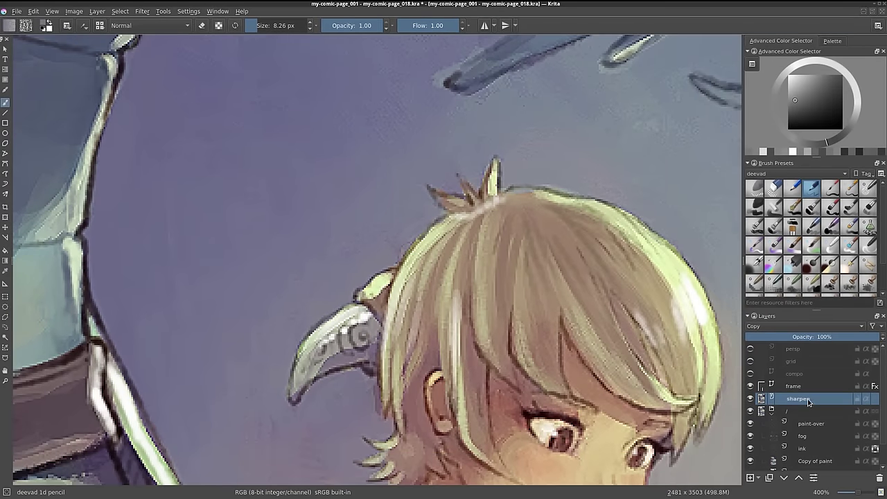
left_click_drag(679, 346, 506, 246)
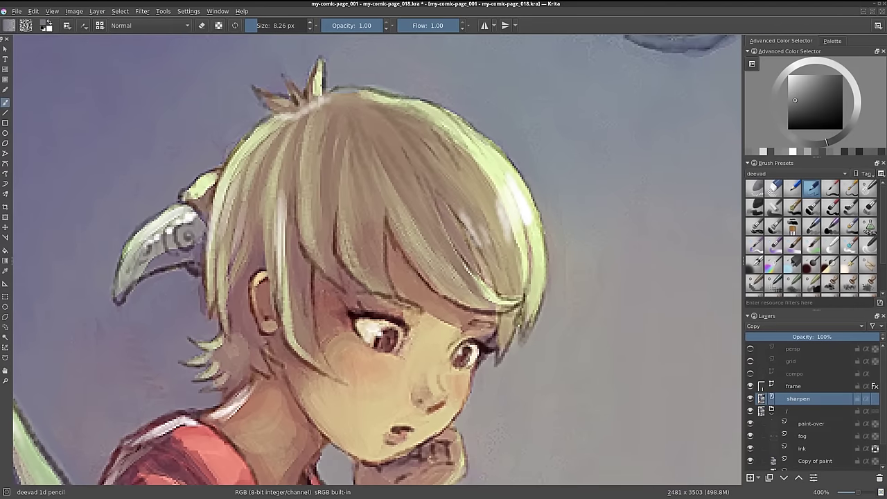
Lower the sharpen layer's opacity to about 35%, toggling it on and off to compare
left_click_drag(840, 340, 826, 341)
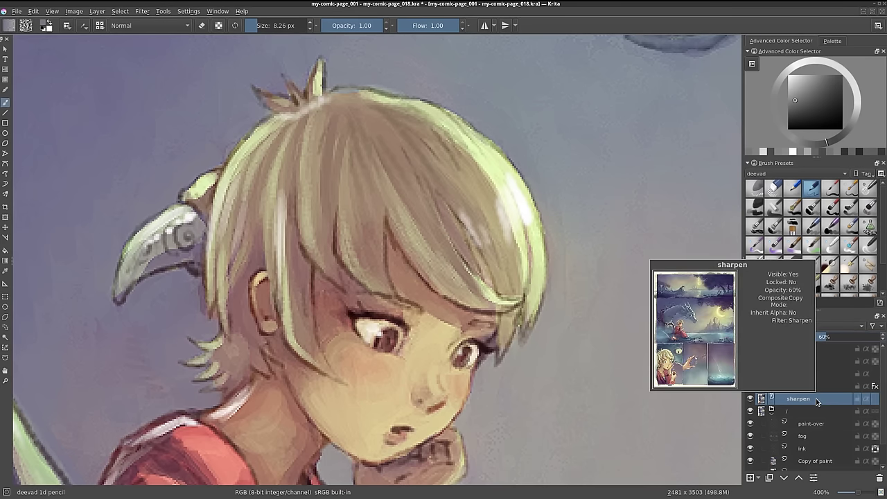
left_click(750, 399)
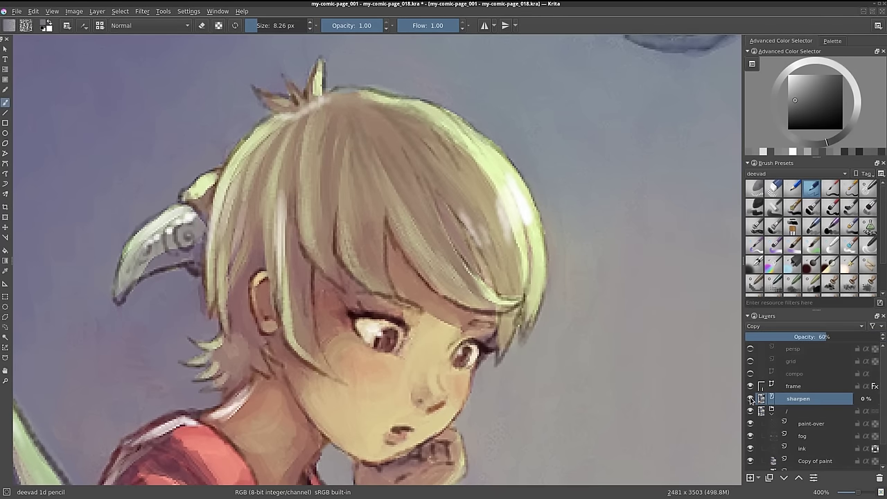
left_click_drag(824, 341, 794, 341)
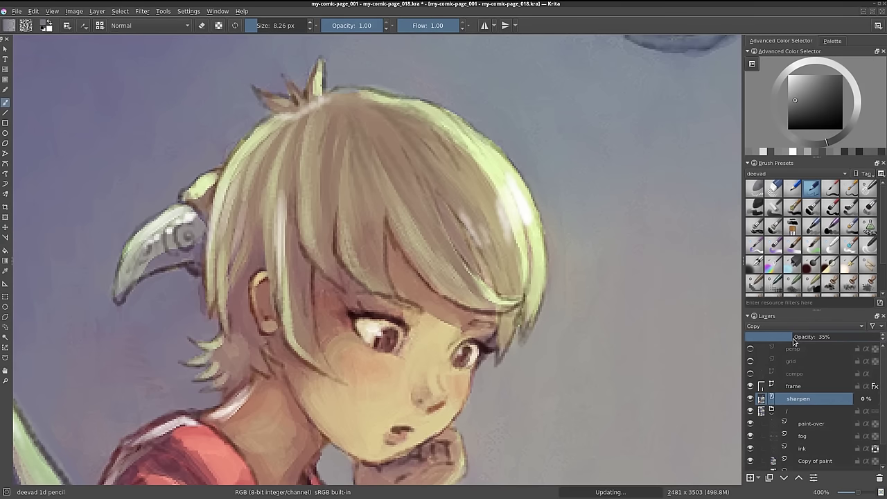
left_click(749, 399)
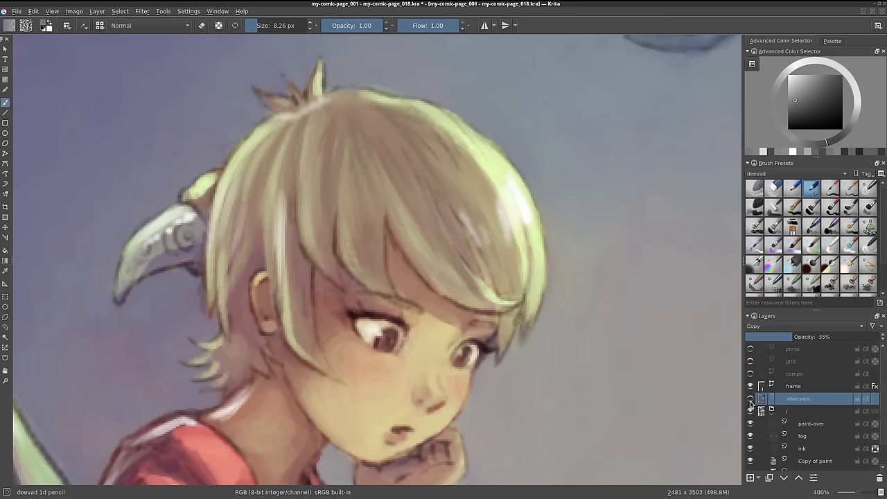
left_click(750, 401)
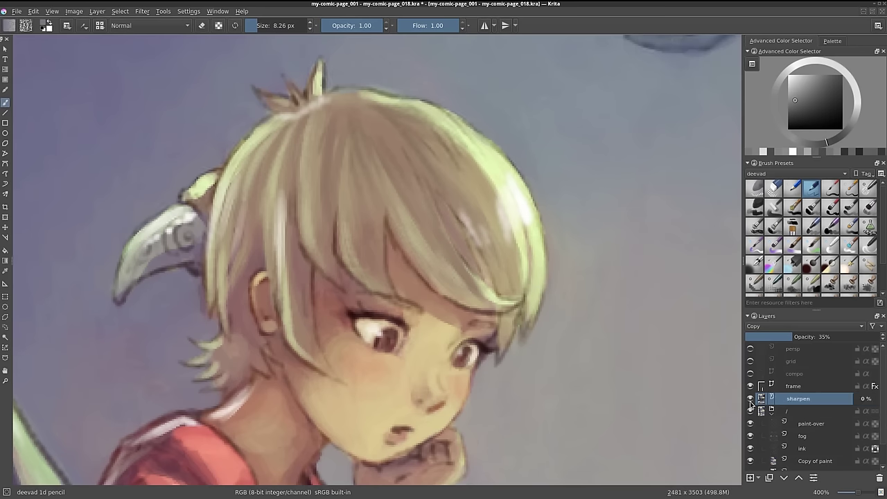
scroll(528, 259, "down", 2)
Zoom out and pan so the whole comic page, including the lower panels, is visible
scroll(555, 270, "down", 2)
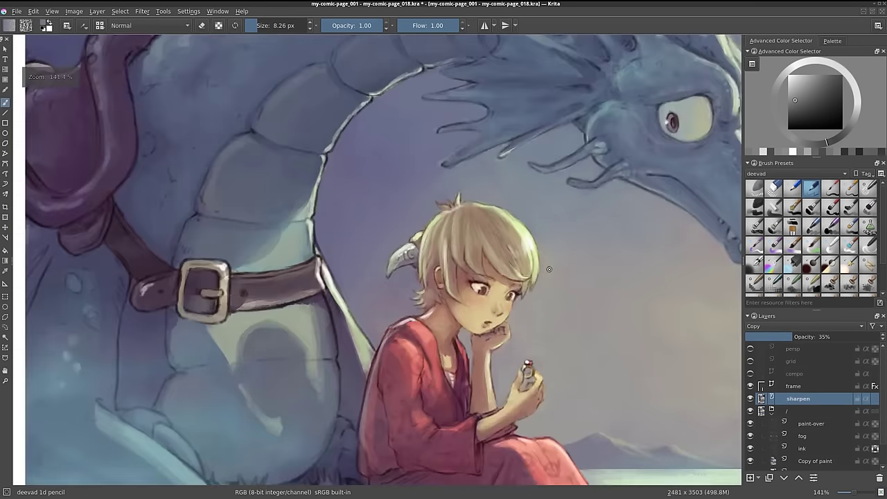
scroll(617, 290, "down", 1)
left_click_drag(618, 290, 547, 296)
key("minus")
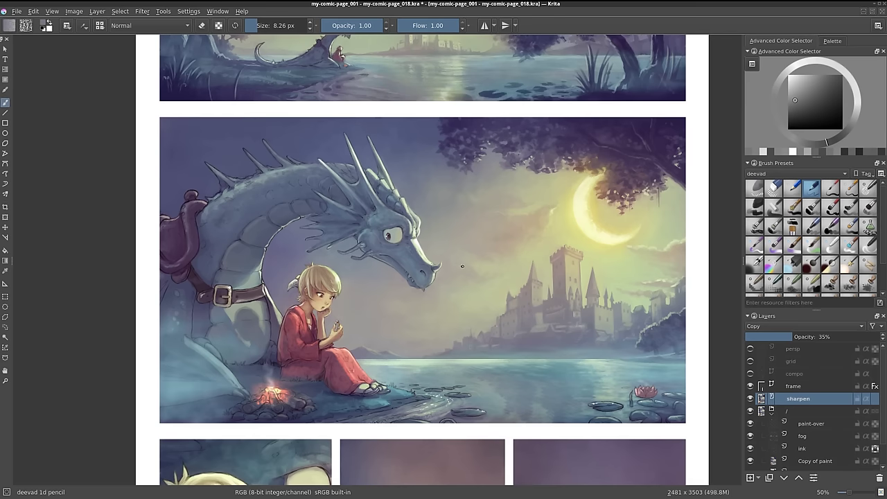
mouse_move(502, 261)
left_mouse_down()
mouse_move(516, 236)
mouse_move(519, 243)
left_mouse_up()
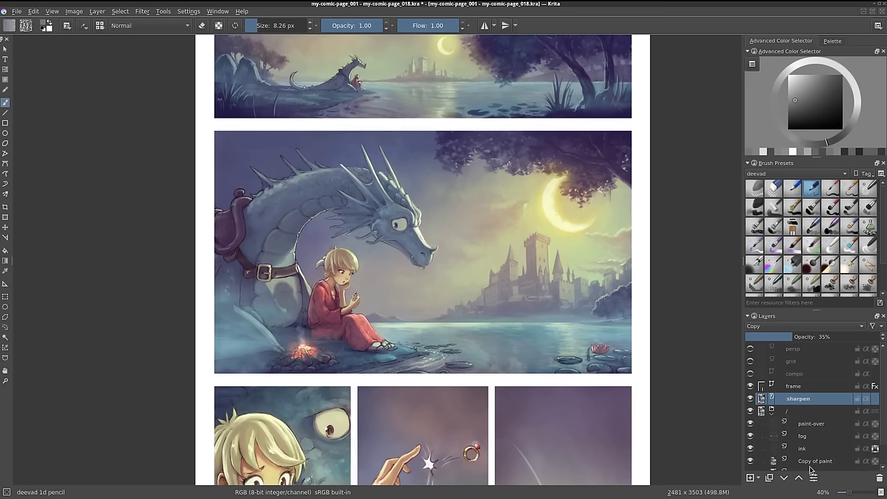
scroll(451, 198, "up", 3)
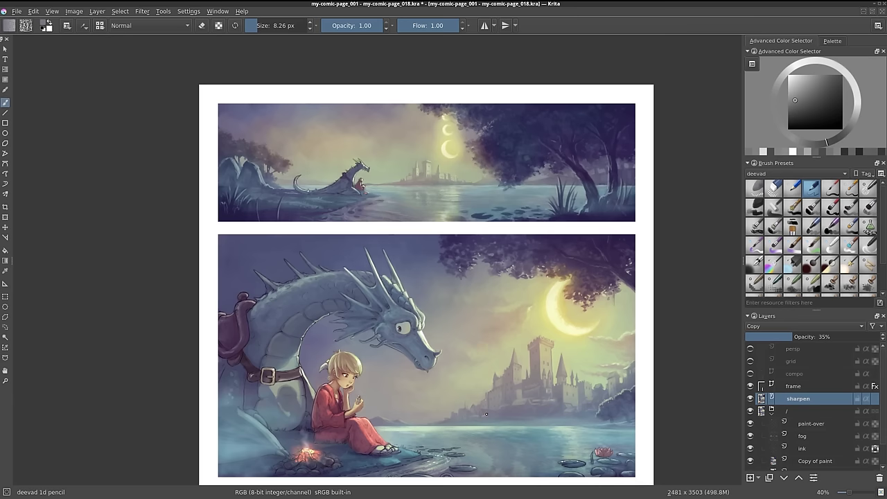
mouse_move(487, 421)
left_mouse_down()
mouse_move(491, 275)
mouse_move(496, 296)
left_mouse_up()
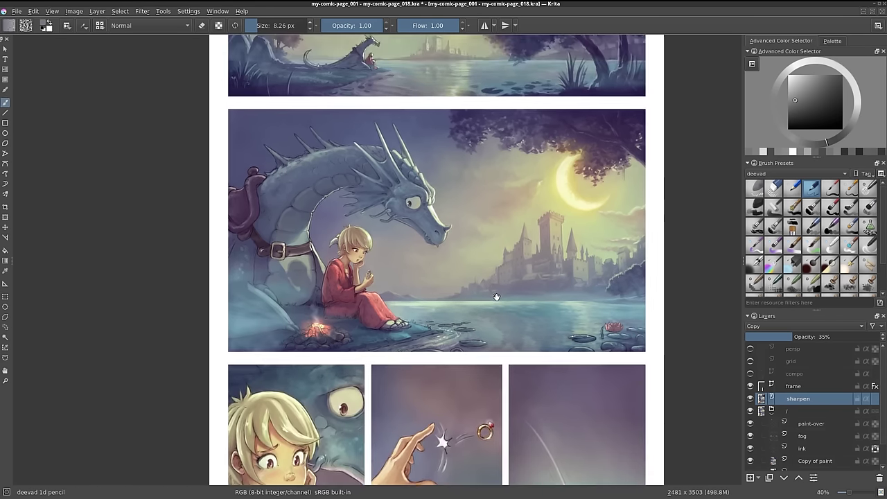
Compare the page with the sharpen layer hidden and shown, then raise its opacity to 70%
left_click(749, 399)
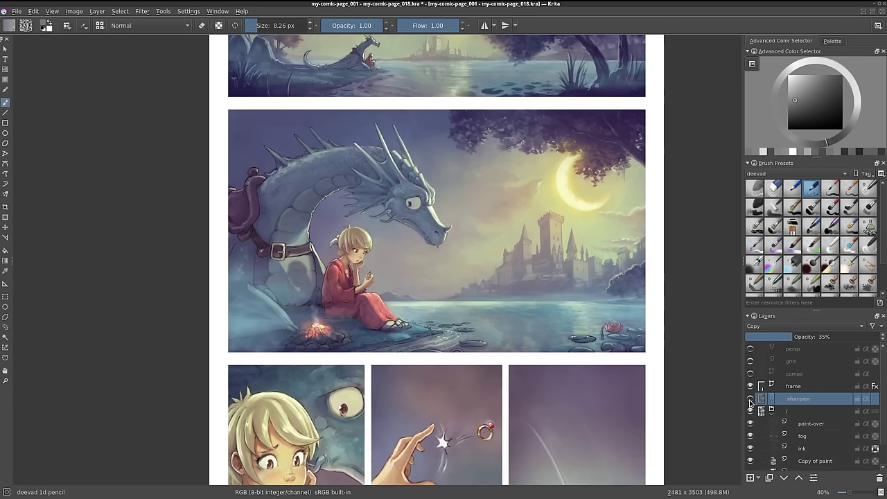
left_click(749, 400)
left_click(808, 337)
left_click_drag(808, 338, 844, 340)
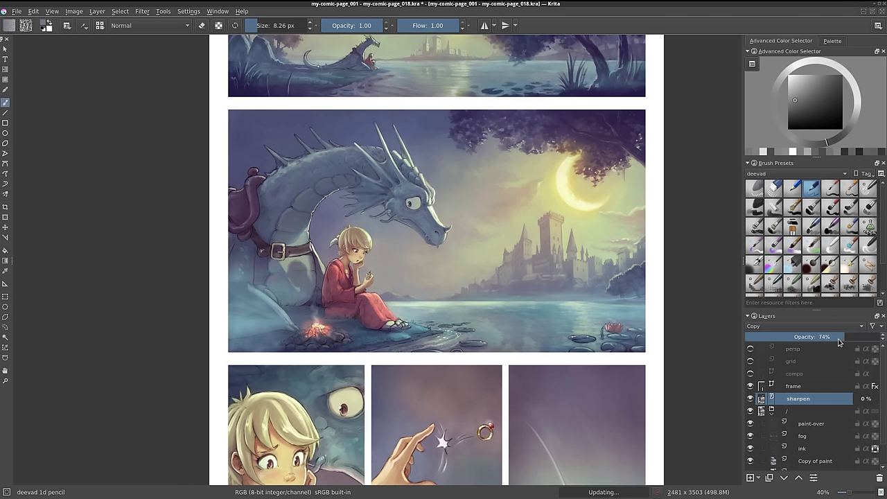
left_click_drag(840, 341, 841, 341)
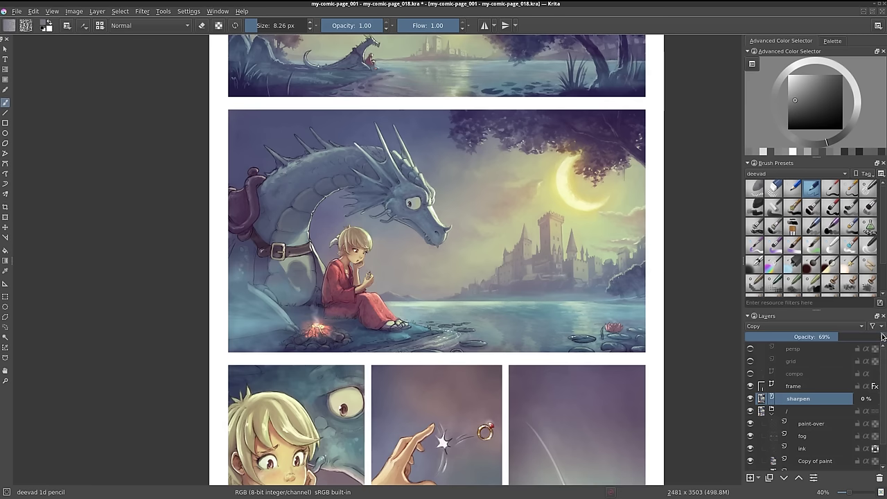
Recheck the page with the 70% sharpen layer hidden and shown again
scroll(825, 342, "up", 1)
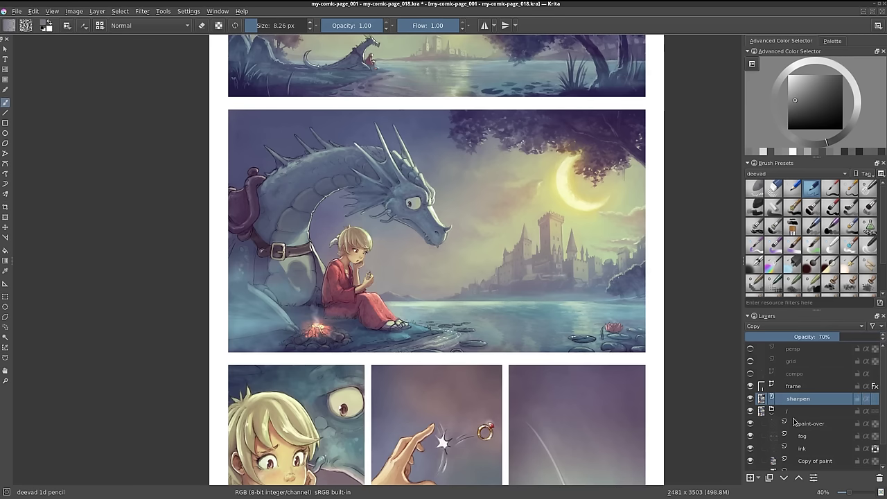
left_click(750, 399)
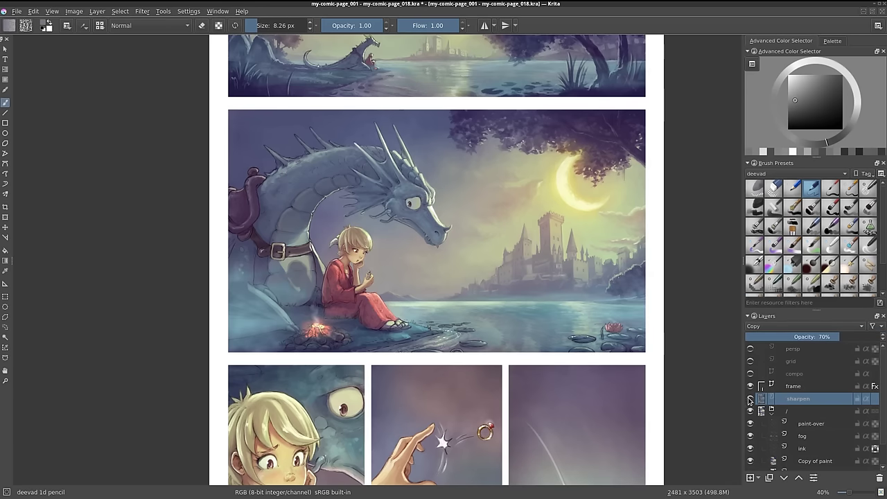
left_click(749, 400)
left_click_drag(436, 175, 435, 131)
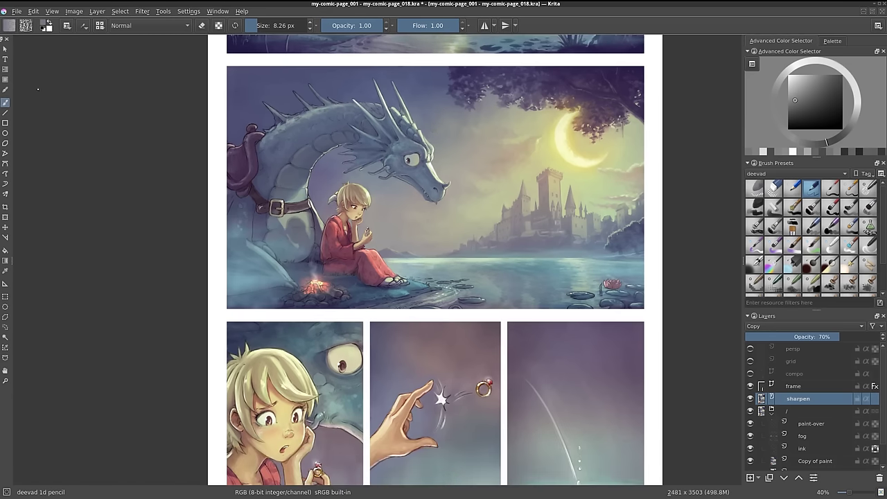
Save the comic page as a new file named my-comic-page_019_final.kra
left_click(17, 12)
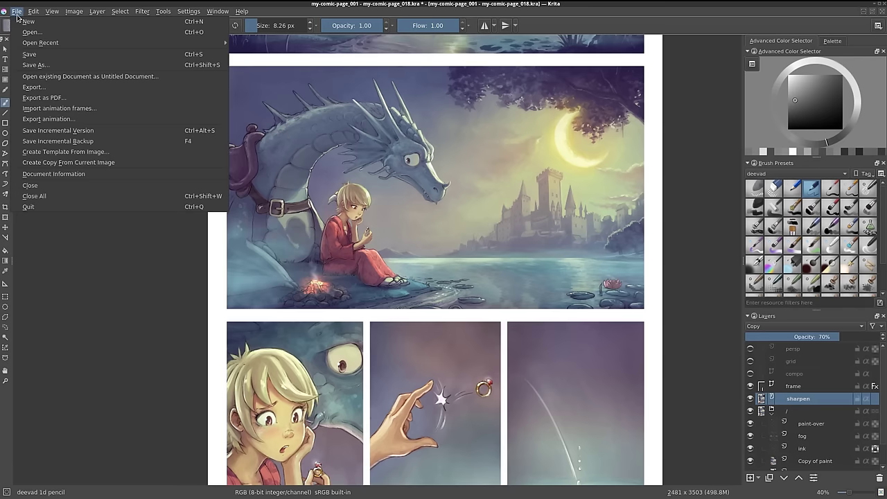
left_click(49, 66)
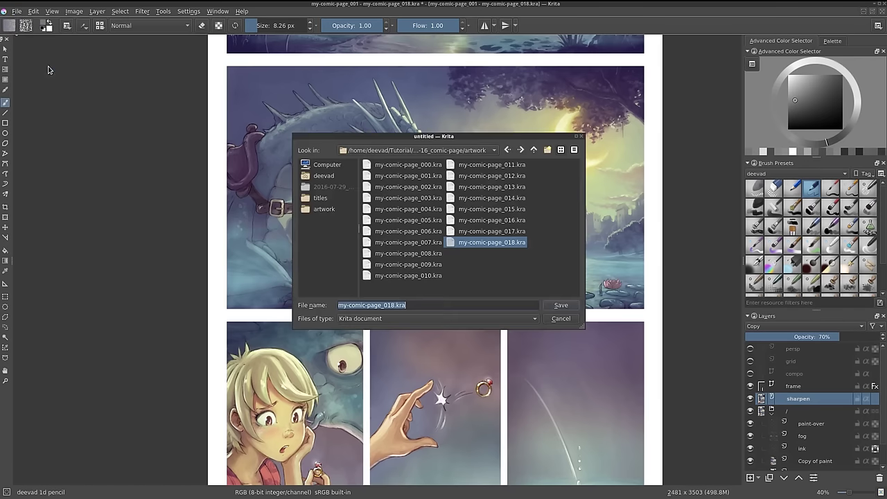
left_click(419, 305)
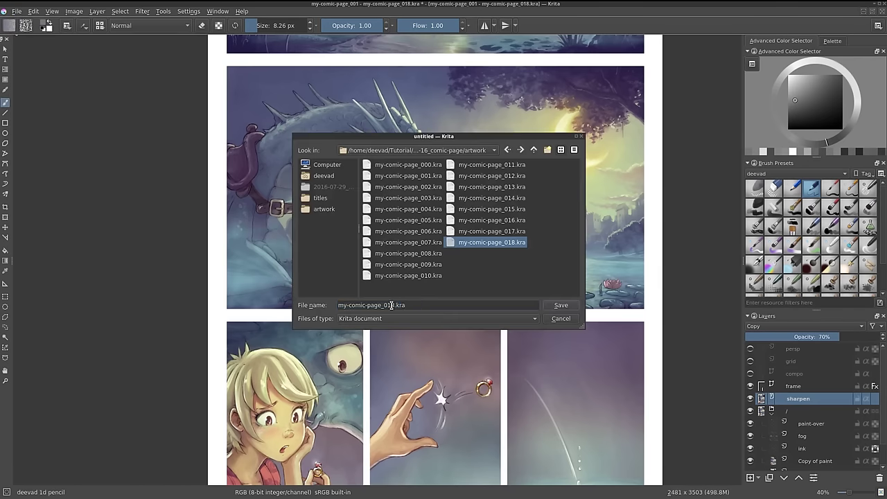
key("BackSpace")
type("9_")
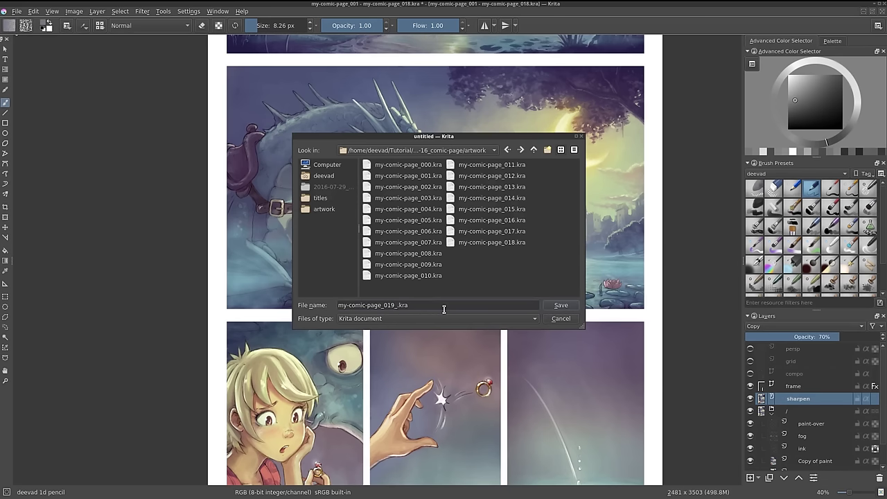
type("final")
left_click(559, 305)
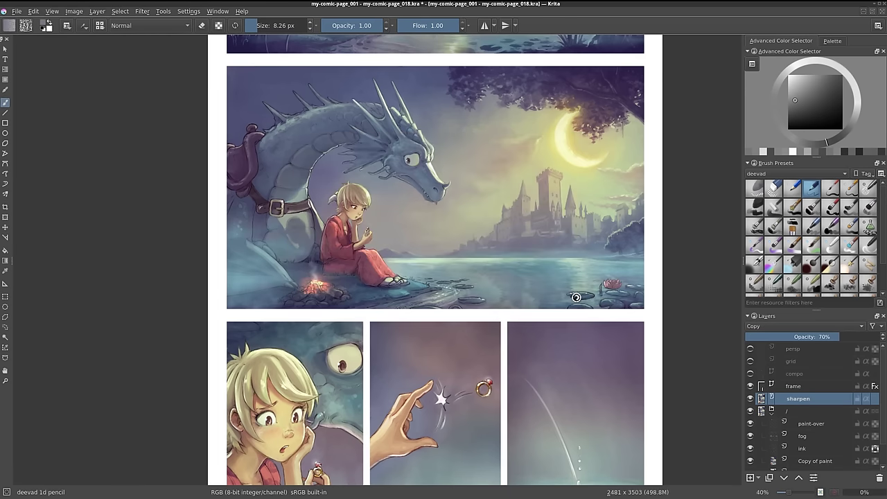